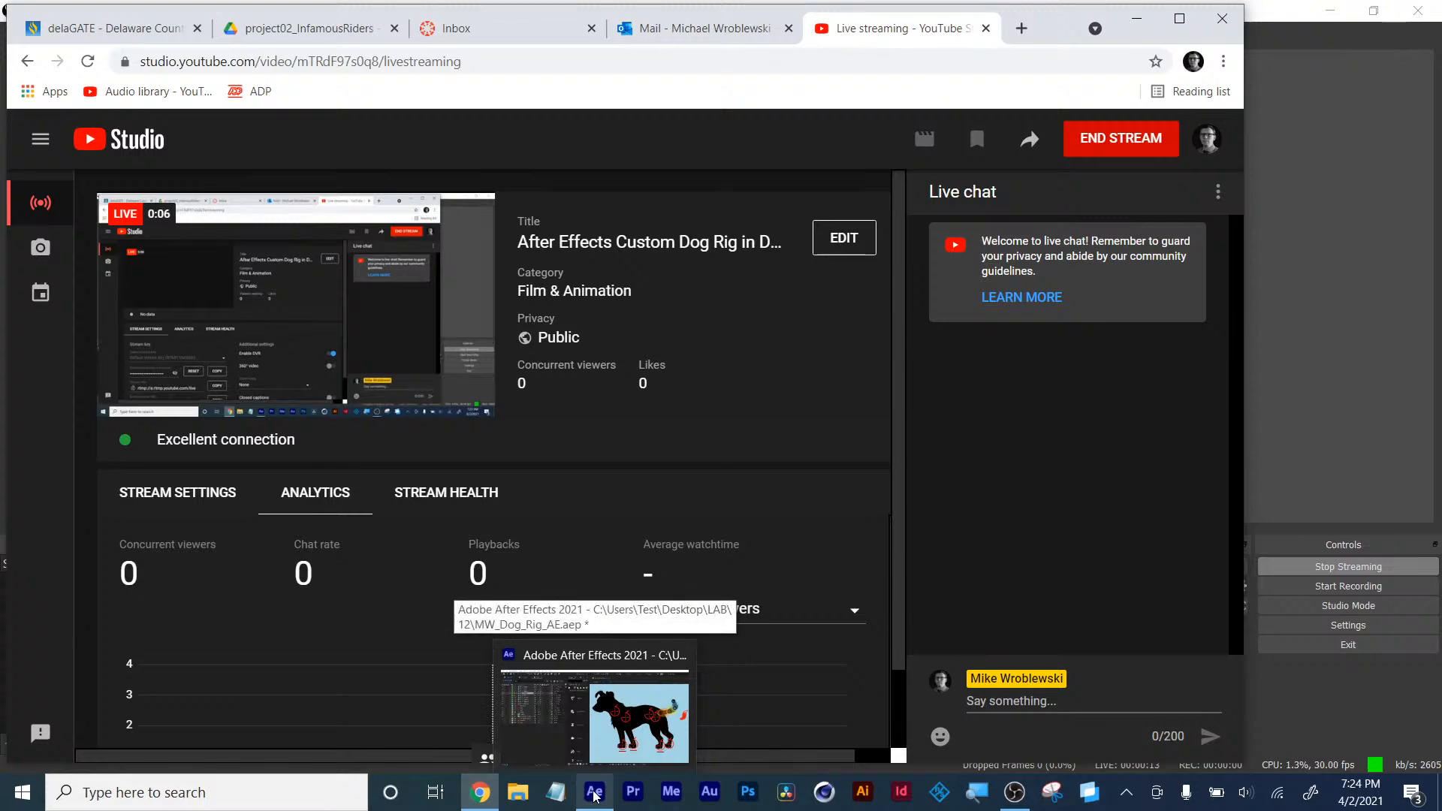
- Switch to After Effects and drag the front paw controller slightly backward to test the leg rig
click(519, 731)
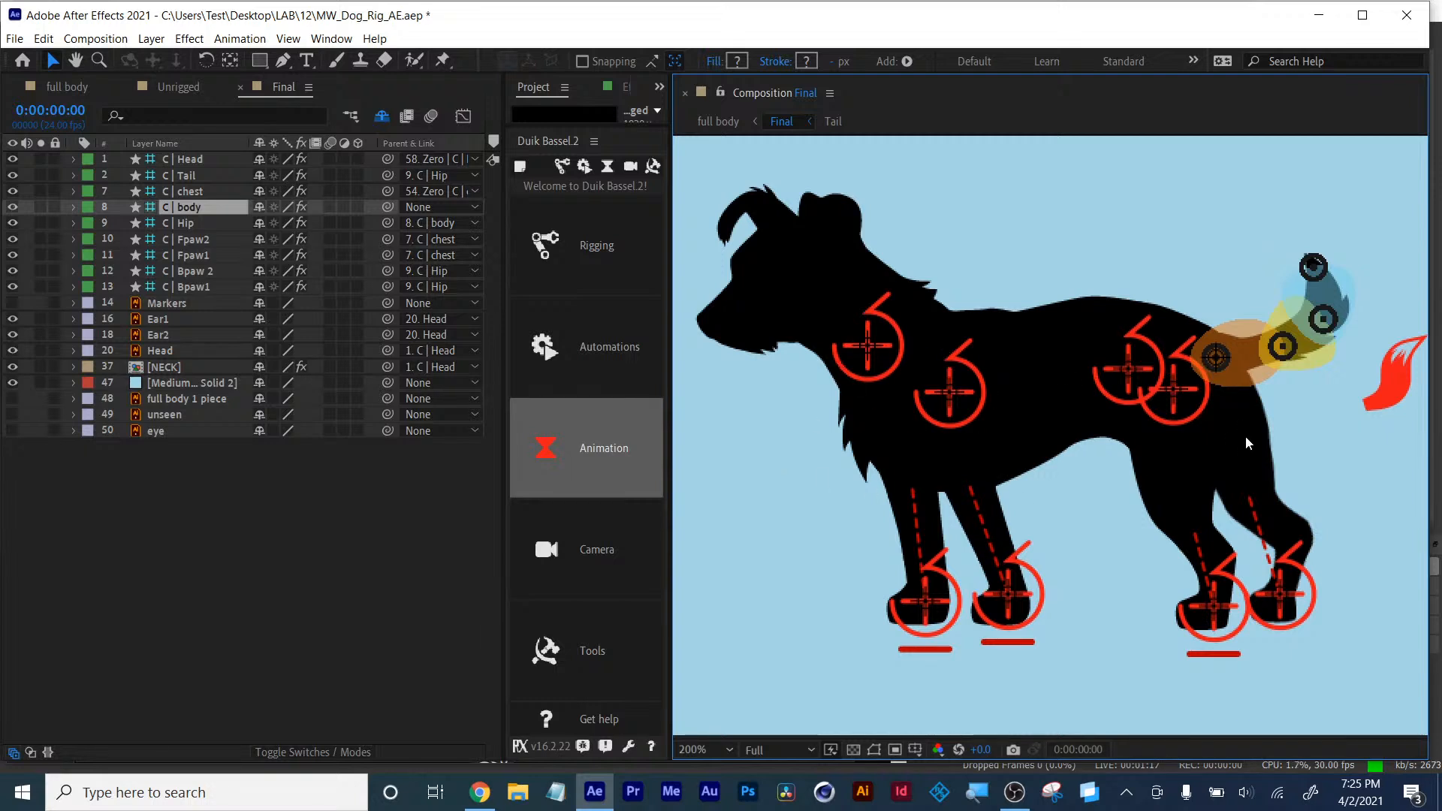
click(932, 604)
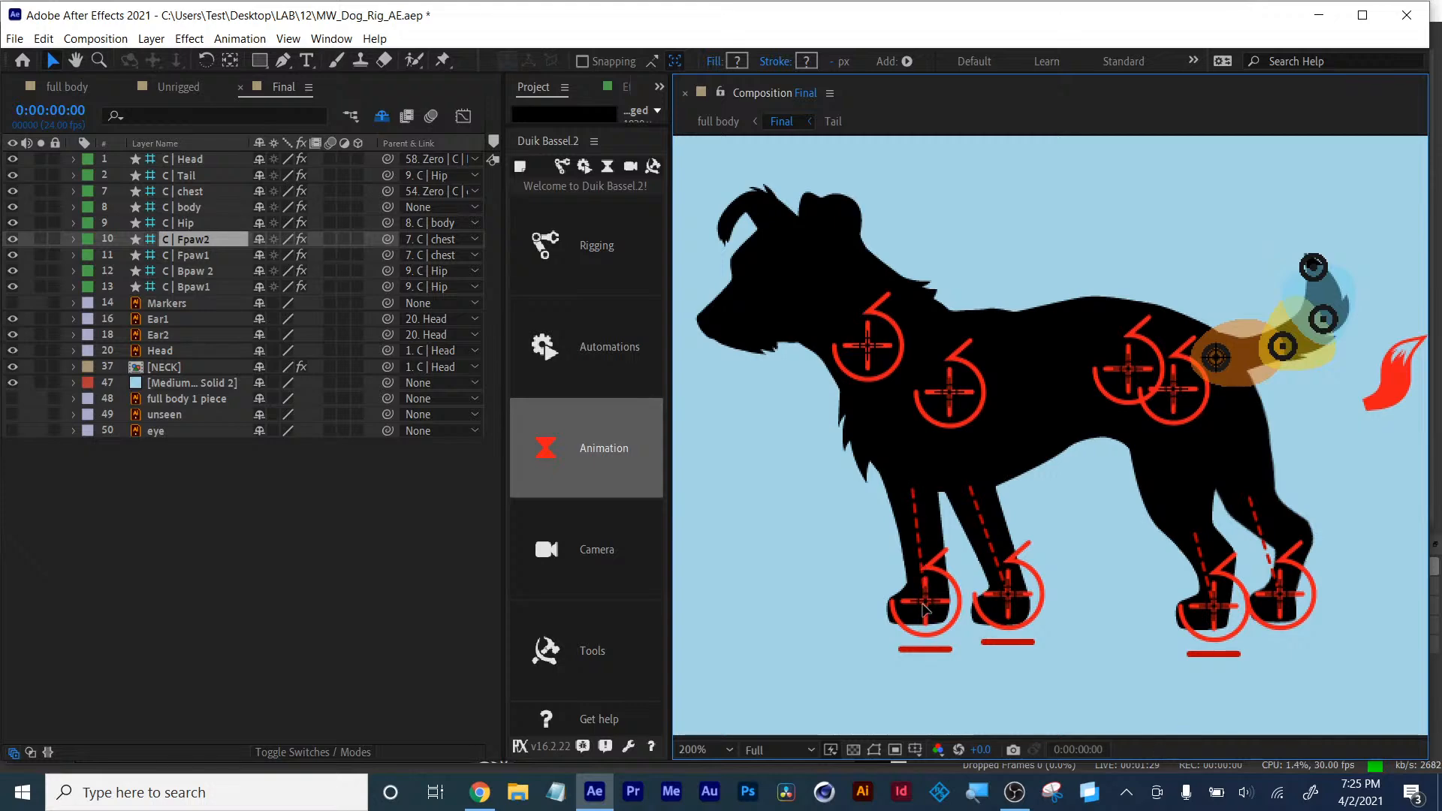
drag(924, 606, 894, 607)
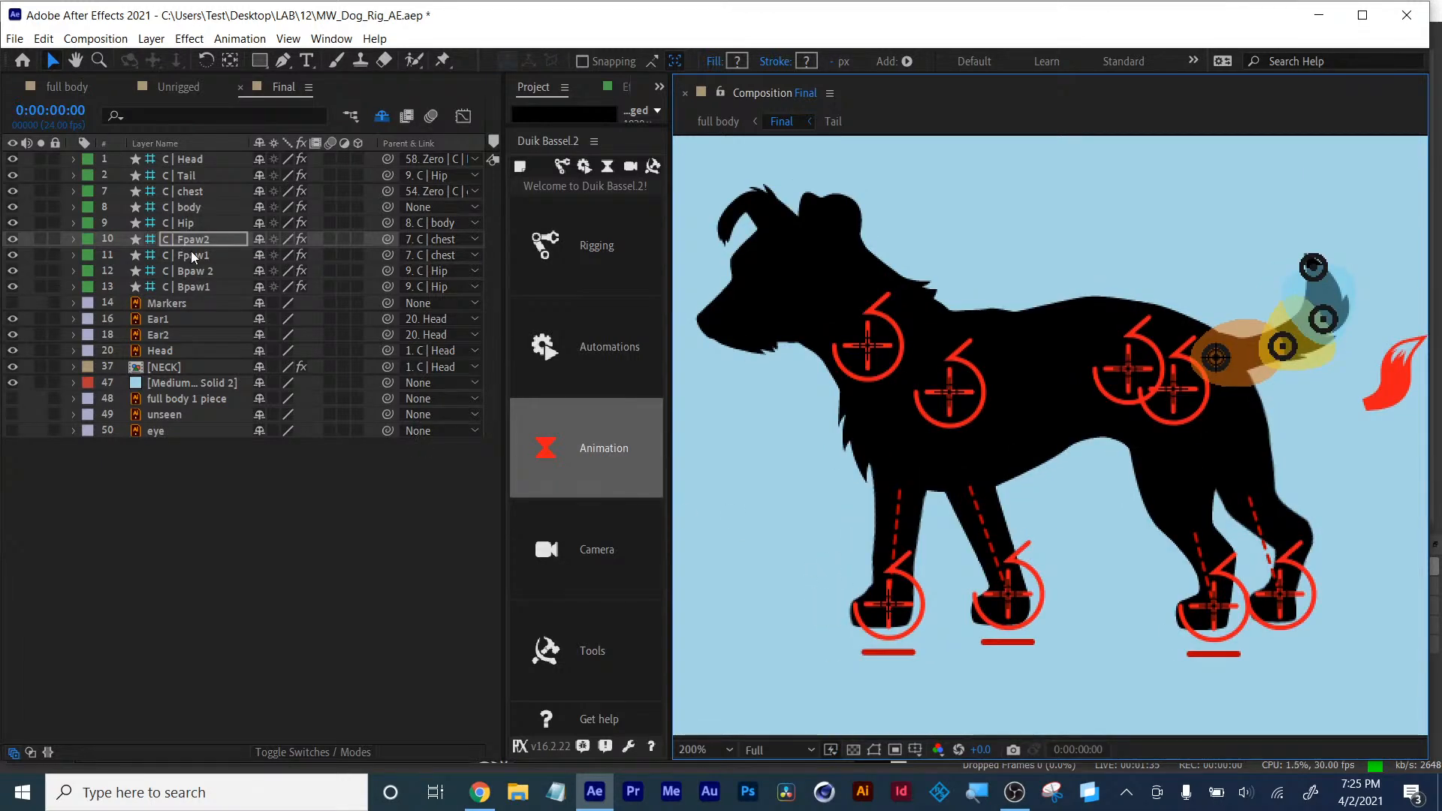
- Reveal the front paw controller's Rotation property and try scrubbing it, undoing the rotation
key(r)
drag(273, 255, 251, 256)
key(ctrl+z)
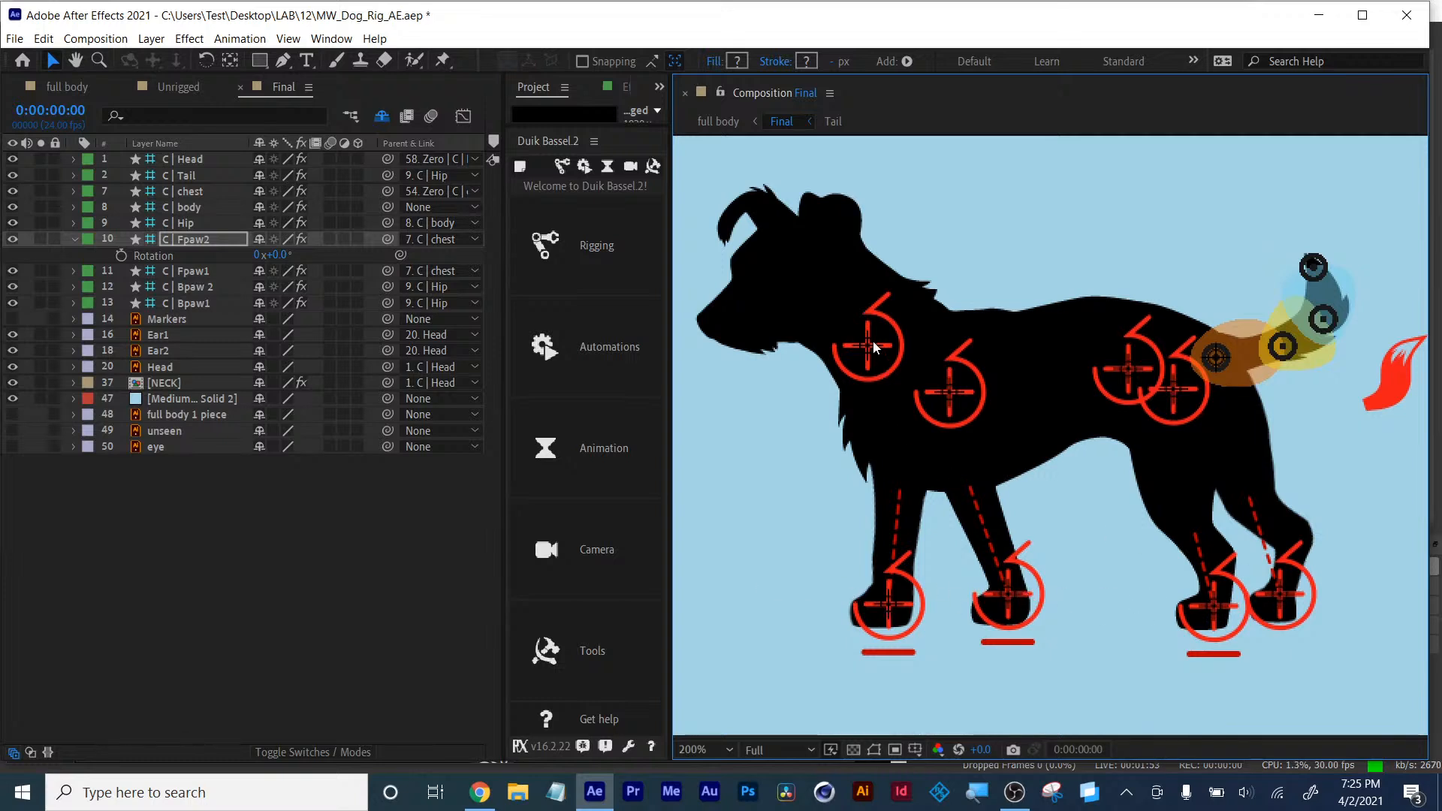
- Test the chest and hip controllers by nudging each one slightly in the viewer
click(955, 390)
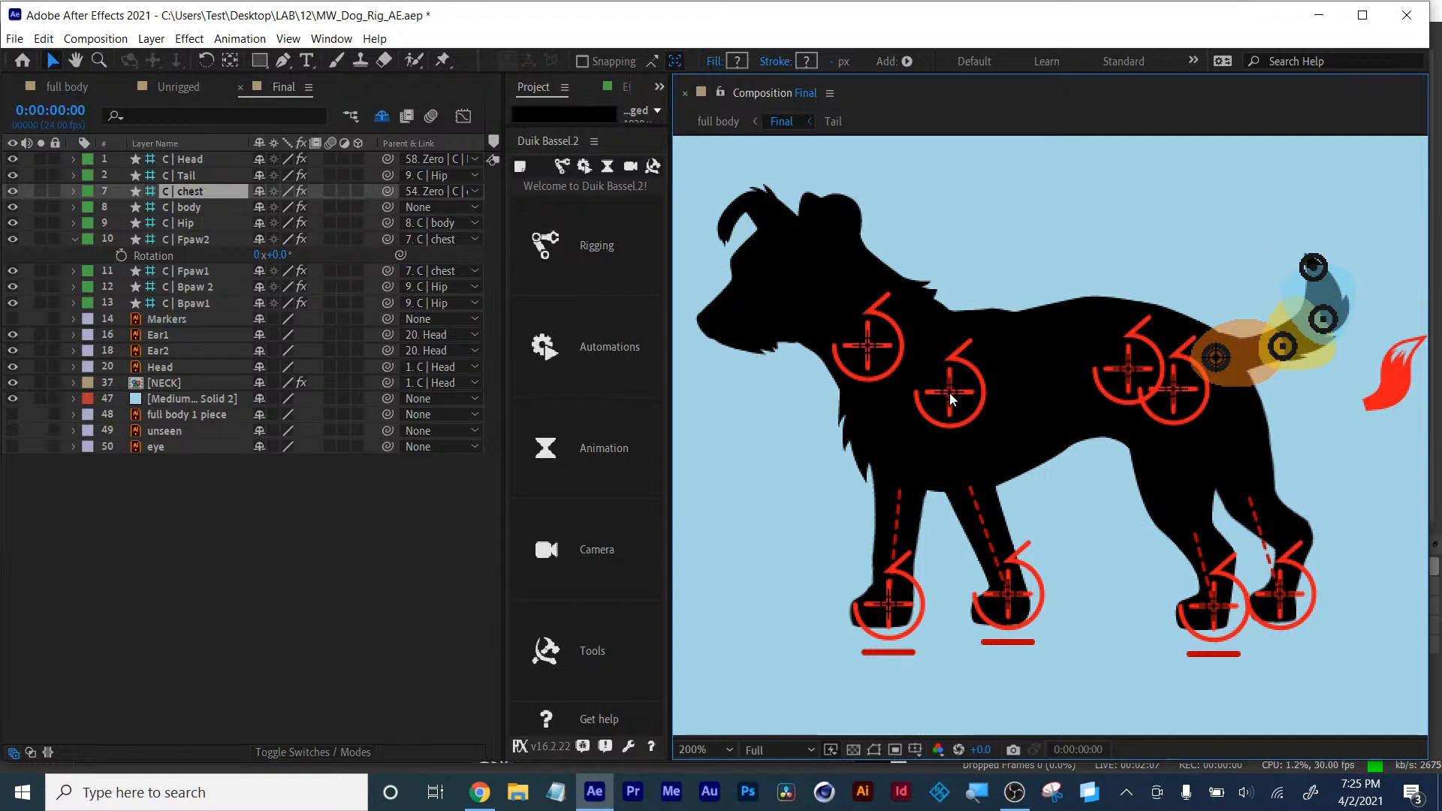
mouse_move(950, 394)
mouse_down()
mouse_move(970, 399)
mouse_move(913, 394)
mouse_move(958, 396)
mouse_move(930, 394)
mouse_up()
click(1174, 397)
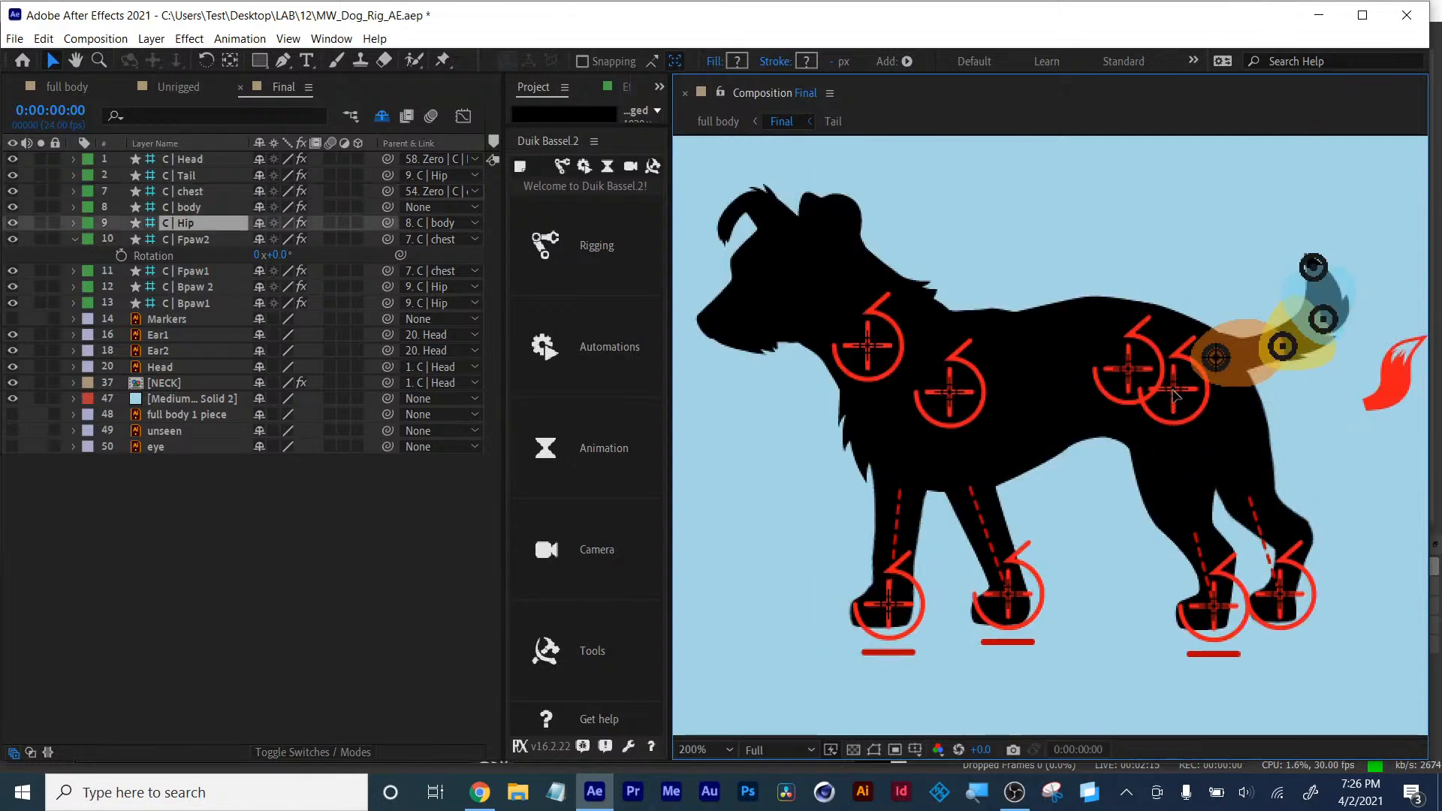
drag(1175, 396, 1163, 381)
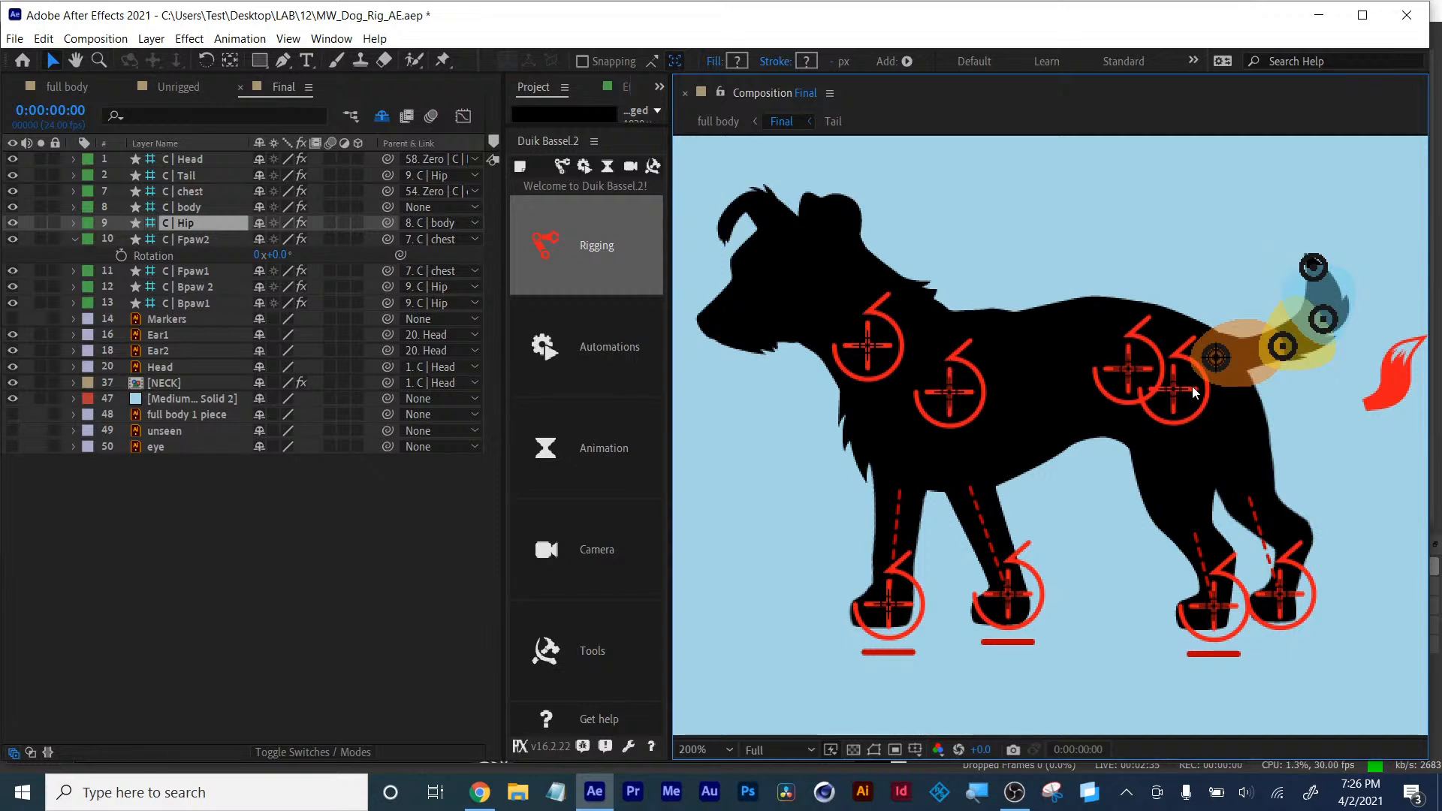
- Parent the body controller layer to the chest controller with the pick whip
click(185, 239)
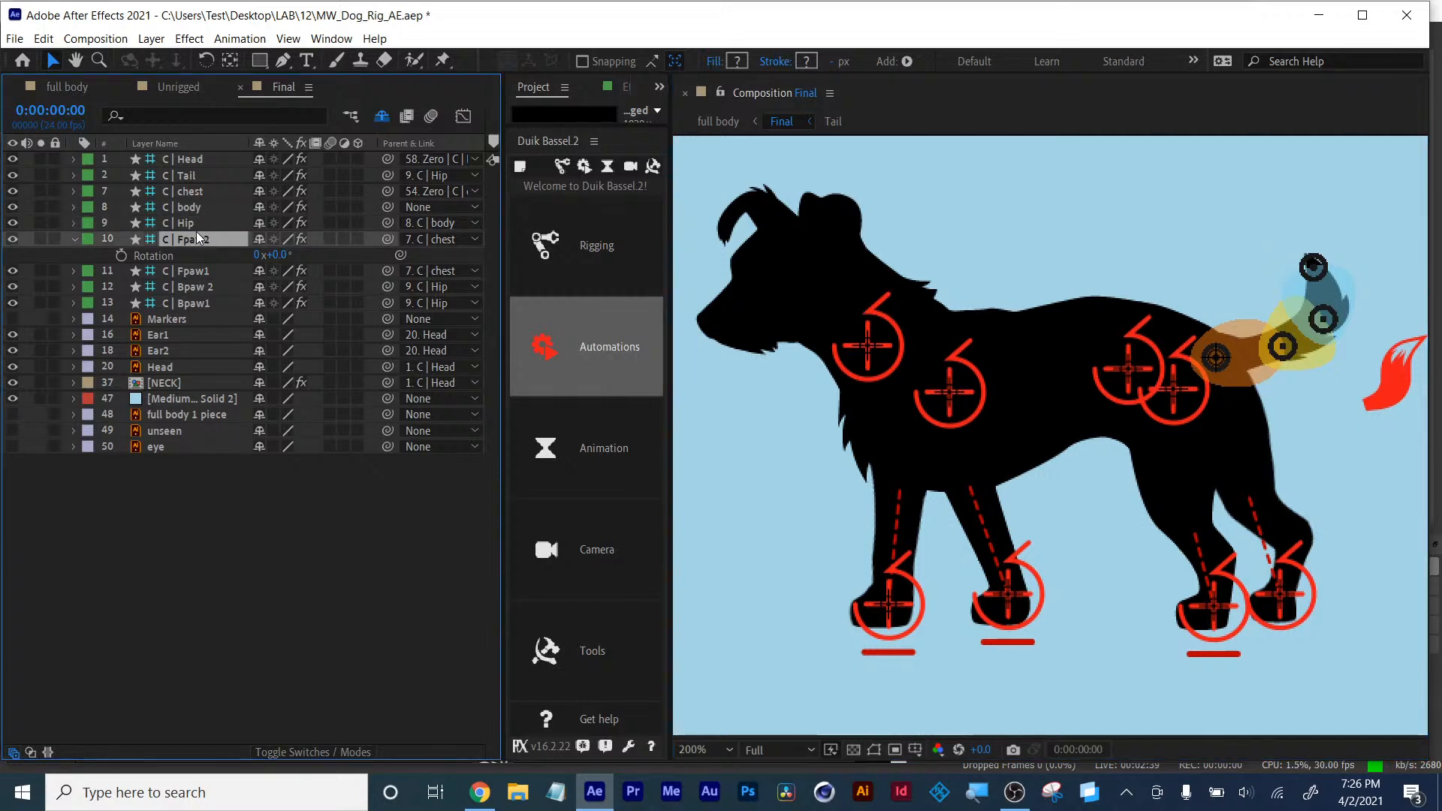
click(184, 224)
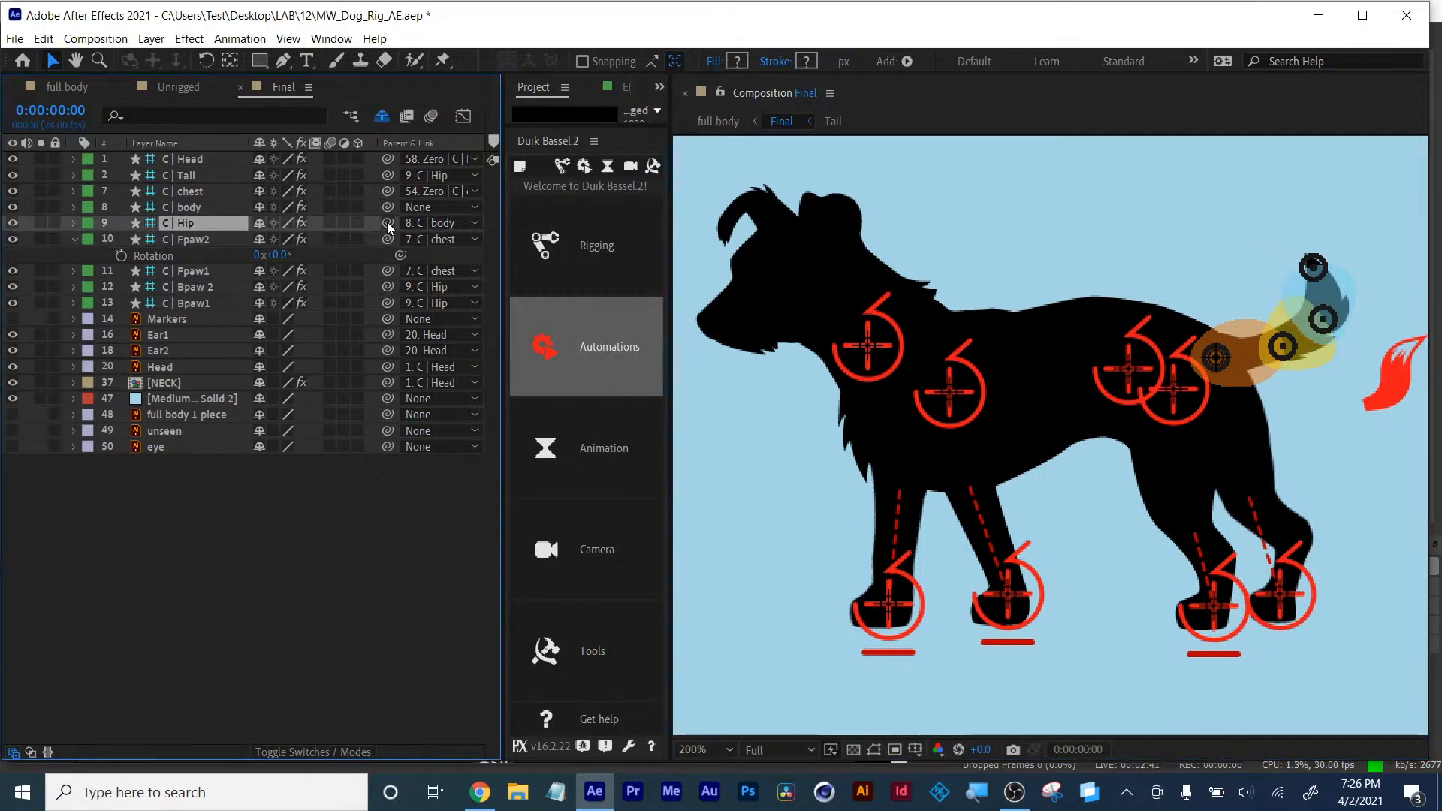
click(192, 210)
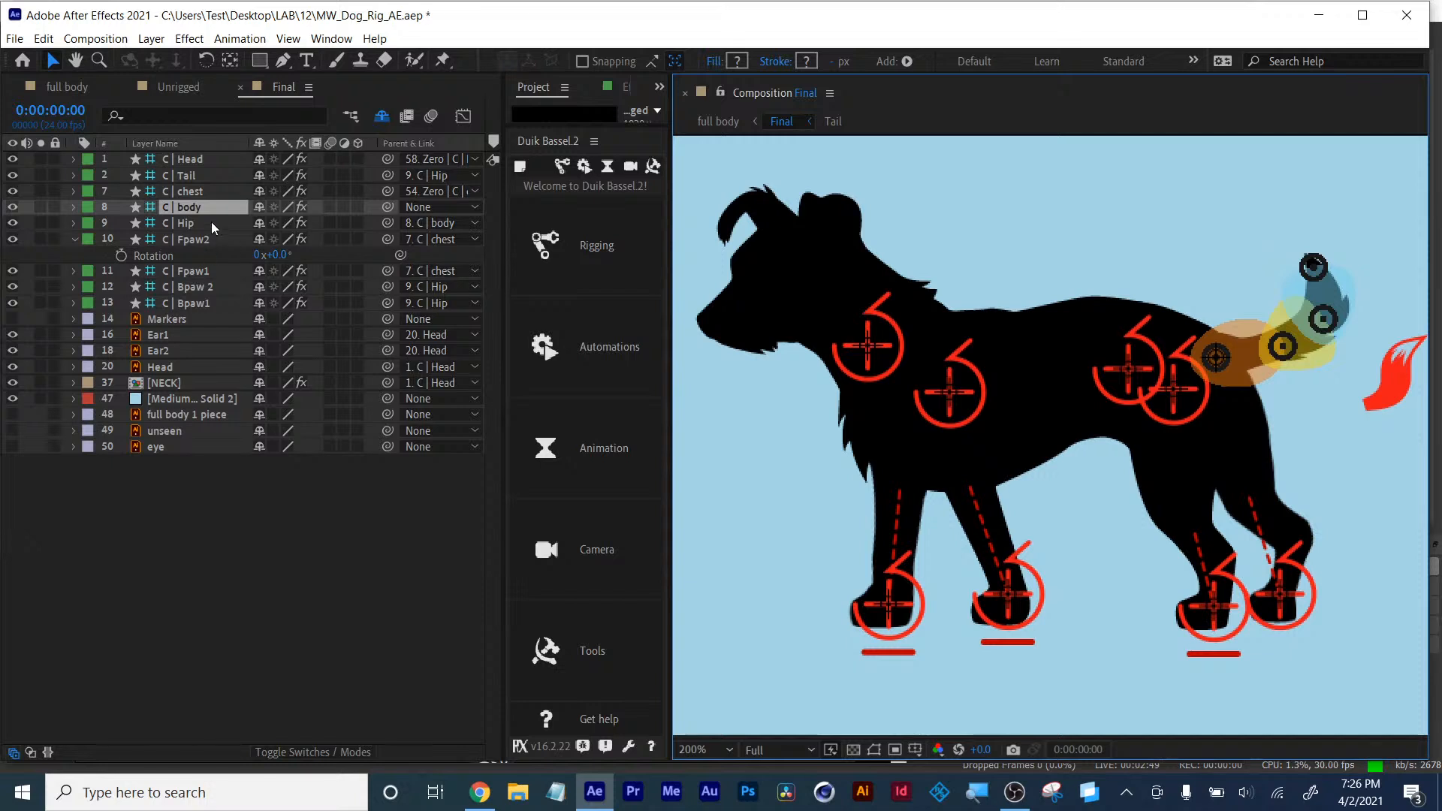
drag(387, 207, 190, 193)
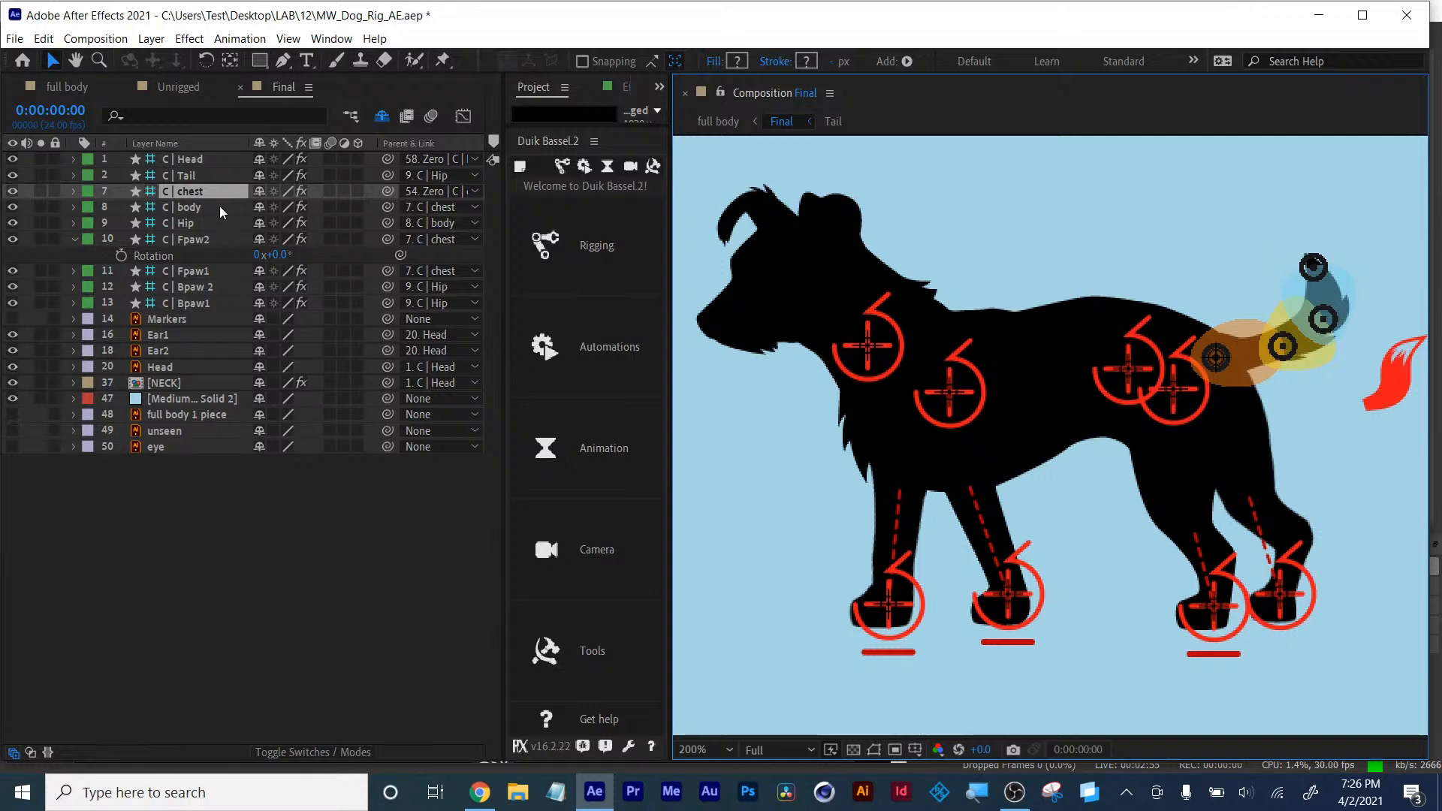
- Select the chest controller and nudge it to check how the body follows
click(196, 197)
mouse_move(945, 392)
mouse_down()
mouse_move(913, 418)
mouse_move(945, 403)
mouse_move(937, 390)
mouse_up()
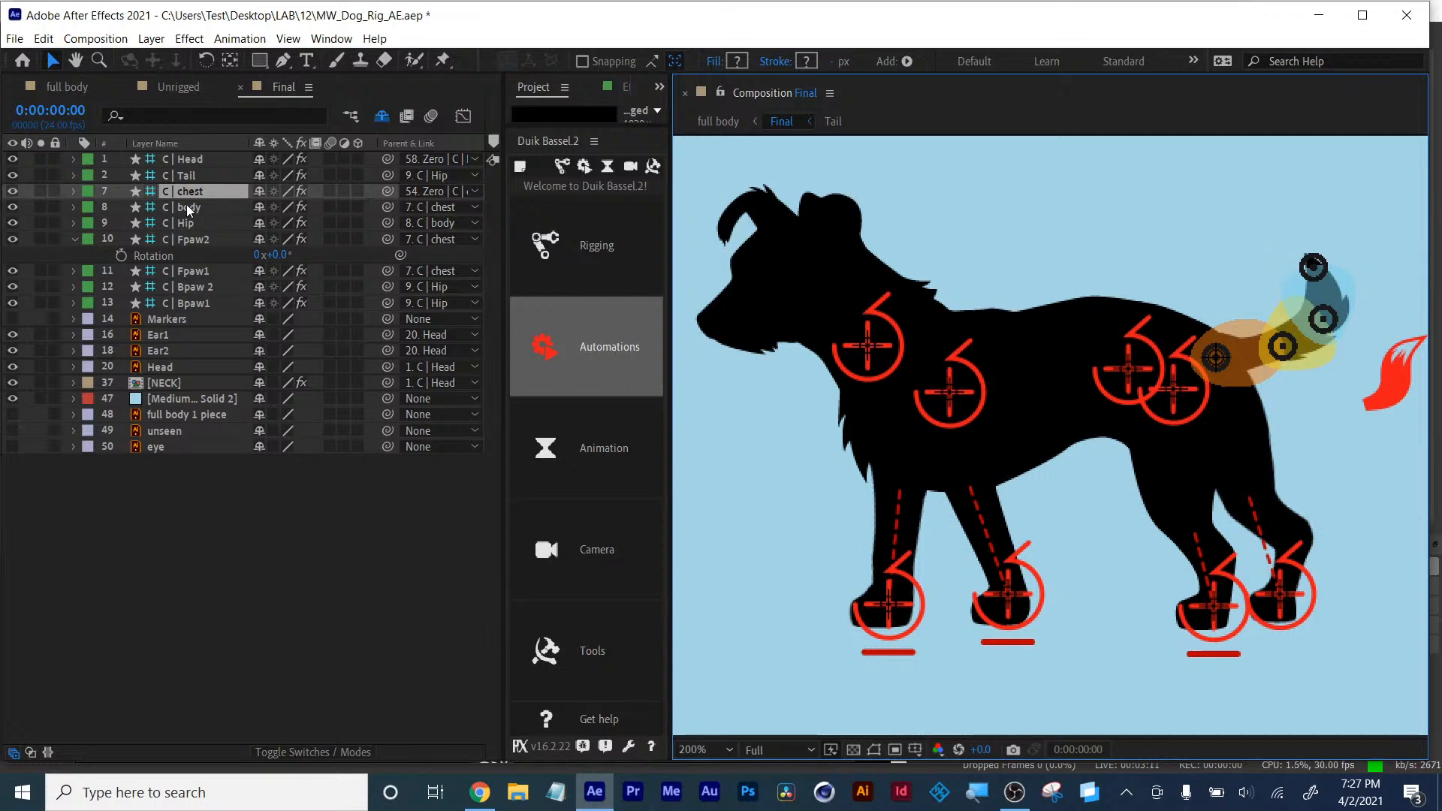
- Set the body controller's parent back to None
click(430, 206)
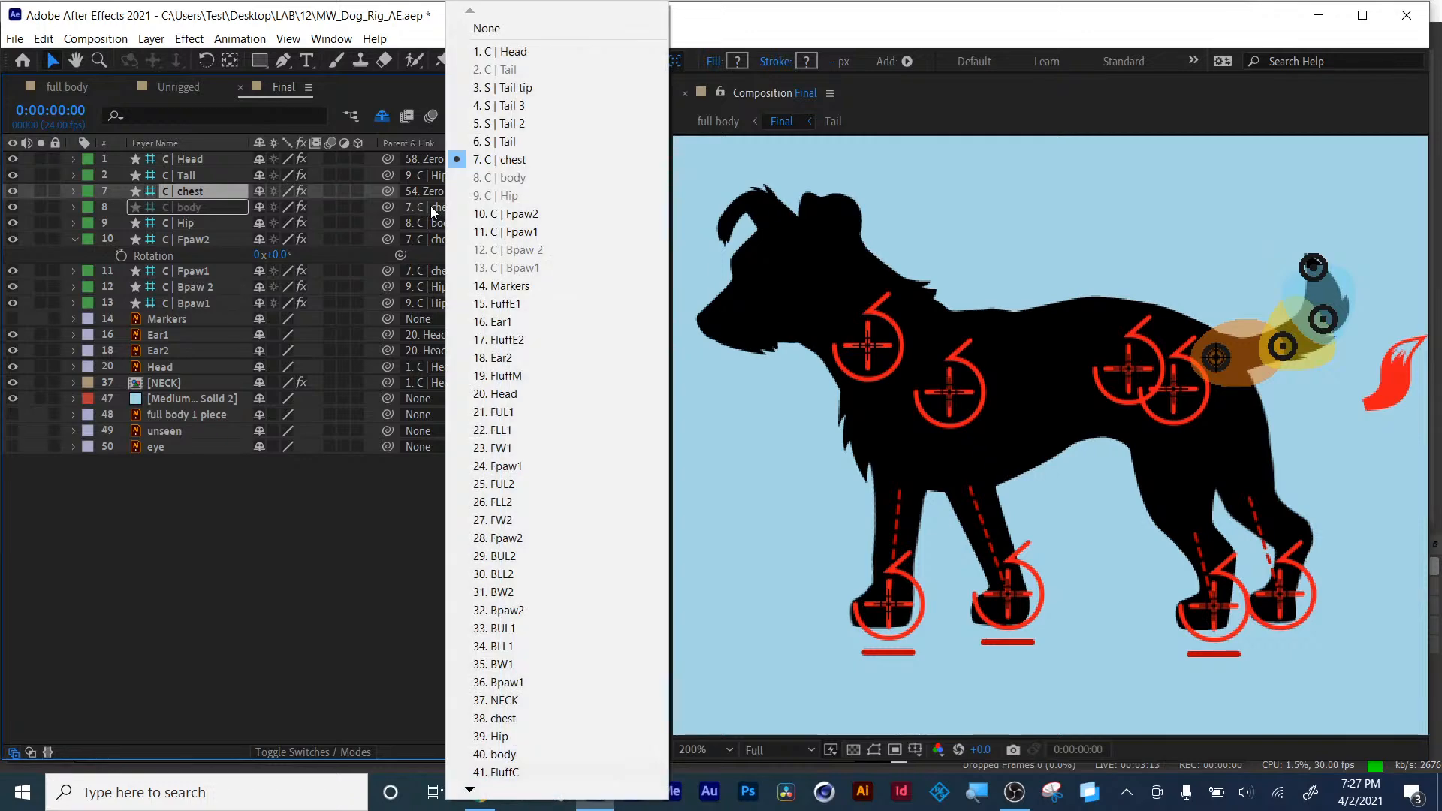
click(502, 30)
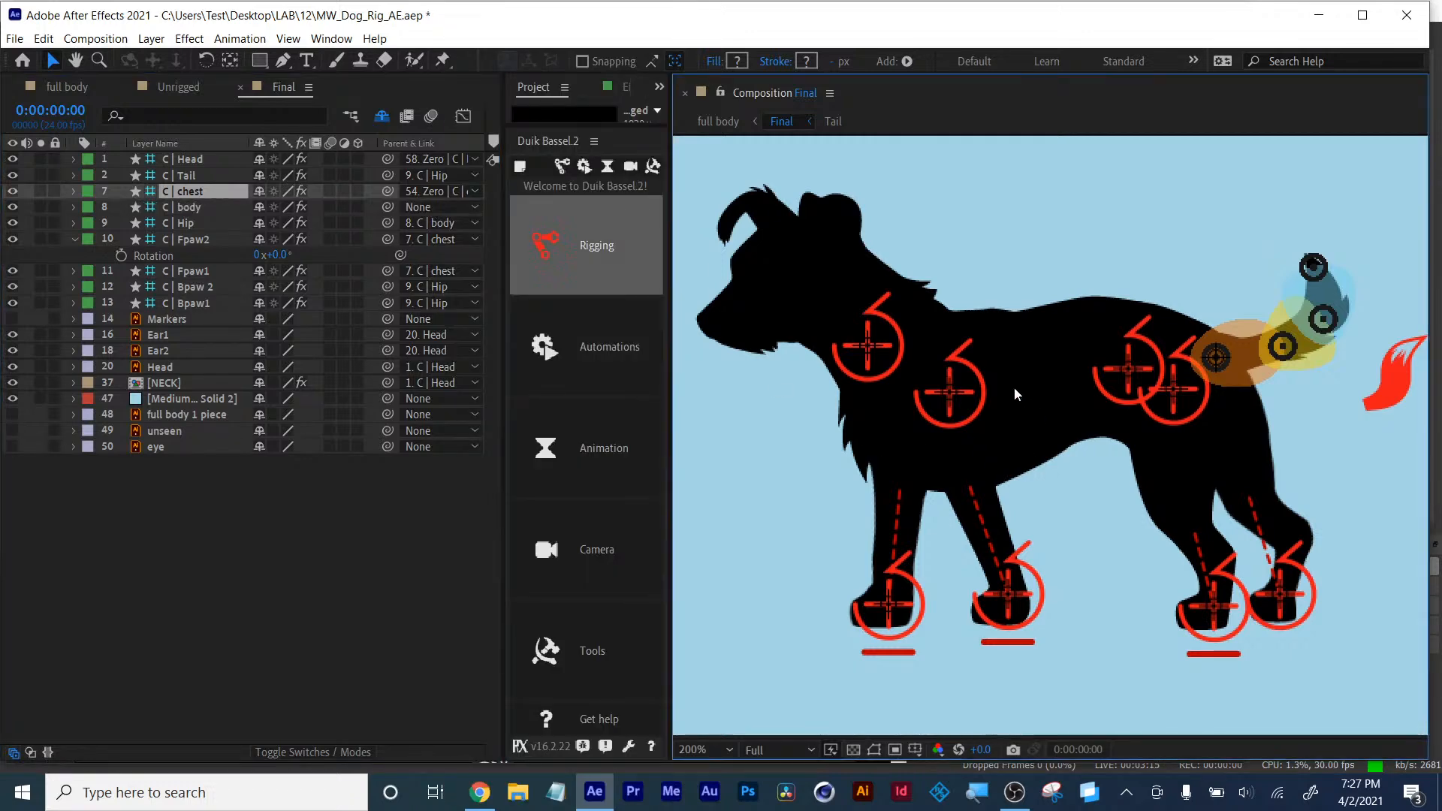
- Nudge the chest controller, then reveal the head controller's rotation and undo a trial rotation
drag(958, 394, 931, 385)
click(845, 341)
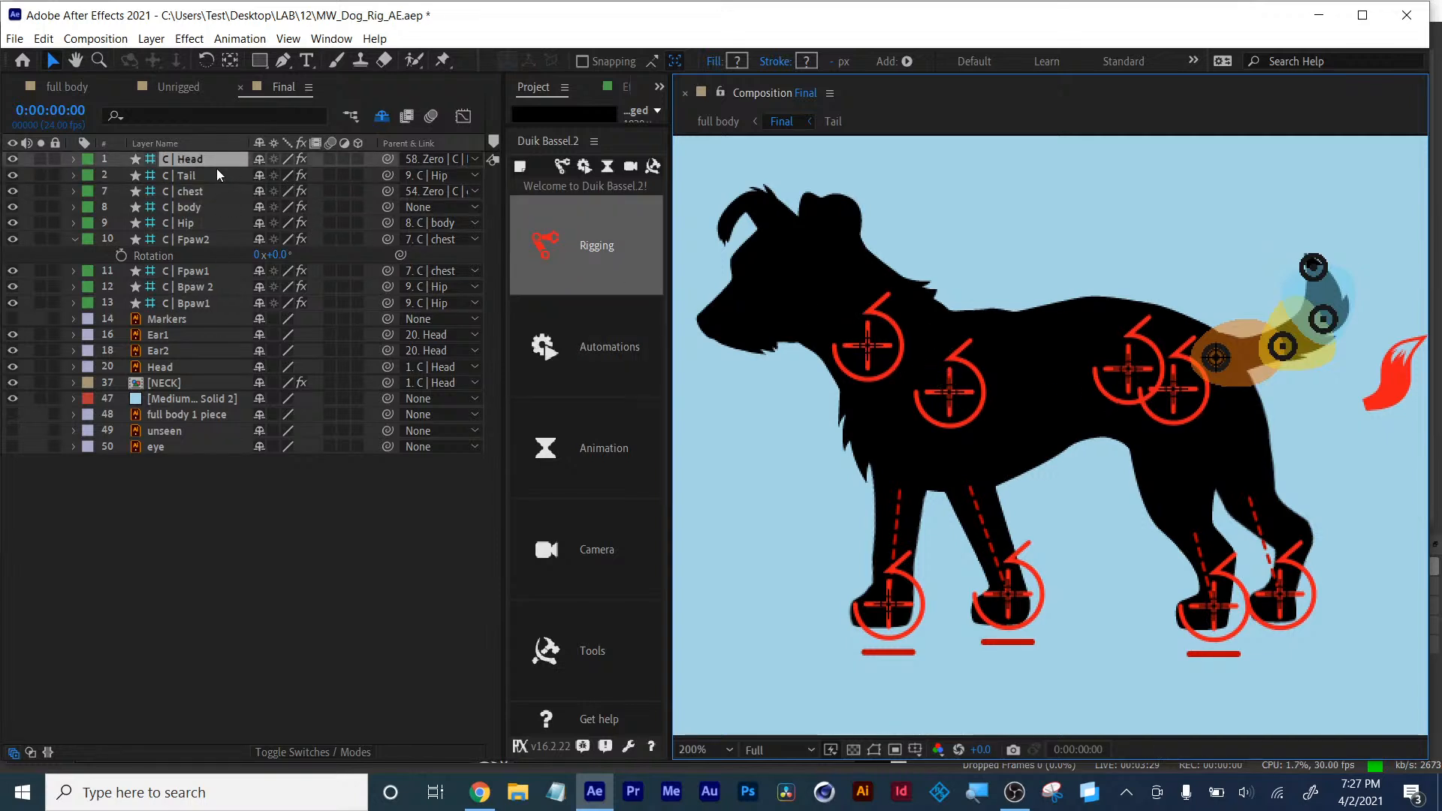
key(r)
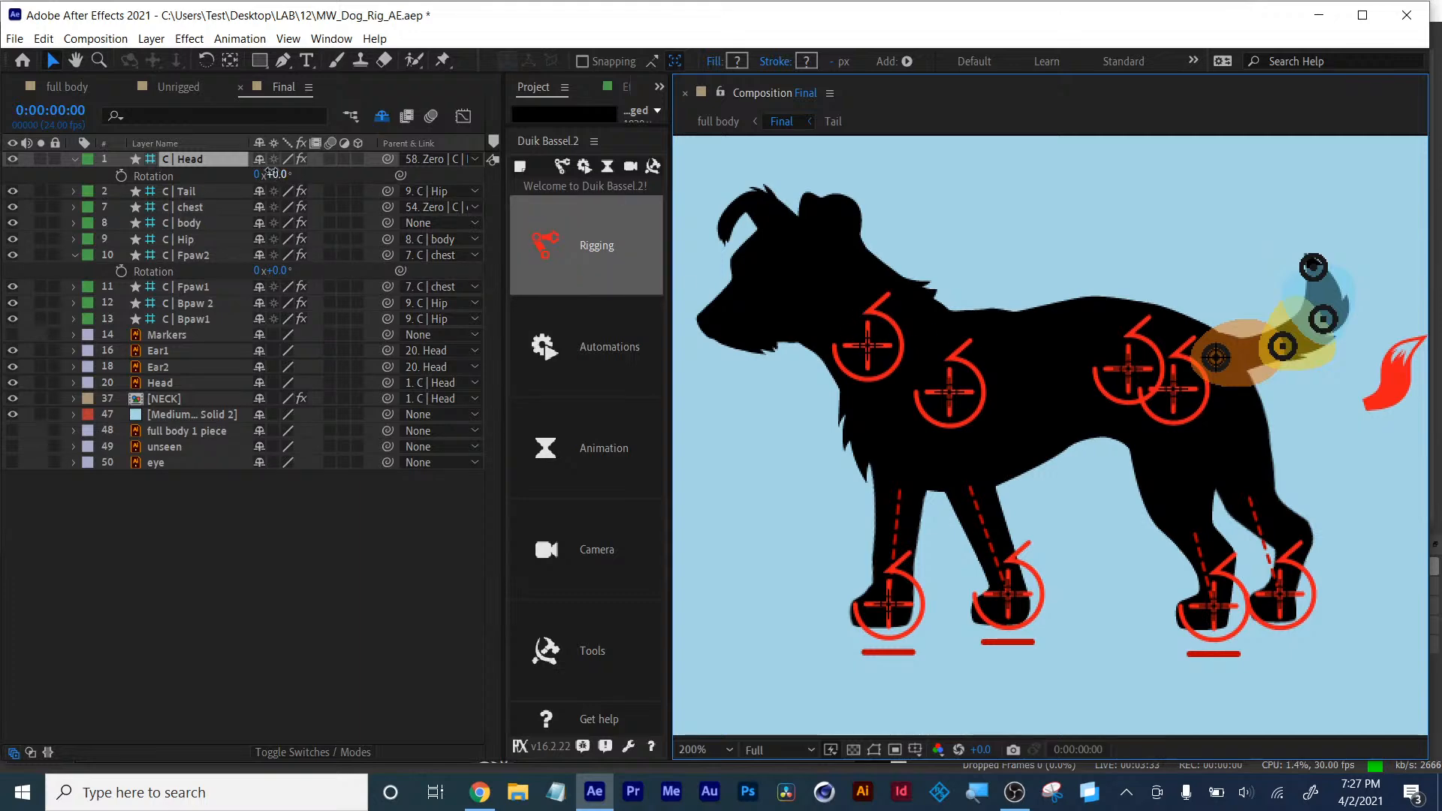
drag(274, 175, 276, 175)
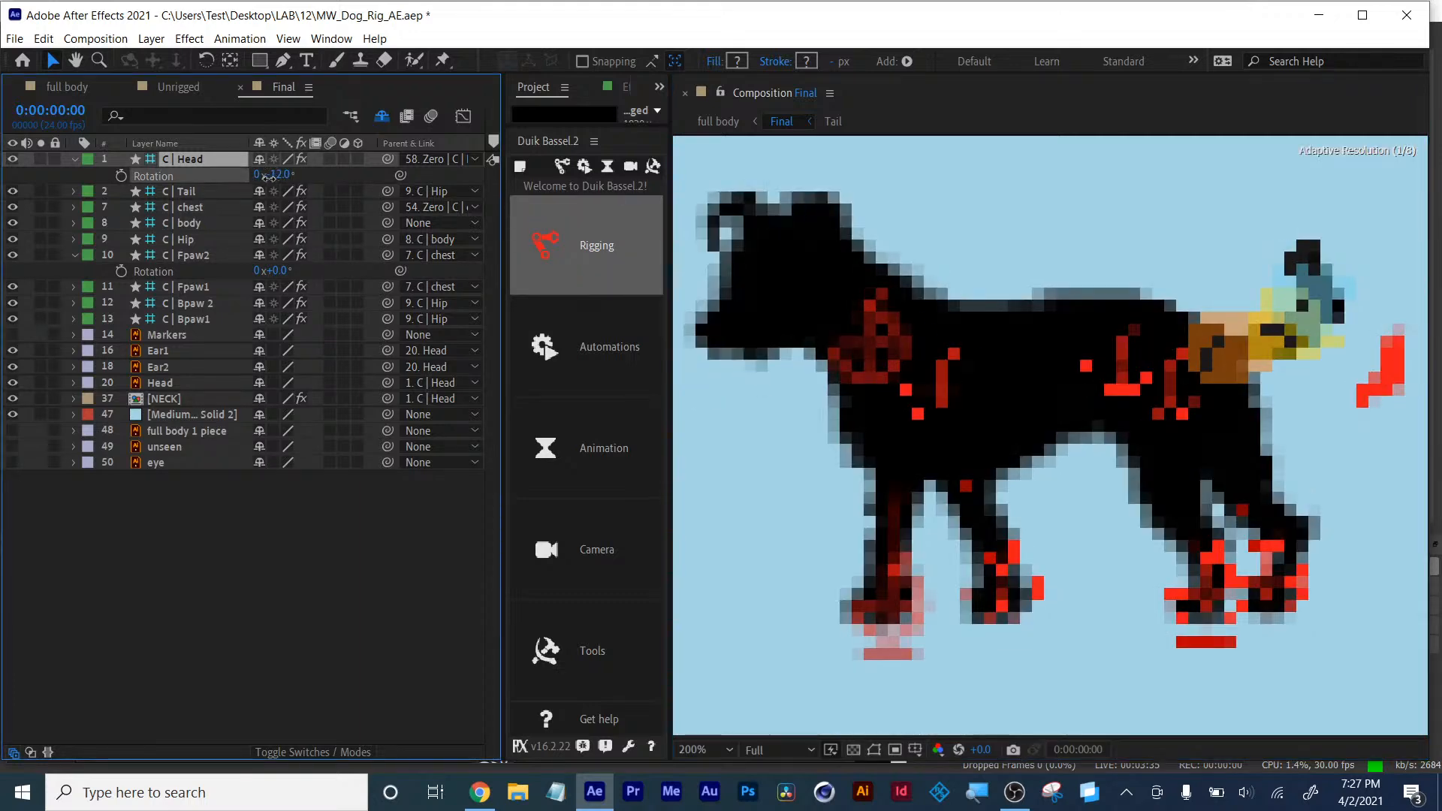
key(ctrl+z)
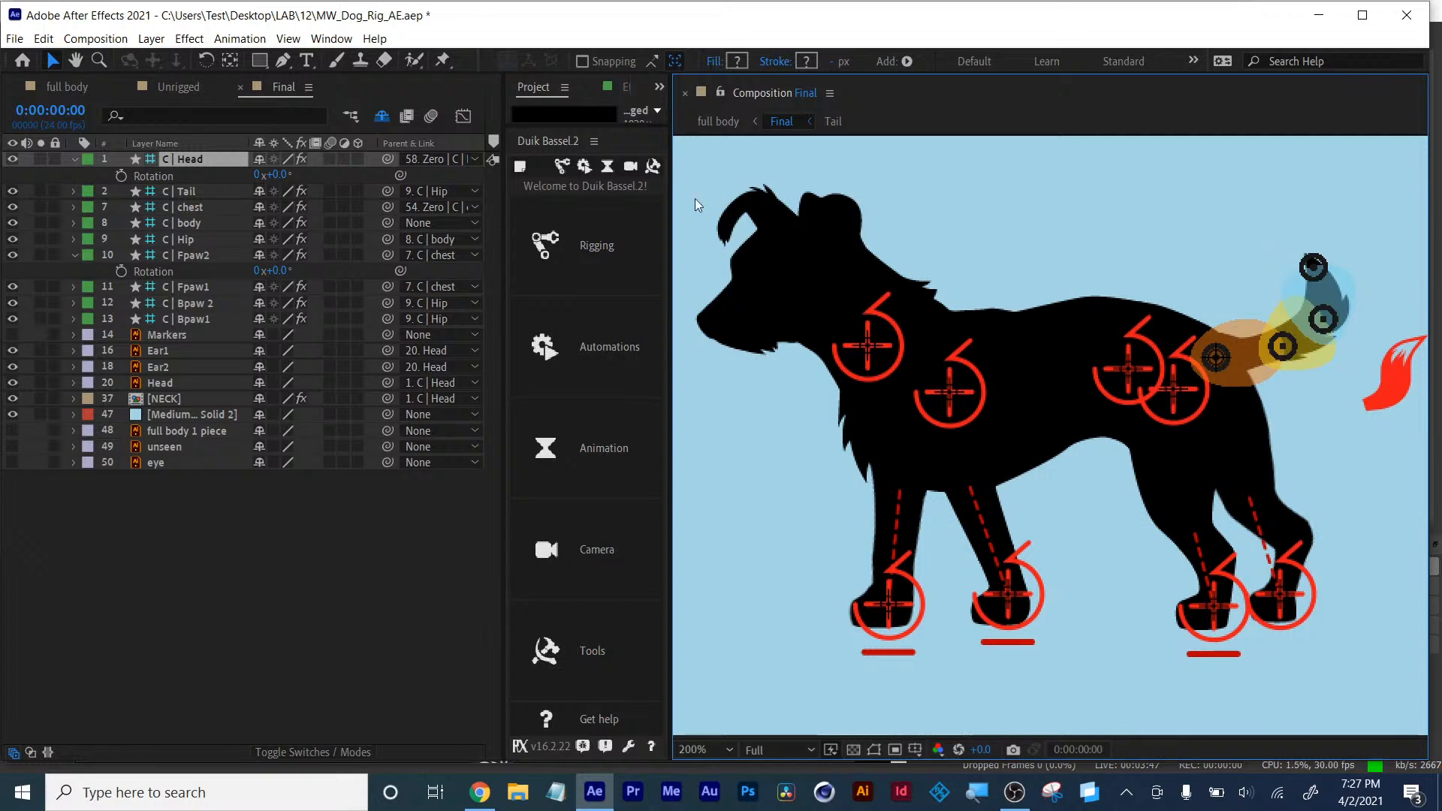
- Rearrange the workspace so Effect Controls sits beside the timeline above the Duik panel
drag(567, 125, 605, 455)
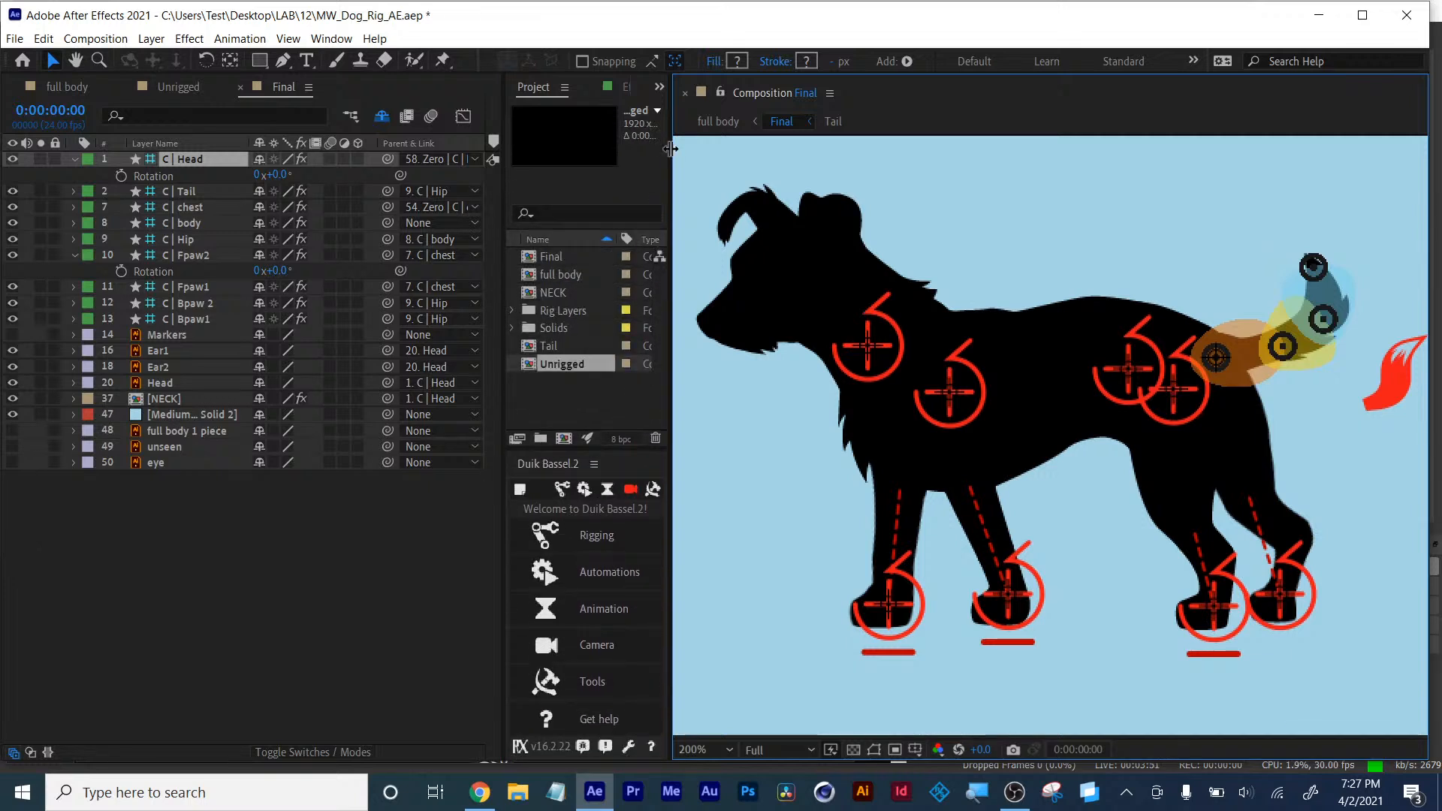
drag(669, 147, 825, 151)
click(683, 94)
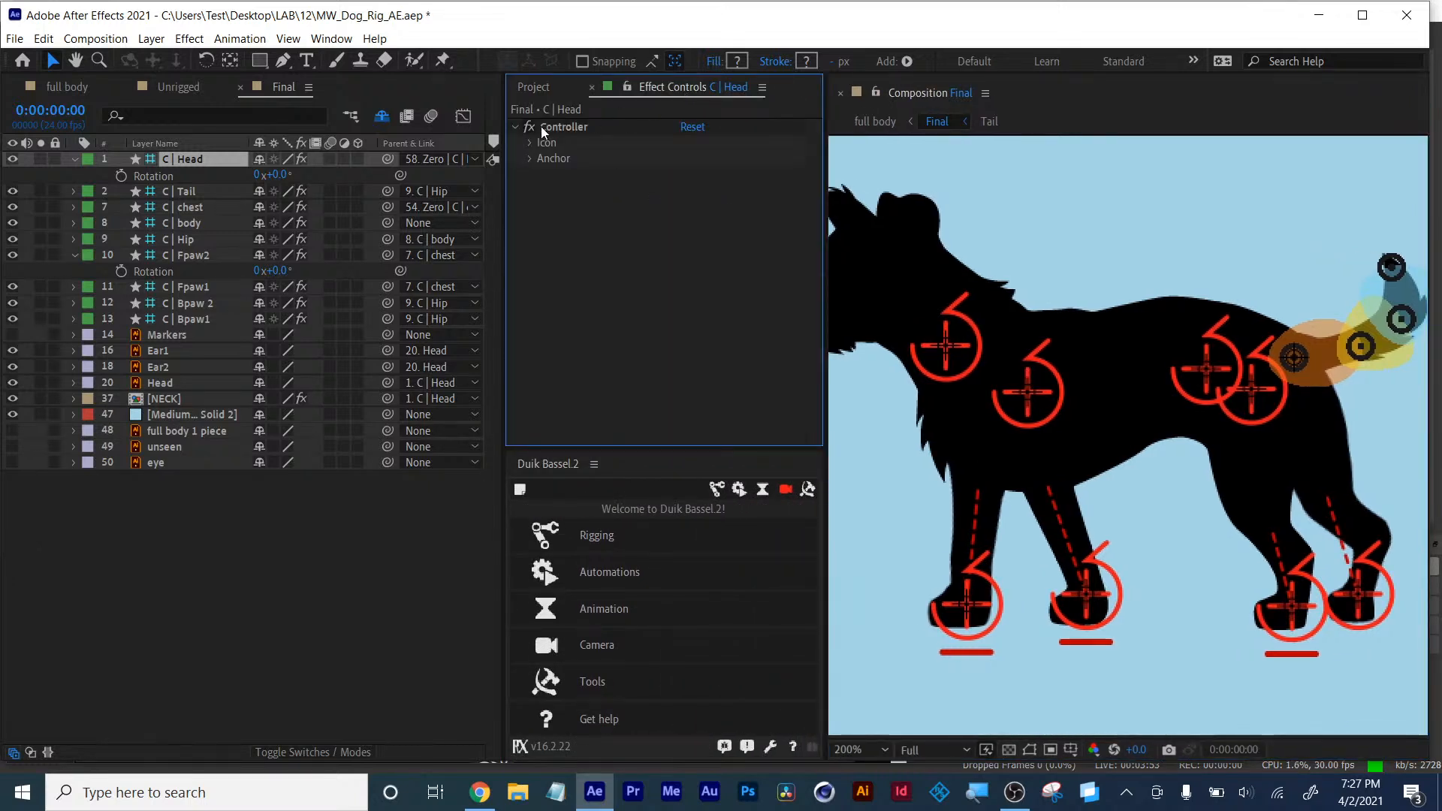
- Inspect the tail controller's effect settings and try adjusting its Curve angle, undoing the change
click(1392, 333)
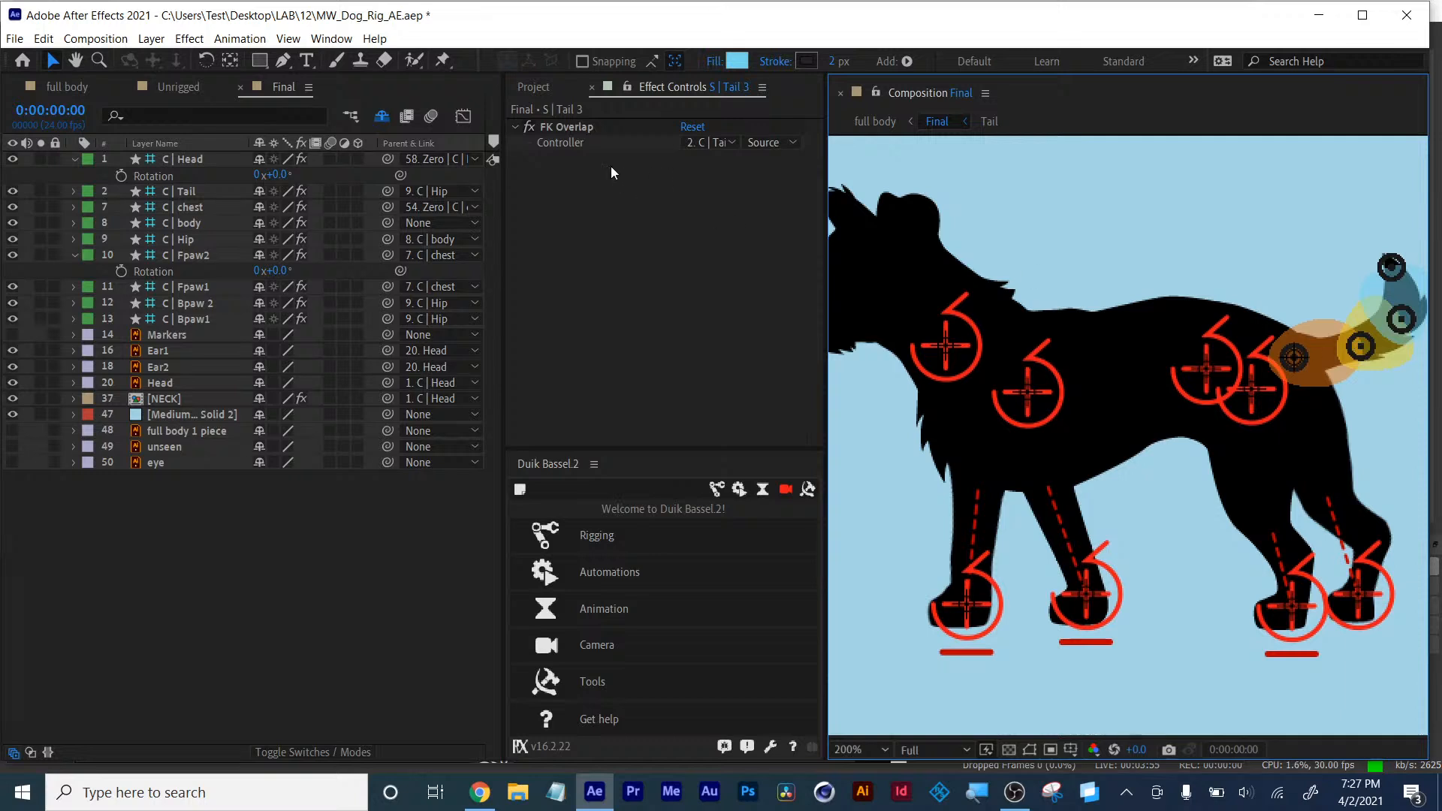
click(174, 160)
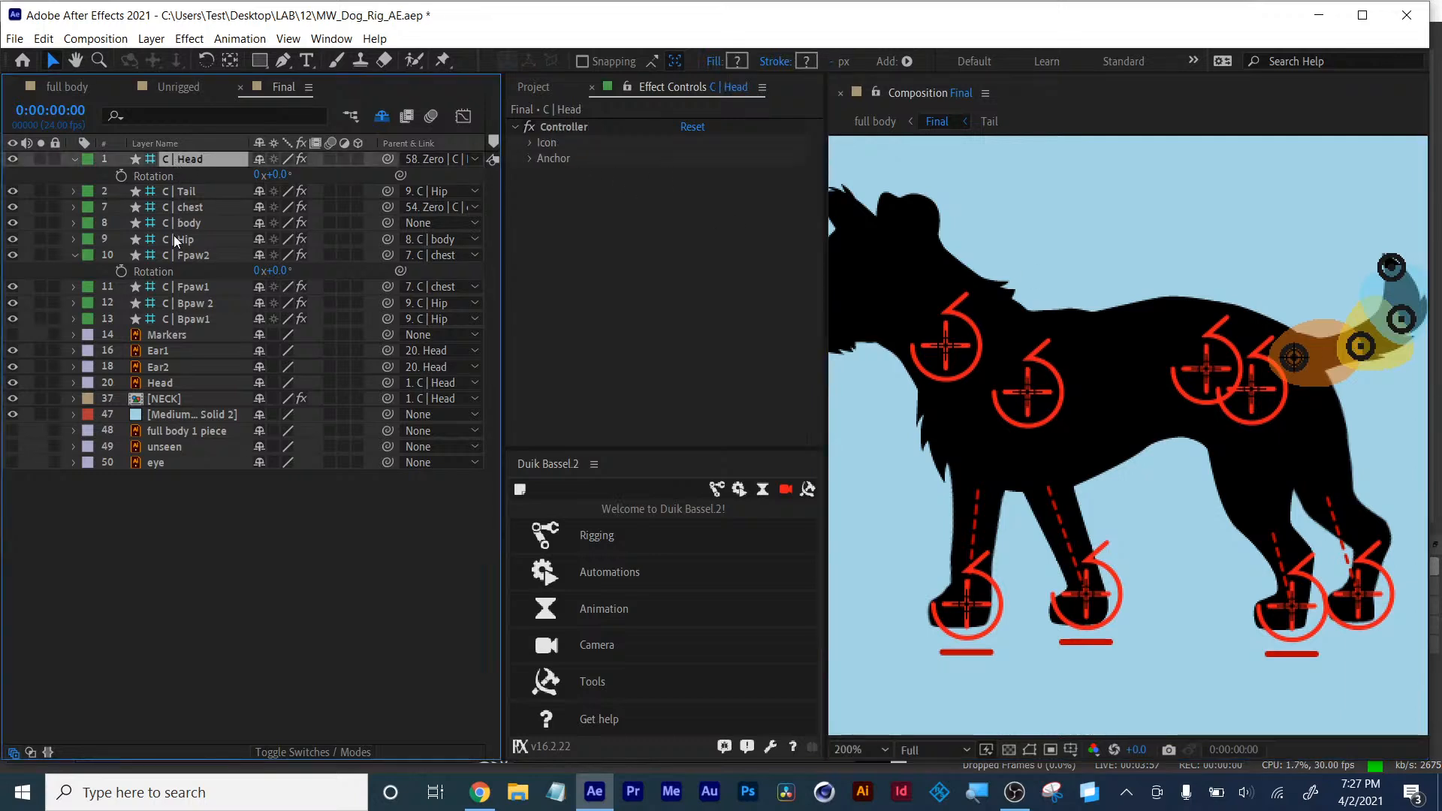
click(186, 193)
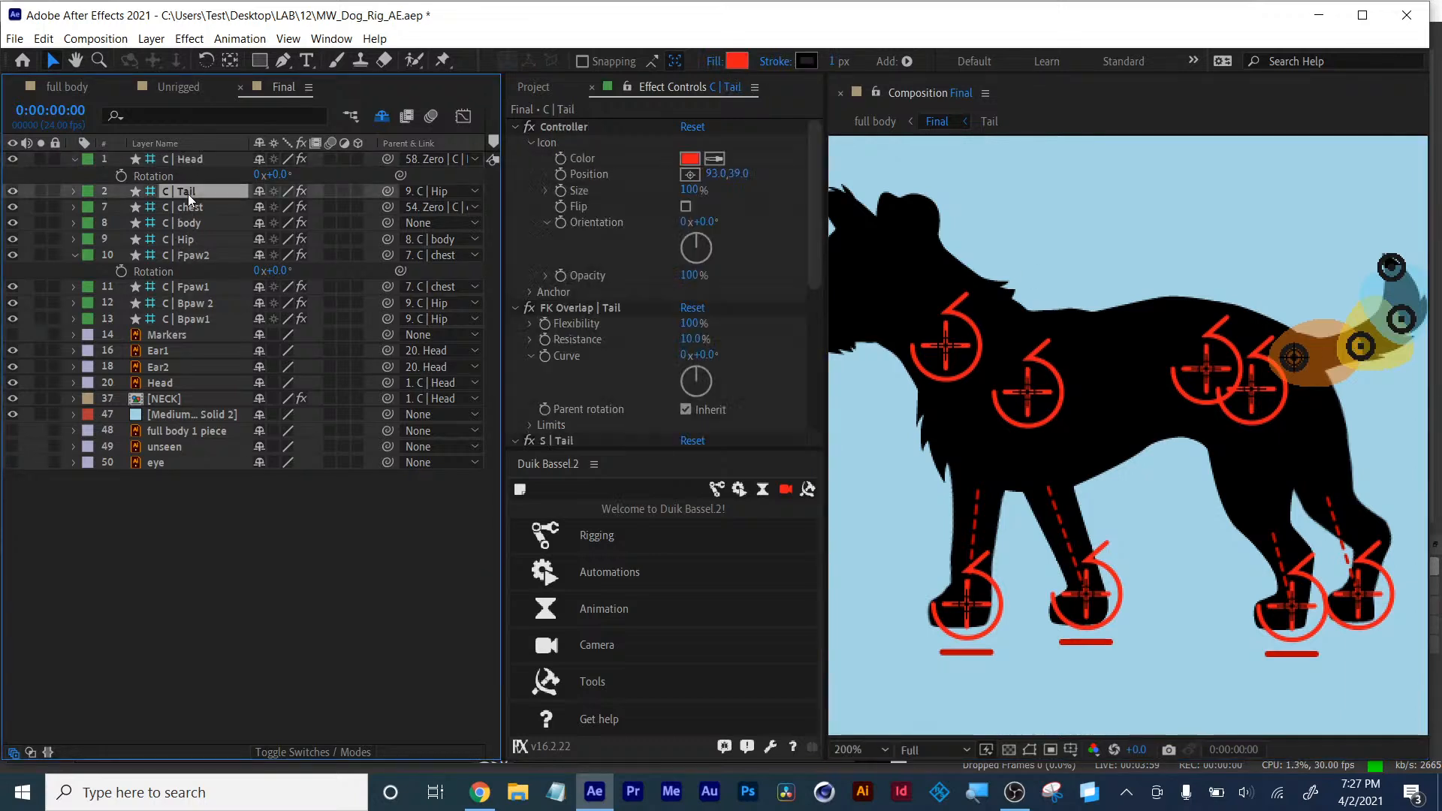
scroll(669, 322, down, 5)
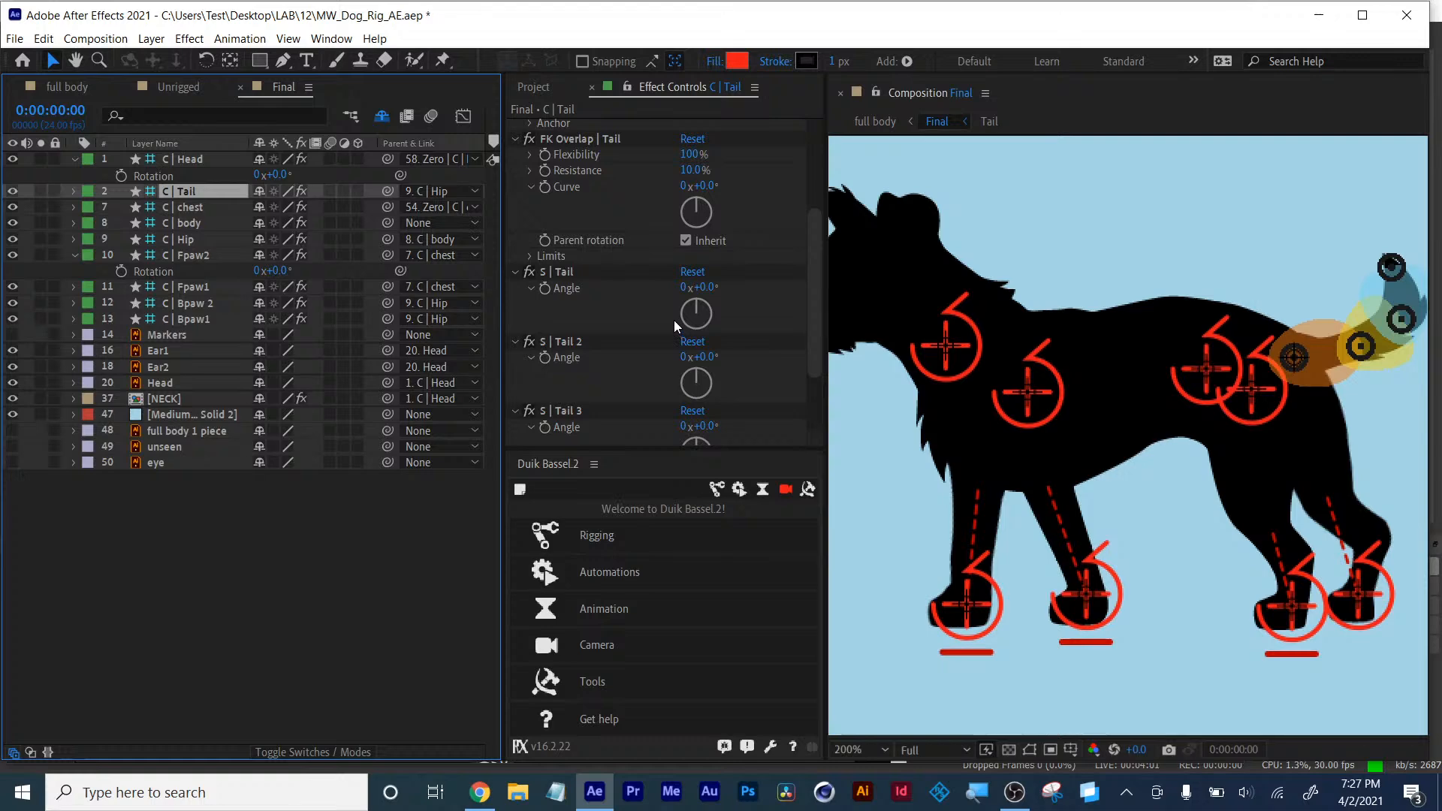
scroll(674, 320, up, 1)
mouse_move(699, 228)
mouse_down()
mouse_move(744, 234)
mouse_move(690, 229)
mouse_up()
key(ctrl+z)
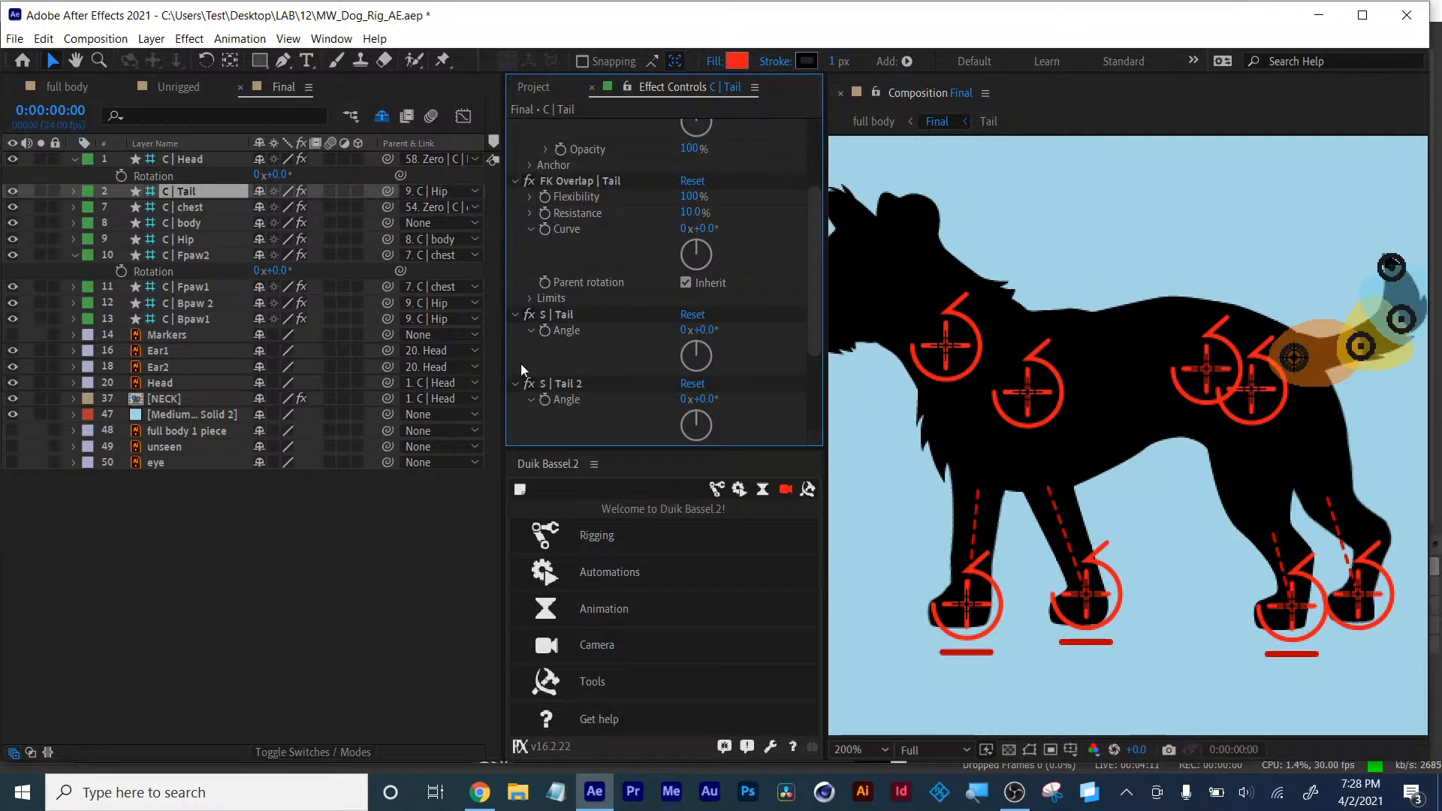
drag(971, 606, 933, 570)
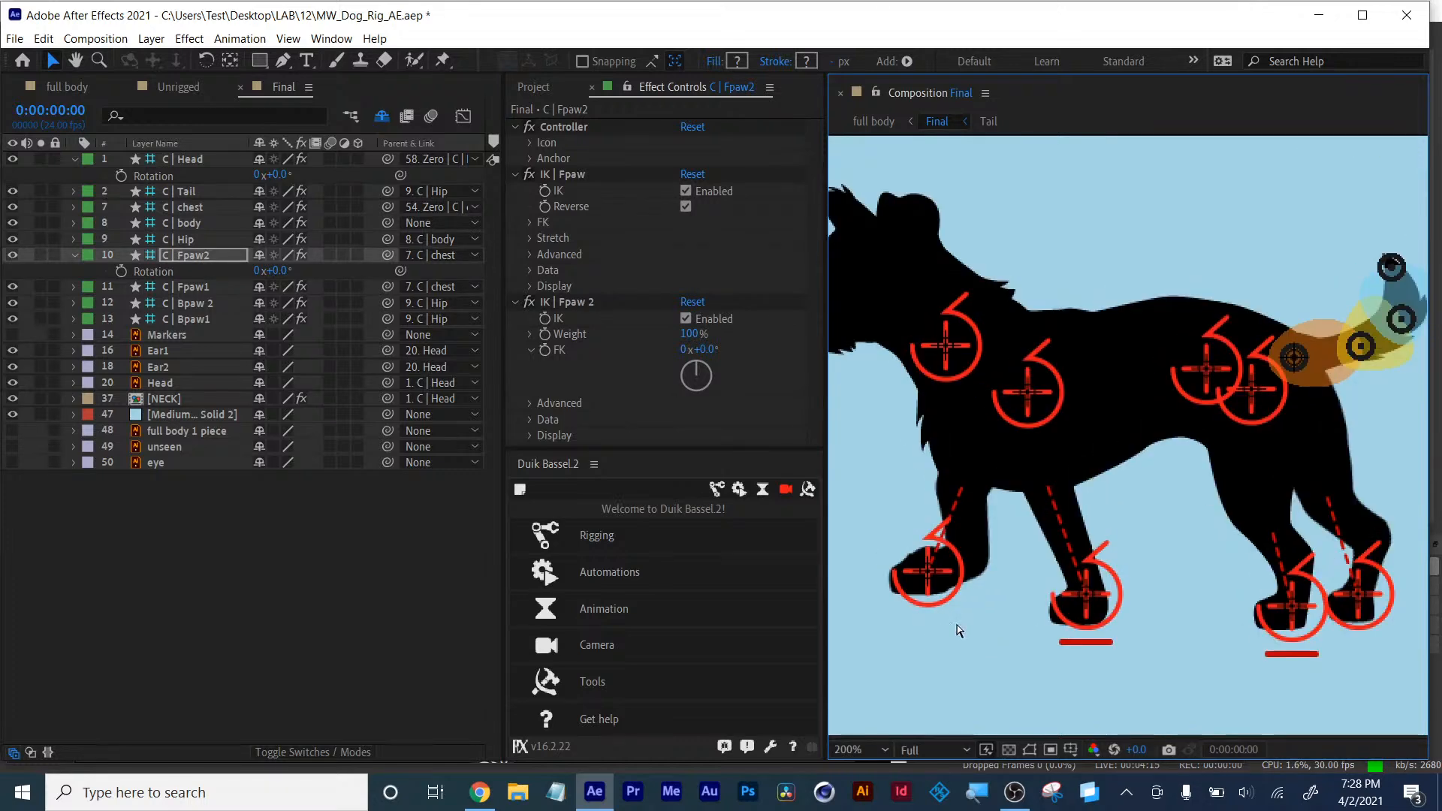
key(ctrl+z)
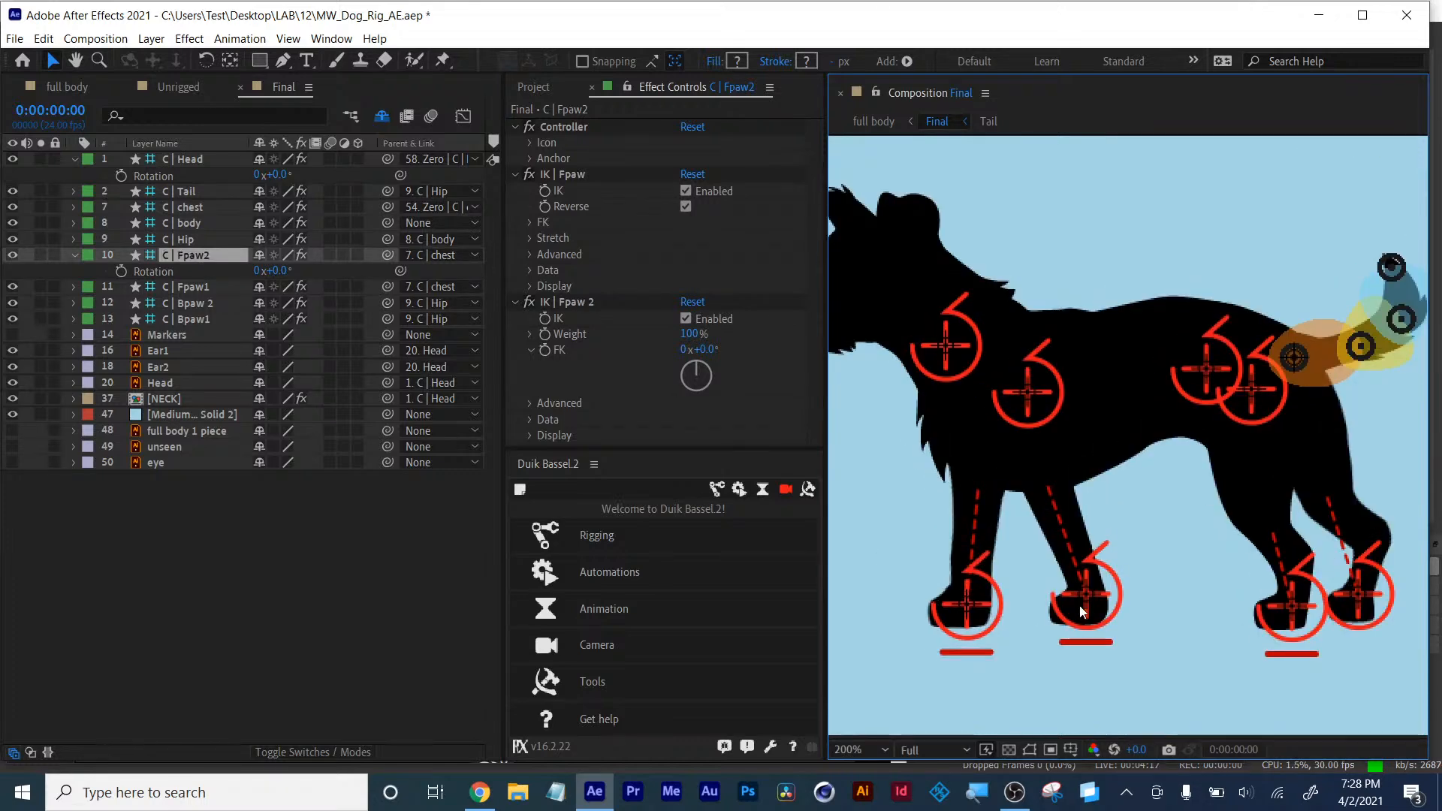
mouse_move(1032, 397)
mouse_down()
mouse_move(1020, 402)
mouse_move(1036, 402)
mouse_up()
key(ctrl+z)
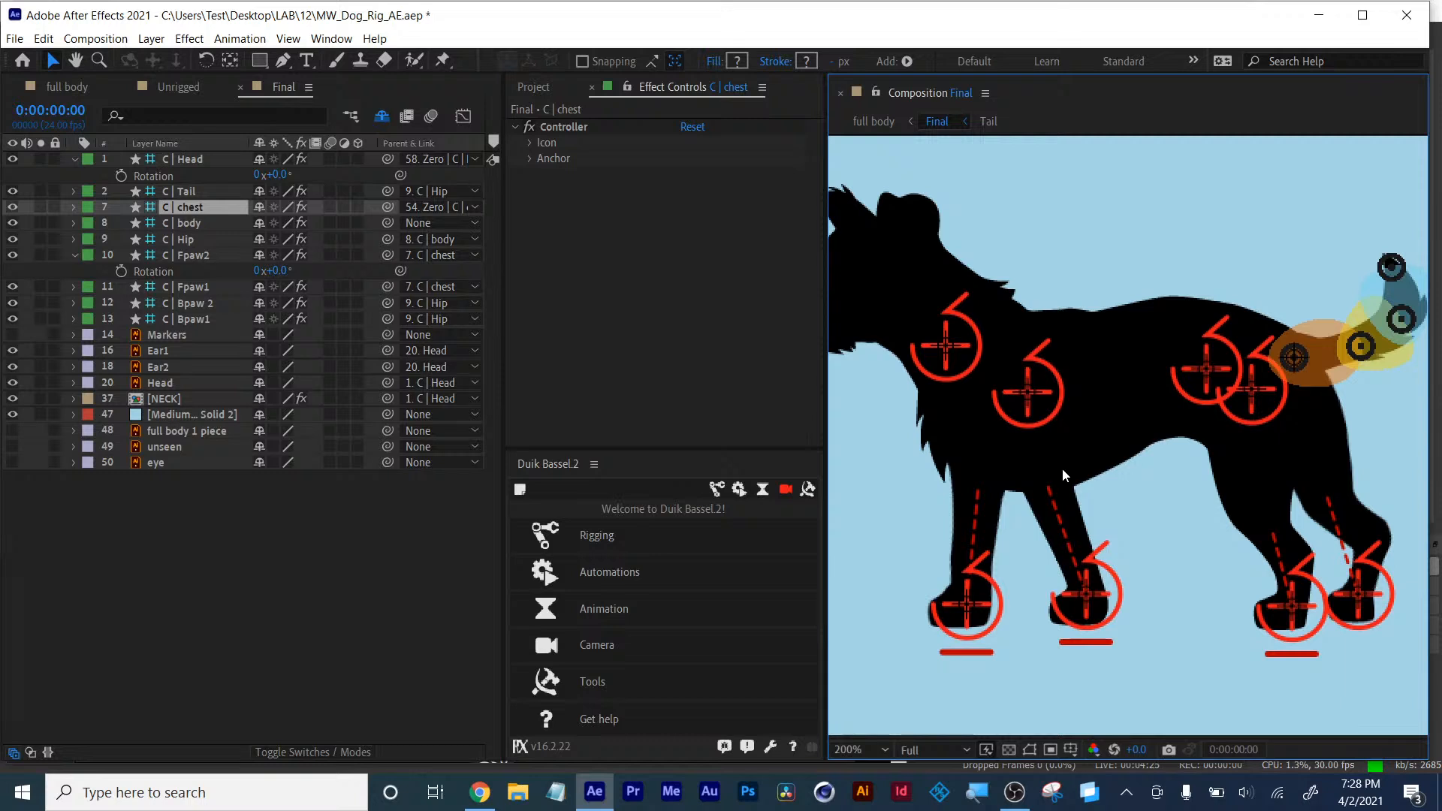
- Widen the composition viewer by narrowing the Effect Controls panel
drag(1024, 457, 1035, 457)
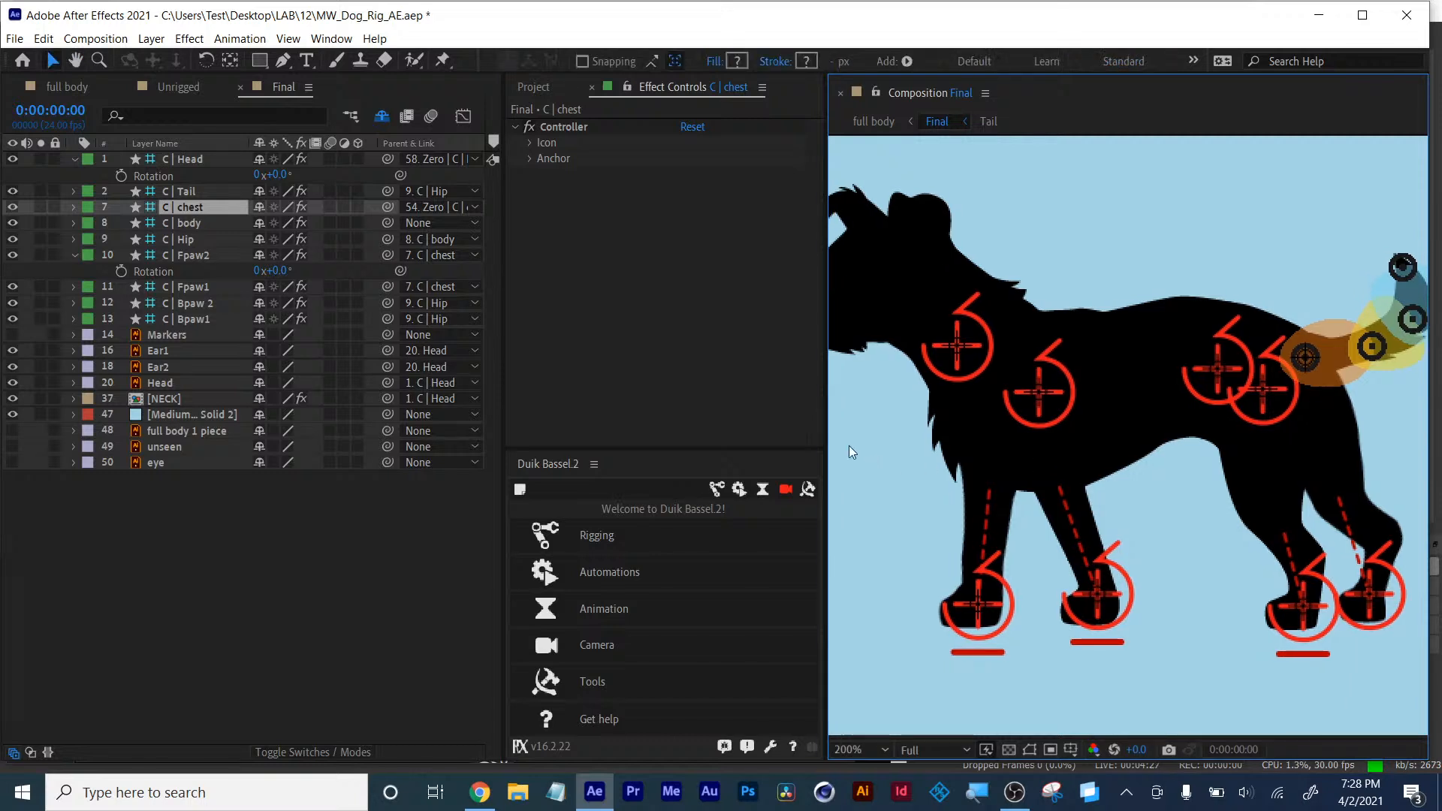
drag(825, 418, 692, 408)
drag(1108, 404, 1089, 415)
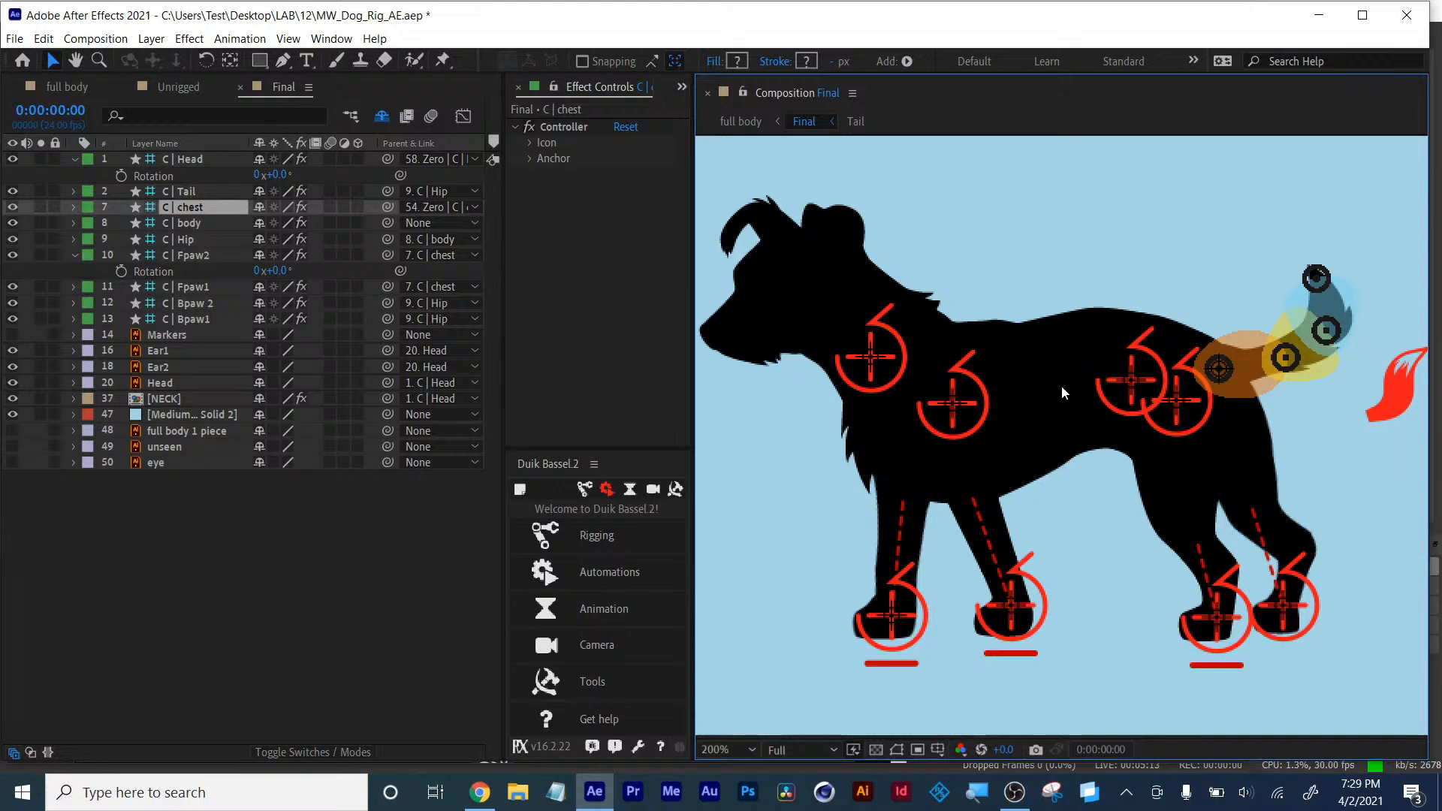
- Open the Unrigged composition, select the FW2 layer and zoom in on the front paws
click(168, 88)
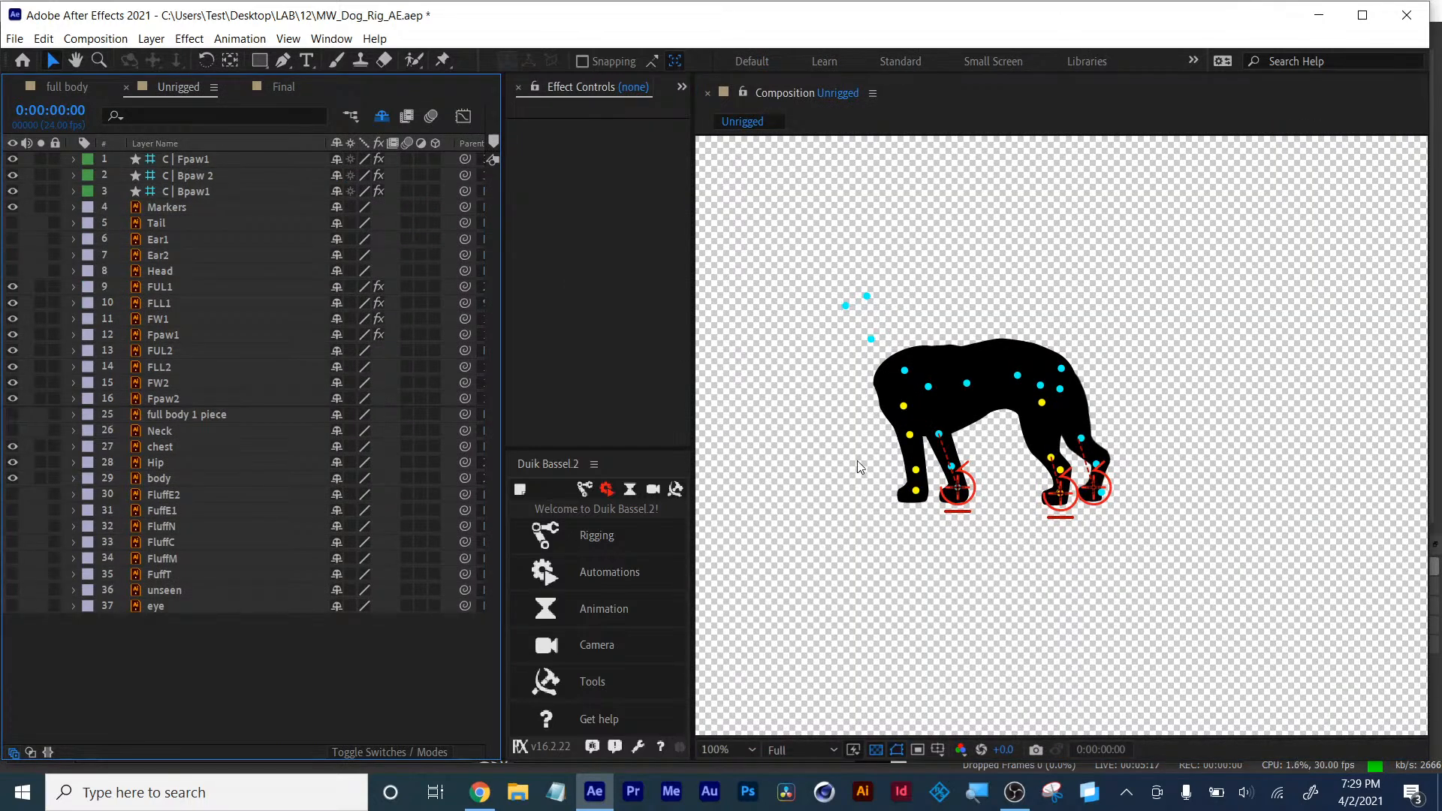
key(period)
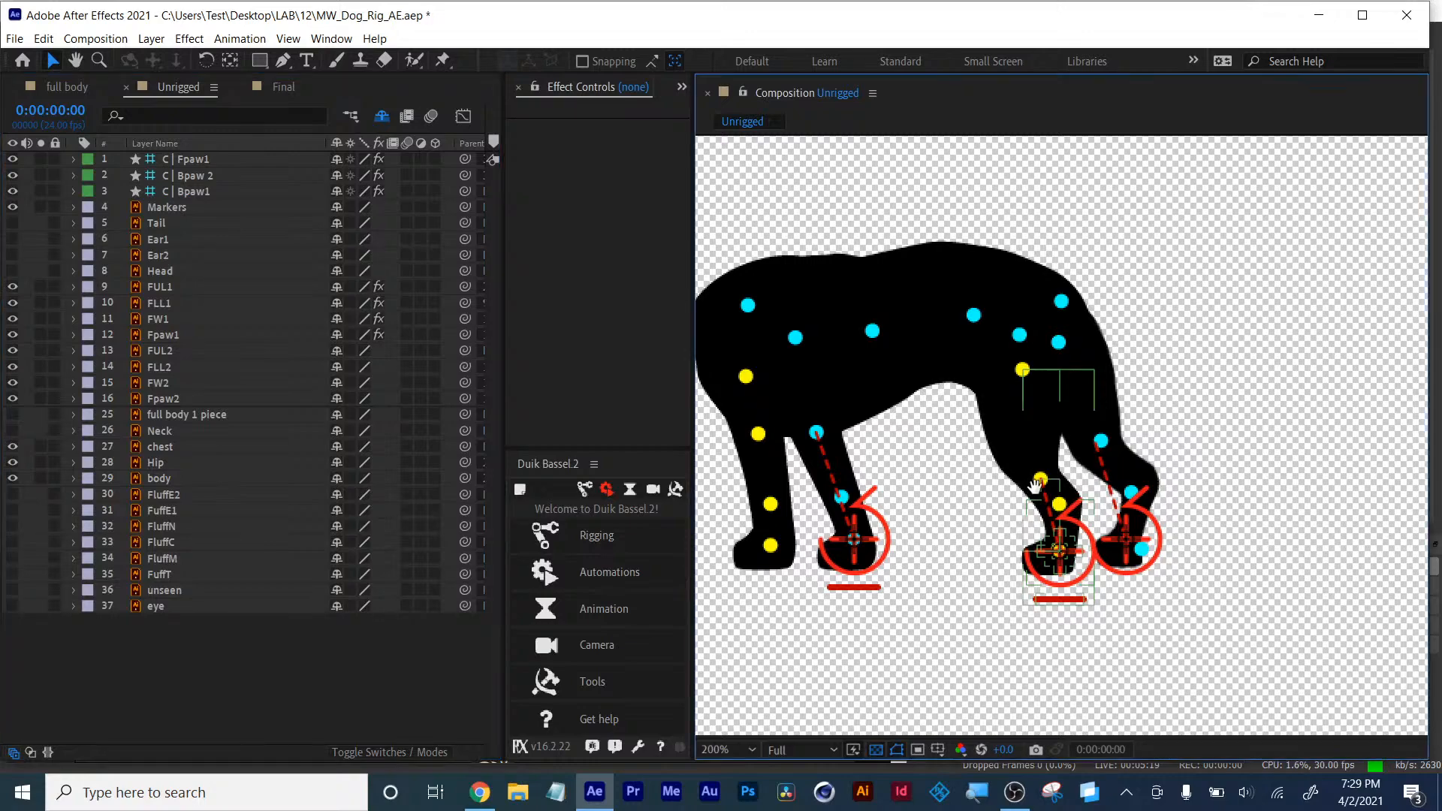
drag(1036, 487, 1149, 515)
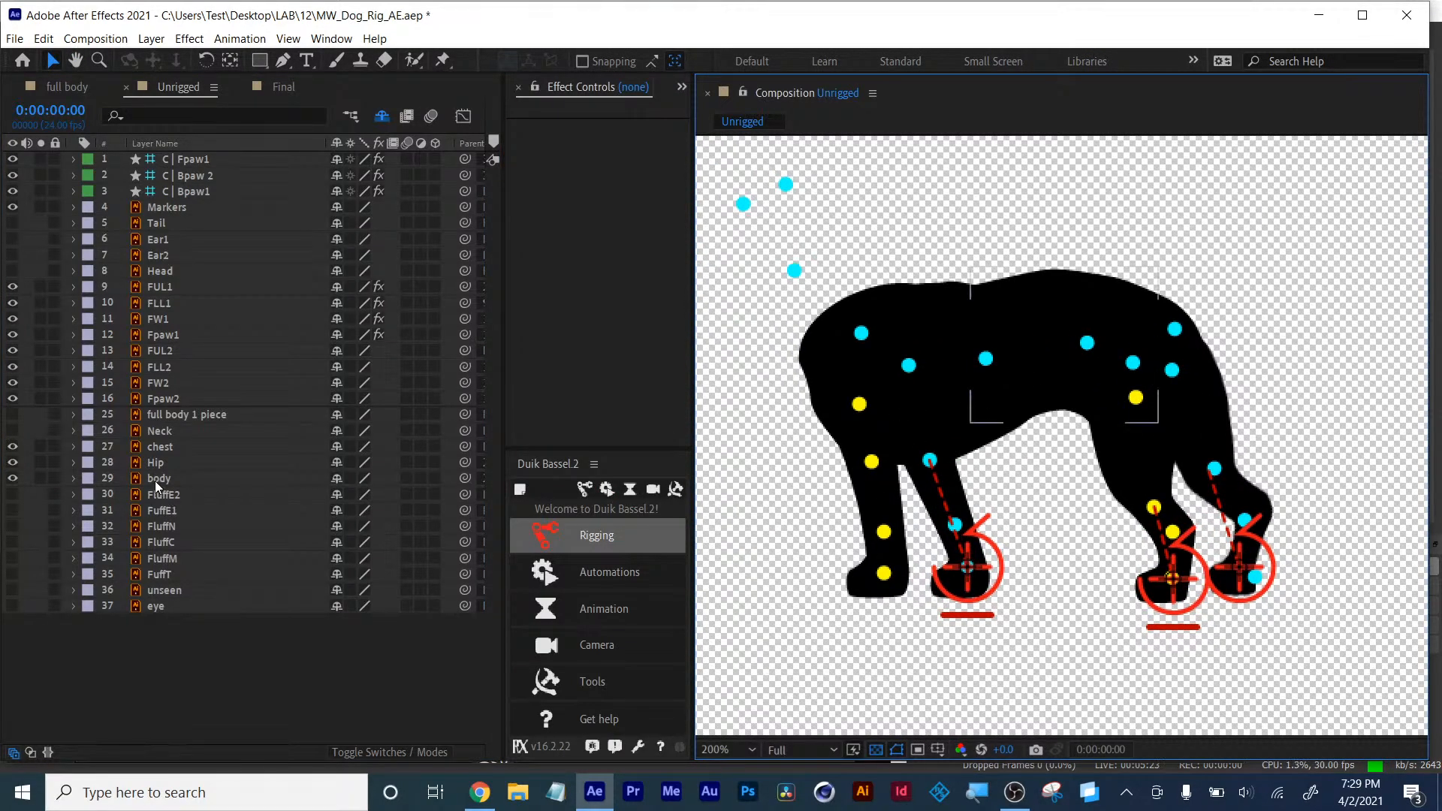
click(165, 384)
key(period)
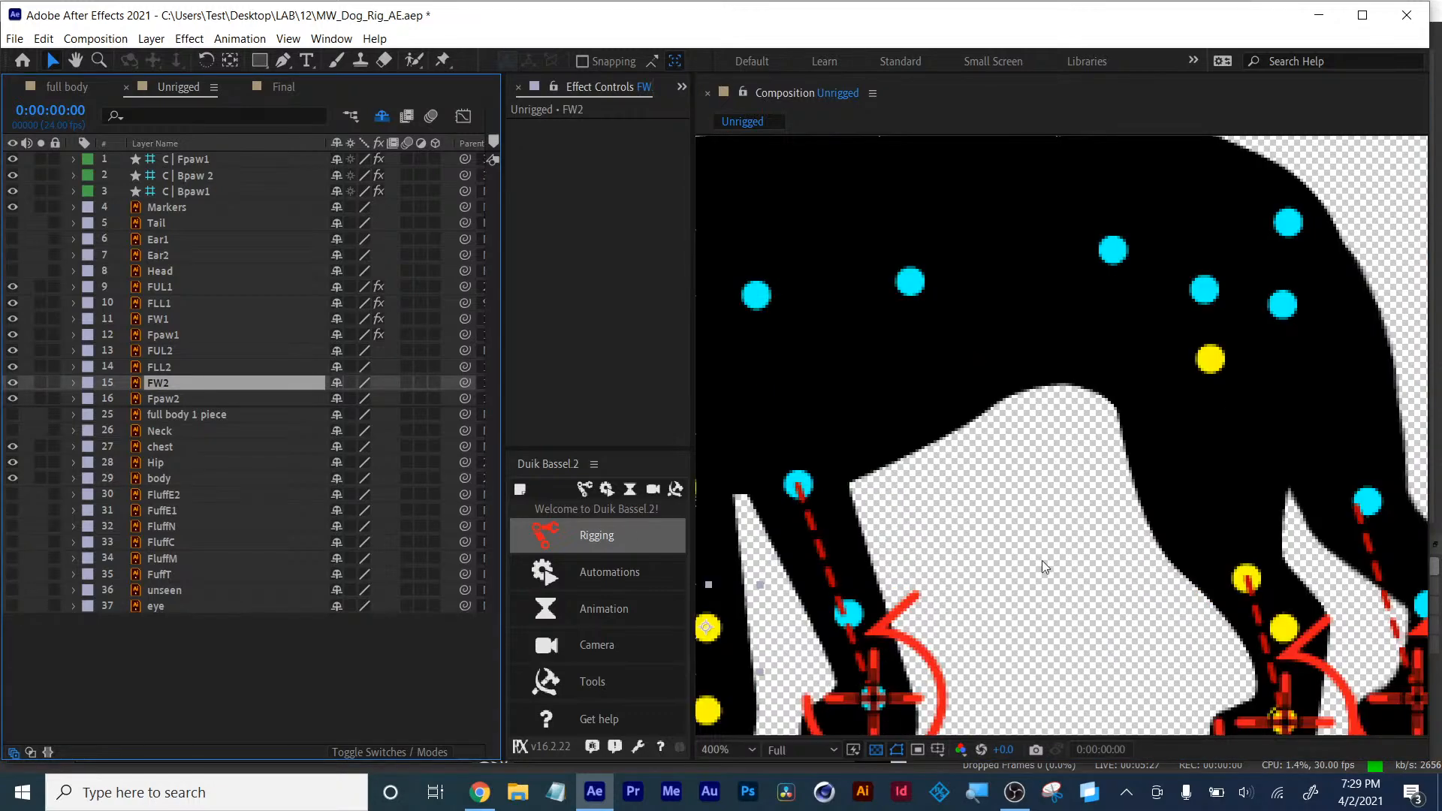
scroll(1043, 561, down, 1)
scroll(1387, 612, up, 1)
drag(1275, 555, 1159, 465)
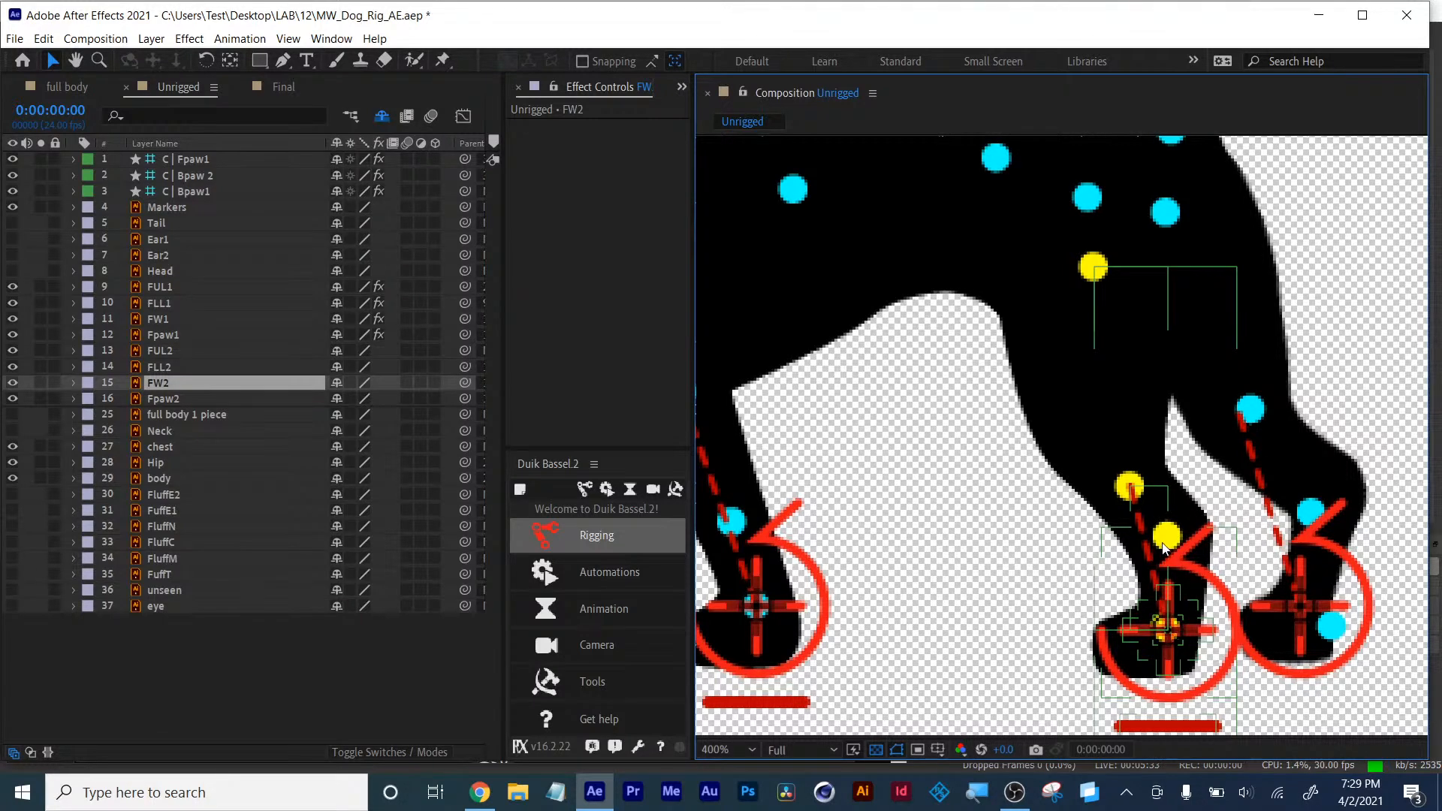
- Pan across the front paws and inspect the FW2 and Fpaw2 layers and their anchor points
drag(928, 567, 1066, 547)
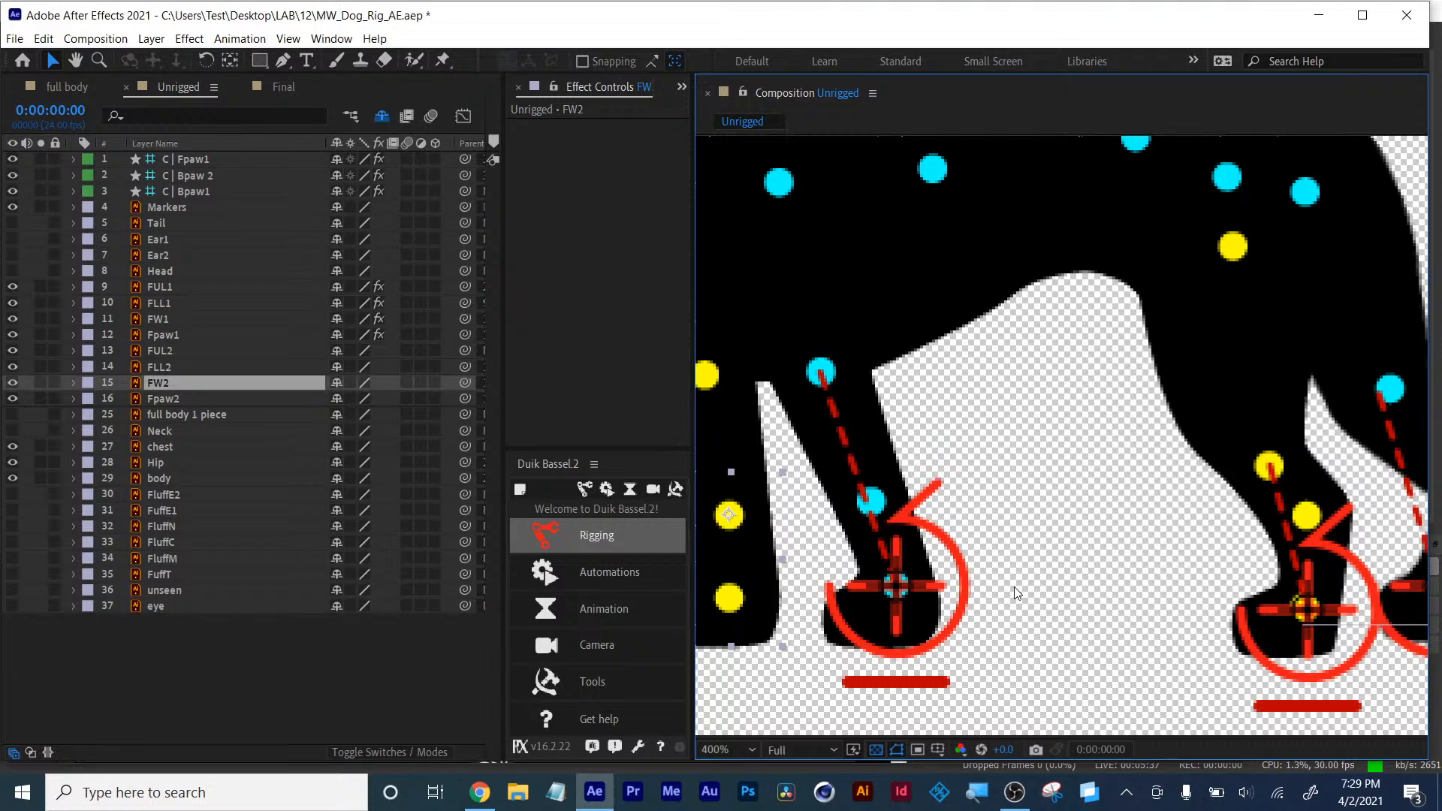
drag(1015, 590, 1143, 587)
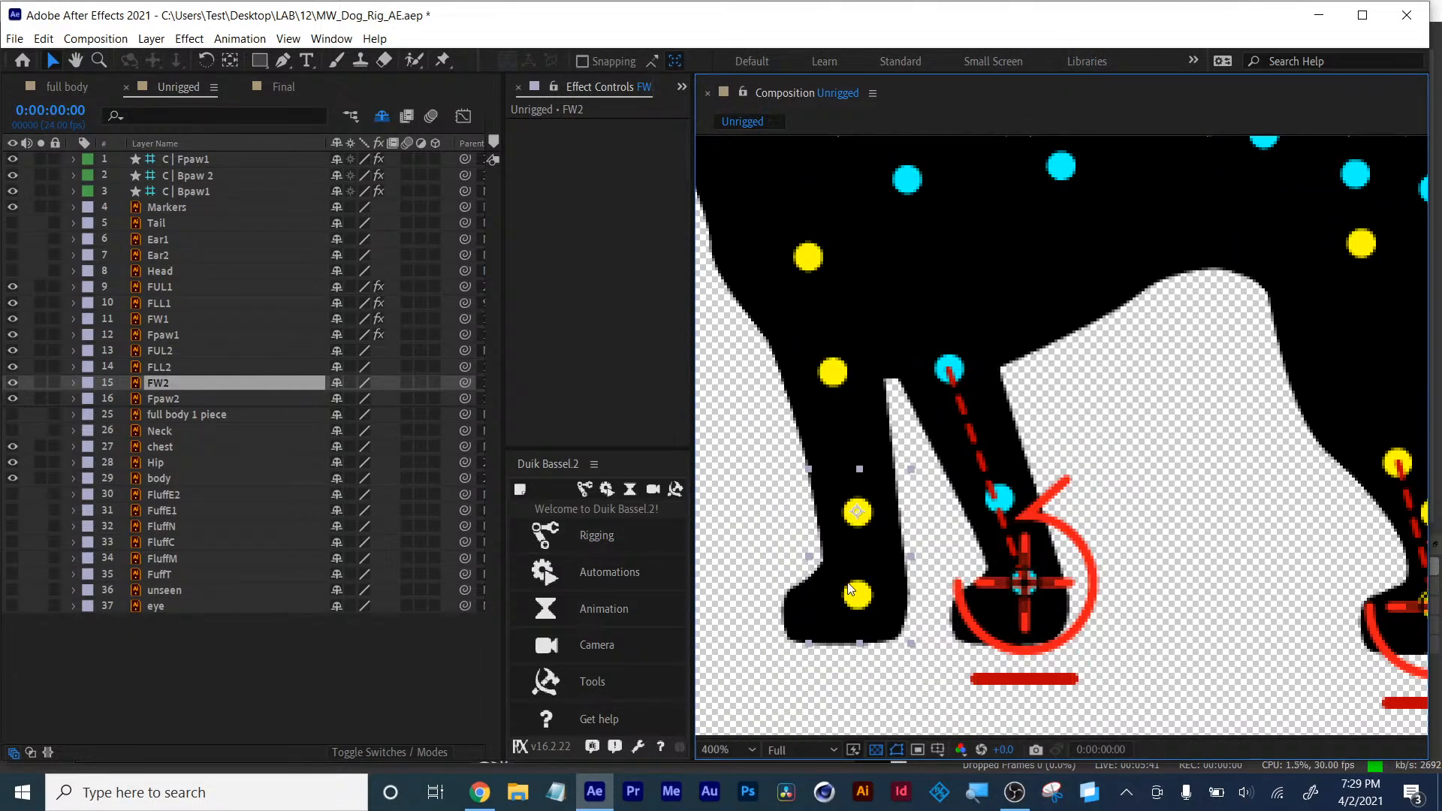
click(151, 399)
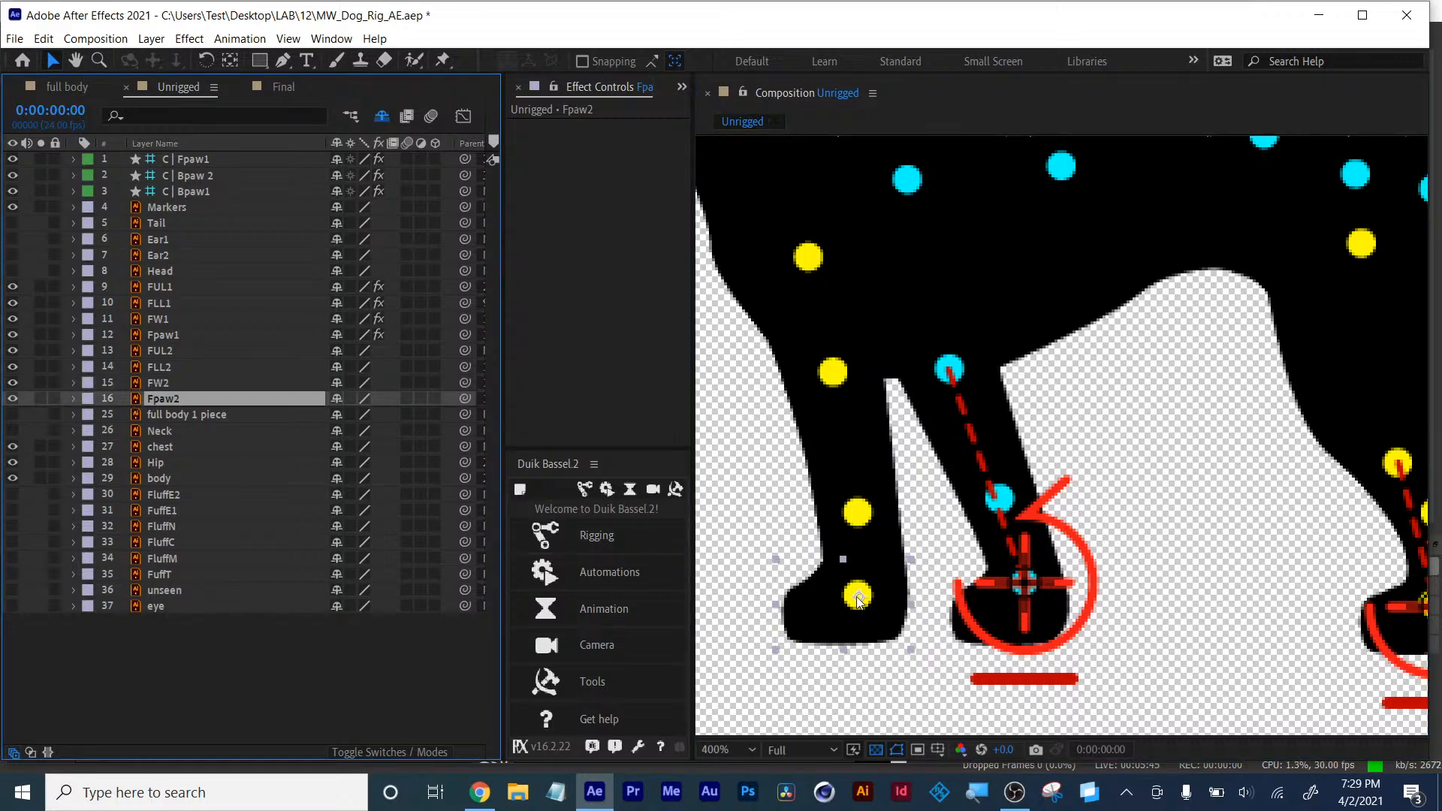
click(149, 383)
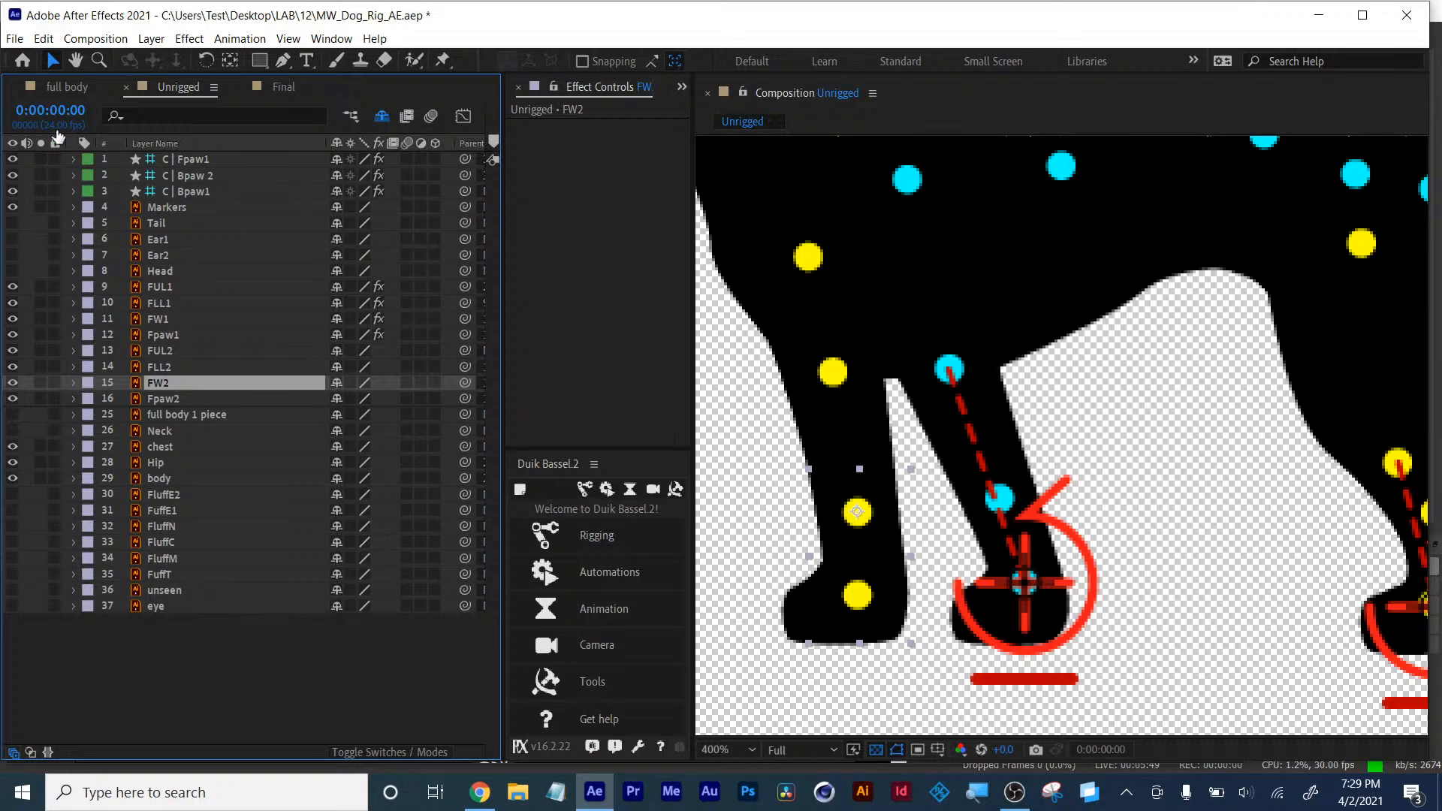
click(234, 62)
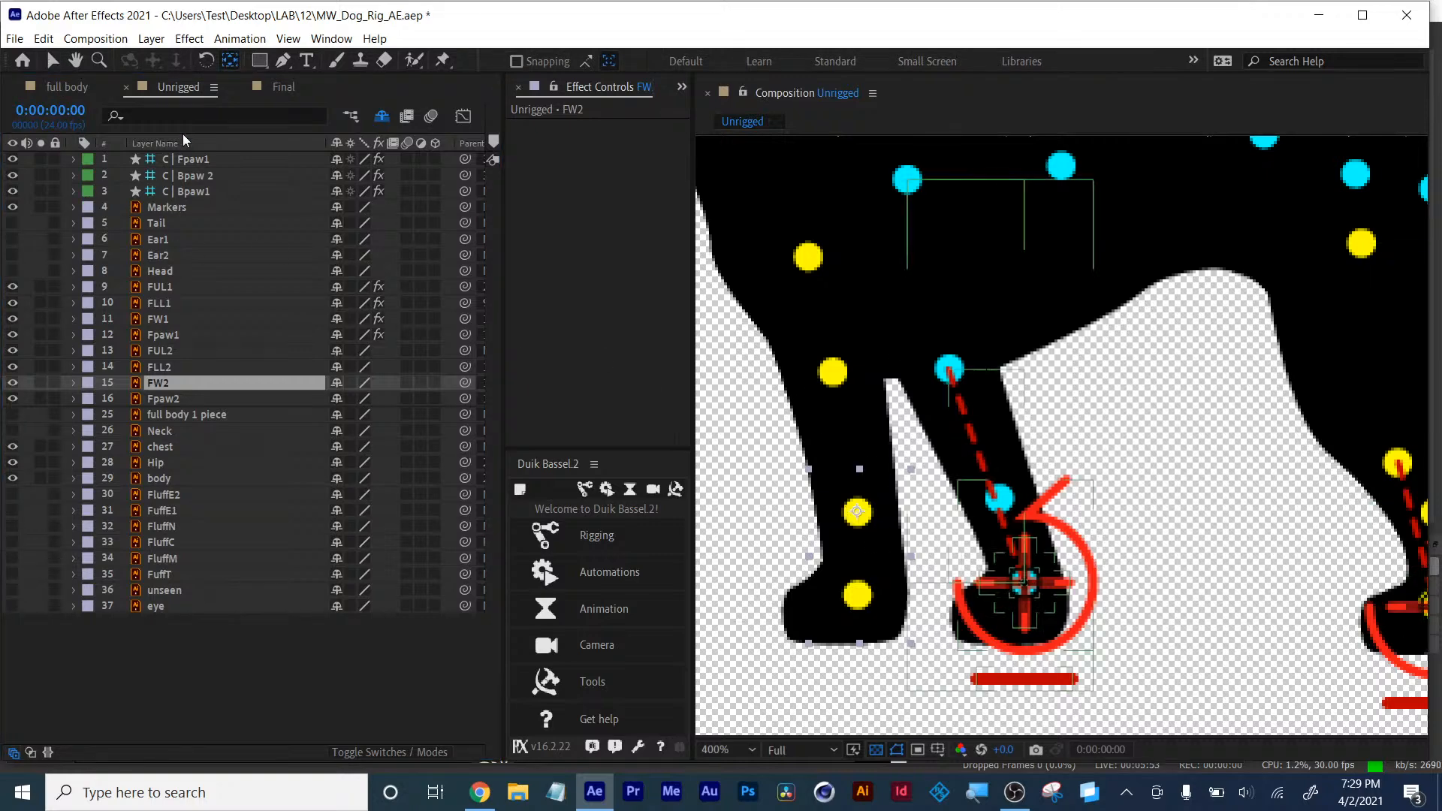
click(50, 62)
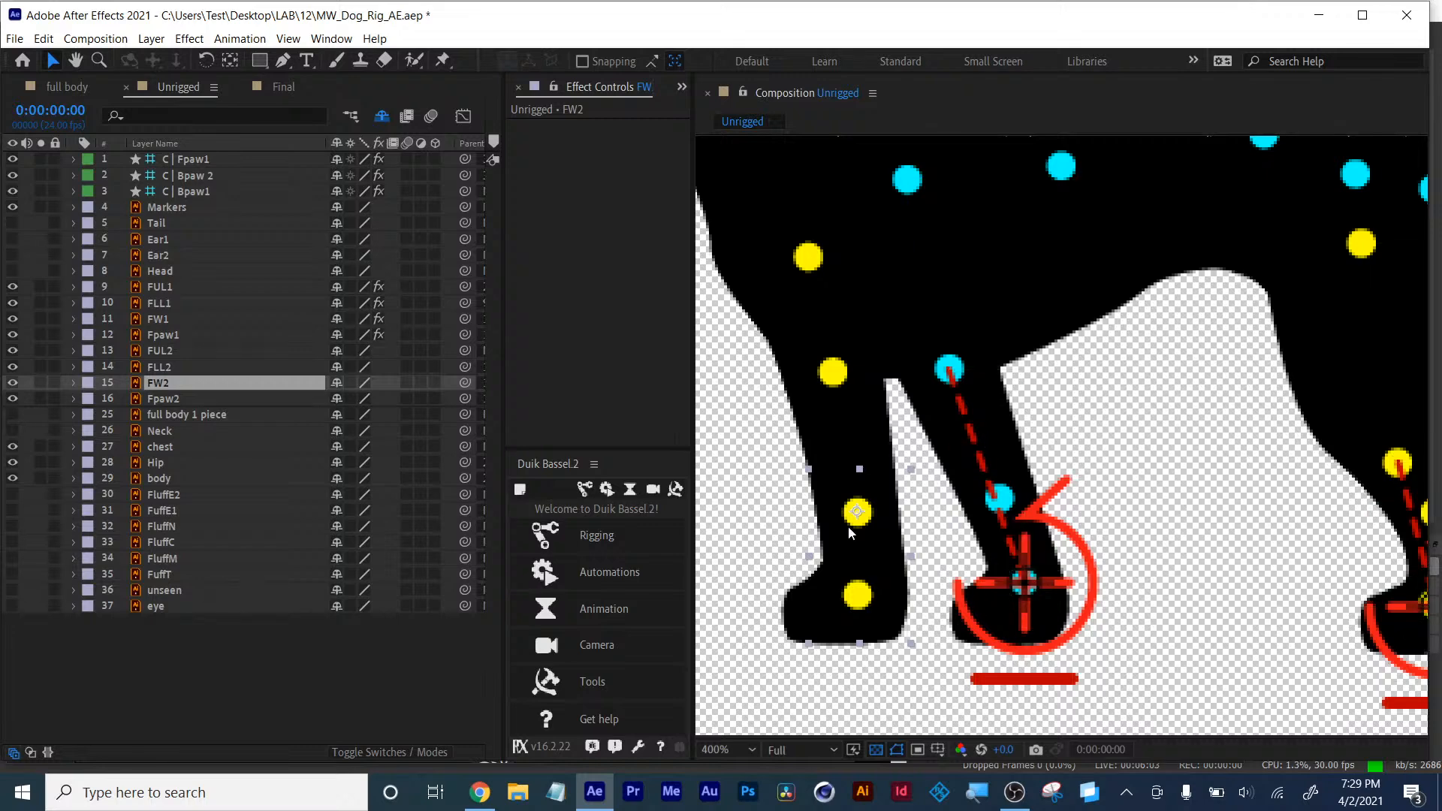
click(327, 652)
click(162, 403)
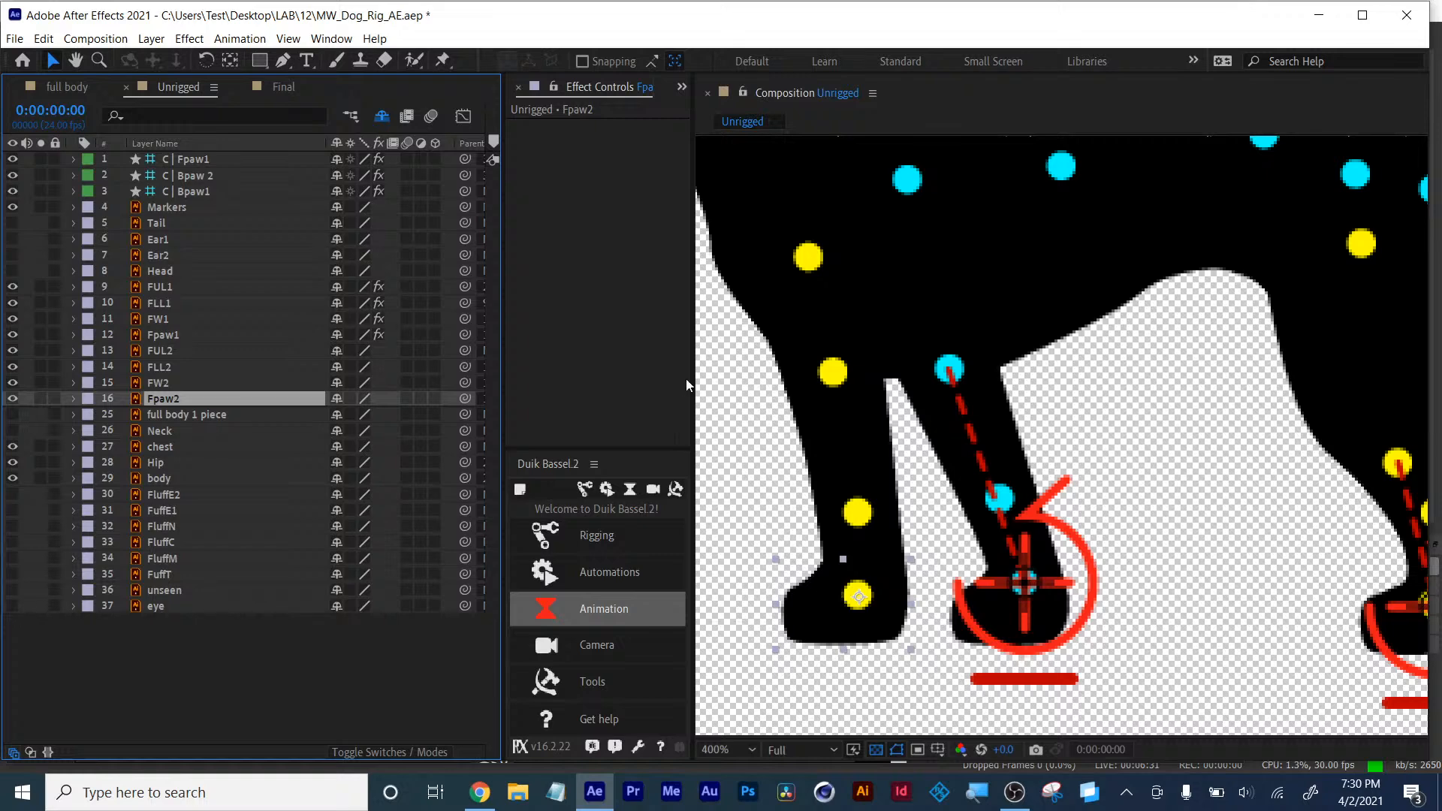
- Enlarge the Duik Bassel panel and widen the timeline to reveal the Parent & Link column
drag(638, 450, 611, 194)
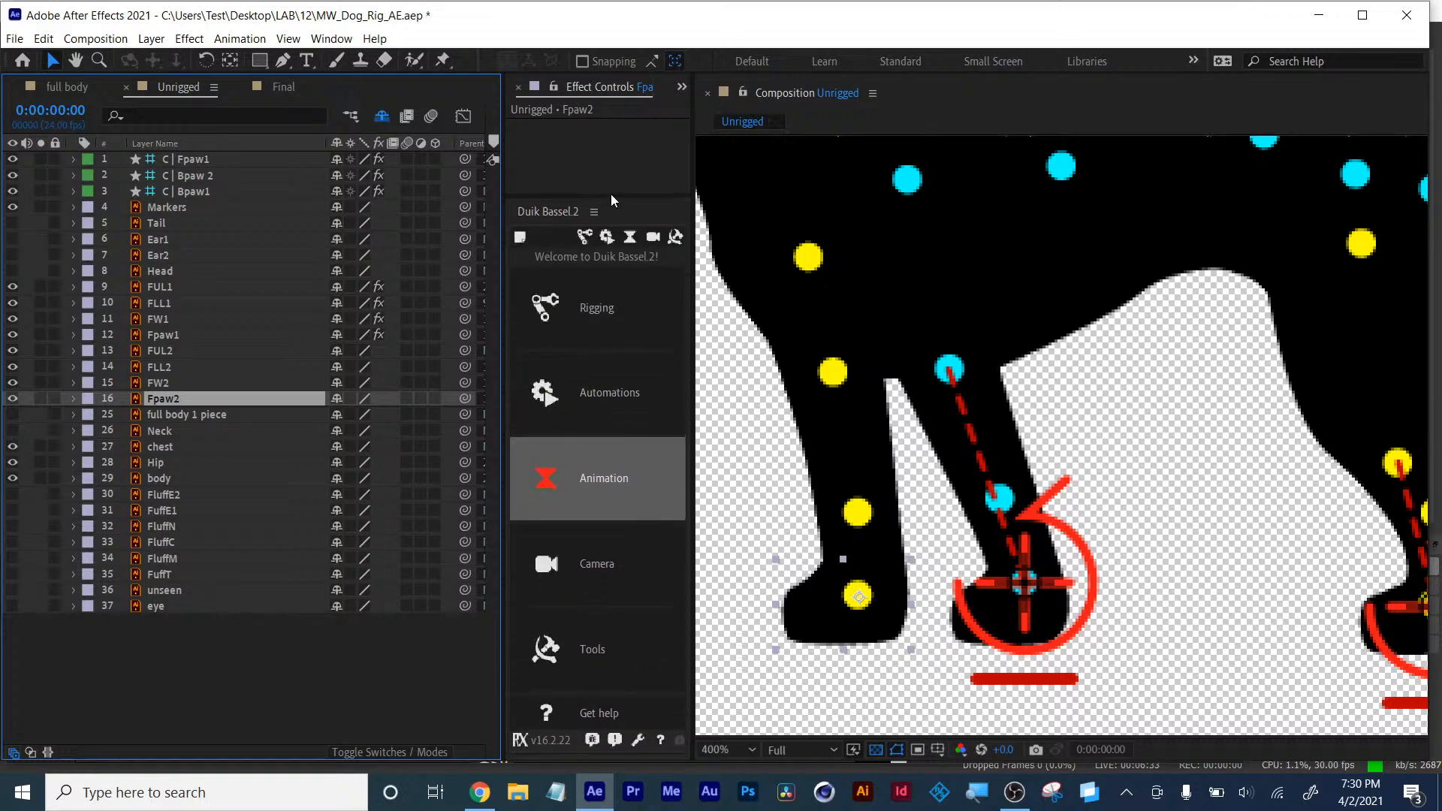
click(867, 616)
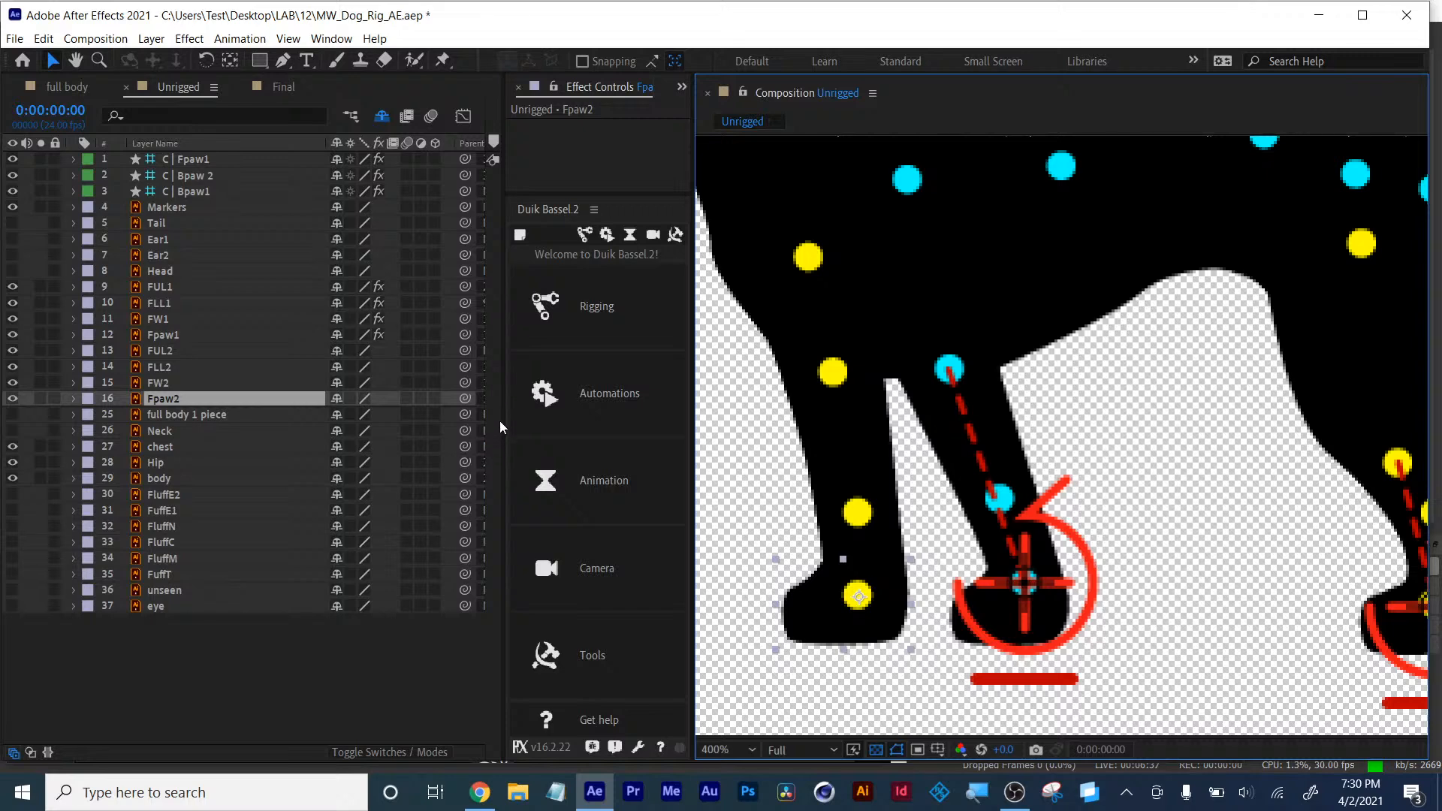
drag(504, 421, 607, 417)
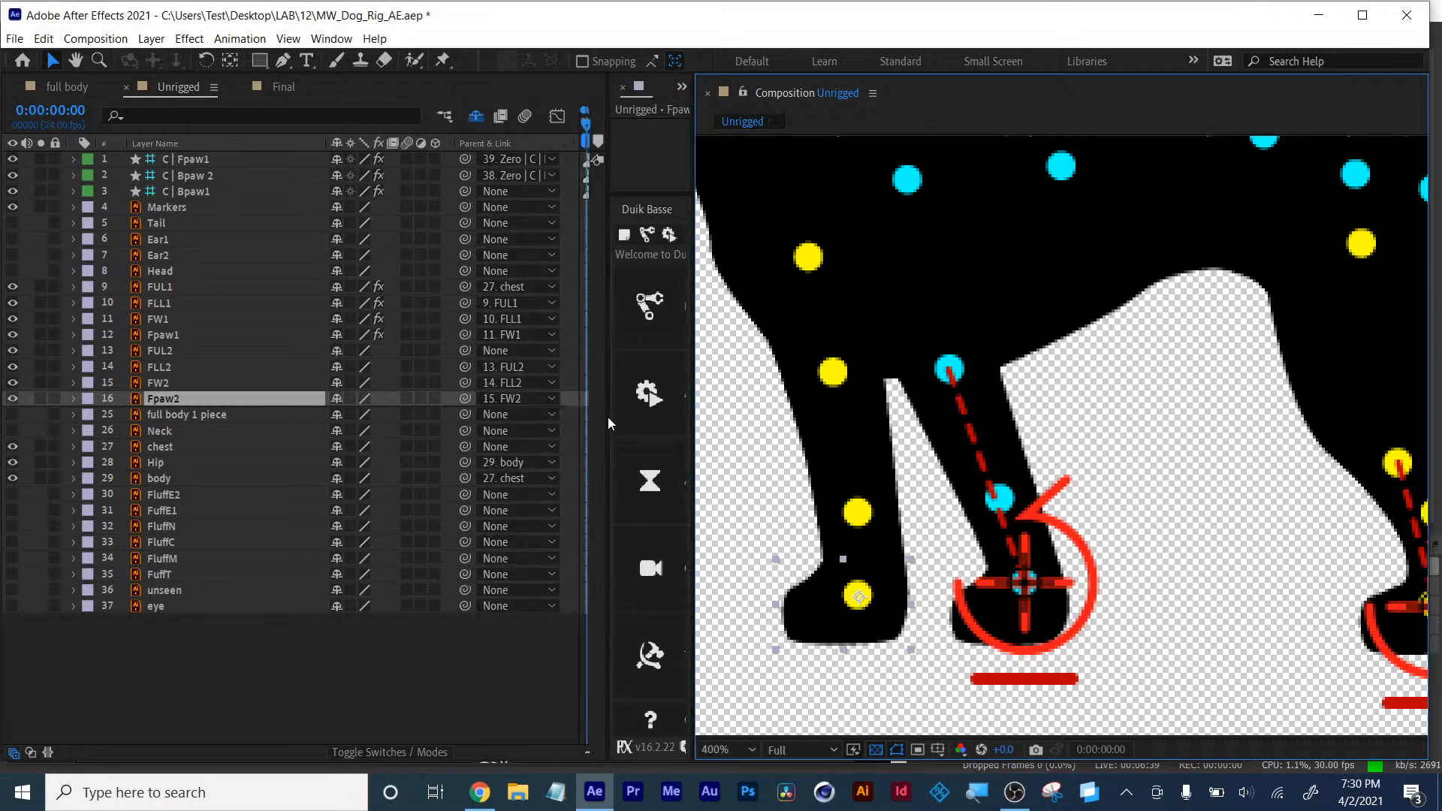
click(978, 652)
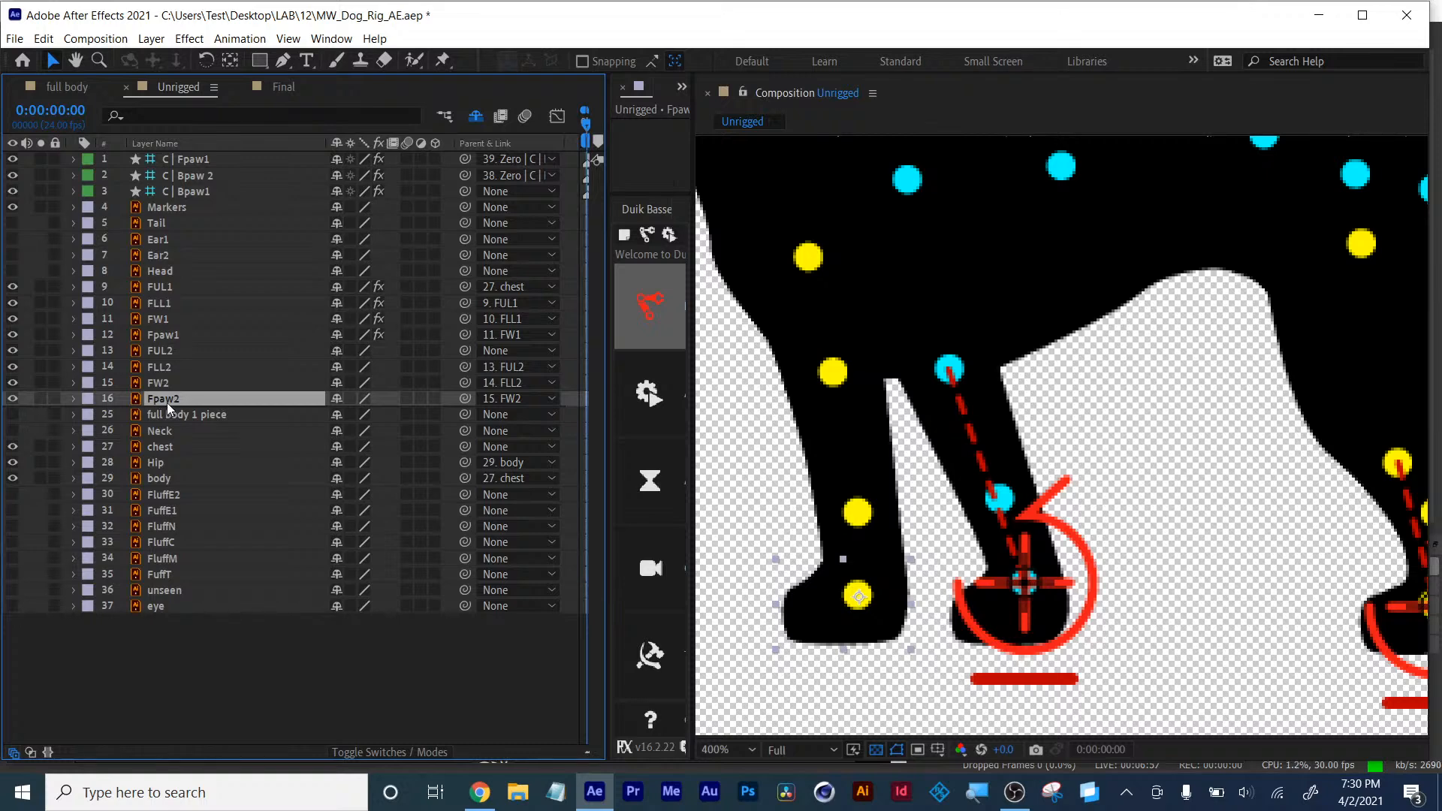
click(818, 603)
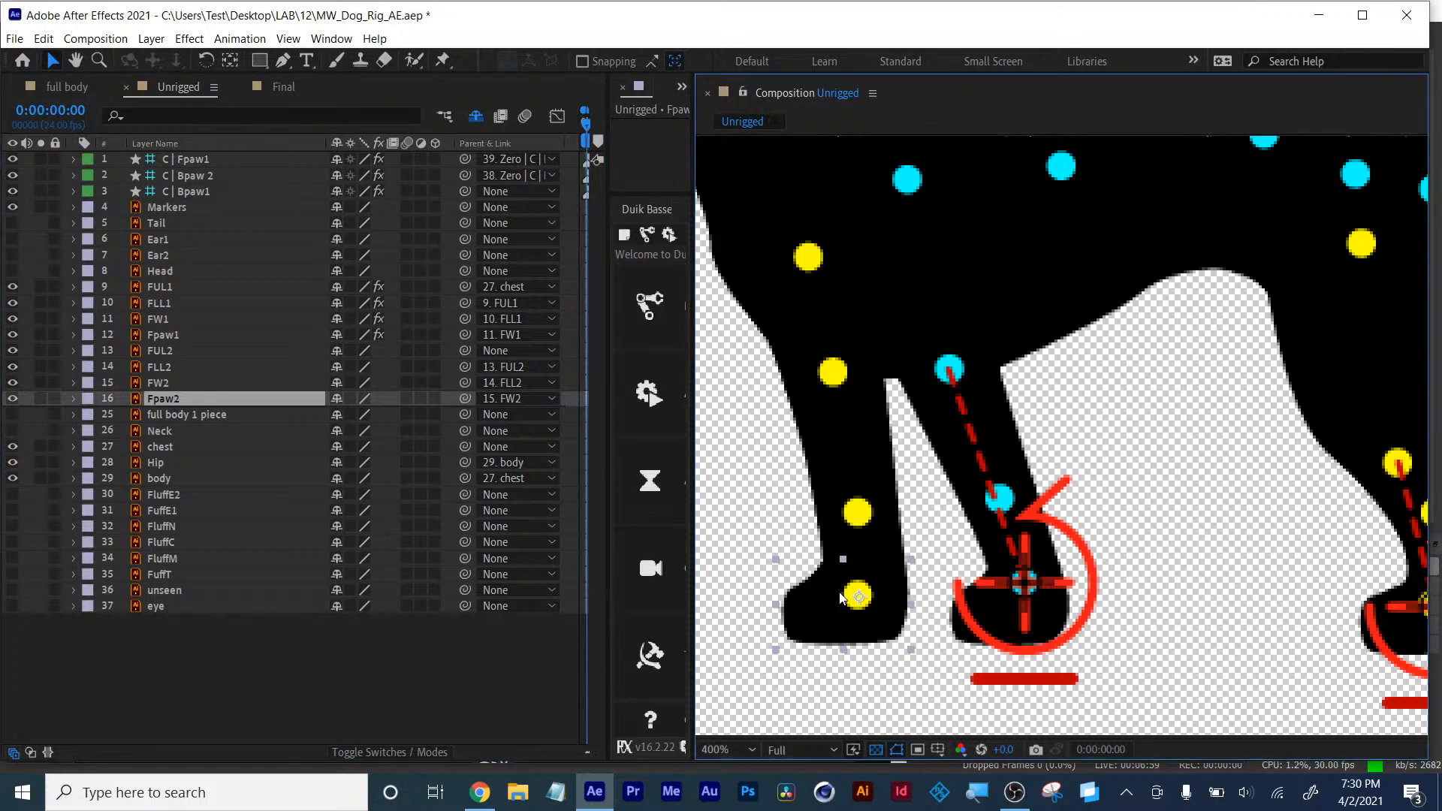
- Parent Fpaw2 to FW2, FW2 to FLL2, and FLL2 to FUL2 with the pick whip
drag(466, 399, 157, 388)
click(159, 386)
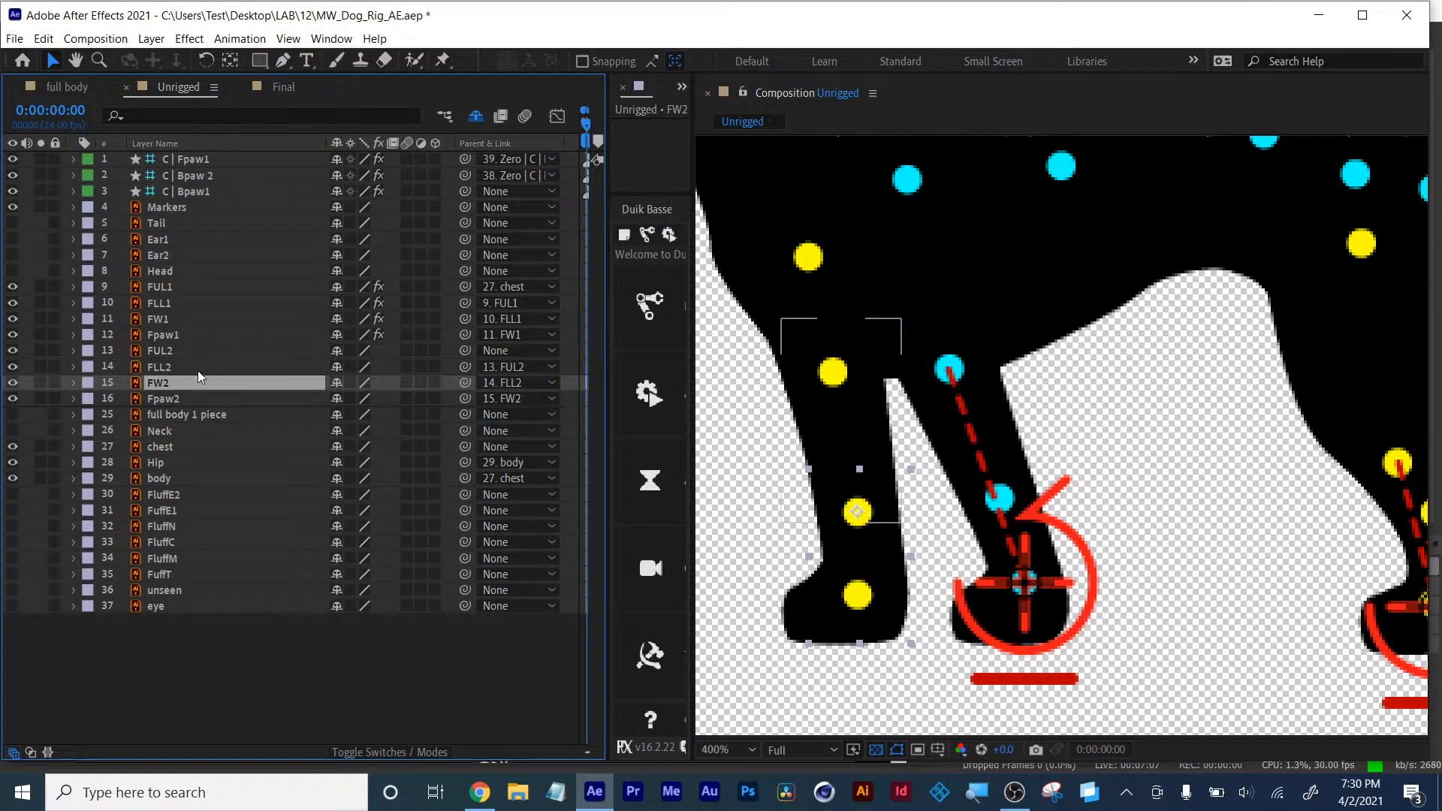
drag(464, 383, 180, 373)
click(160, 371)
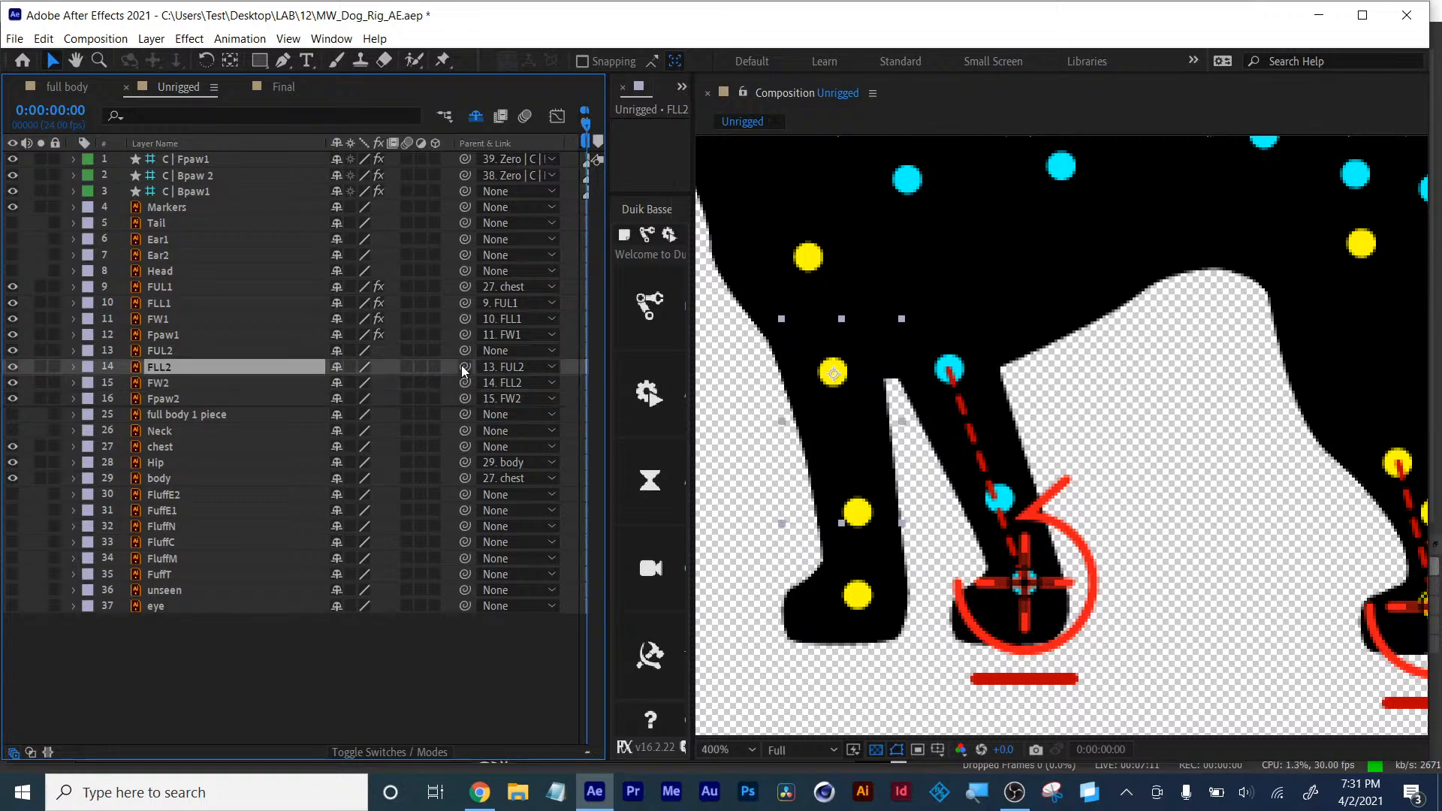
drag(465, 367, 167, 355)
click(161, 351)
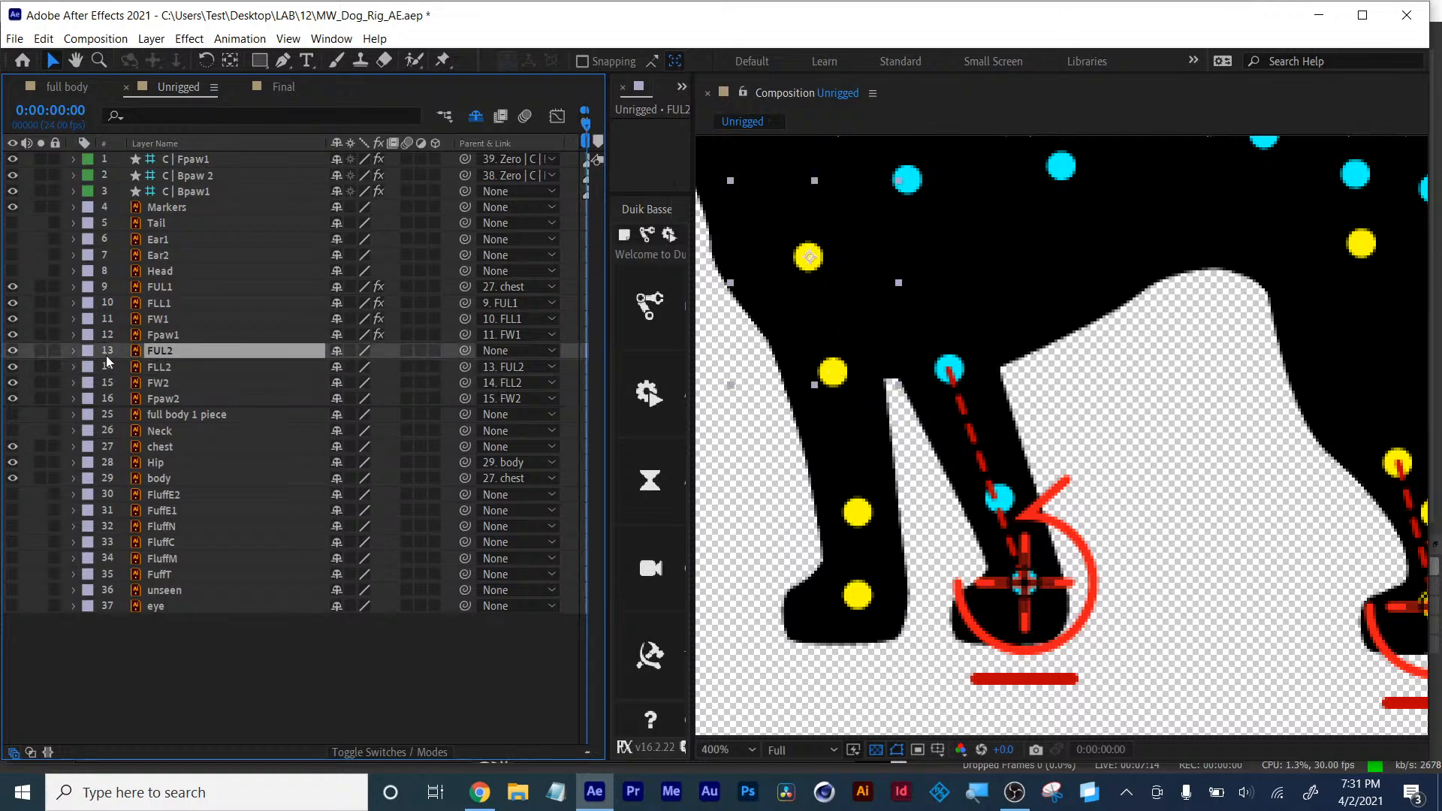
- Make the FUL2 layer visible and parent it to the chest layer
click(12, 351)
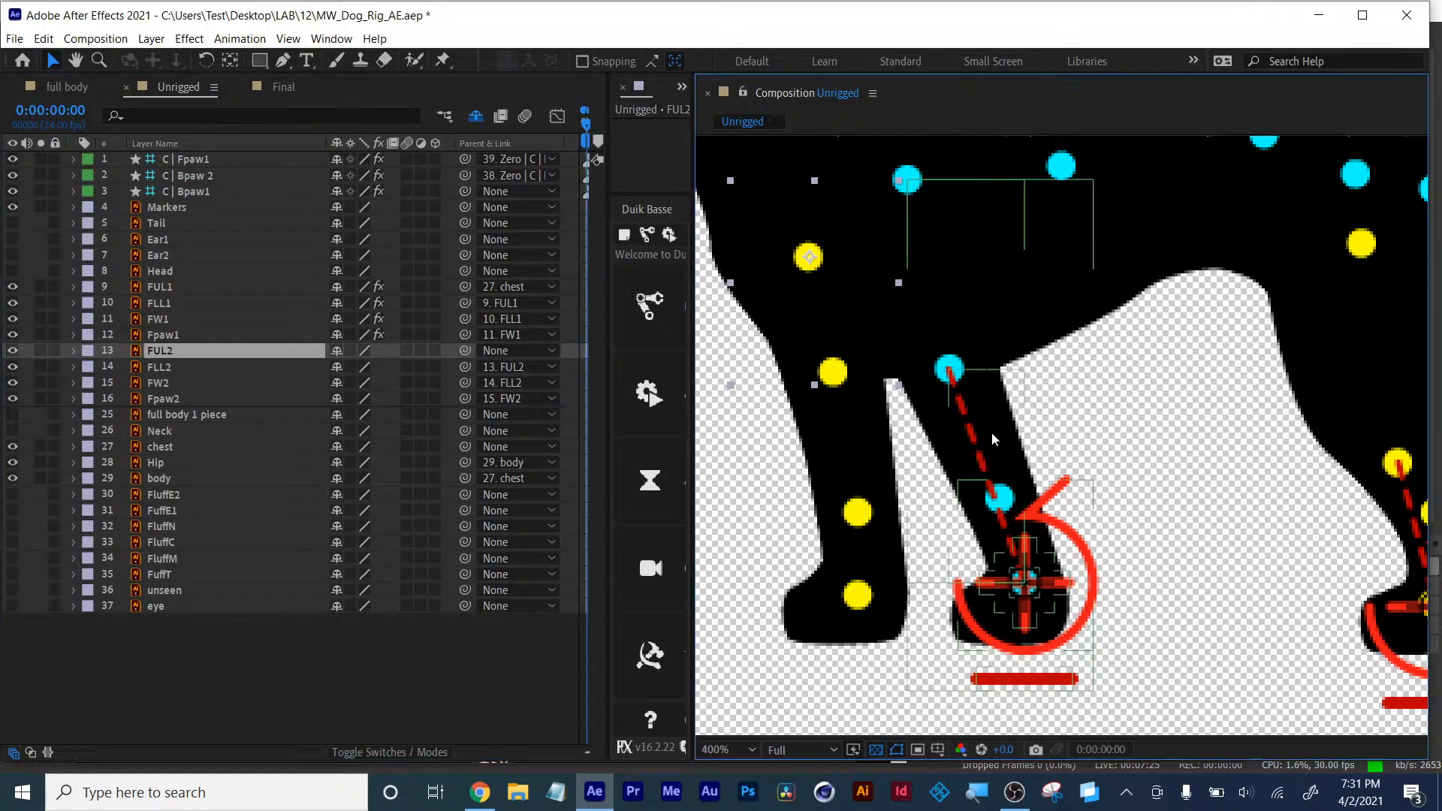
drag(1010, 445, 1202, 600)
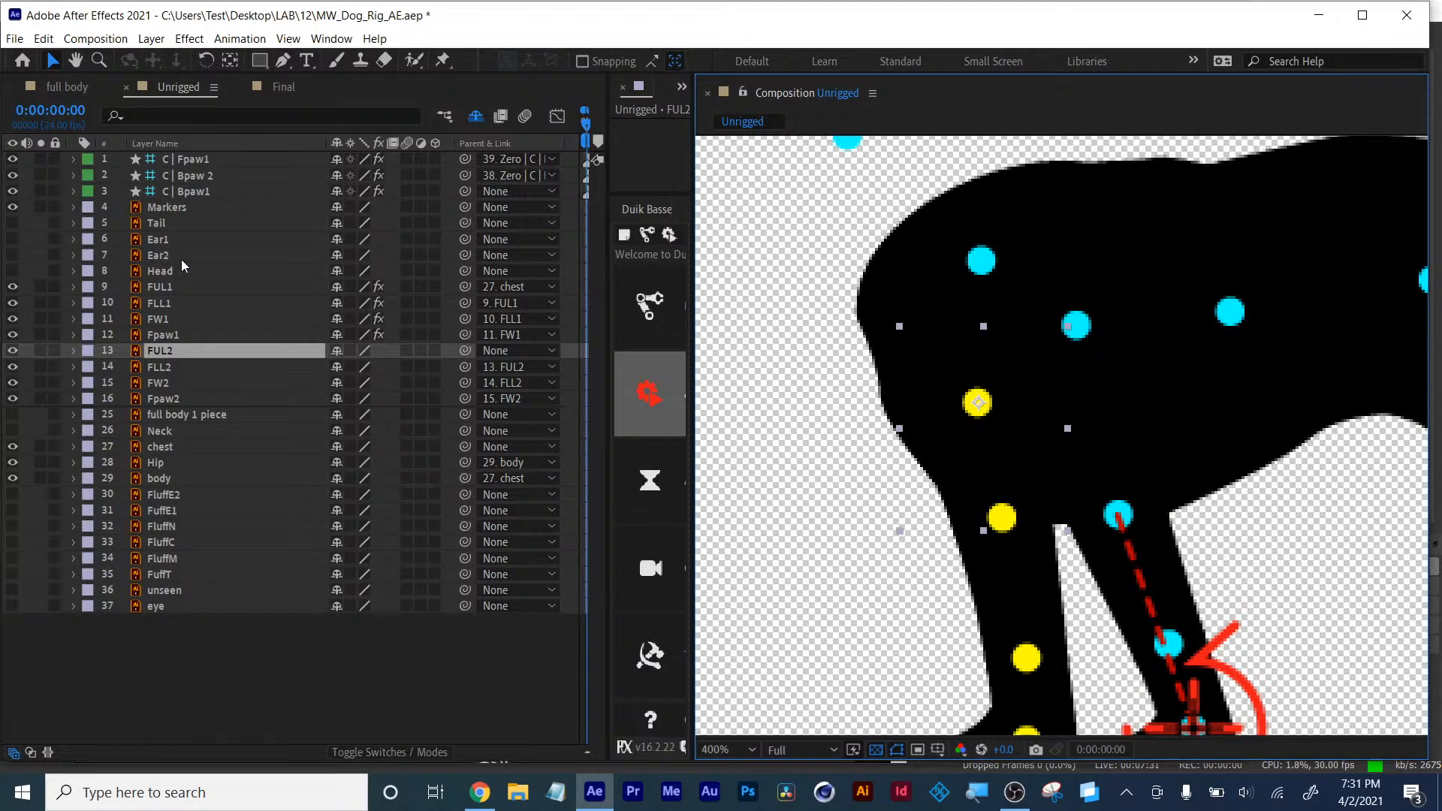
click(161, 448)
click(40, 448)
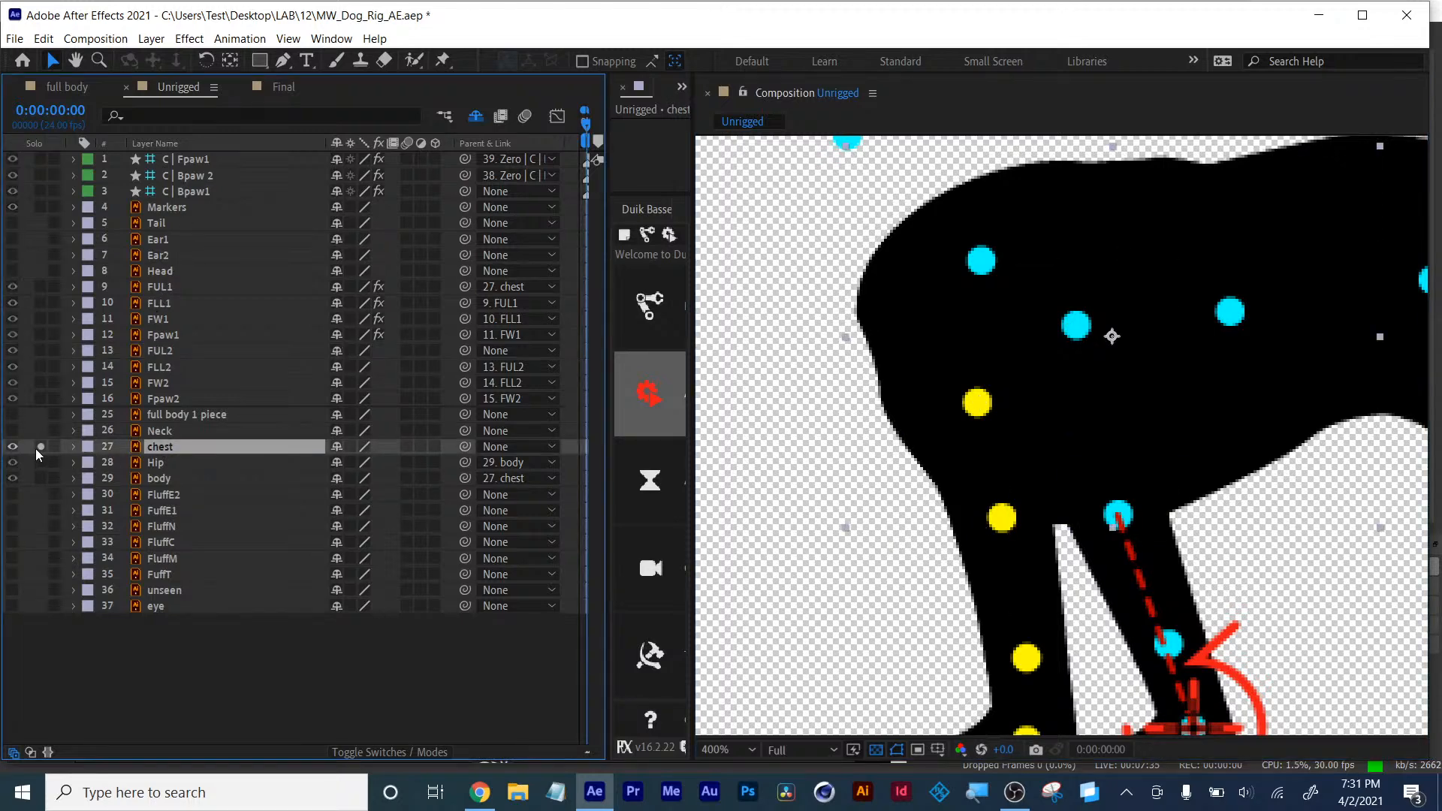
click(40, 448)
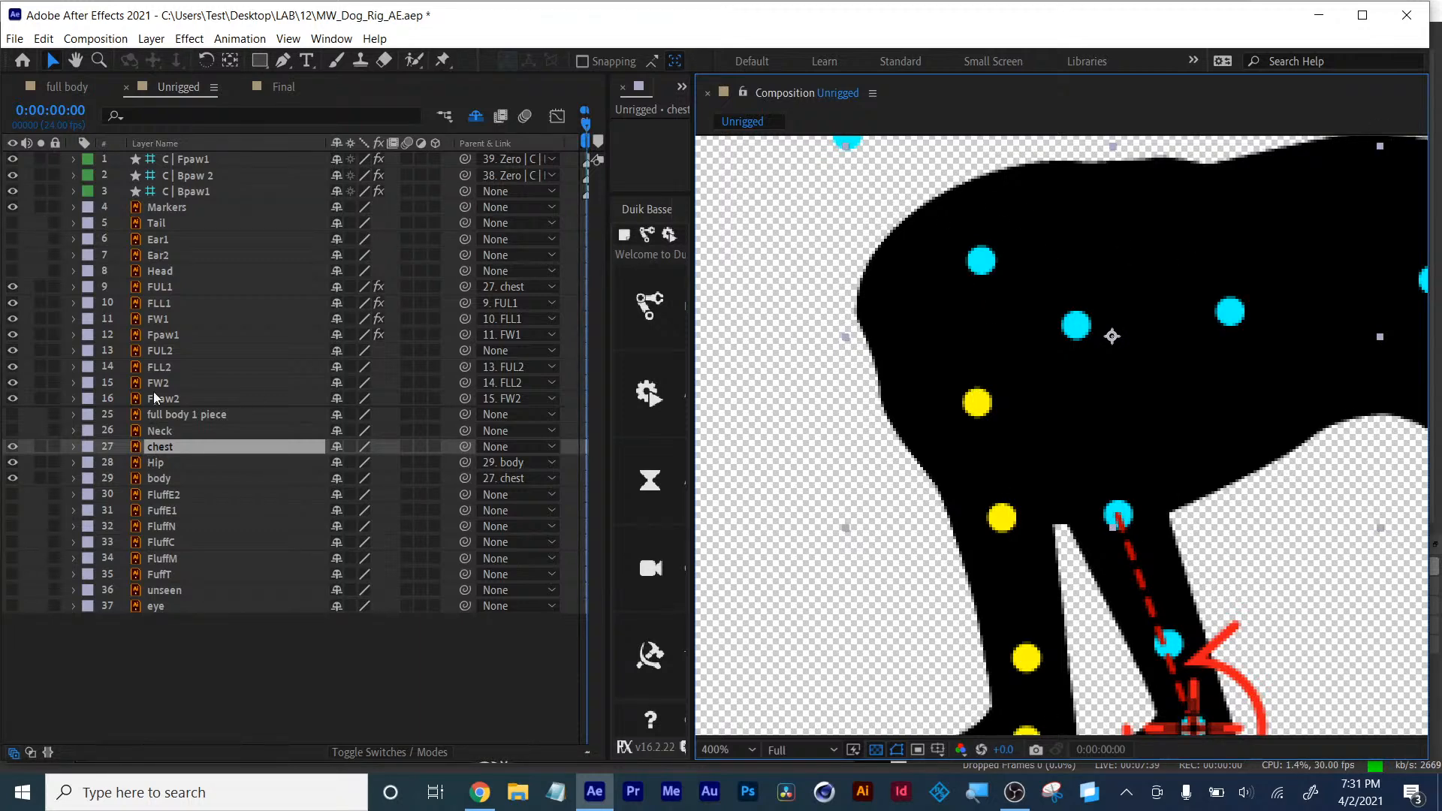
click(153, 320)
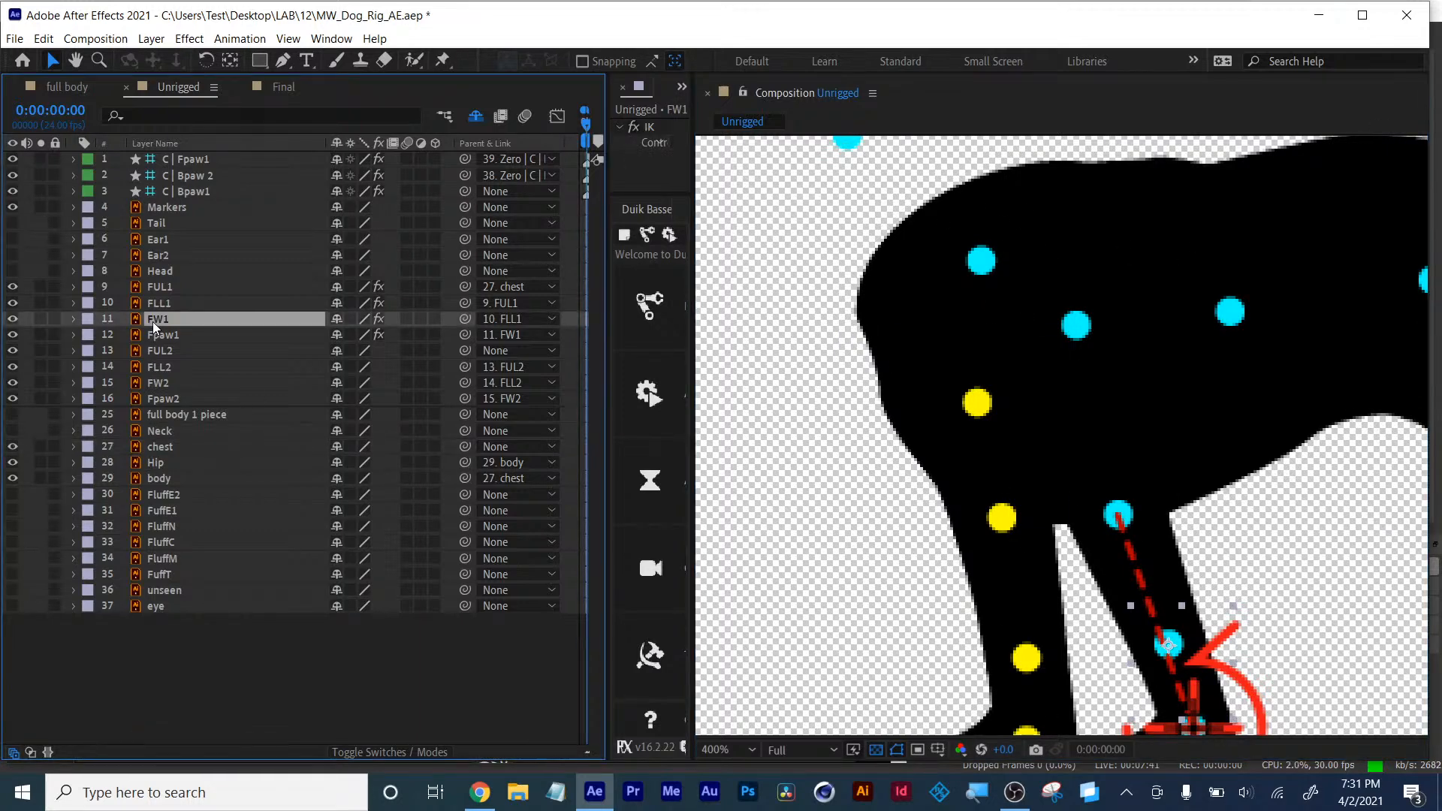
click(164, 337)
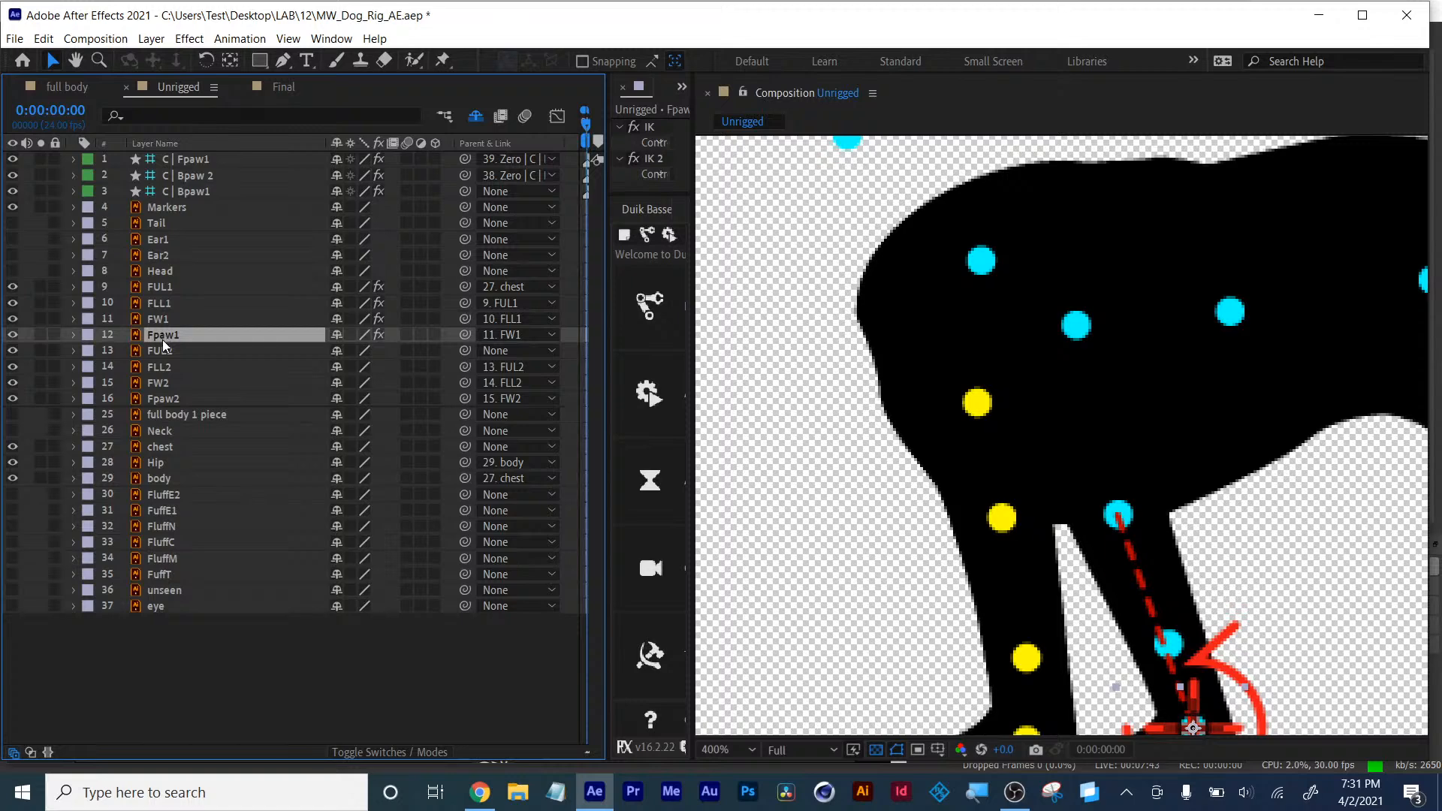
click(162, 352)
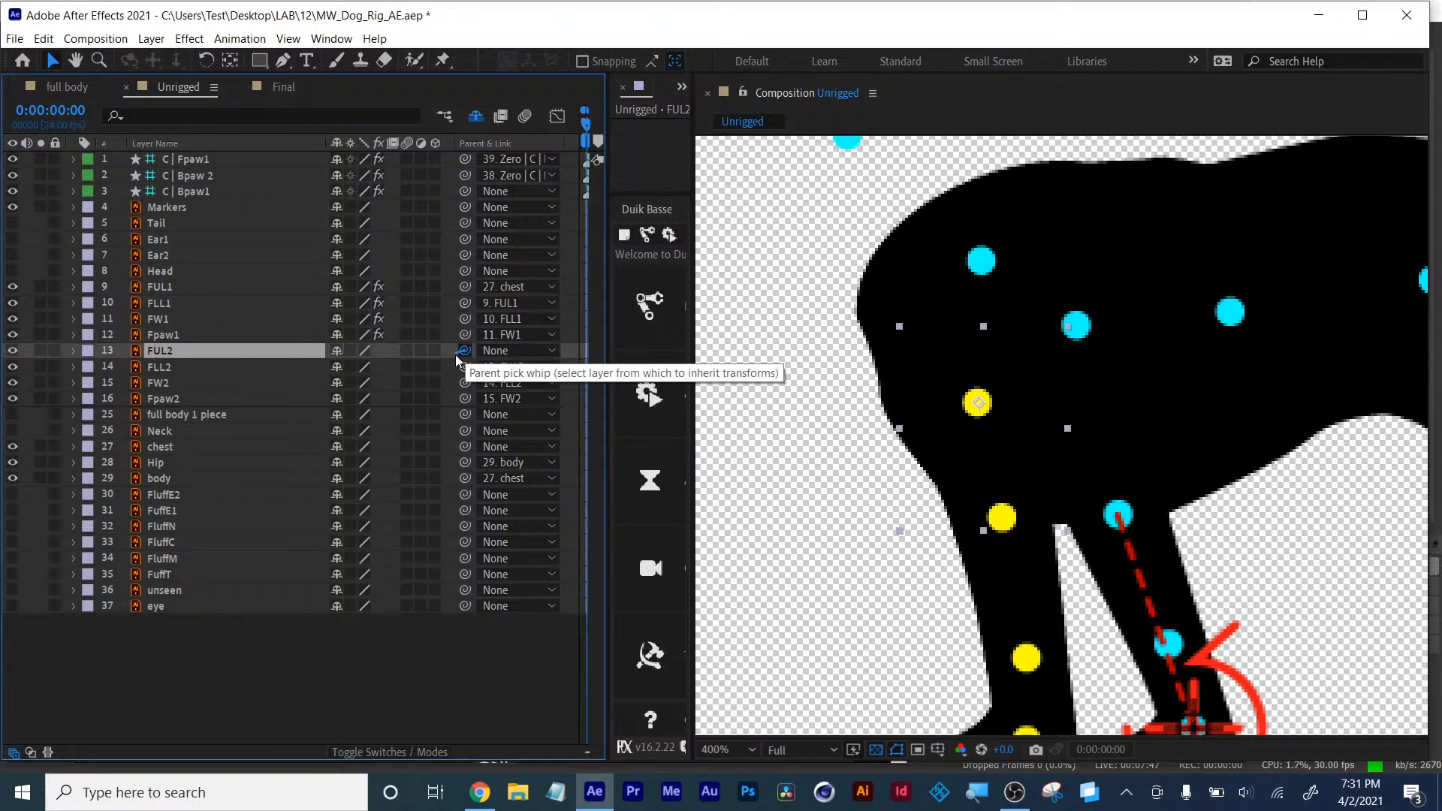
drag(465, 351, 162, 448)
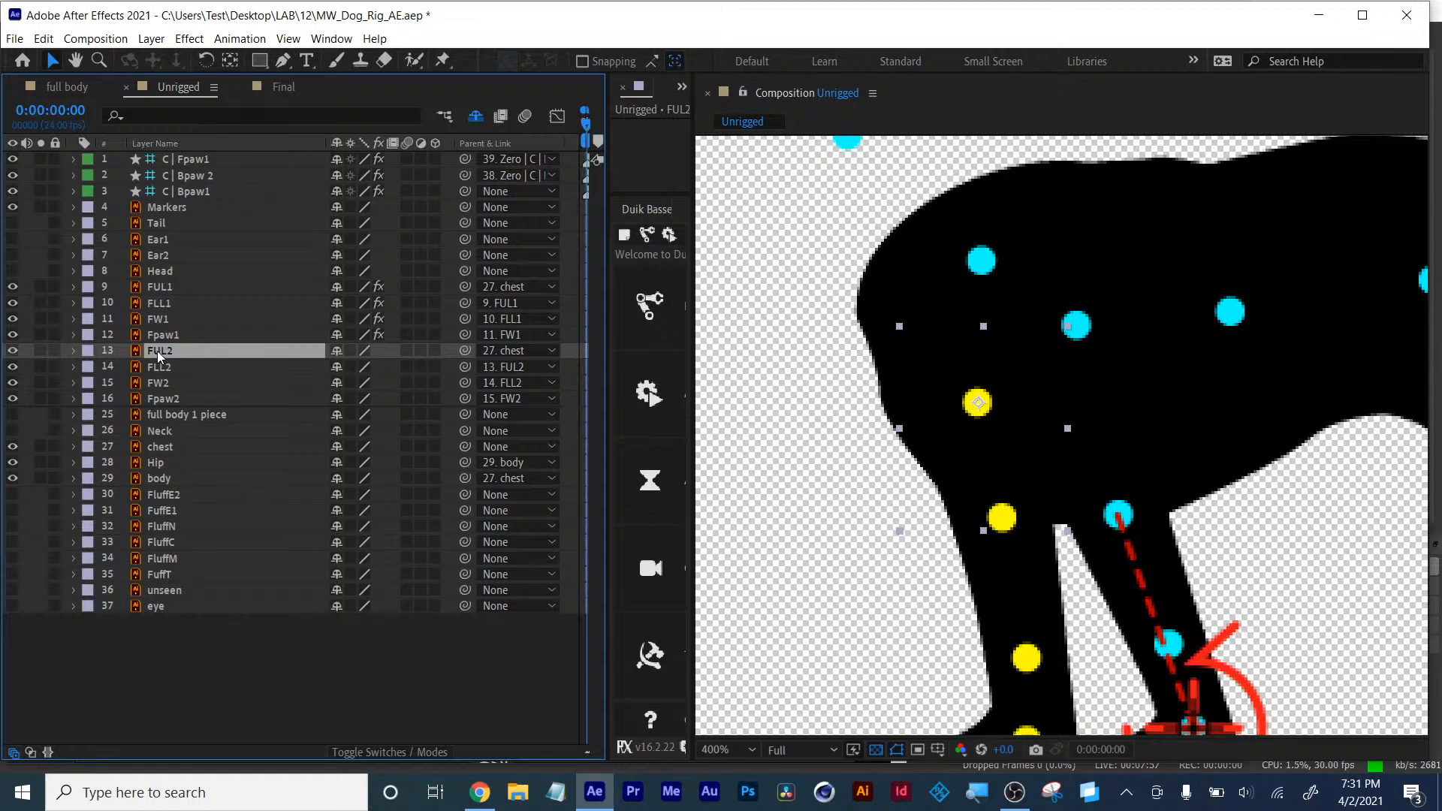
click(160, 447)
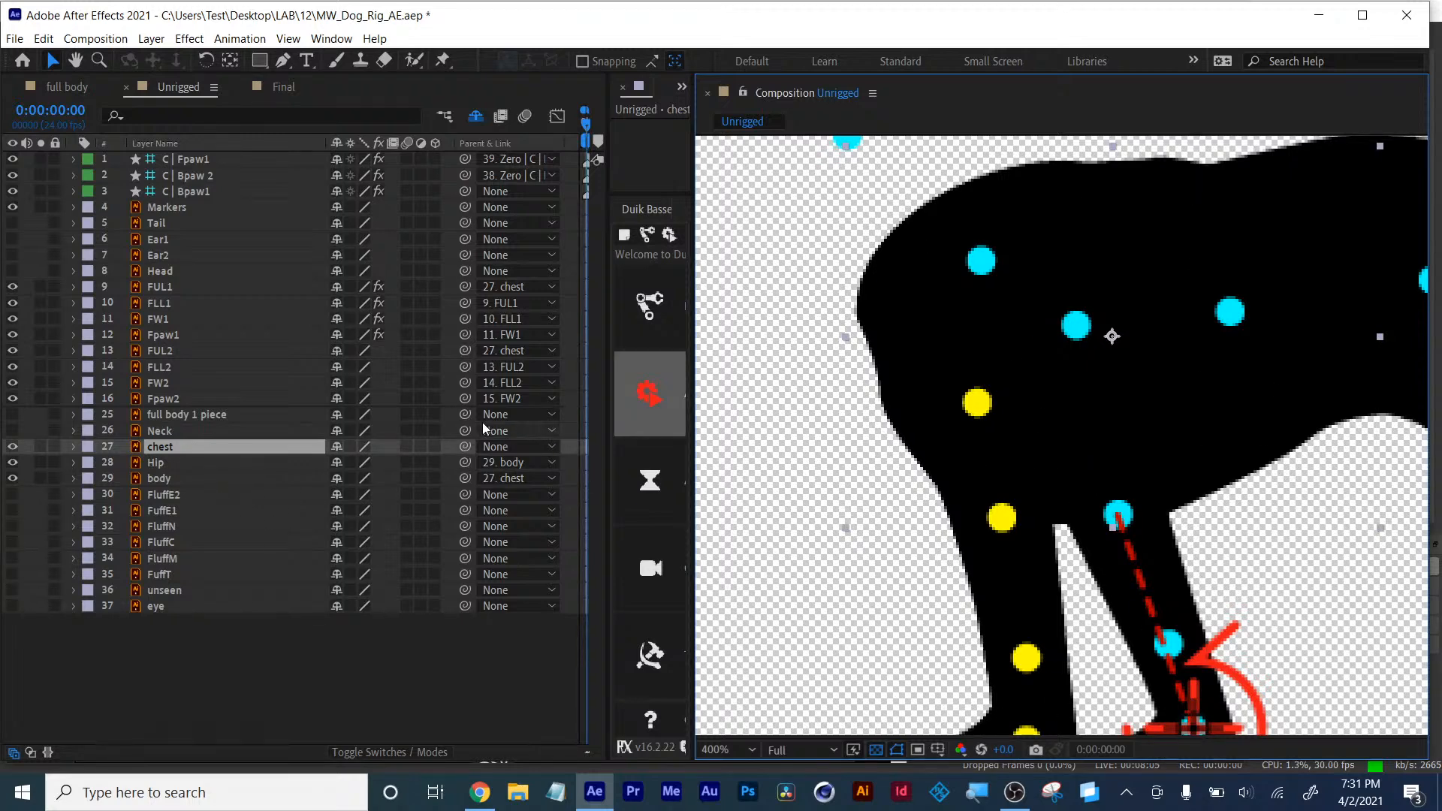
- Select the Fpaw2 layer, recentre the view on the paw and widen the Duik Bassel panel
click(166, 399)
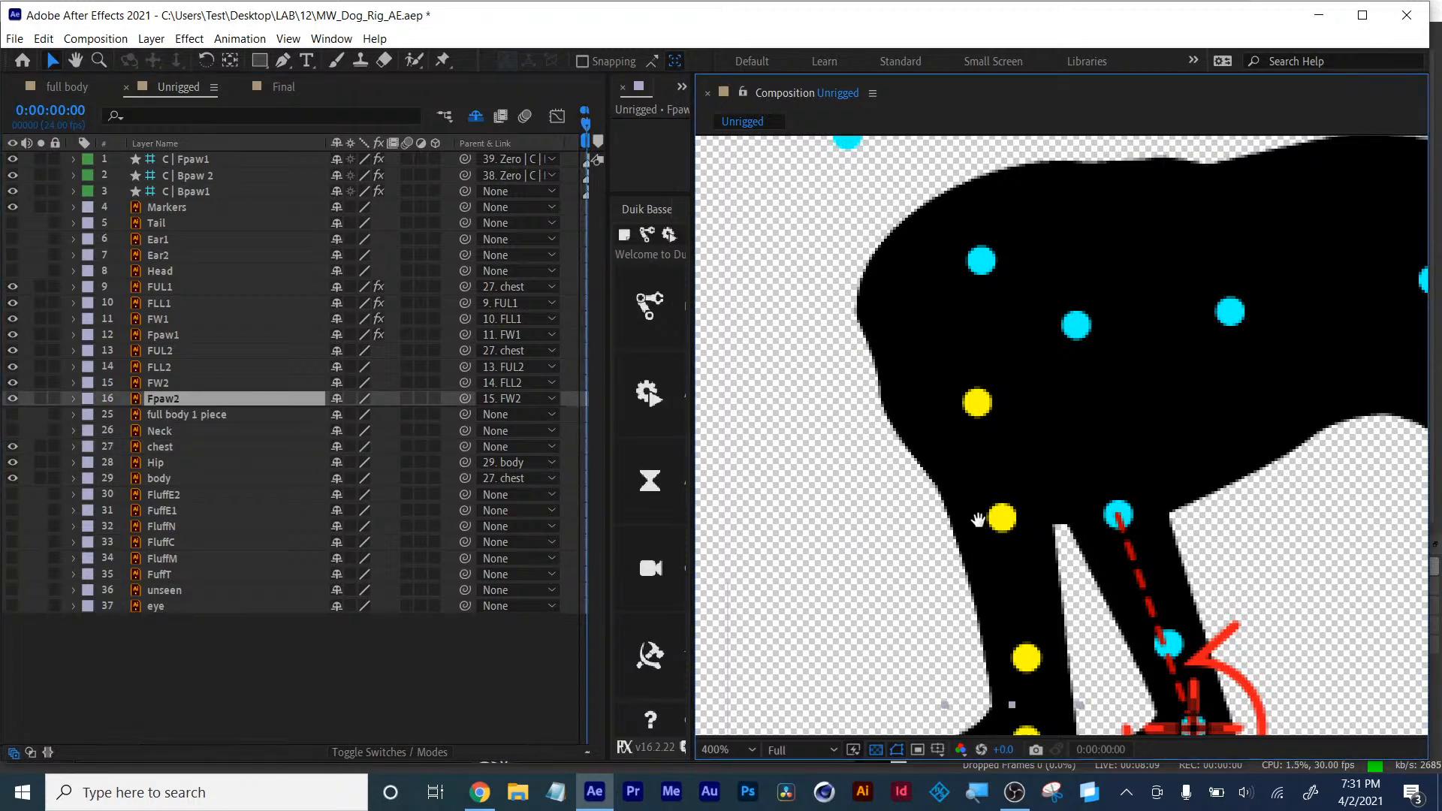
key(h)
drag(974, 515, 939, 368)
key(v)
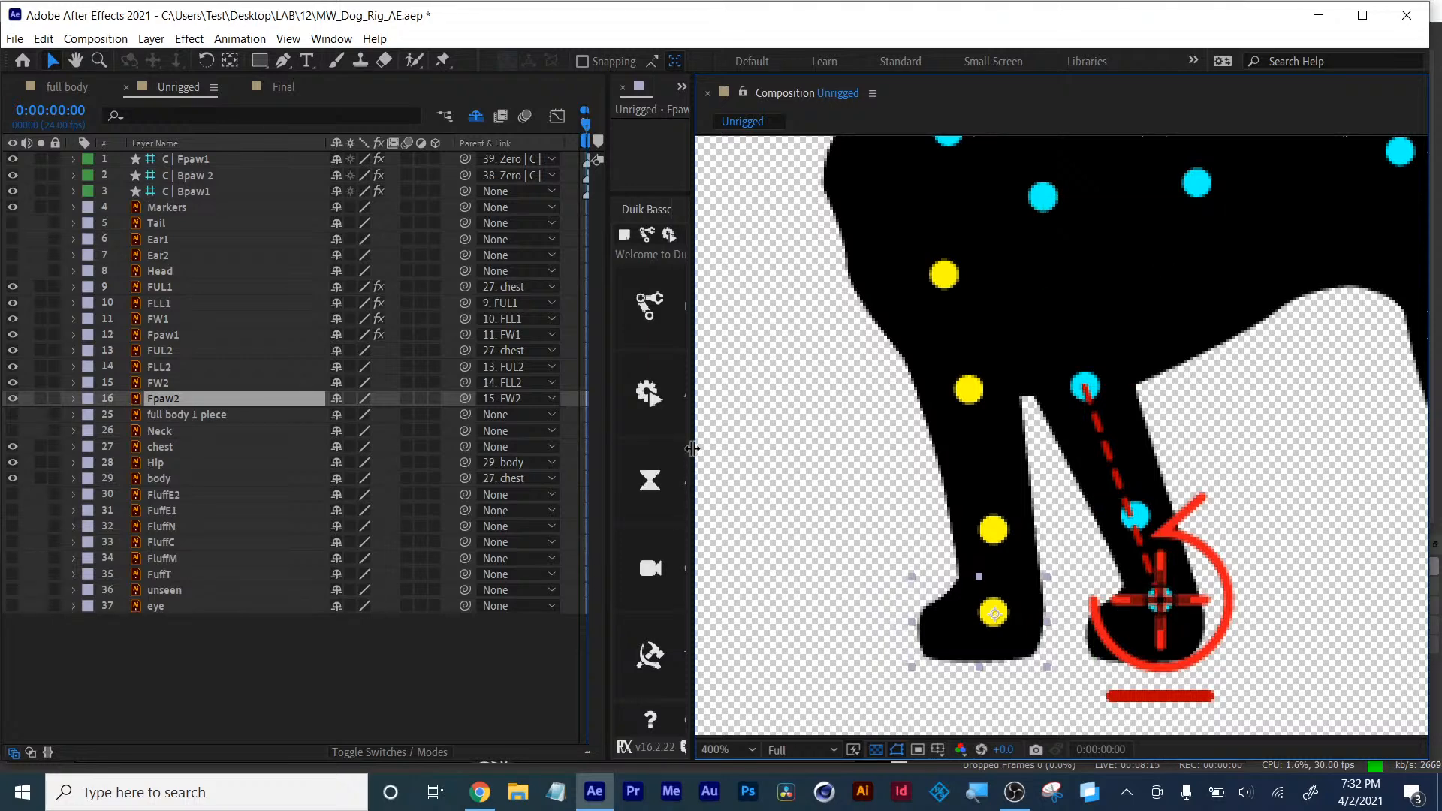
drag(691, 449, 910, 449)
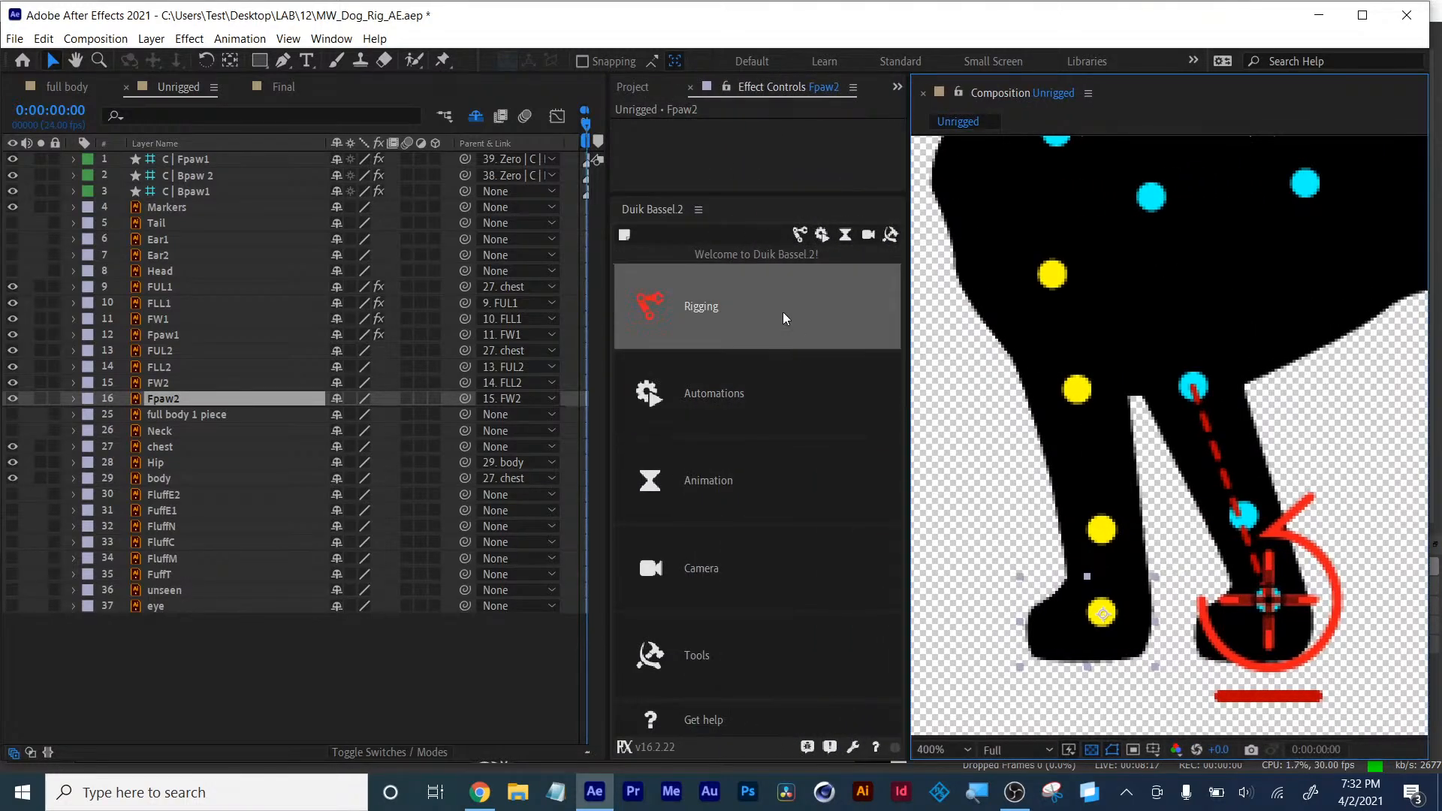
click(799, 236)
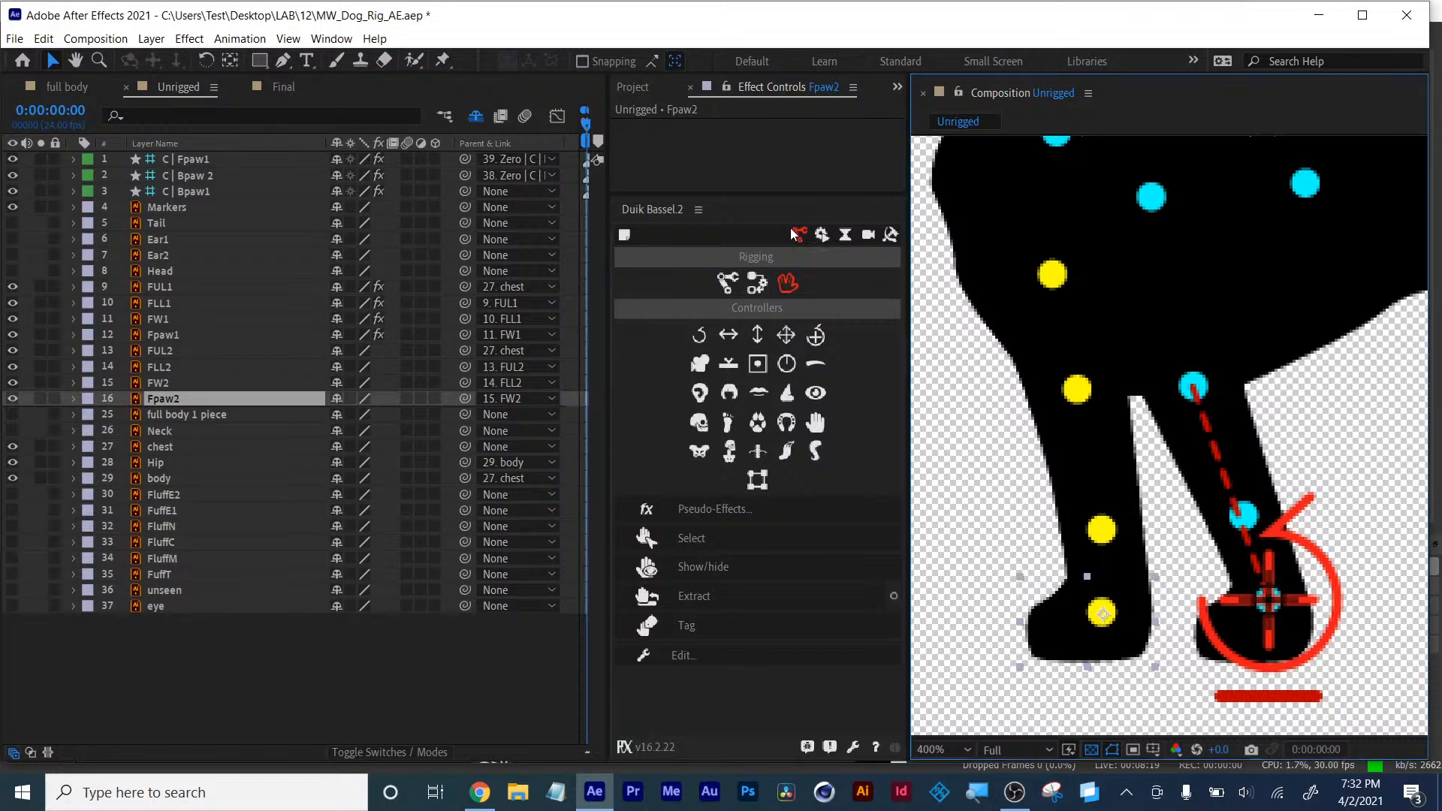
click(824, 663)
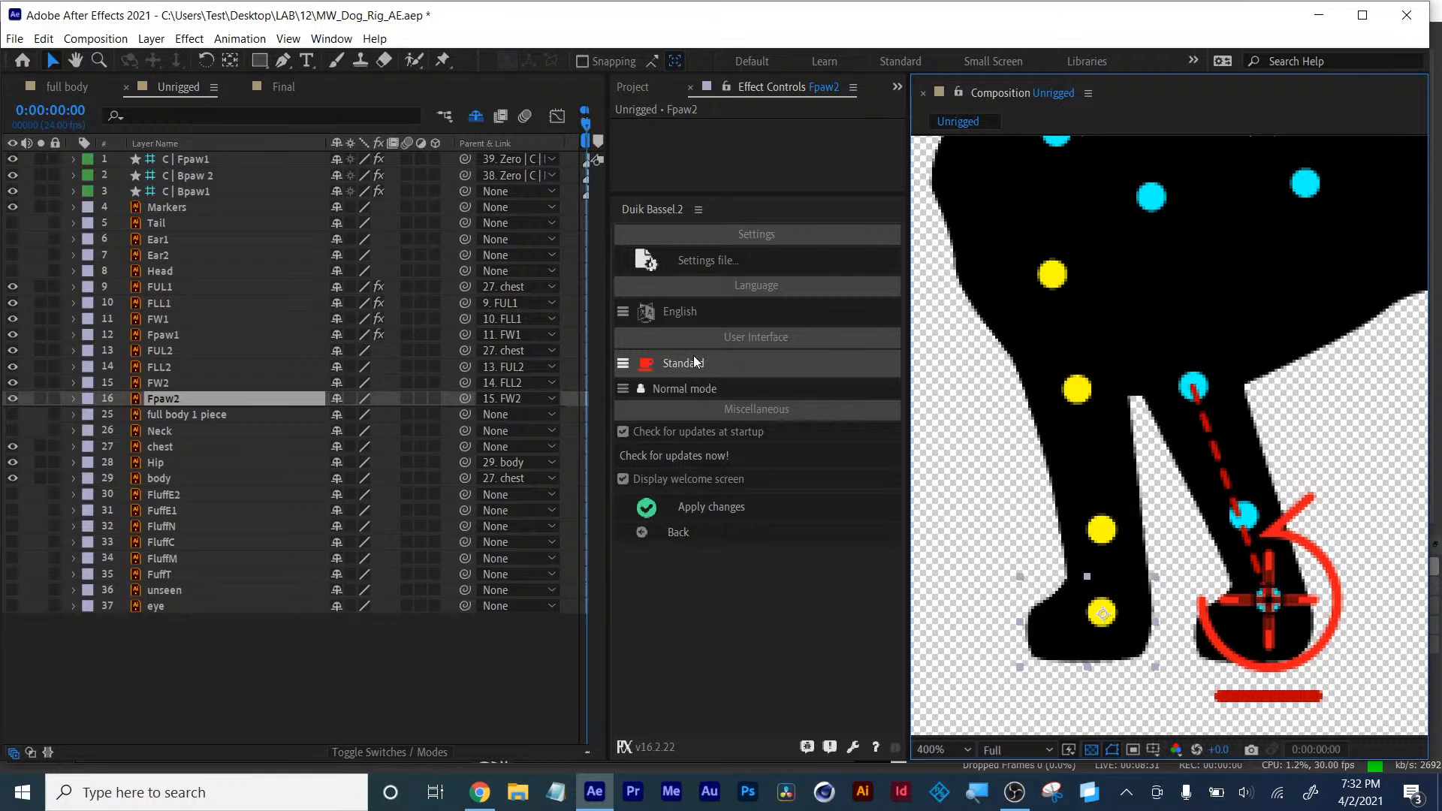
click(683, 530)
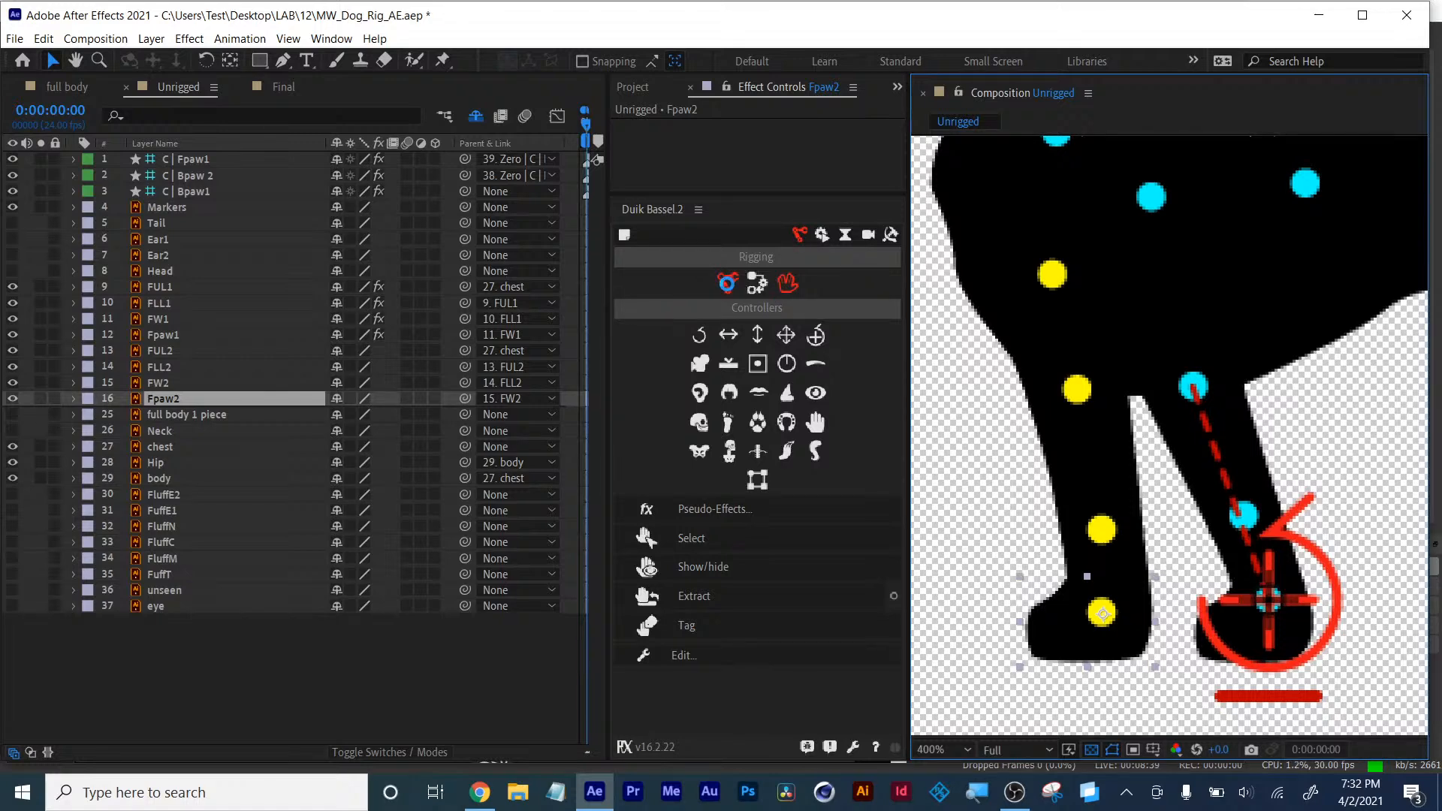
- Create a Duik controller for the Fpaw2 layer from the Rigging controllers
click(728, 283)
click(753, 284)
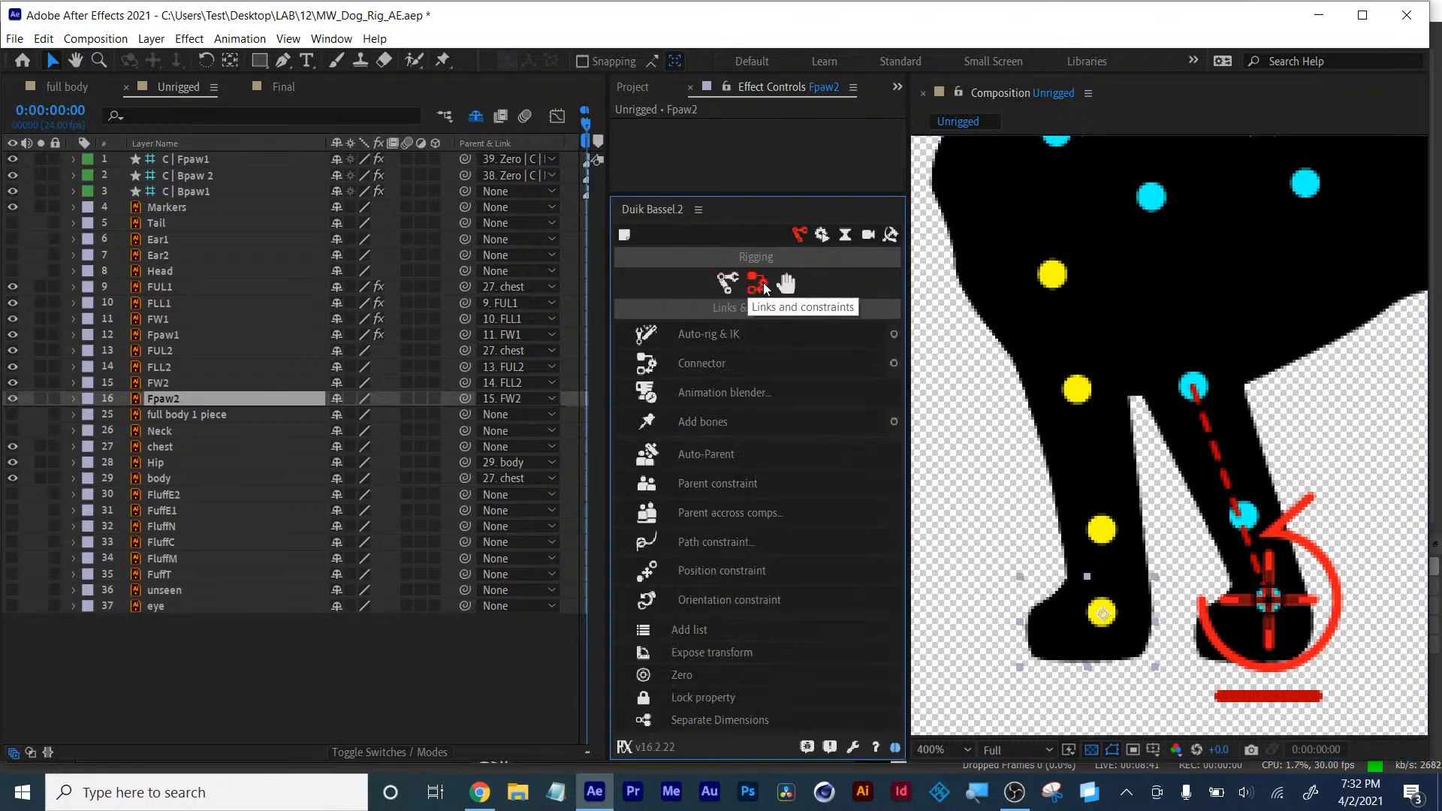
click(788, 284)
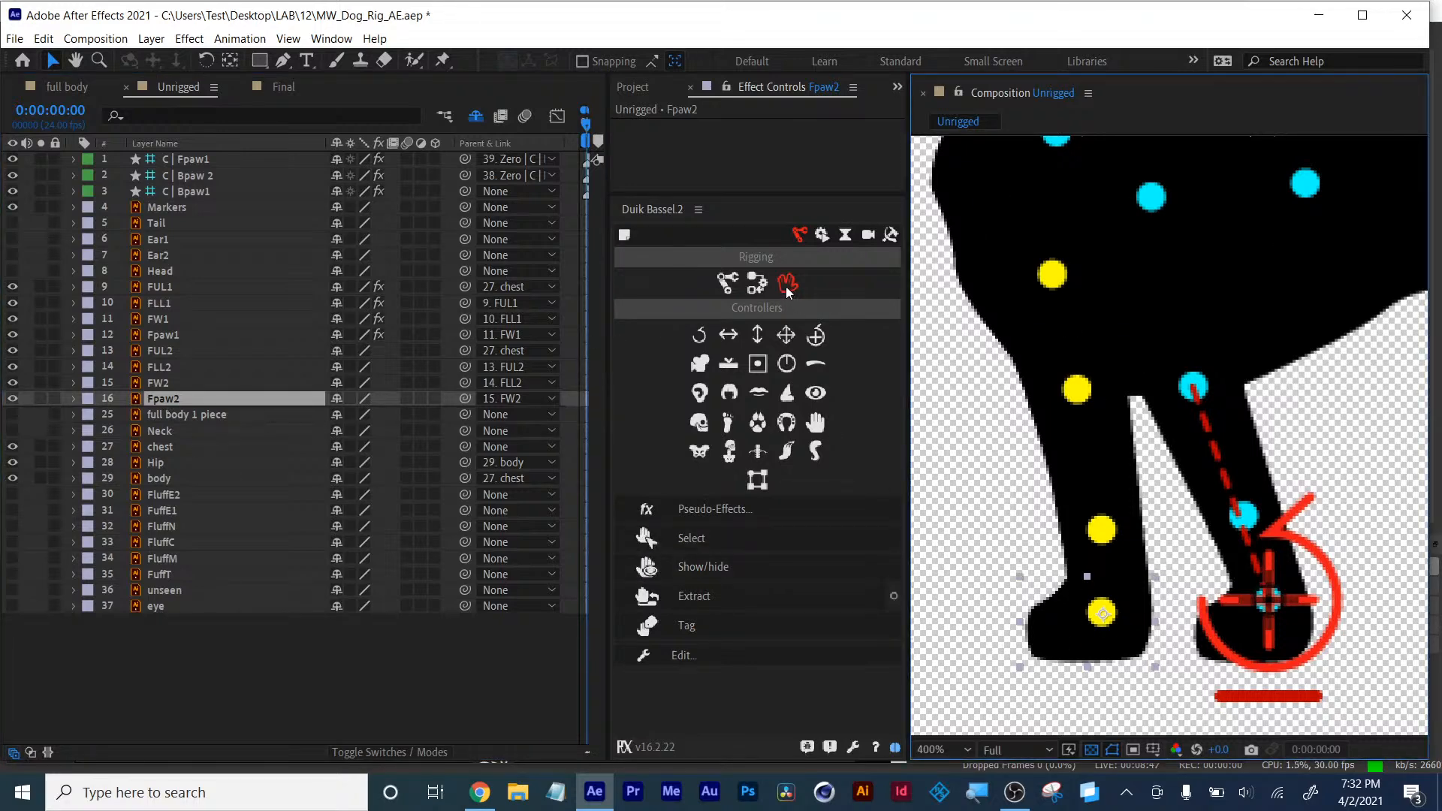
click(817, 338)
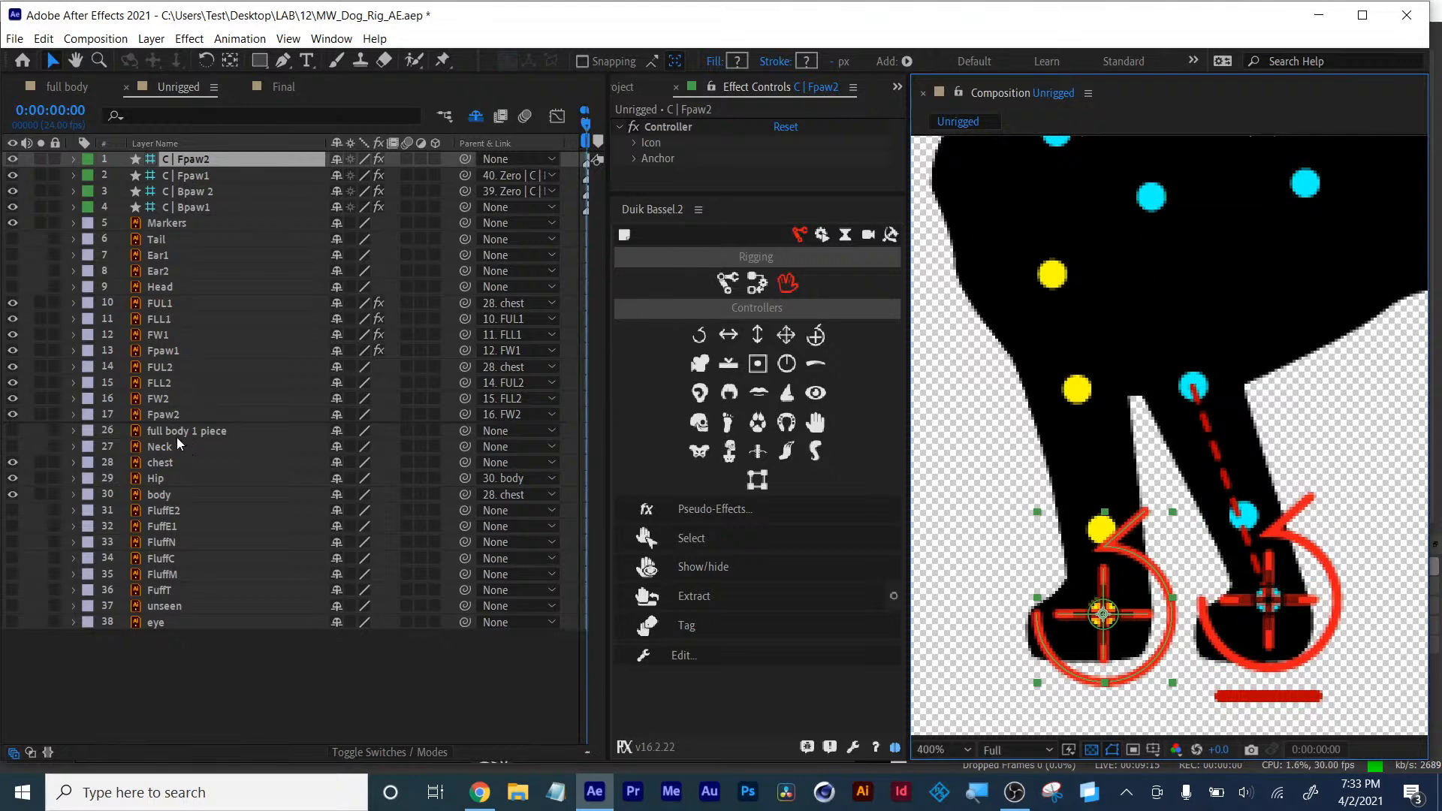
- Select the FUL2, FLL2, FW2 and Fpaw2 layers plus the Fpaw2 controller and apply an IK with Duik
click(166, 419)
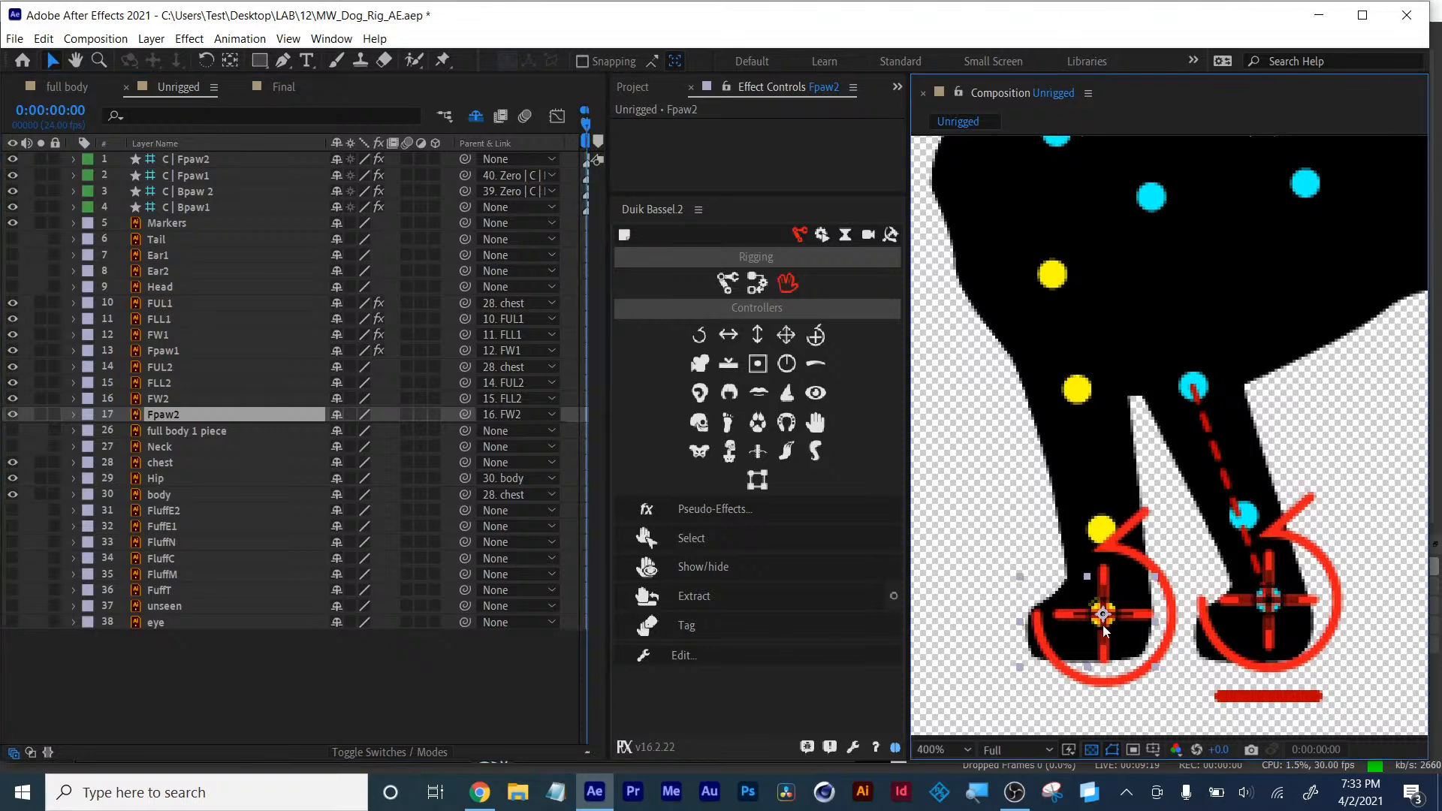
ctrl+click(156, 398)
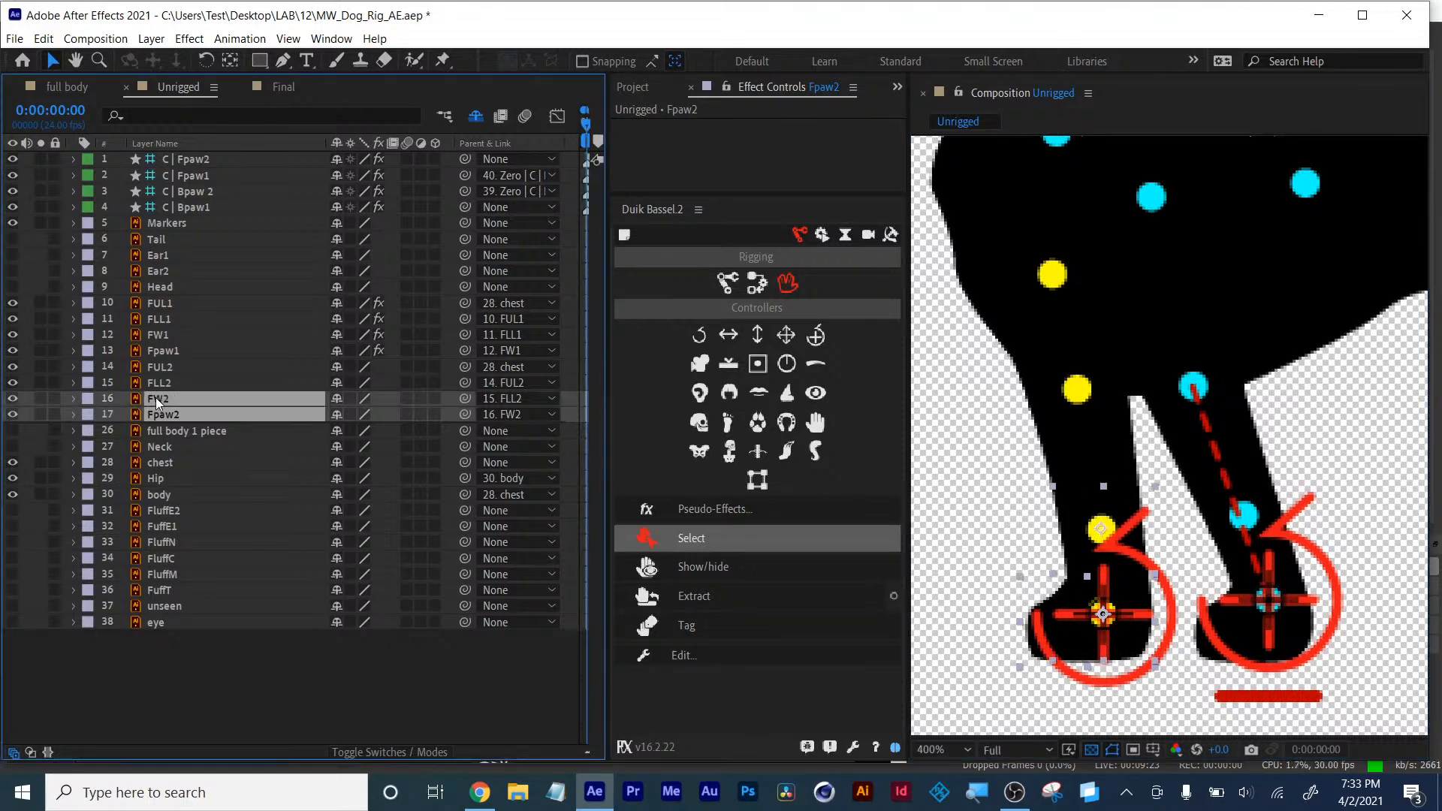
ctrl+click(159, 384)
ctrl+click(160, 367)
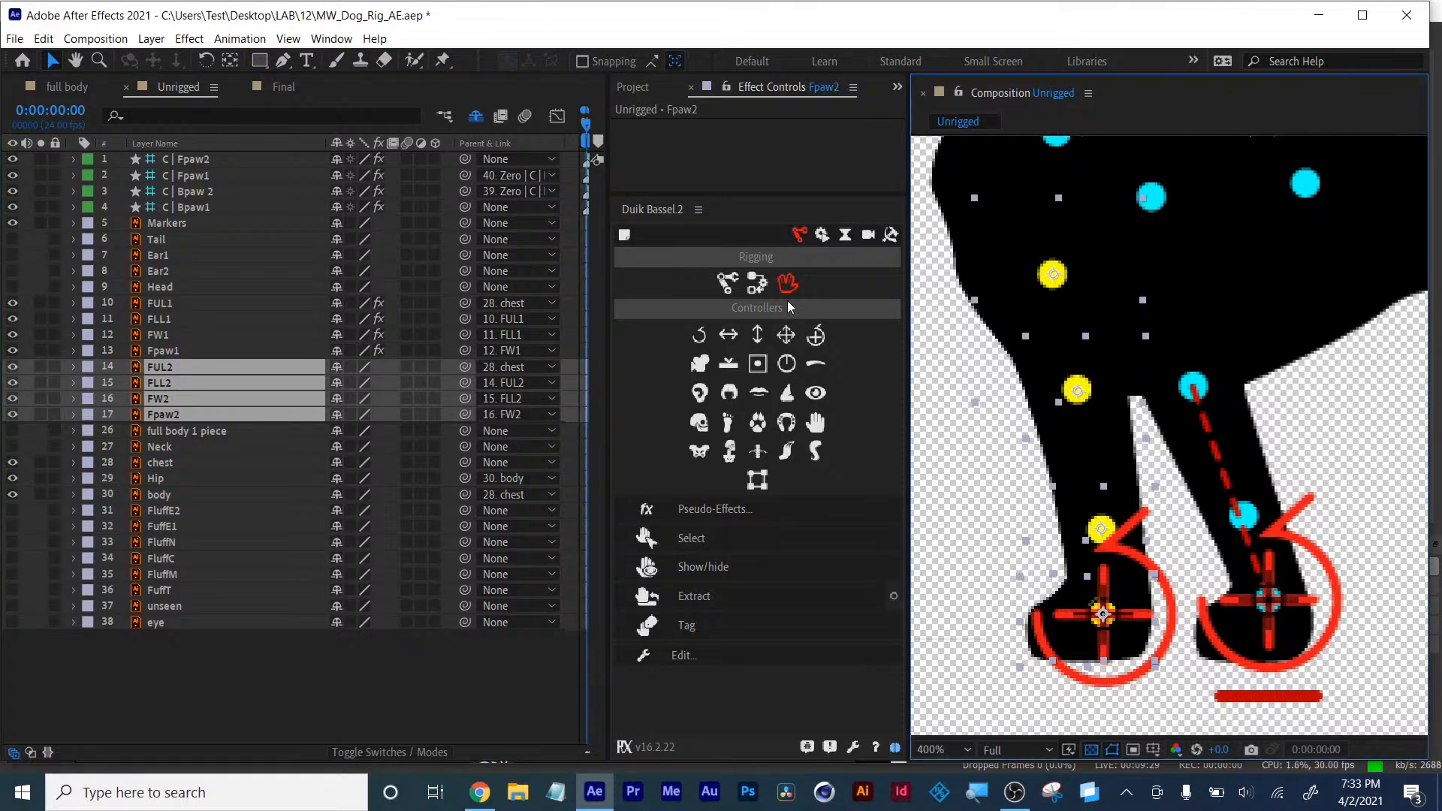
ctrl+click(193, 160)
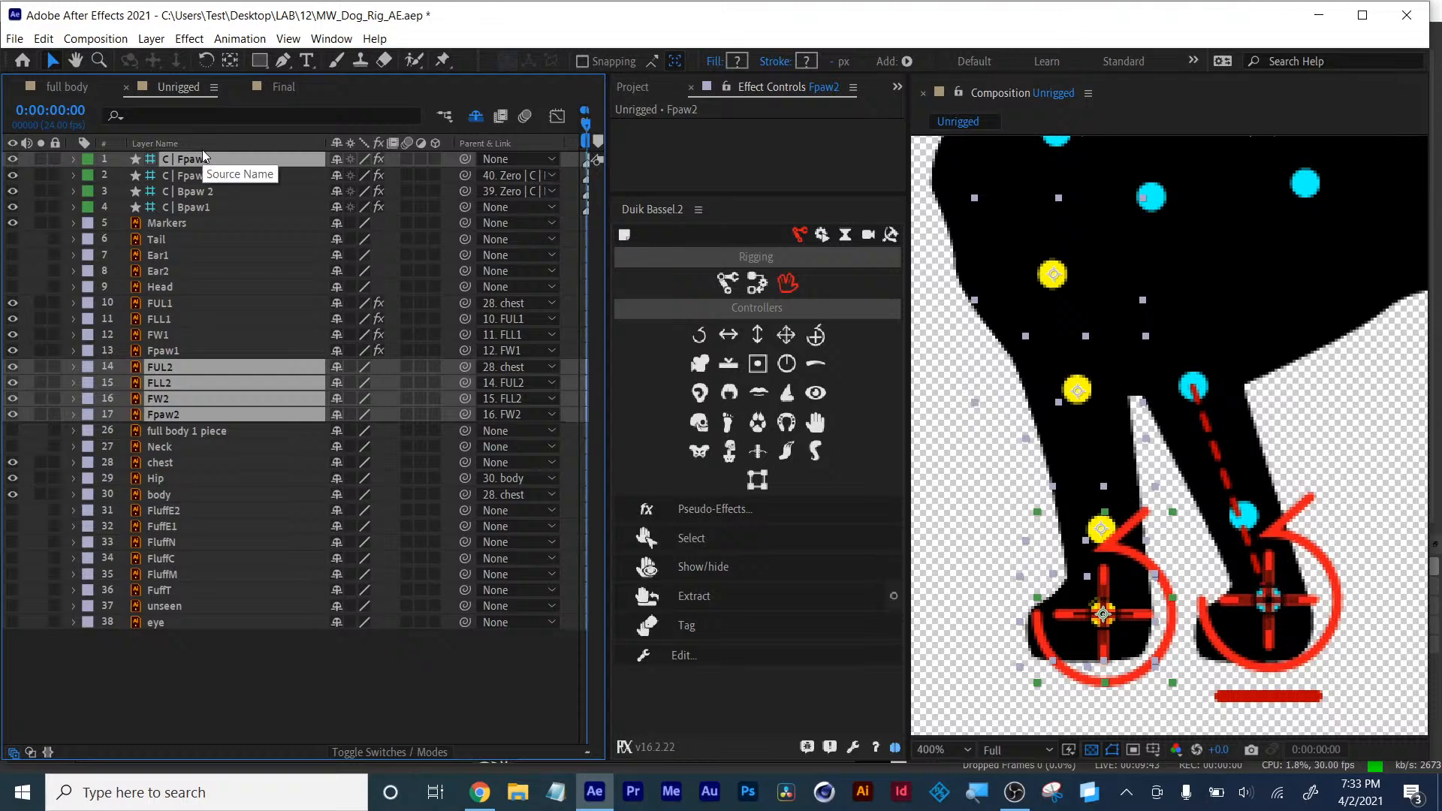
click(755, 289)
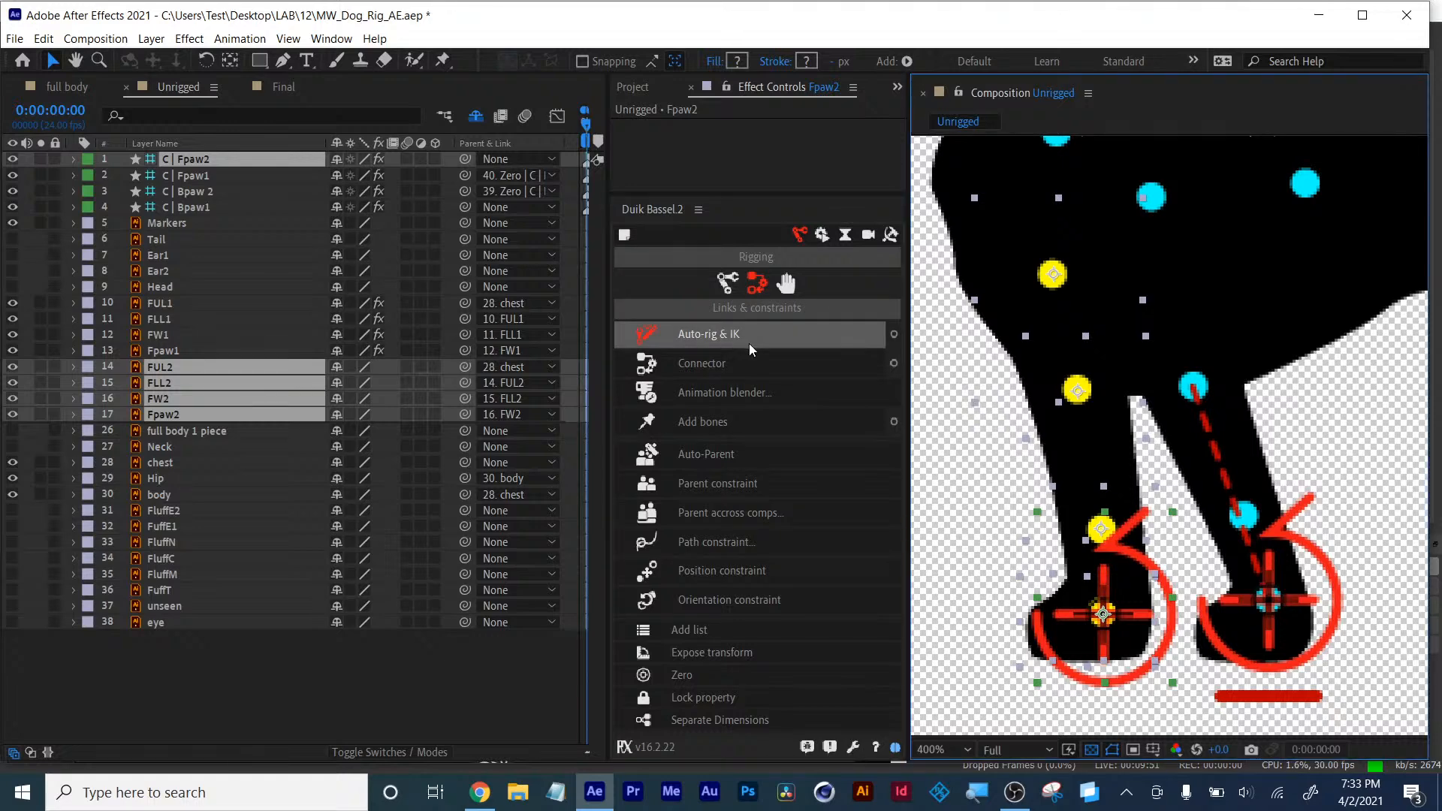
click(893, 335)
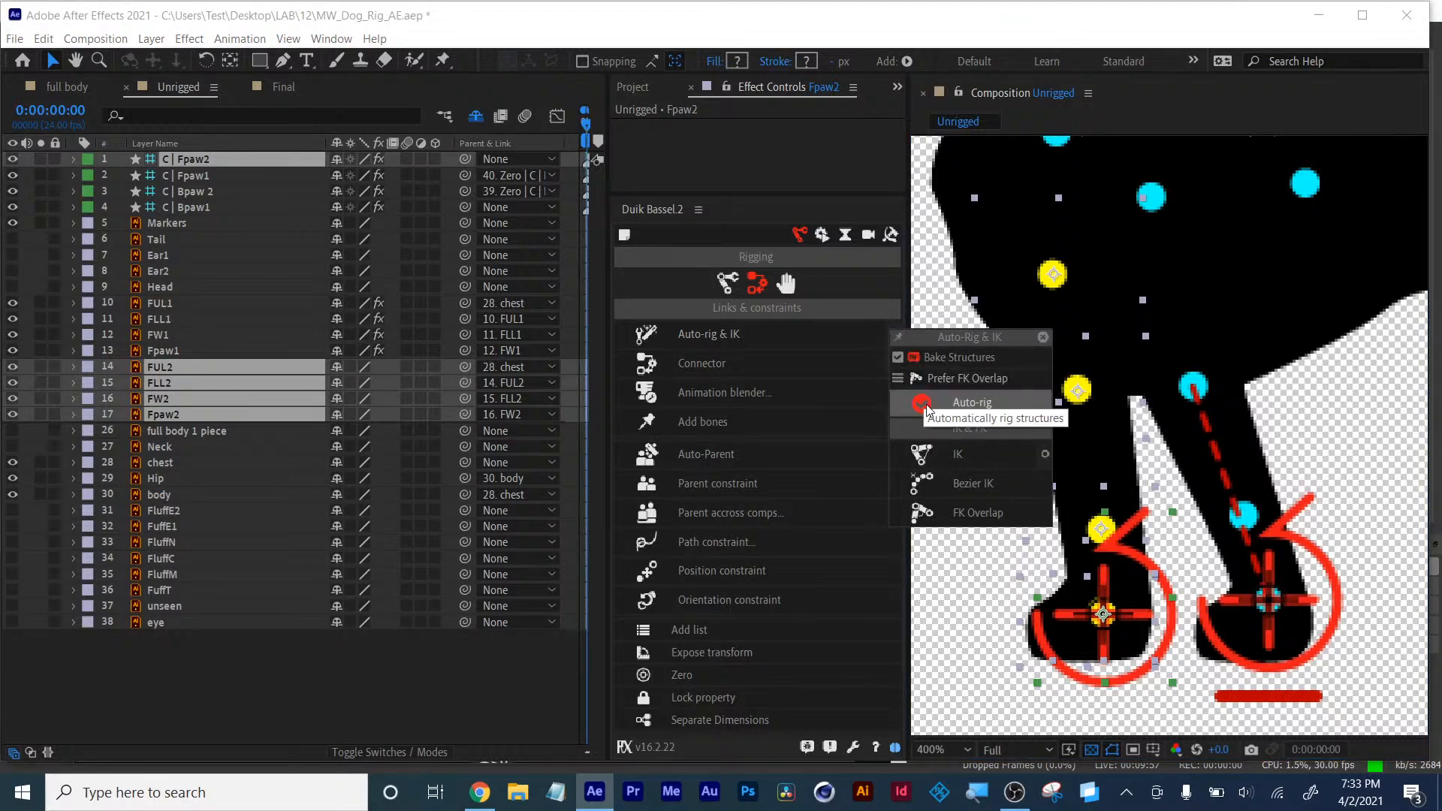
click(964, 455)
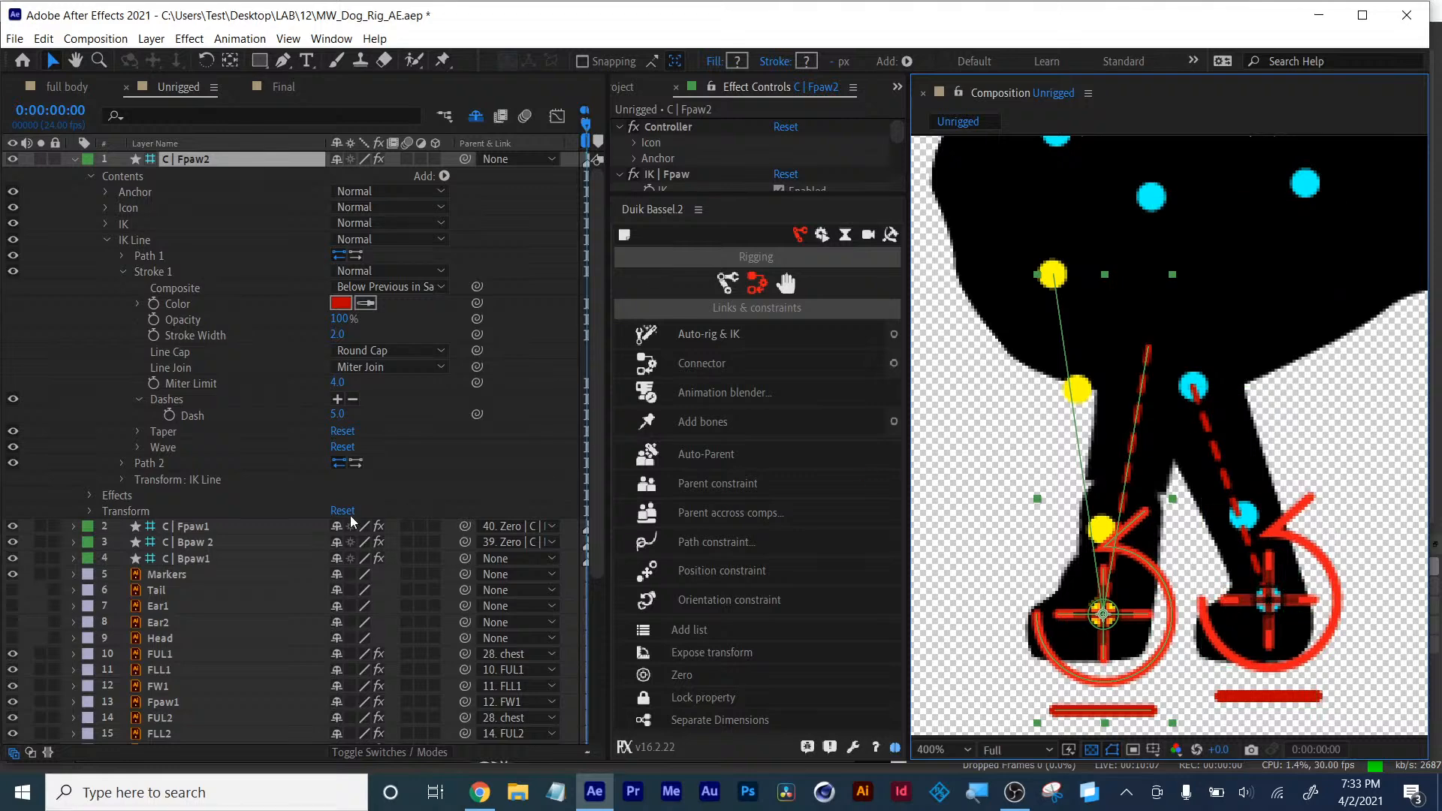
- Set the Weight of the IK | Fpaw 2 effect to 100%
scroll(275, 539, down, 5)
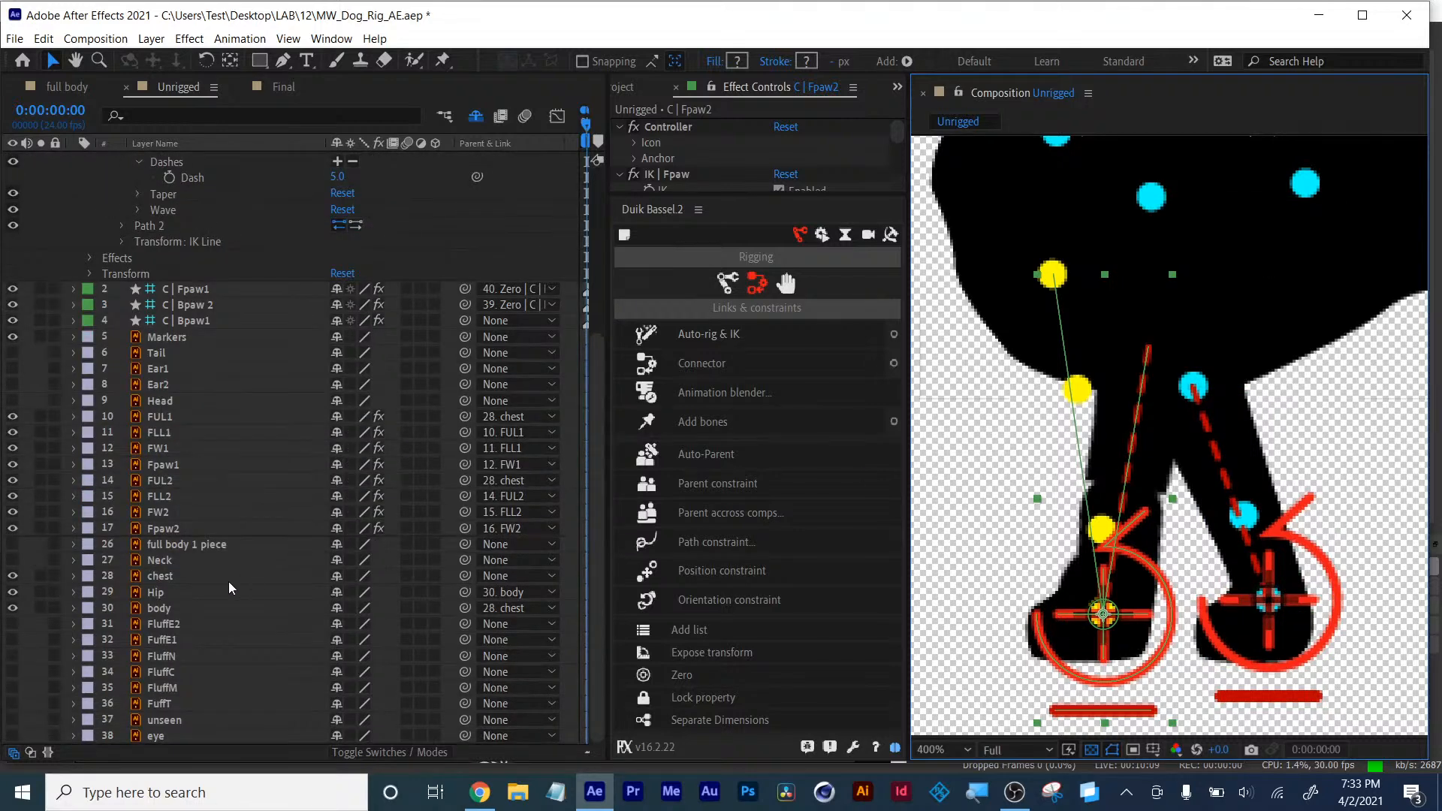
scroll(227, 601, up, 5)
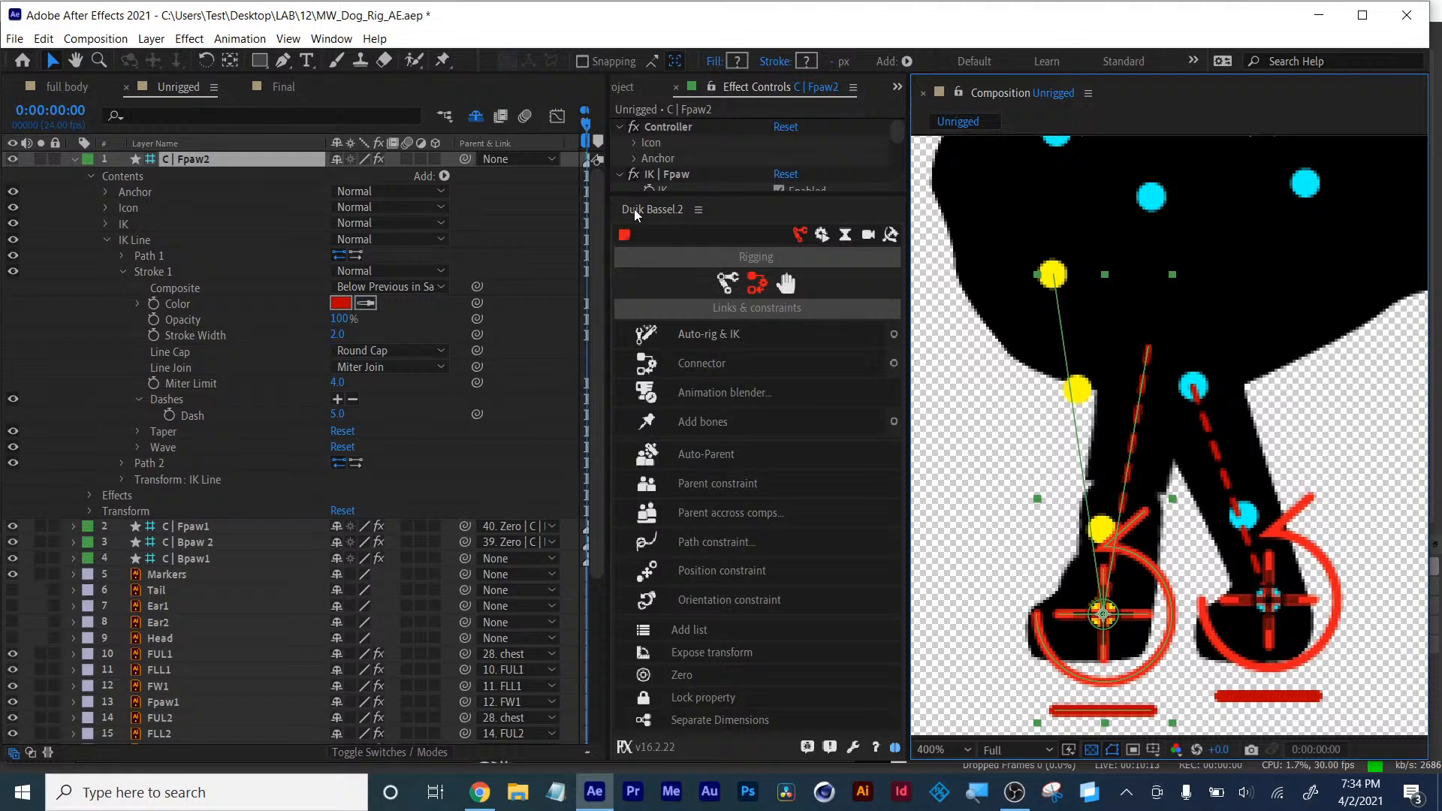
drag(710, 195, 702, 458)
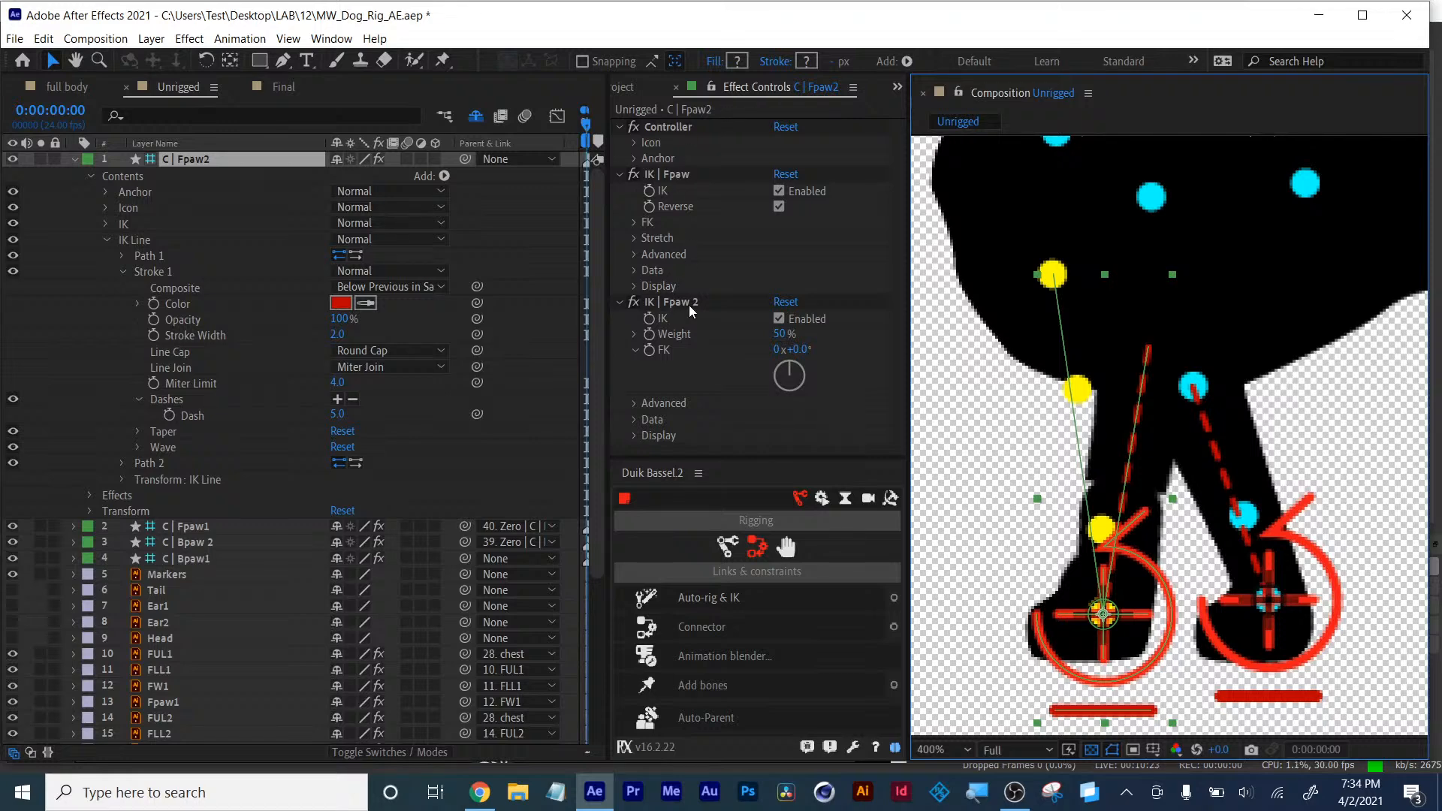
click(780, 336)
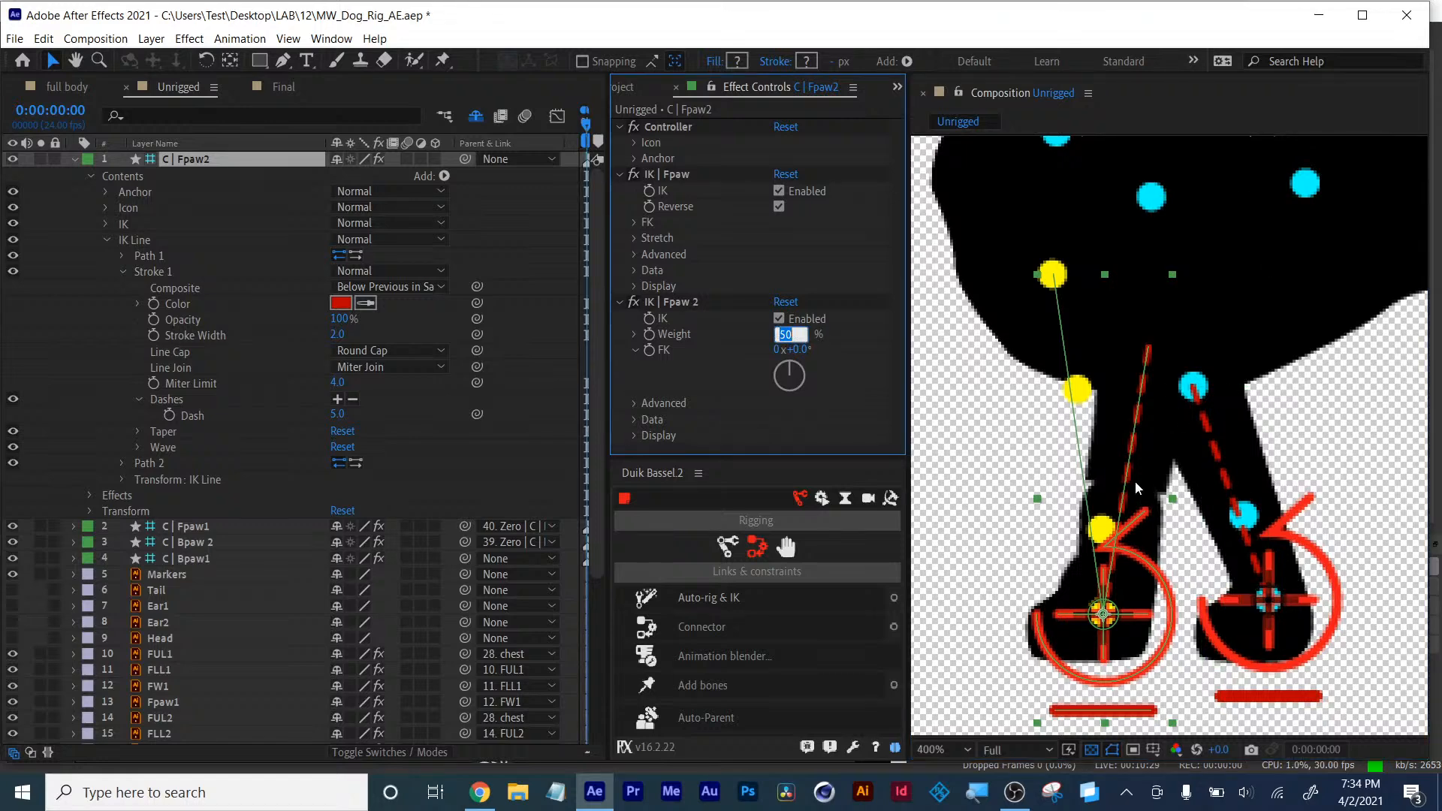
text(100)
key(Return)
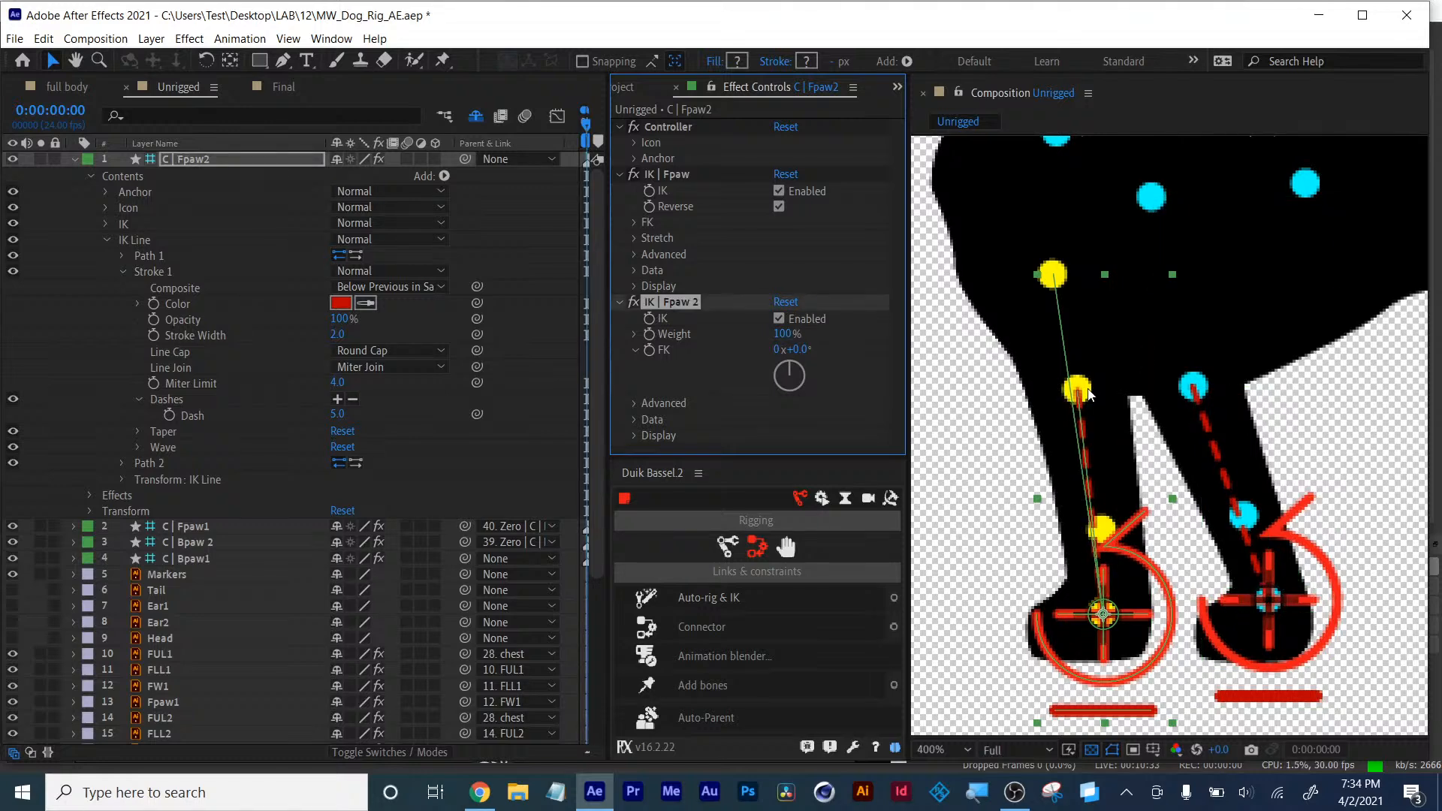
- Add a new Medium Royal Blue solid and move it to the bottom of the layer stack as a background
click(1062, 589)
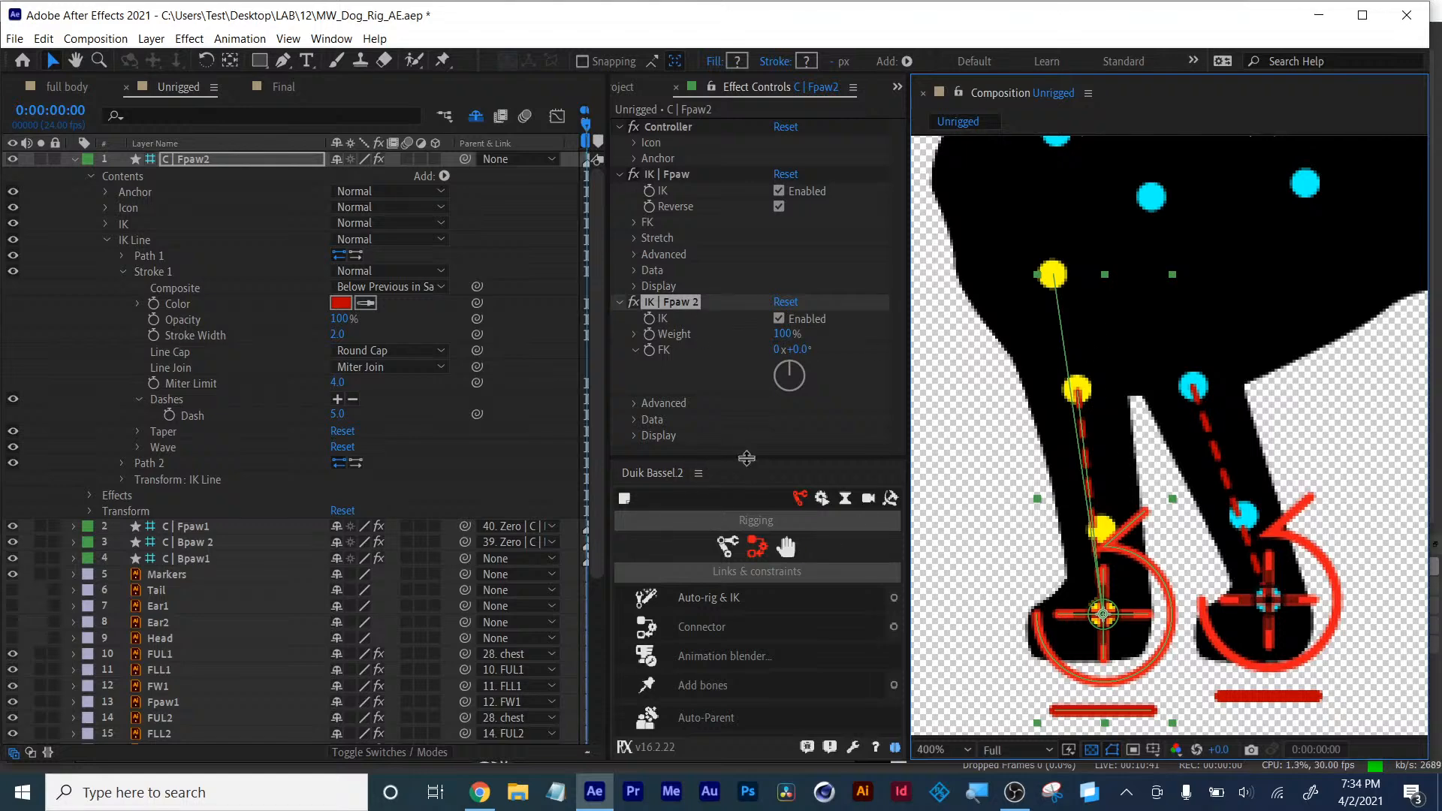
drag(752, 459, 724, 150)
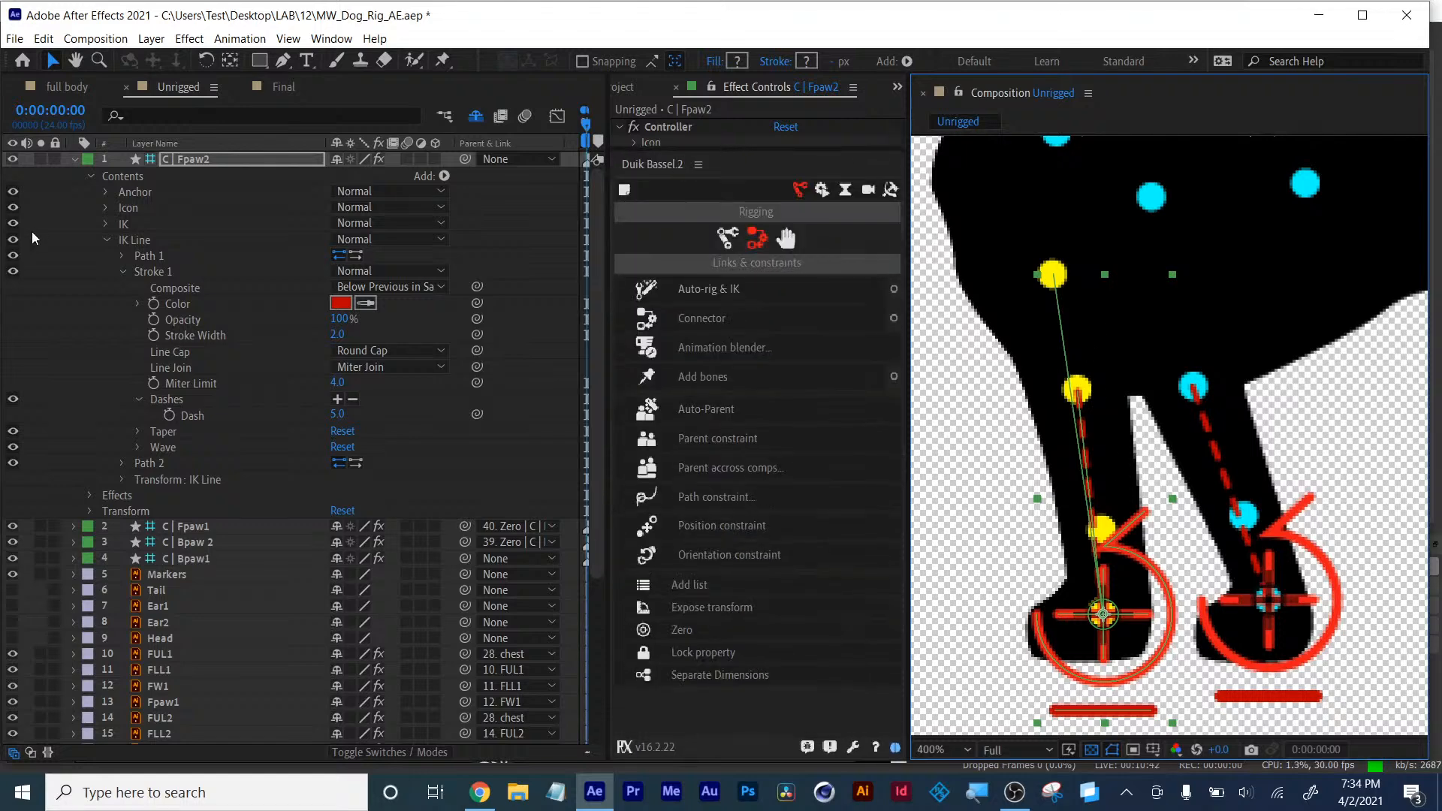
click(75, 158)
right_click(172, 676)
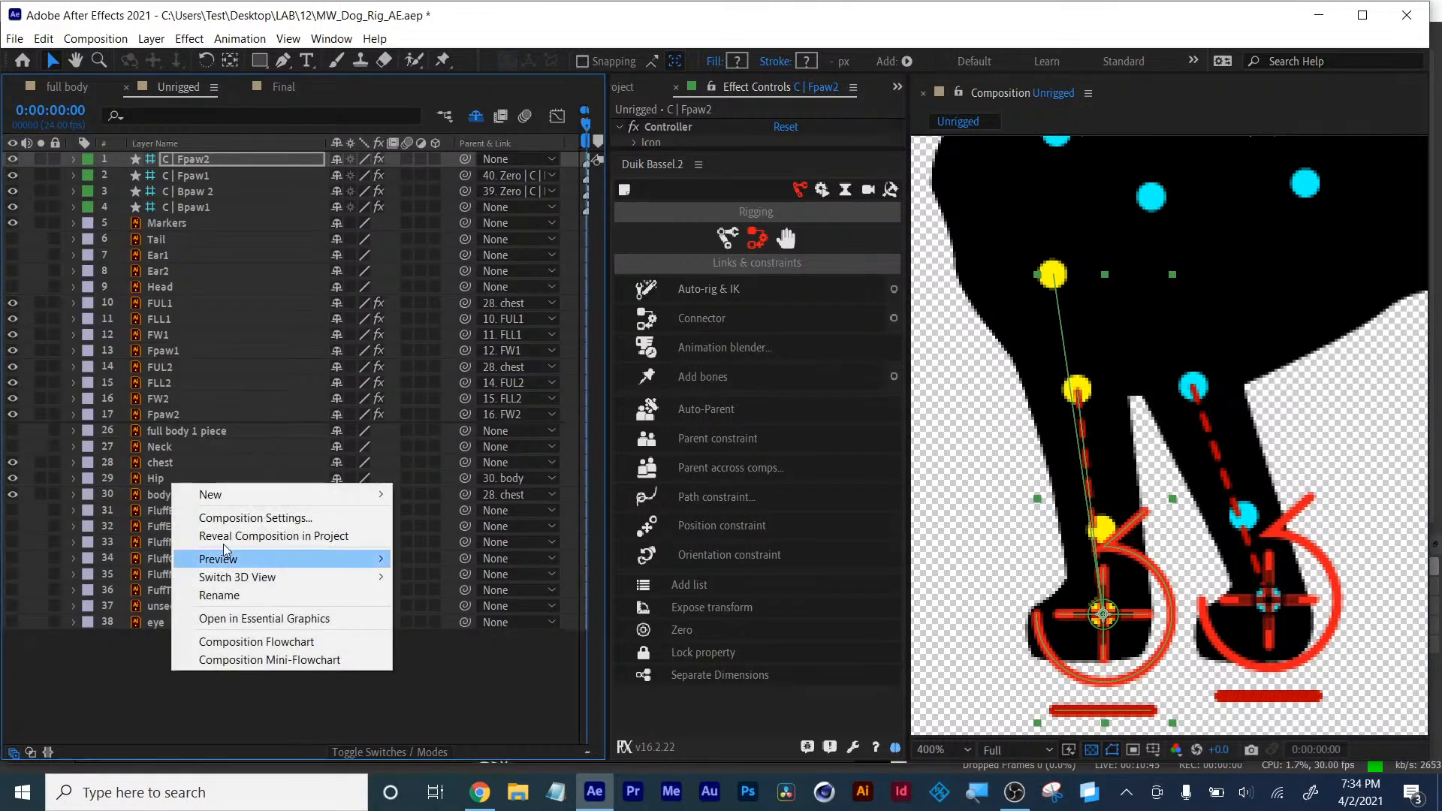
mouse_move(226, 496)
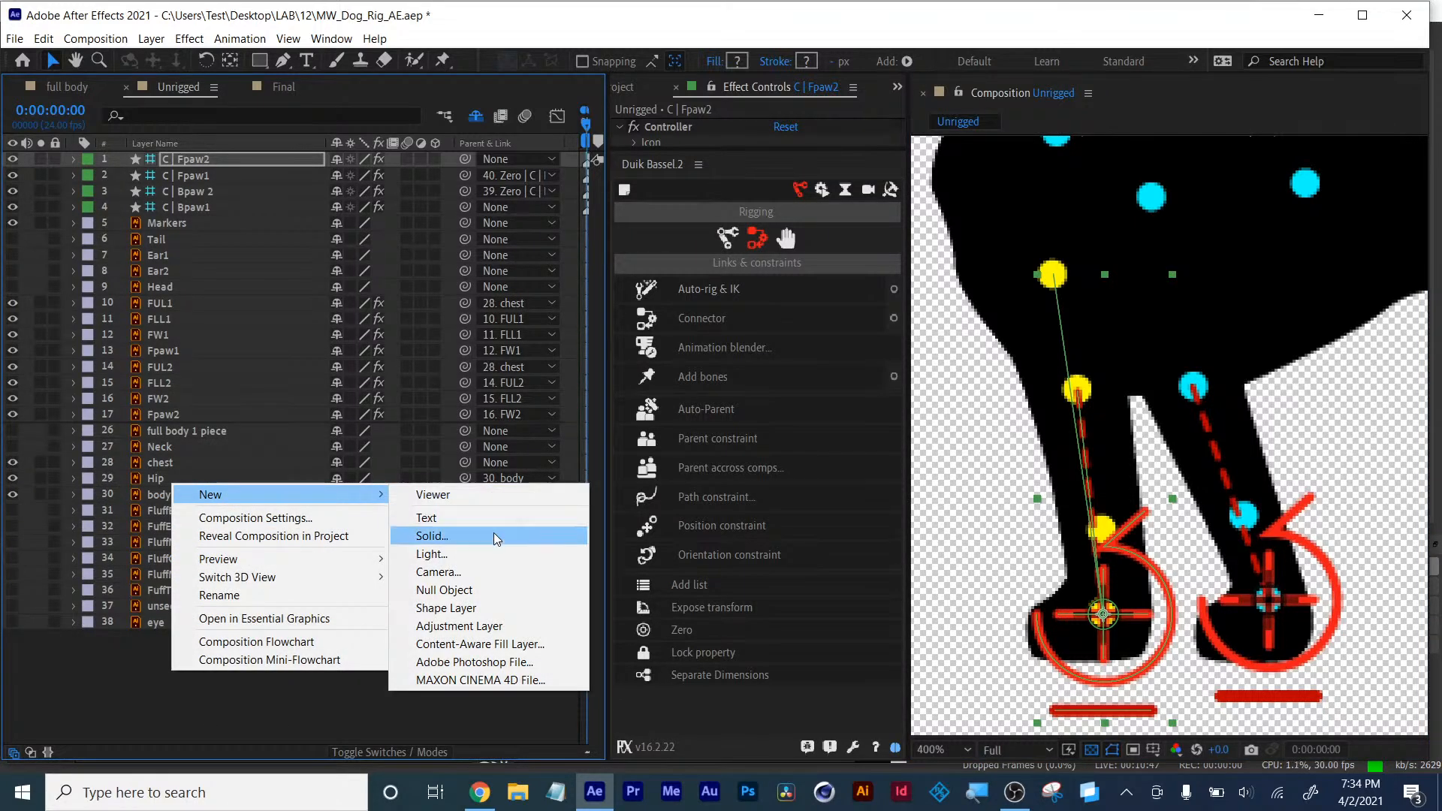
click(450, 536)
click(330, 628)
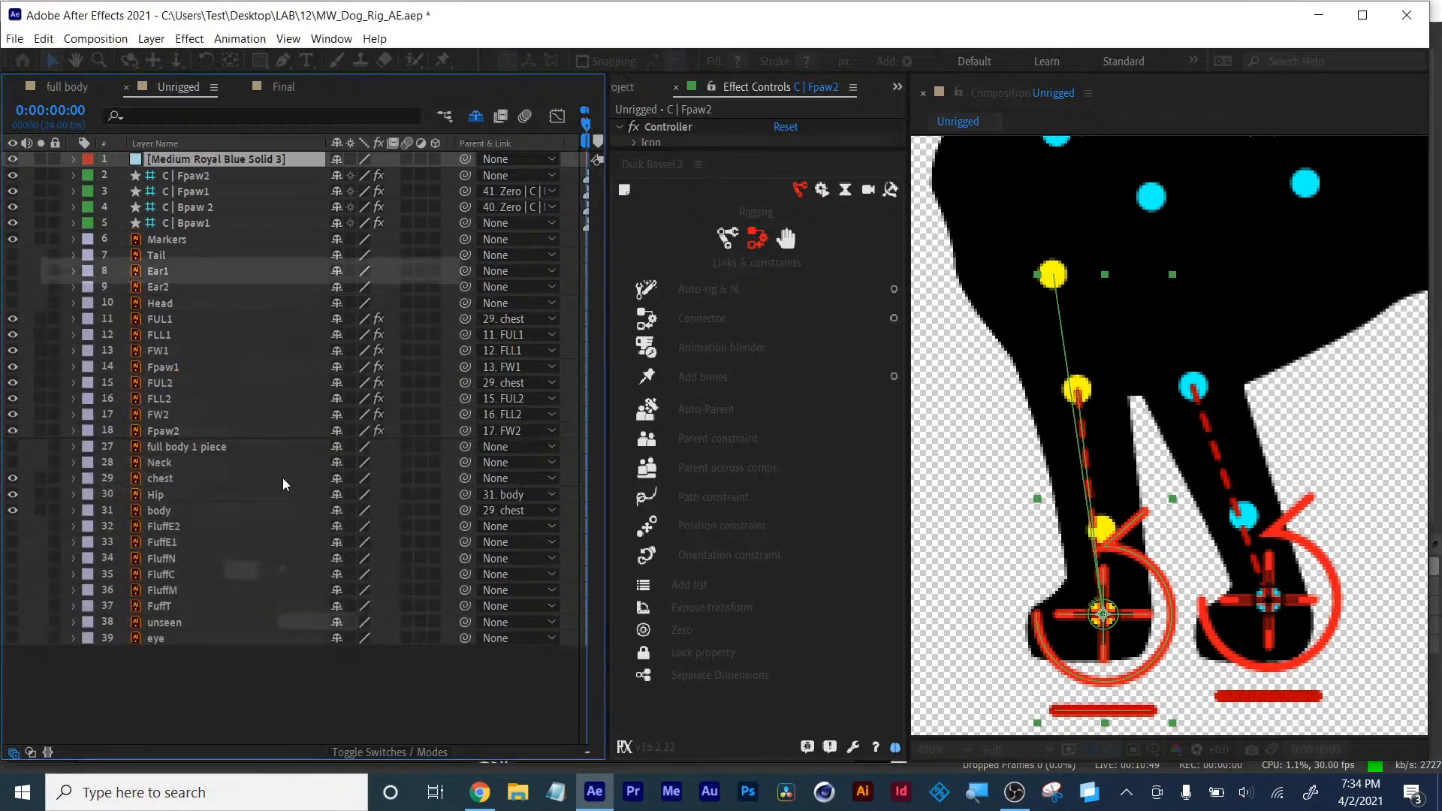
drag(222, 651, 218, 651)
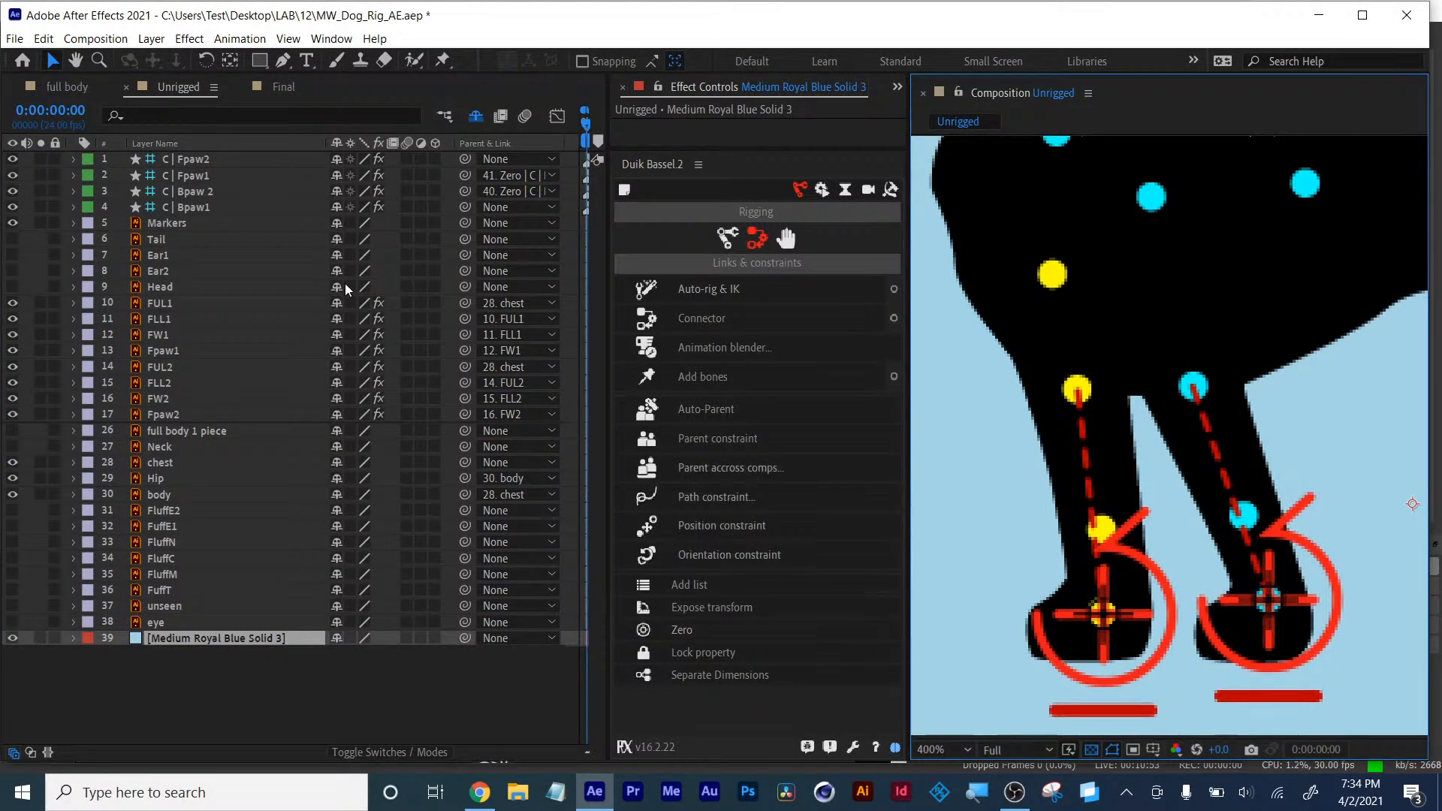
- Zero the transform of the Fpaw2 controller with Duik
click(188, 158)
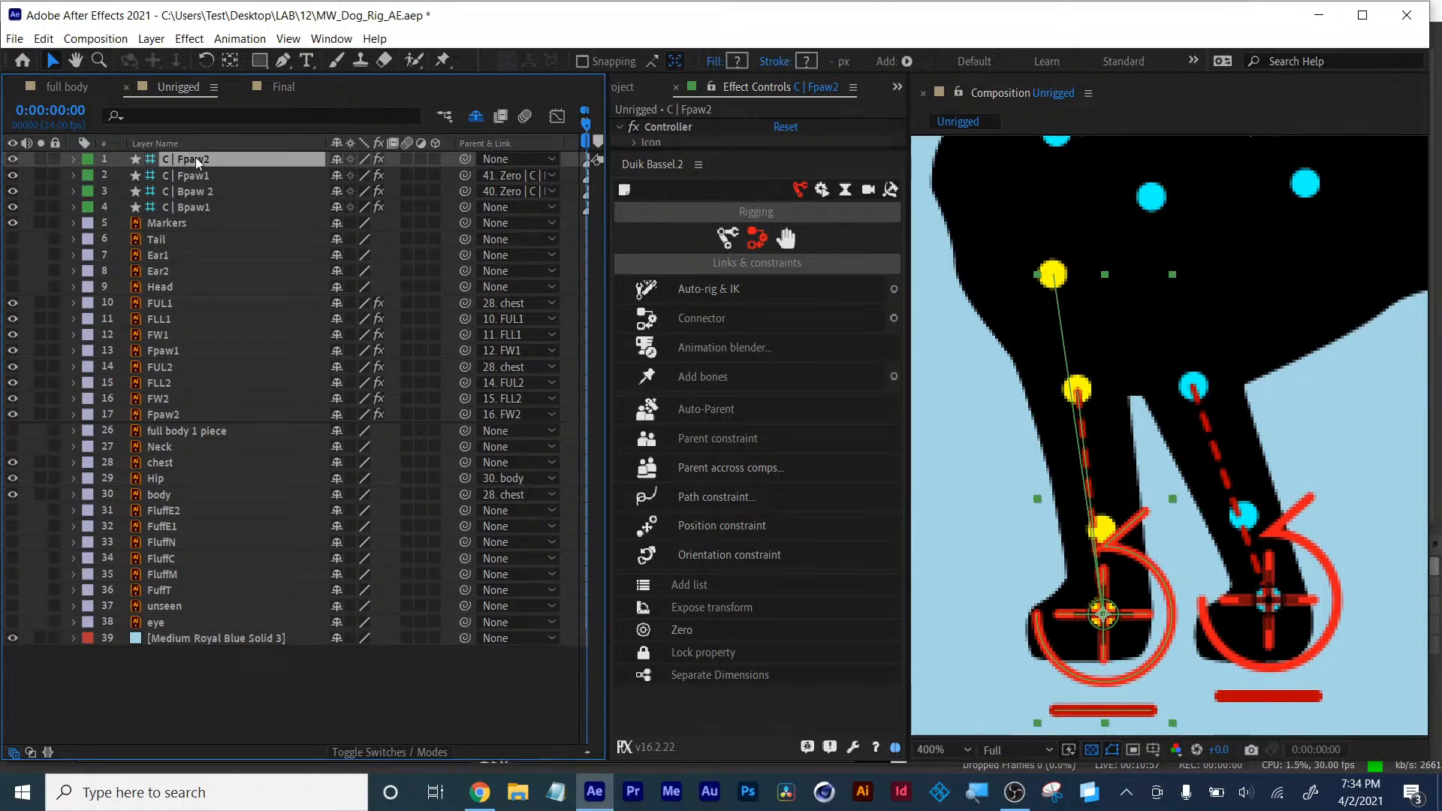
key(p)
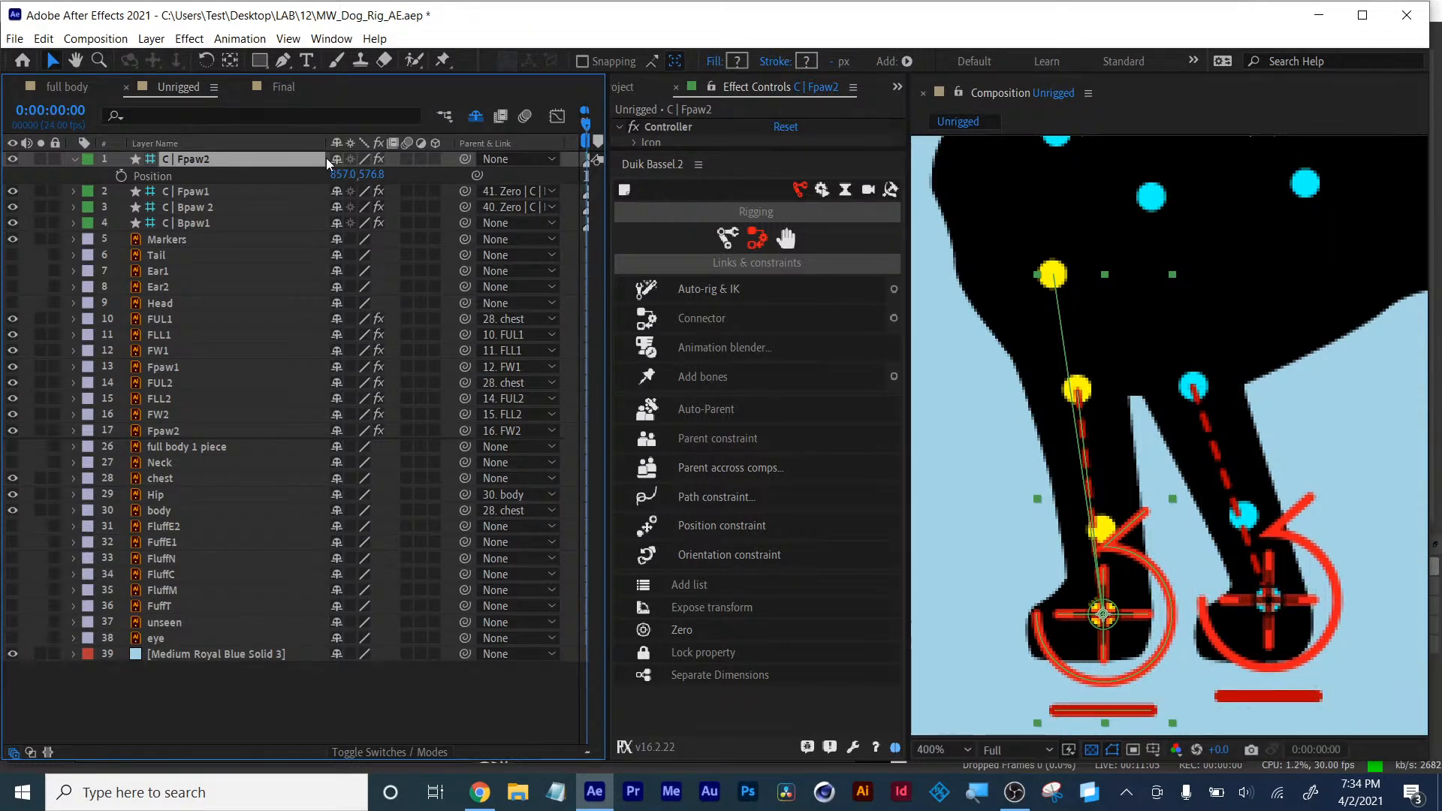
click(1008, 395)
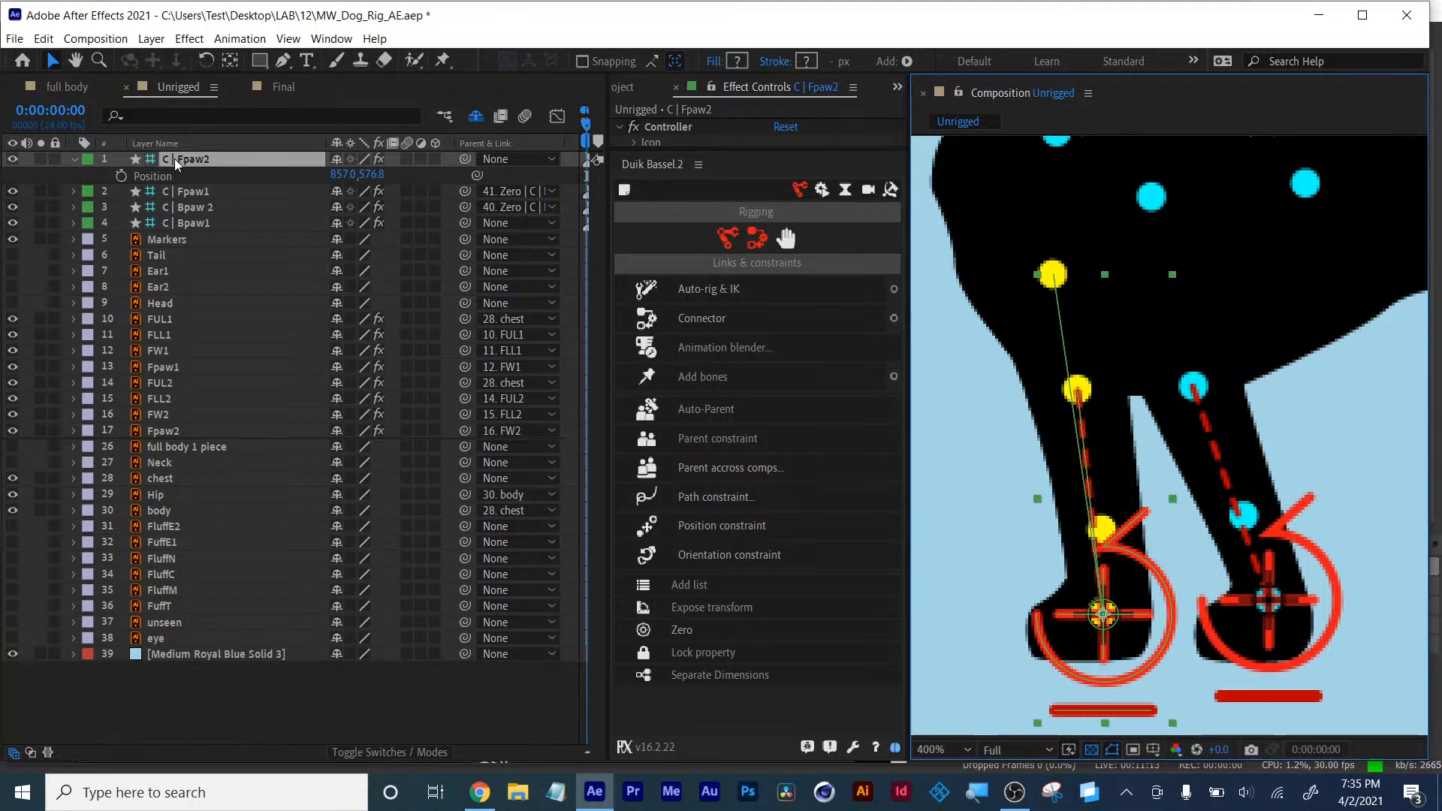
click(682, 631)
- Test the Fpaw2 controller by moving it around, then undo both moves
drag(1104, 616, 1009, 537)
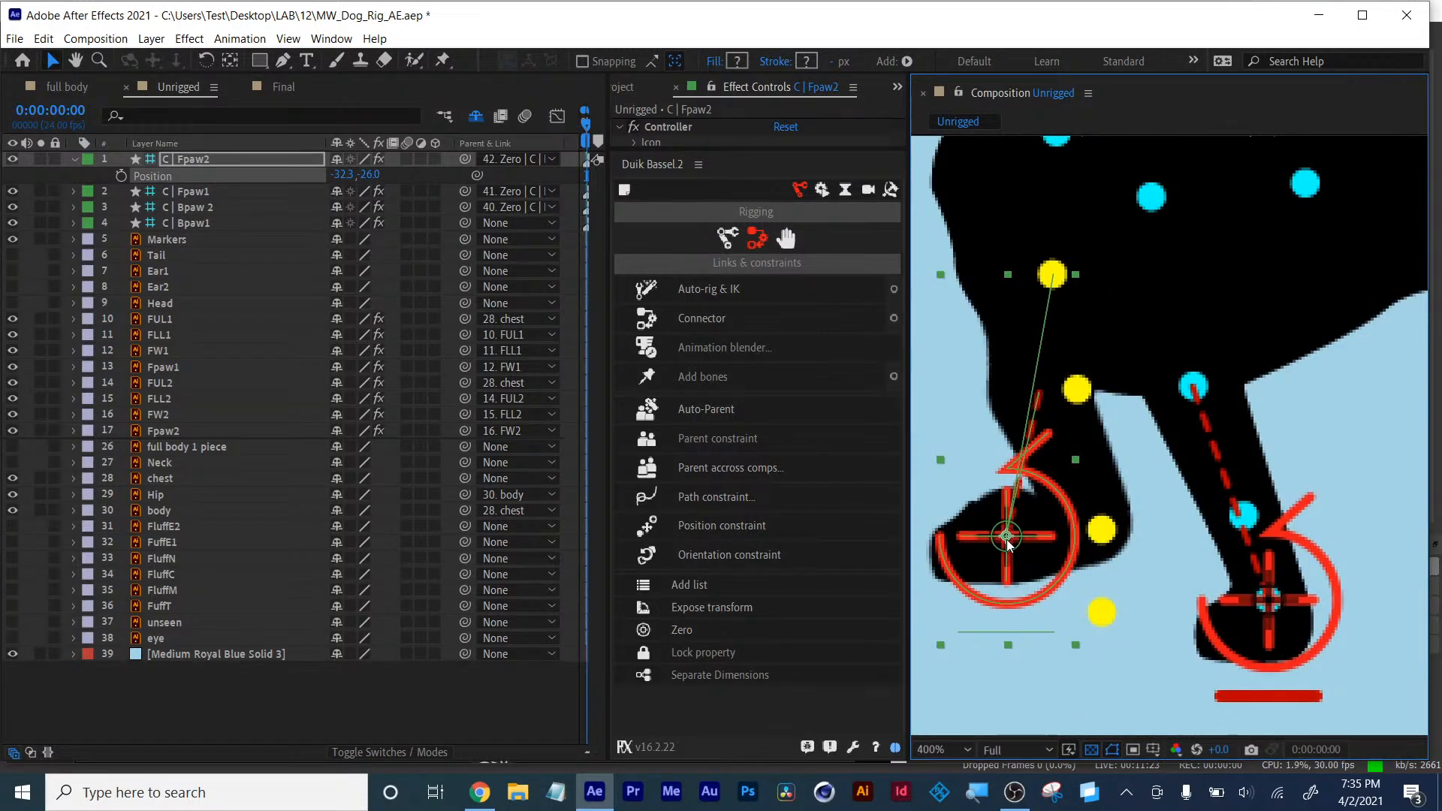
drag(1009, 539, 1016, 580)
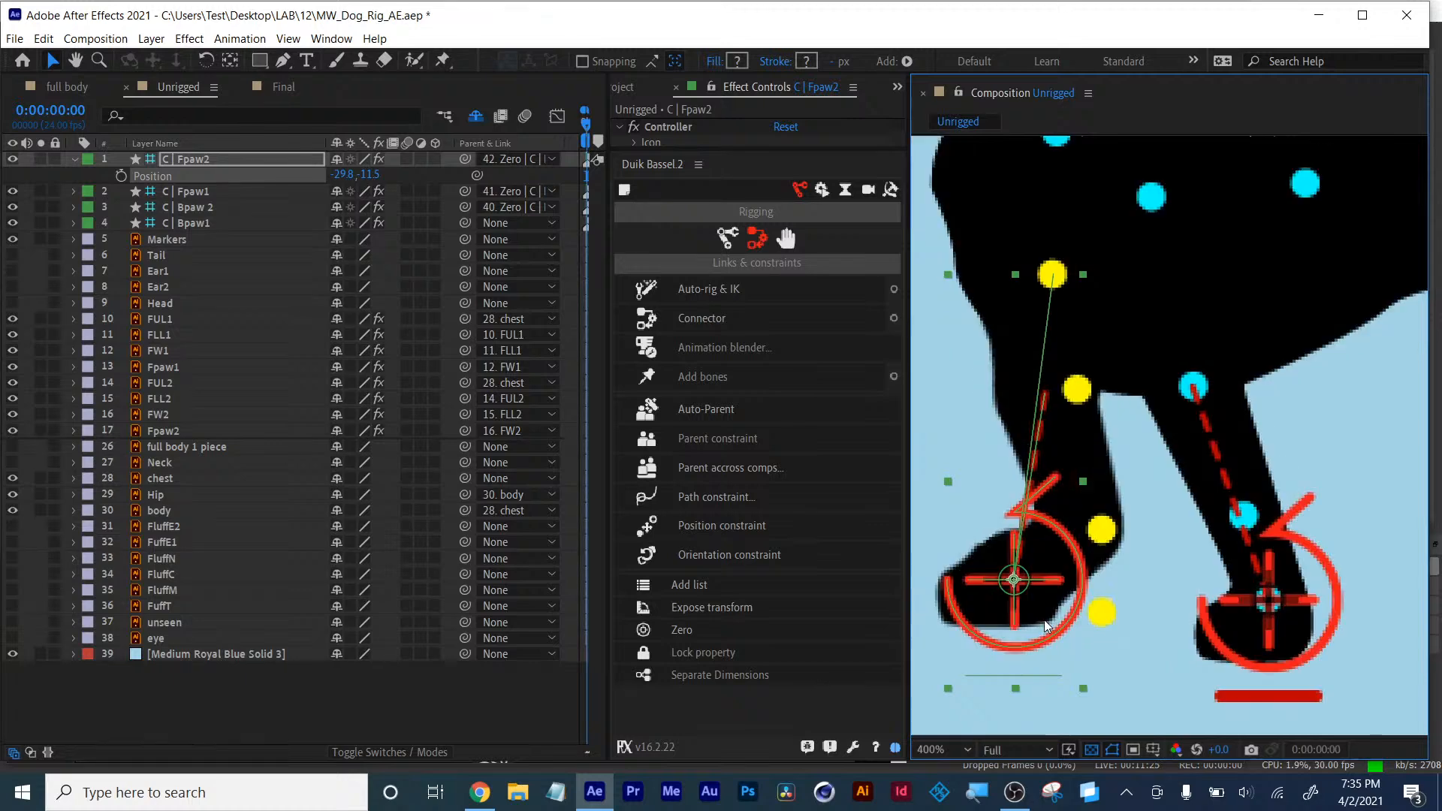
key(ctrl+z)
key(ctrl+z)
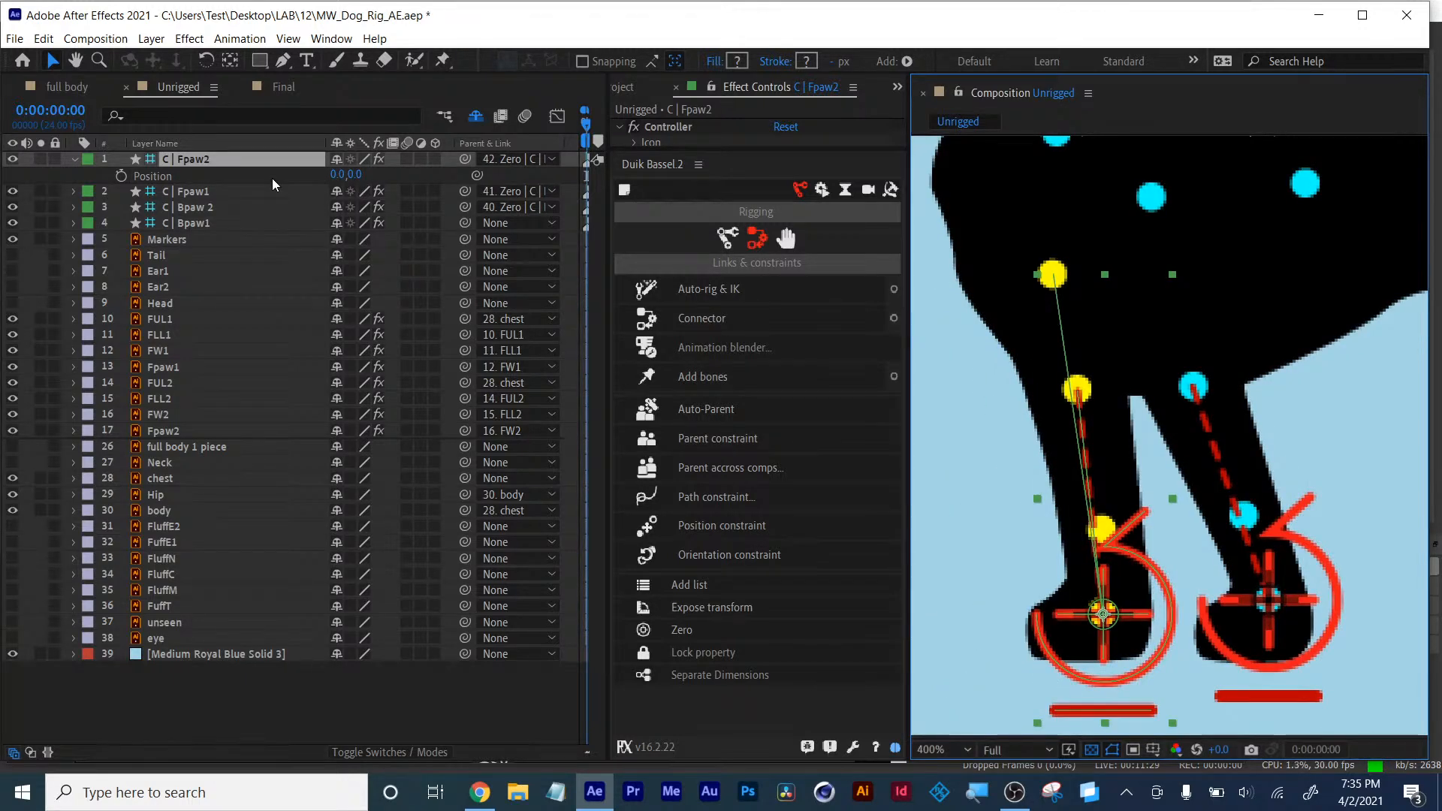
- Test the Fpaw2 controller's rotation, then undo the rotation
key(r)
drag(331, 174, 320, 174)
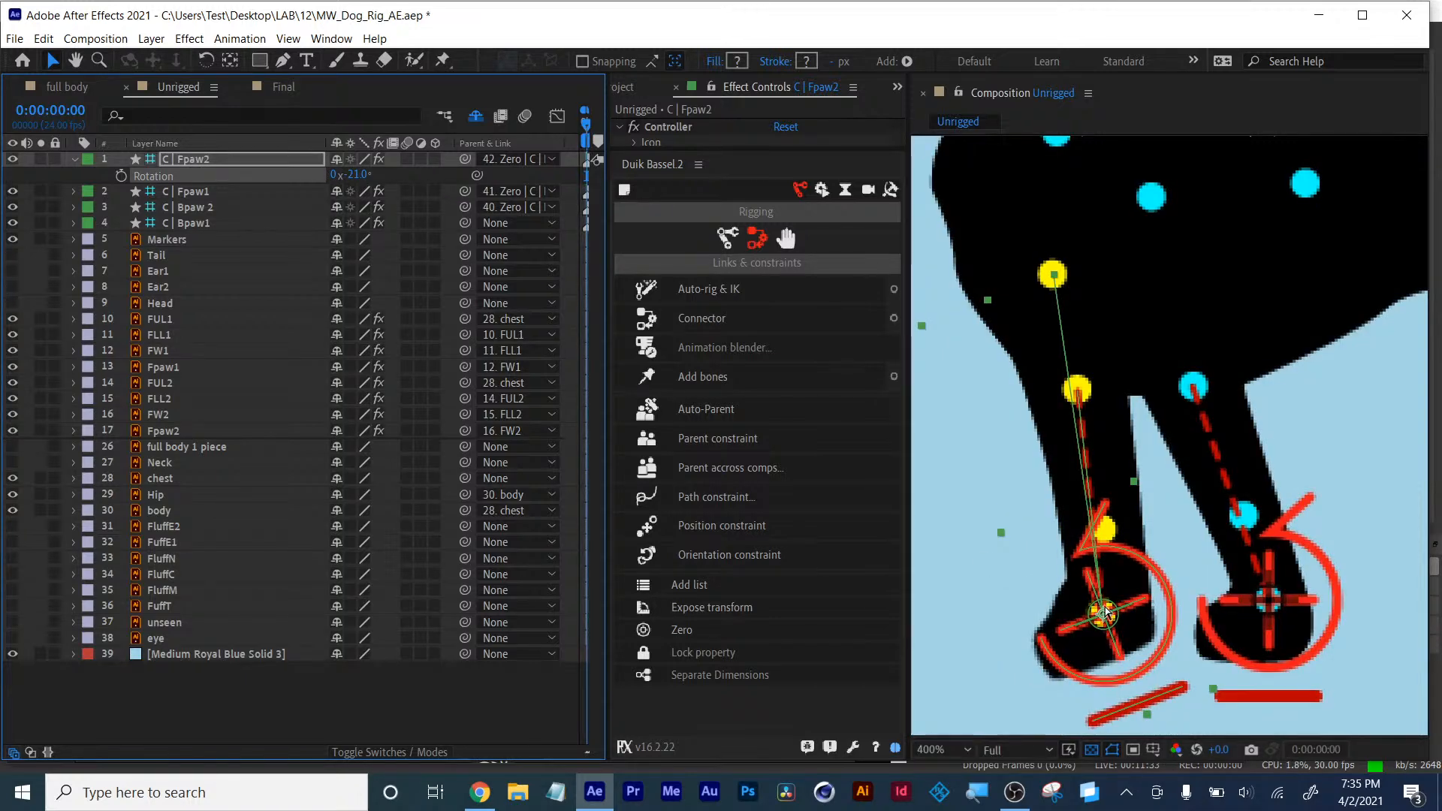
key(ctrl+z)
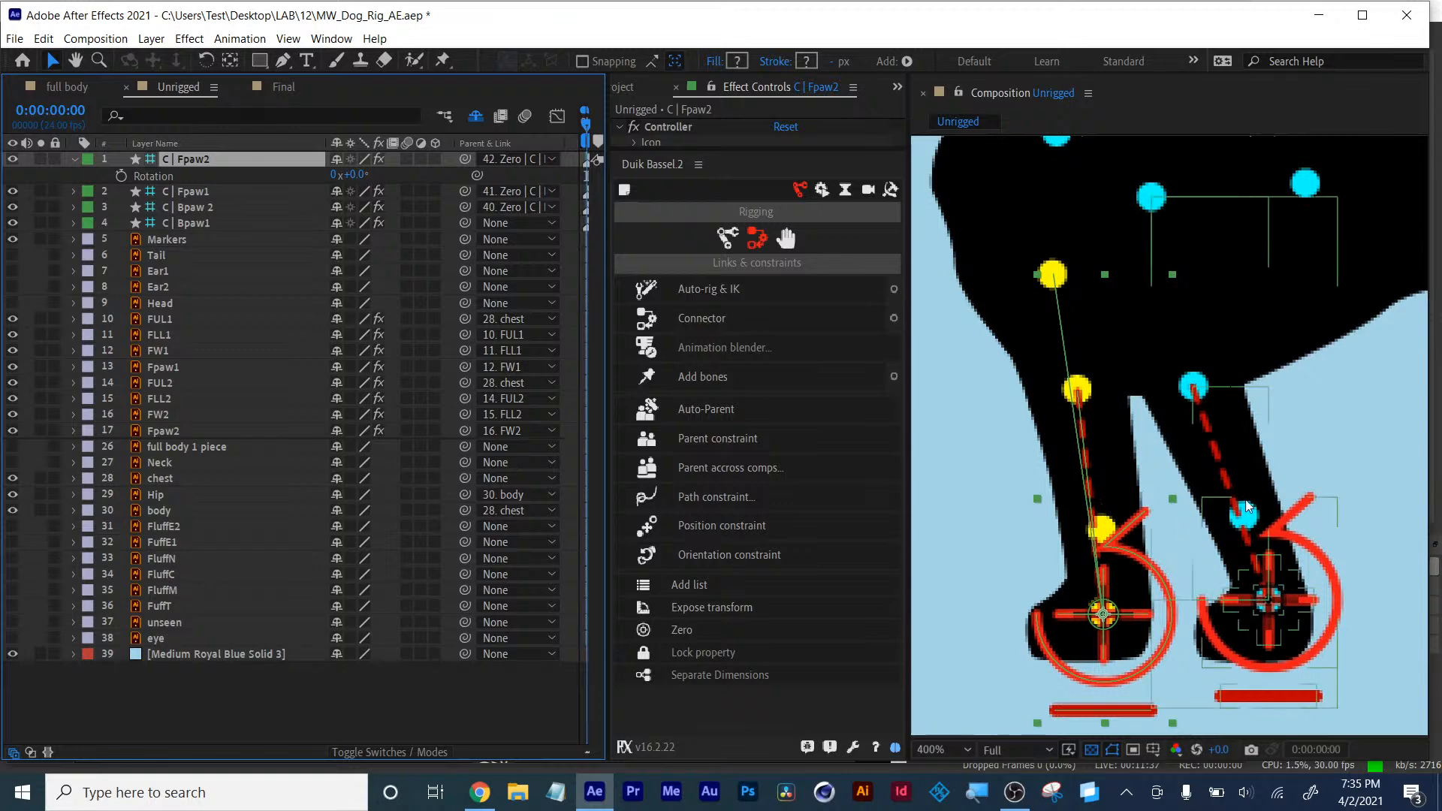
- Examine the front legs' rig across the whole dog, hiding and reshowing the body layer
scroll(1245, 502, down, 1)
key(space)
drag(1250, 485, 1160, 526)
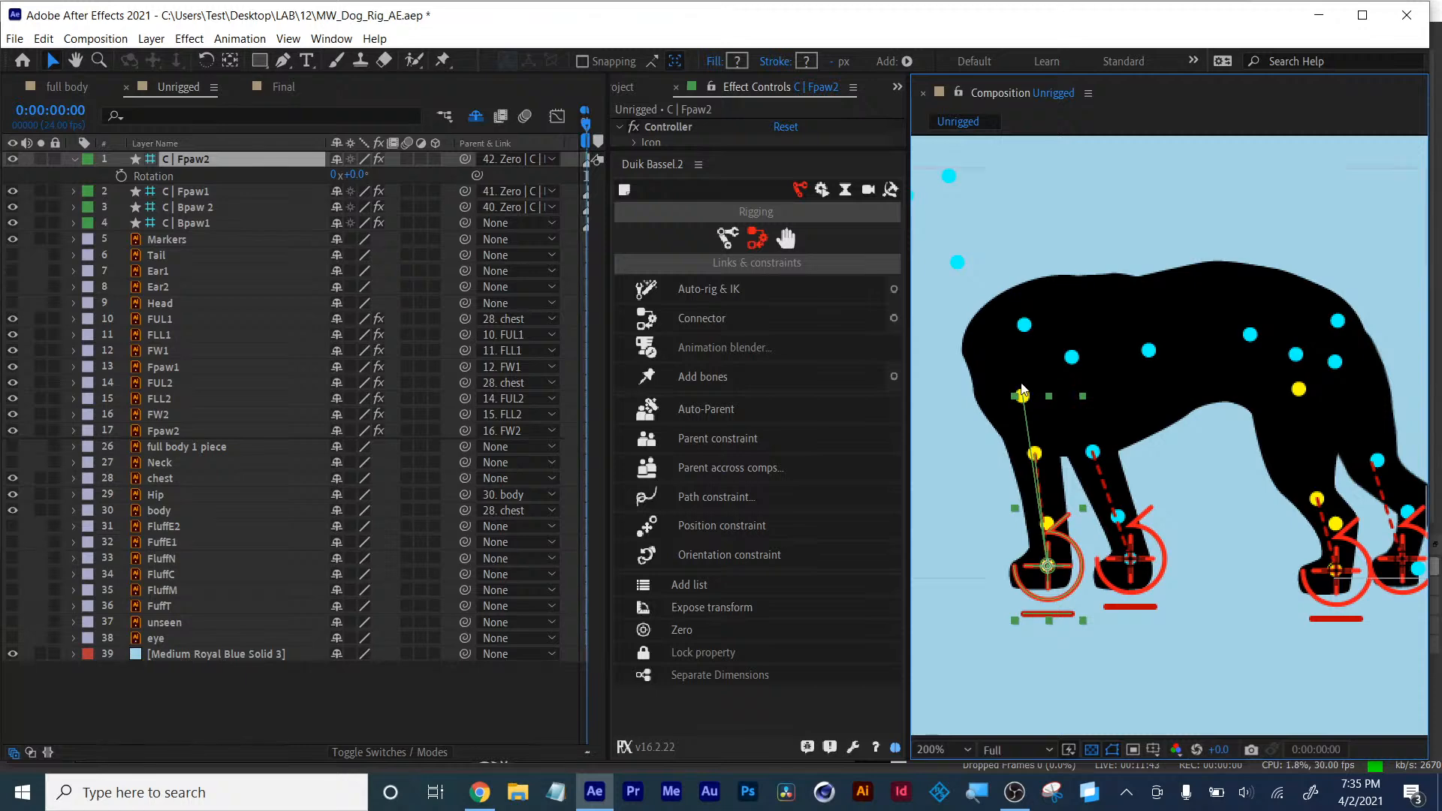
click(1103, 476)
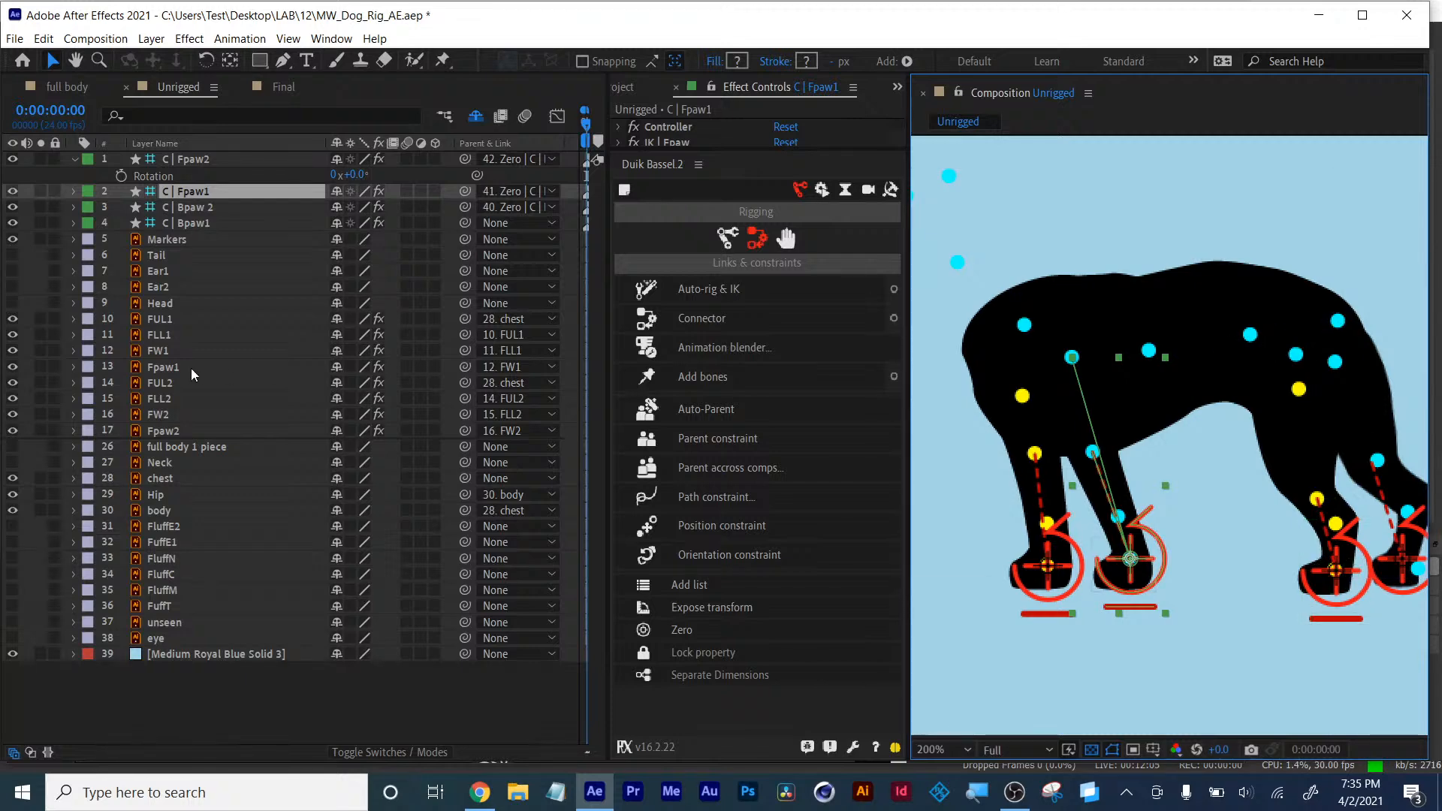
click(153, 511)
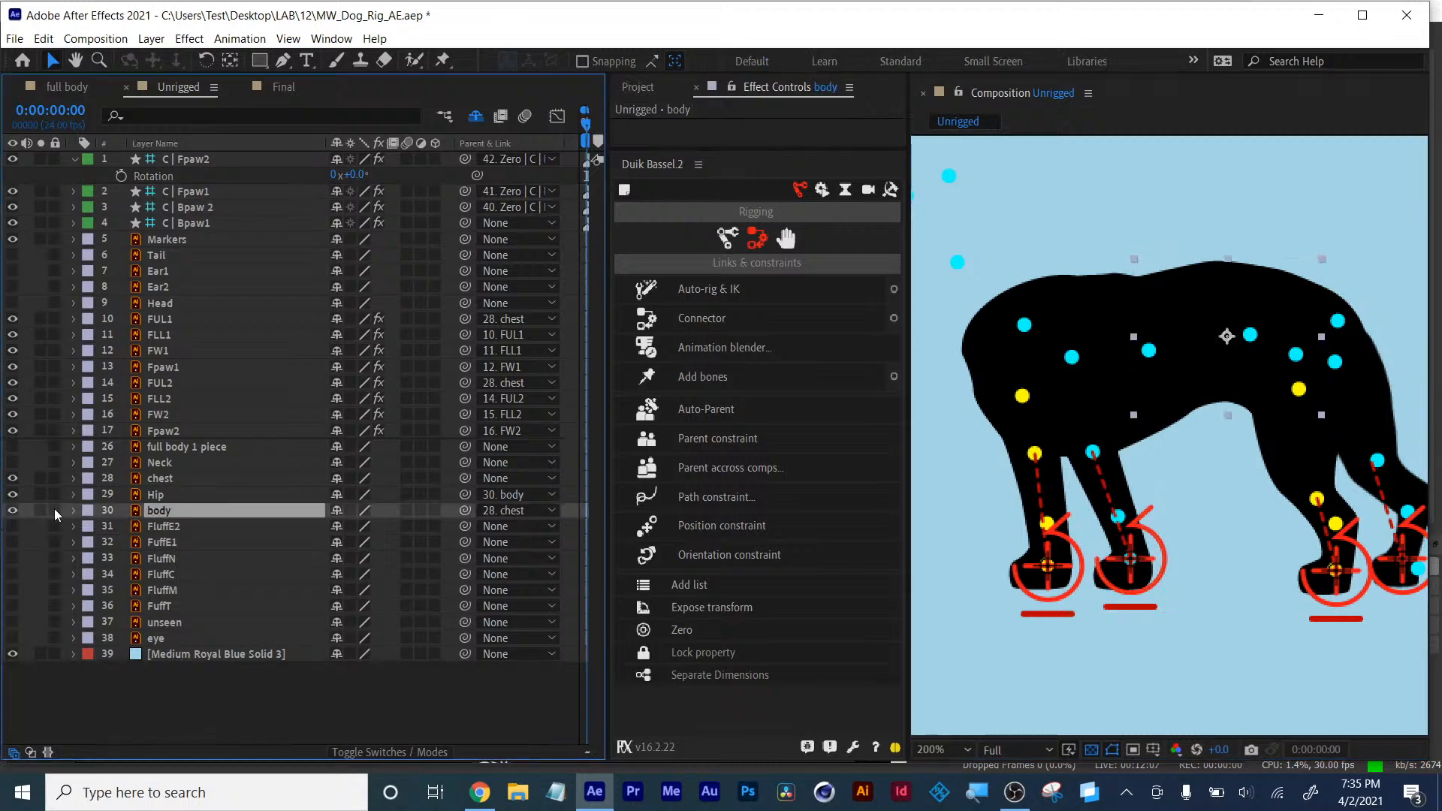
click(12, 510)
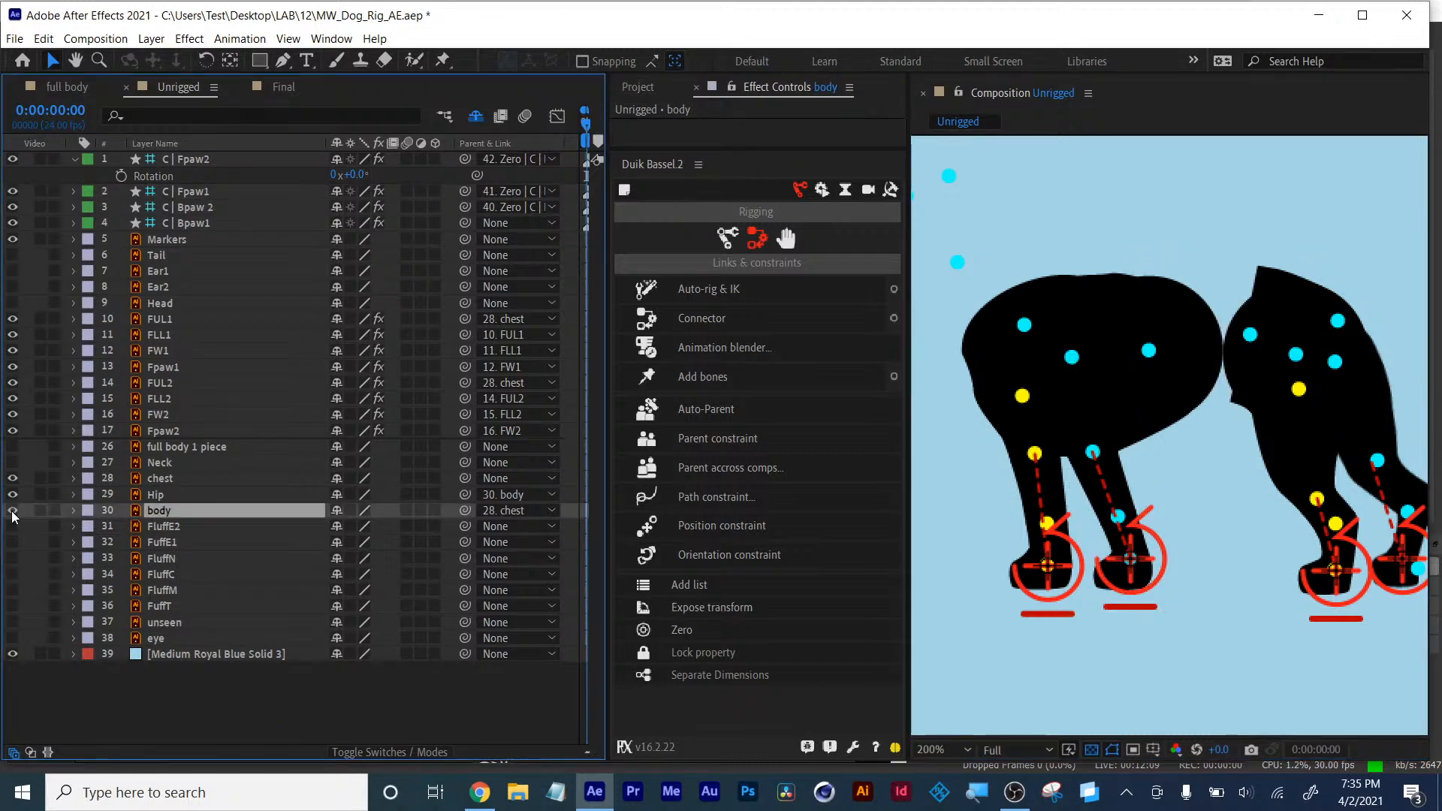
click(12, 511)
- Compare the Unrigged comp's rig with the controllers set up in the Final comp
click(1186, 328)
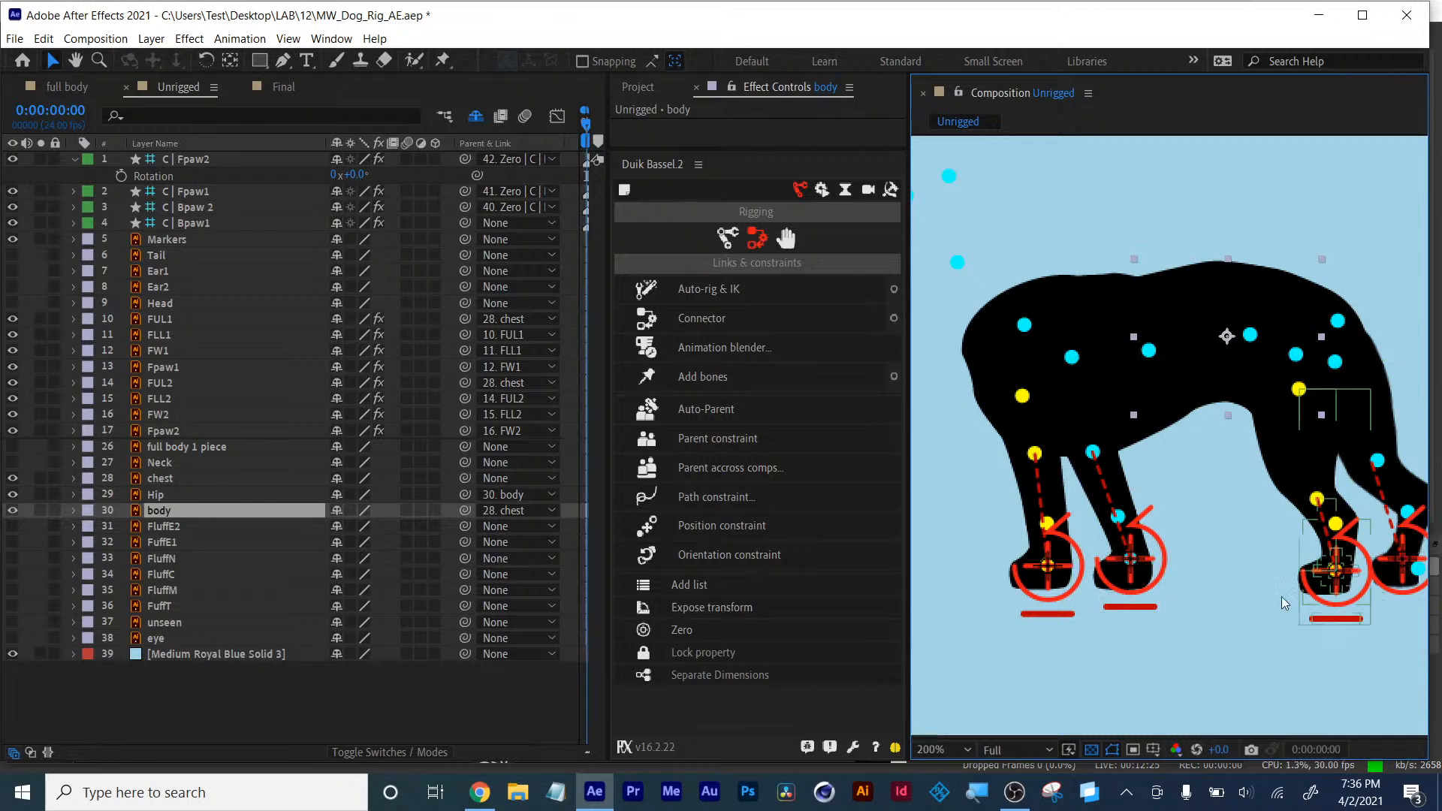
drag(1234, 589, 1129, 579)
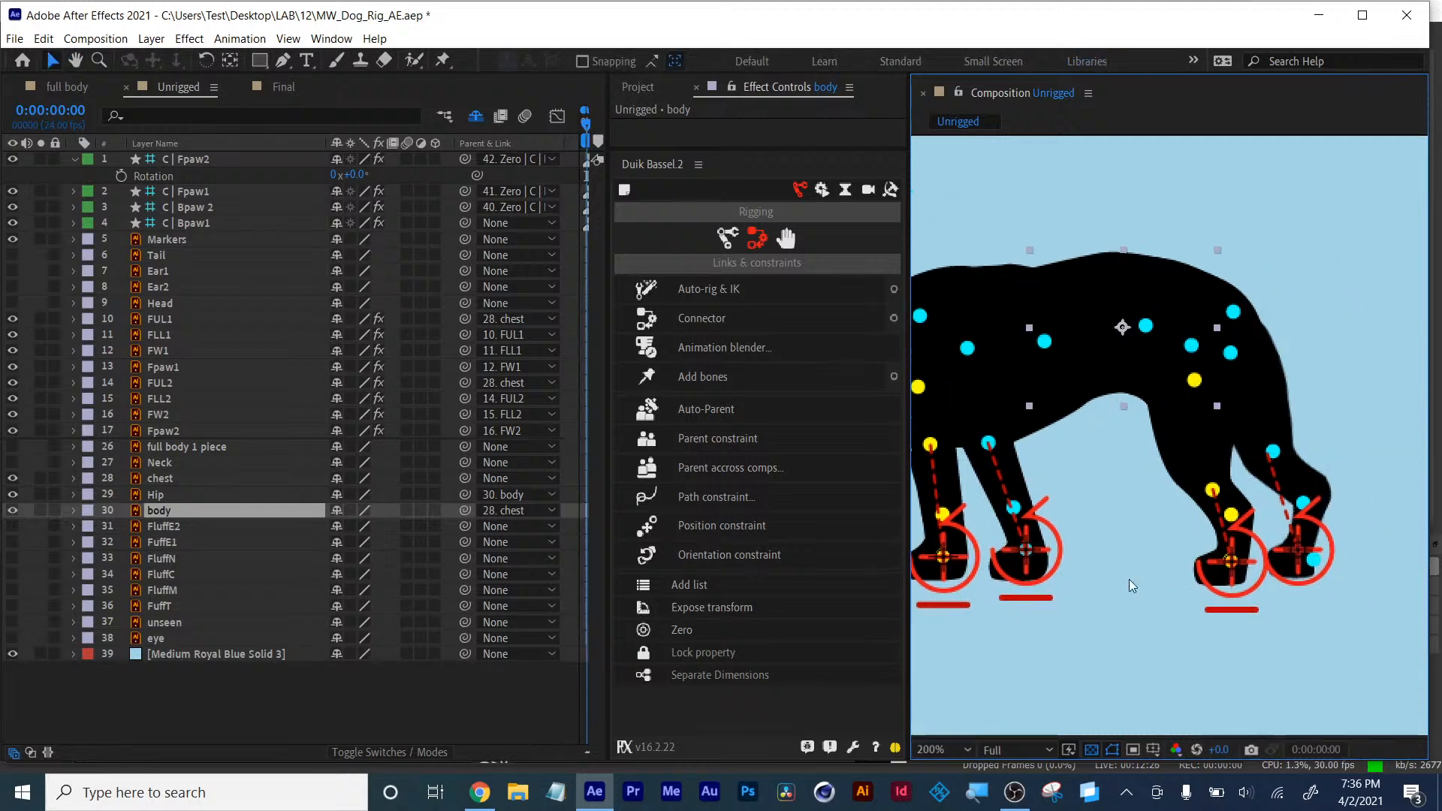
click(787, 239)
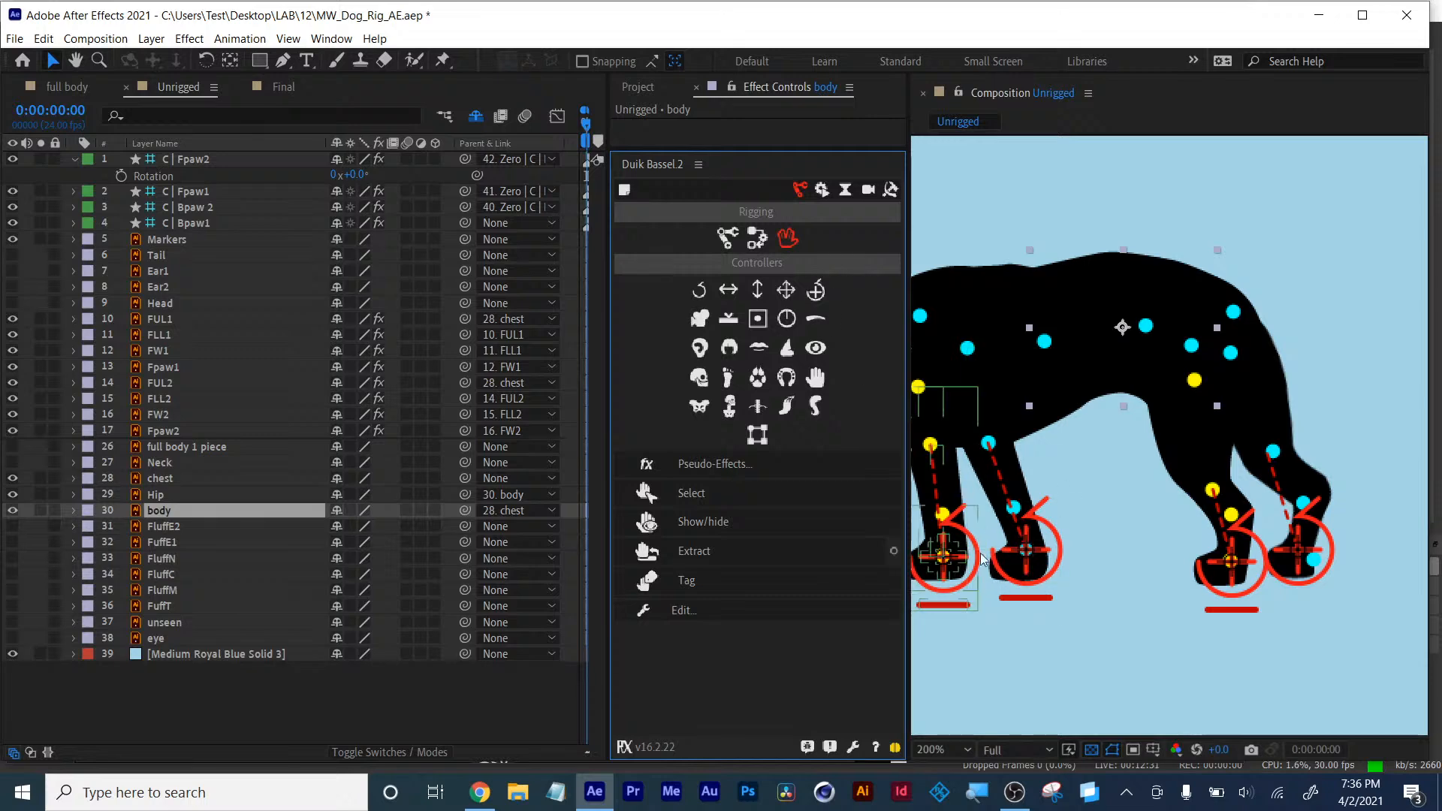
drag(1098, 570, 1212, 586)
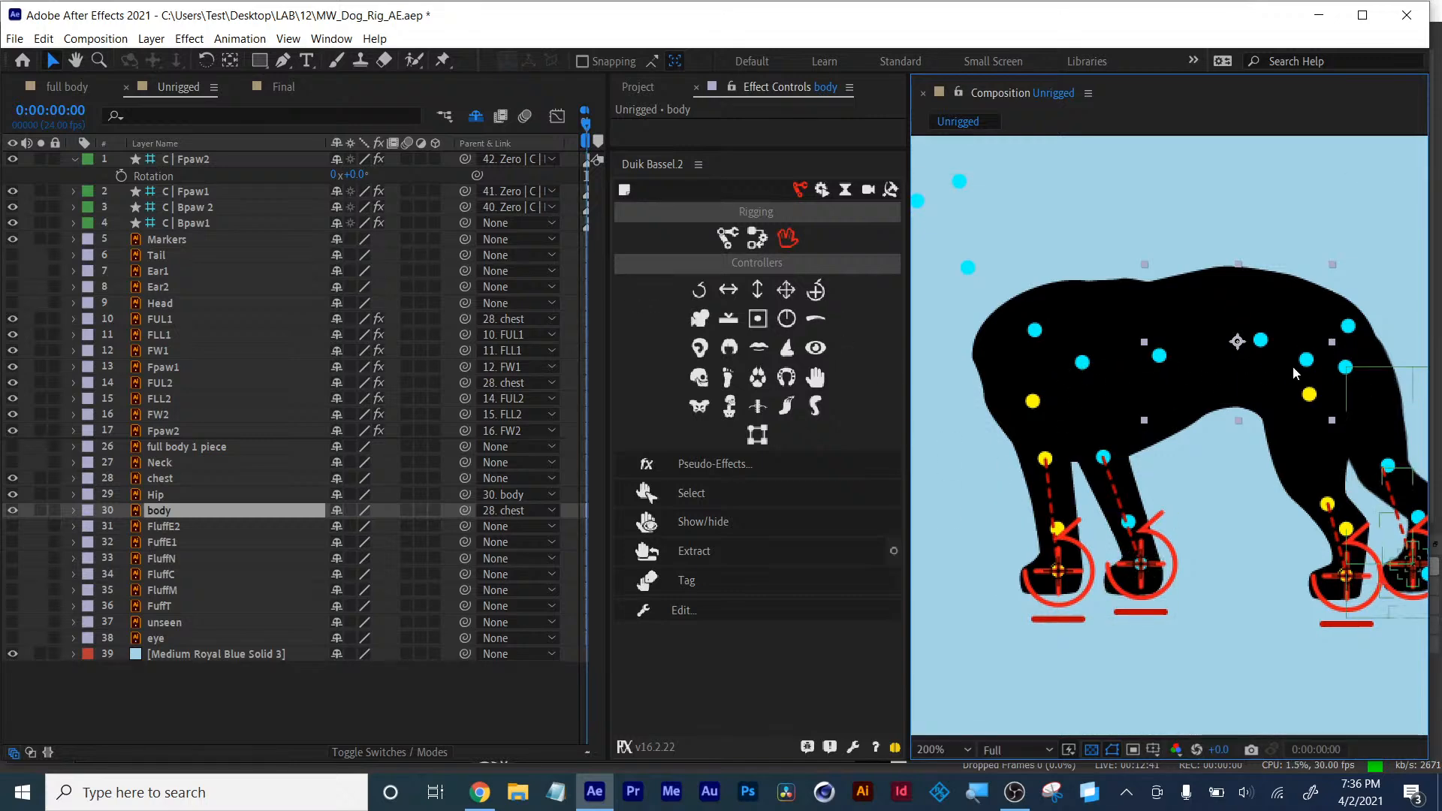
key(comma)
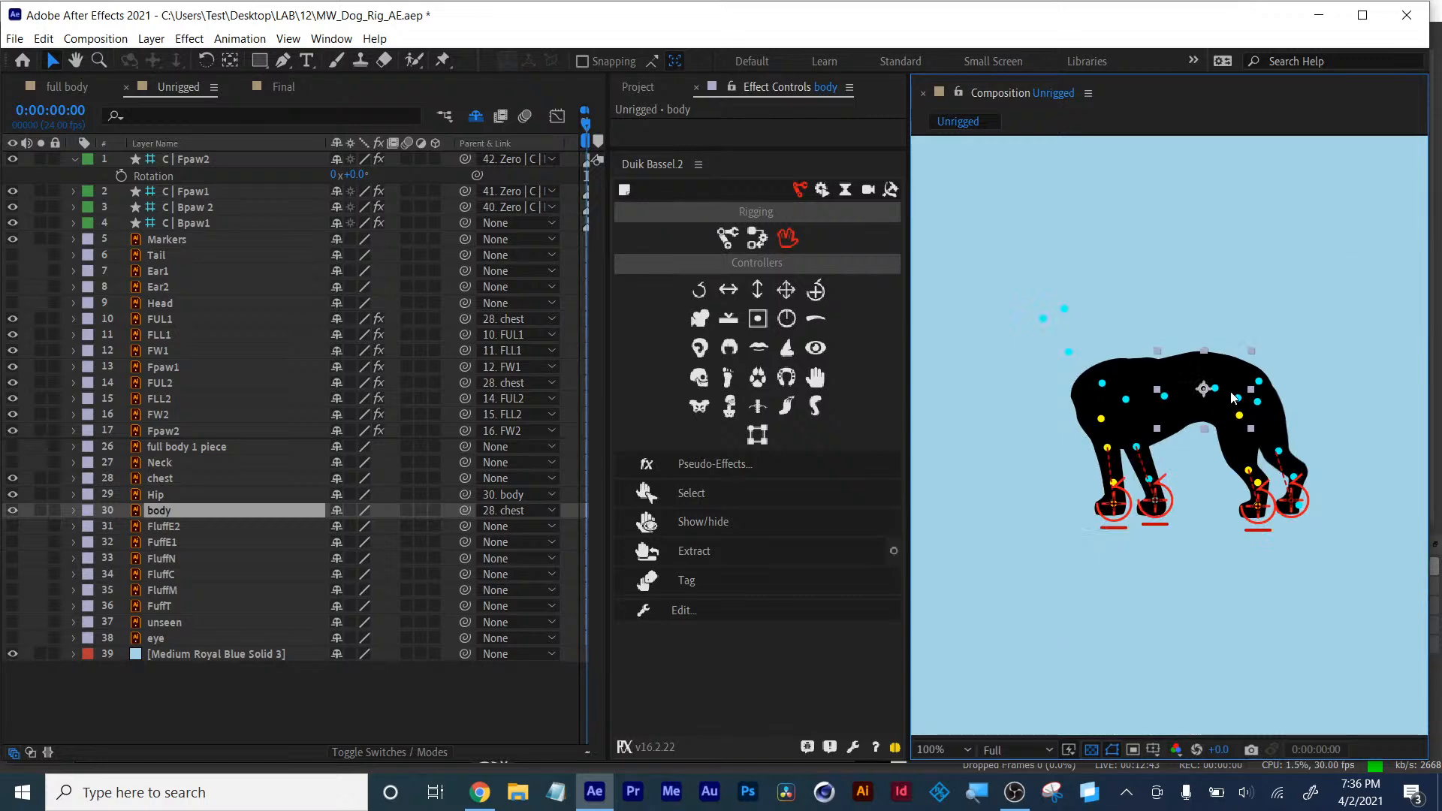
key(period)
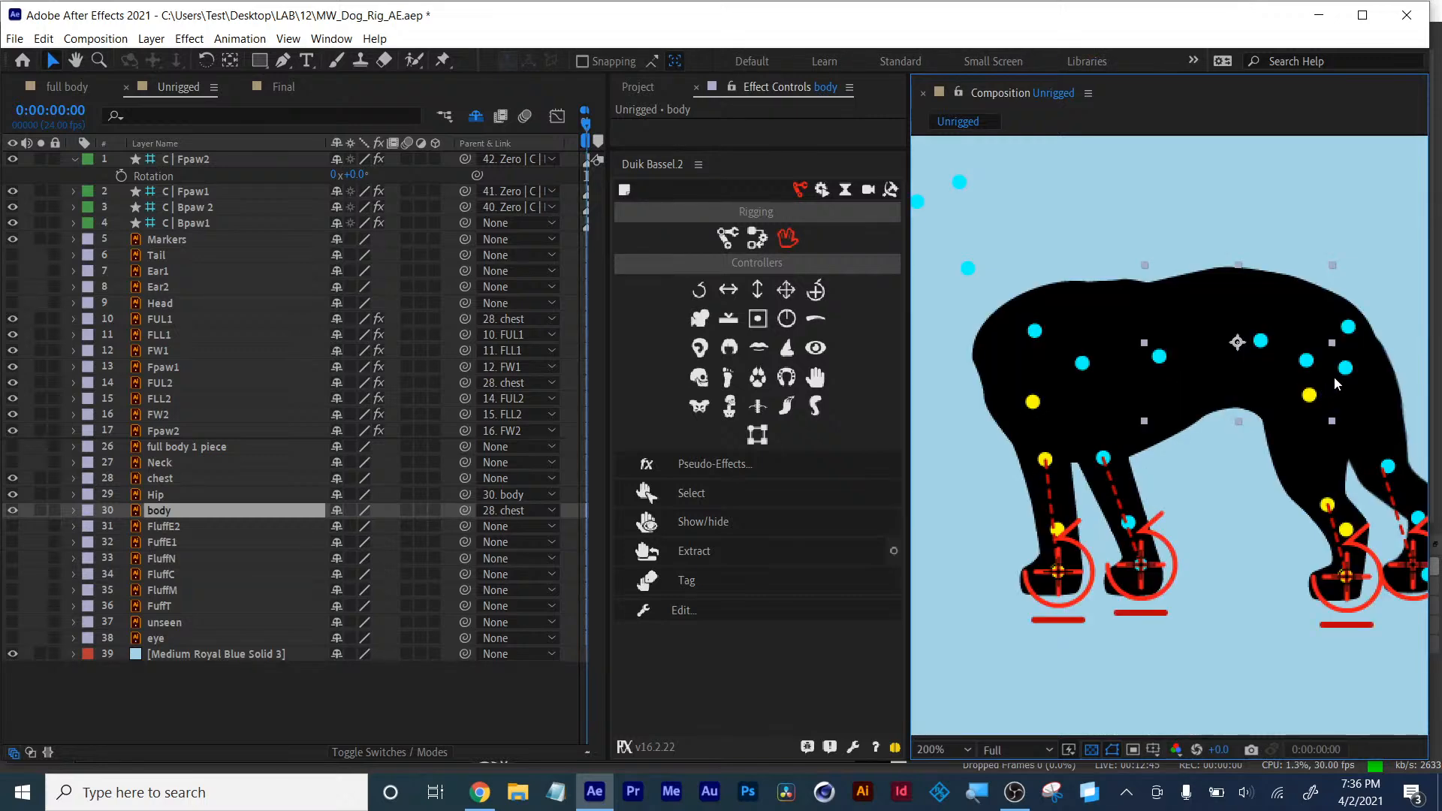
click(283, 87)
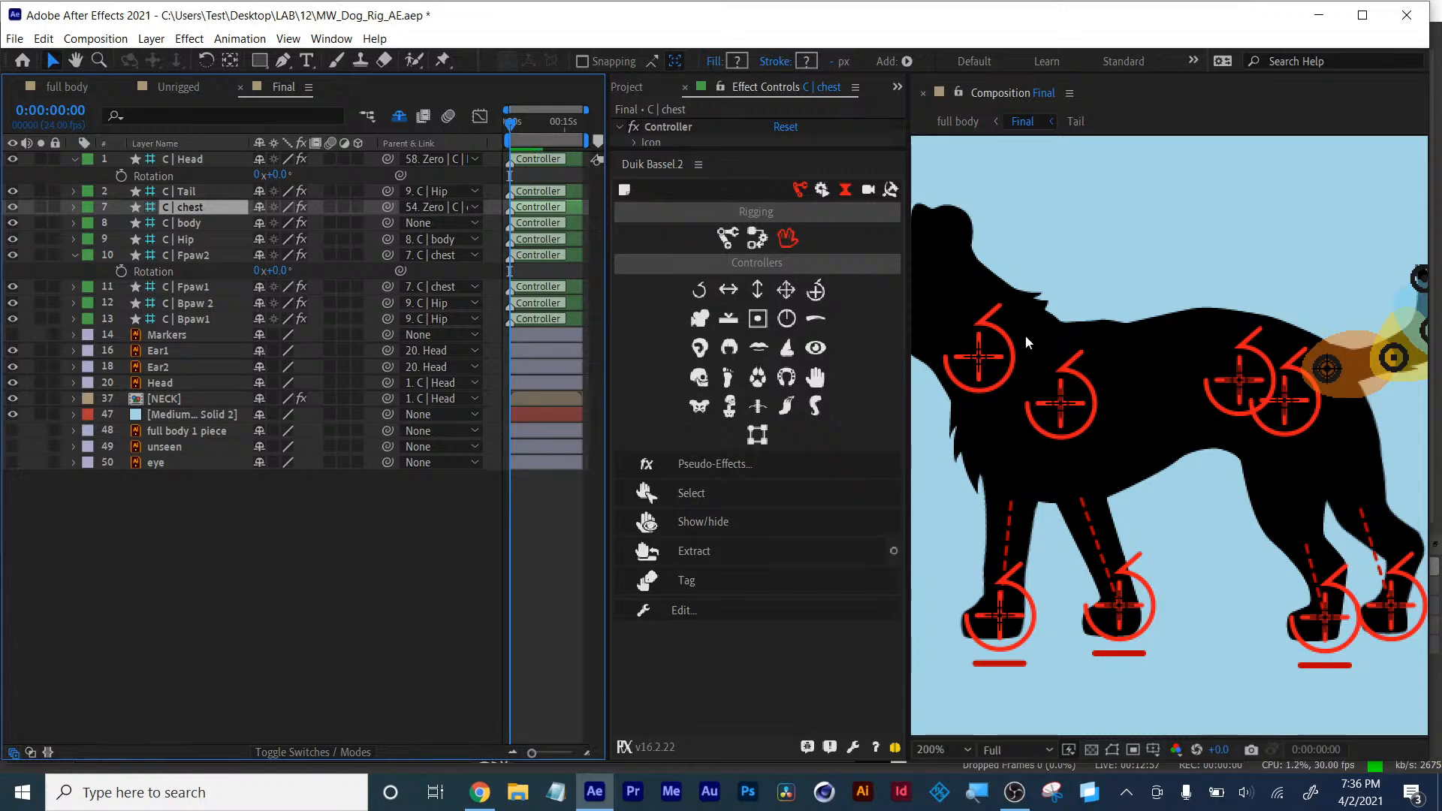
click(179, 87)
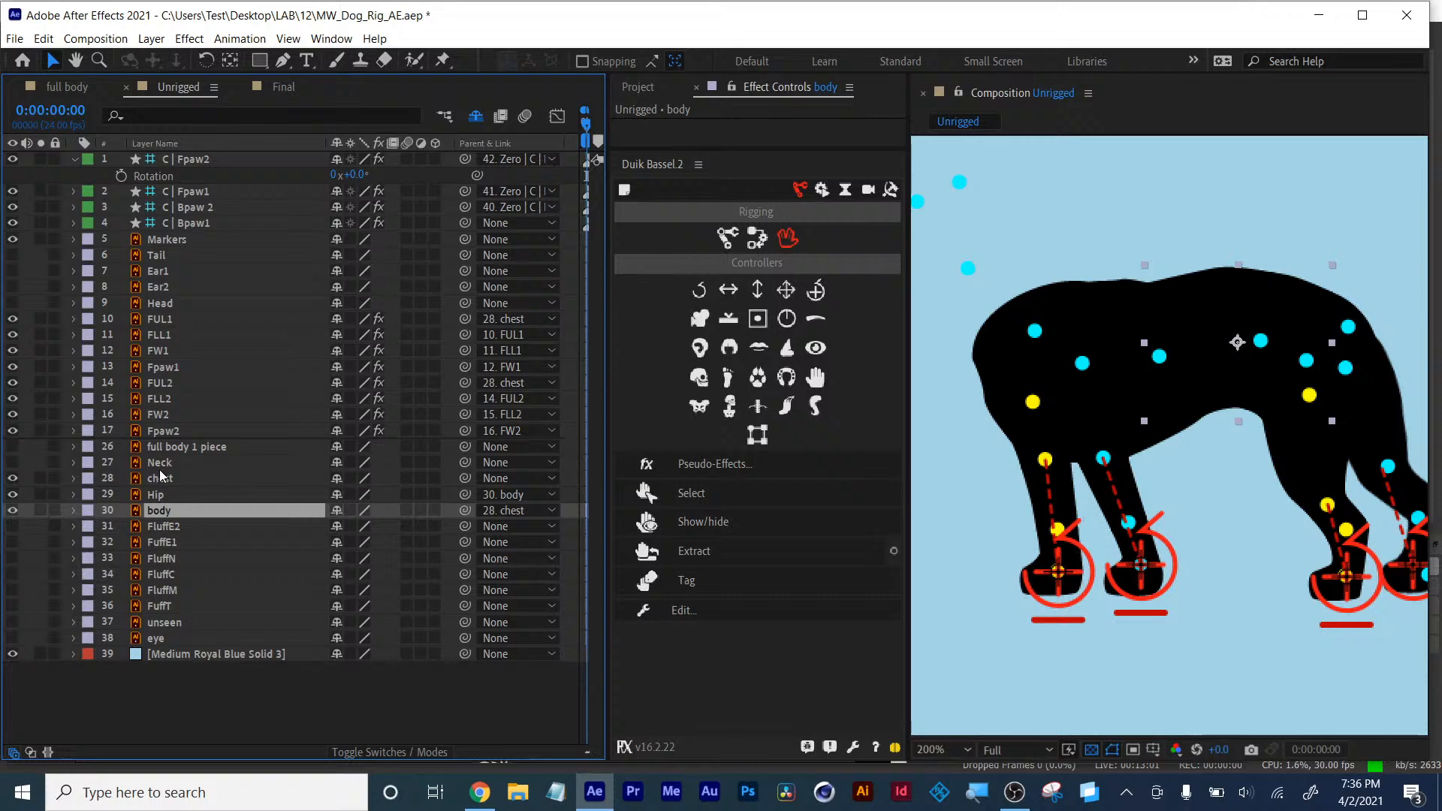
- Move the Hip layer's anchor point onto its hip joint and create a Duik controller for it
click(155, 495)
click(703, 522)
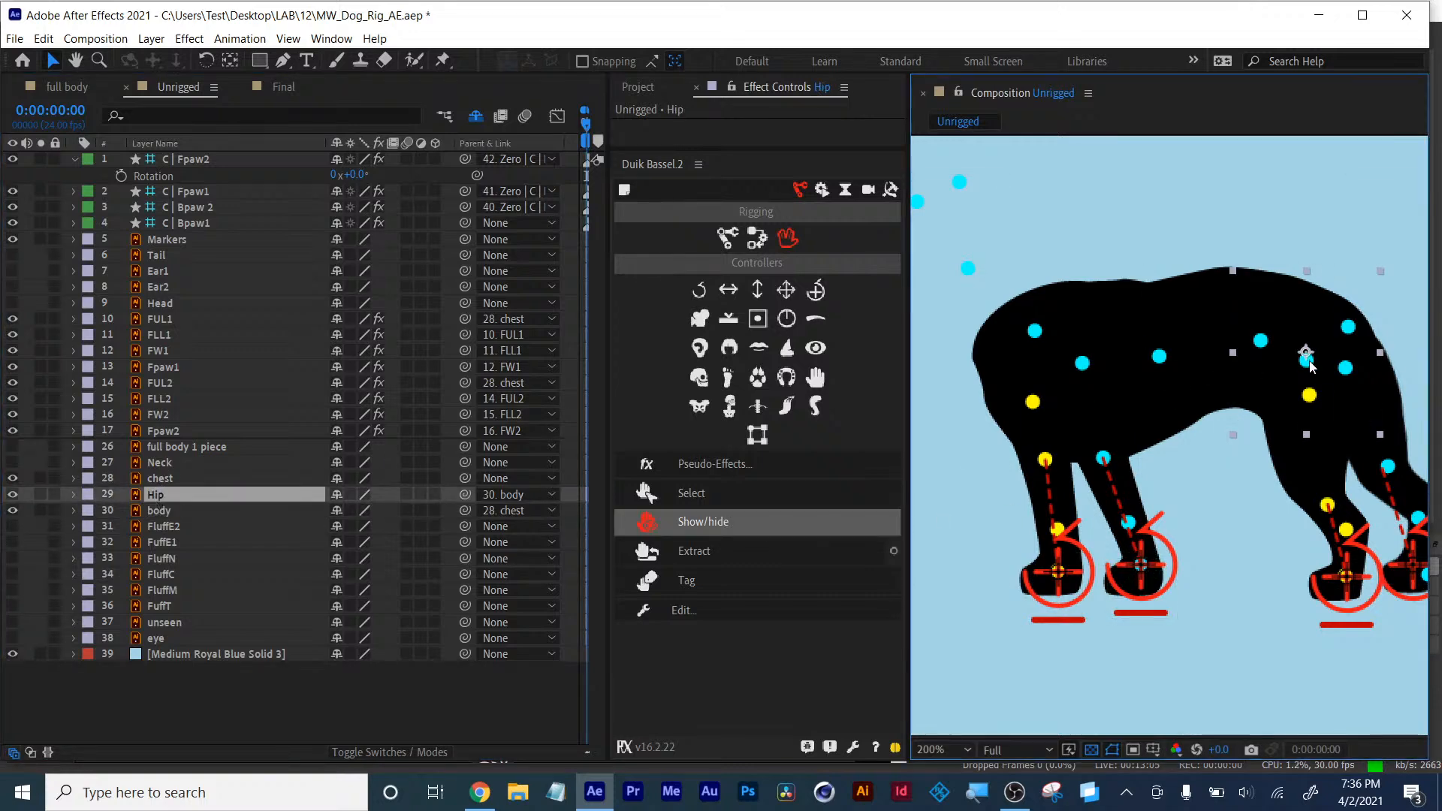
scroll(1309, 363, up, 2)
drag(1302, 368, 1035, 562)
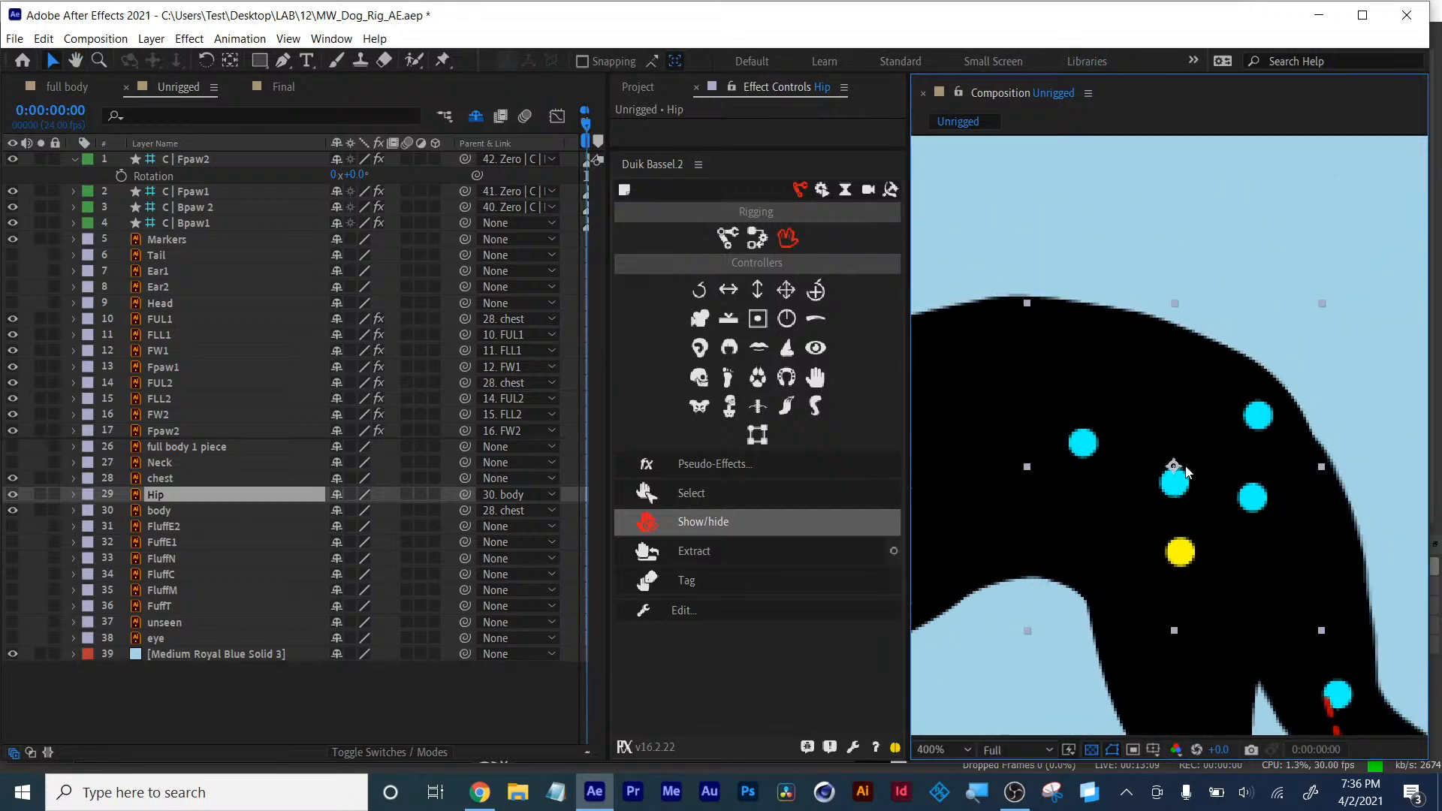
click(230, 60)
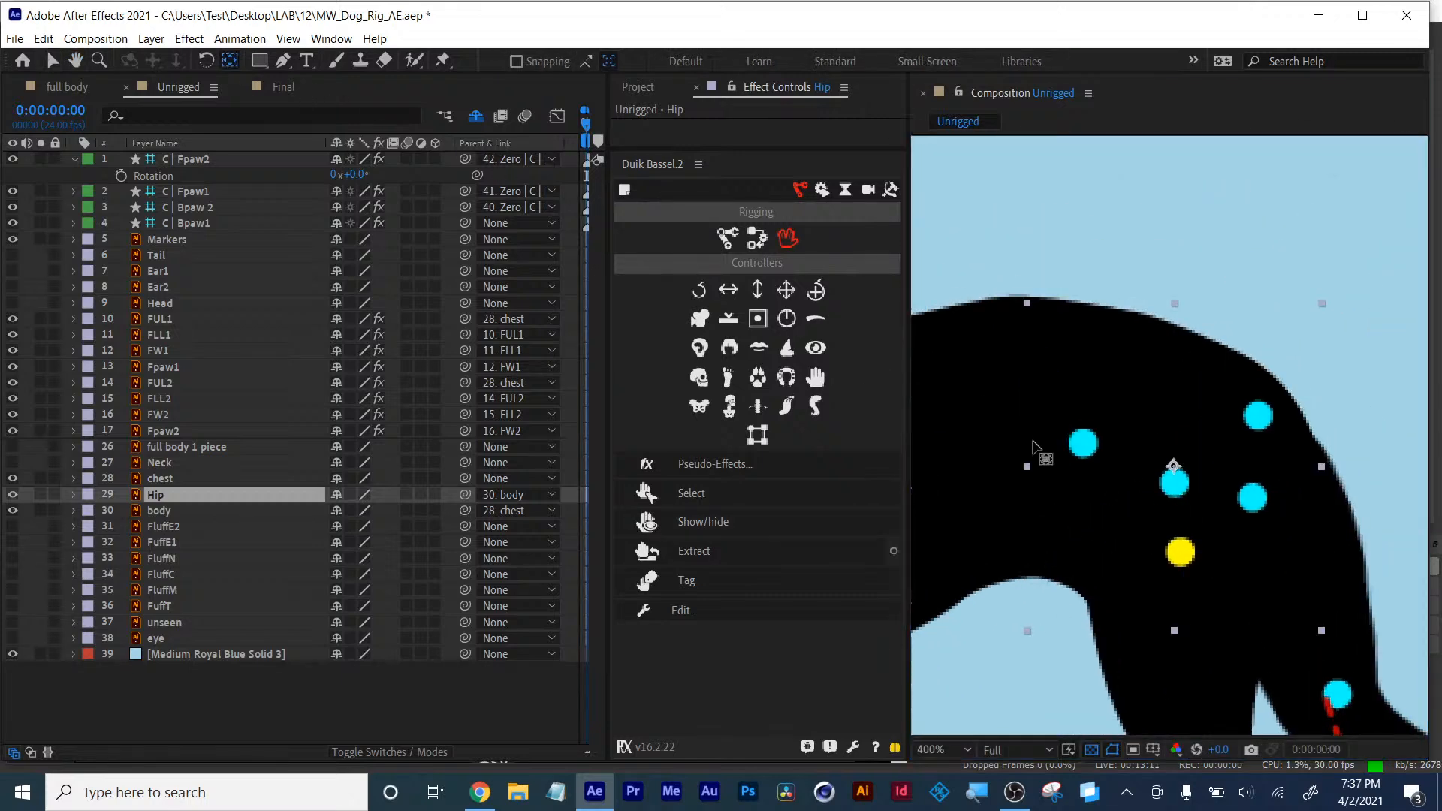
drag(1174, 467, 1174, 484)
click(159, 496)
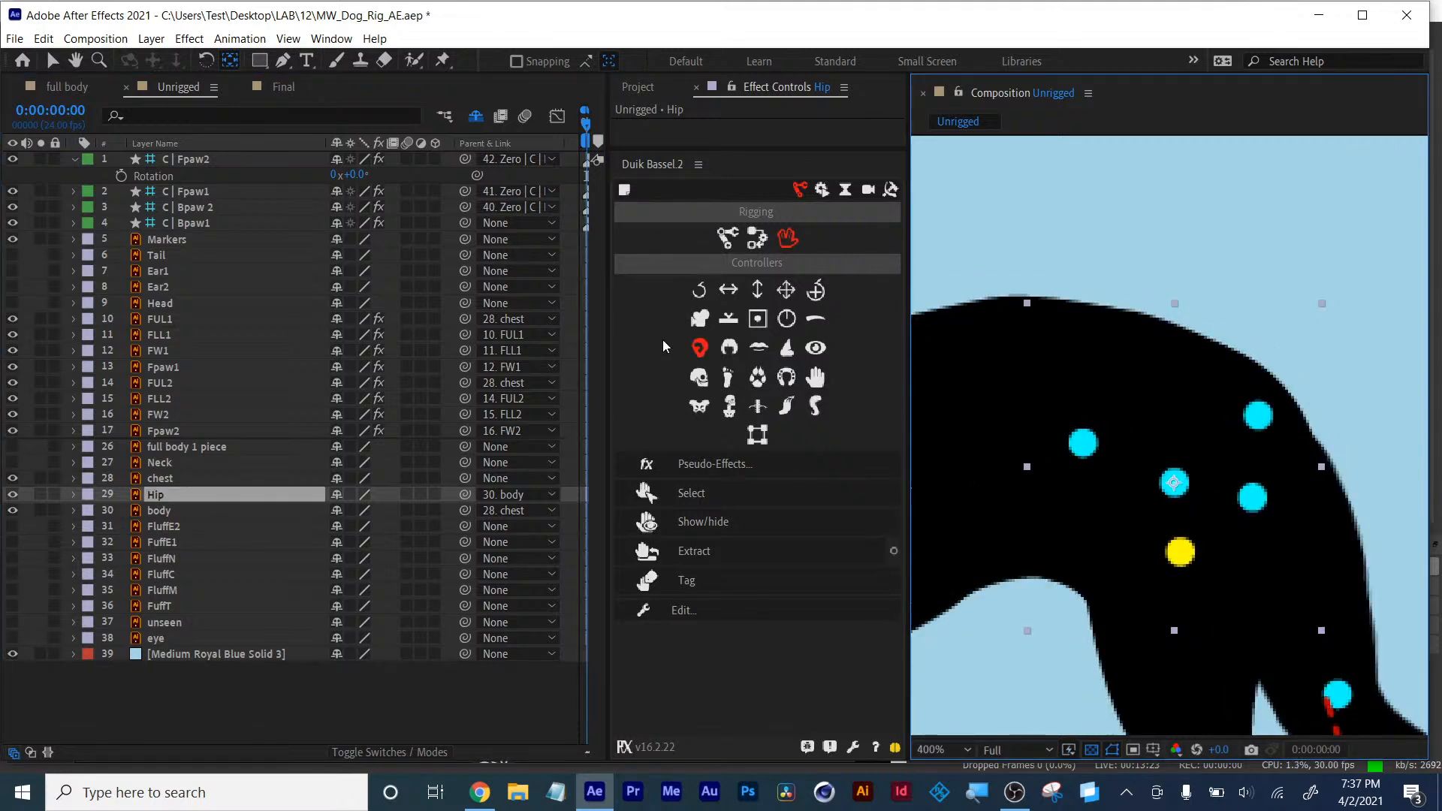
key(v)
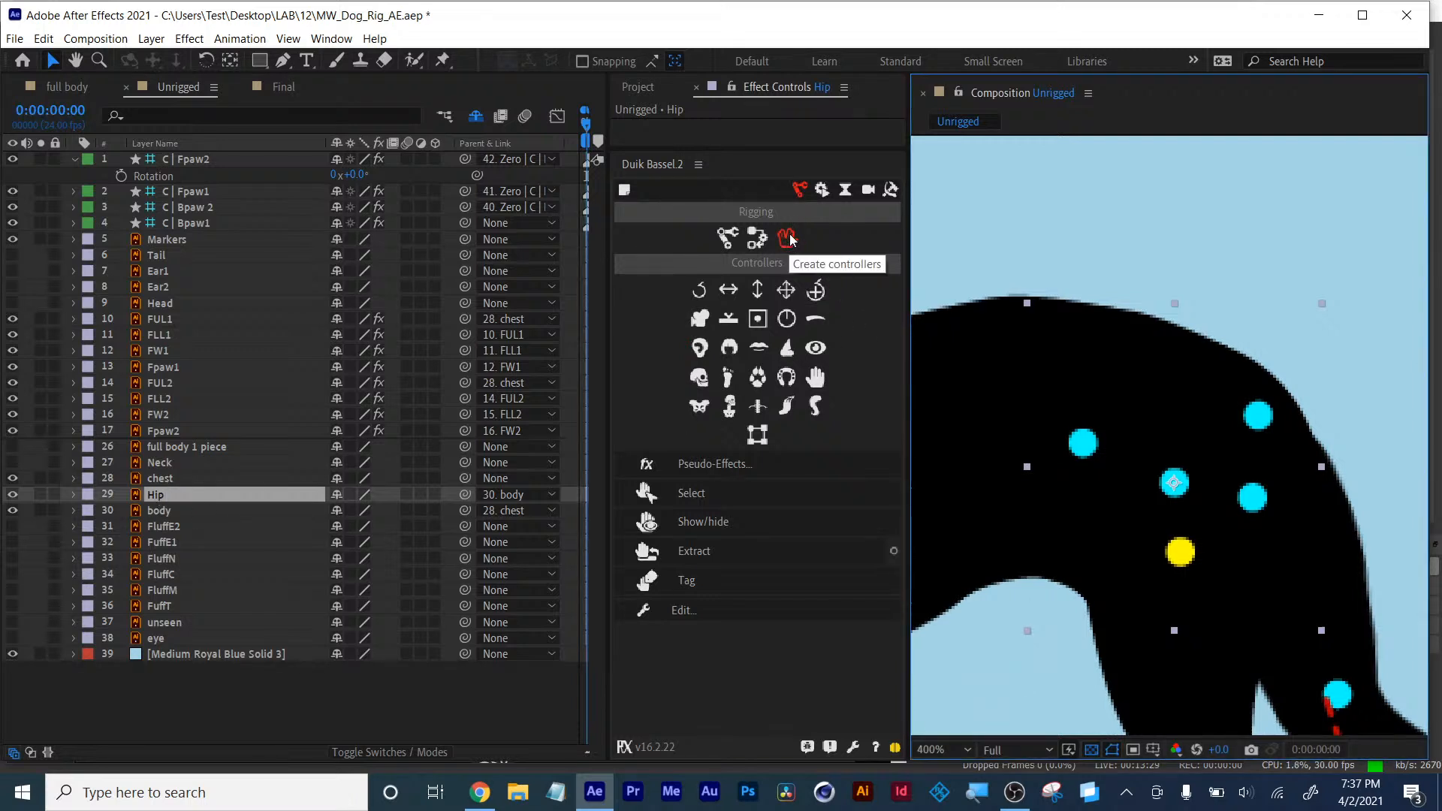
click(819, 292)
click(817, 291)
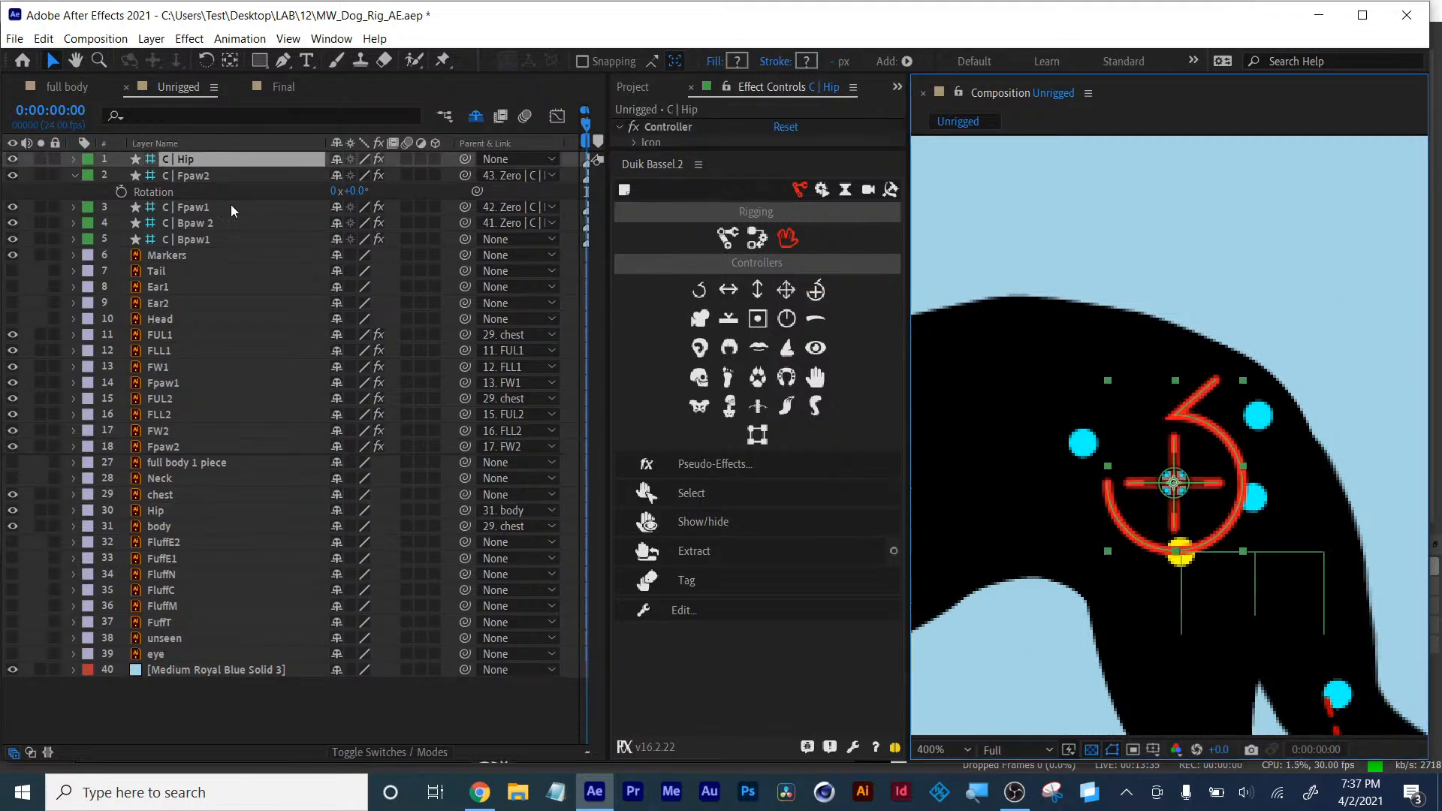
- Parent the Bpaw1 and Bpaw 2 controllers to the C | Hip controller
click(185, 160)
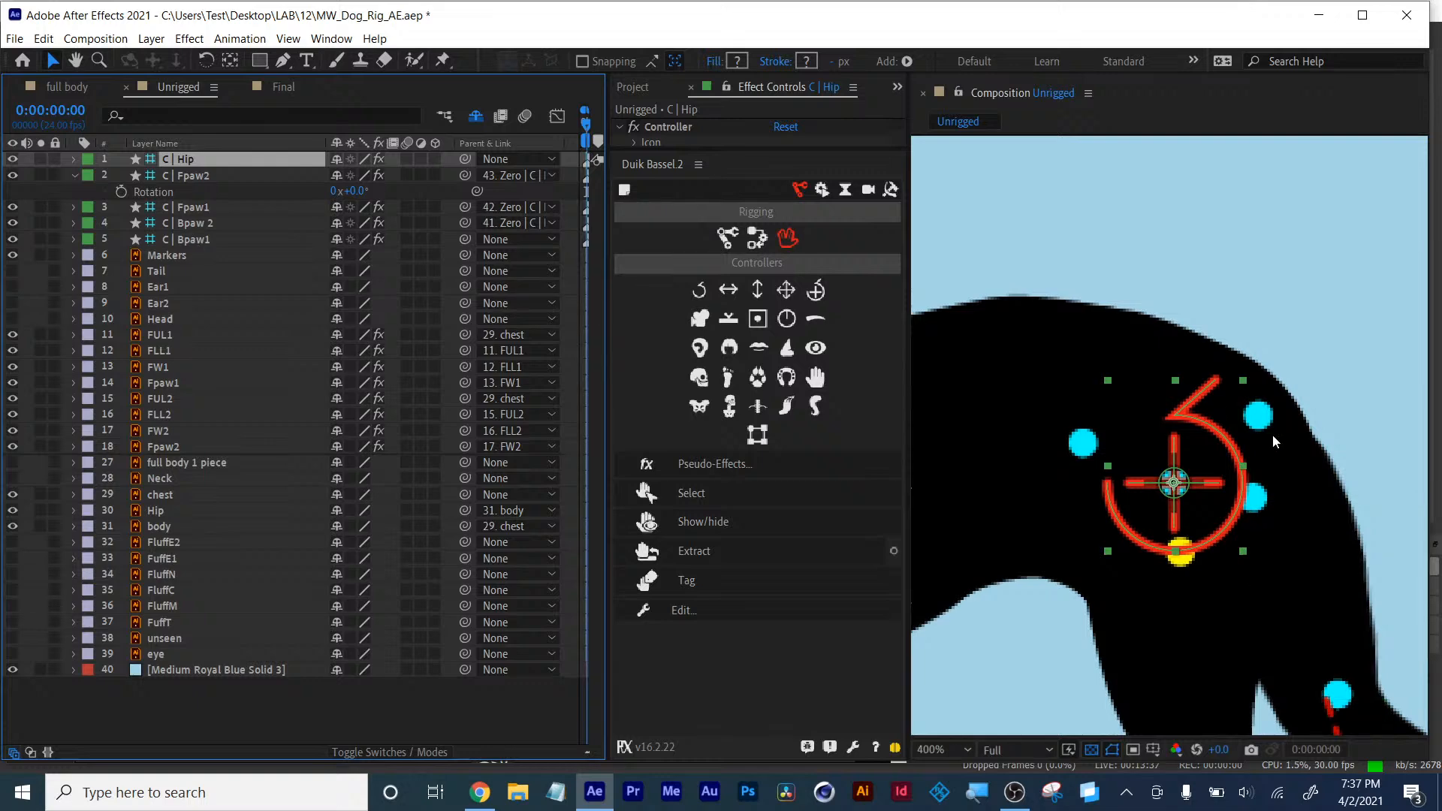
scroll(1270, 465, down, 2)
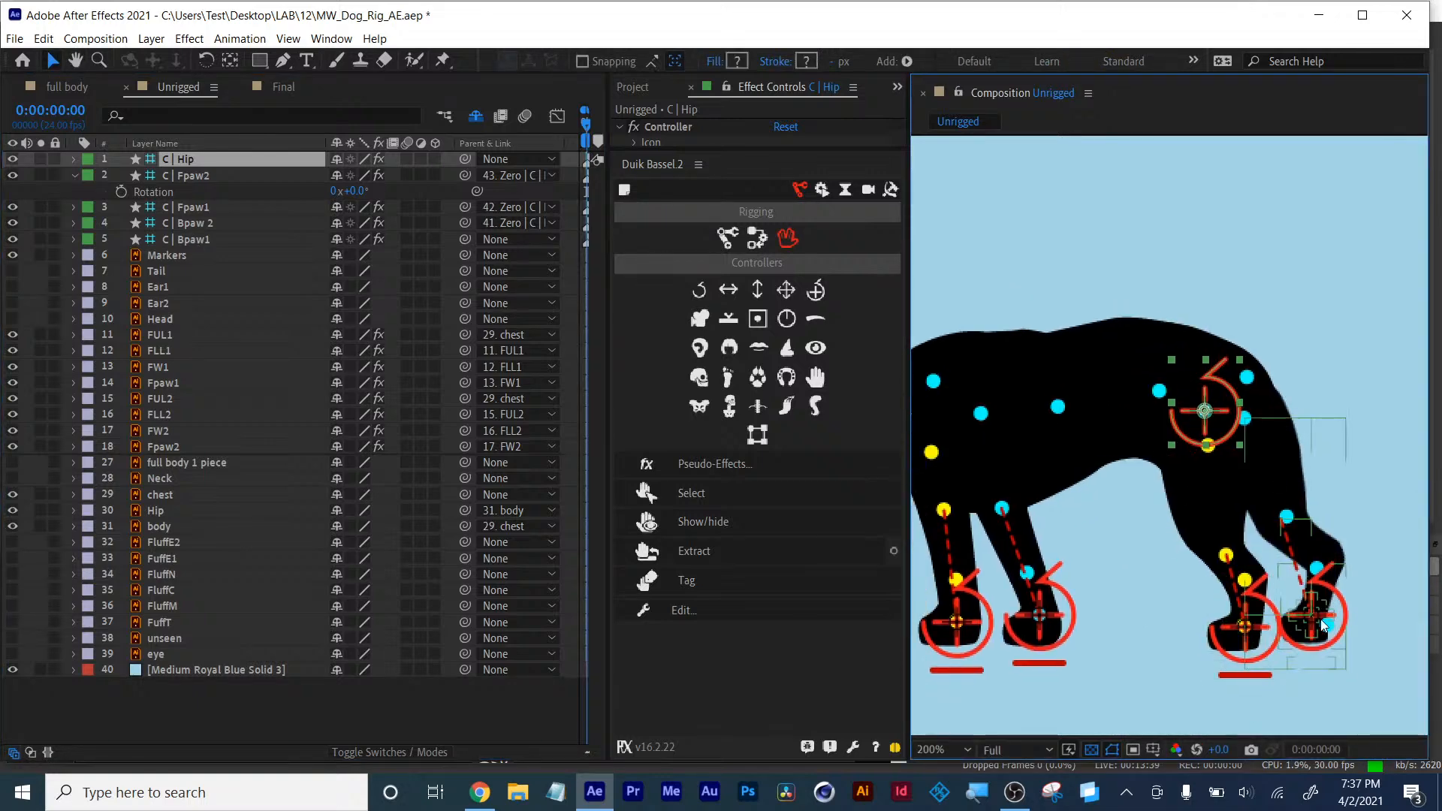
click(1311, 616)
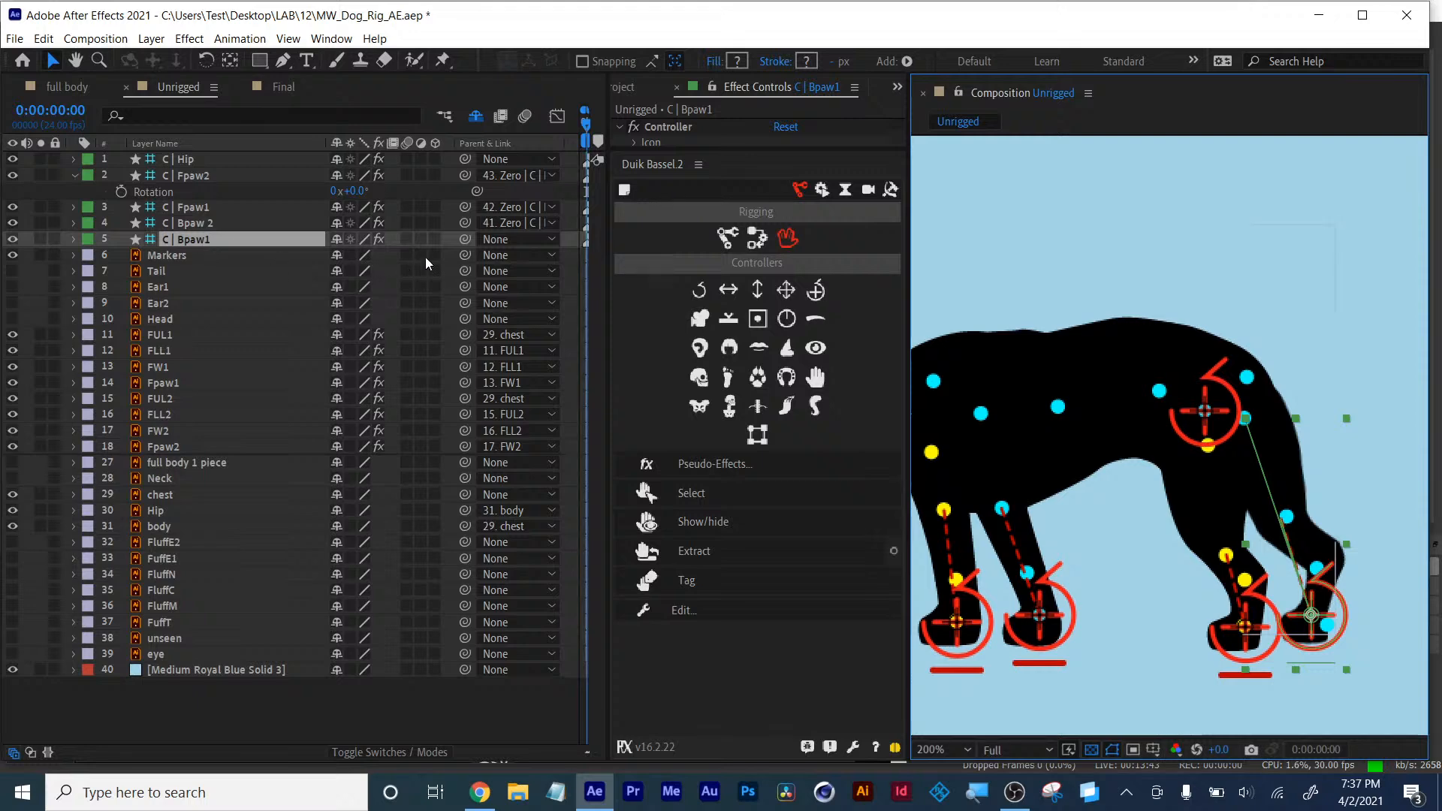
drag(465, 241, 178, 167)
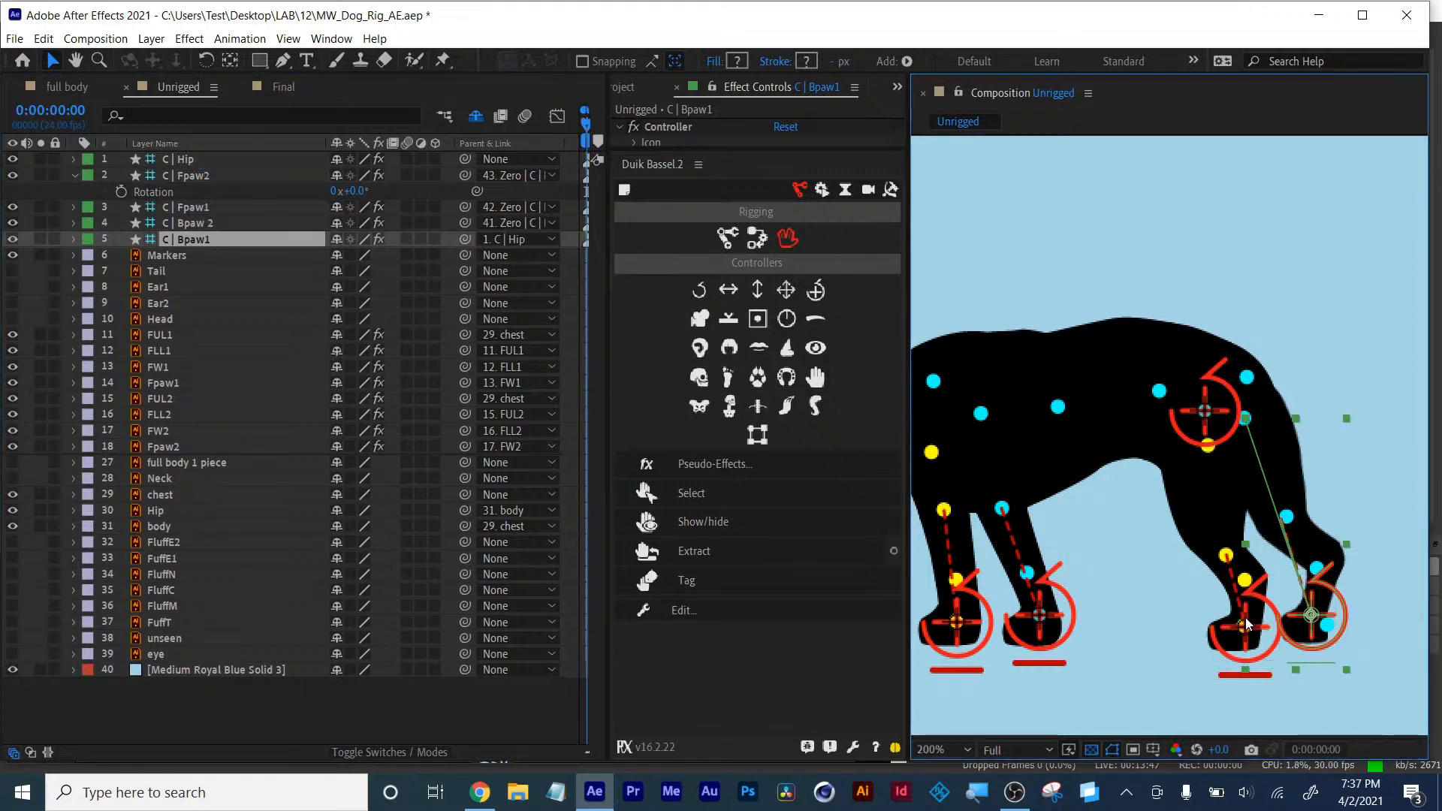
click(202, 227)
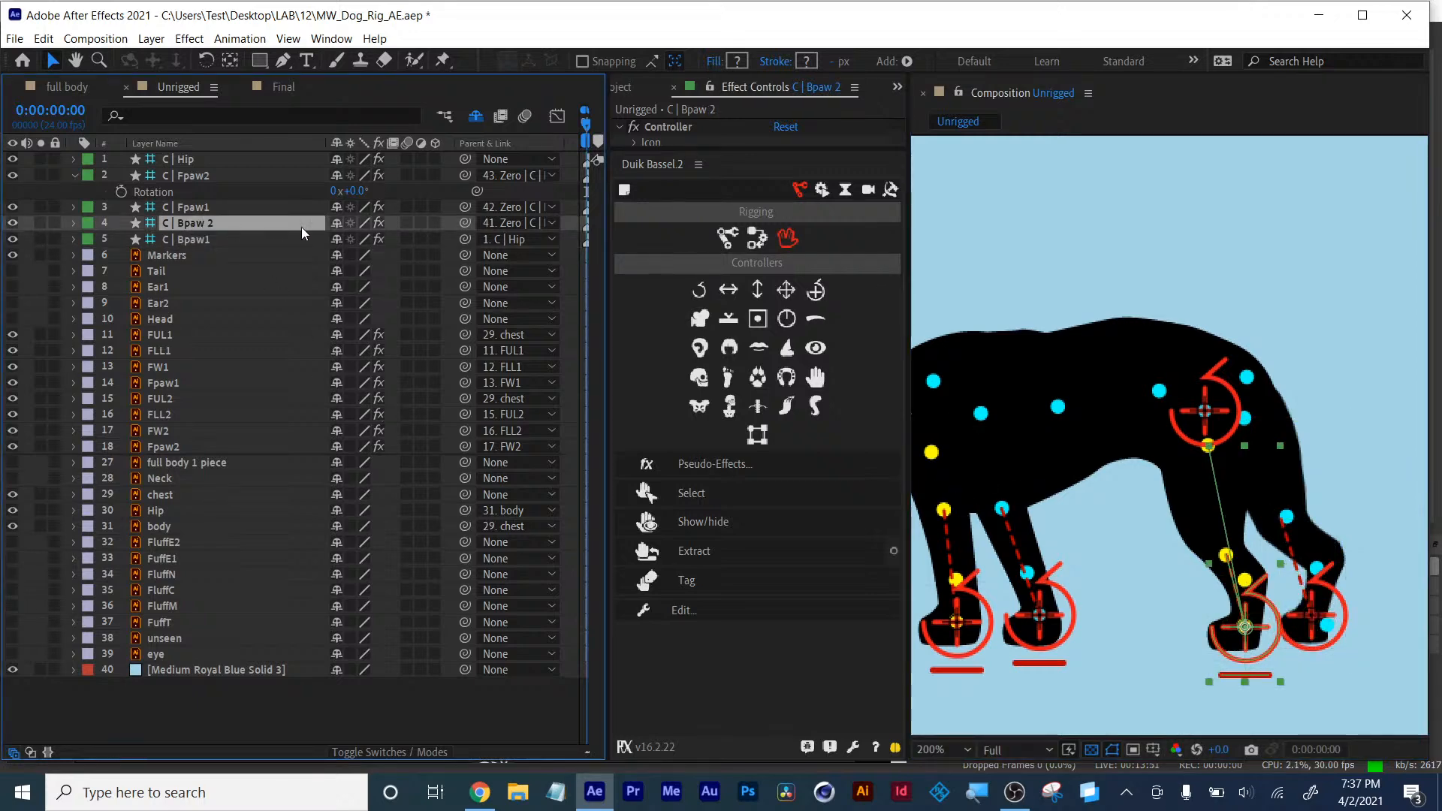
drag(466, 223, 179, 164)
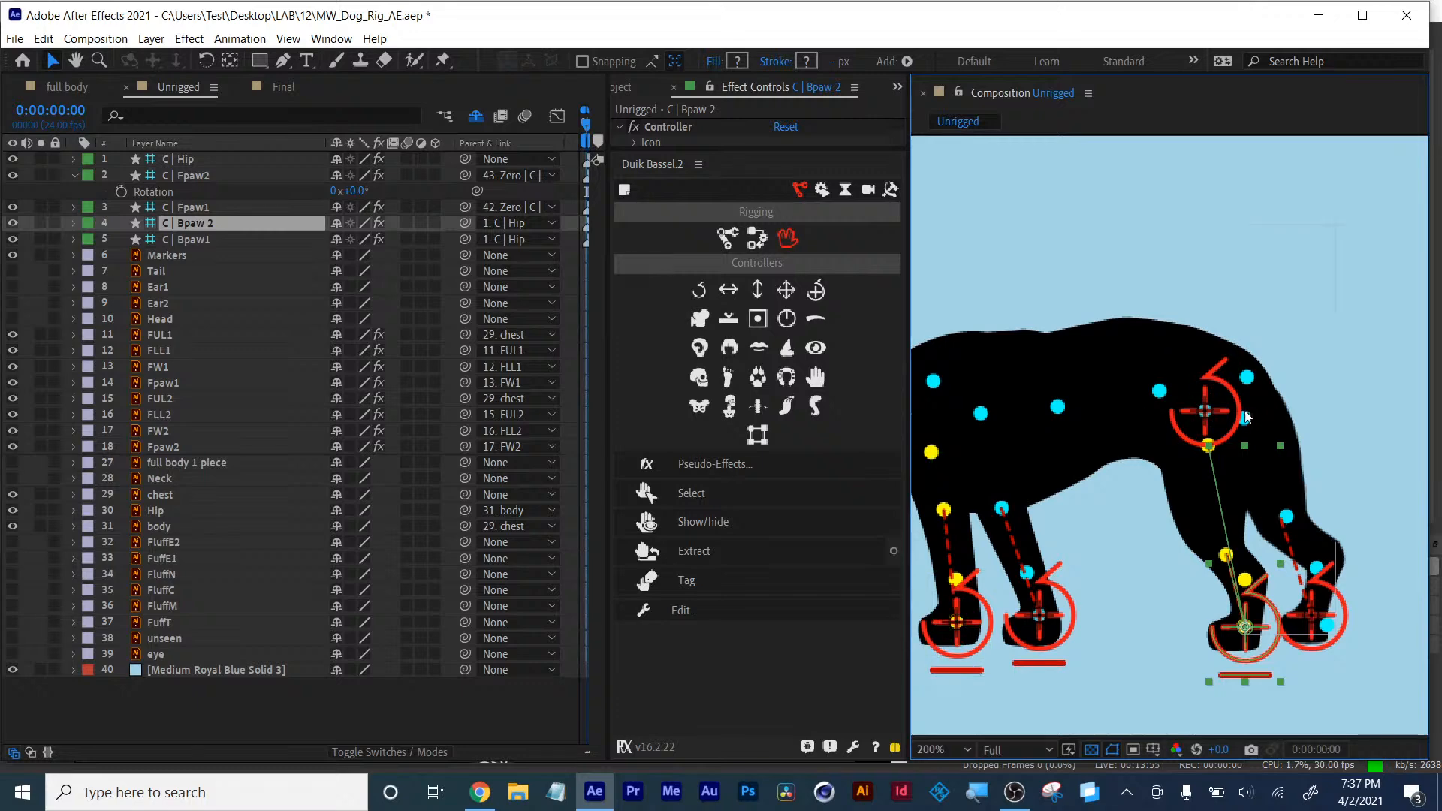
- Test rotating the C | Hip controller, then undo the rotation
click(1204, 409)
mouse_move(1204, 409)
mouse_down()
mouse_move(1199, 387)
mouse_move(1139, 351)
mouse_move(1129, 377)
mouse_move(1178, 410)
mouse_move(1183, 396)
mouse_up()
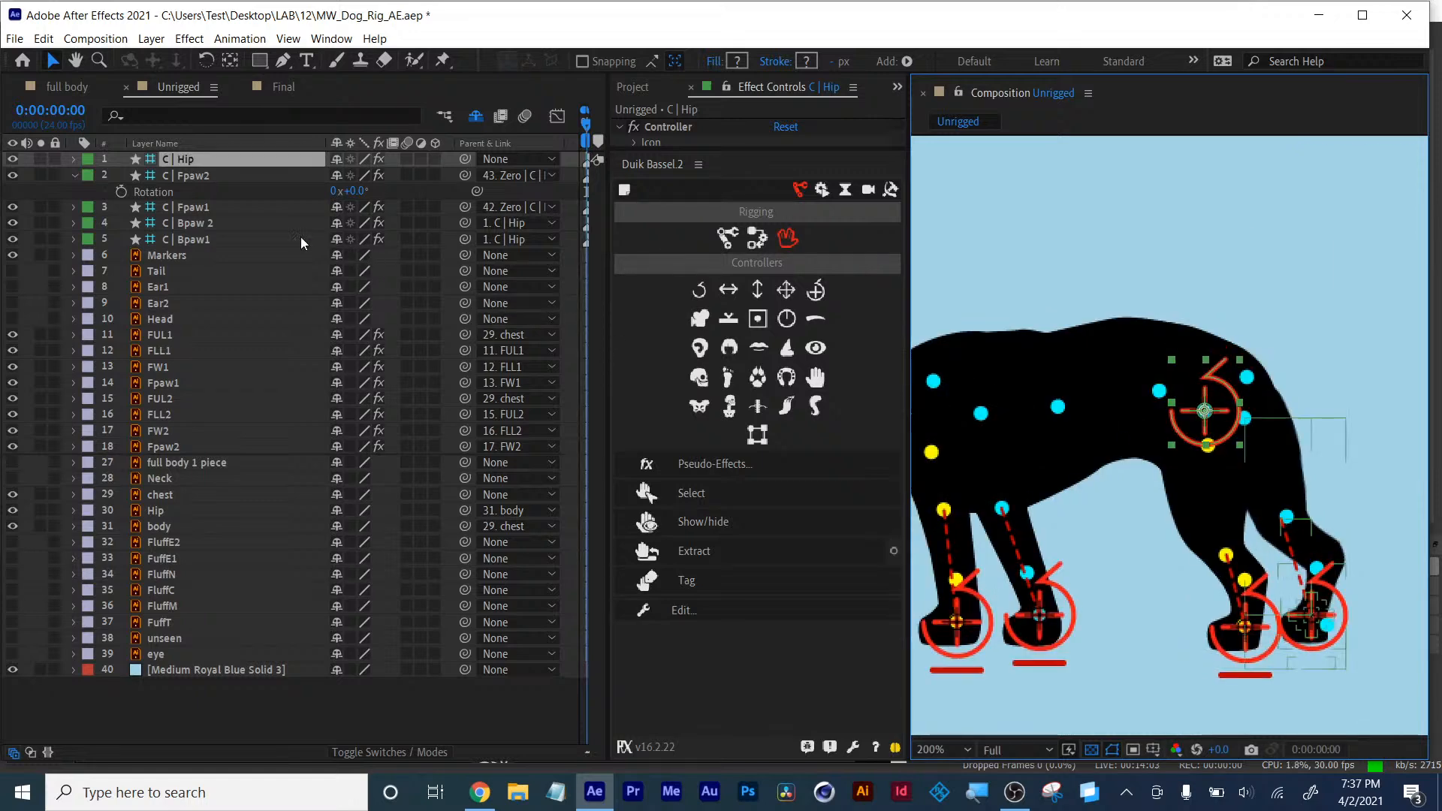
key(r)
drag(353, 174, 404, 173)
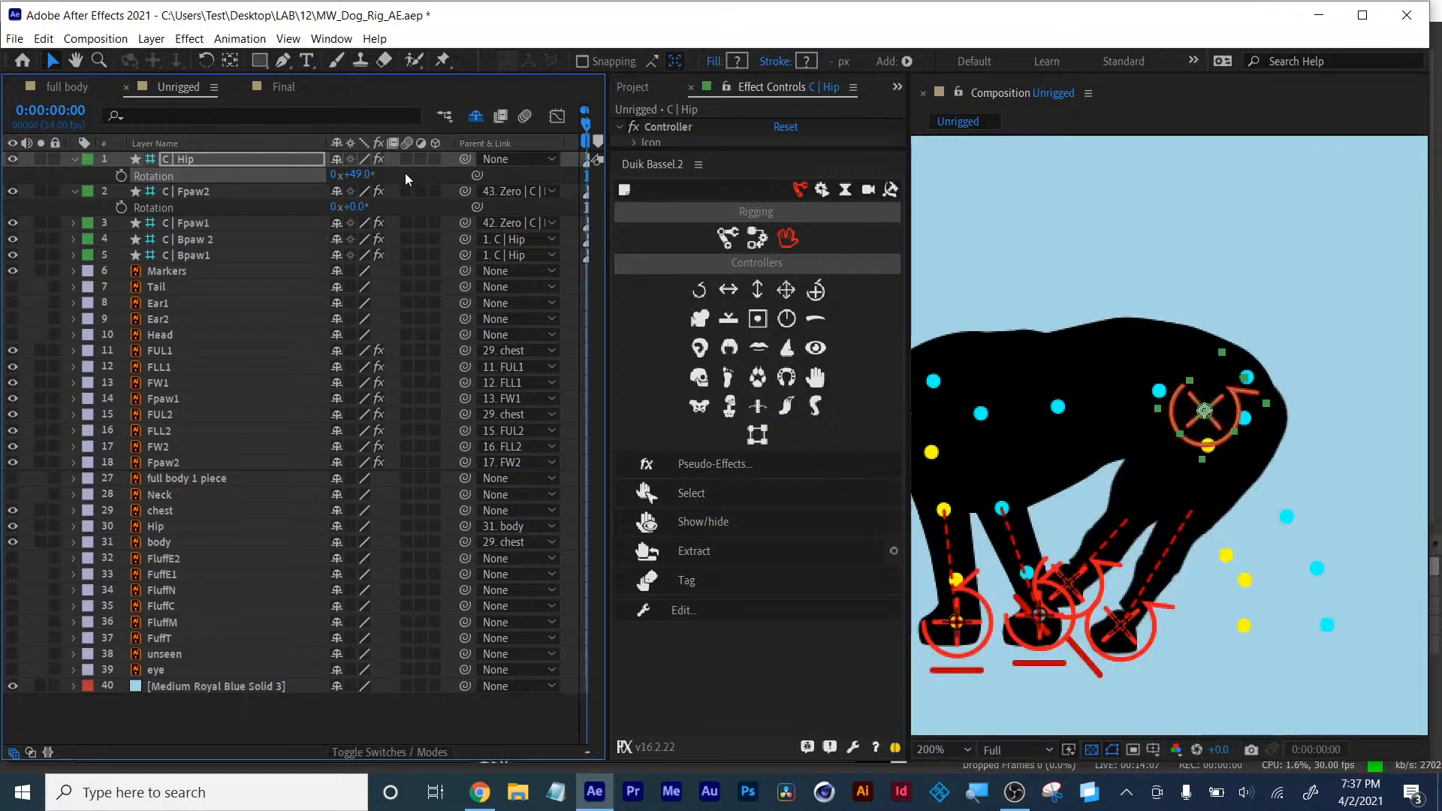
key(ctrl+z)
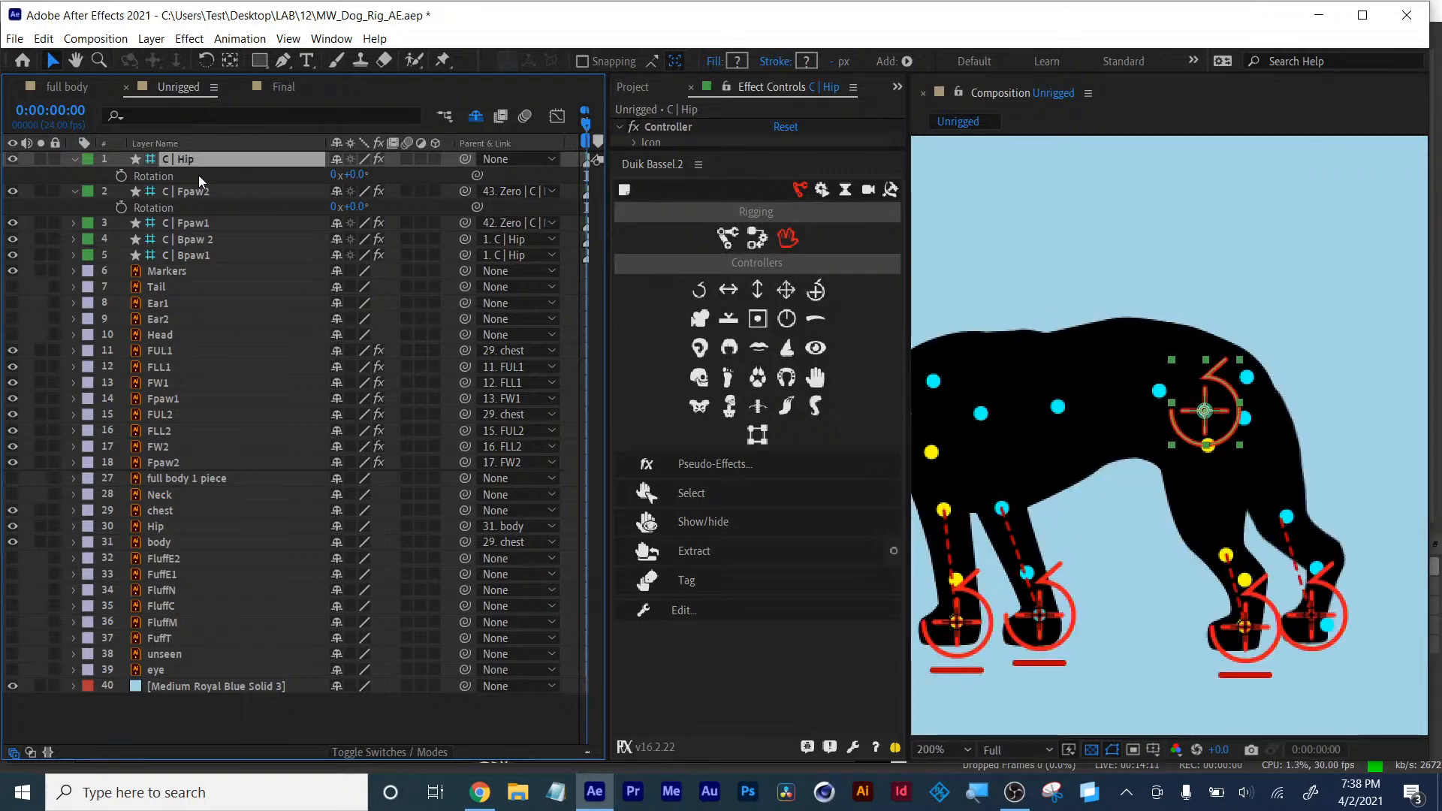
- Zero the C | Hip controller's transform with Duik, then test its position and undo the move
key(p)
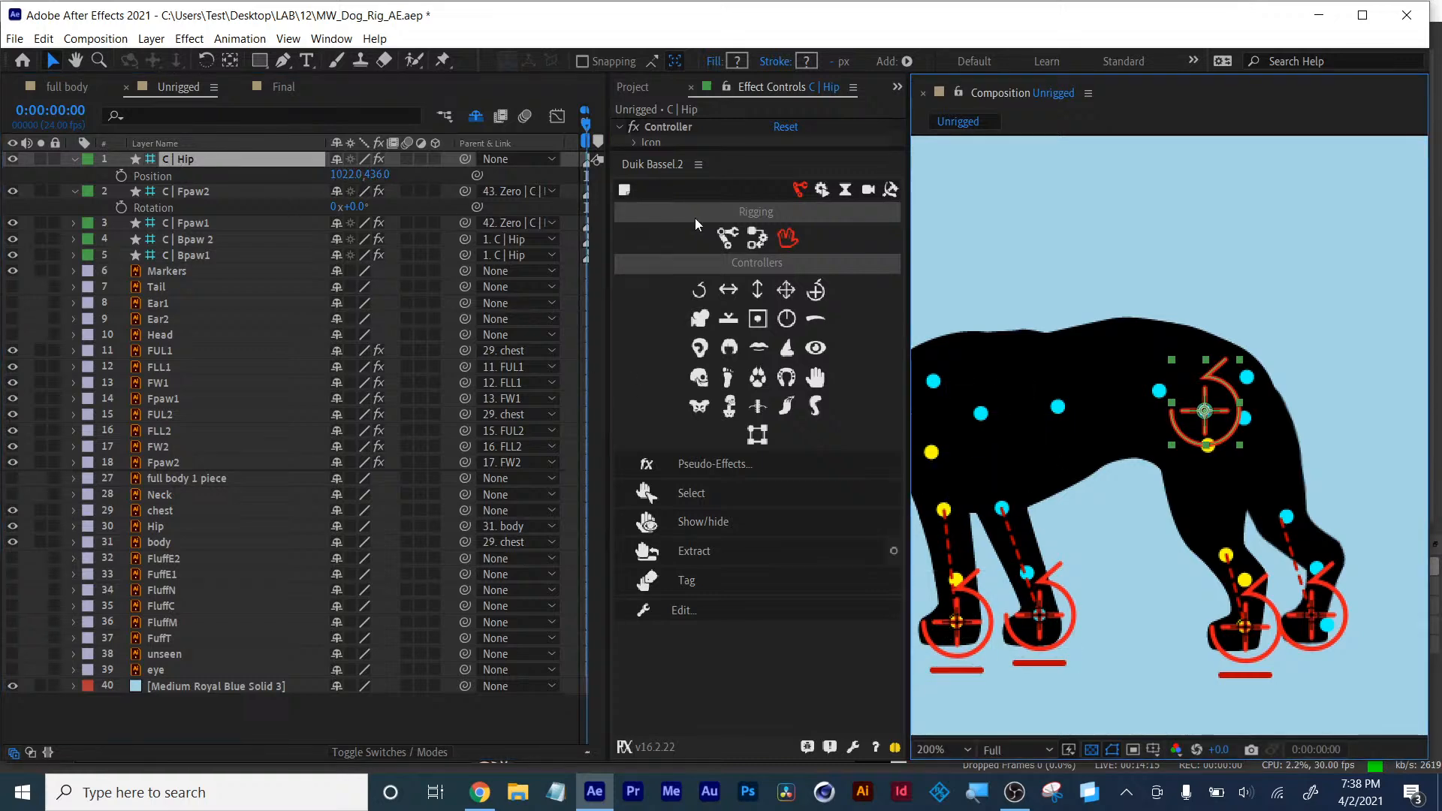
click(755, 235)
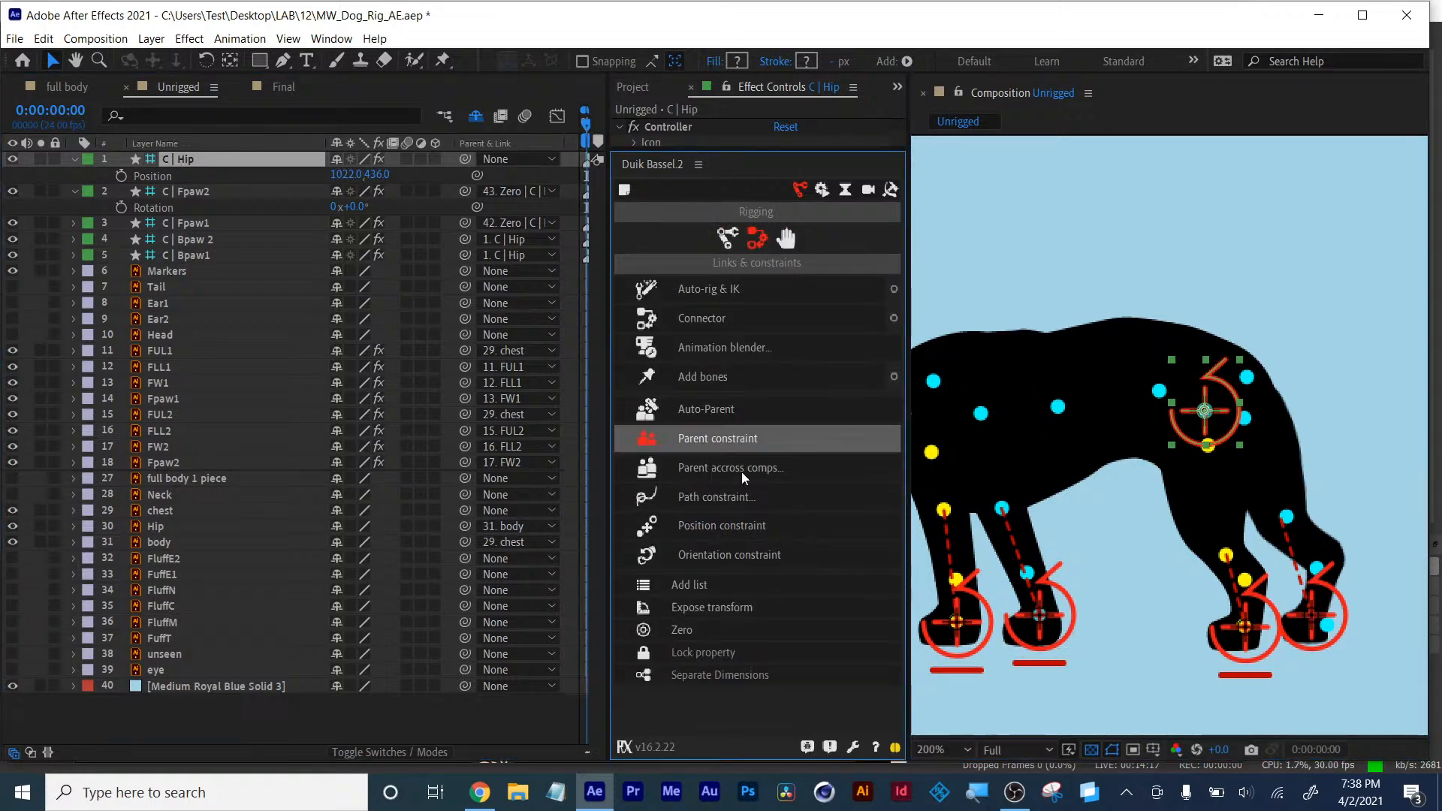
click(700, 634)
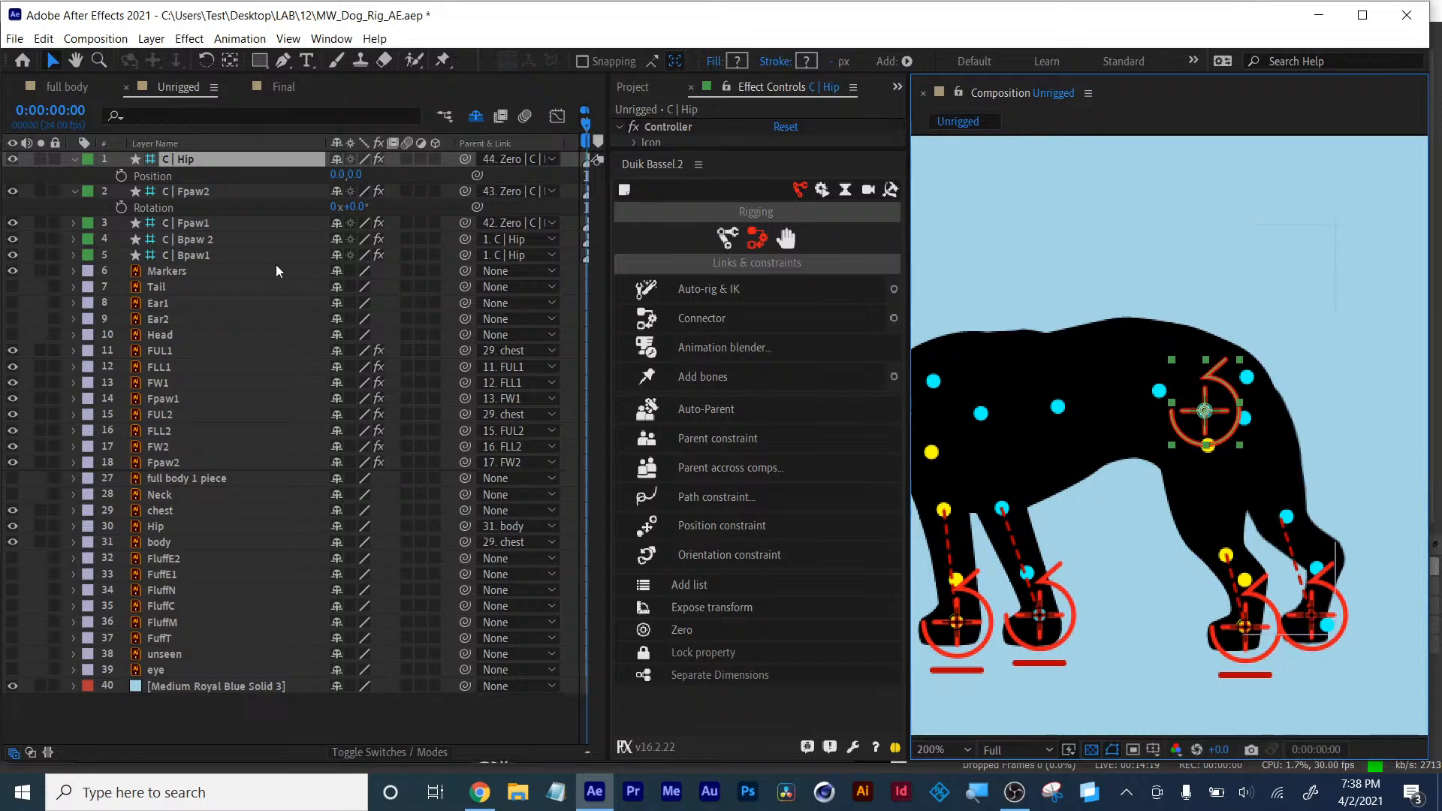
drag(355, 175, 362, 178)
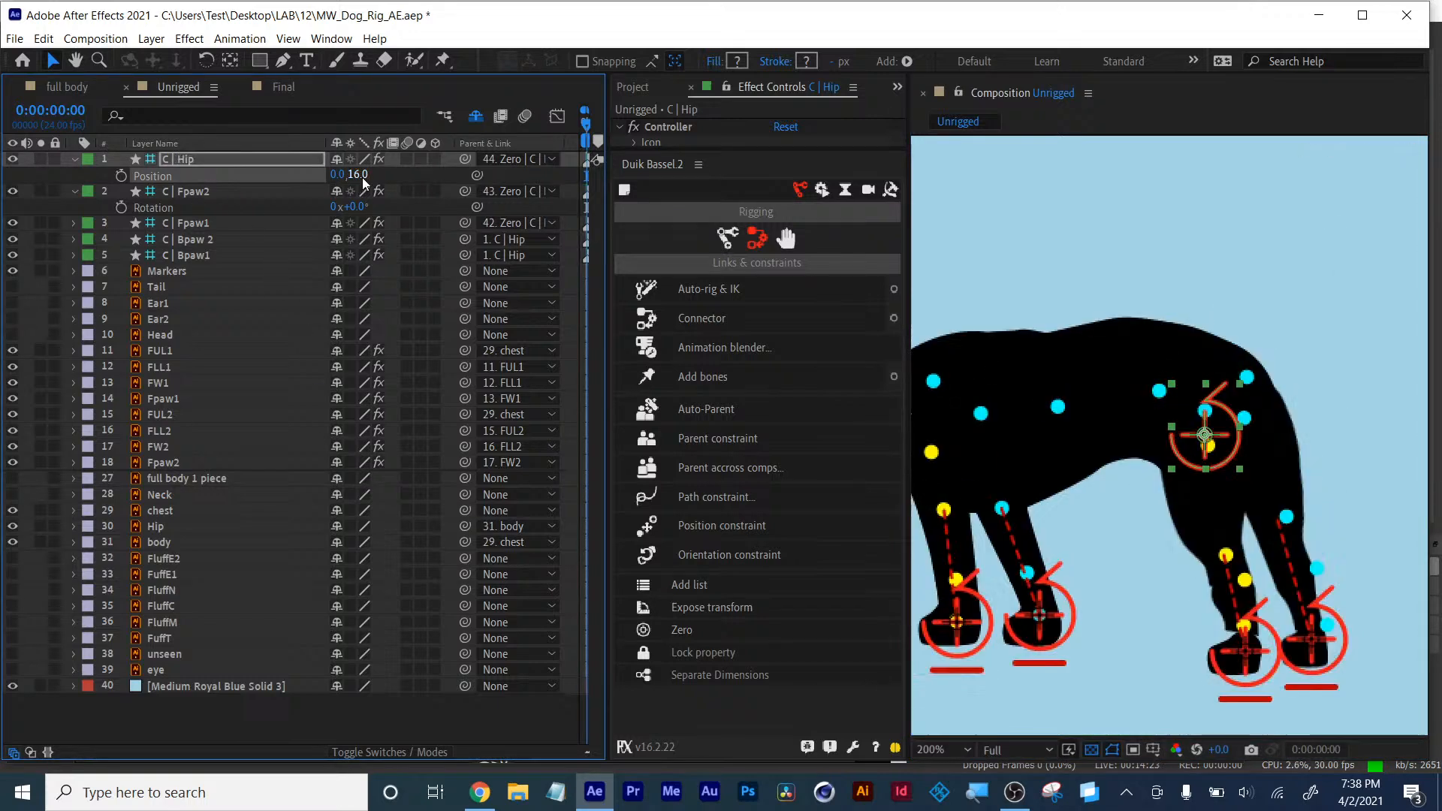
key(ctrl+z)
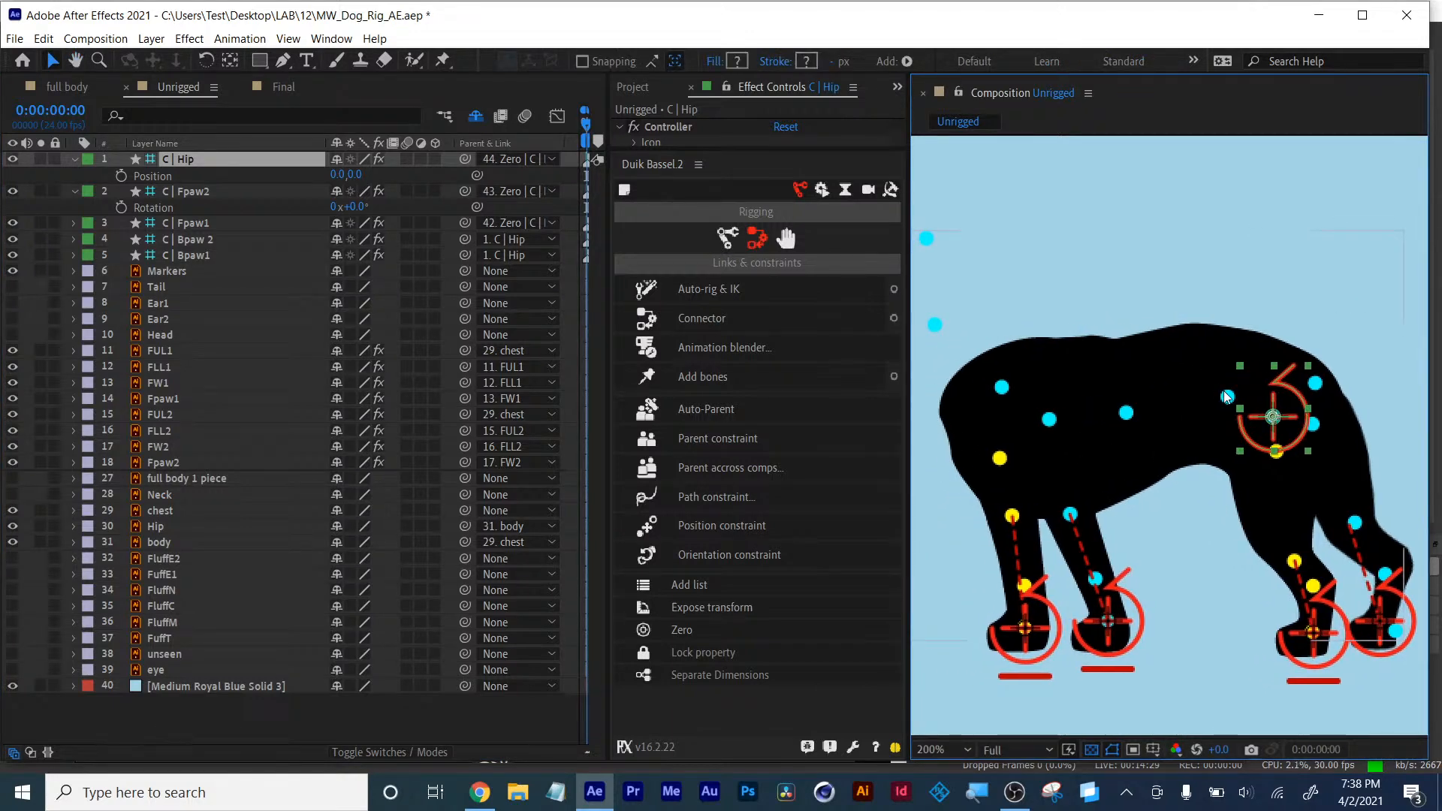
- Move the body layer's anchor point onto its joint and create a Duik controller for it
click(152, 544)
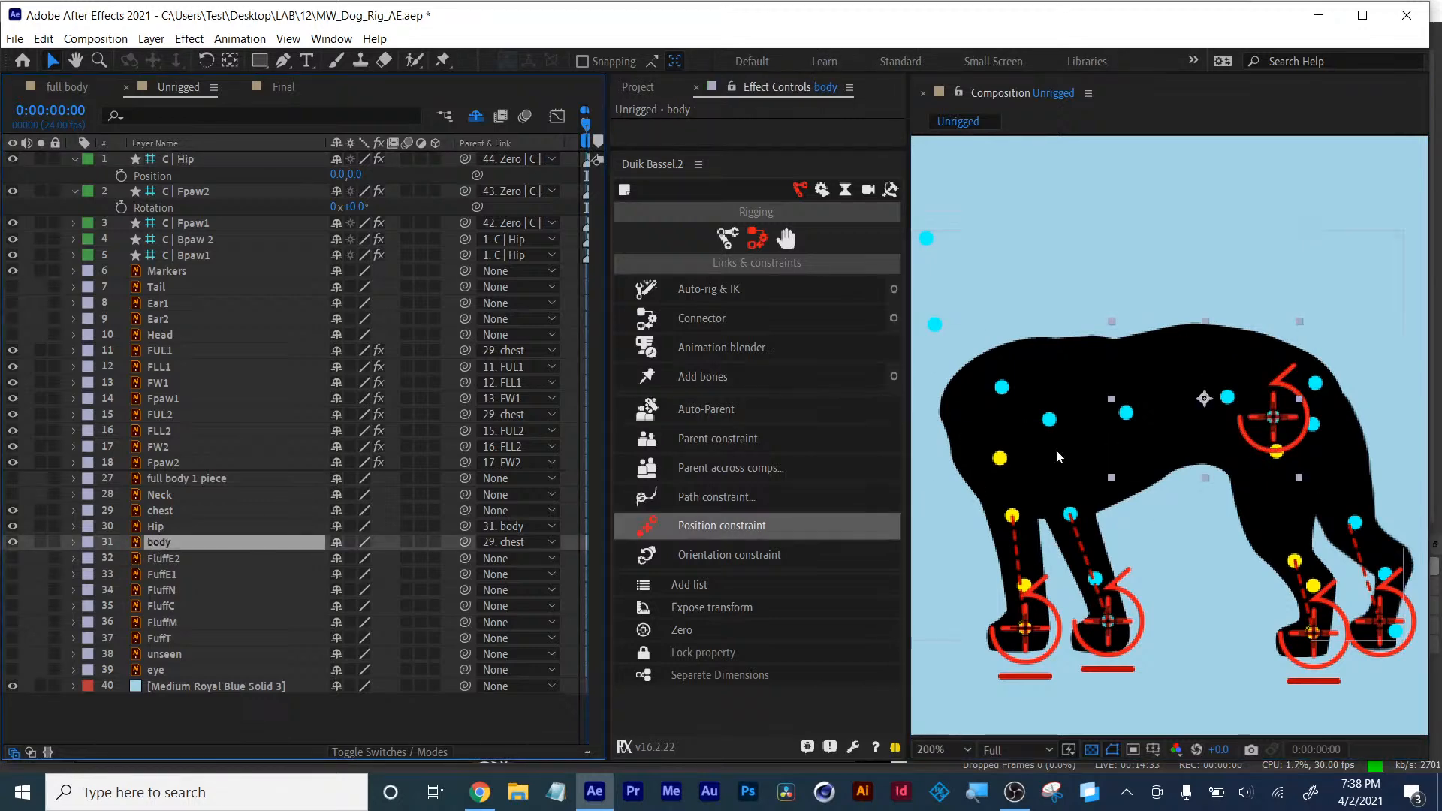
scroll(1172, 434, up, 2)
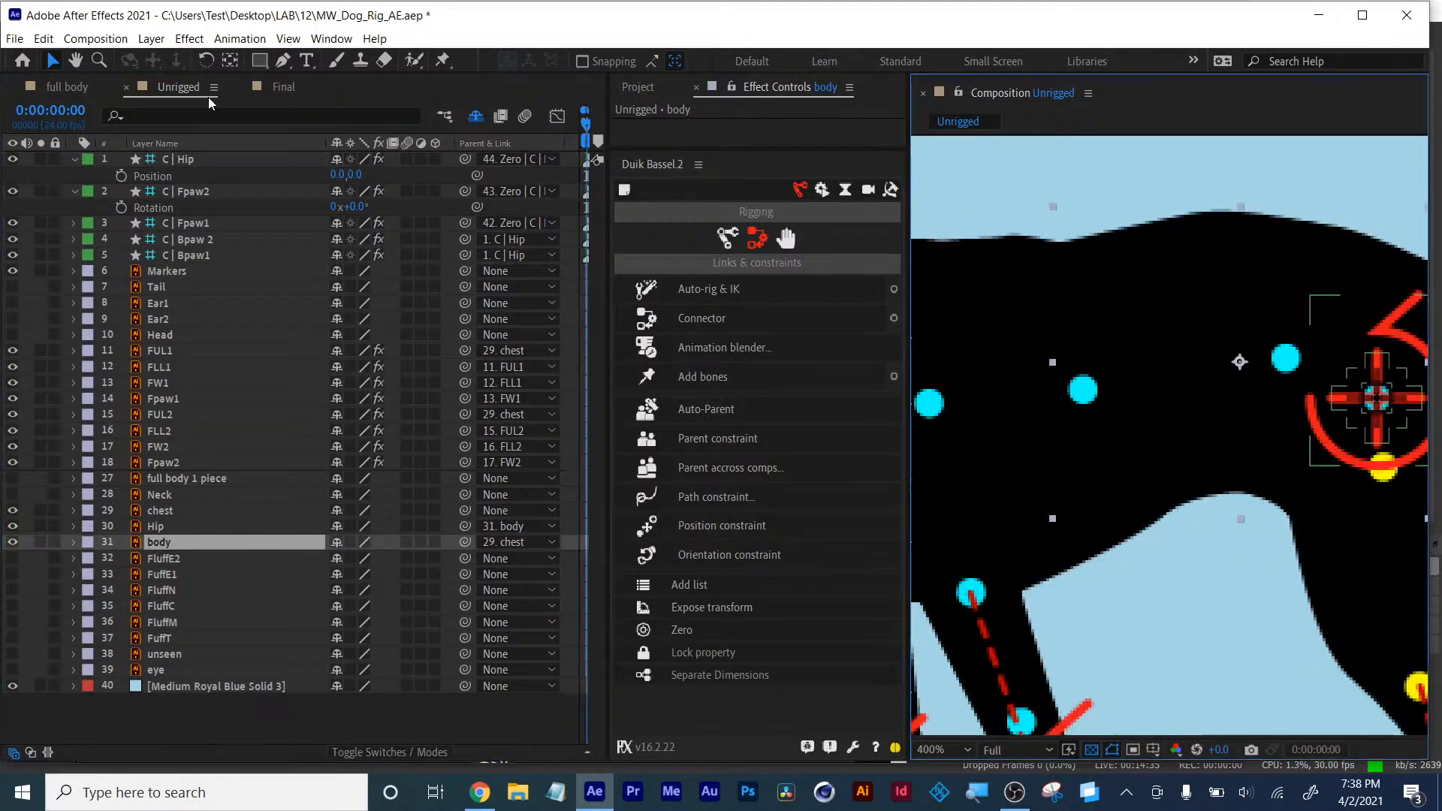
click(231, 60)
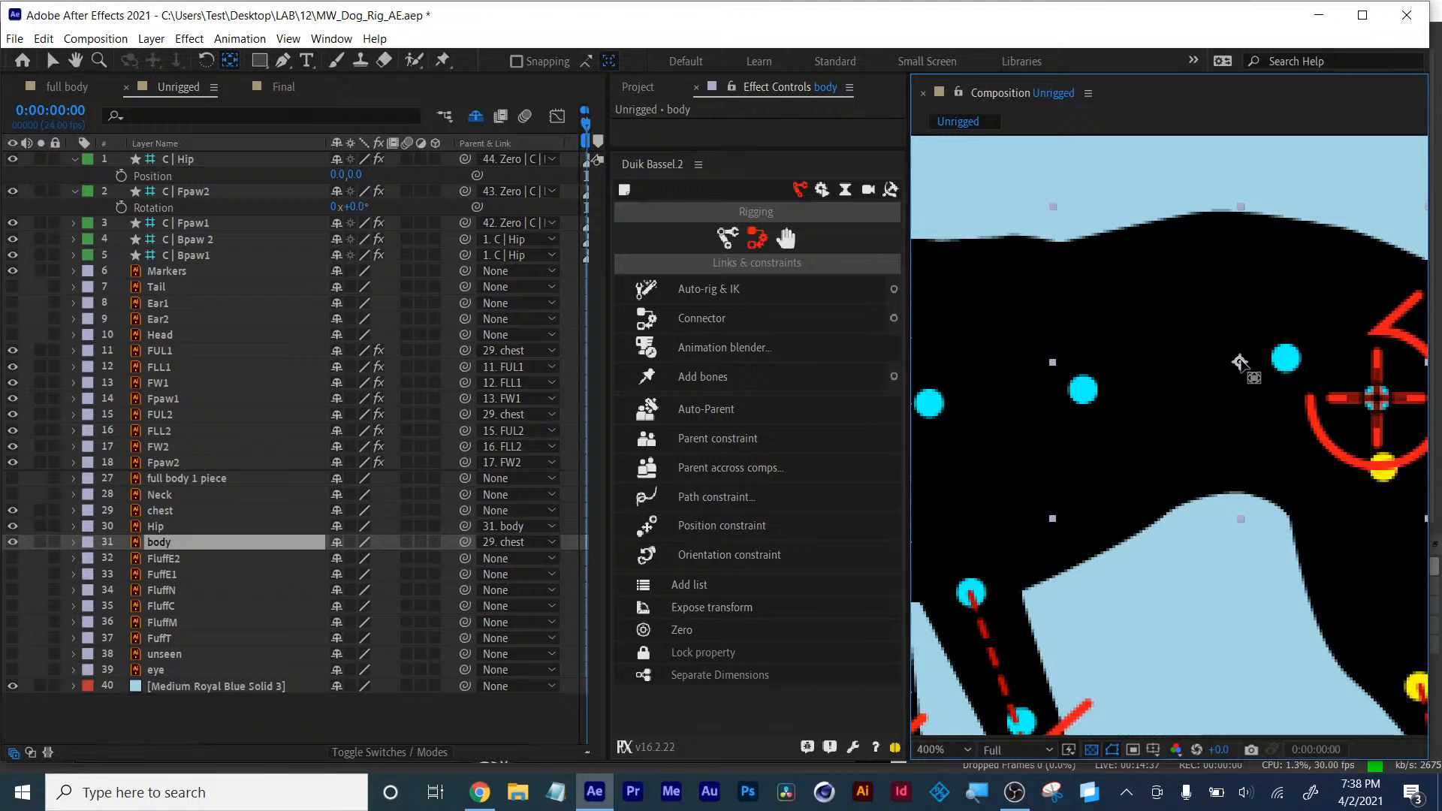
drag(1241, 364, 1284, 359)
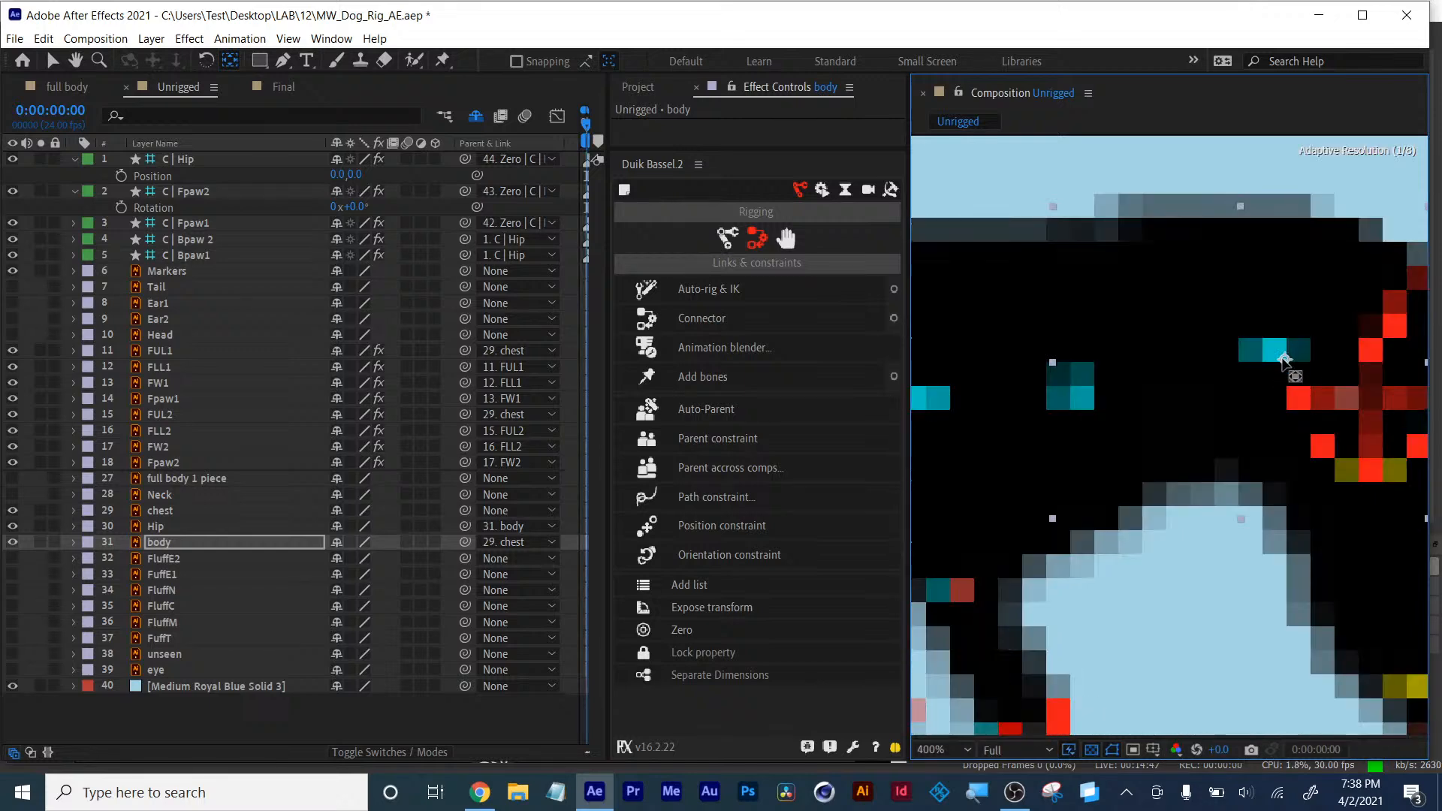
click(158, 545)
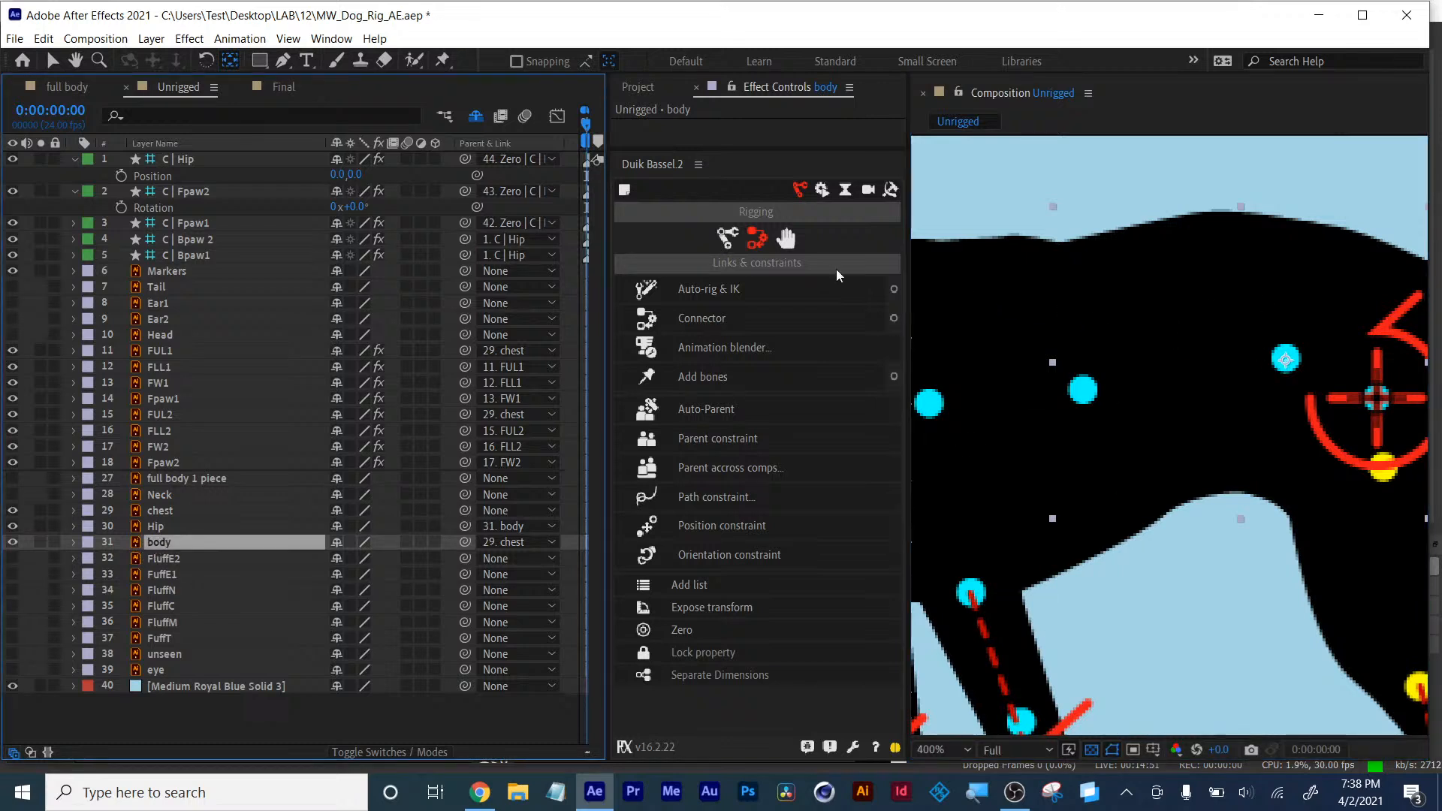
click(798, 242)
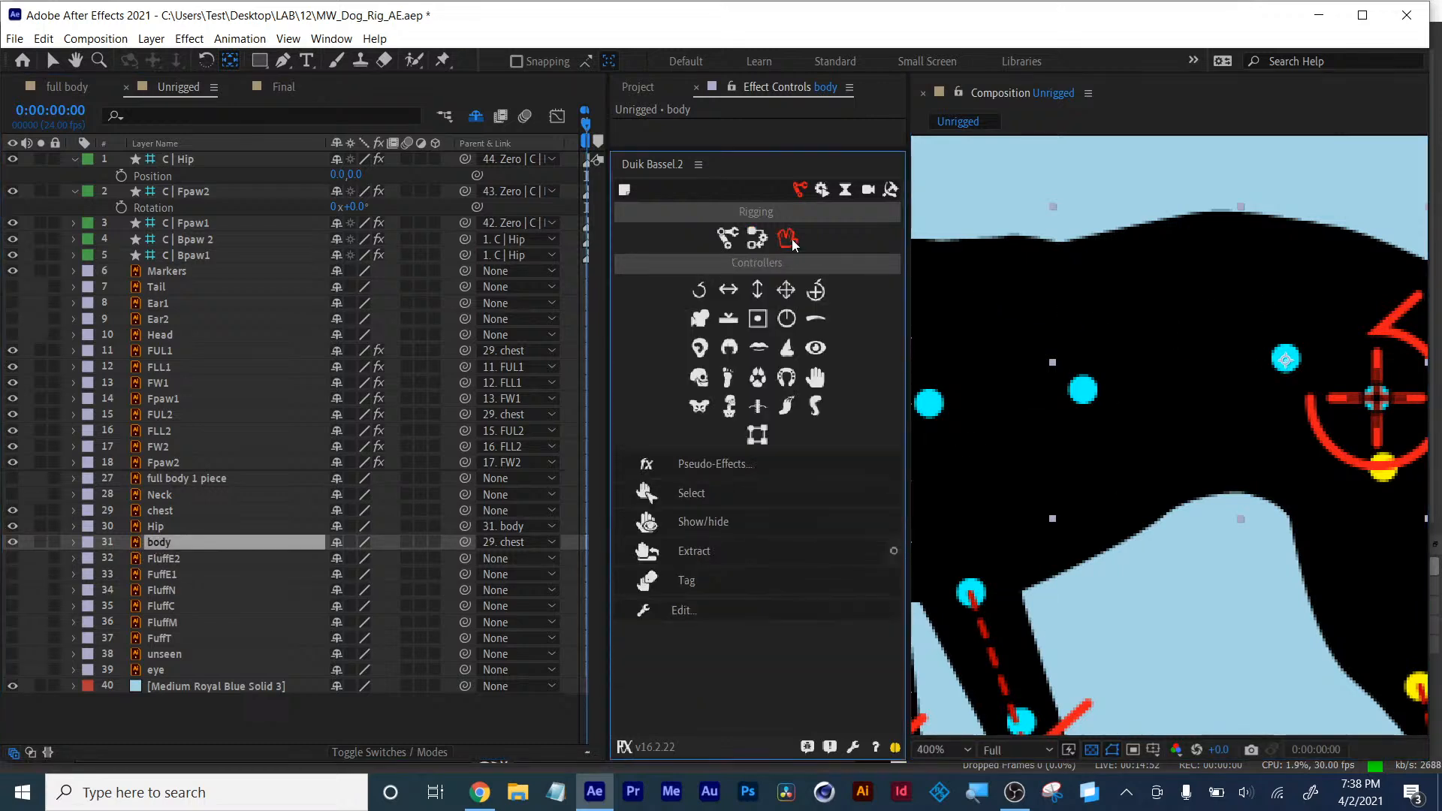
click(816, 290)
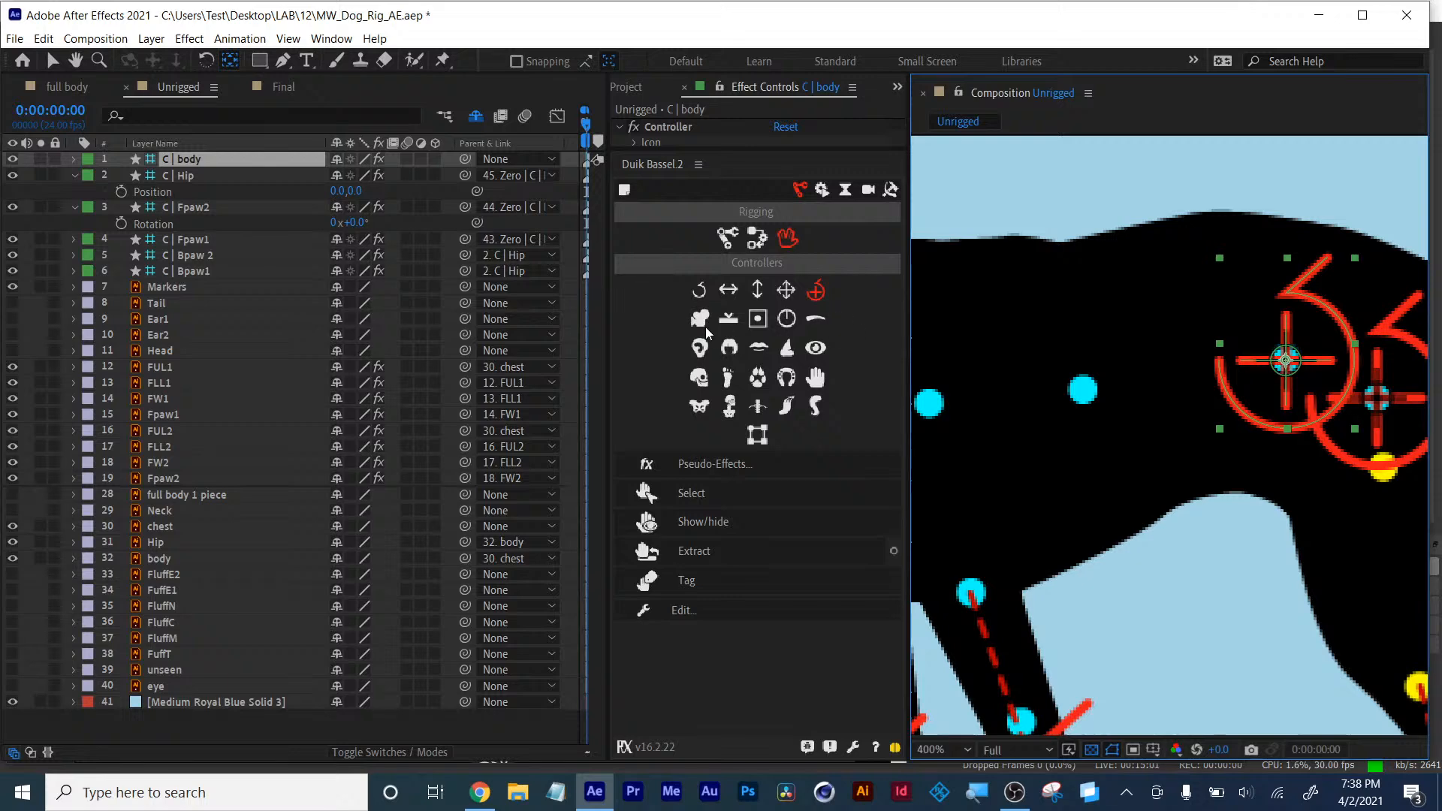
- Move the chest layer's anchor point onto its joint and create a Duik controller for it
click(160, 526)
drag(1042, 481, 1244, 447)
drag(1166, 384, 1144, 376)
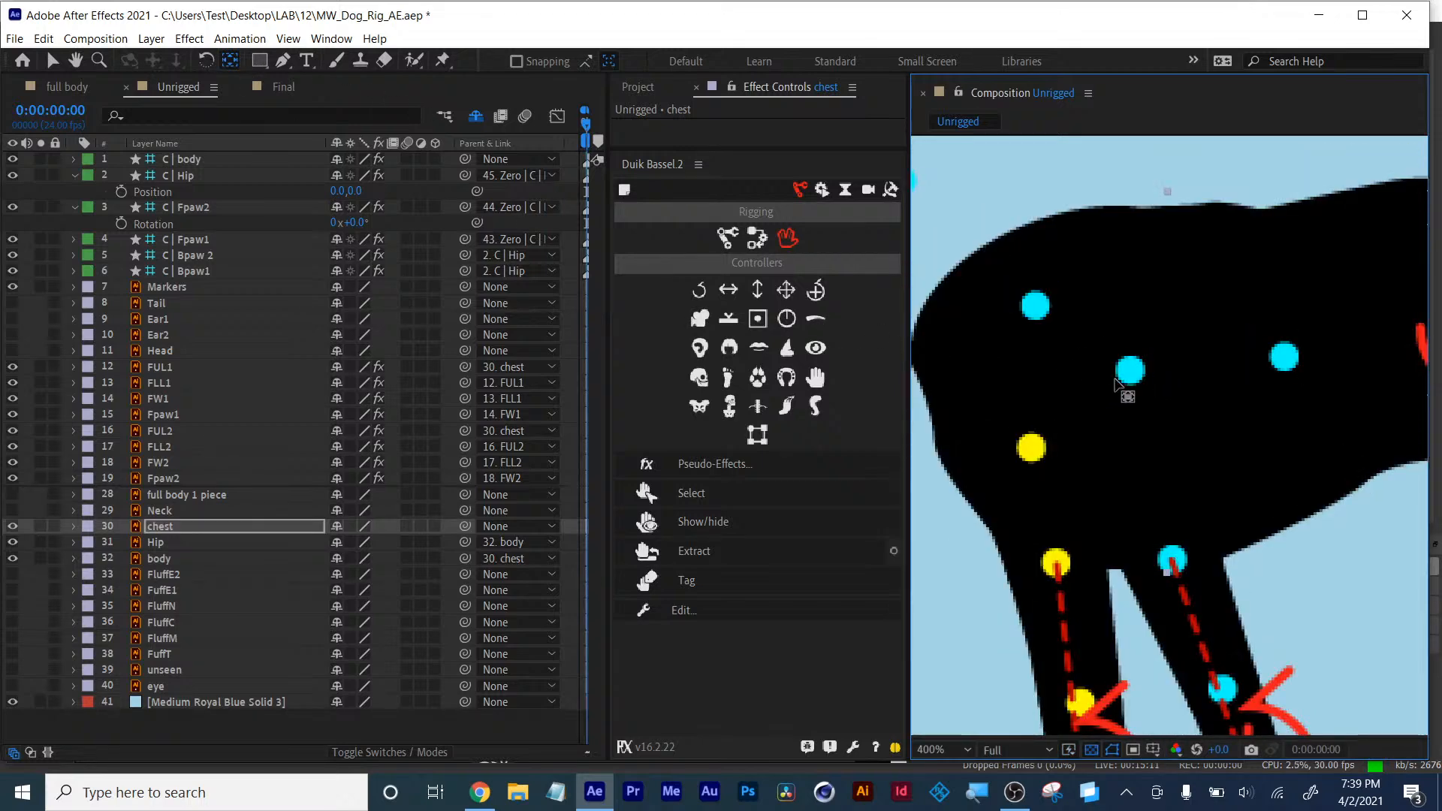
scroll(1134, 374, down, 1)
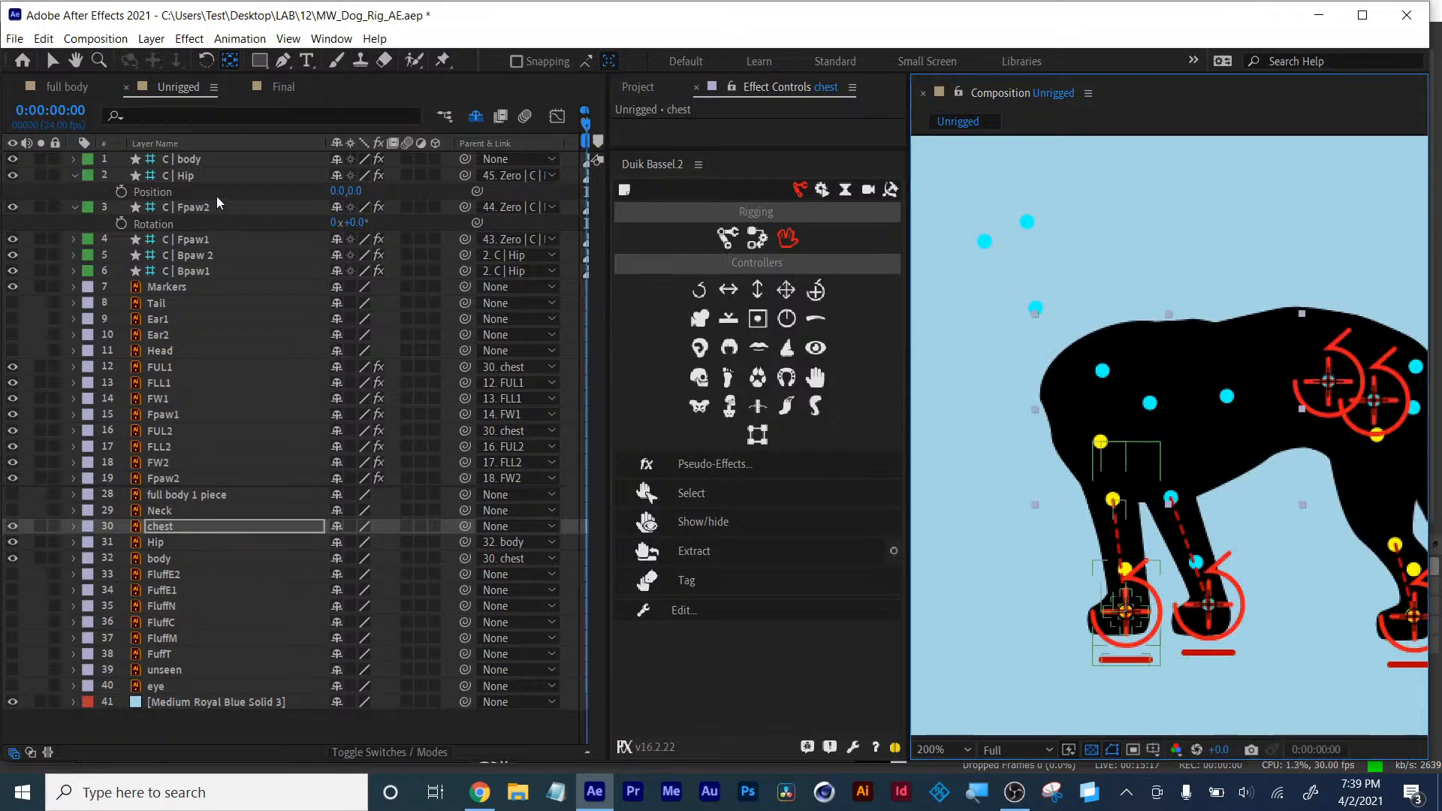
click(231, 61)
drag(1166, 405, 1154, 403)
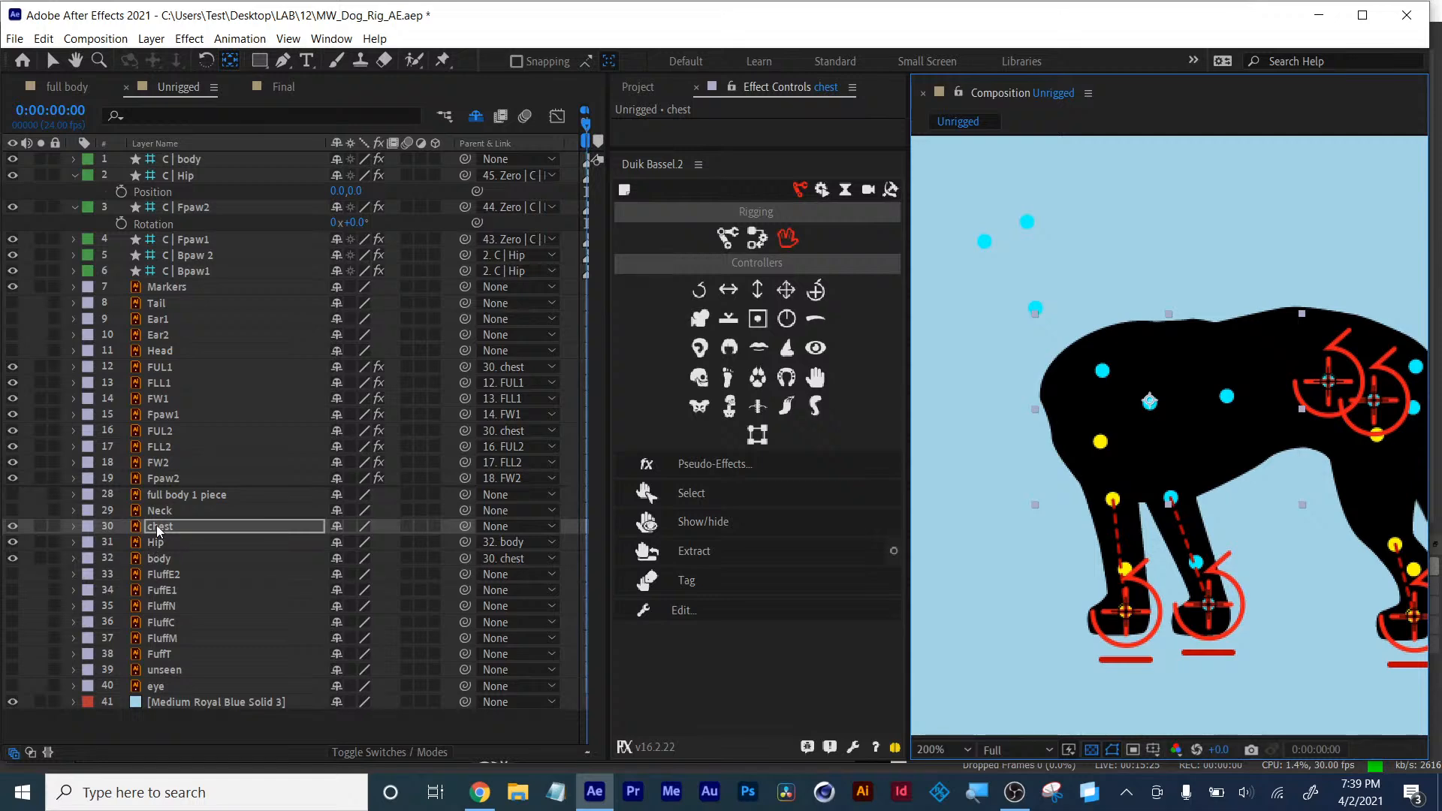
key(Return)
key(v)
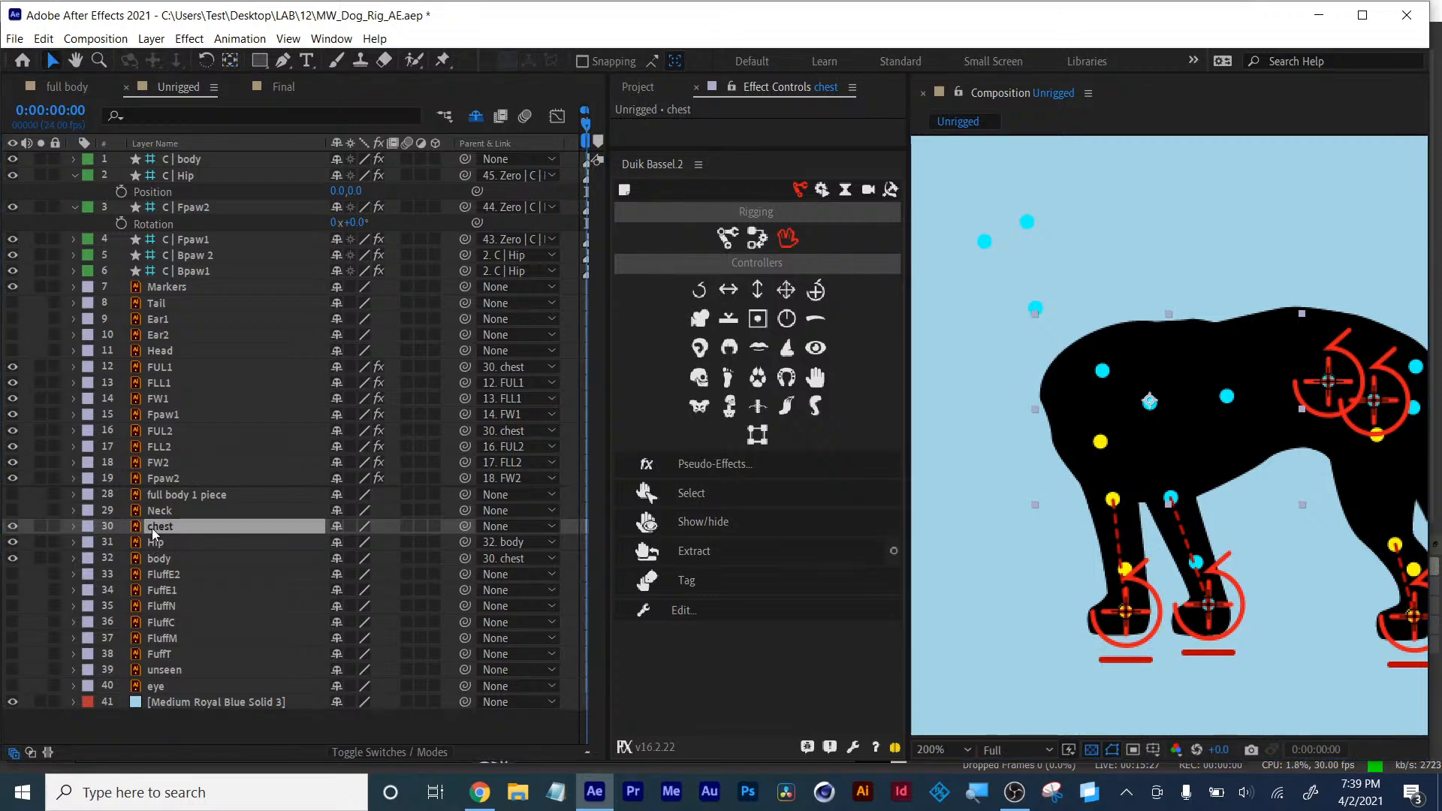
click(817, 290)
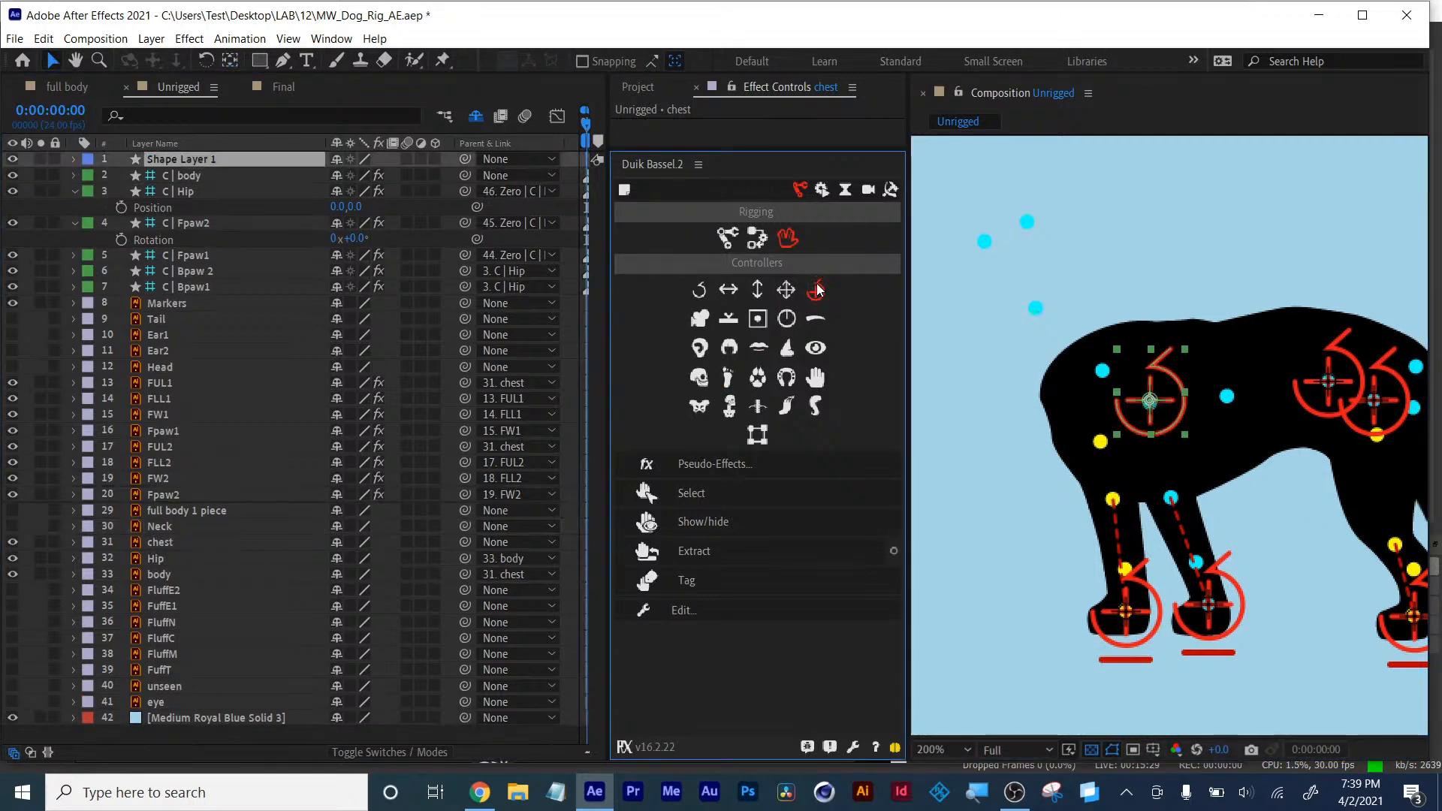
- Parent the C | Fpaw1 and C | Fpaw2 controllers to the C | chest controller
click(187, 271)
click(192, 257)
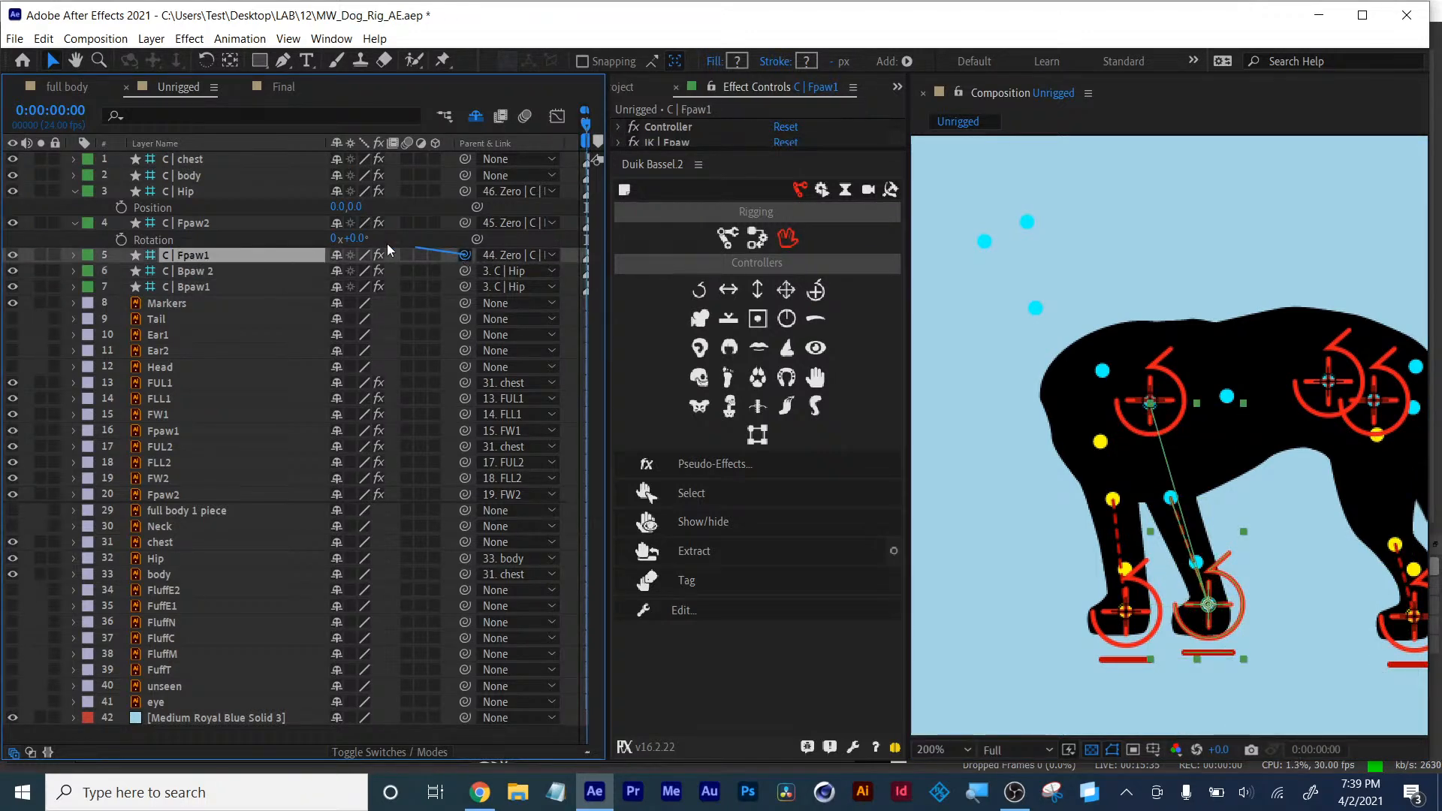
drag(388, 250, 192, 160)
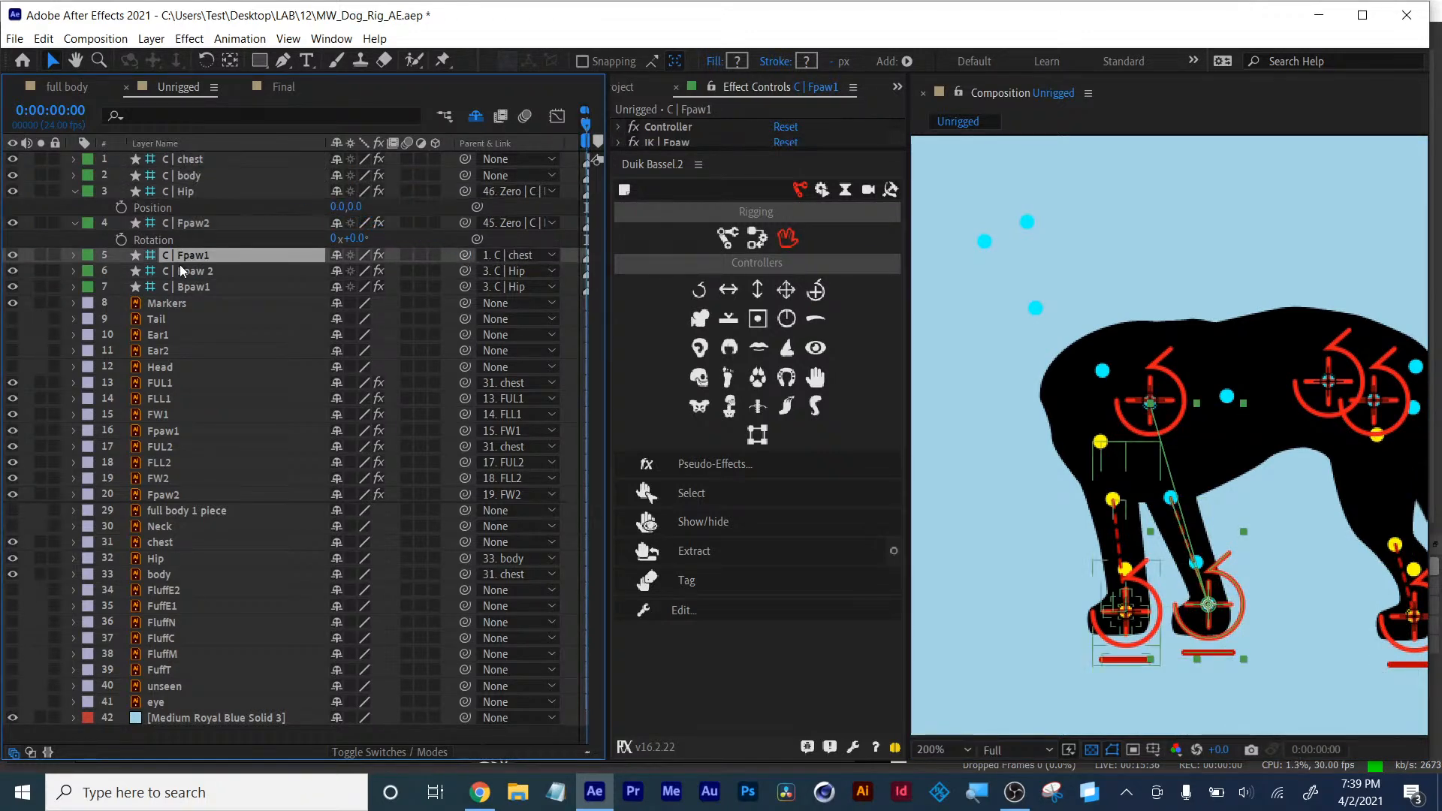
click(189, 226)
drag(466, 222, 193, 163)
click(192, 162)
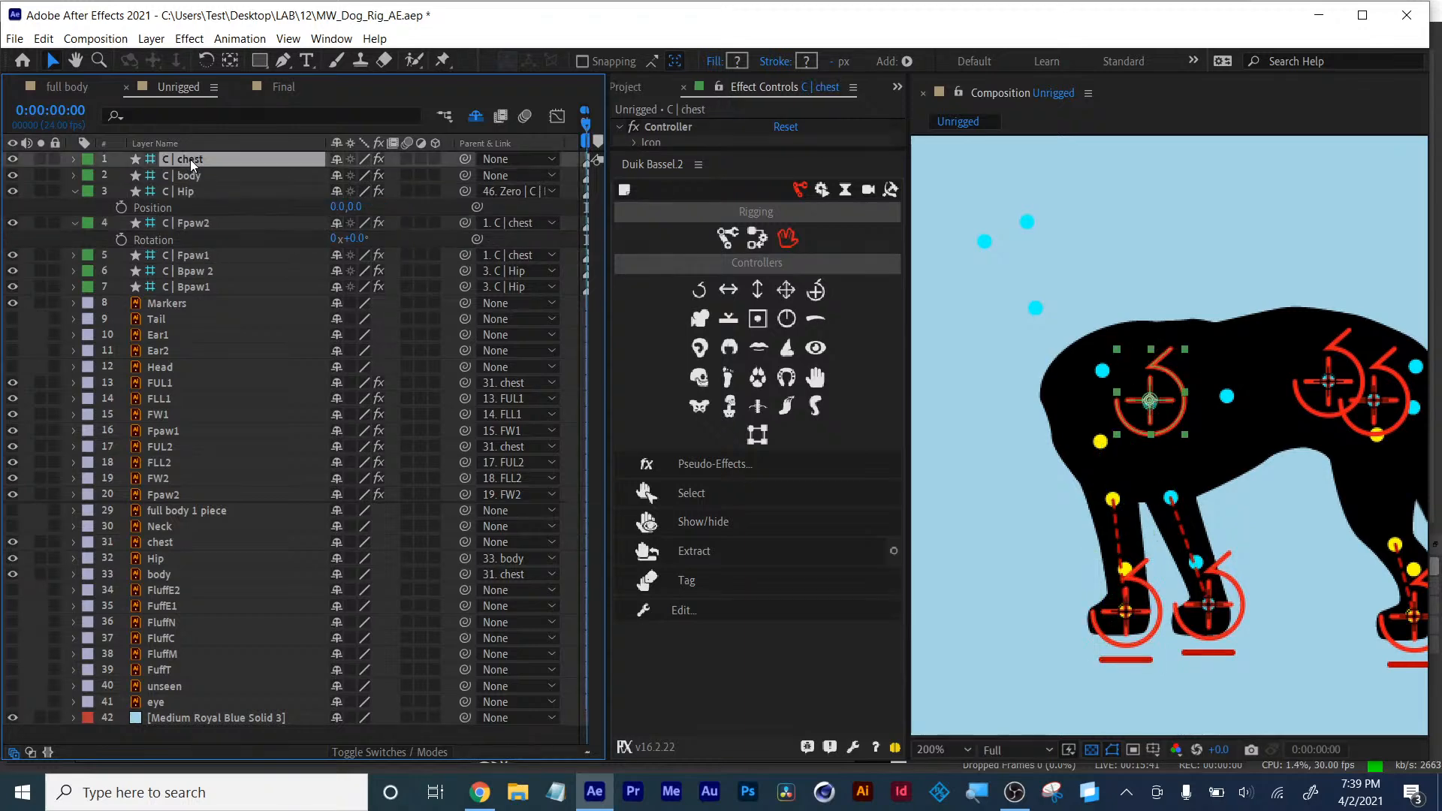
- Zero the C | chest controller's transform with Duik, then test moving it and undo the move
click(756, 239)
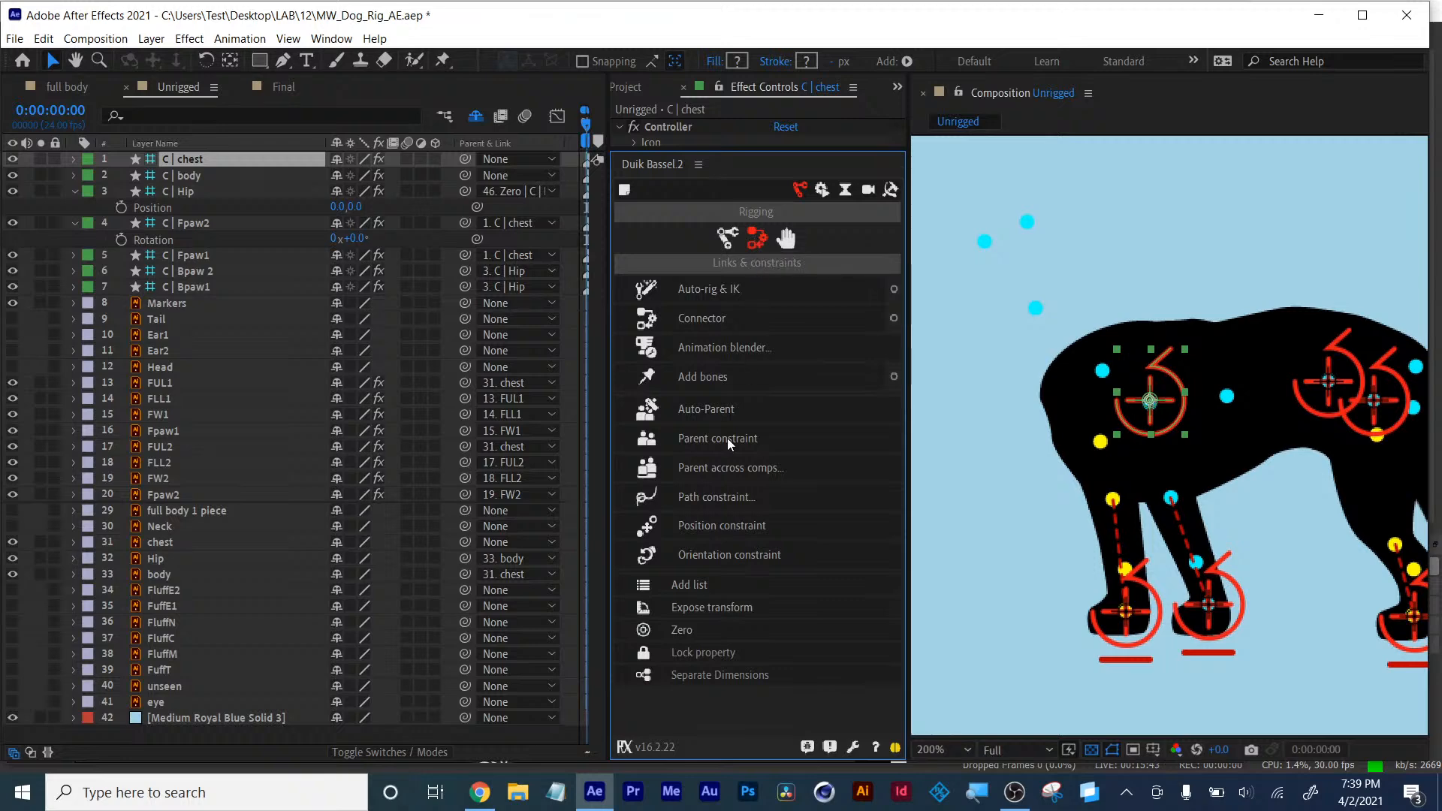
click(692, 632)
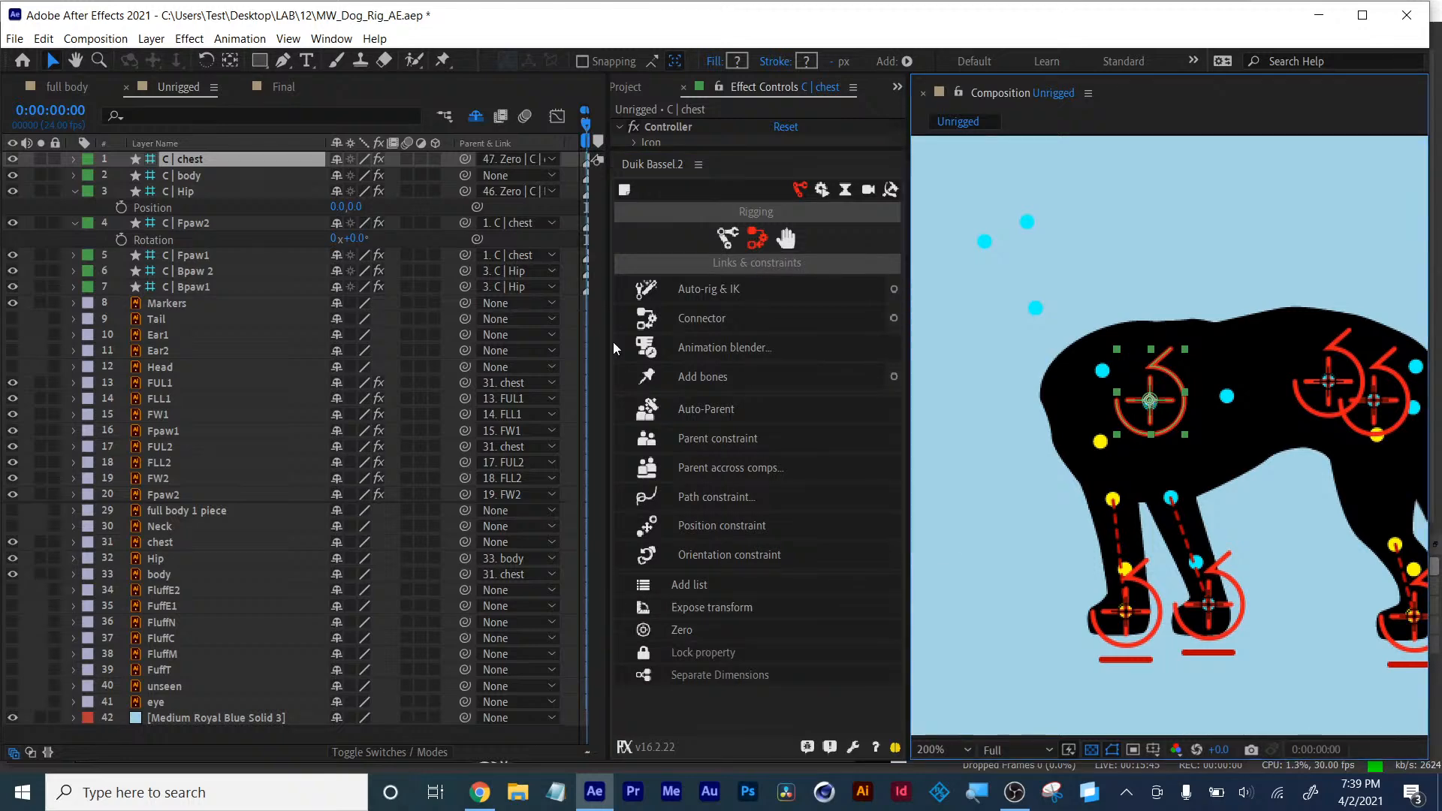
mouse_move(1160, 408)
mouse_down()
mouse_move(1166, 387)
mouse_move(1183, 414)
mouse_up()
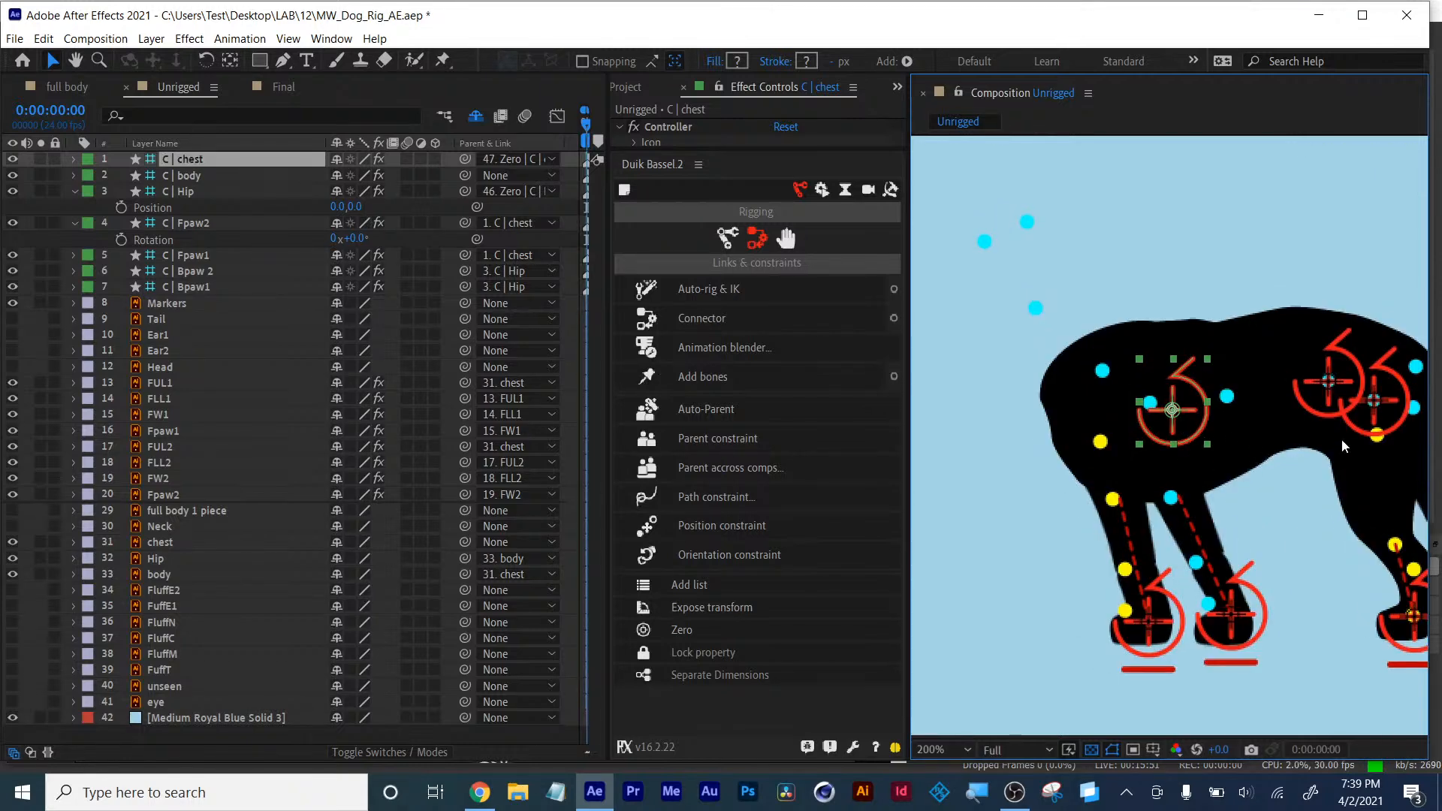
key(ctrl+z)
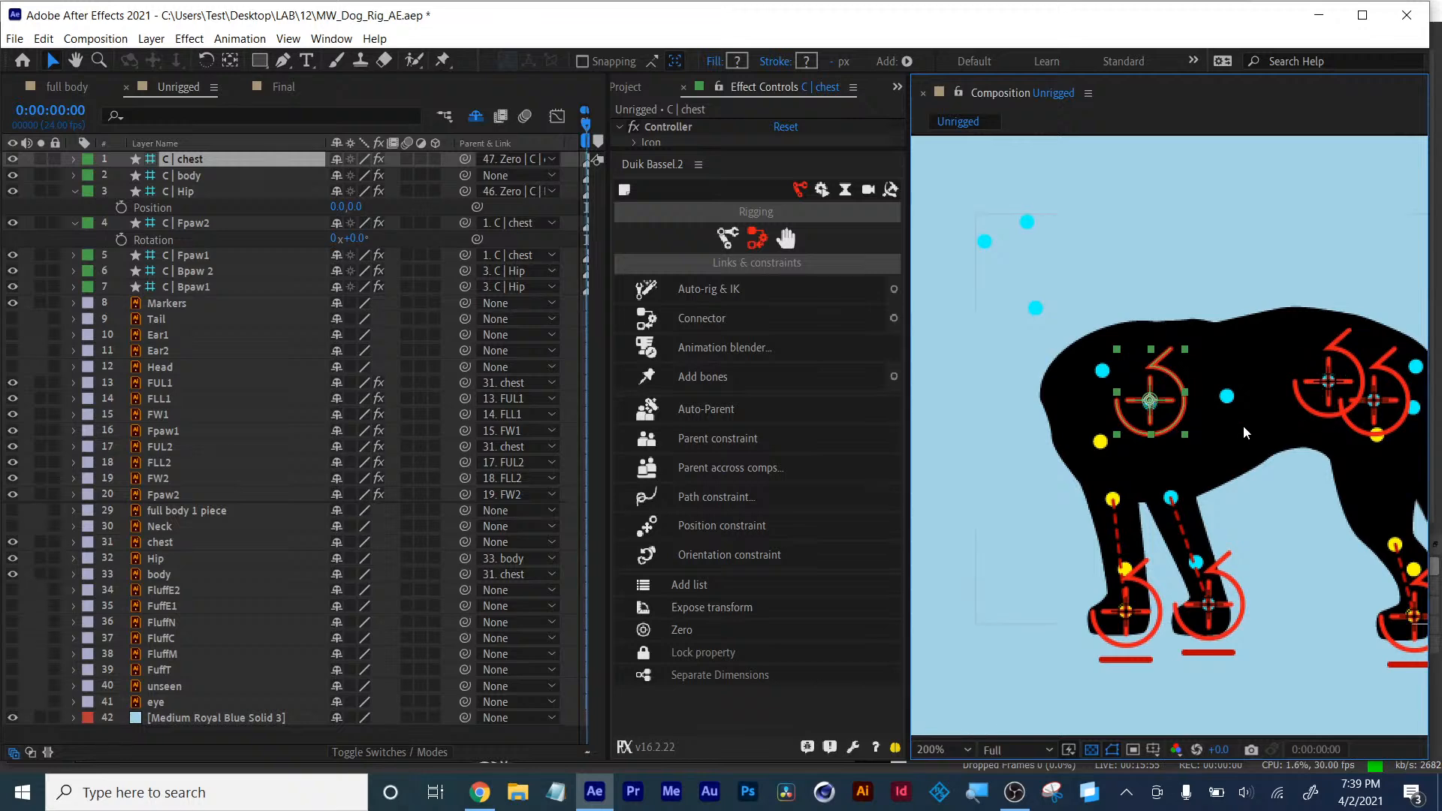
- Parent the C | Hip controller to the C | body controller
click(1375, 403)
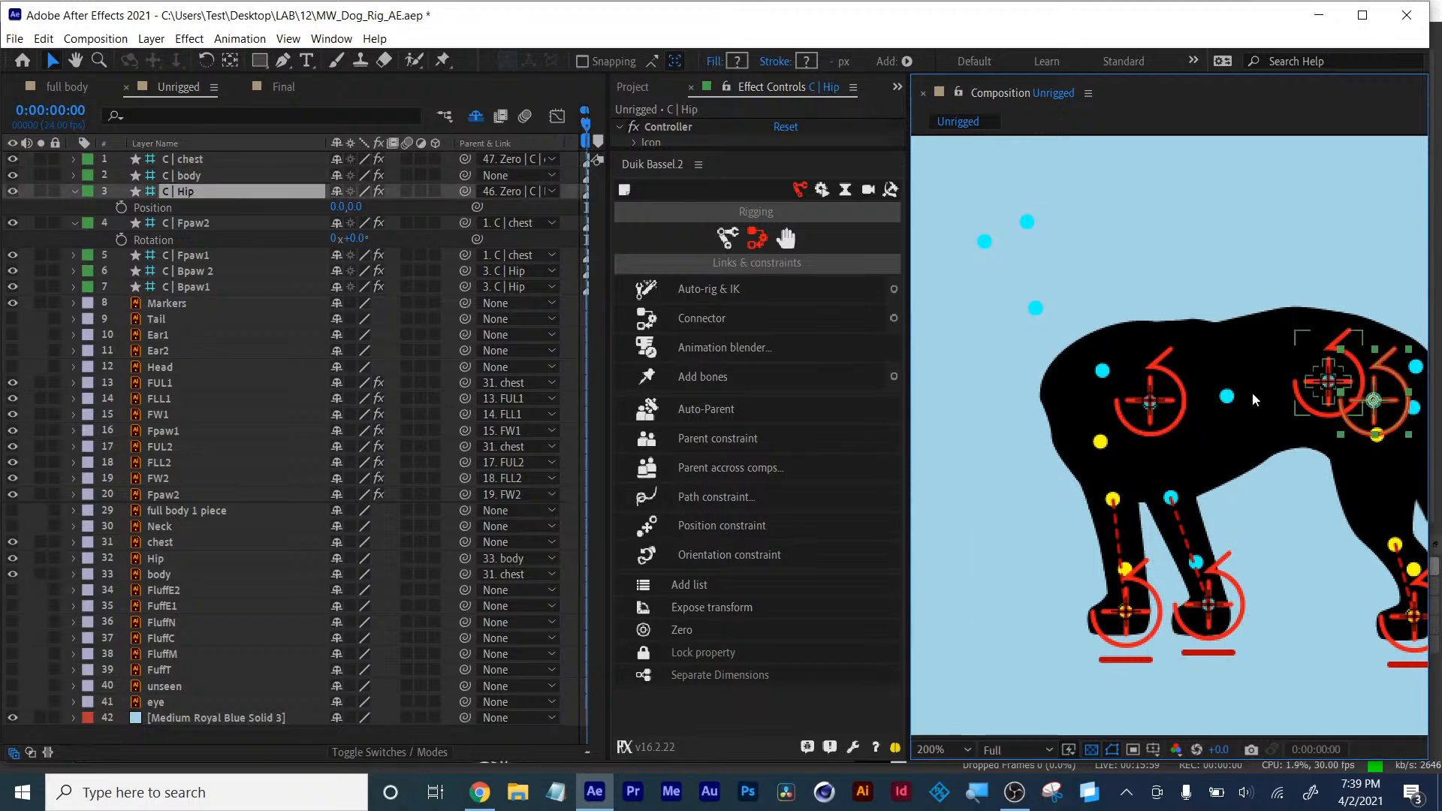
key(space)
drag(1252, 381, 1225, 380)
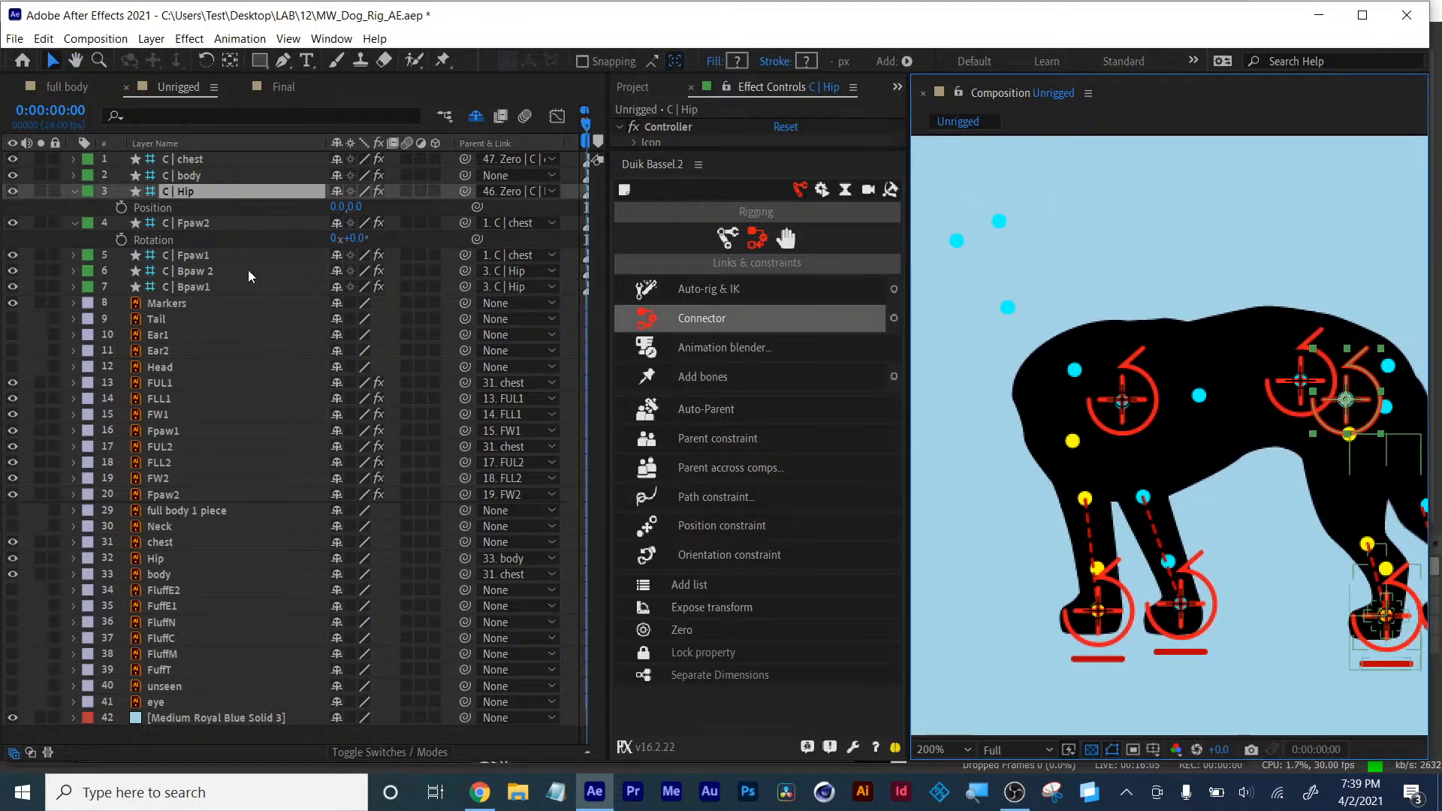
click(196, 286)
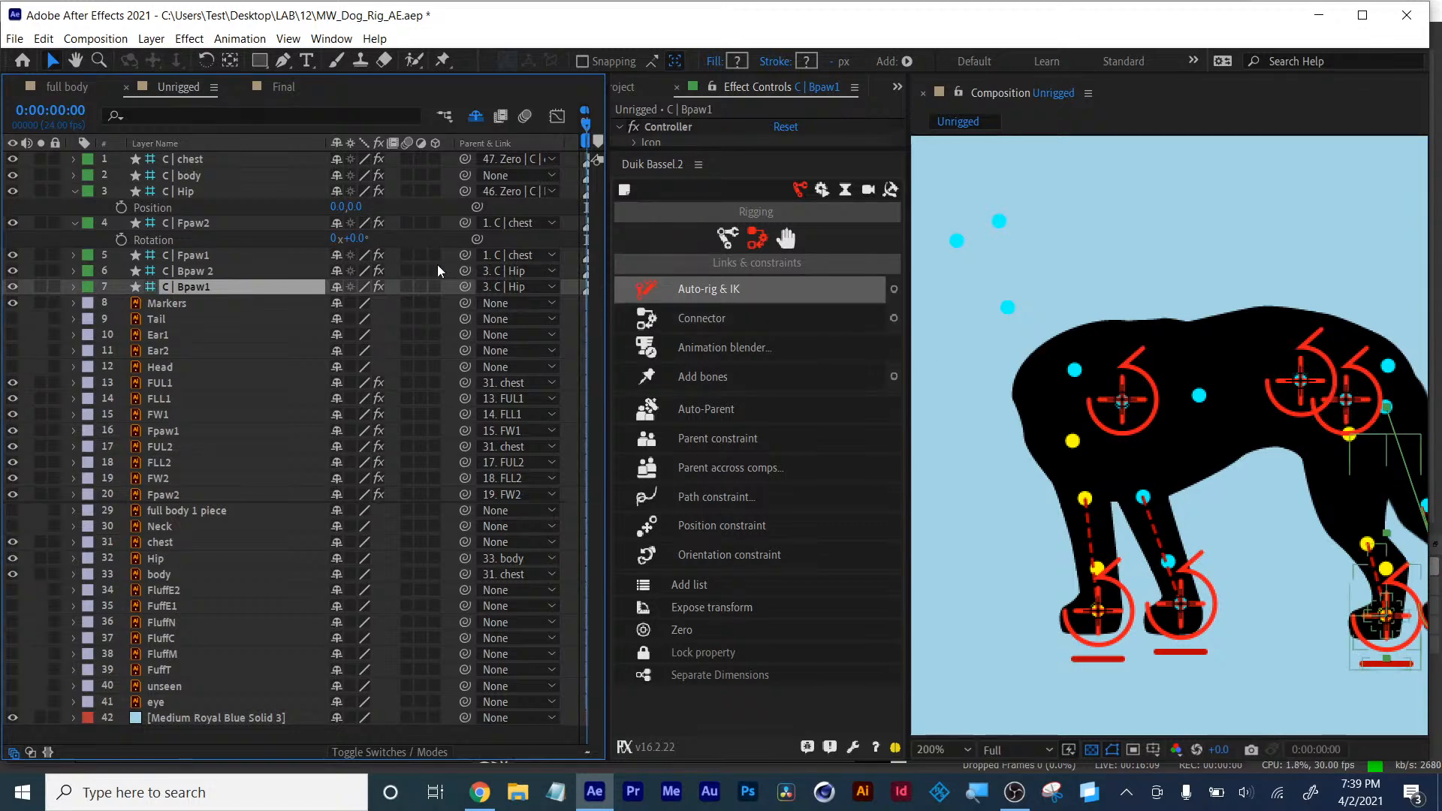
click(973, 432)
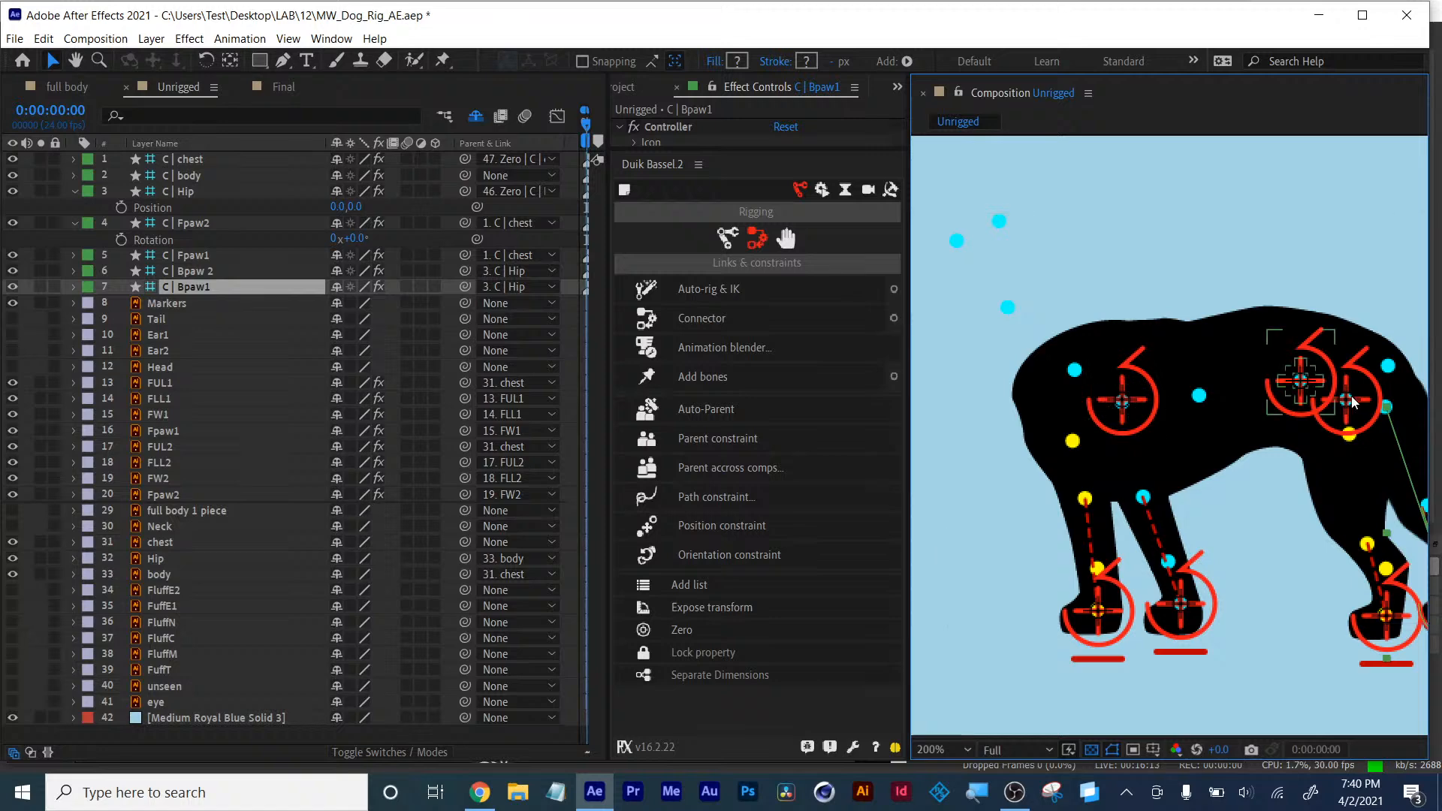
click(665, 315)
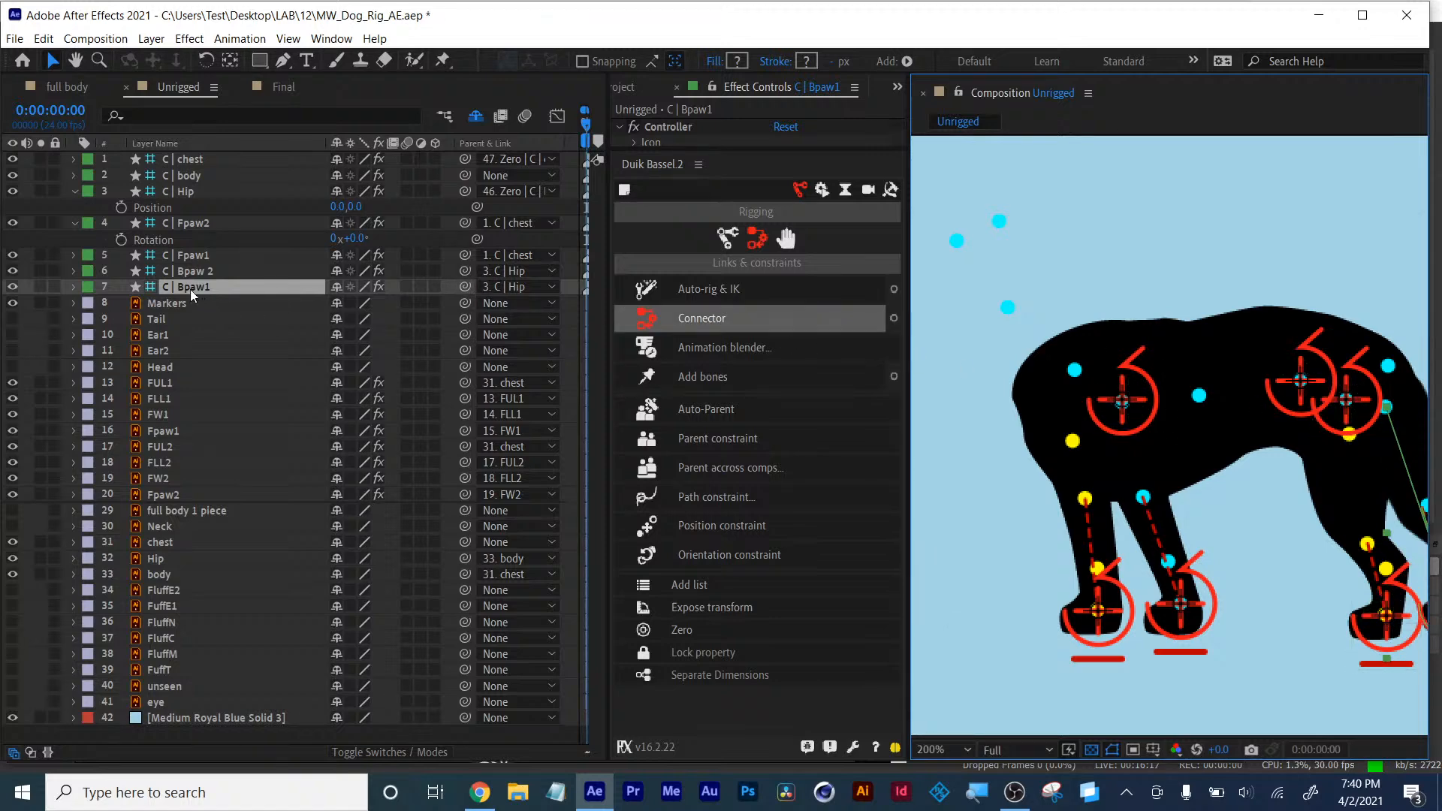
click(185, 194)
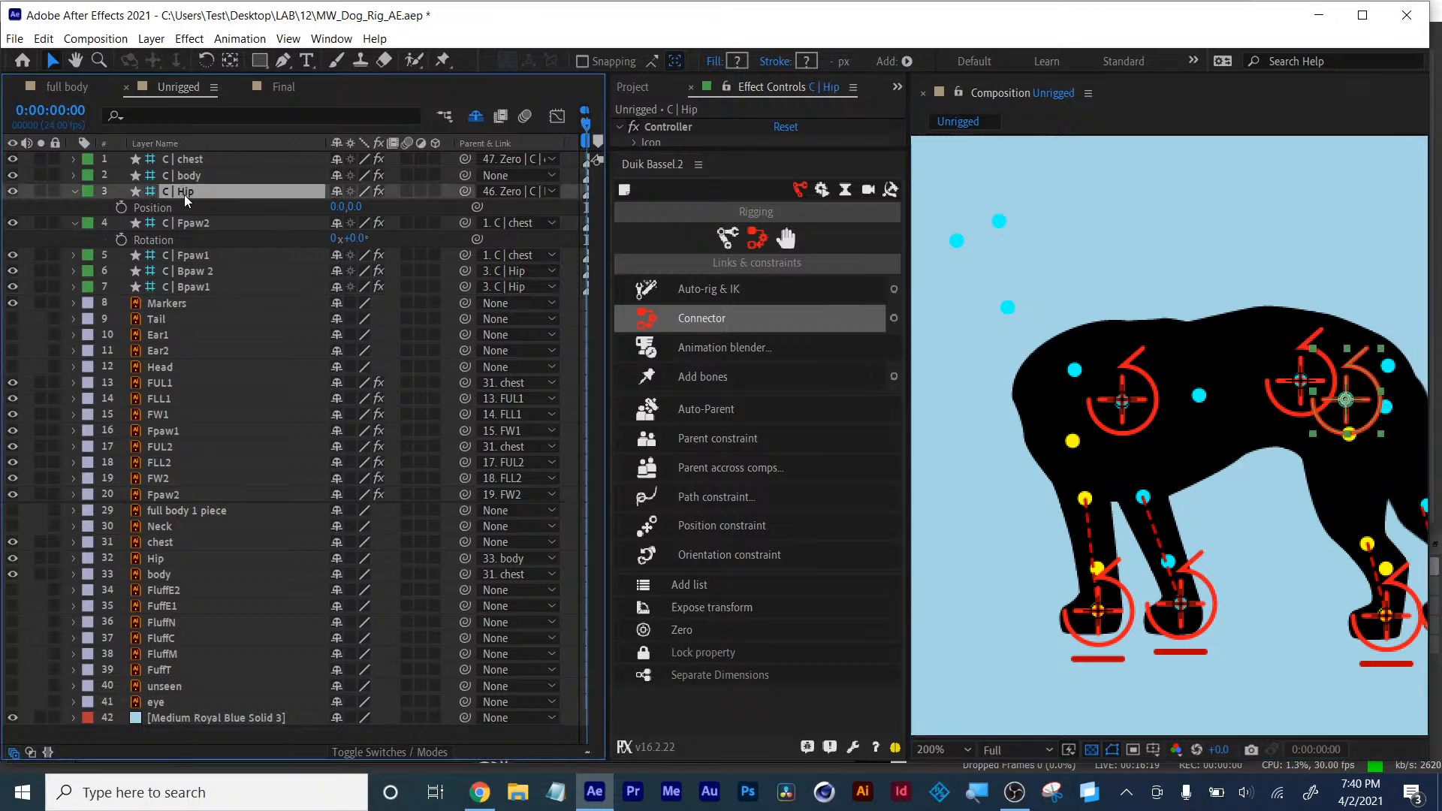
drag(466, 191, 204, 182)
- Try parenting the C | body controller to C | chest, then set its parent back to None
click(185, 177)
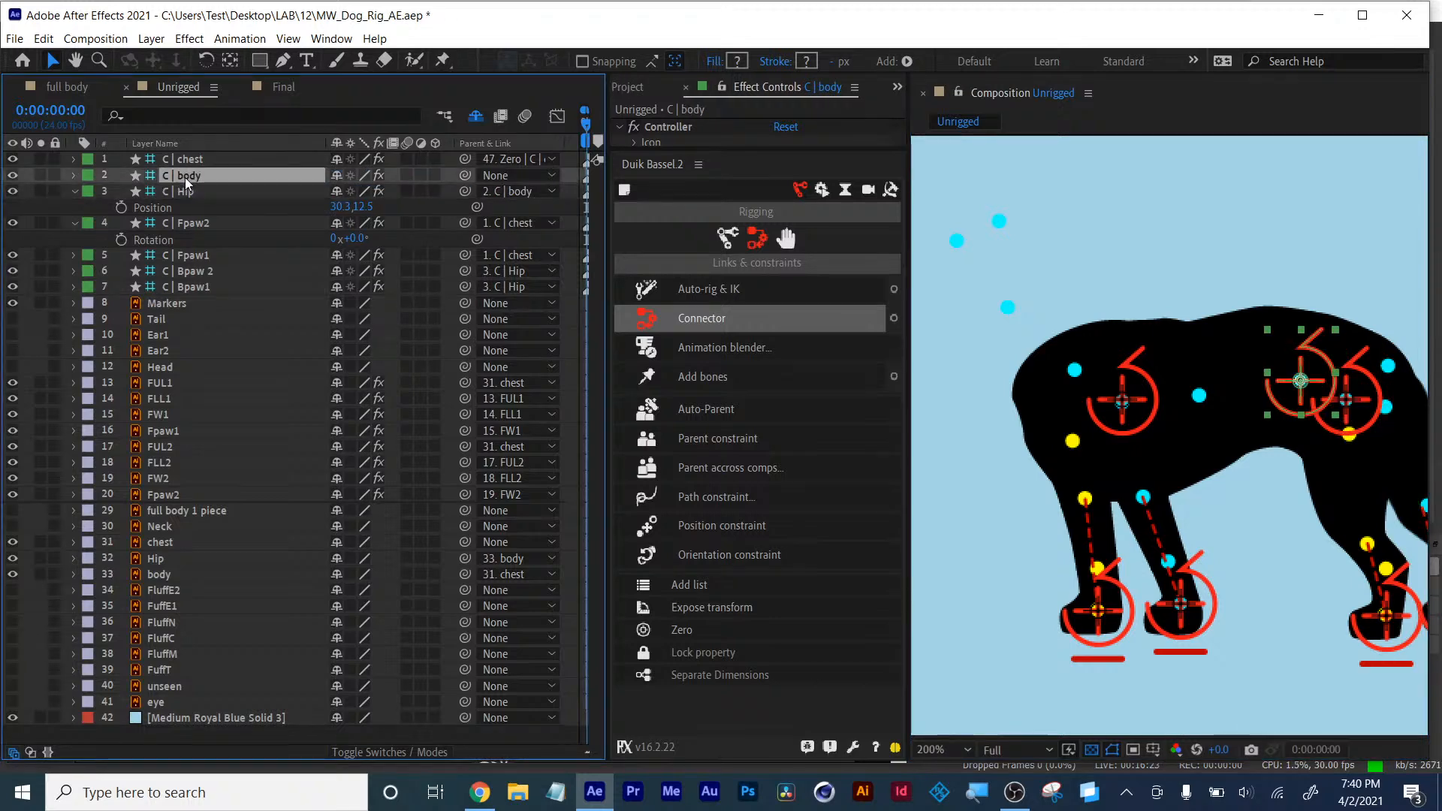
drag(463, 175, 192, 162)
click(1131, 404)
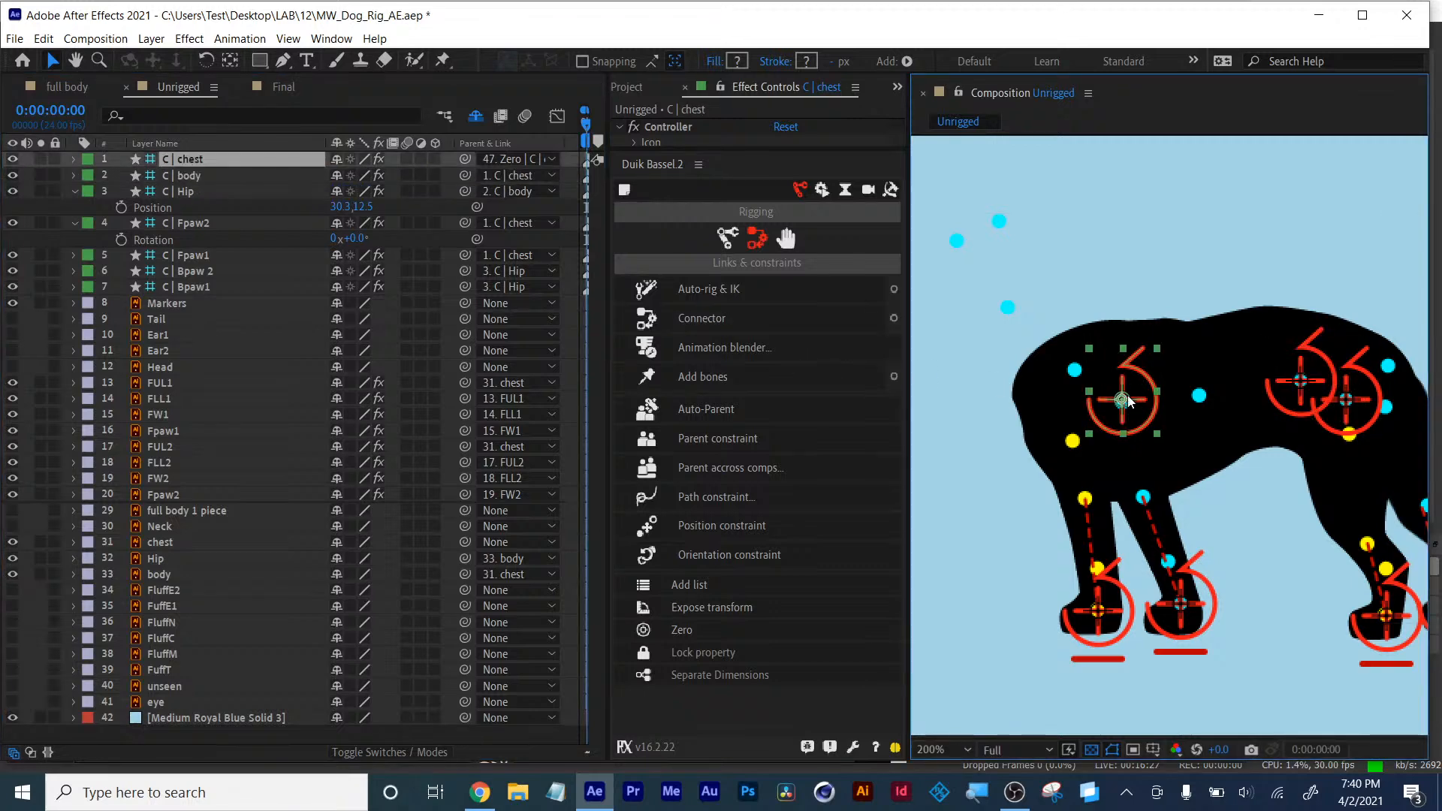
mouse_move(1129, 401)
mouse_down()
mouse_move(1093, 405)
mouse_move(1140, 382)
mouse_move(1108, 399)
mouse_move(1129, 401)
mouse_up()
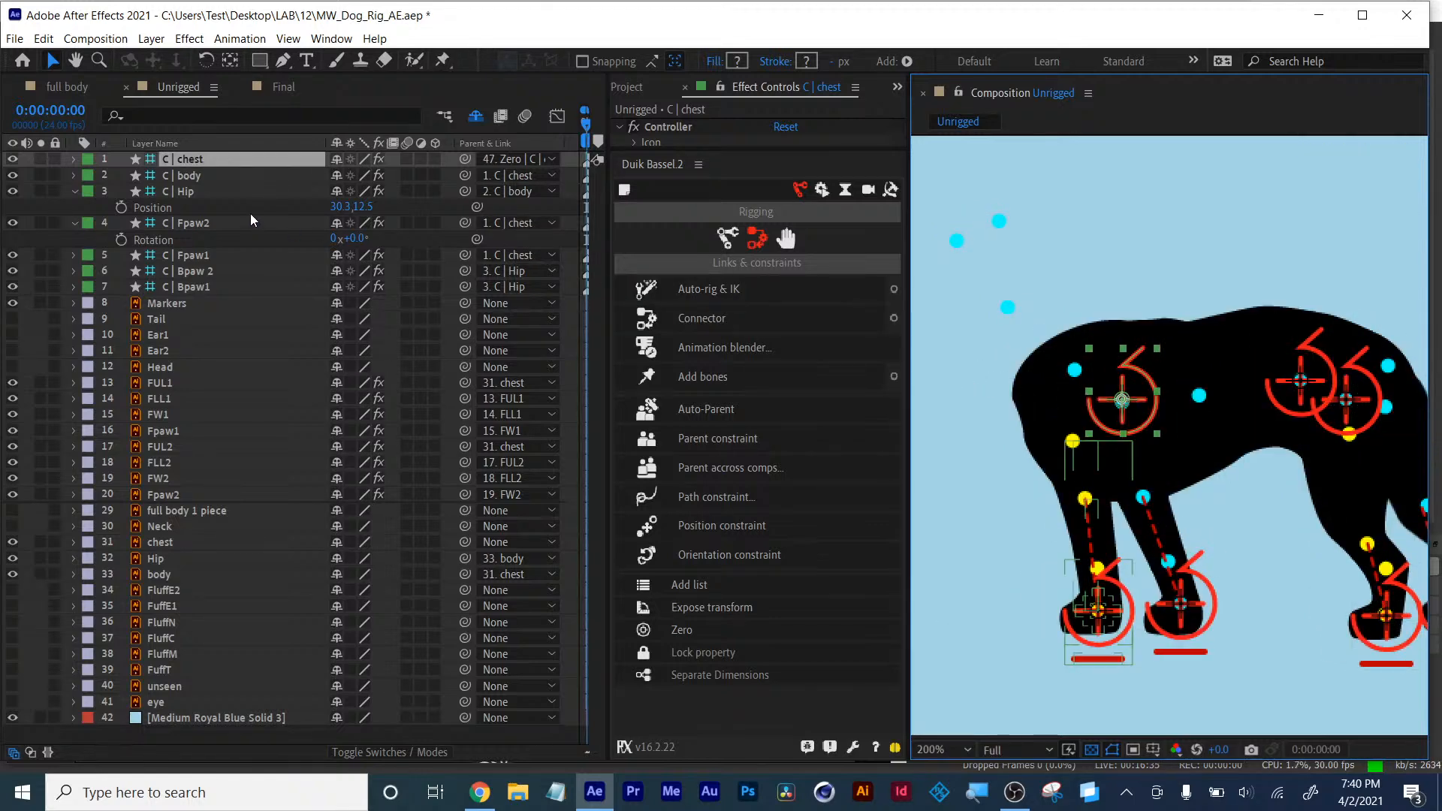
click(186, 176)
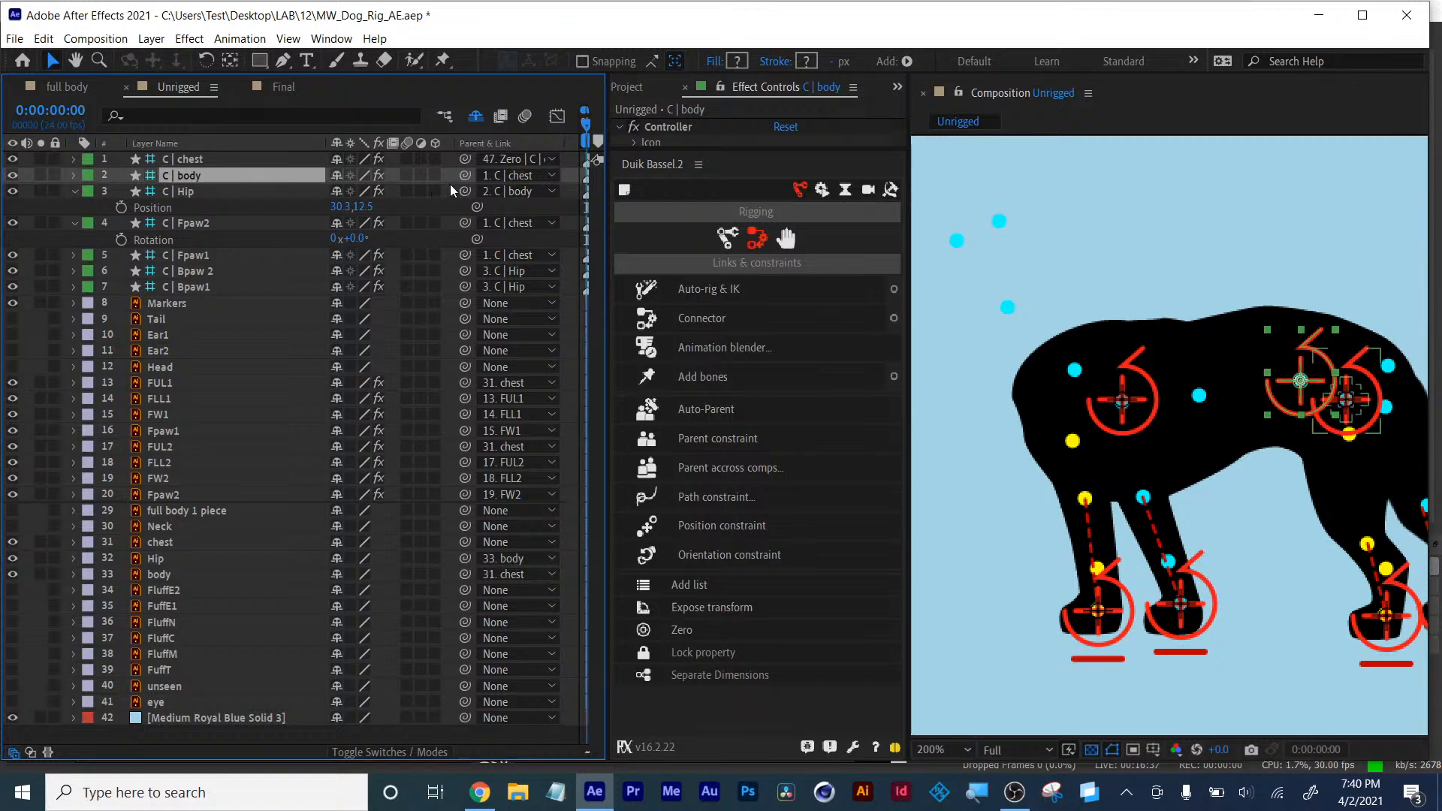
click(529, 177)
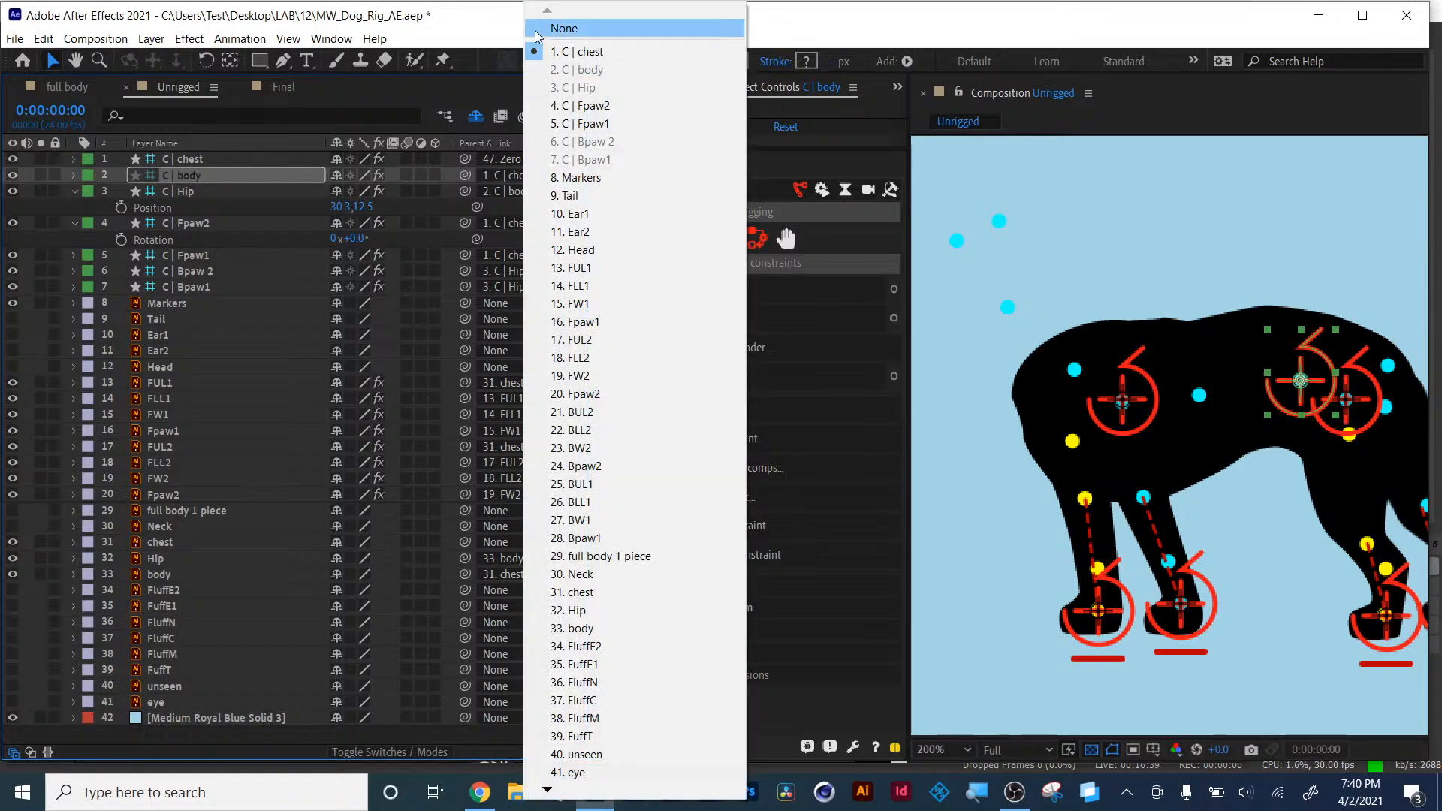
click(535, 30)
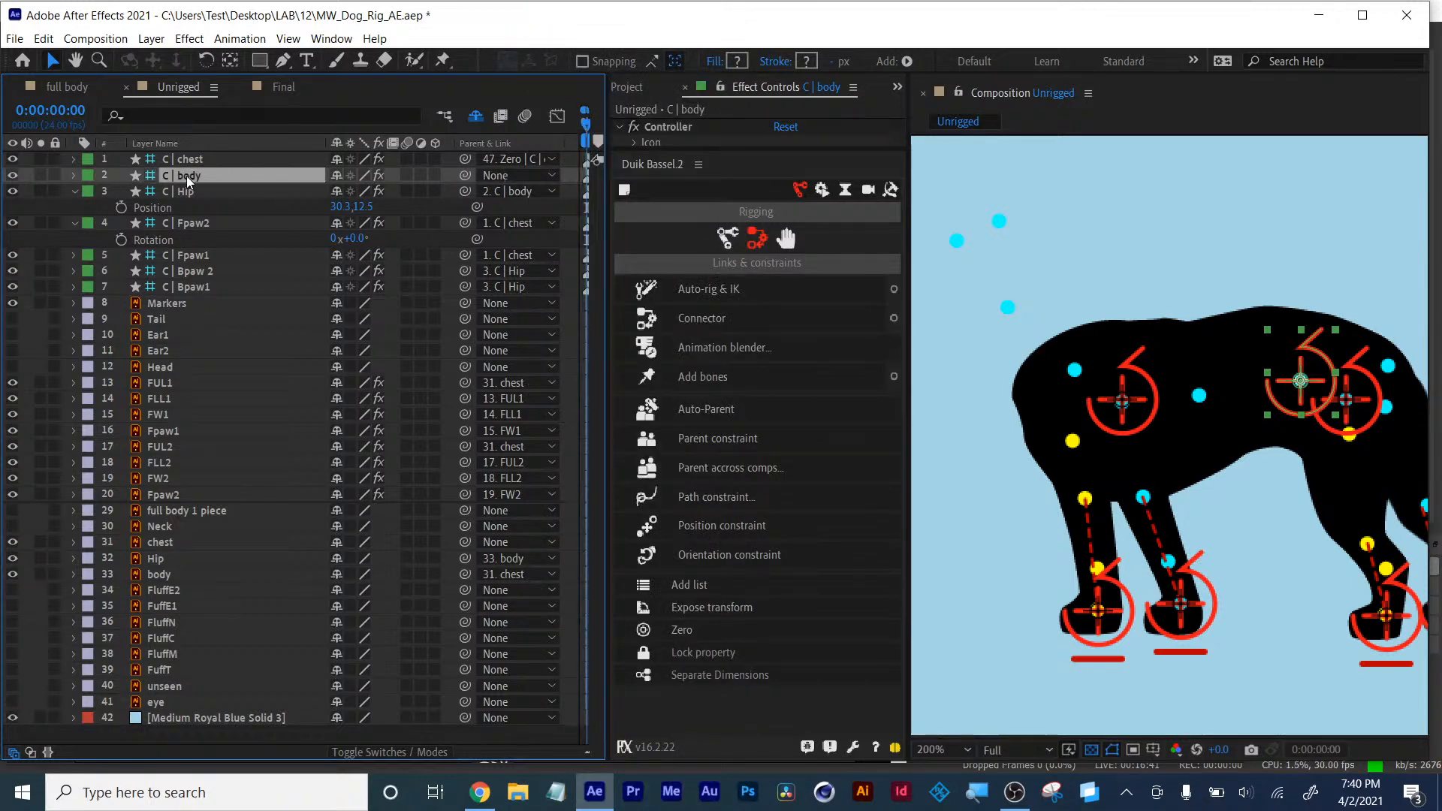
- Select and test the C | chest and C | Hip controllers in the viewer
click(1128, 399)
mouse_move(1128, 398)
mouse_down()
mouse_move(1082, 399)
mouse_move(1074, 380)
mouse_move(1125, 404)
mouse_up()
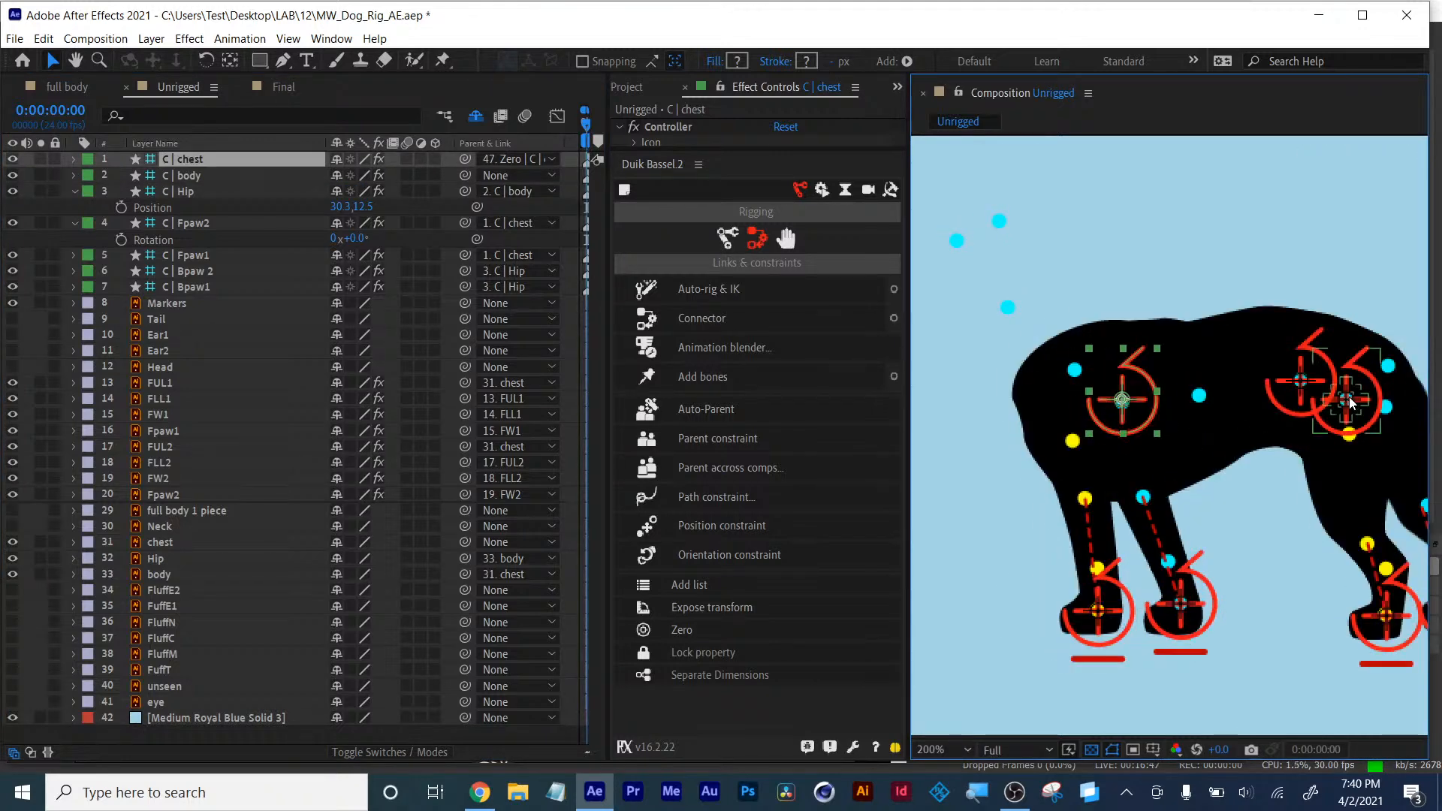
click(1320, 389)
drag(1320, 389, 1367, 450)
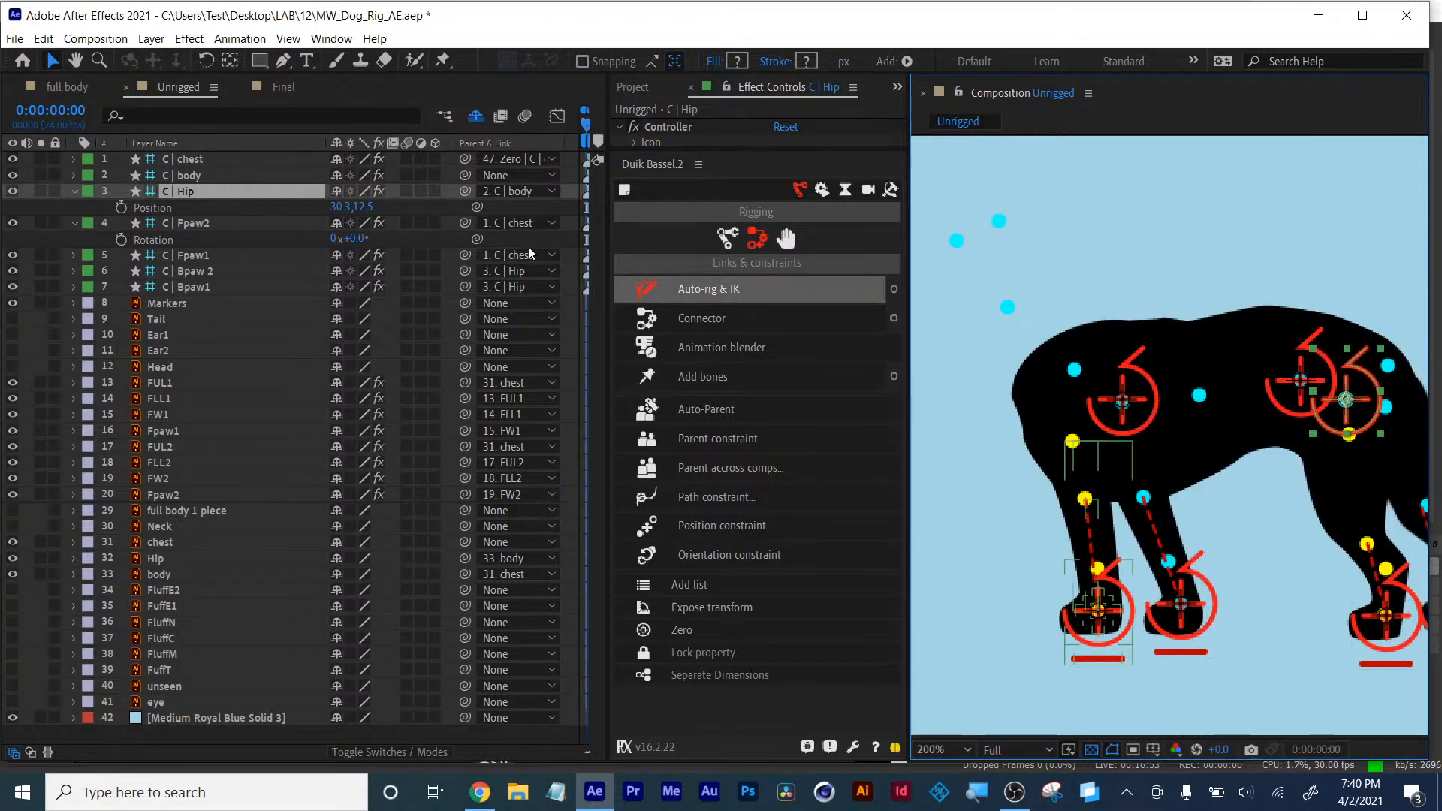
scroll(1161, 421, up, 2)
scroll(1163, 428, down, 4)
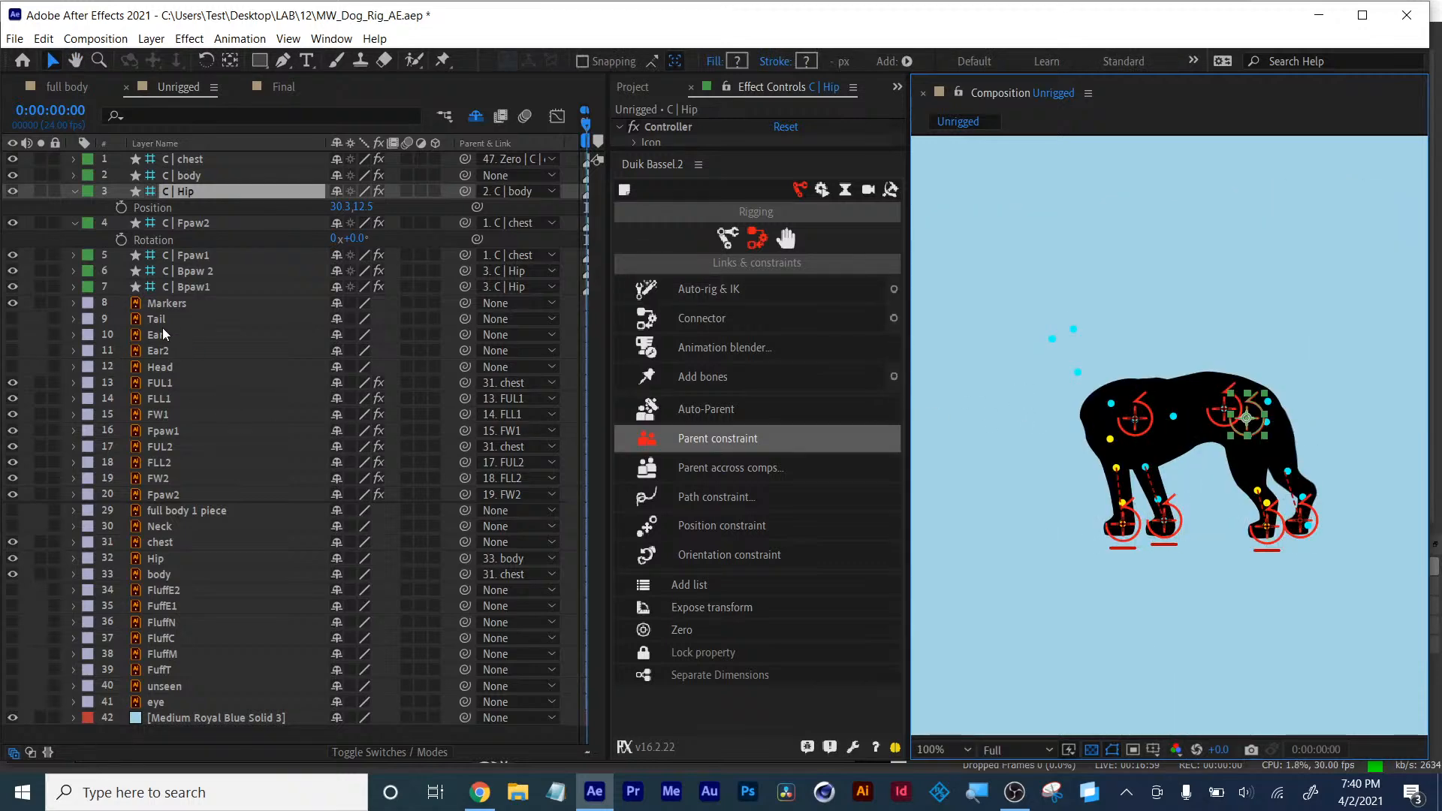
- Delete the front leg layers FUL1 through Fpaw2
click(160, 386)
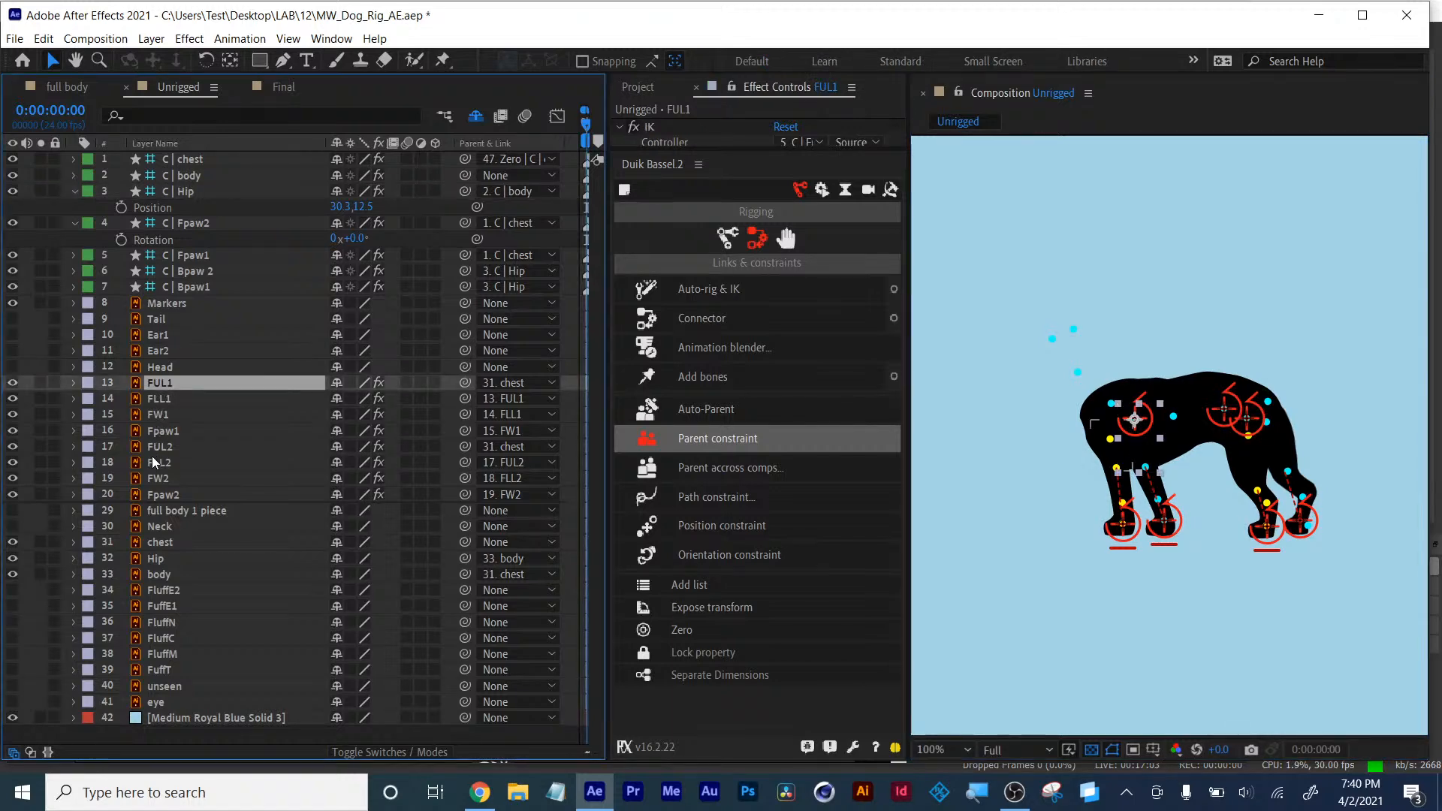
shift+click(161, 492)
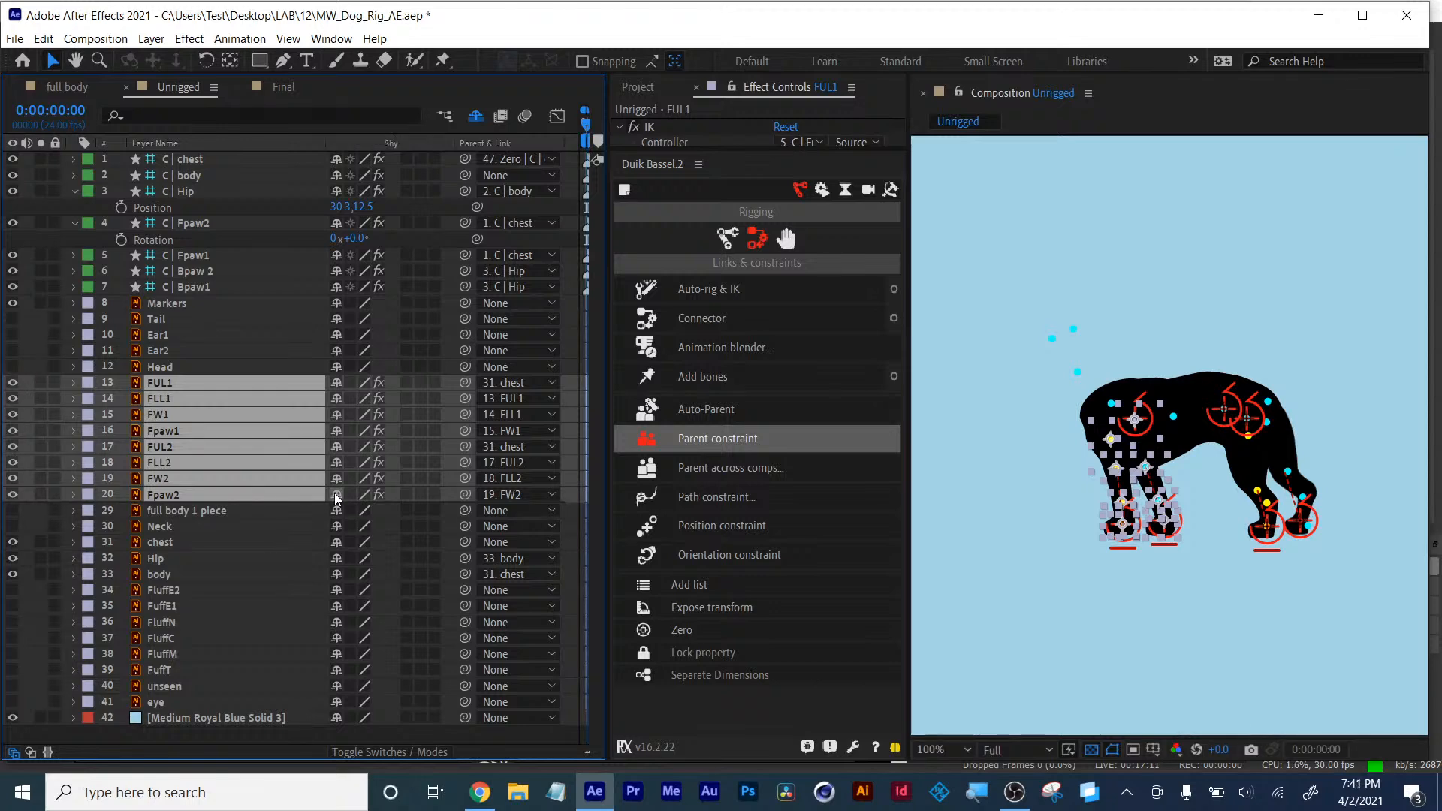
key(Delete)
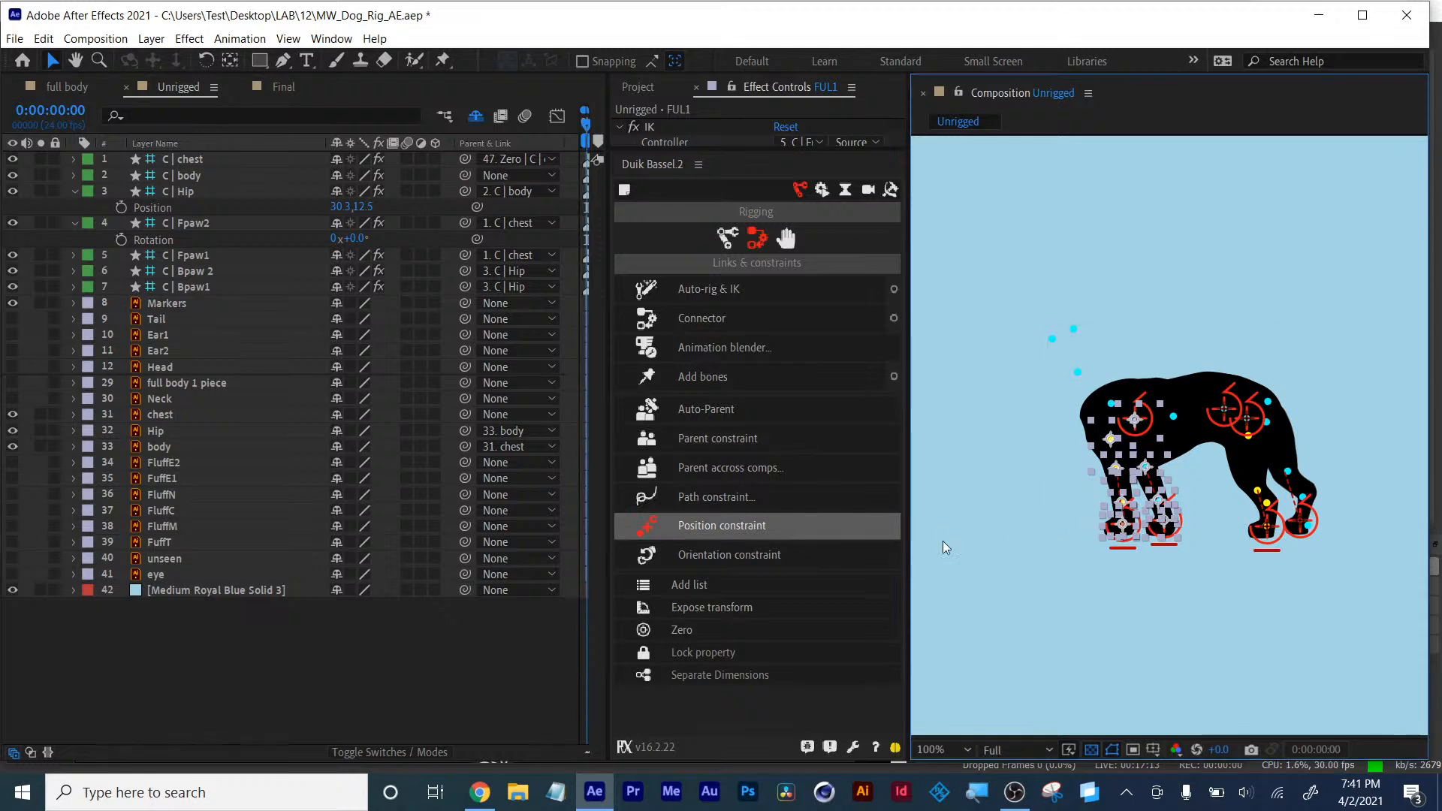
click(240, 678)
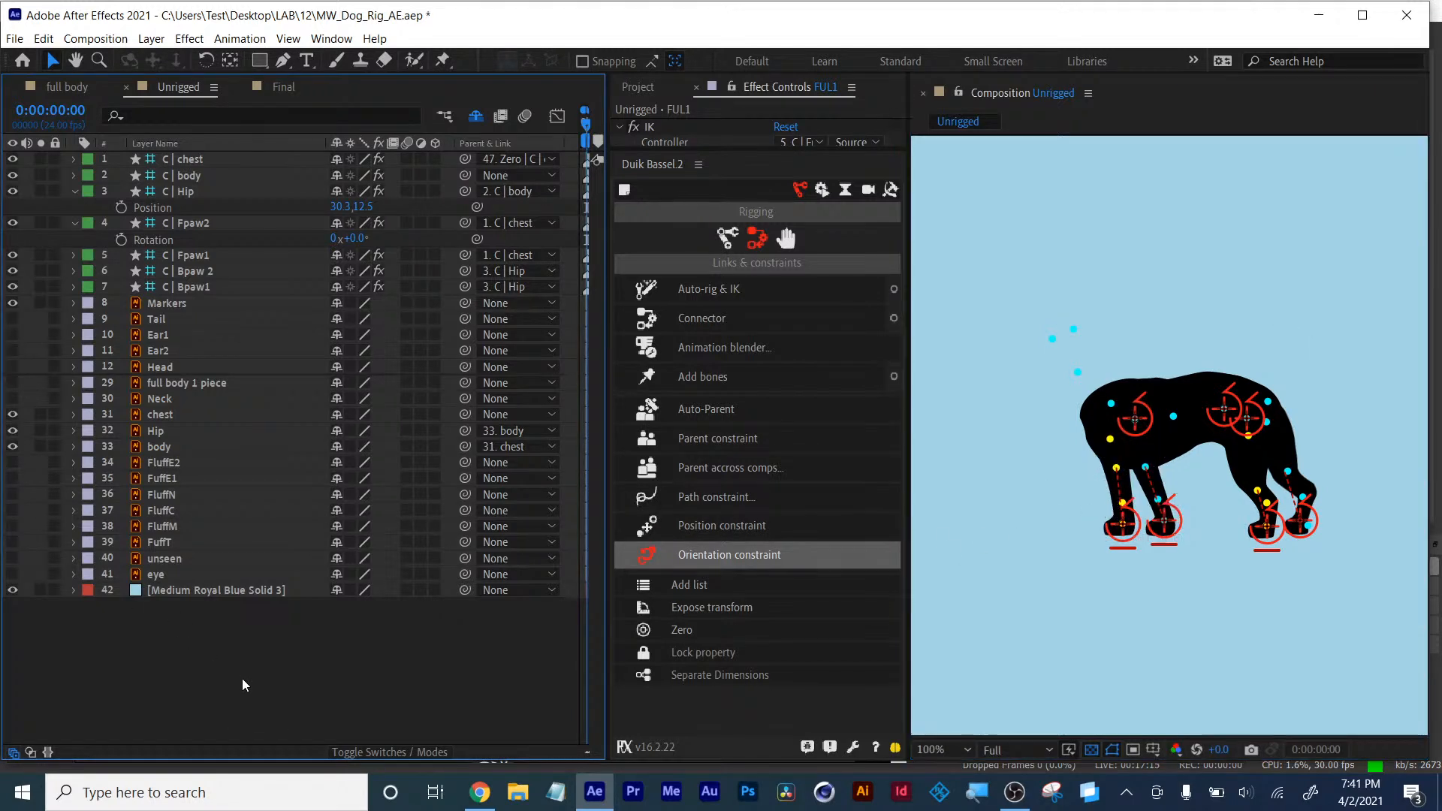
- Hide the Markers layer
click(168, 305)
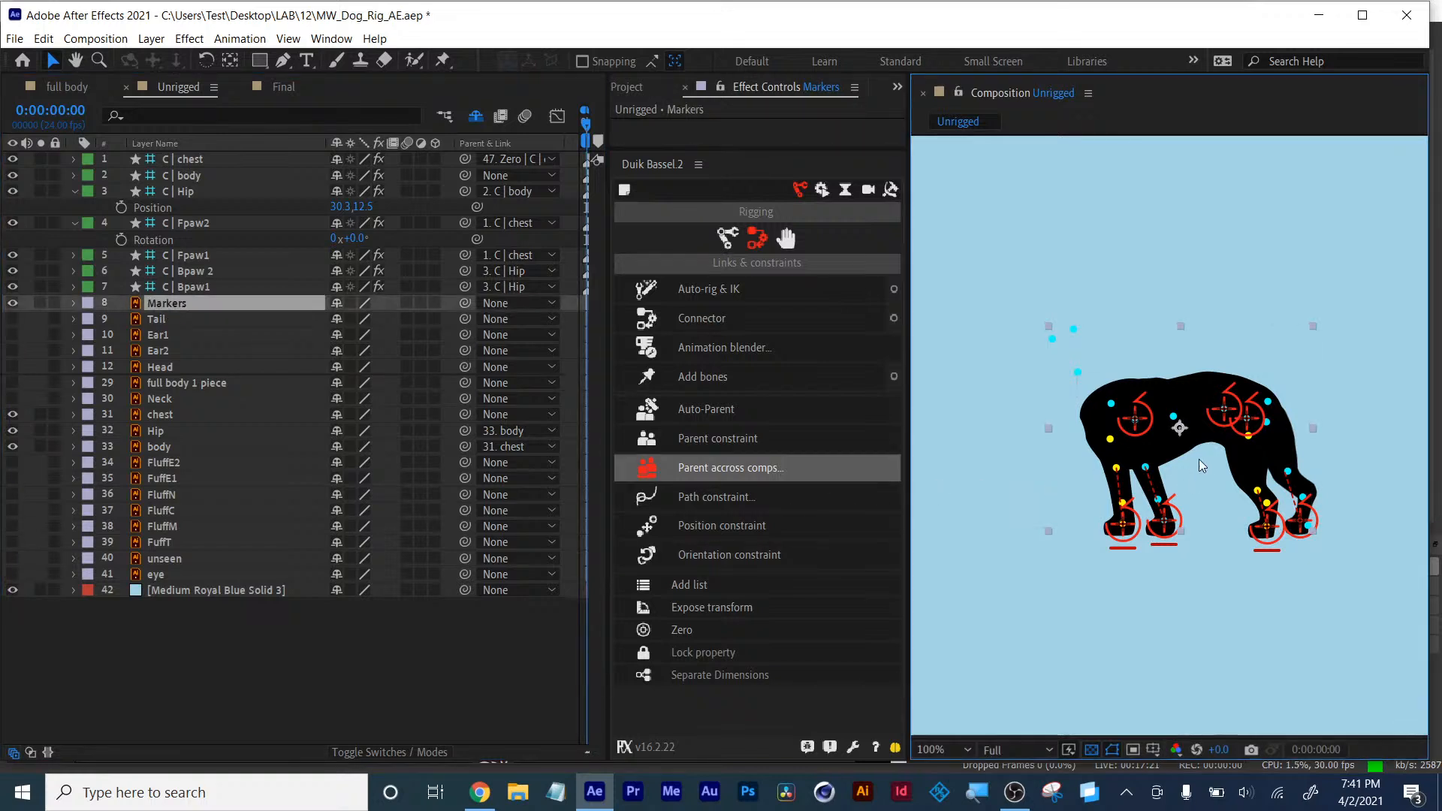
click(12, 303)
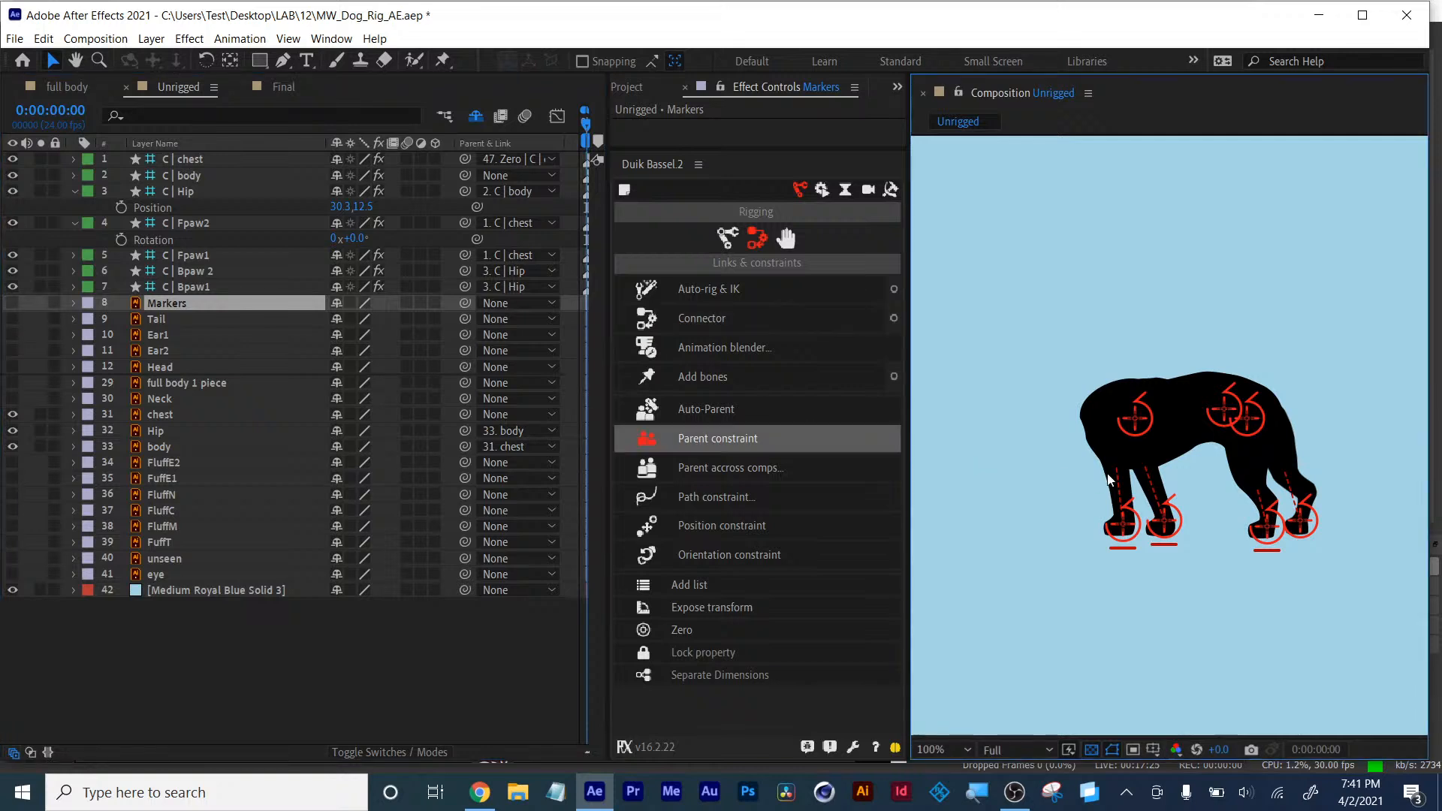
key(period)
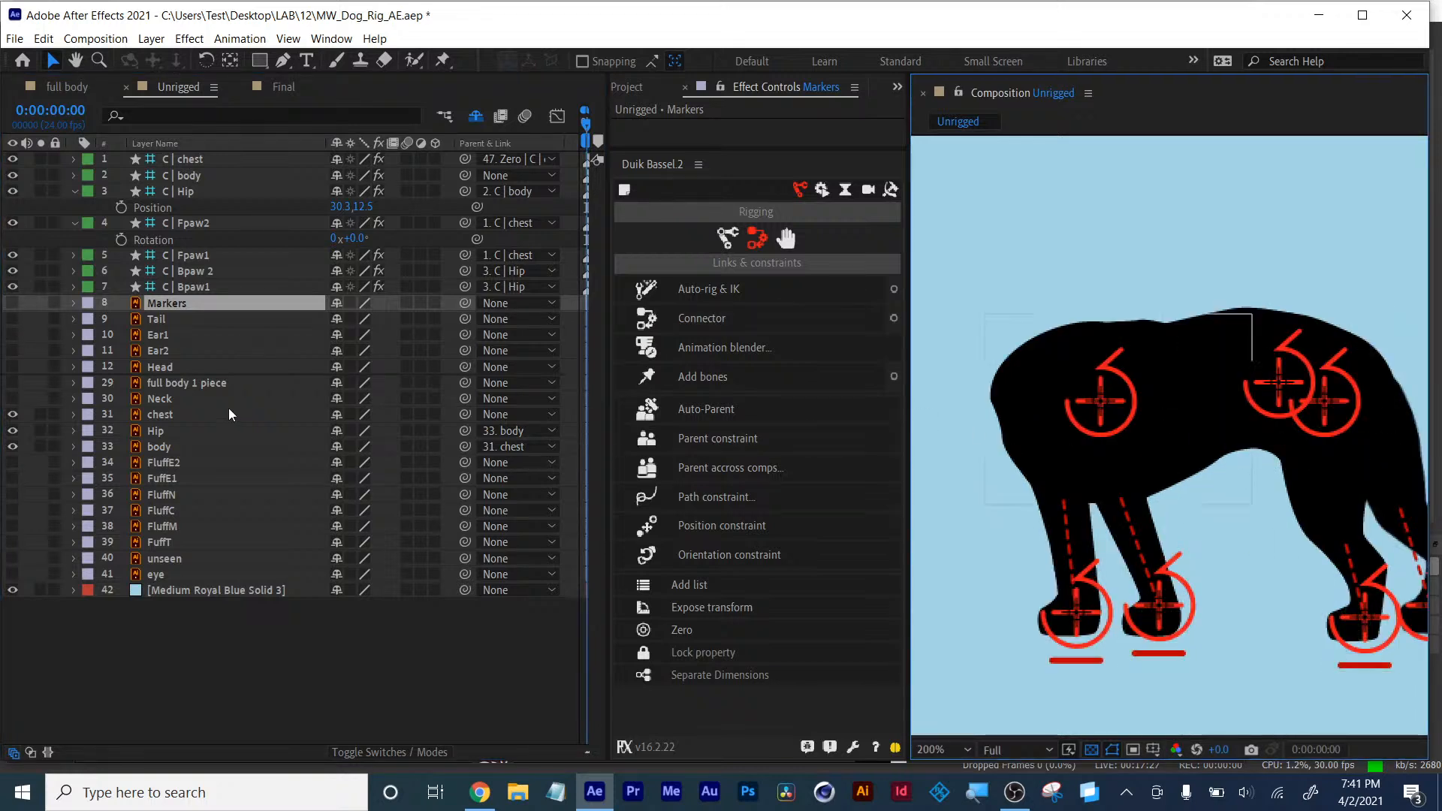
click(162, 324)
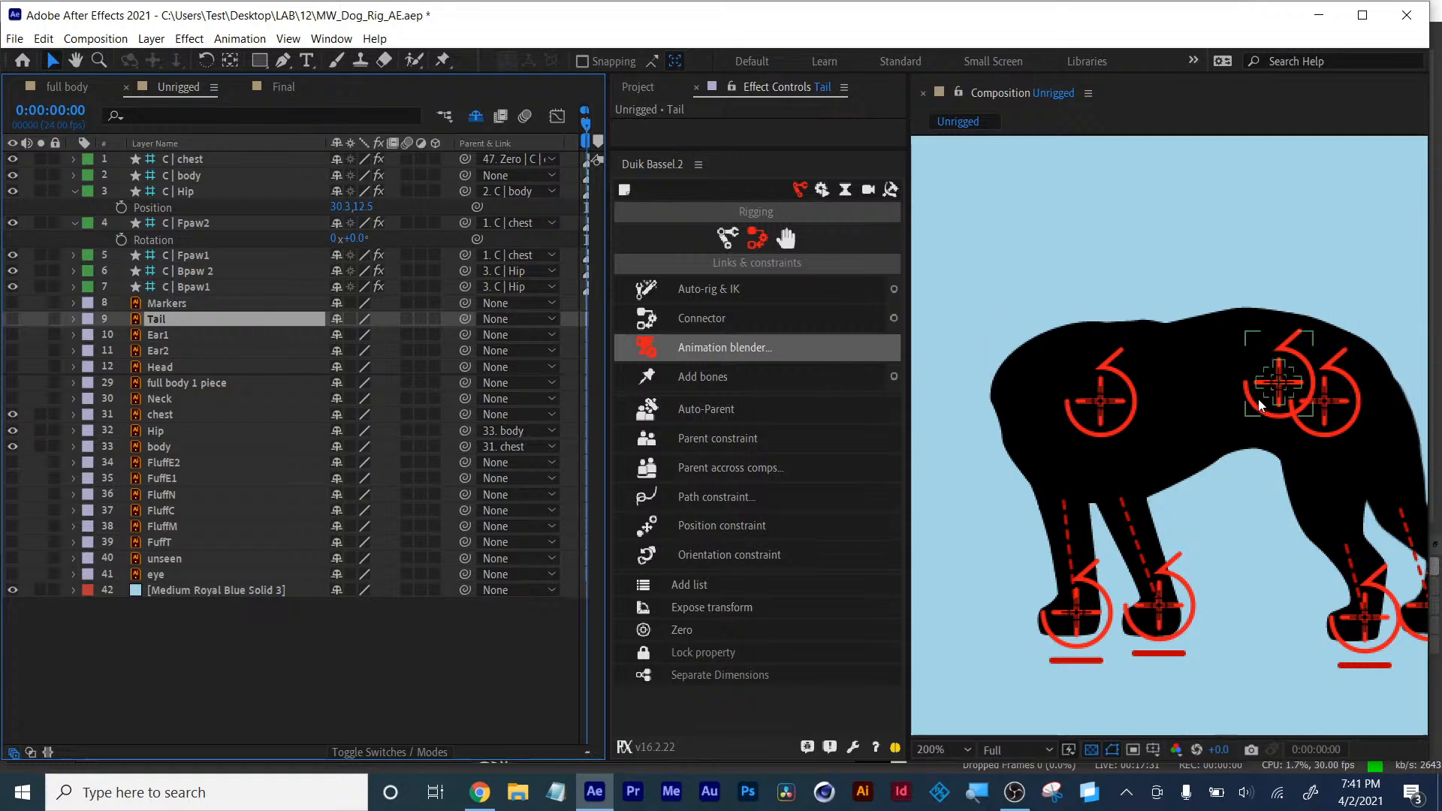
- Show the Tail and FuffT layers and move FuffT directly below Tail in the layer stack
key(space)
drag(1226, 402, 1064, 410)
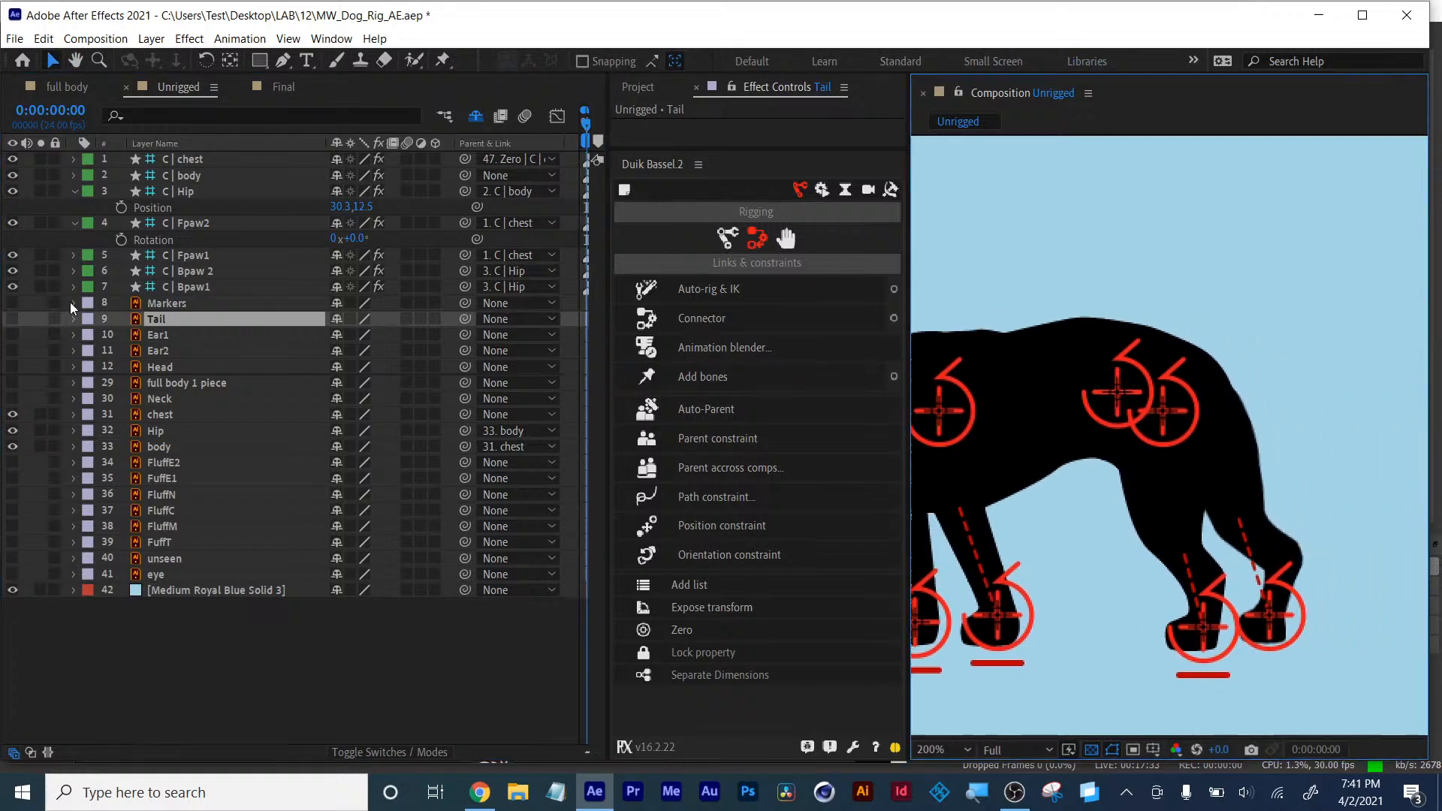
click(9, 325)
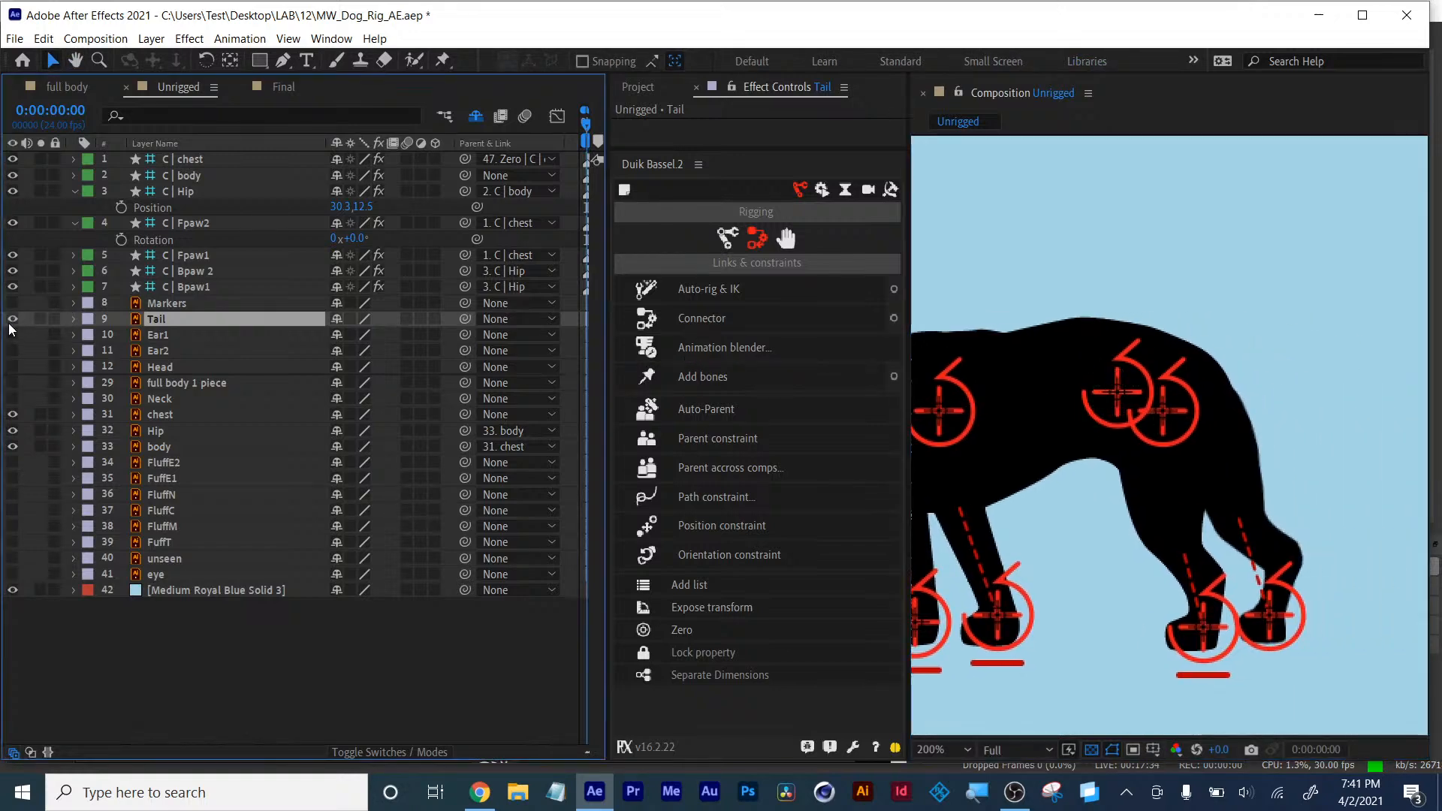
click(164, 544)
click(12, 542)
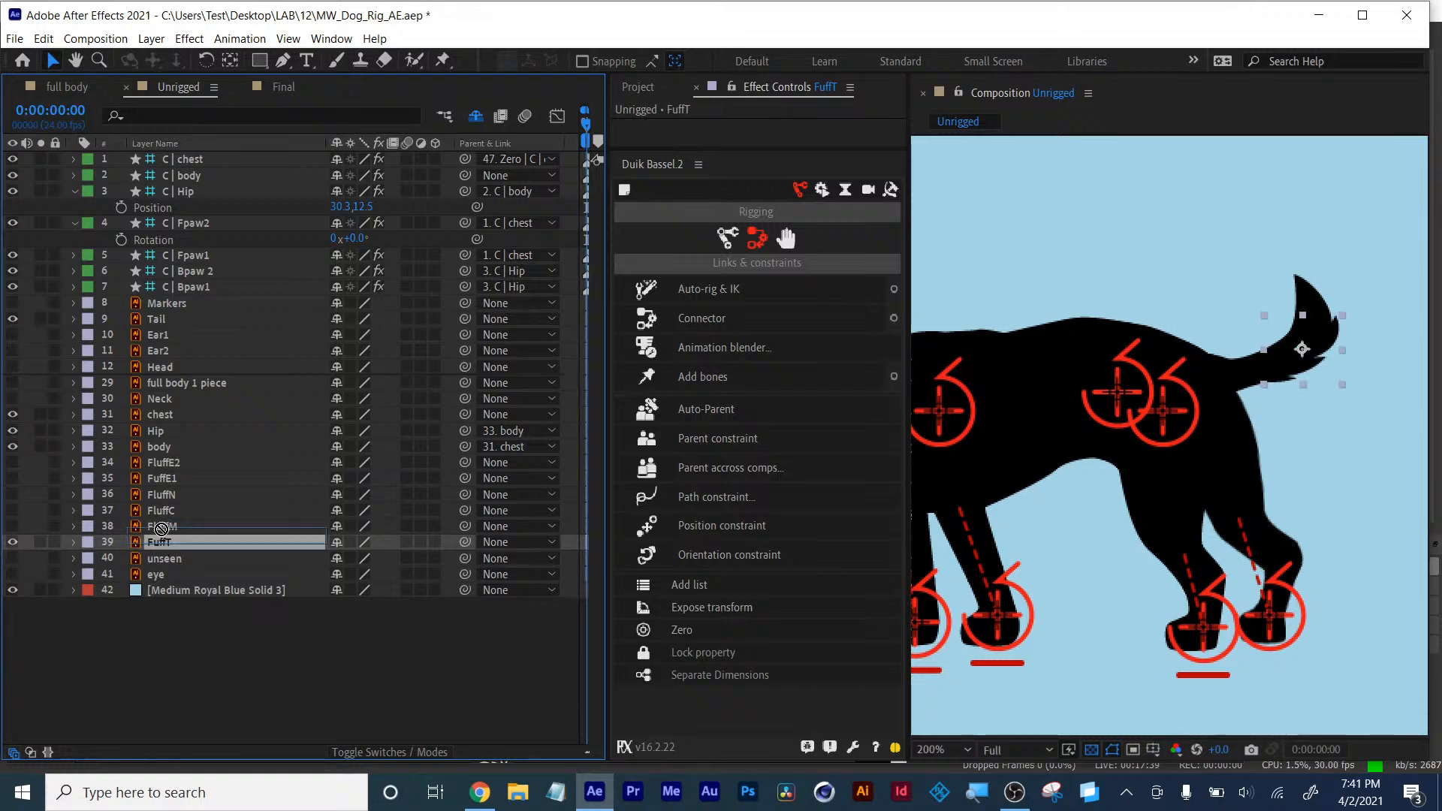
drag(150, 327, 150, 329)
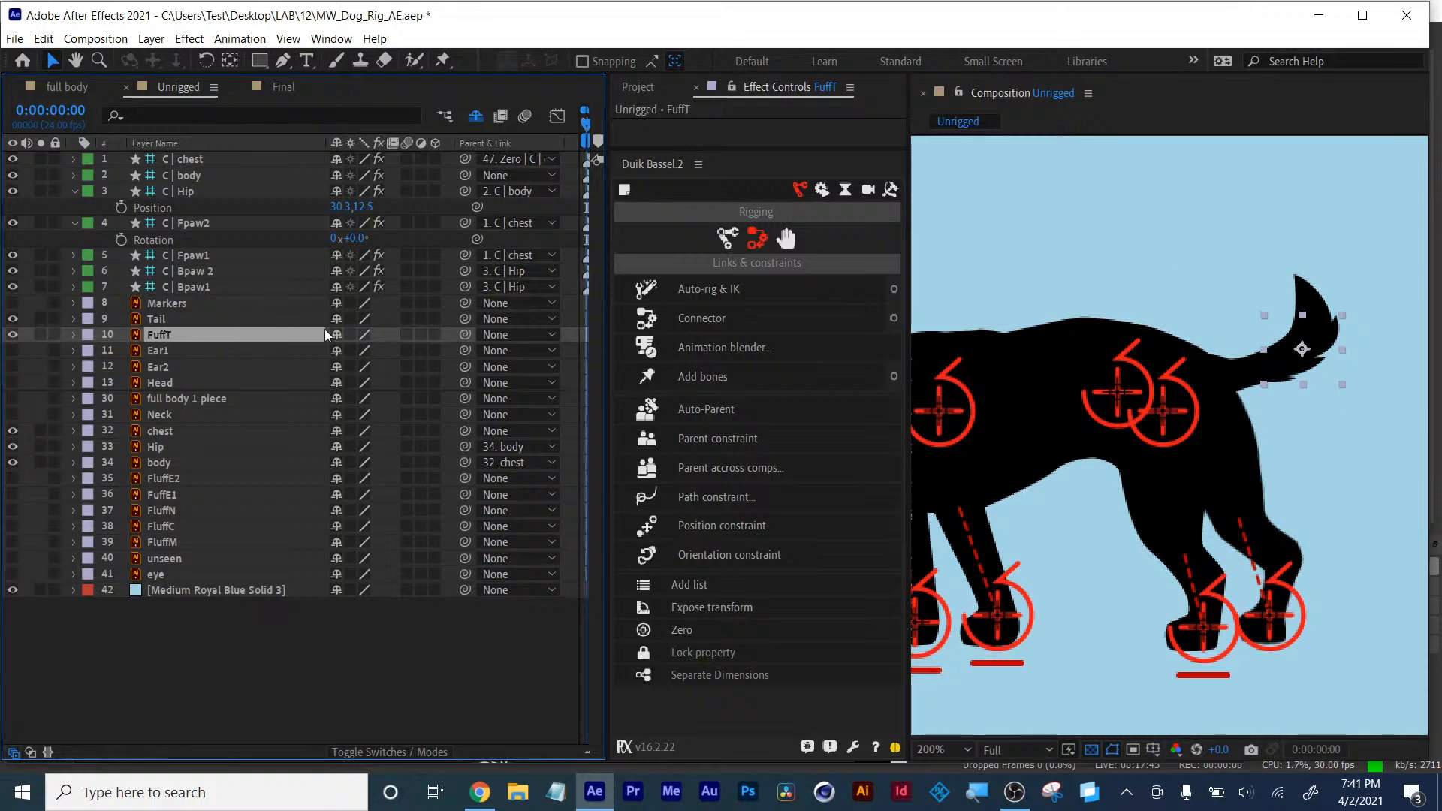
- Parent FuffT to Tail, then pre-compose both layers as Tail PC, moving all attributes into the new composition
drag(465, 335, 151, 320)
click(155, 321)
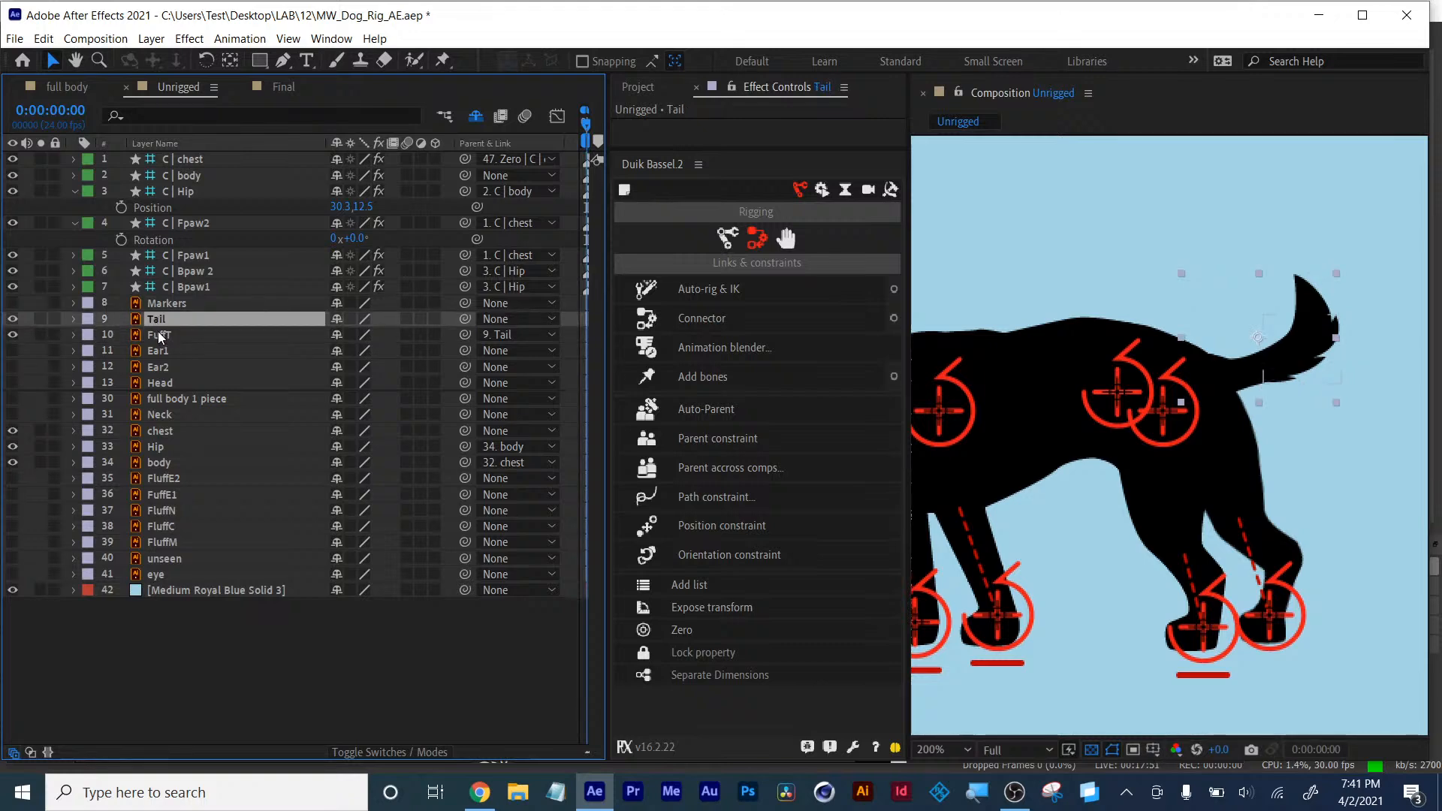
shift+click(160, 336)
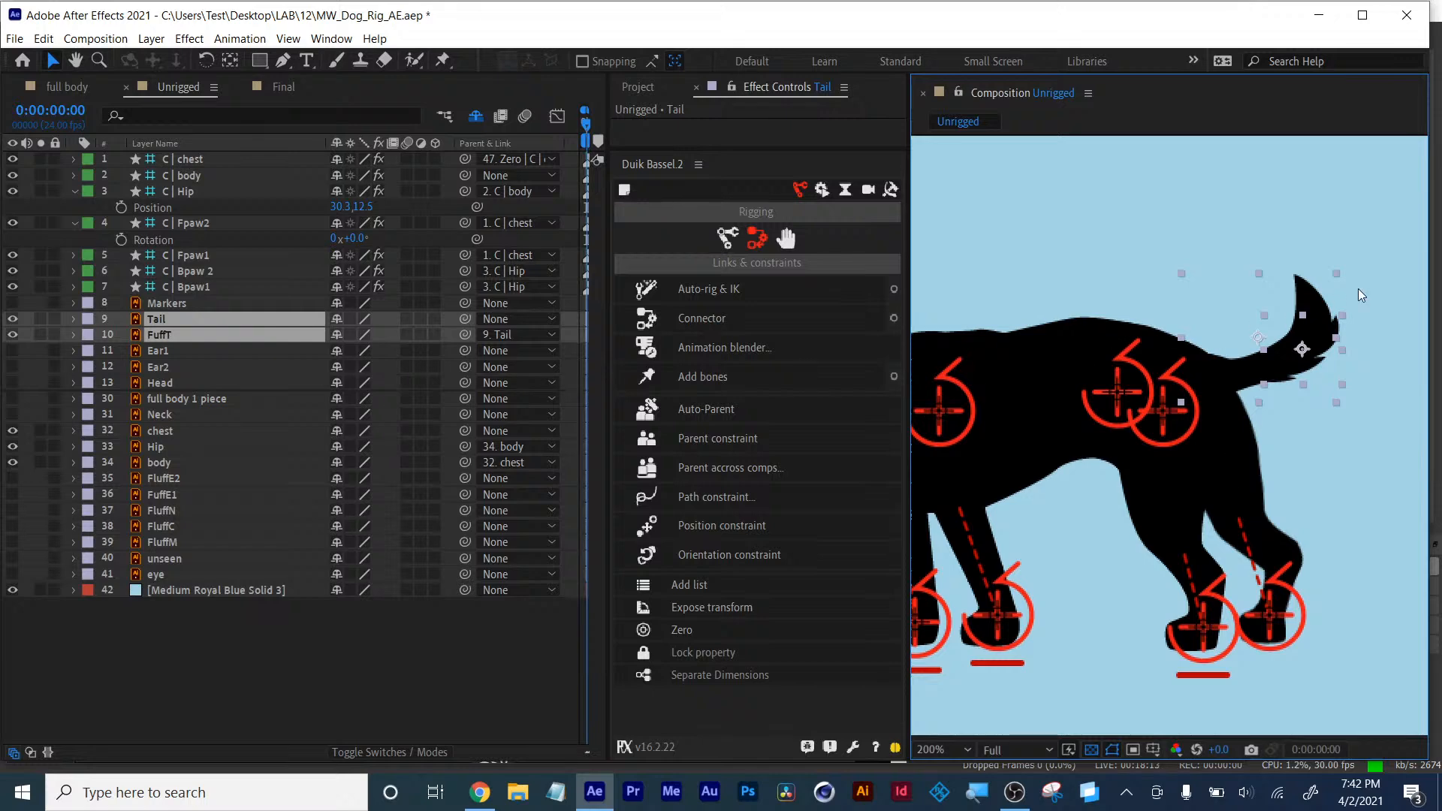
right_click(155, 332)
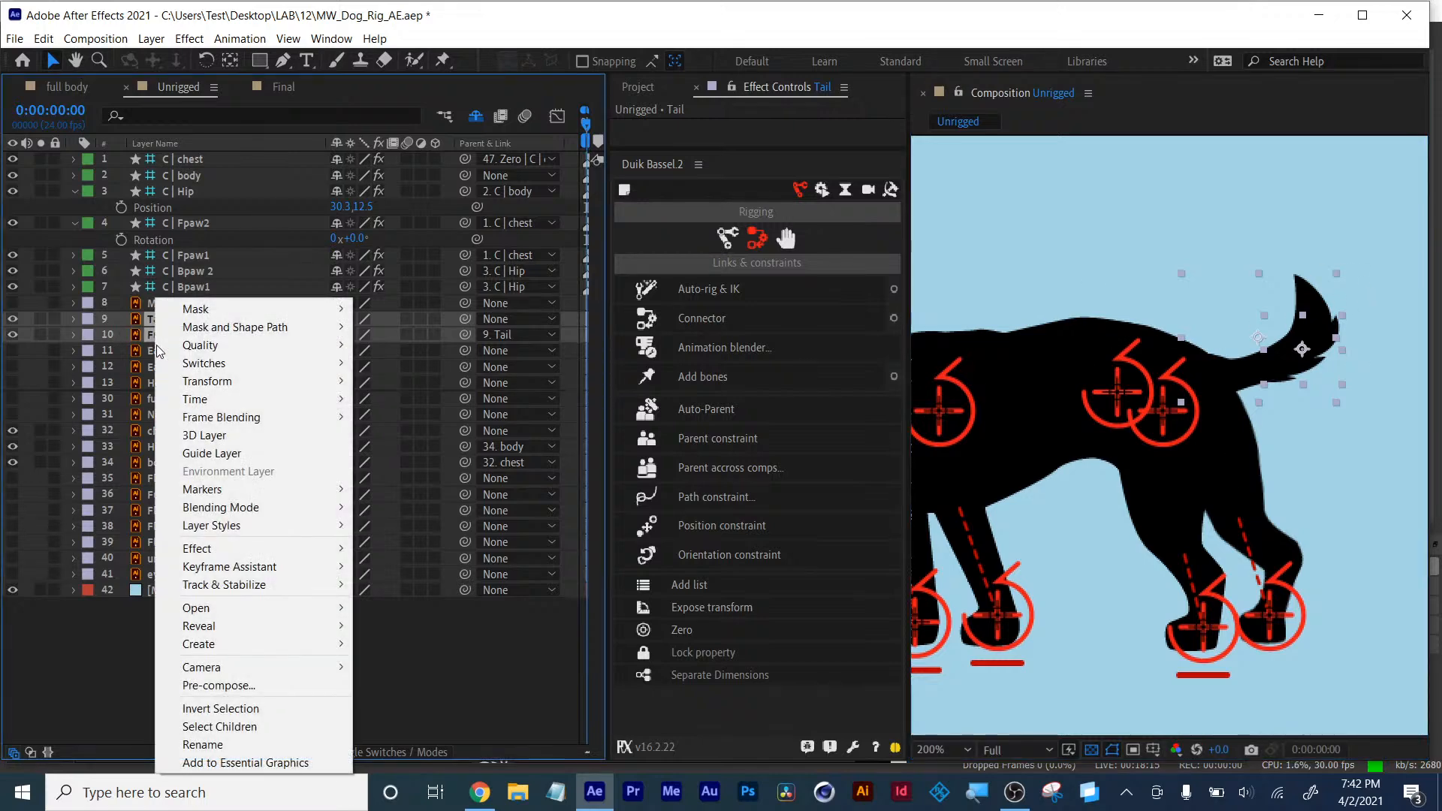
click(216, 686)
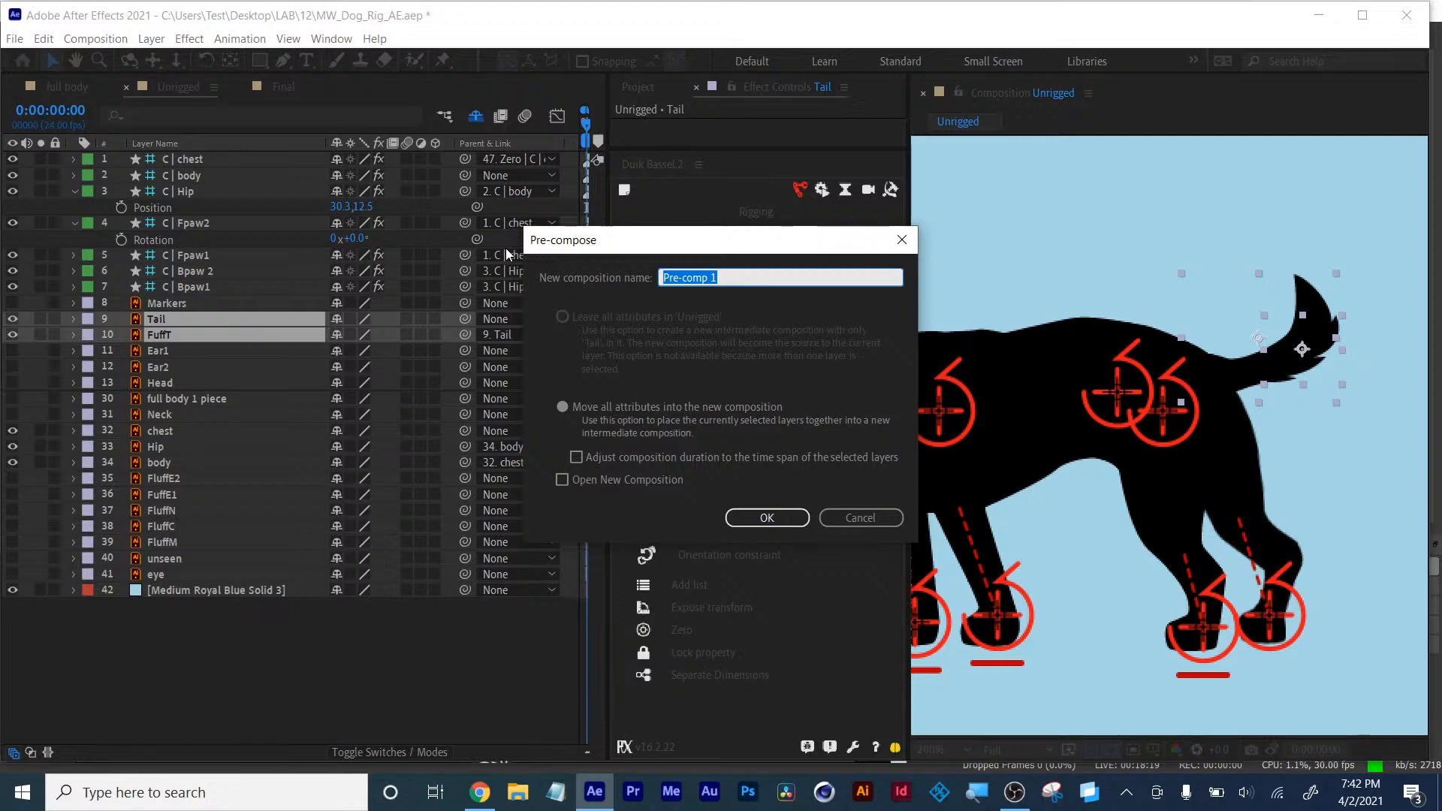
text(Tail PC)
click(571, 407)
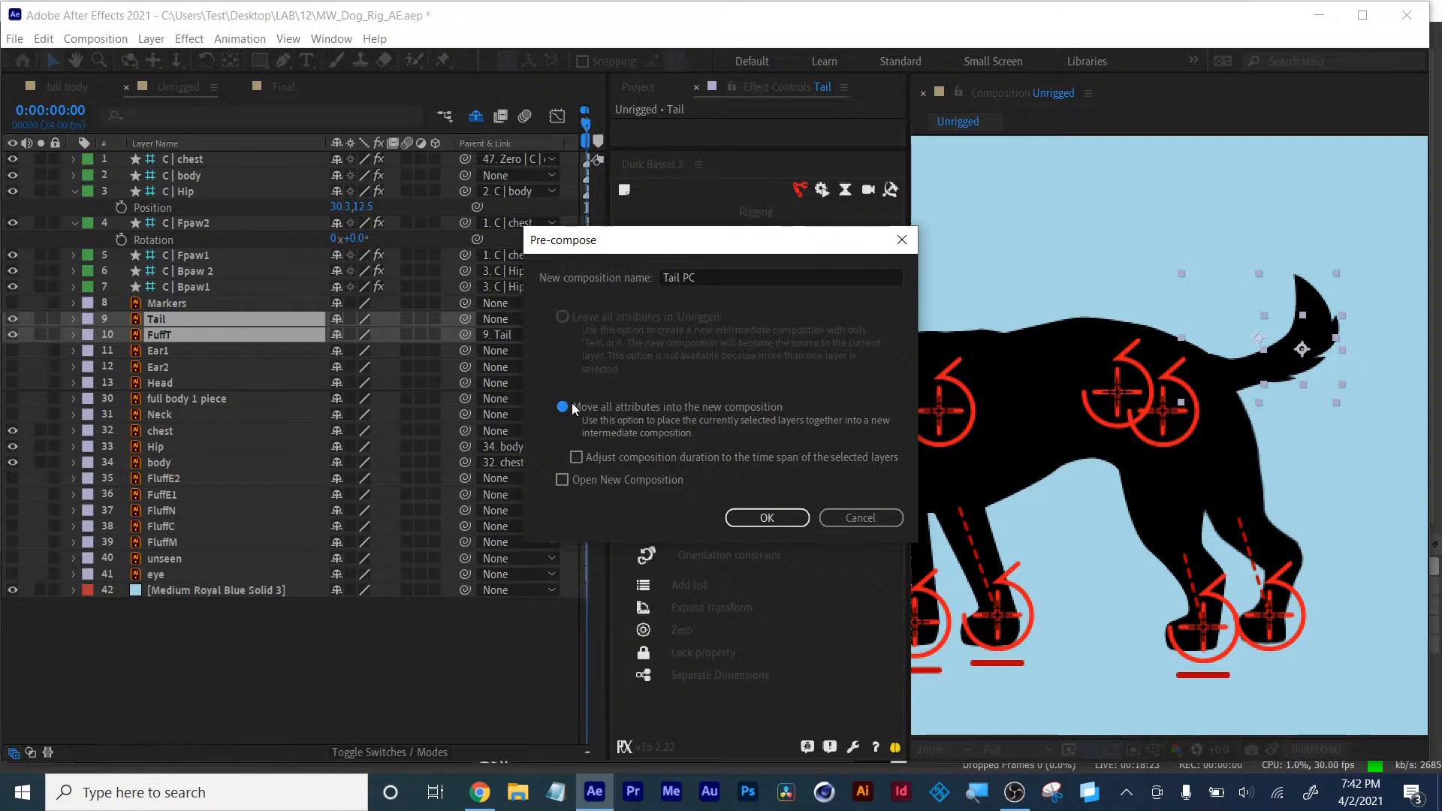
click(769, 513)
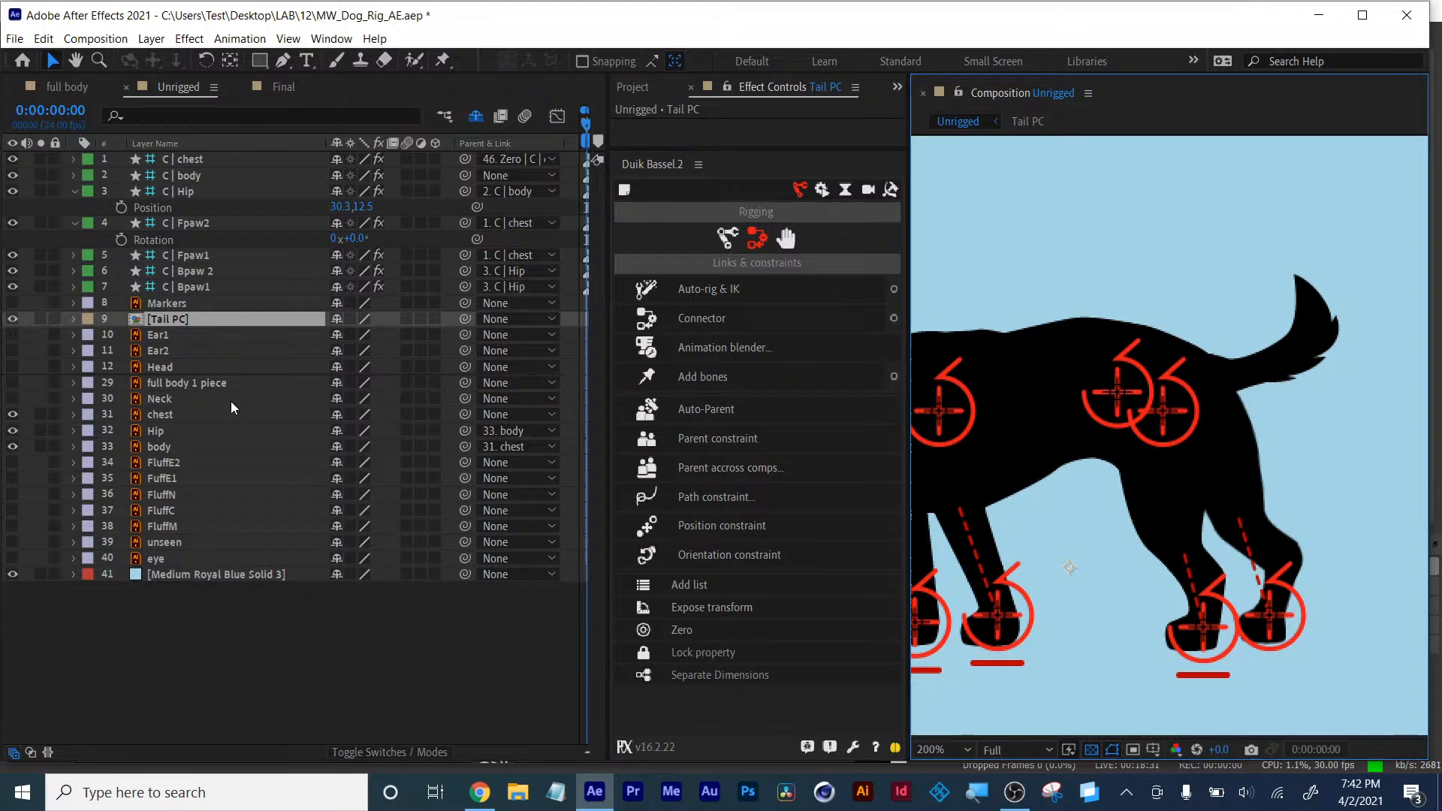
- Save the project
click(15, 38)
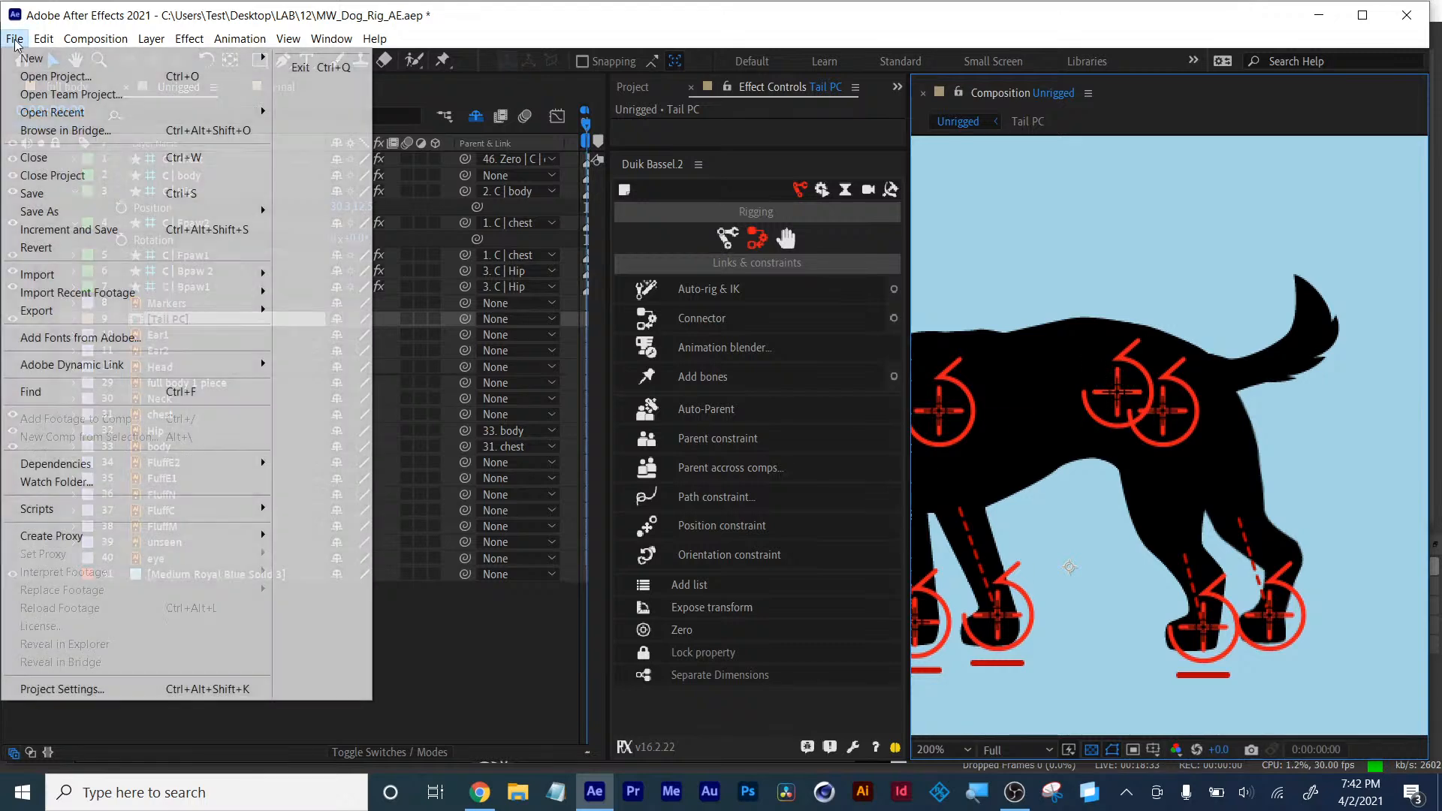
key(ctrl+s)
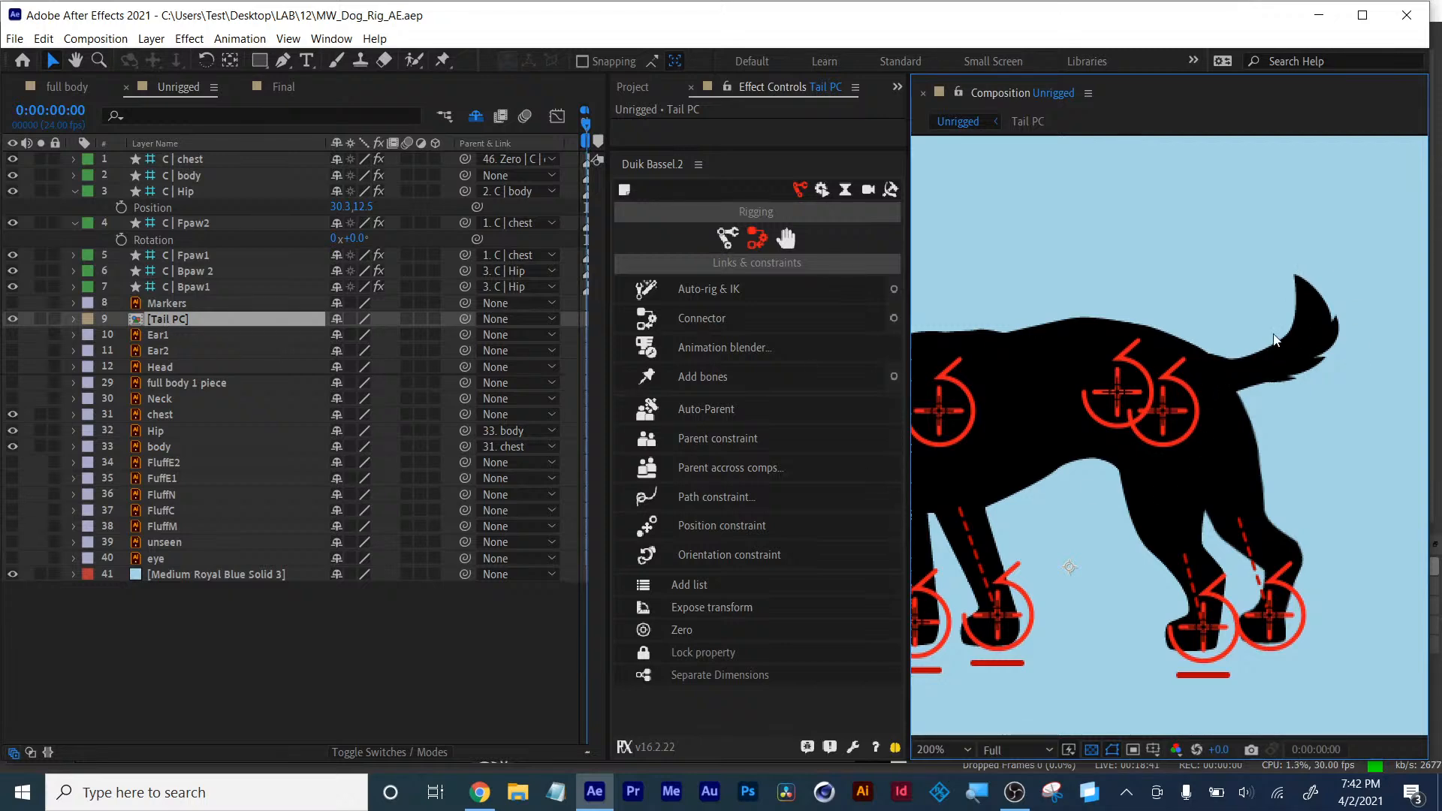
- Create a Duik tail structure and move its root bone onto the dog's tail
click(726, 239)
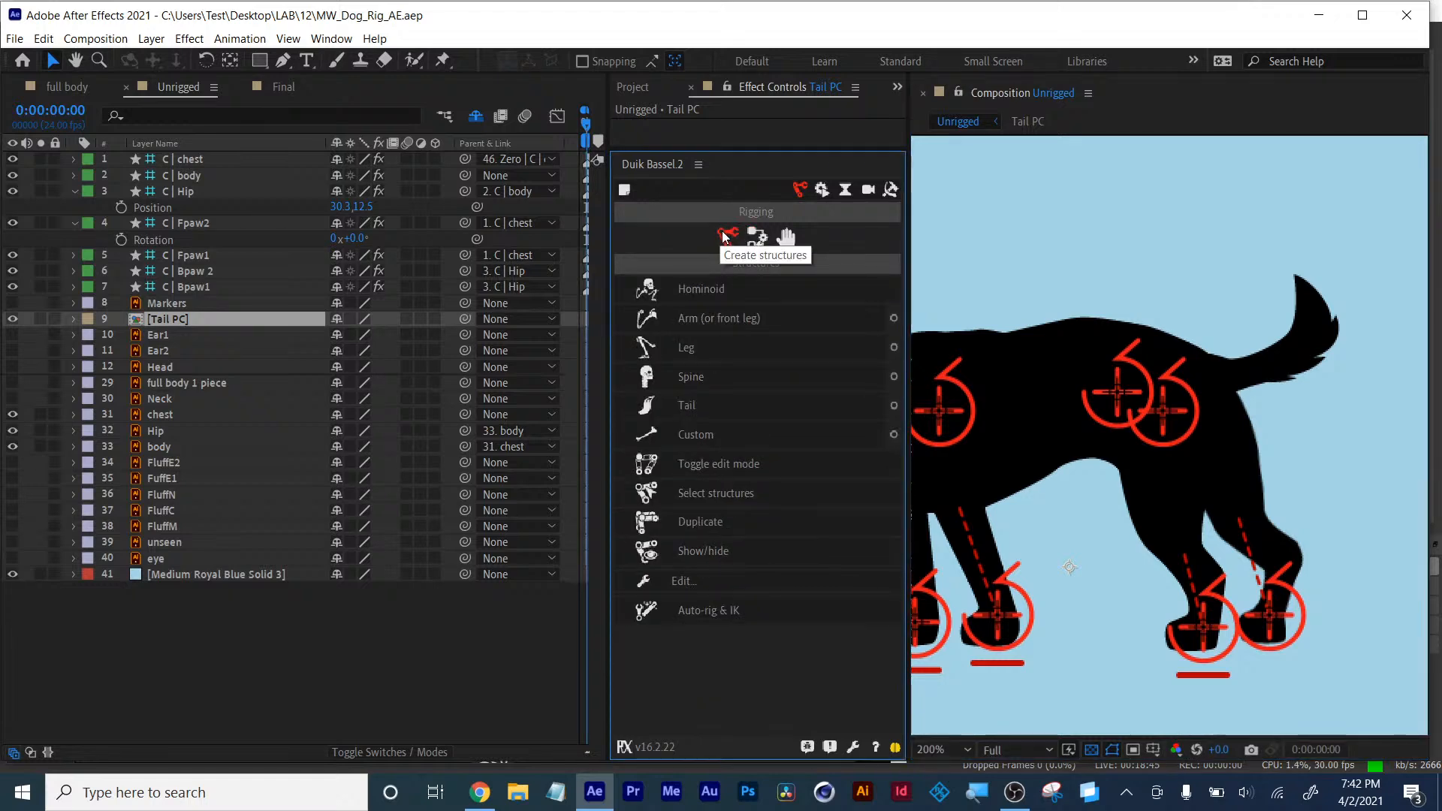
click(706, 410)
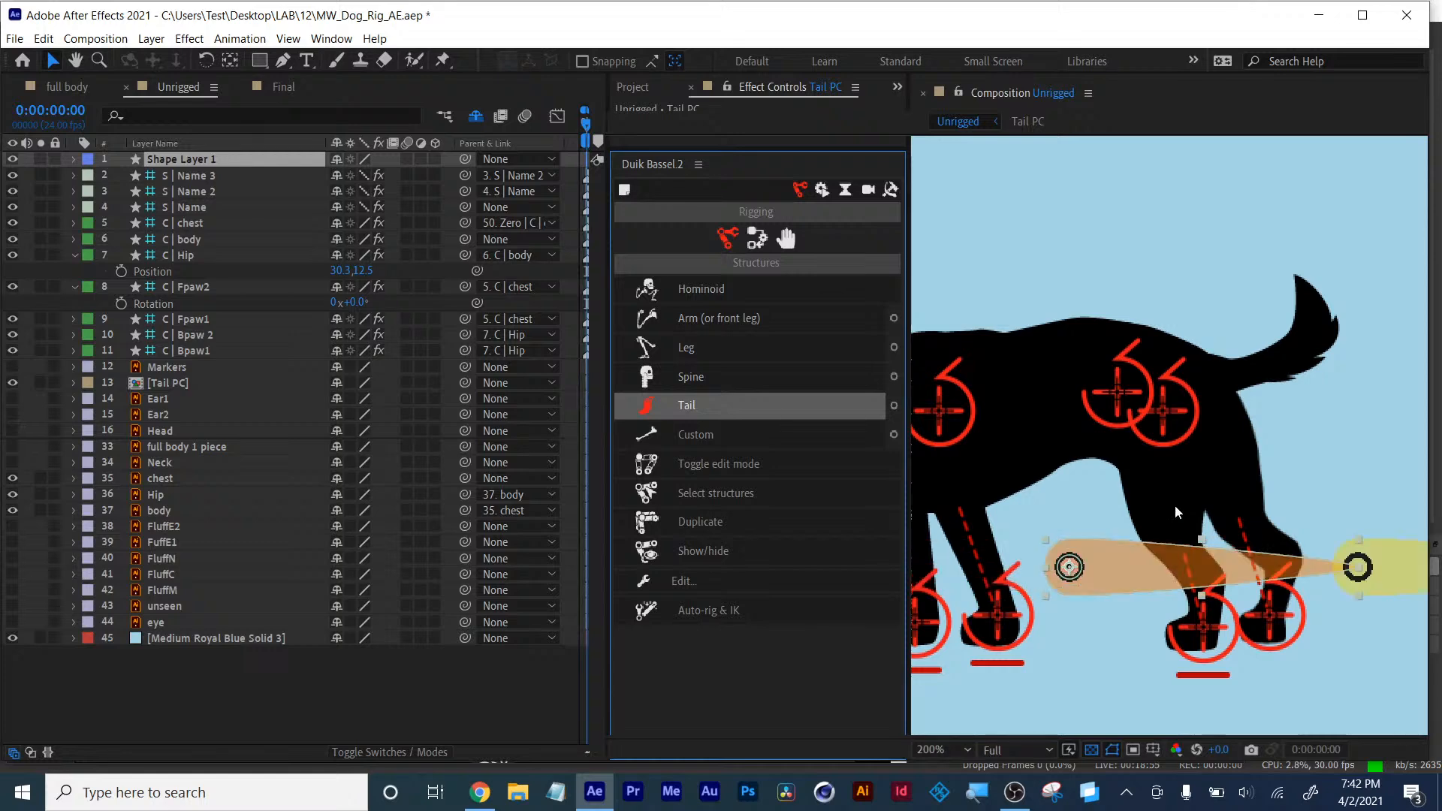
scroll(1175, 506, down, 2)
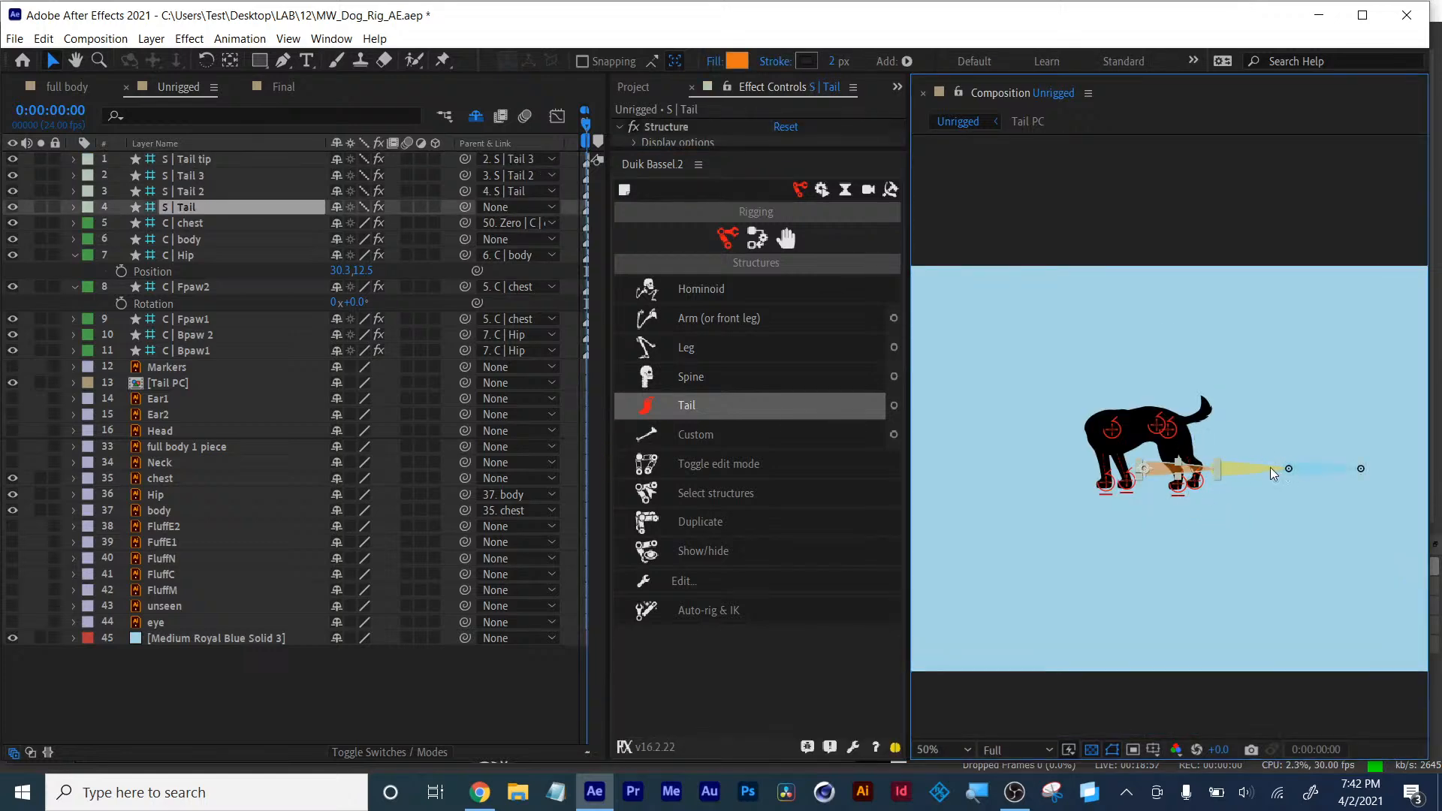
click(186, 210)
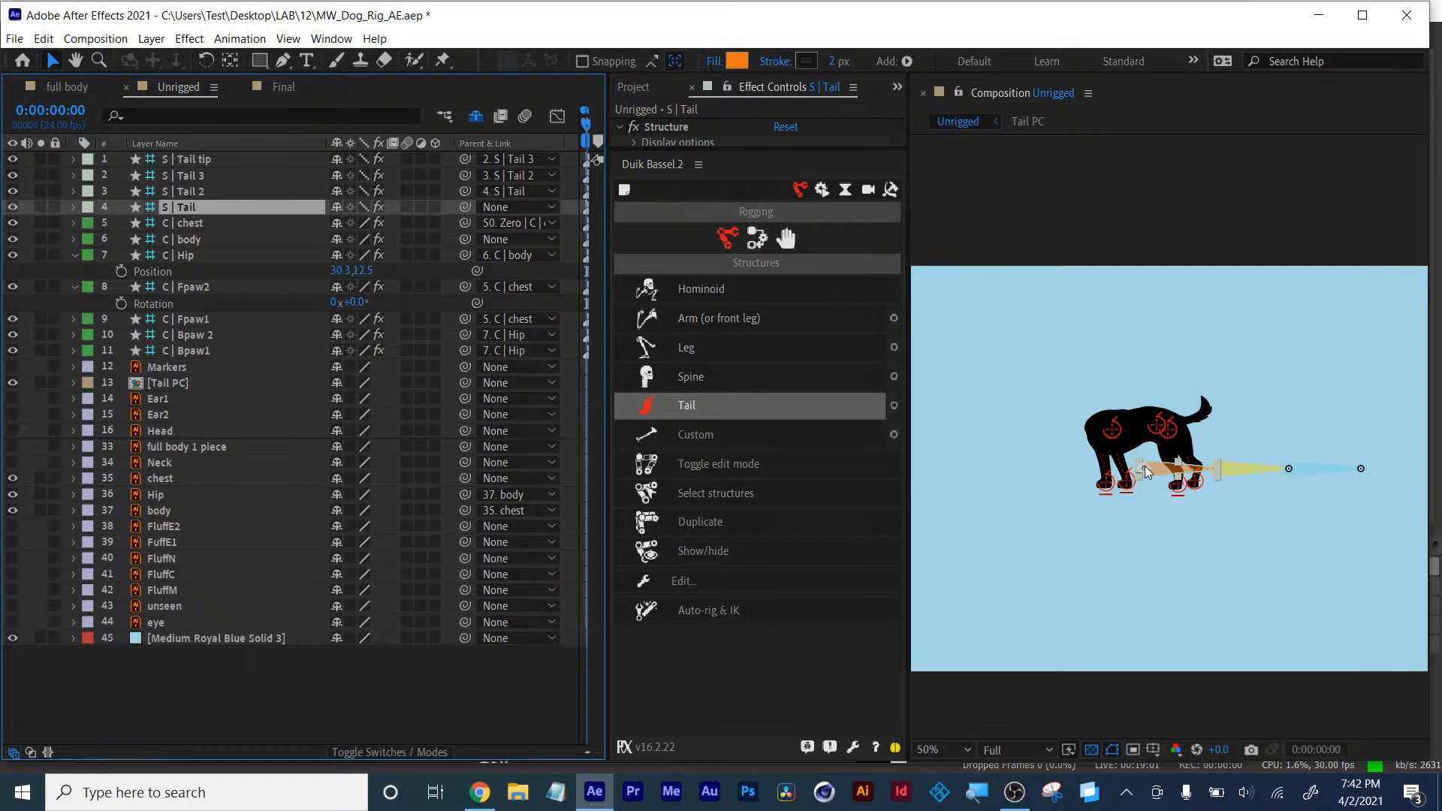
click(1145, 466)
drag(1160, 450, 1215, 471)
scroll(1216, 475, up, 3)
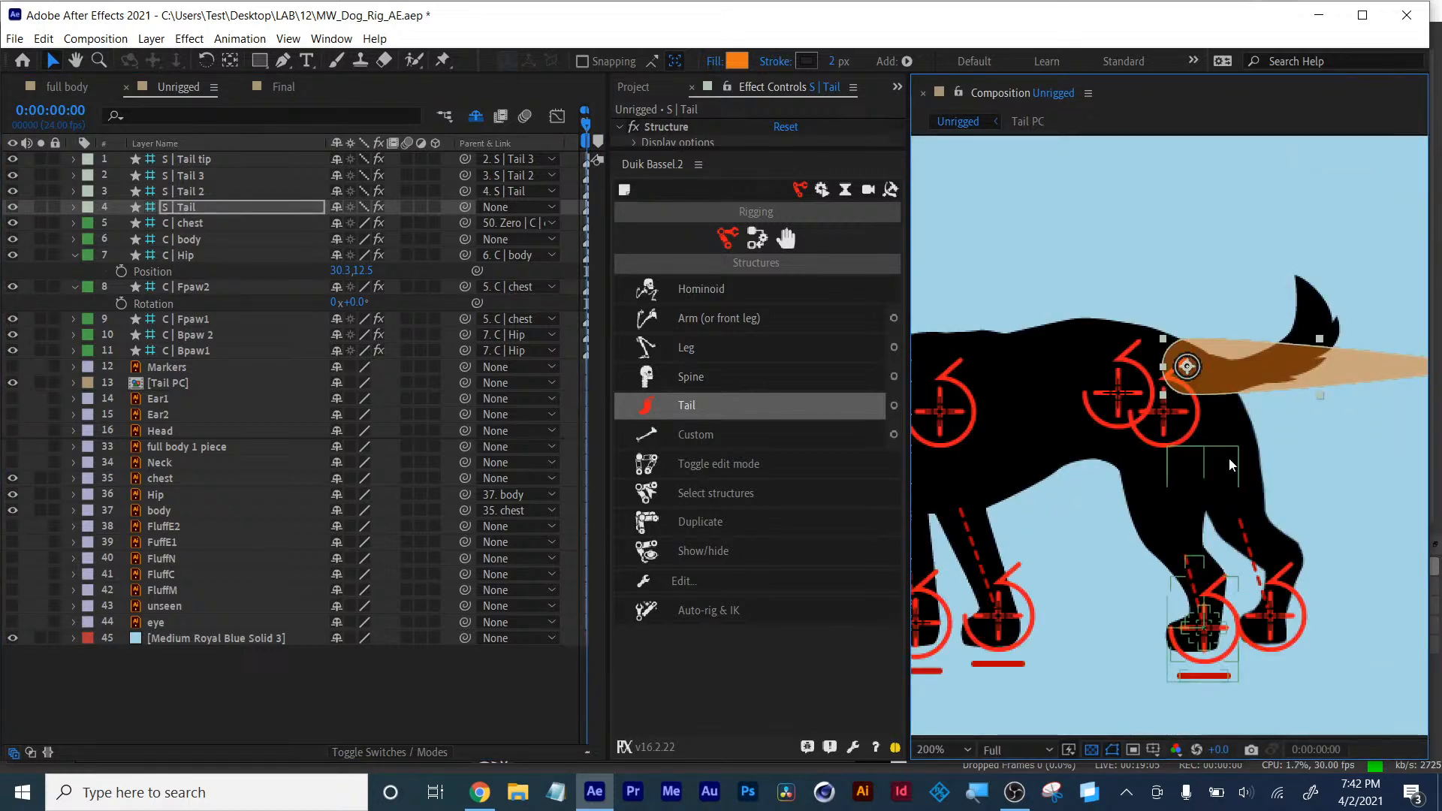
- Solo the tail structure layers, the Tail PC layer and the background solid
click(40, 207)
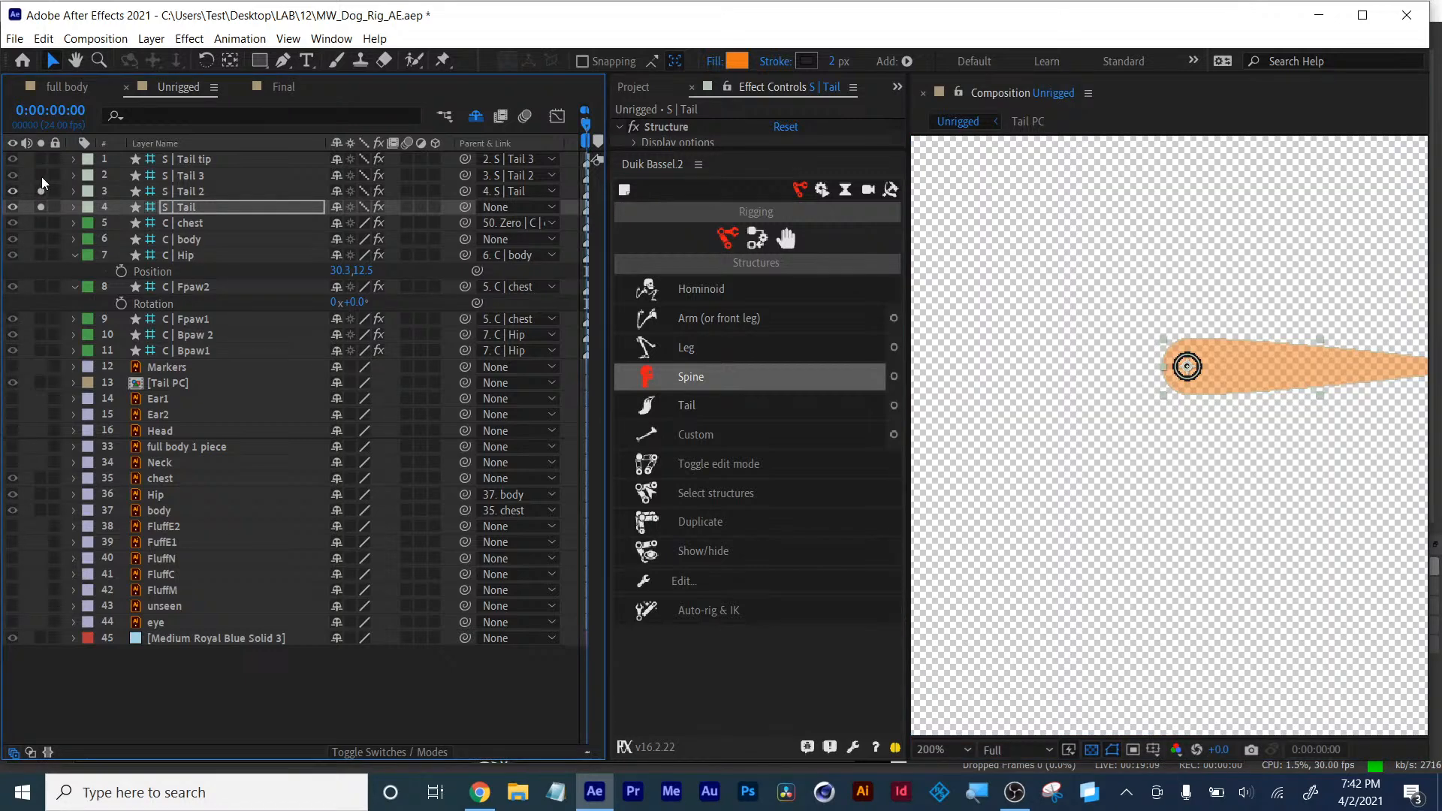
drag(40, 176, 39, 160)
click(41, 383)
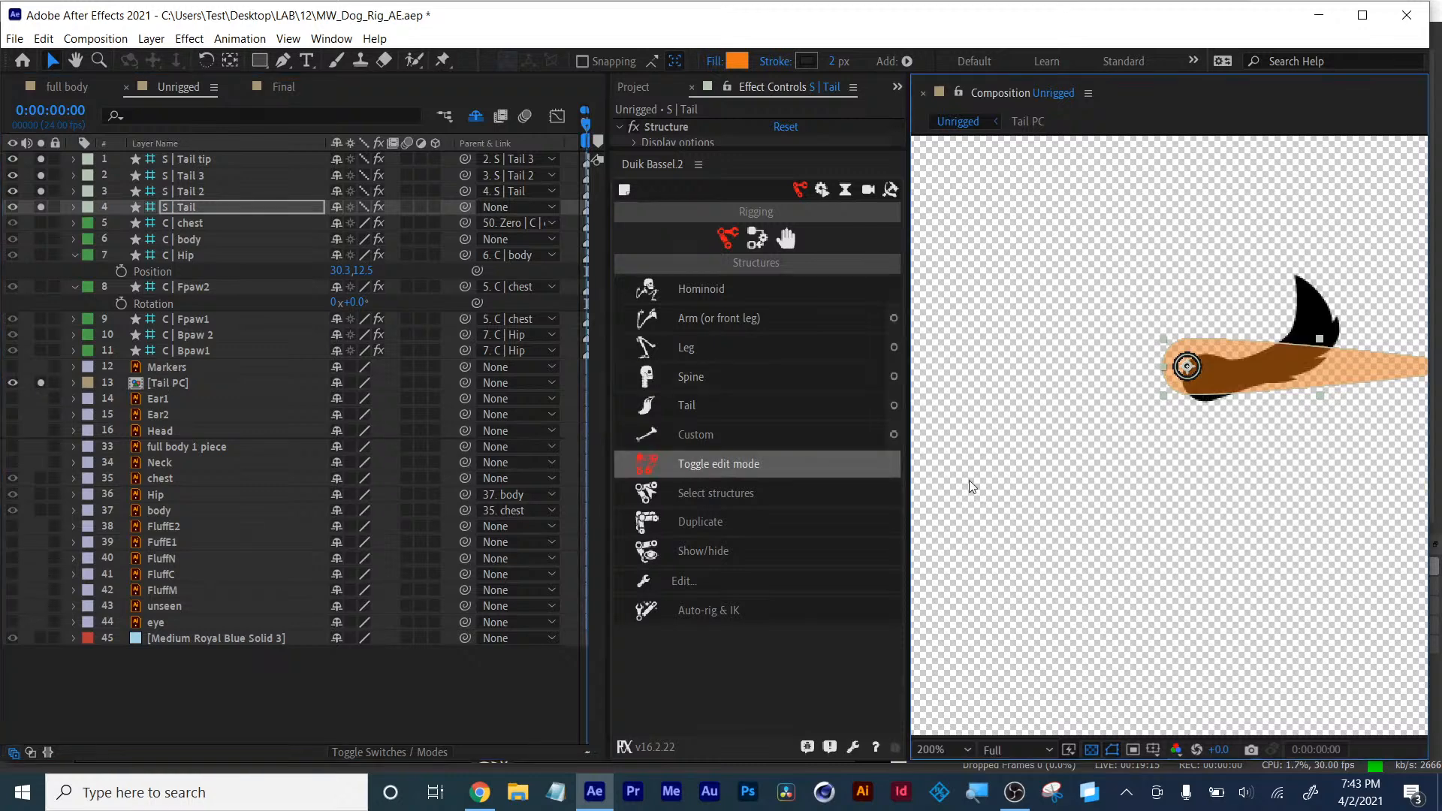
key(period)
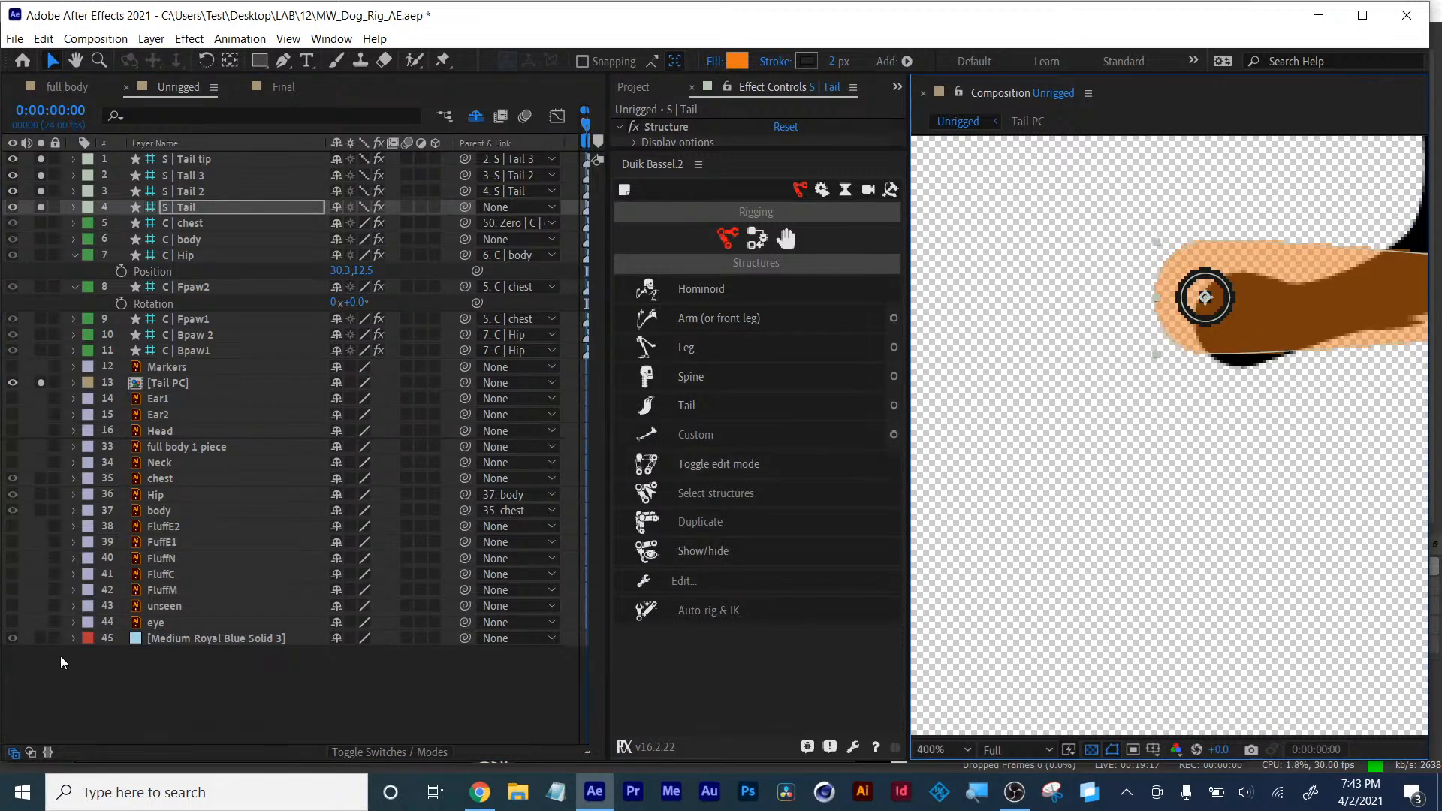
click(53, 639)
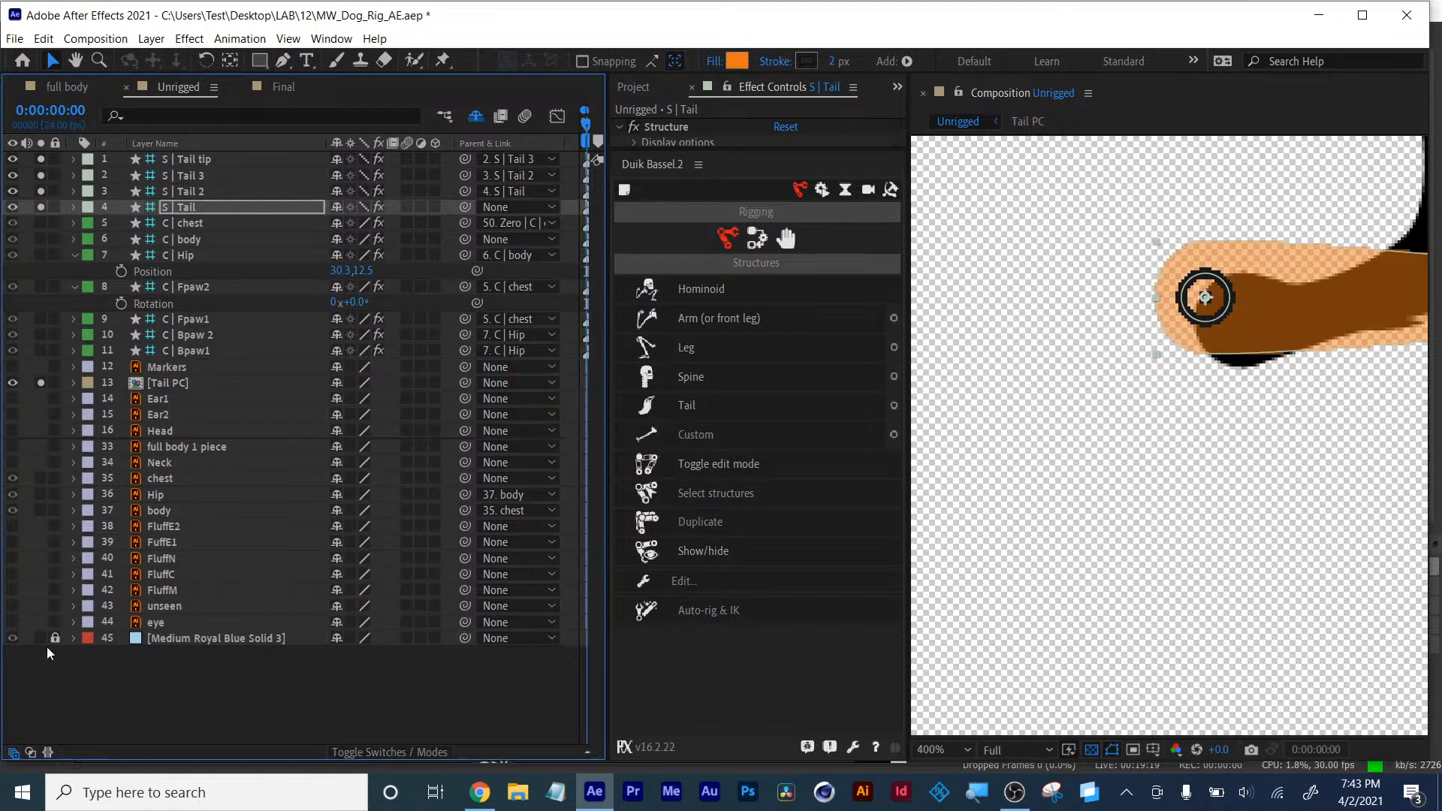
click(44, 638)
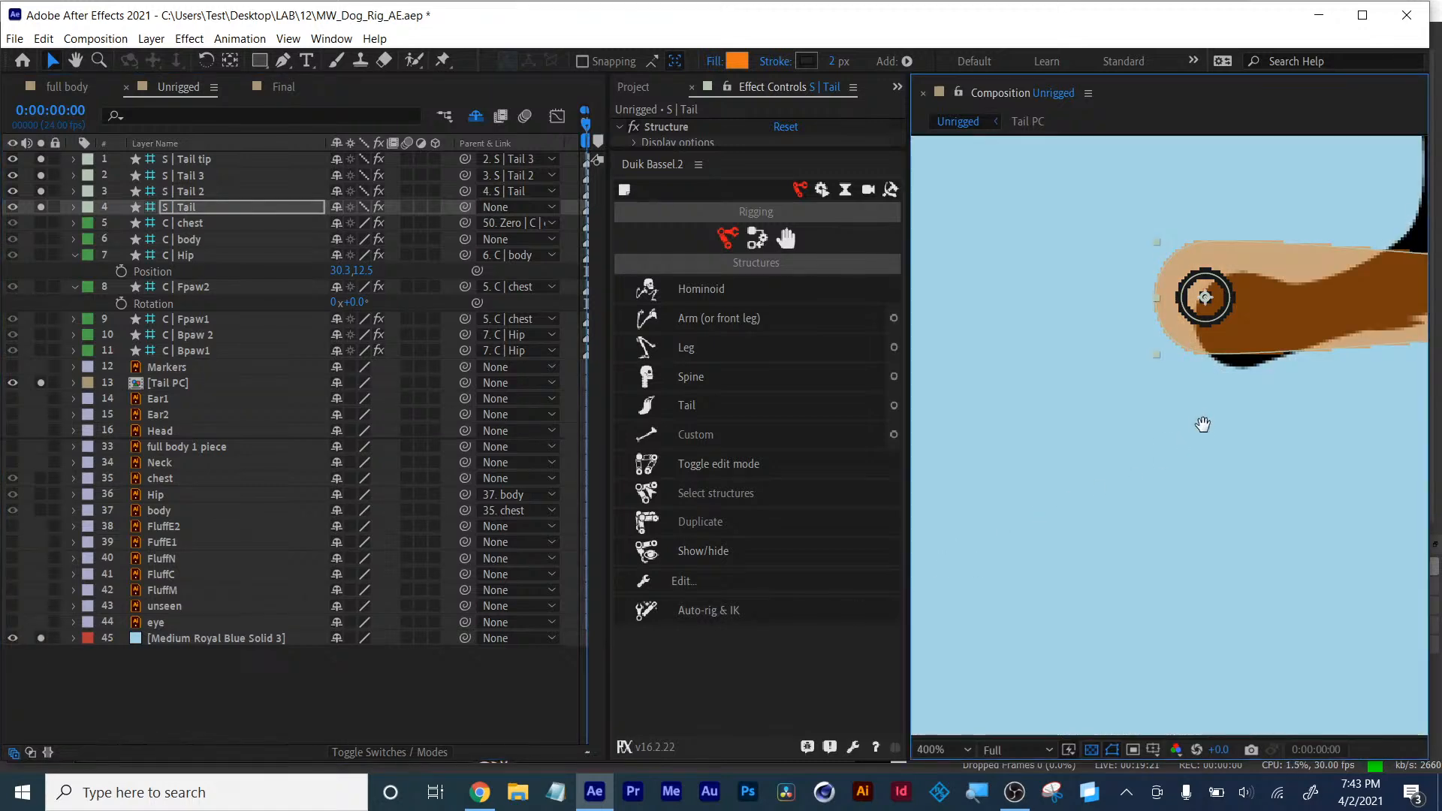
- Place the S | Tail root bone precisely at the base of the tail
key(space)
drag(1201, 421, 1148, 502)
key(comma)
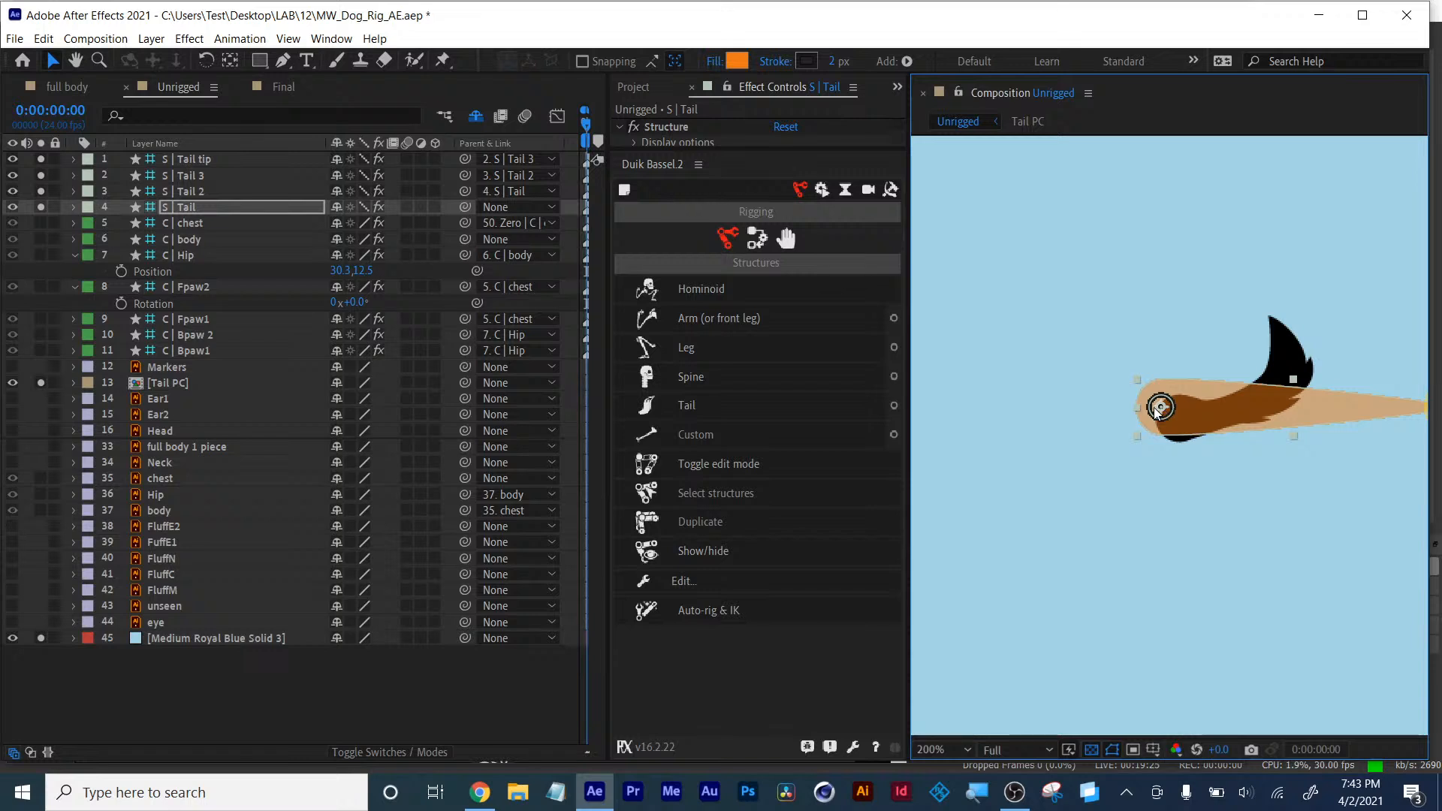
drag(1161, 408, 1172, 417)
key(period)
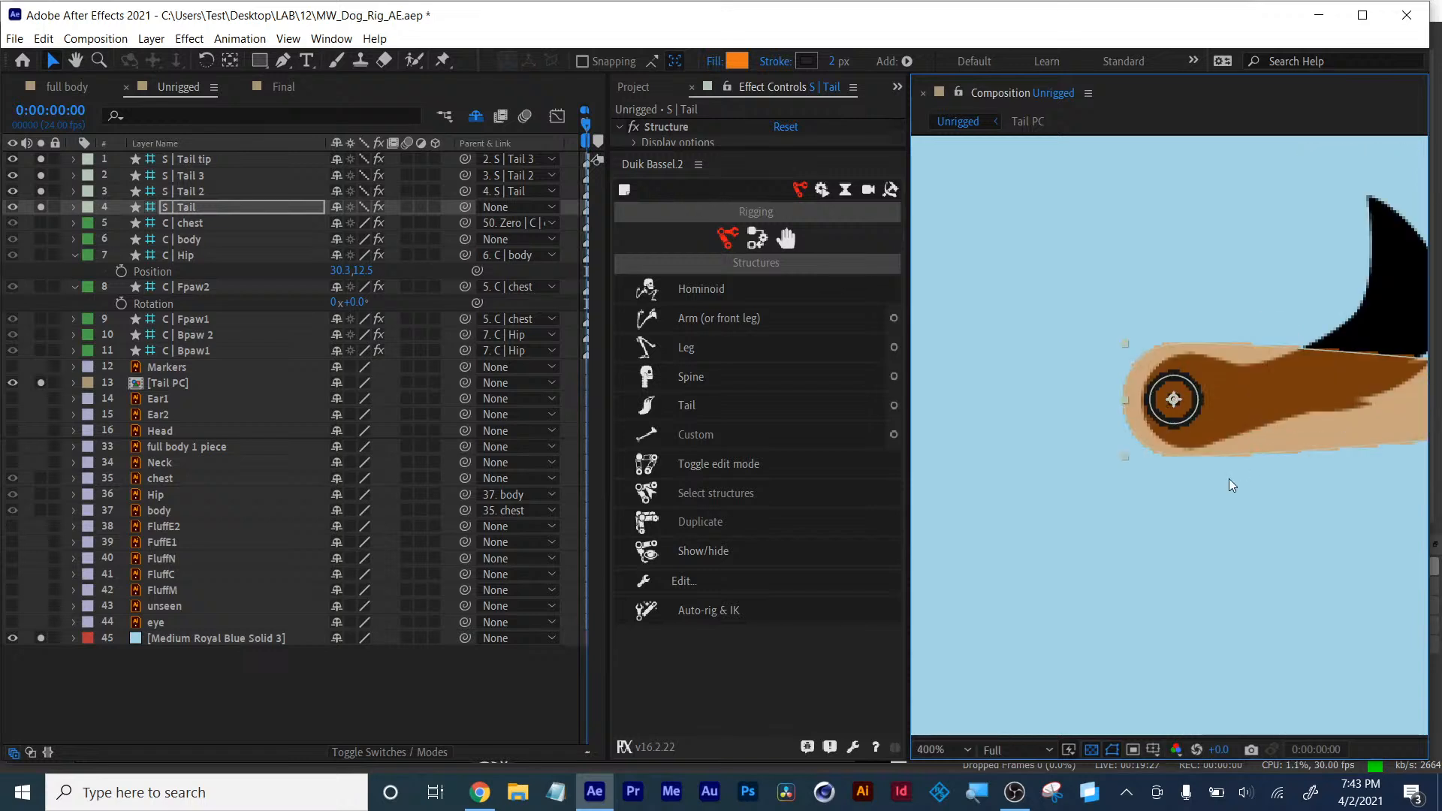
drag(1174, 409, 1173, 412)
drag(1250, 451, 1080, 474)
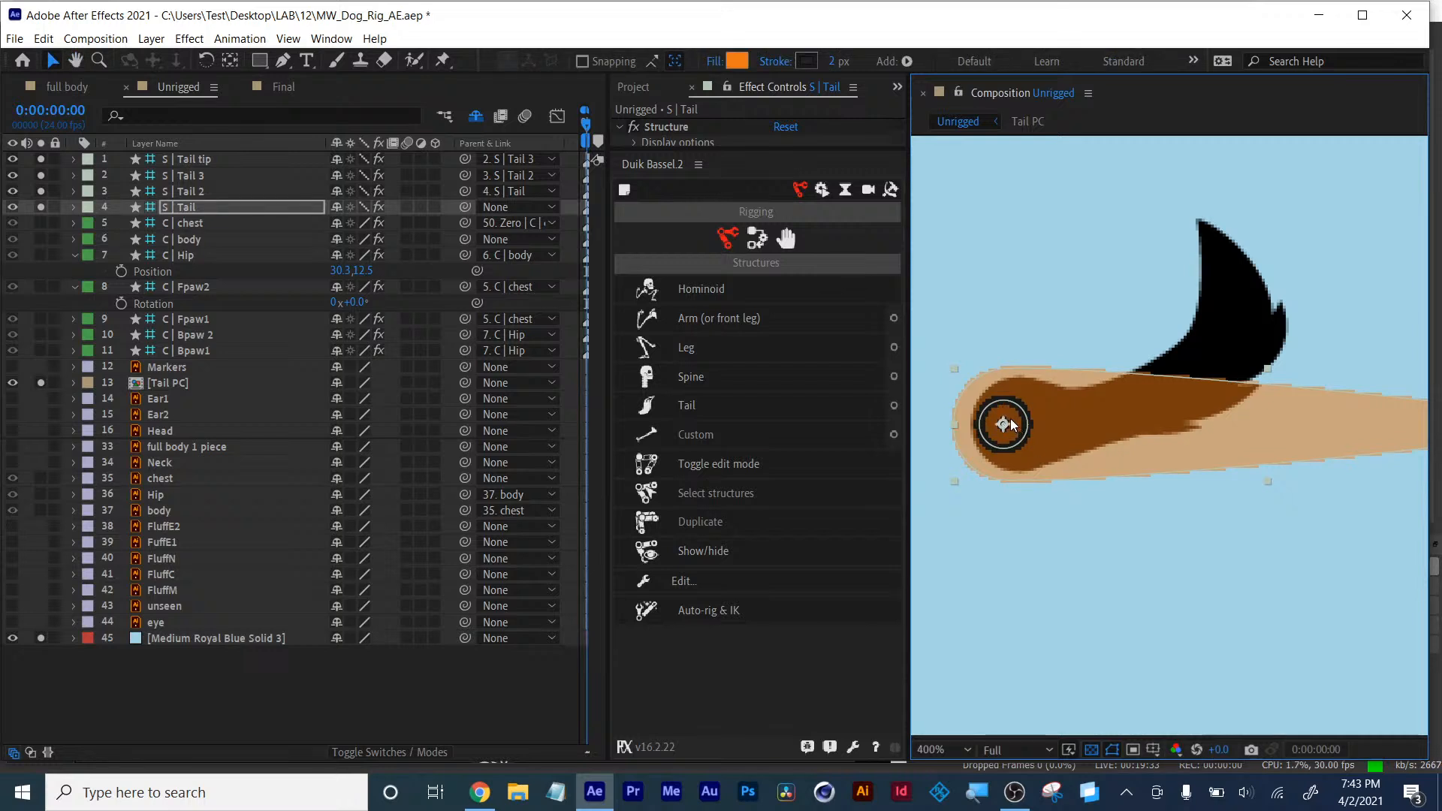
- Position the S | Tail 2 and S | Tail 3 bones along the tail's length
click(179, 191)
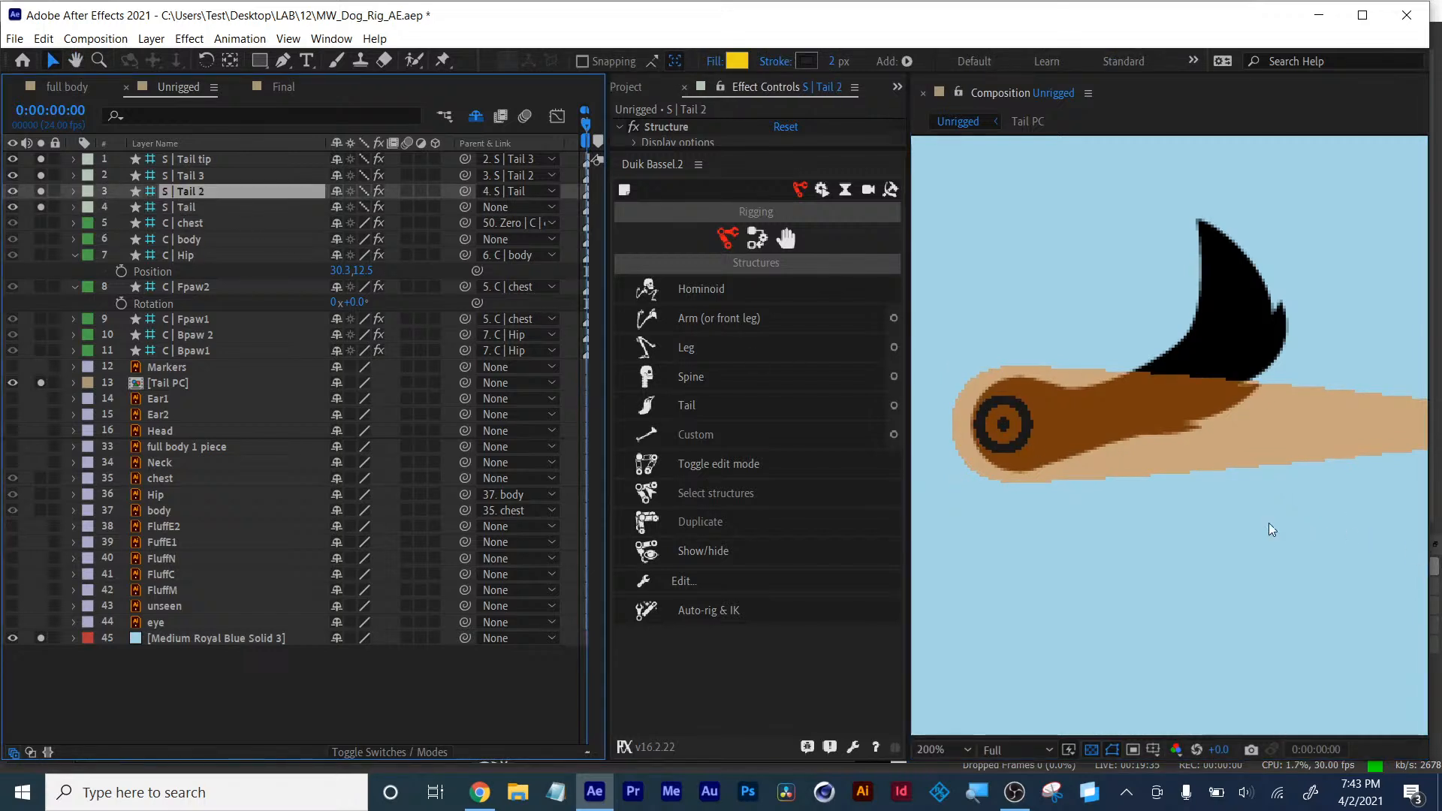
key(comma)
drag(1376, 430, 1150, 422)
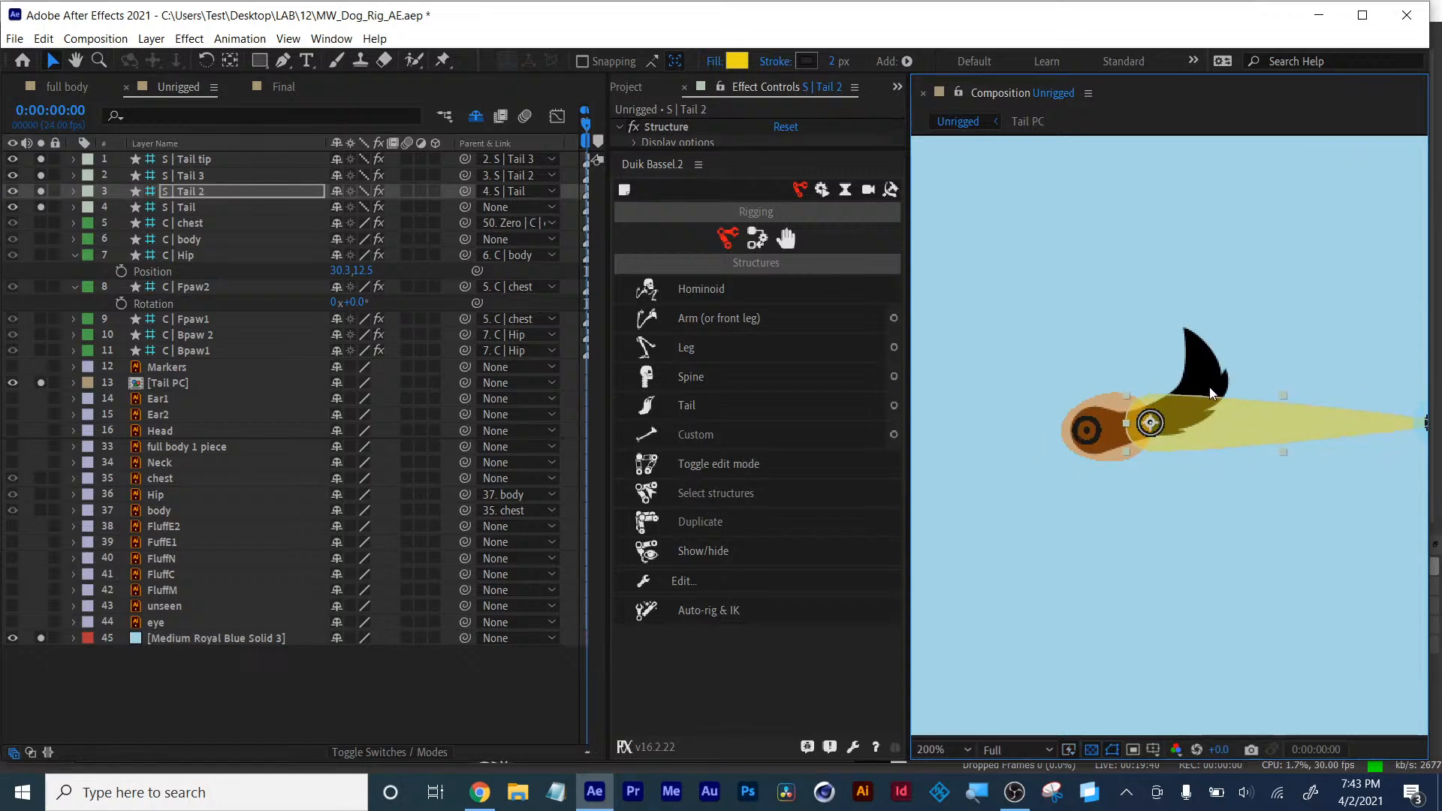
click(181, 177)
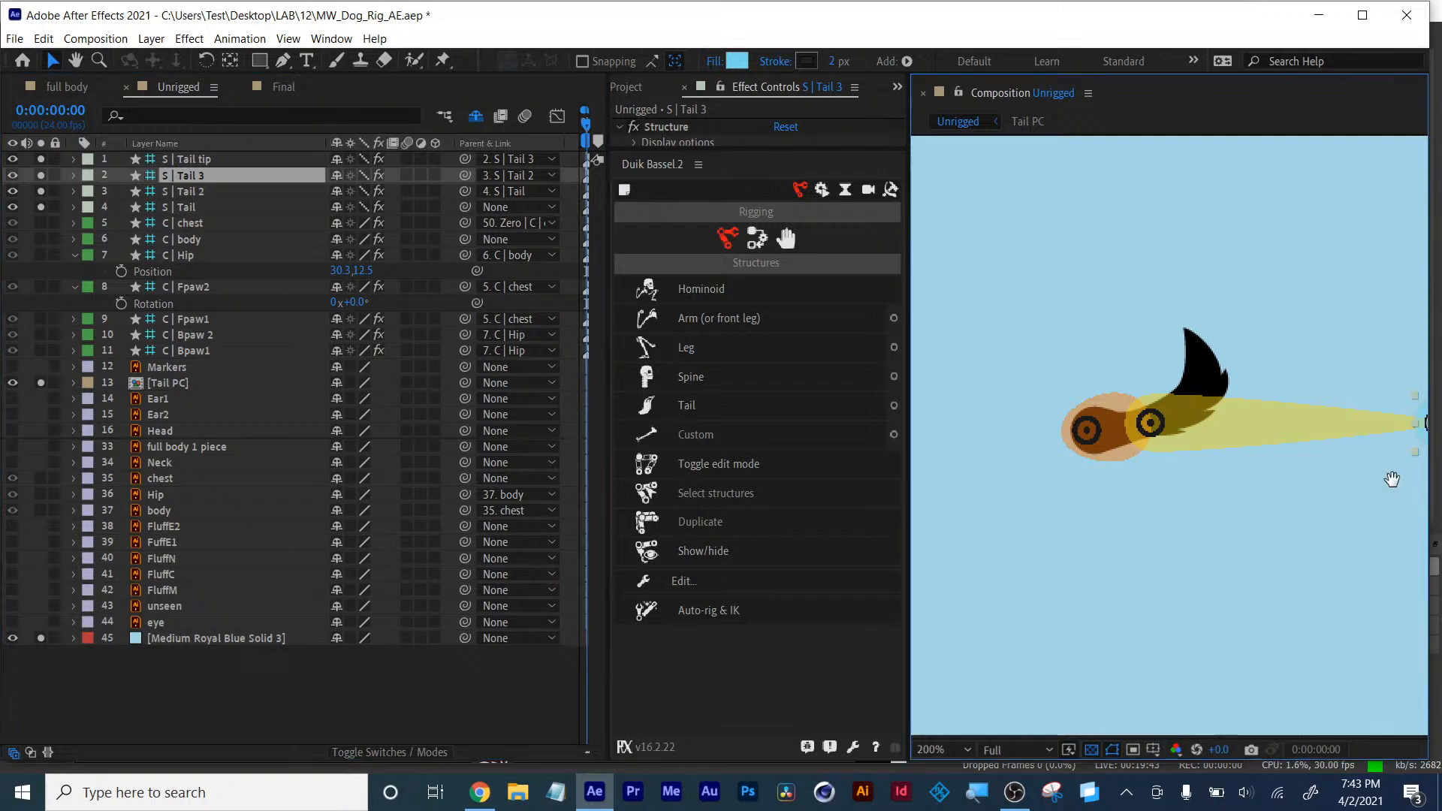
drag(1388, 477, 1070, 411)
- Move the S | Tail tip bone to the end of the upturned tail
click(193, 158)
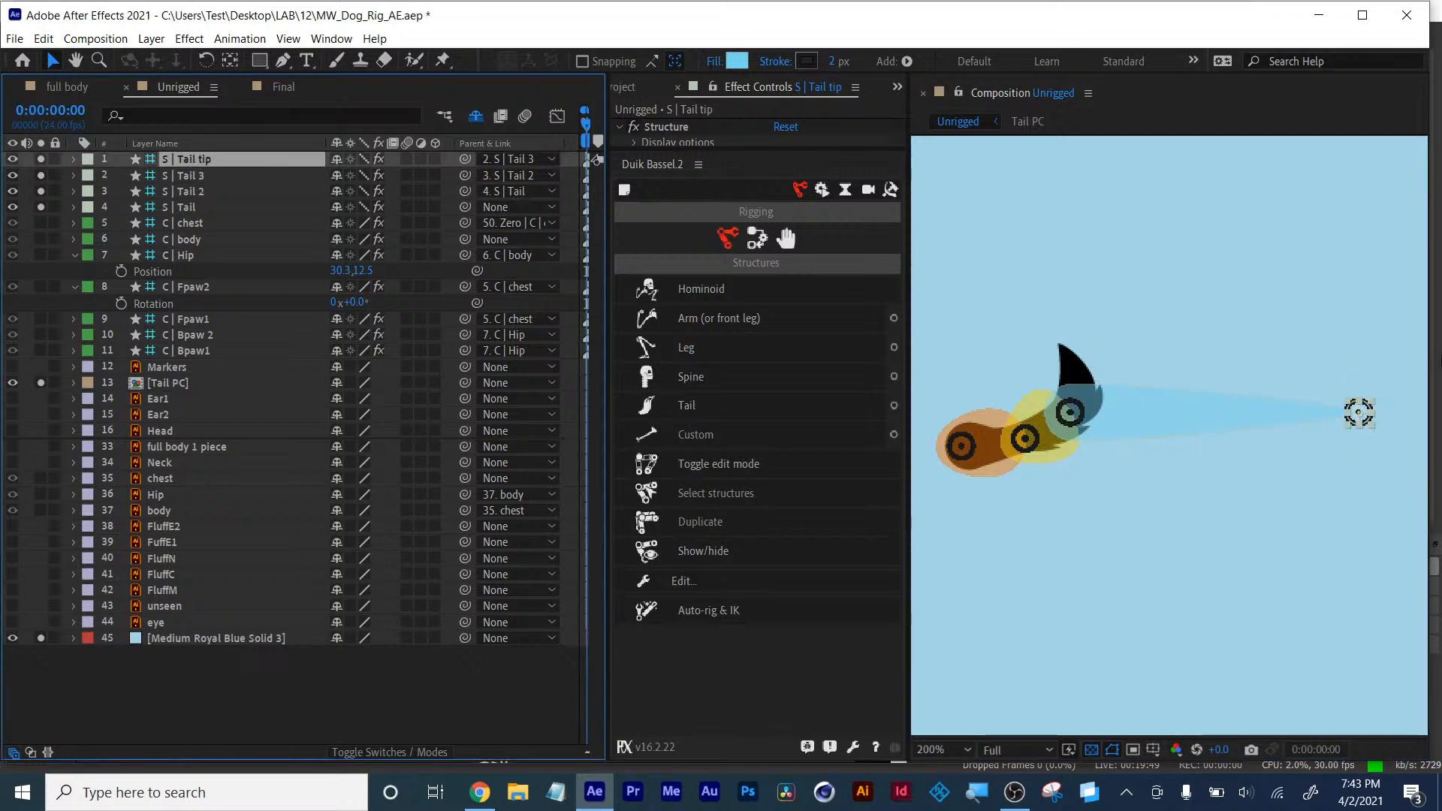
drag(1358, 412, 1065, 351)
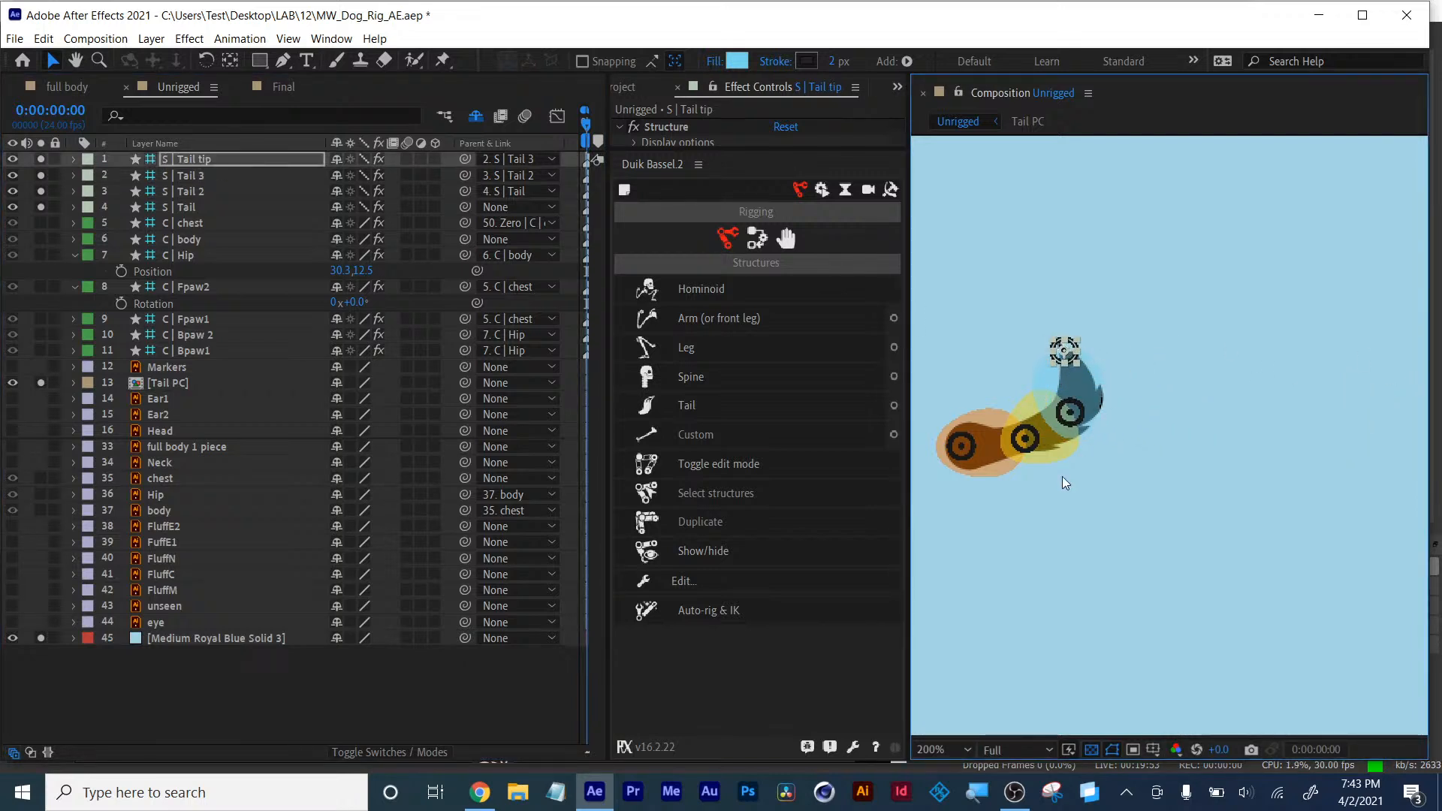
drag(1053, 558, 1199, 533)
scroll(1198, 529, up, 1)
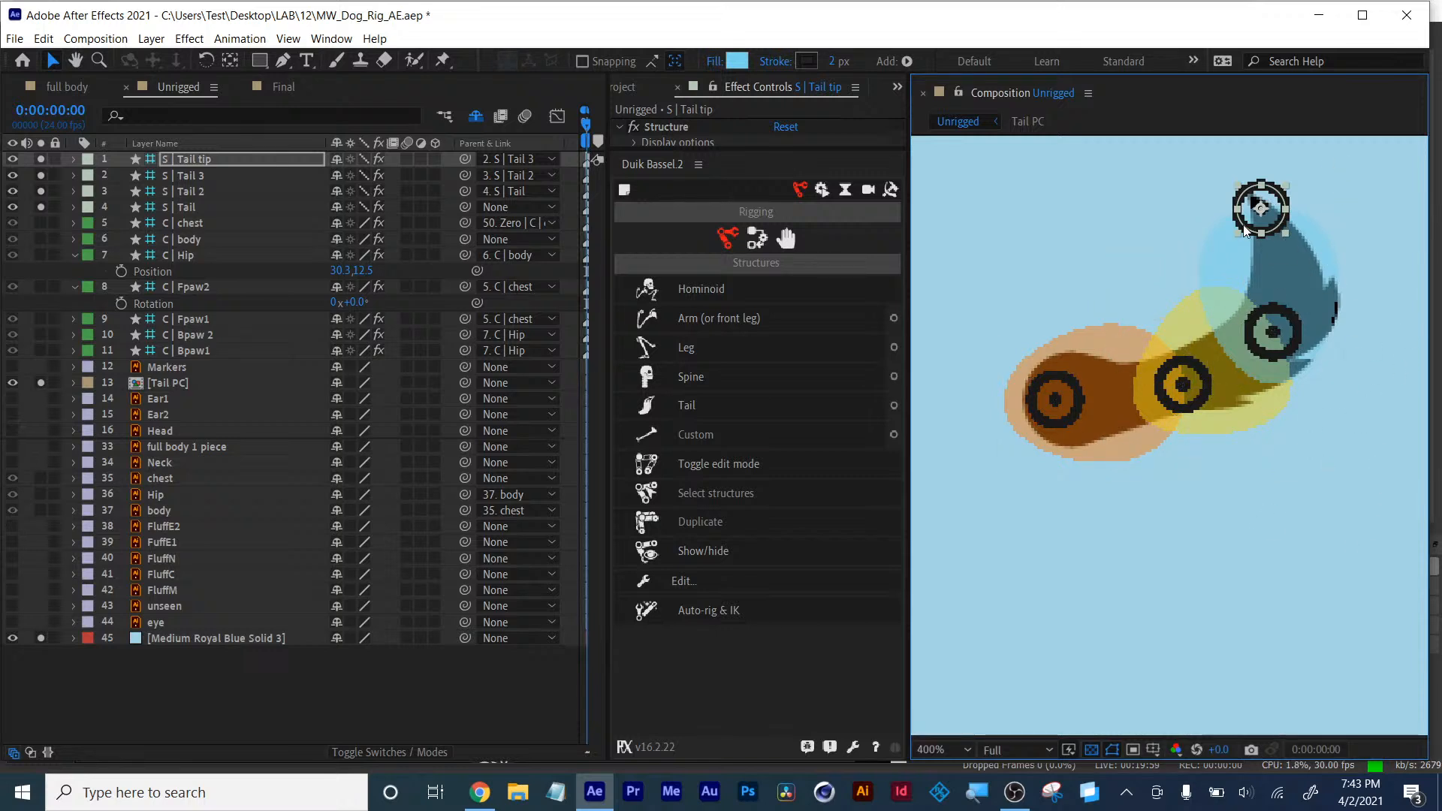
- Add a puppet pin on the Tail PC layer at the tail's base bone
click(168, 383)
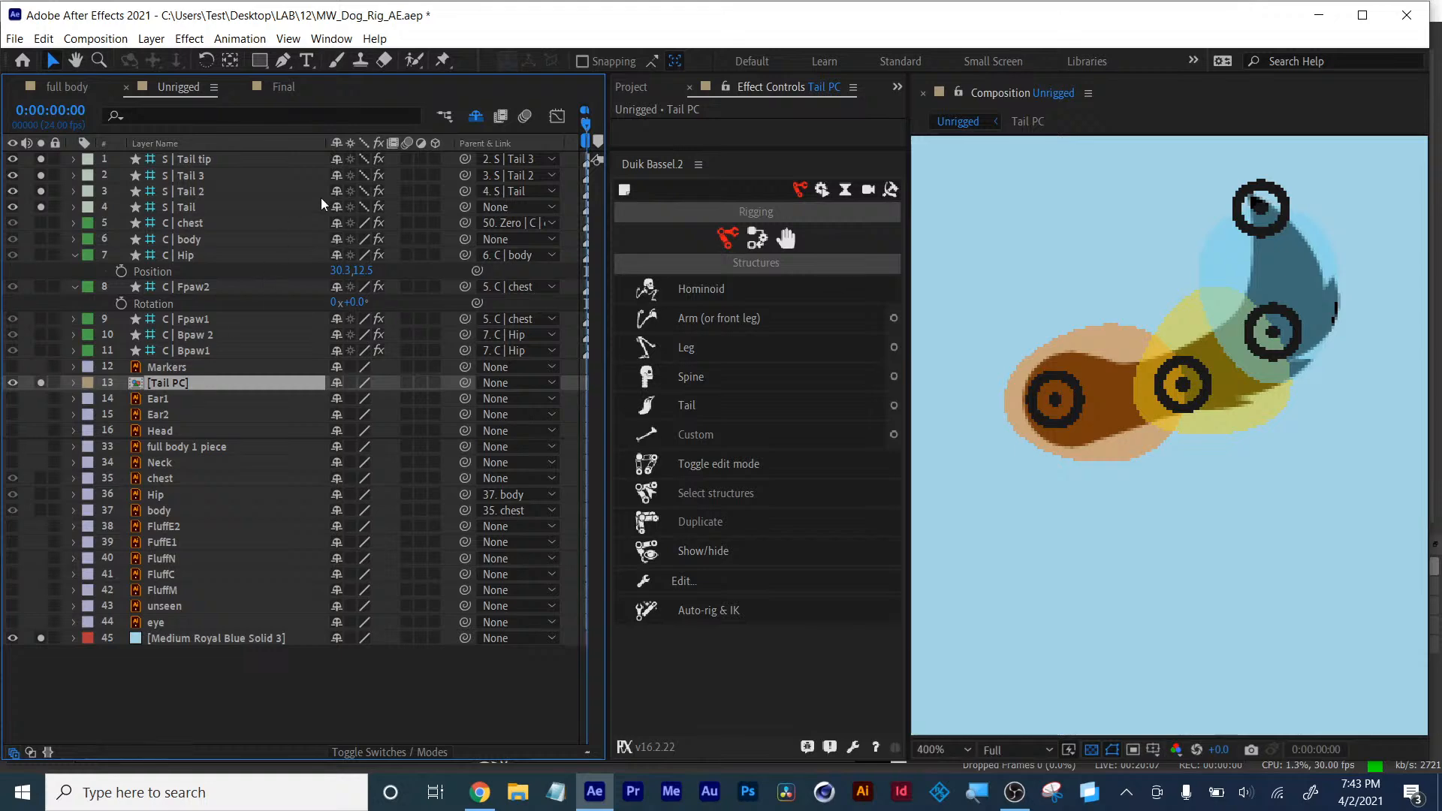
click(441, 63)
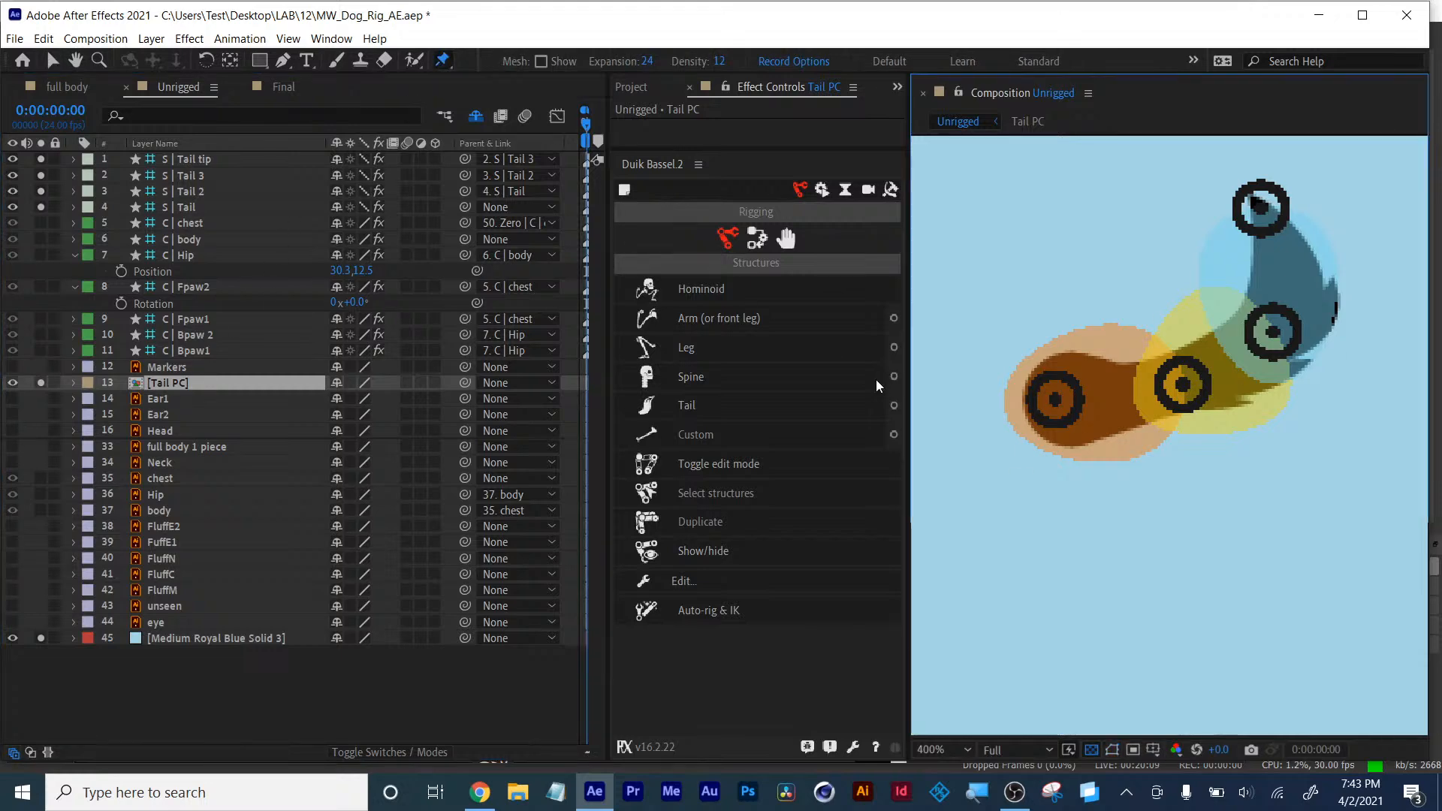
click(1058, 393)
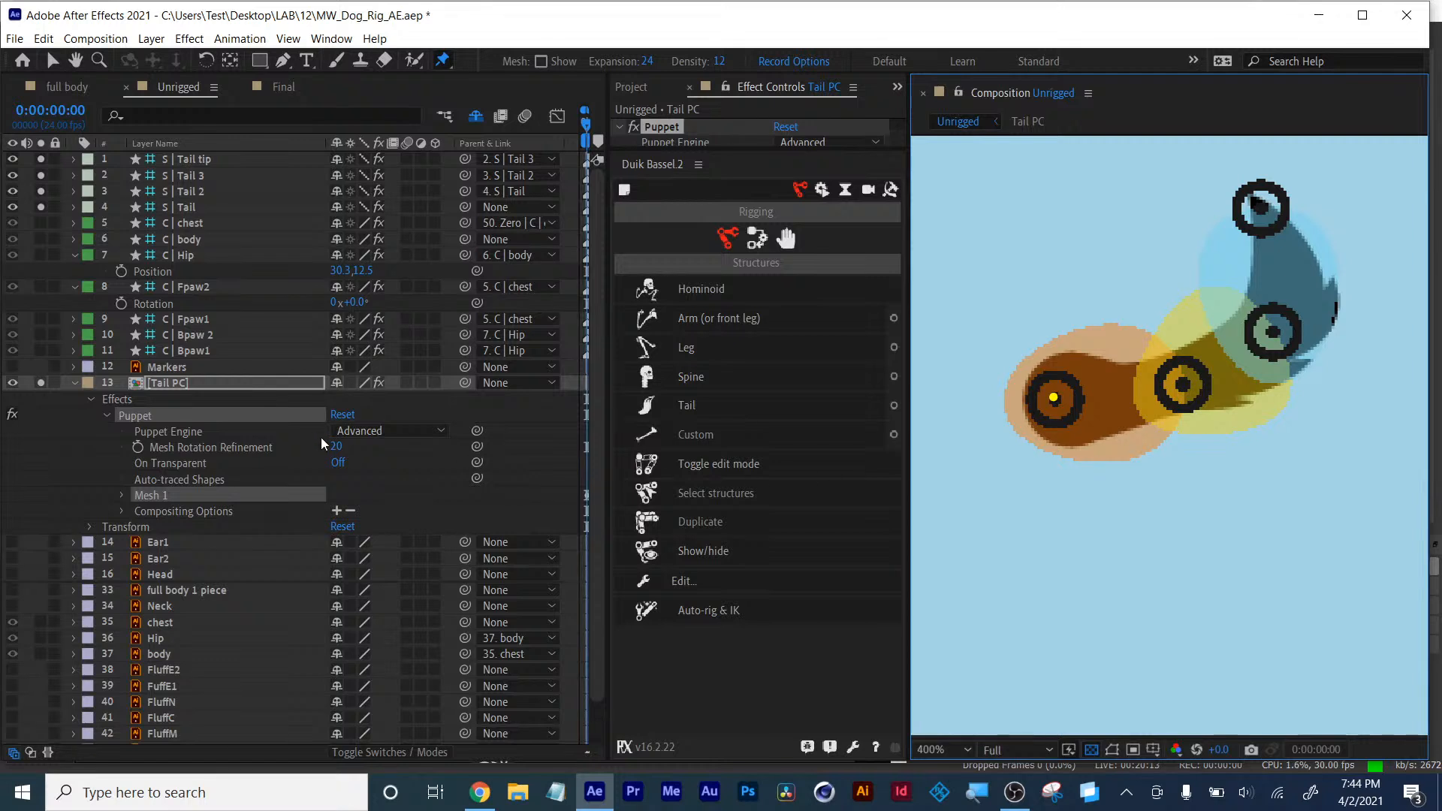
- Switch the Tail PC layer's Puppet Engine to Legacy and accept the warning
click(373, 433)
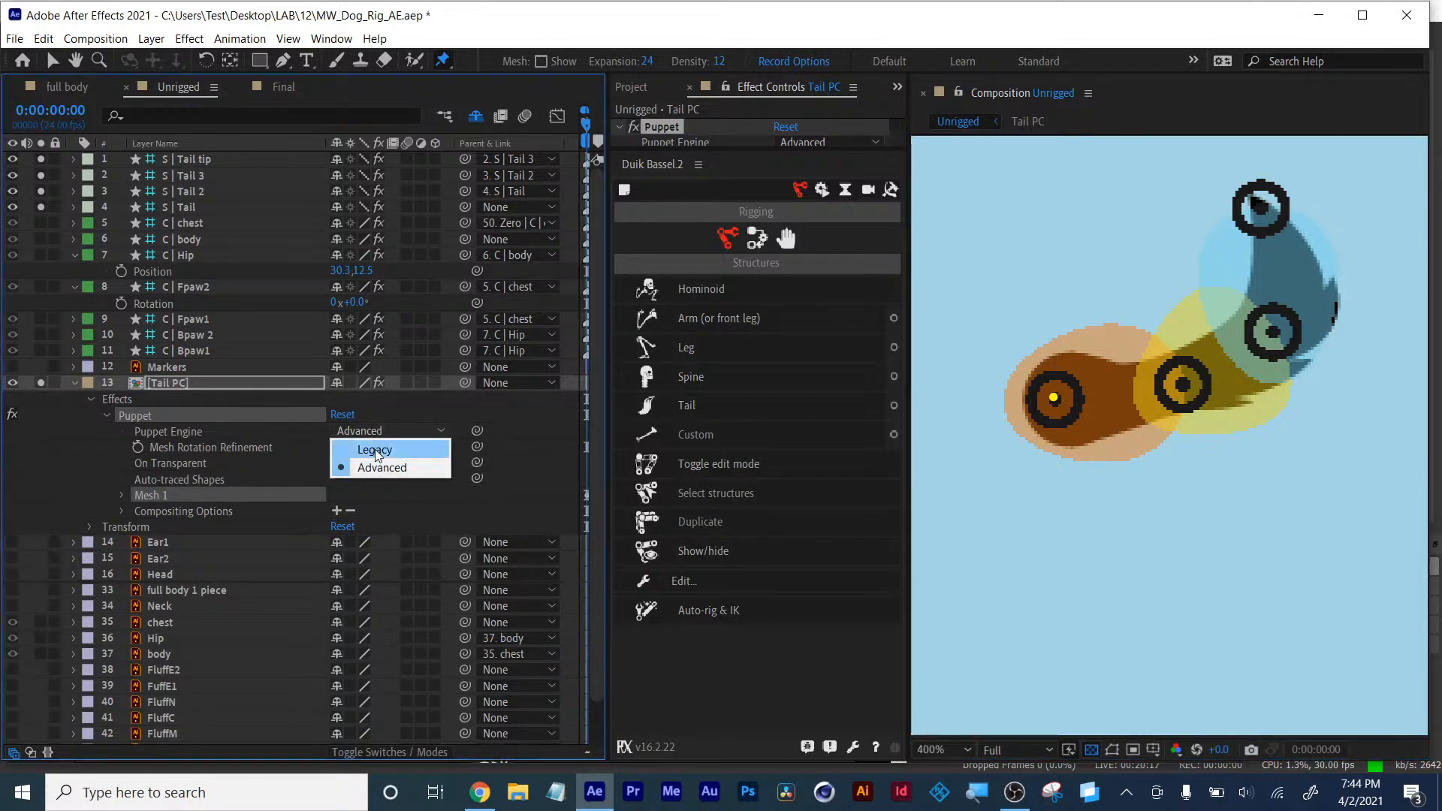
click(376, 451)
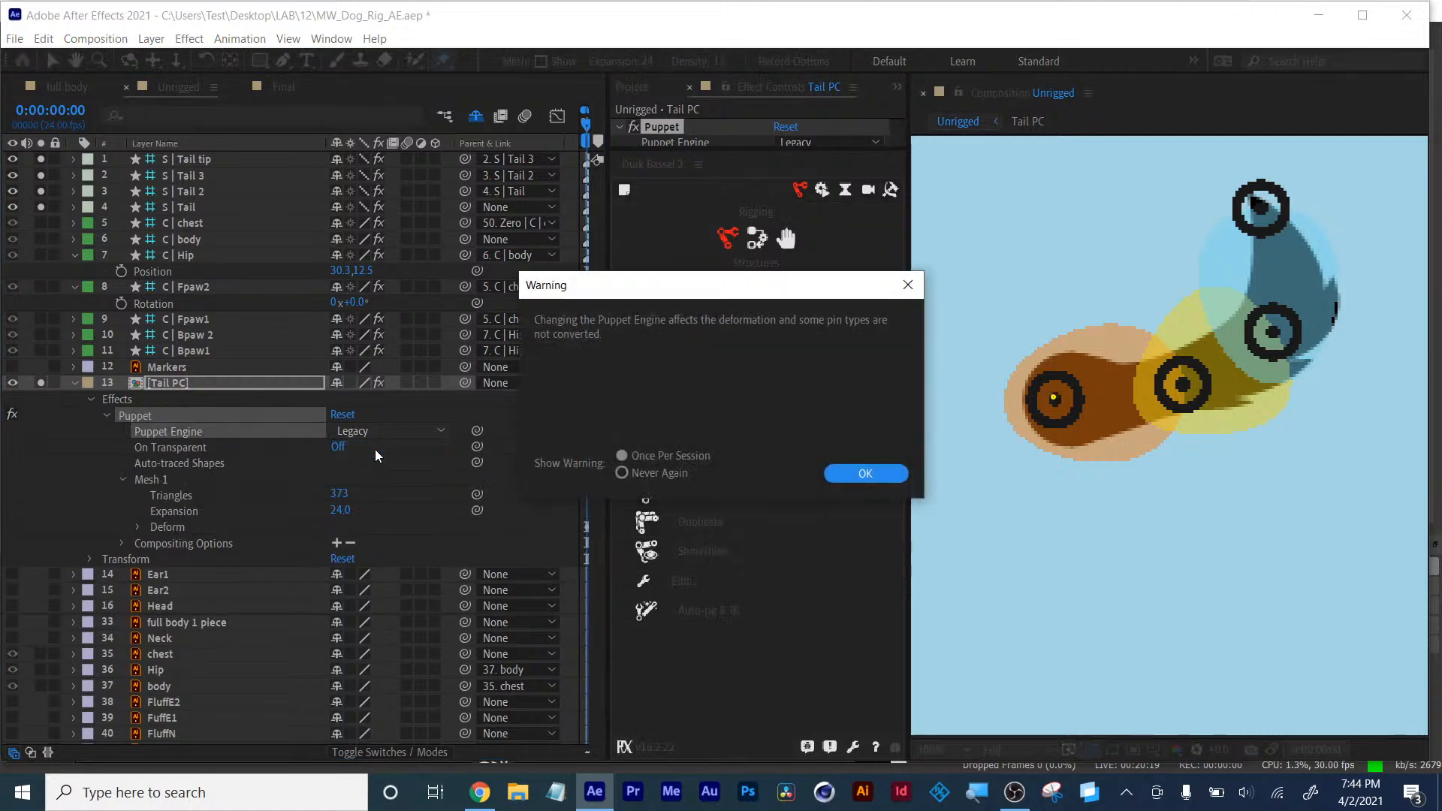
click(862, 474)
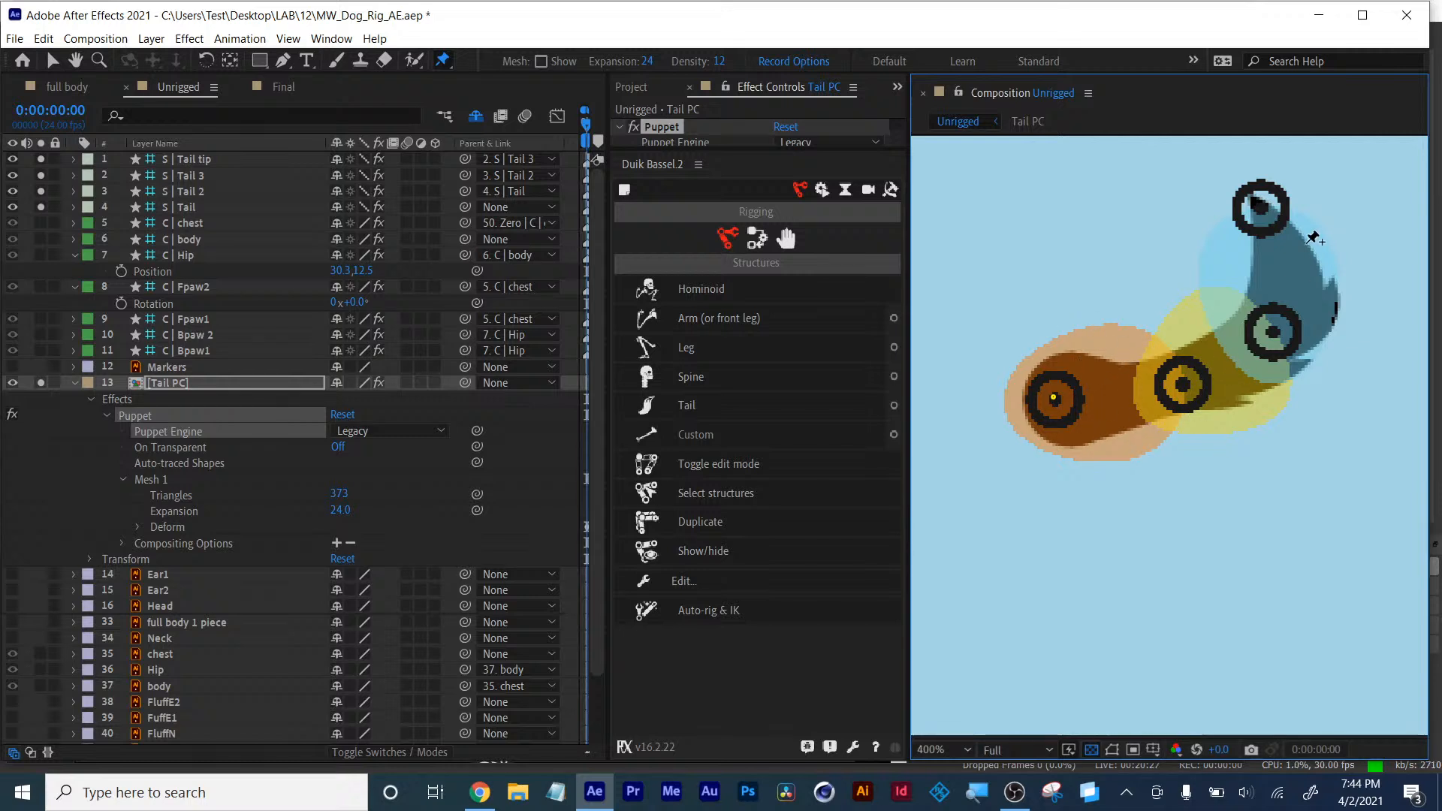
- Add puppet pins on the Tail PC layer at the remaining three tail bones, up to the tip
click(1184, 382)
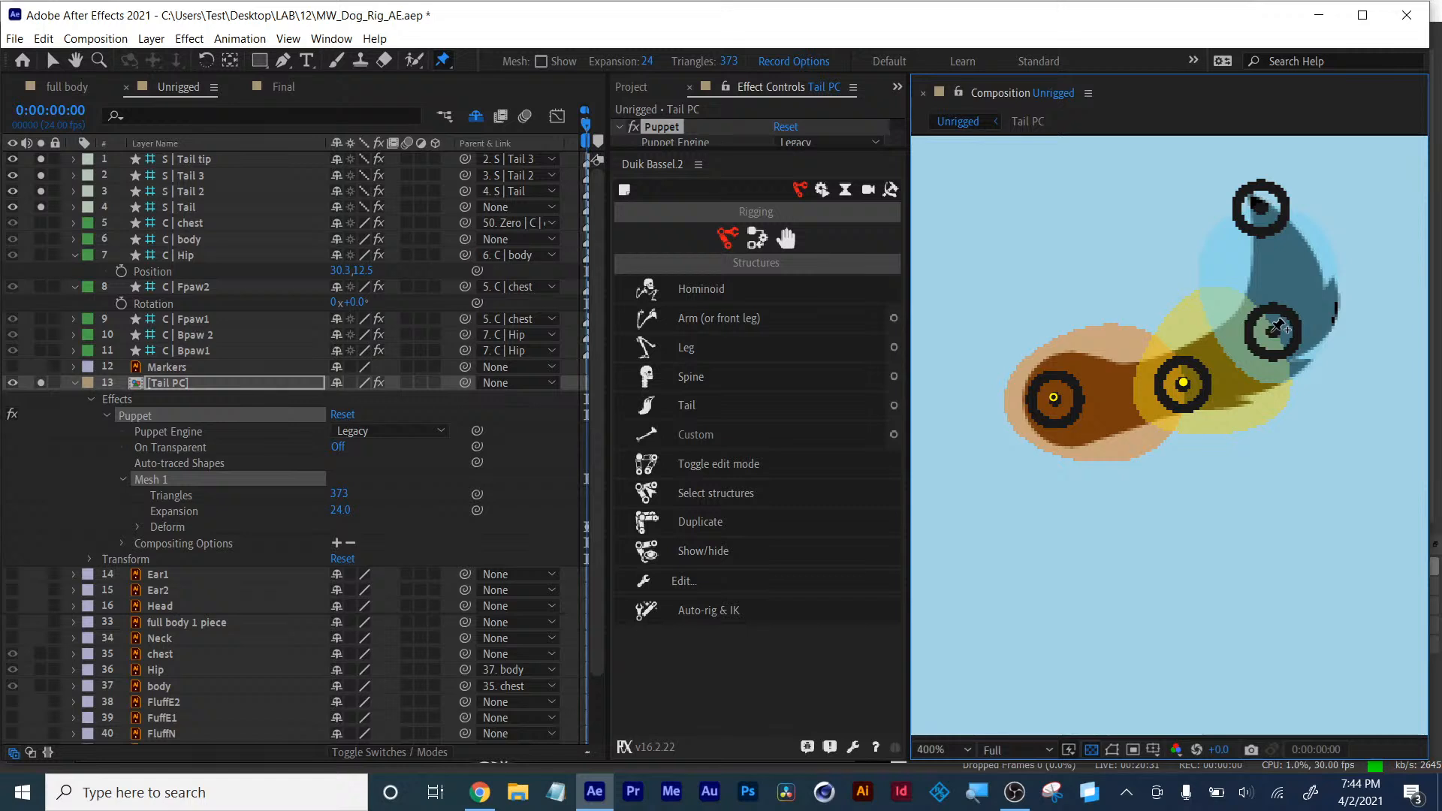
click(1271, 331)
click(1261, 204)
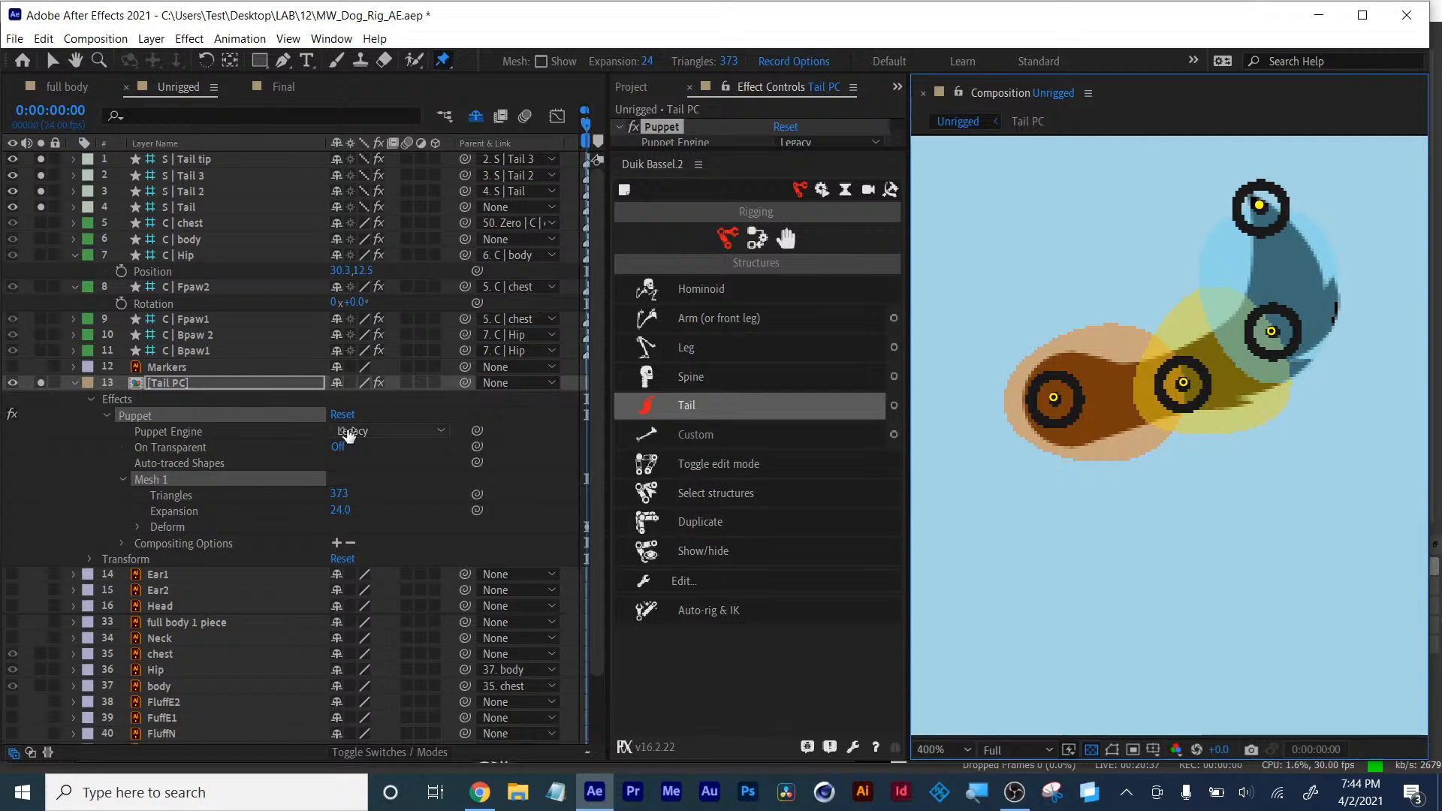
- Rename the Tail PC layer's Puppet Pin 1 to Tail
click(136, 528)
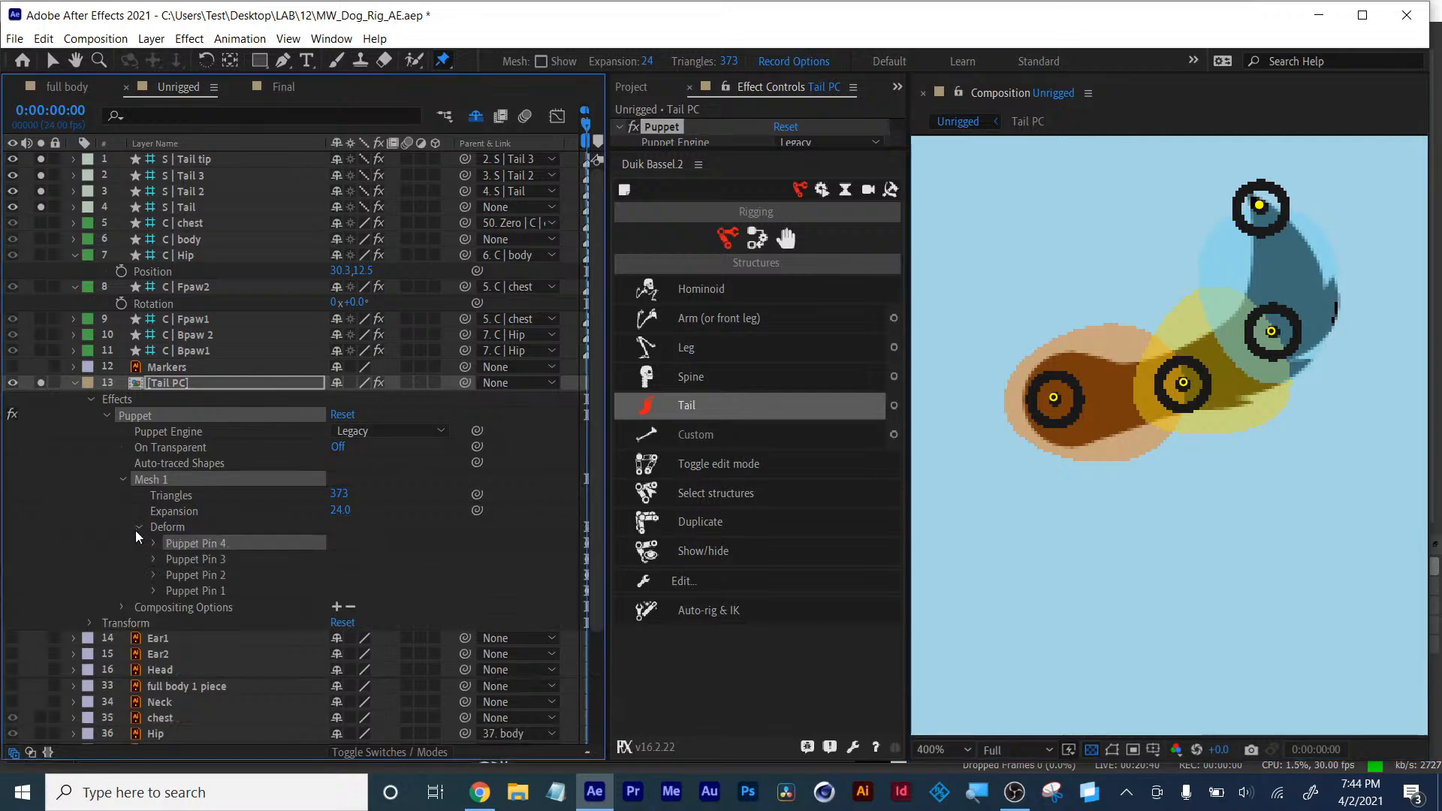
click(191, 593)
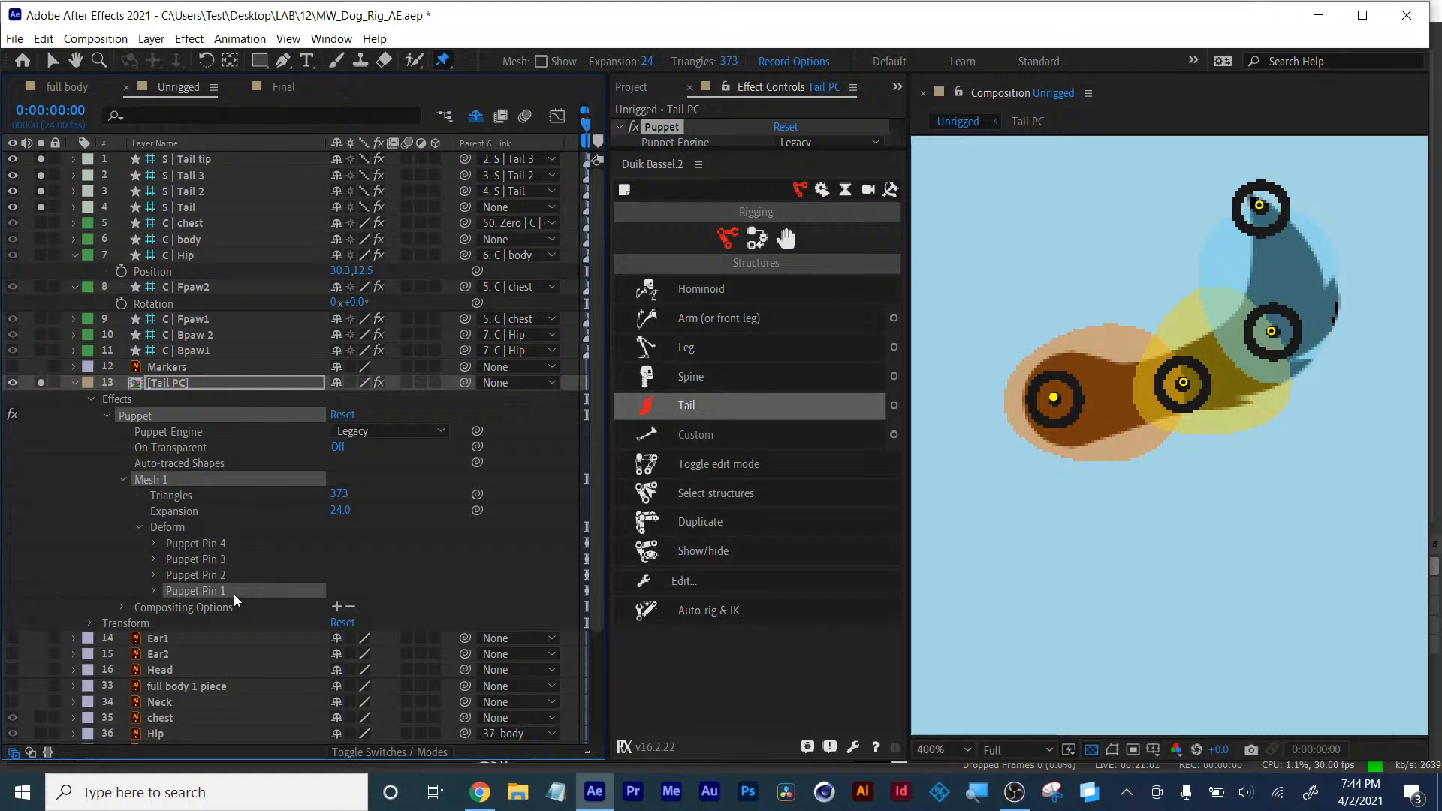
key(t)
key(t)
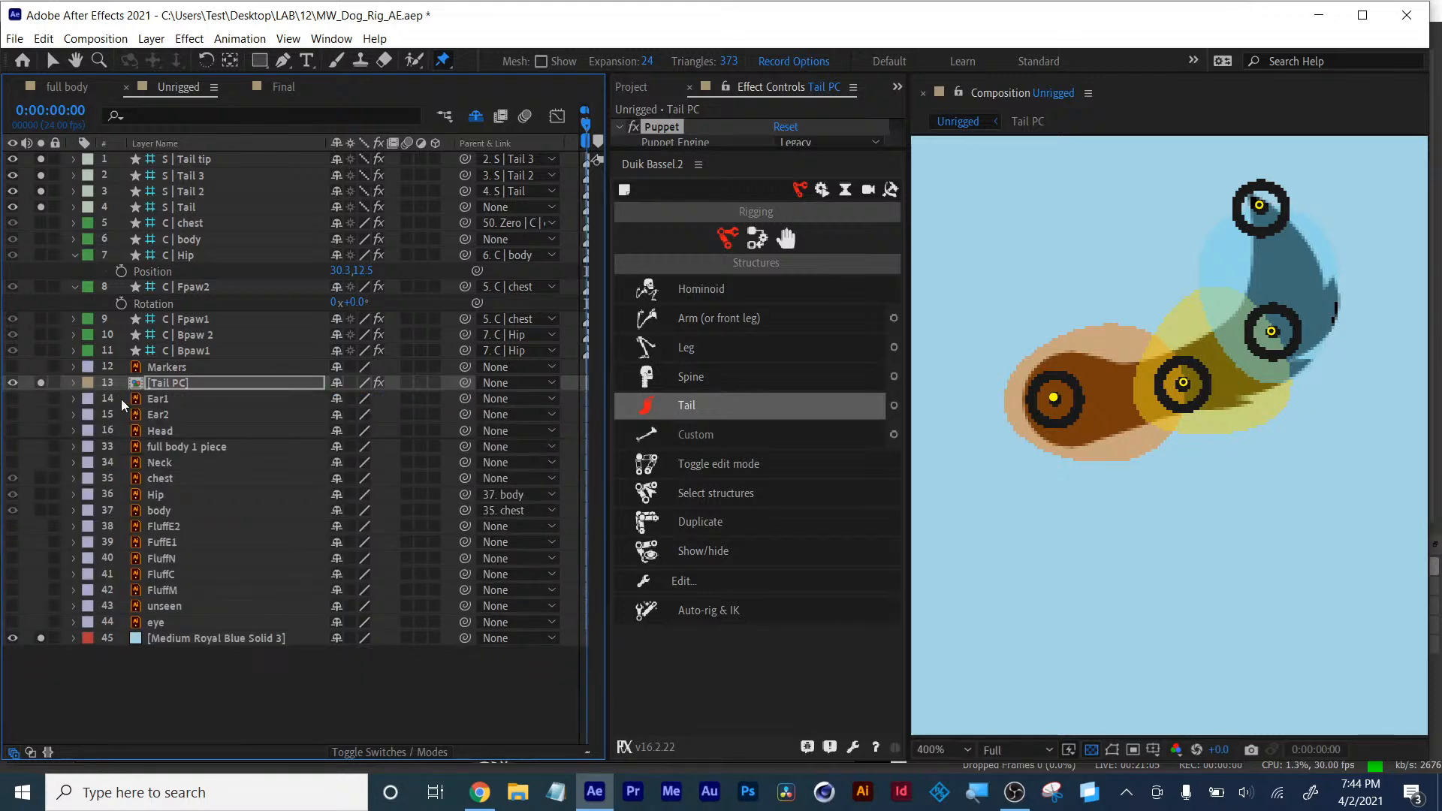
click(74, 382)
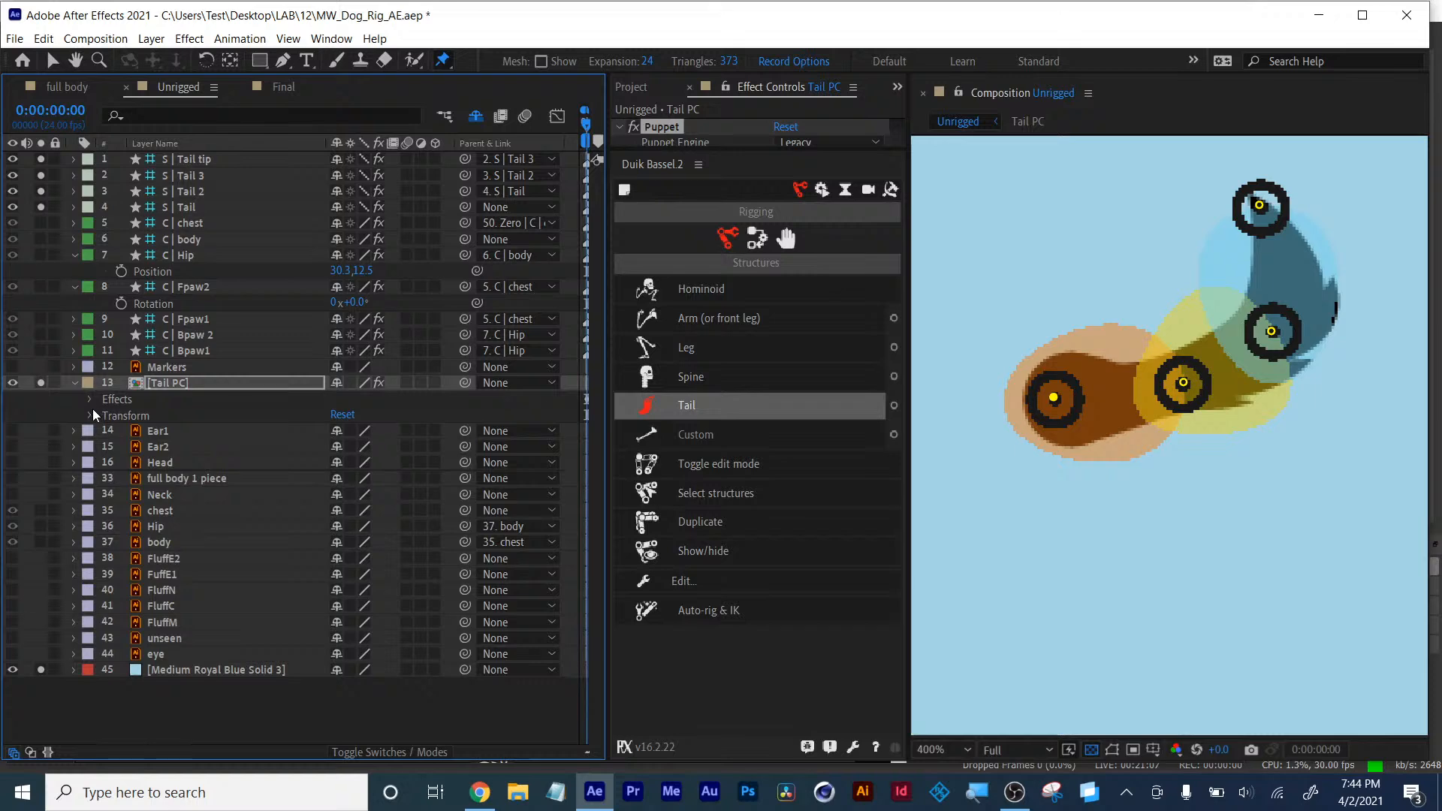
click(93, 404)
click(106, 417)
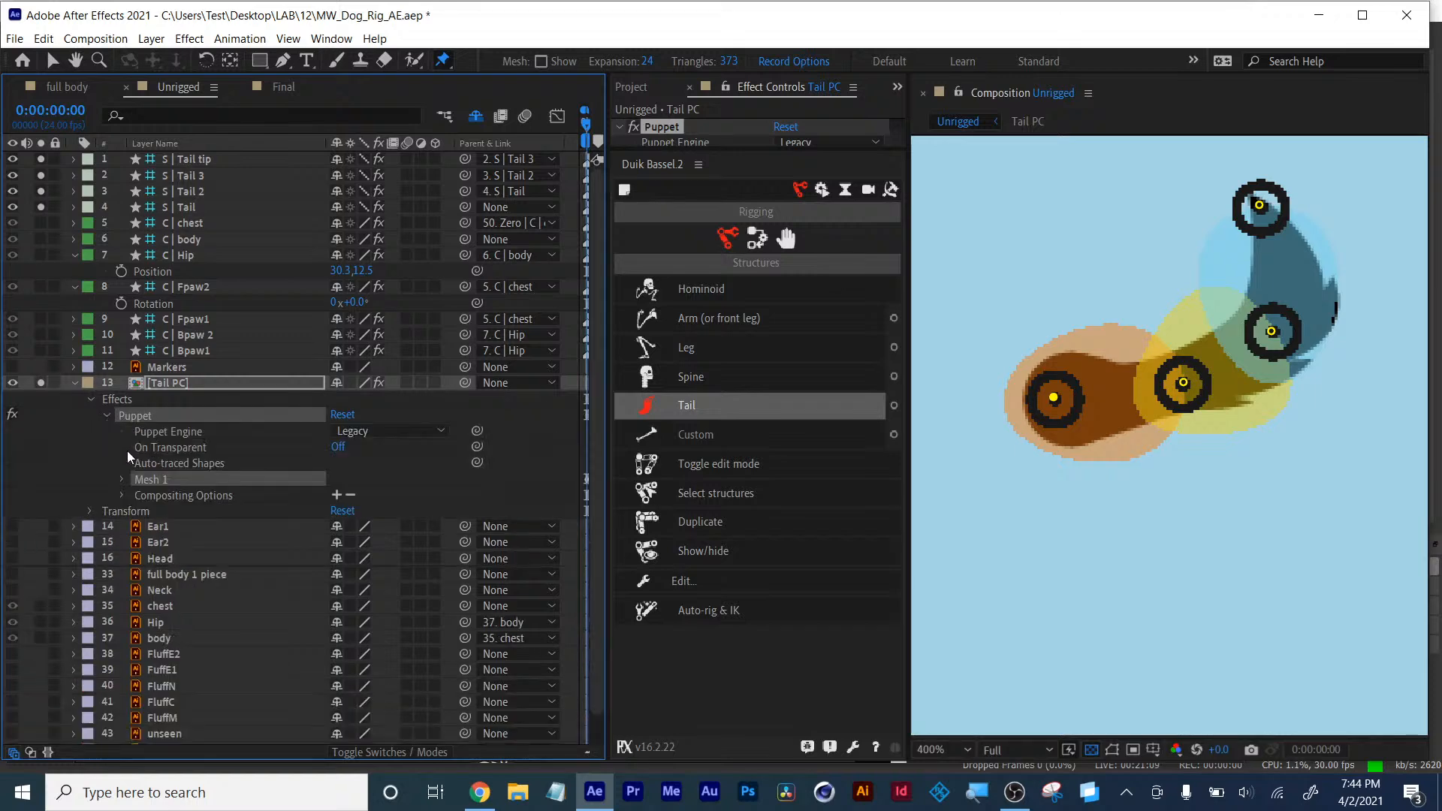
click(122, 480)
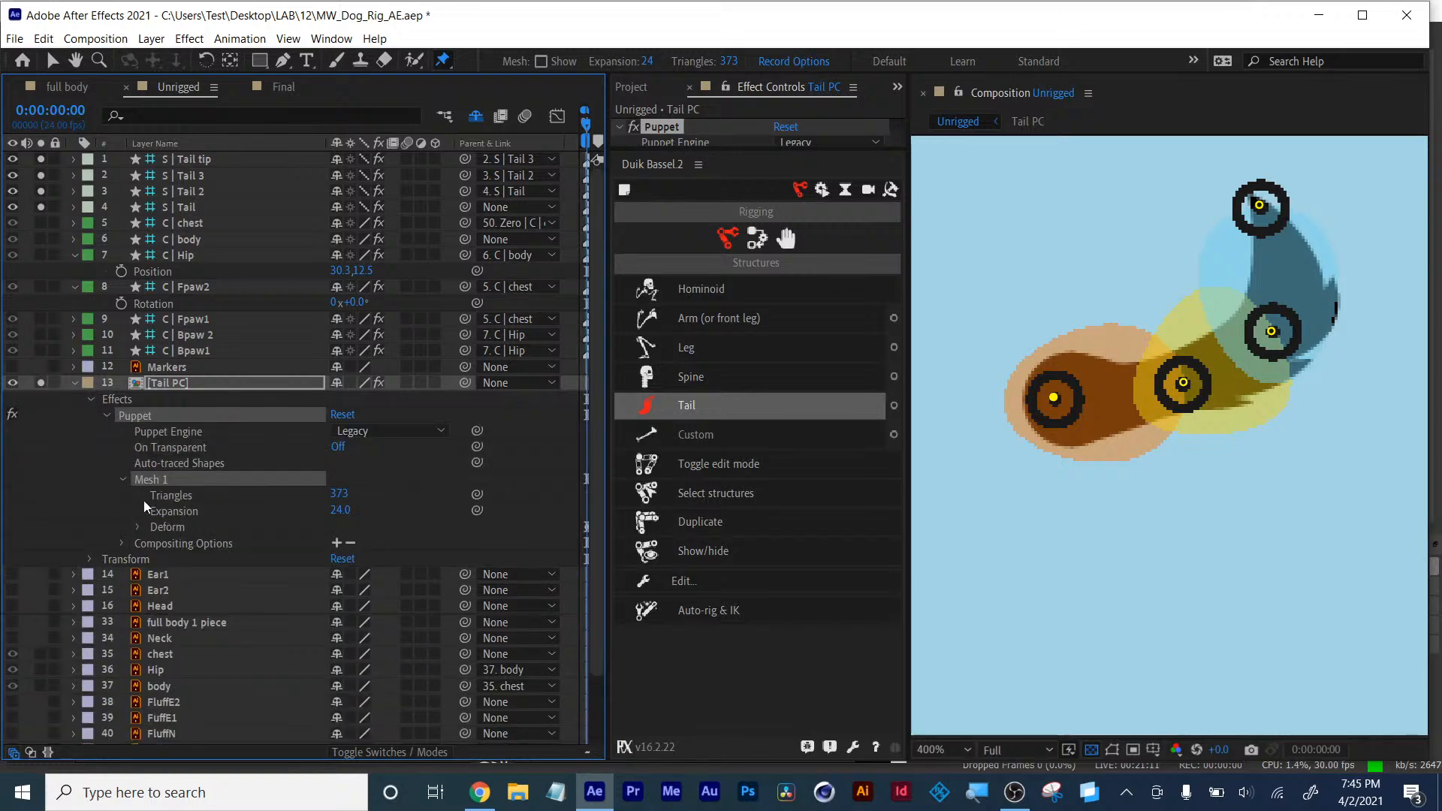
click(139, 527)
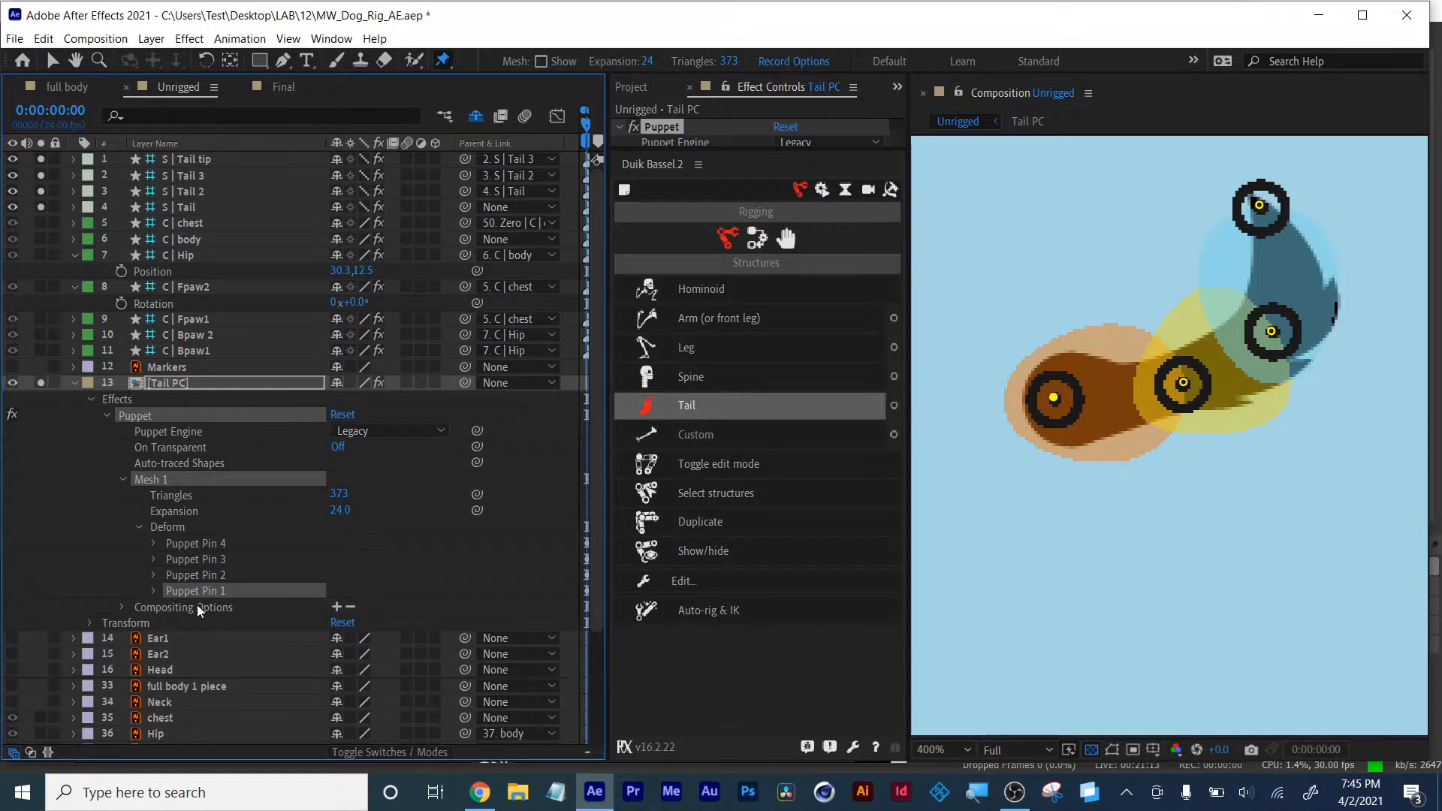
key(Return)
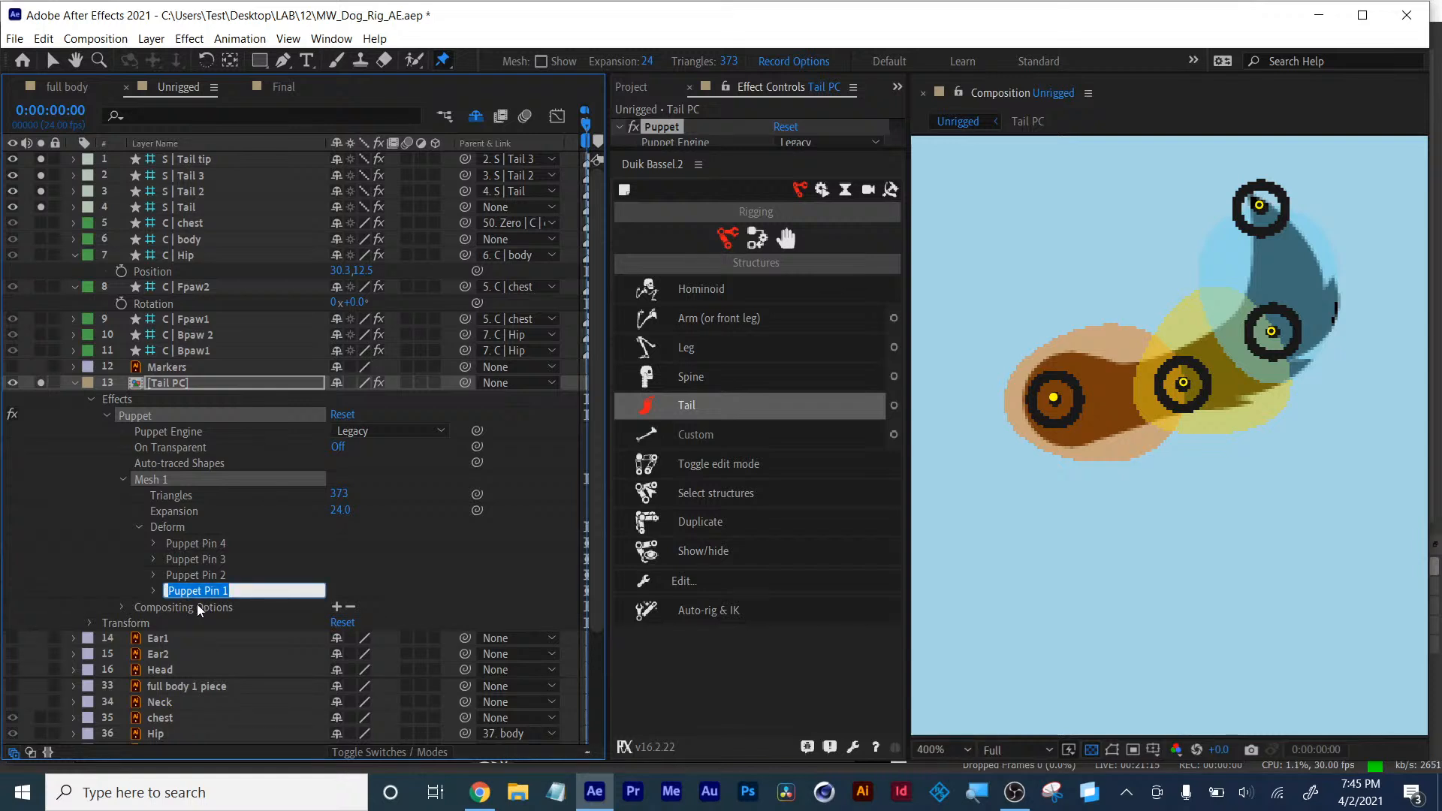
text(Tail)
key(Return)
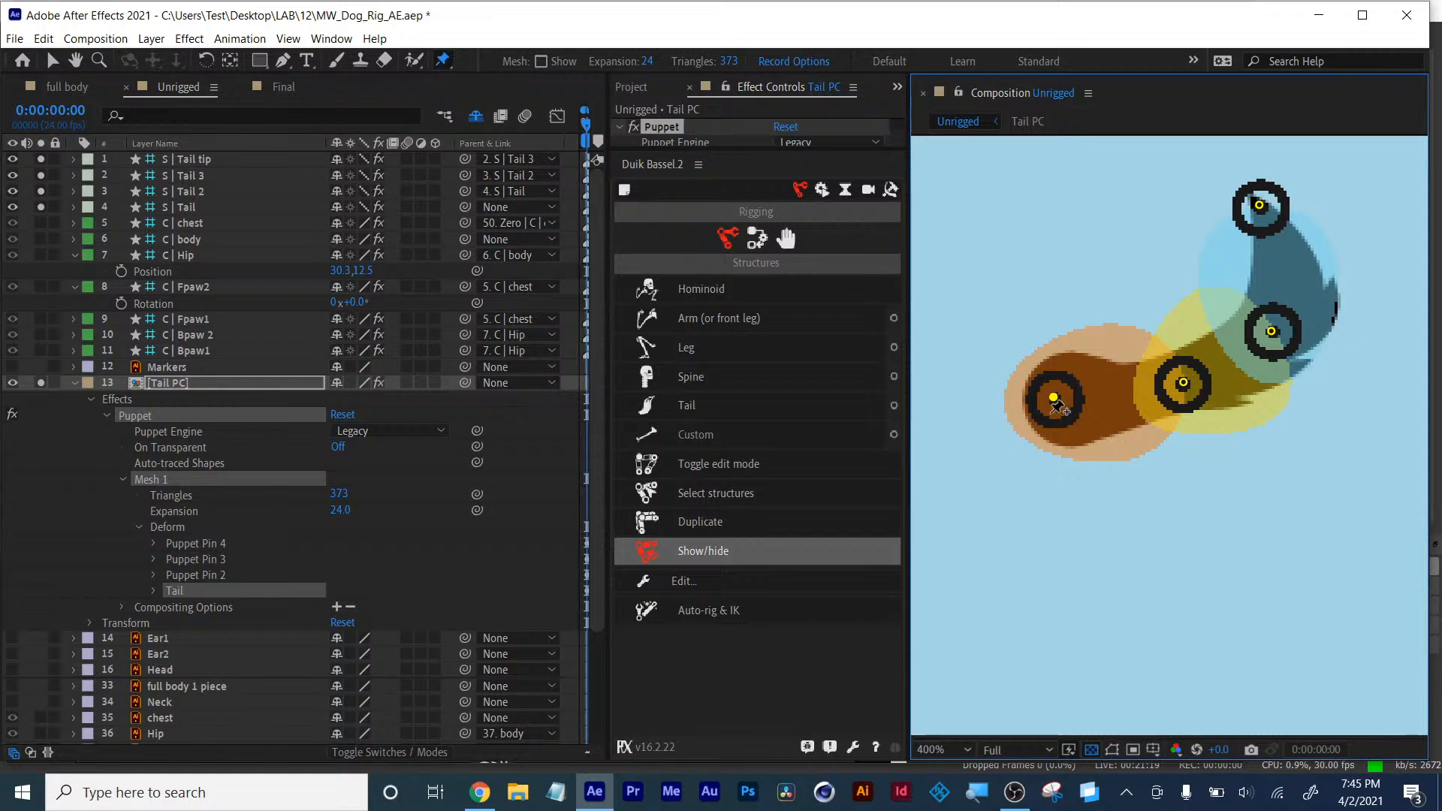
- Rename Puppet Pin 2 to tail 2
click(196, 576)
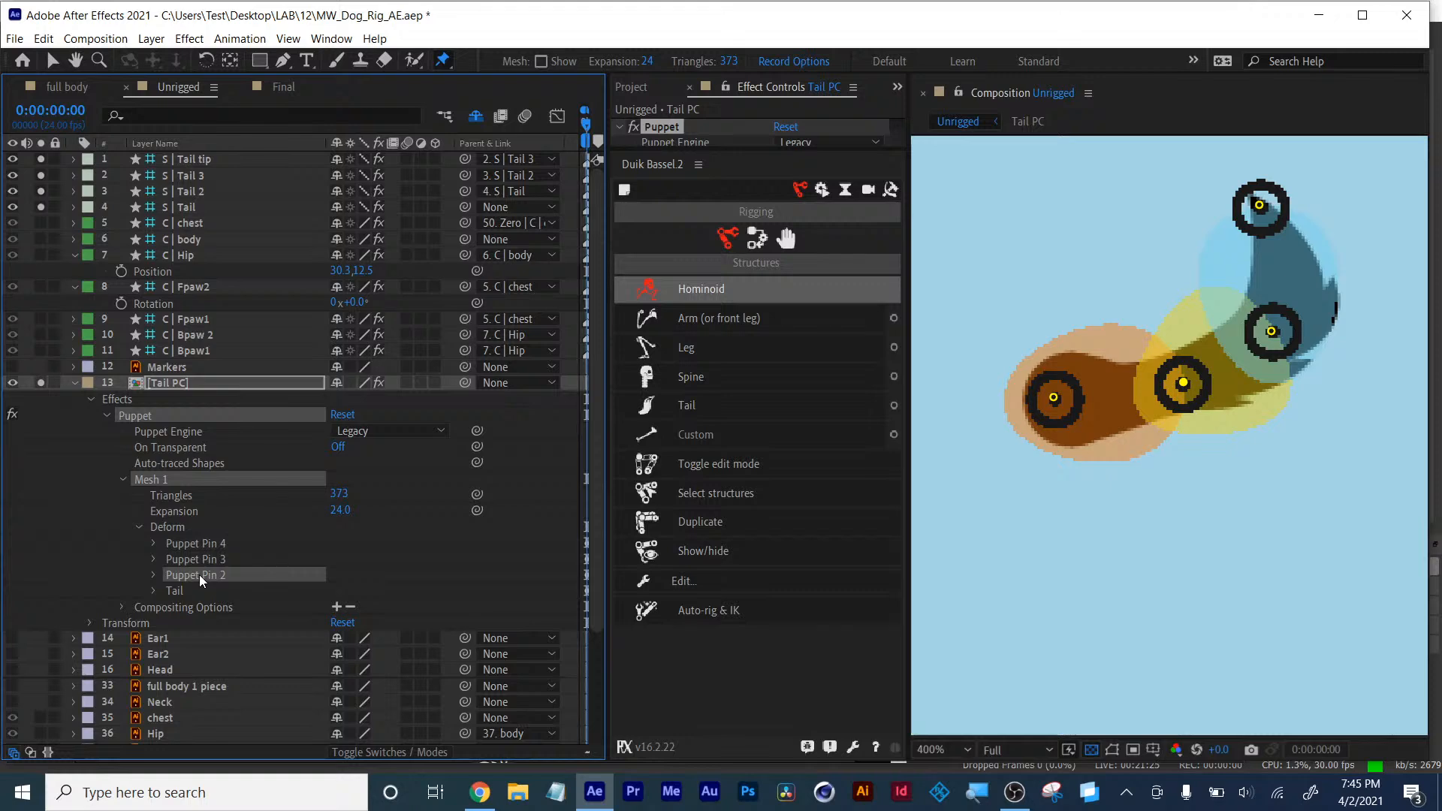
key(KP_Enter)
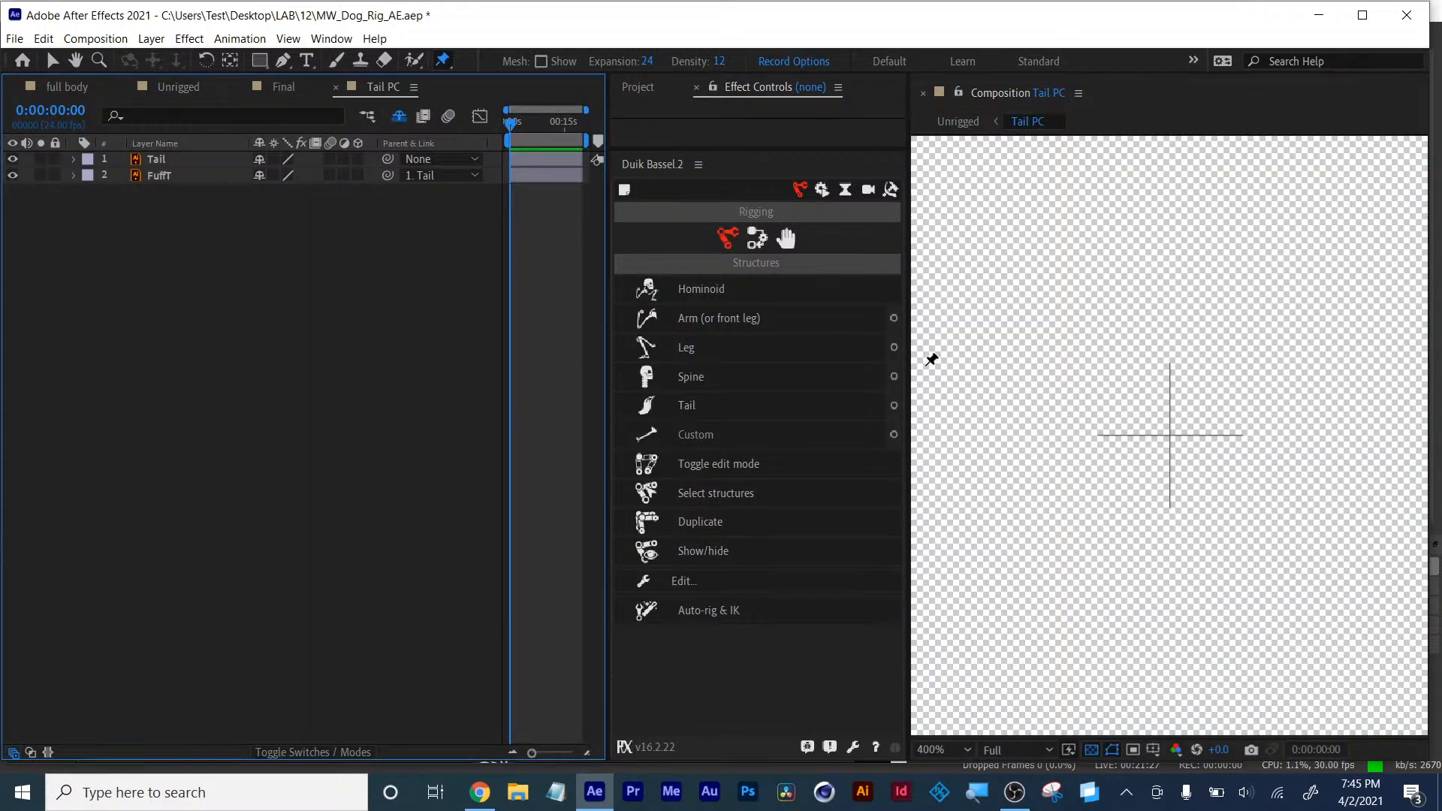
click(336, 88)
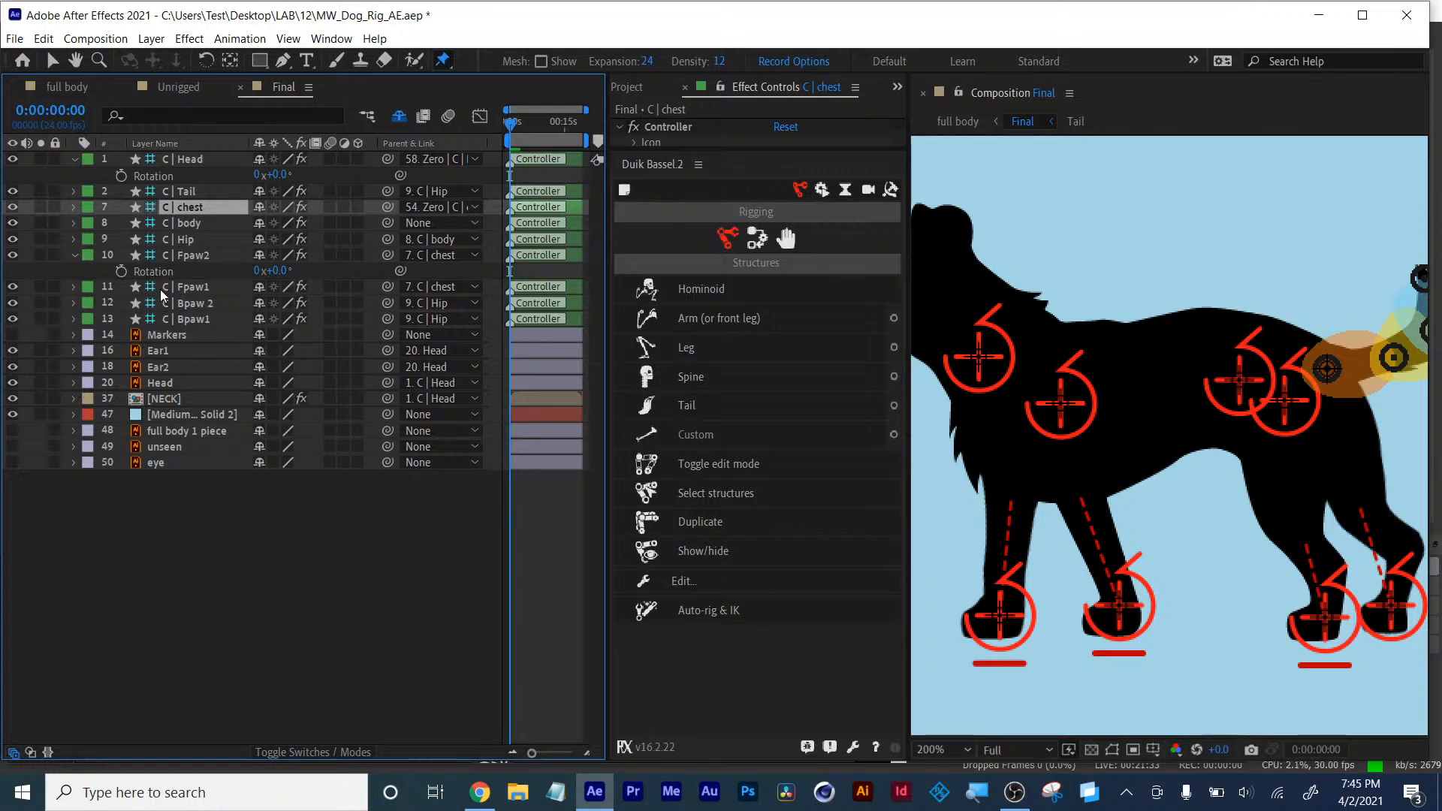
click(174, 90)
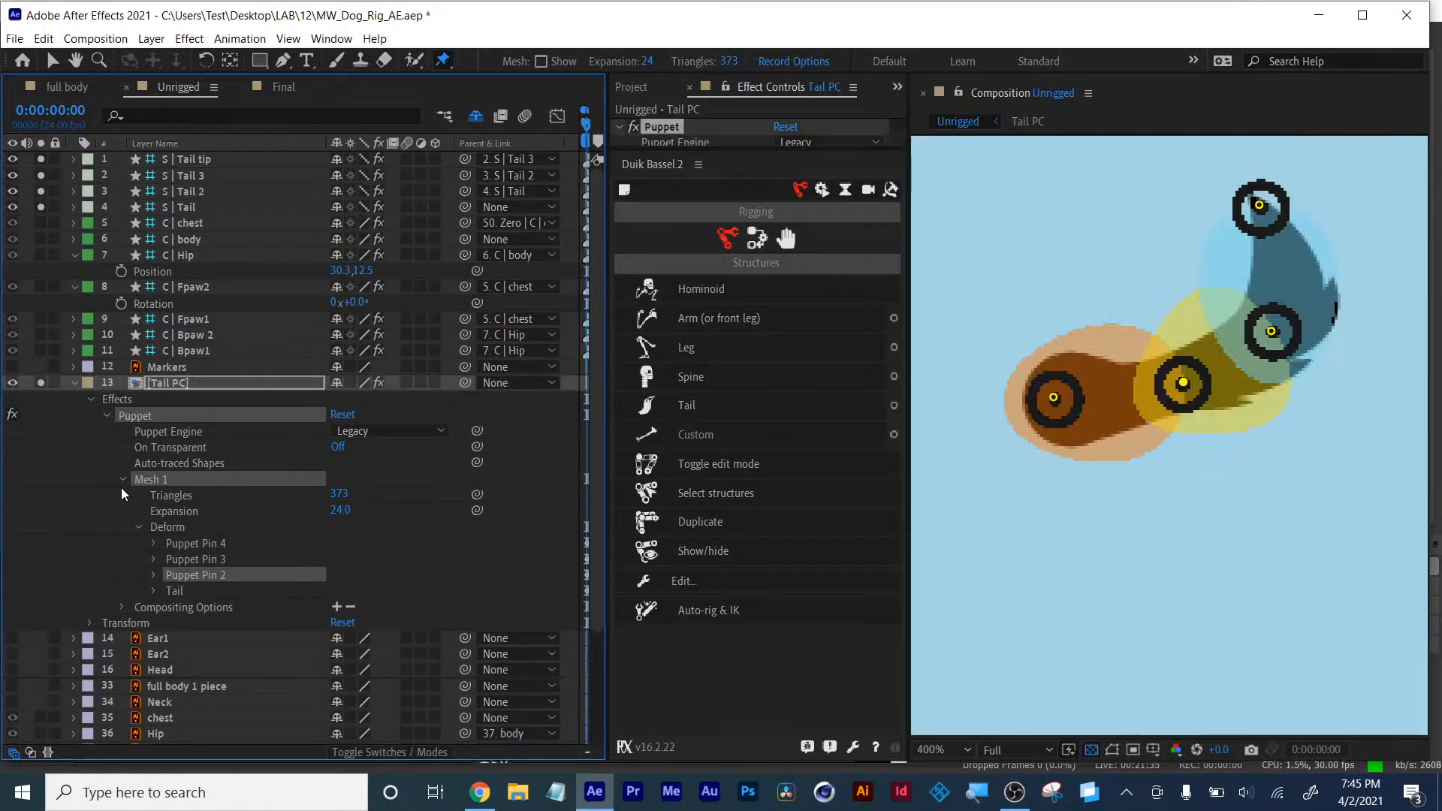
key(Return)
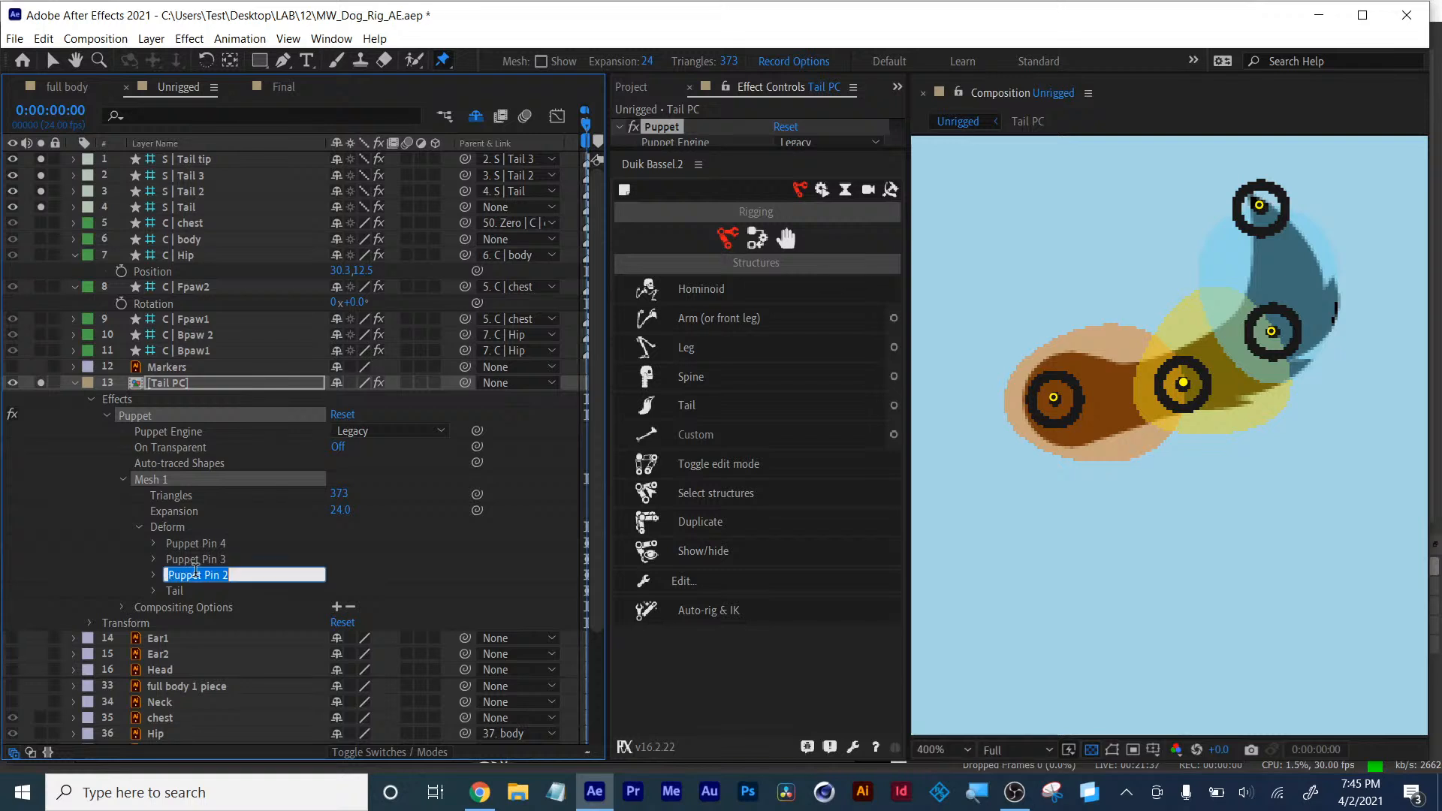
text(tail)
key(Return)
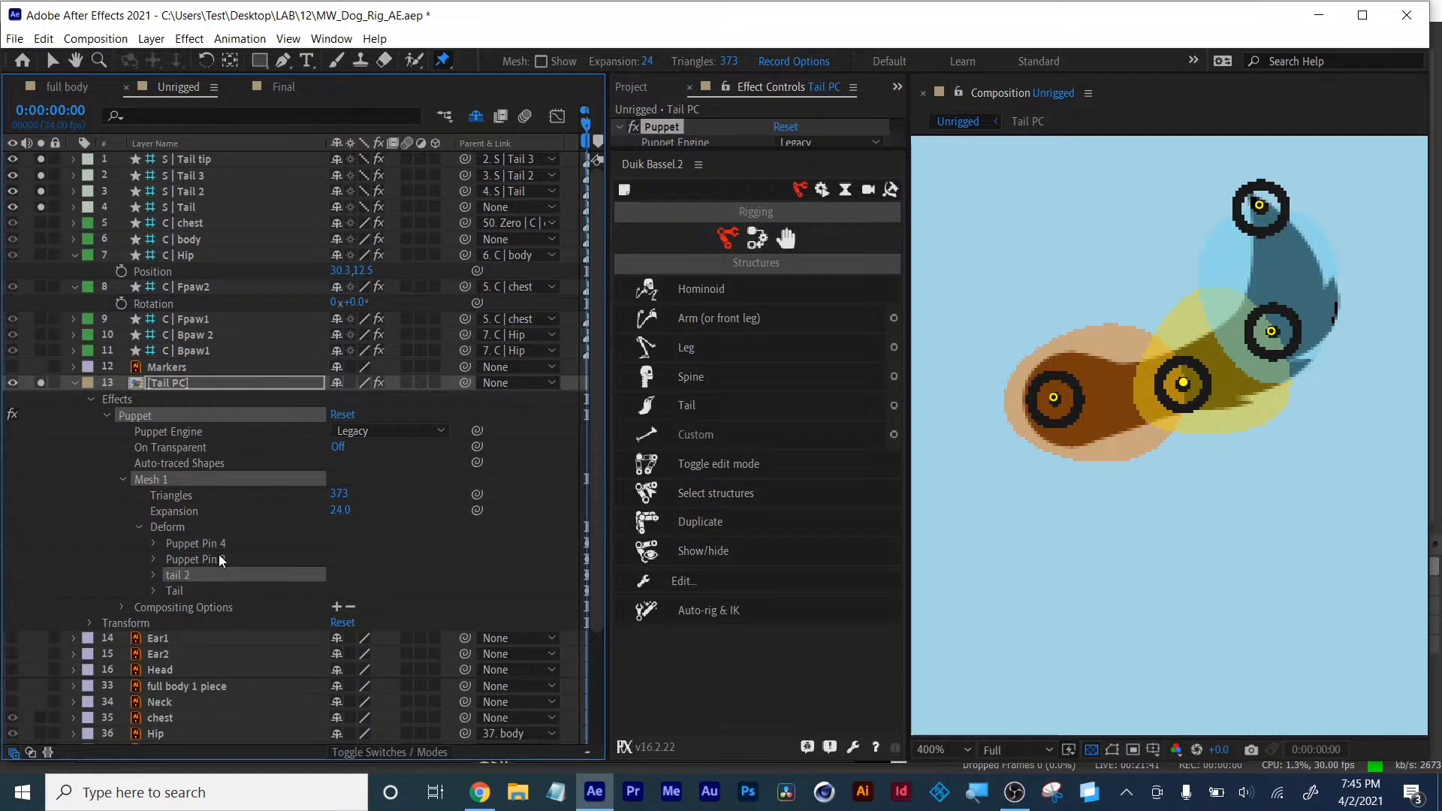
- Rename Puppet Pin 3 to tail 3
click(218, 559)
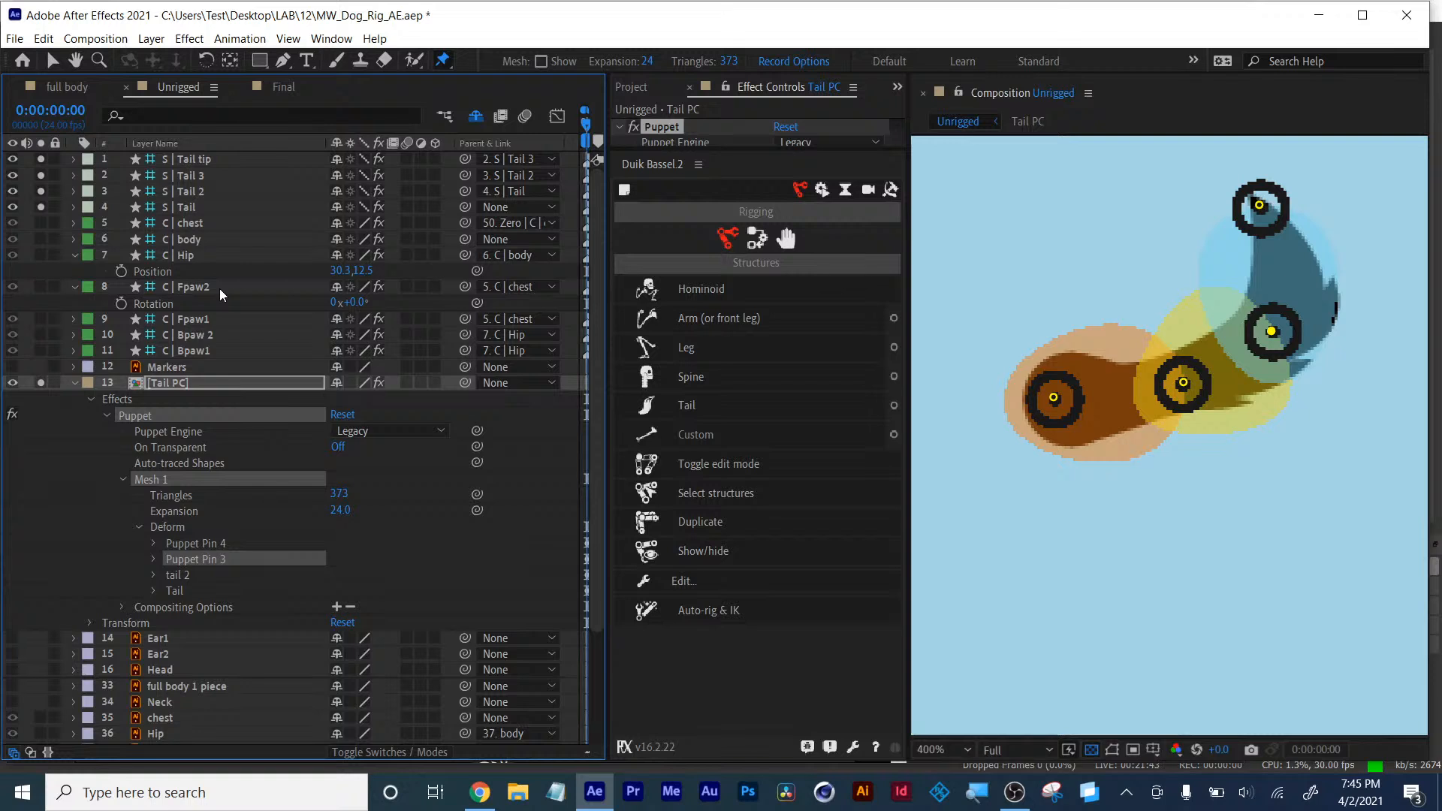
key(Return)
text(rai)
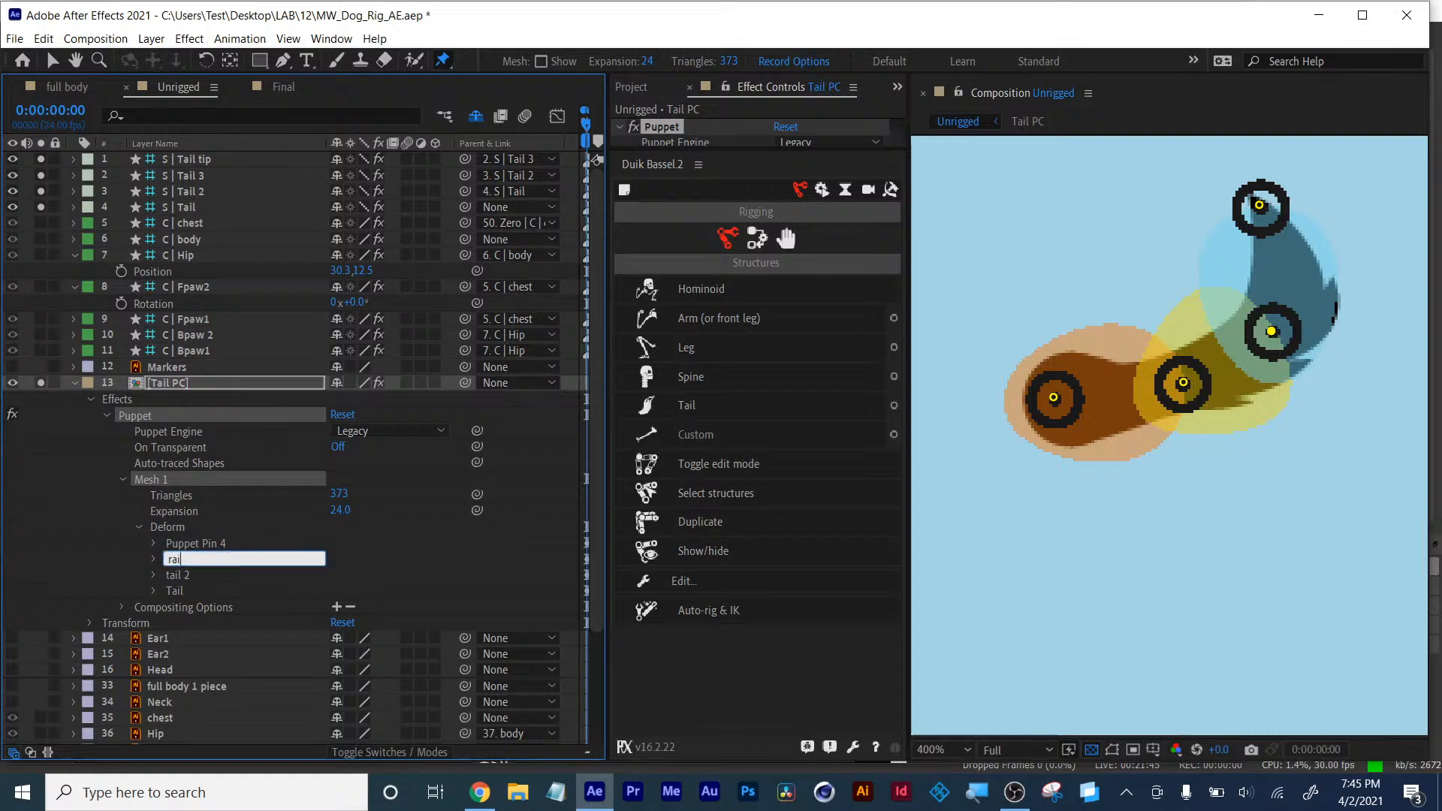
key(BackSpace)
key(BackSpace)
text(tail 3)
key(Return)
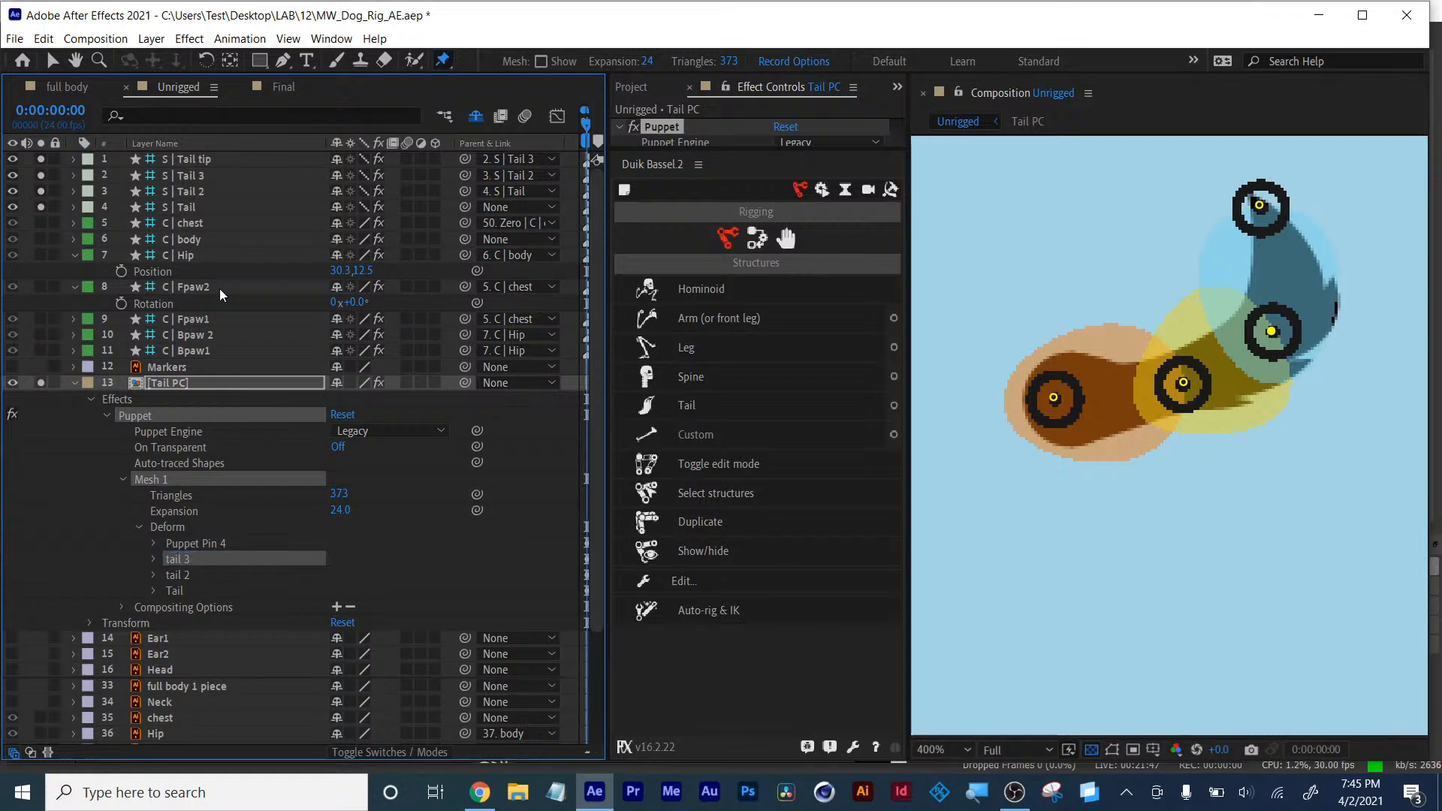
- Rename Puppet Pin 4 to tail tp
click(203, 544)
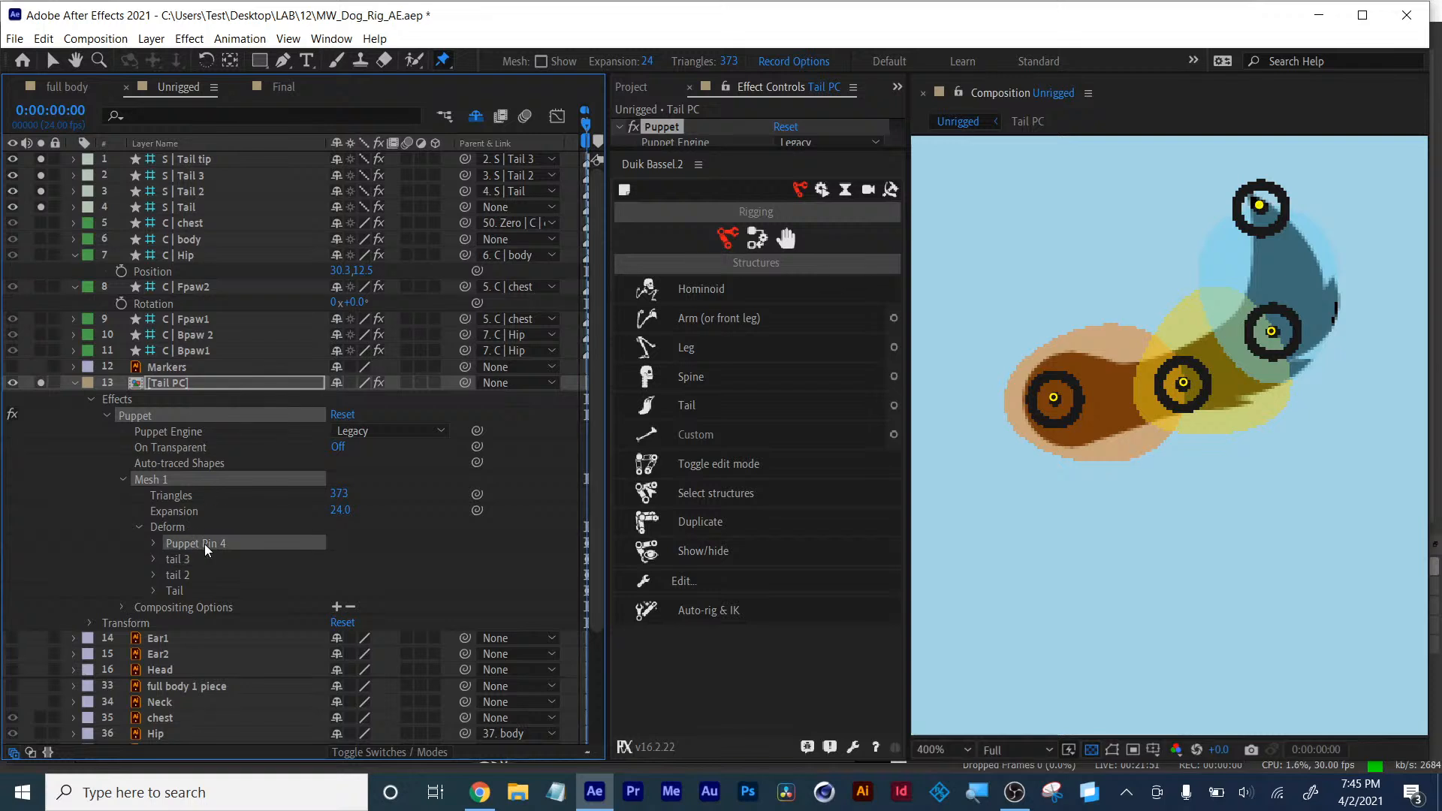
key(Return)
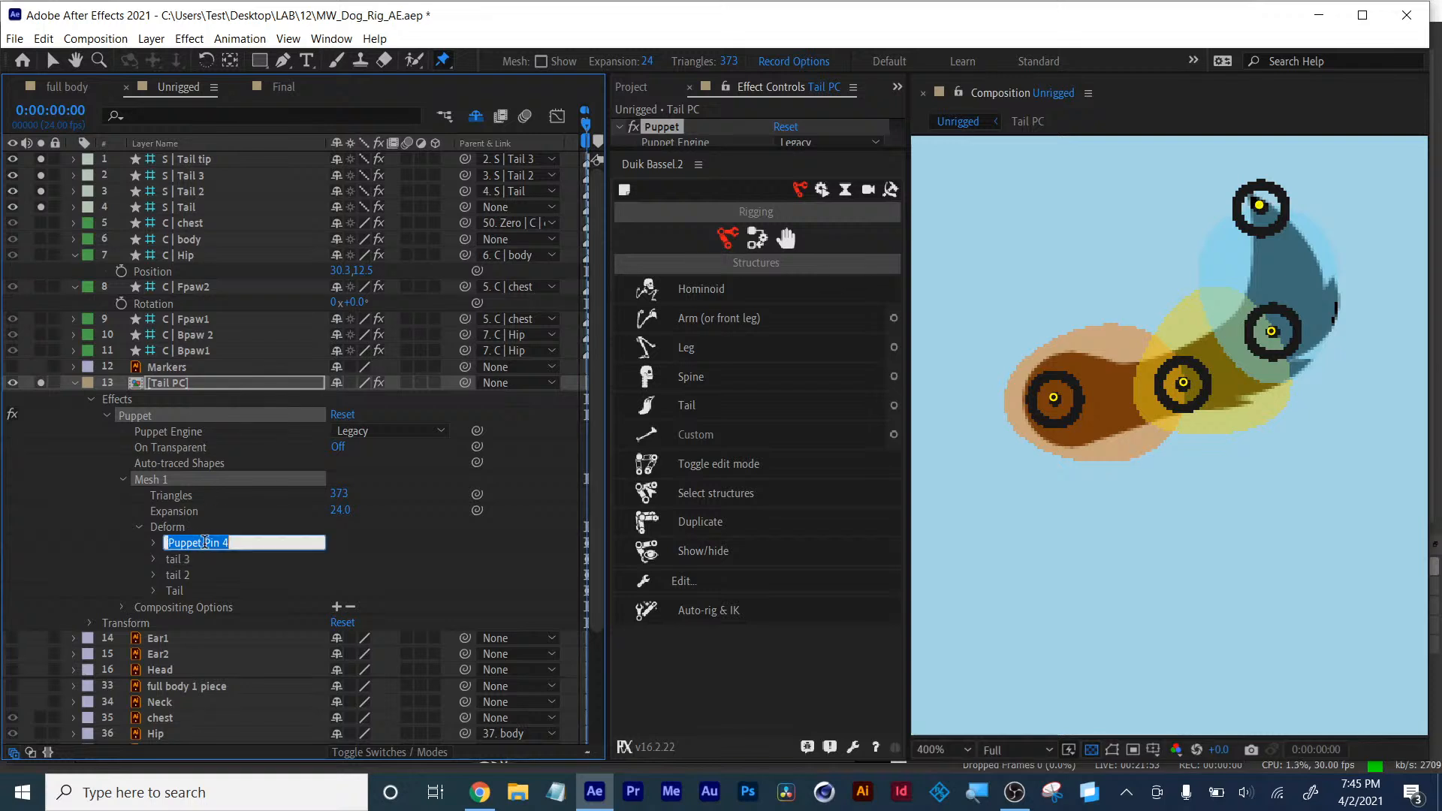
text(tail tp)
key(Return)
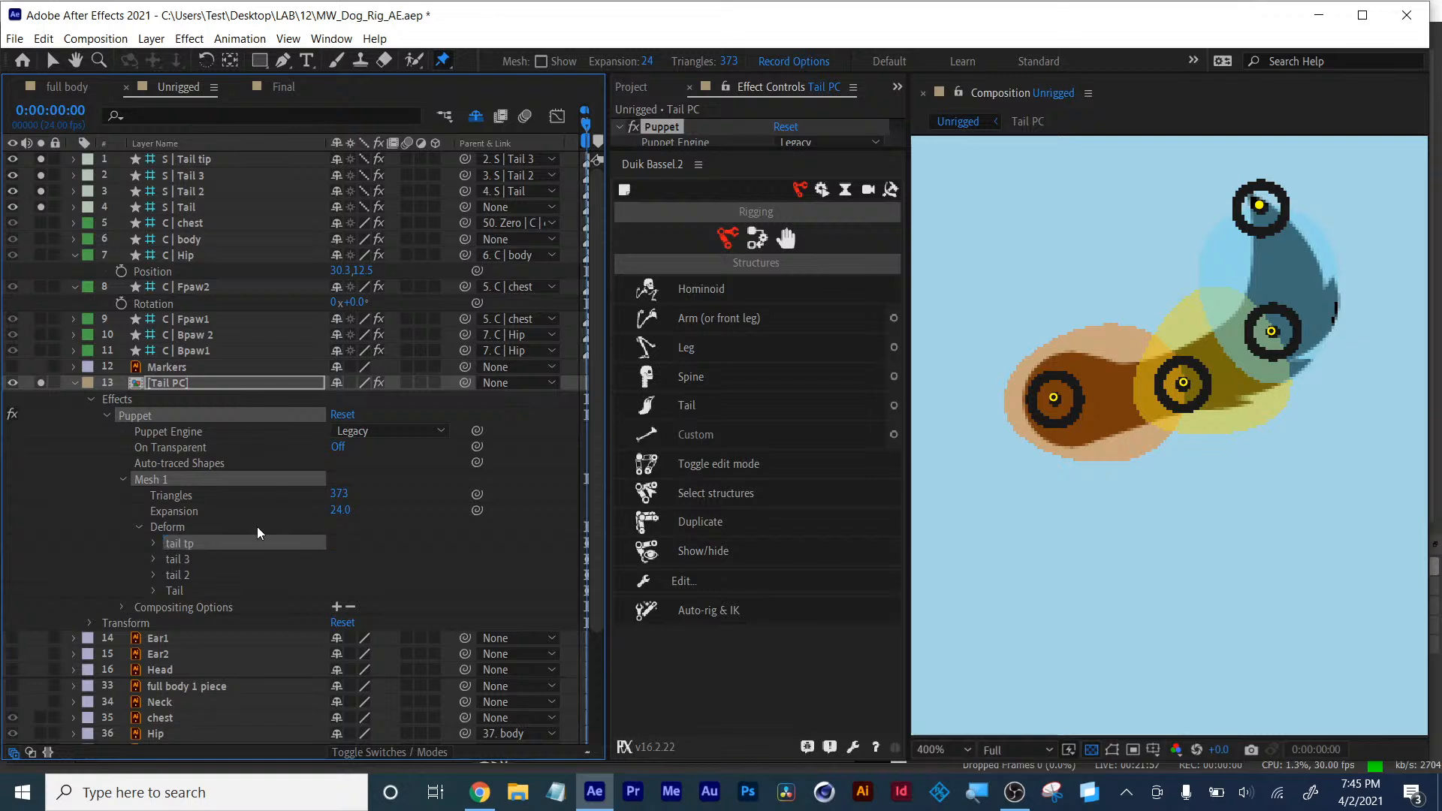
- Select all four tail puppet pins and create bones for them with Duik's Add bones
click(174, 594)
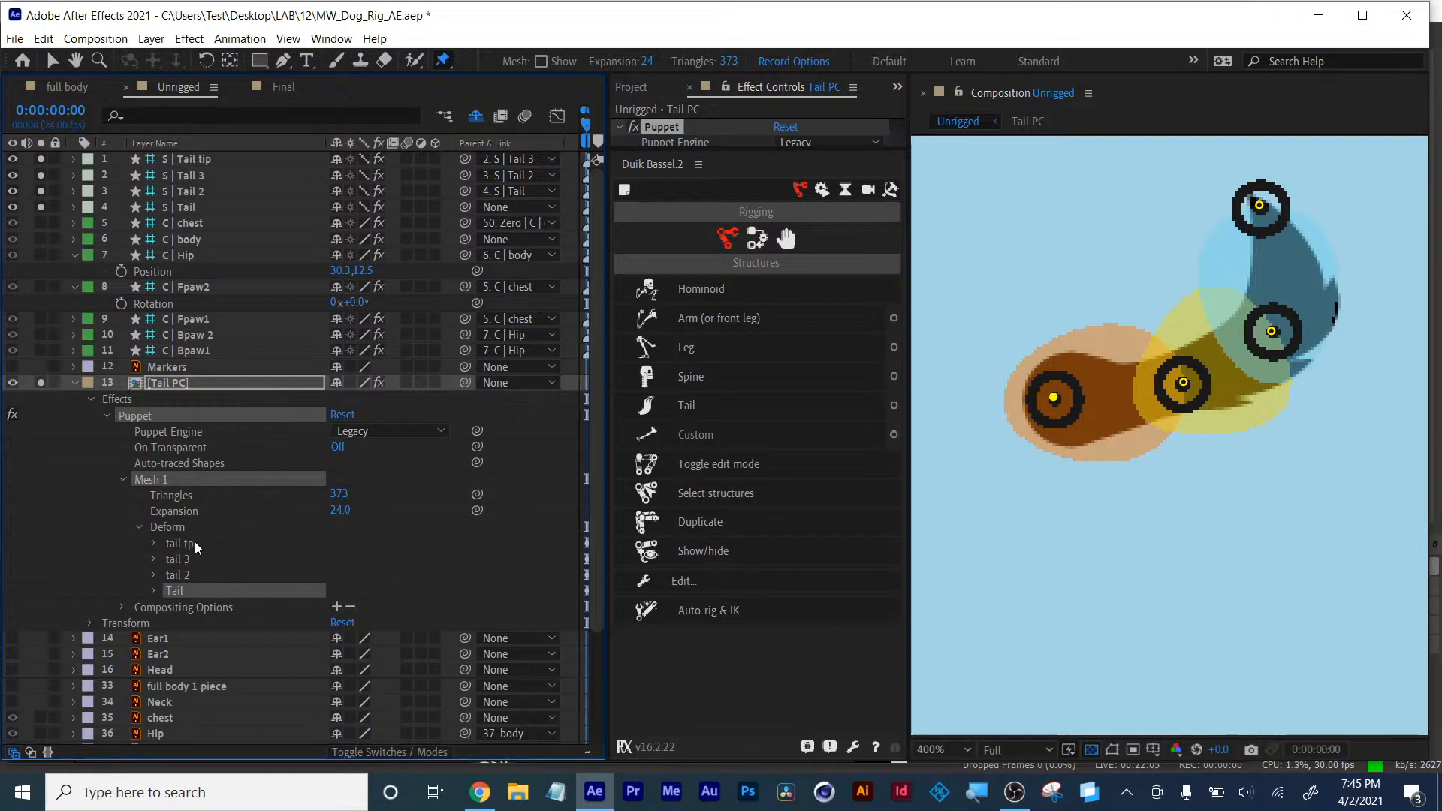
shift+click(189, 546)
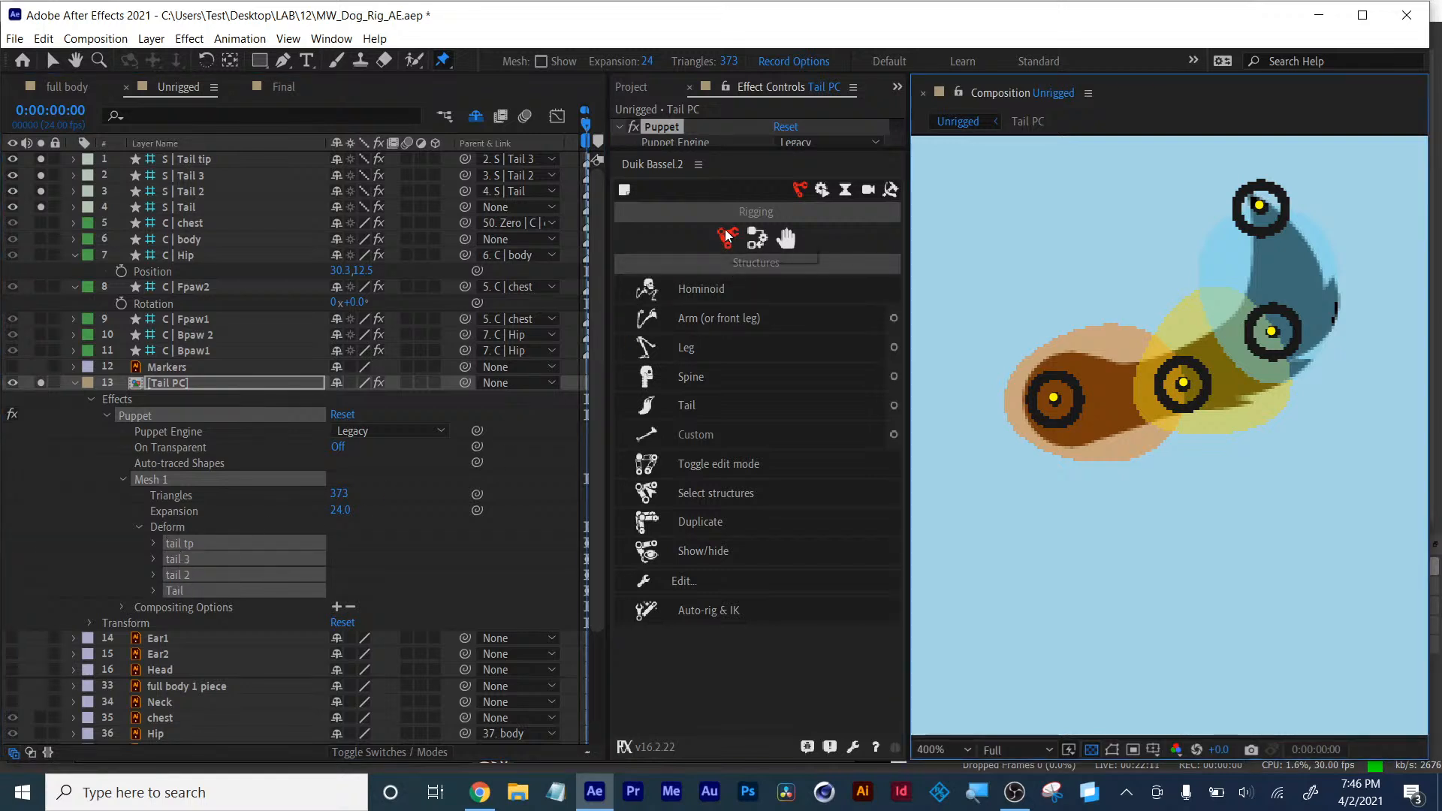
click(758, 238)
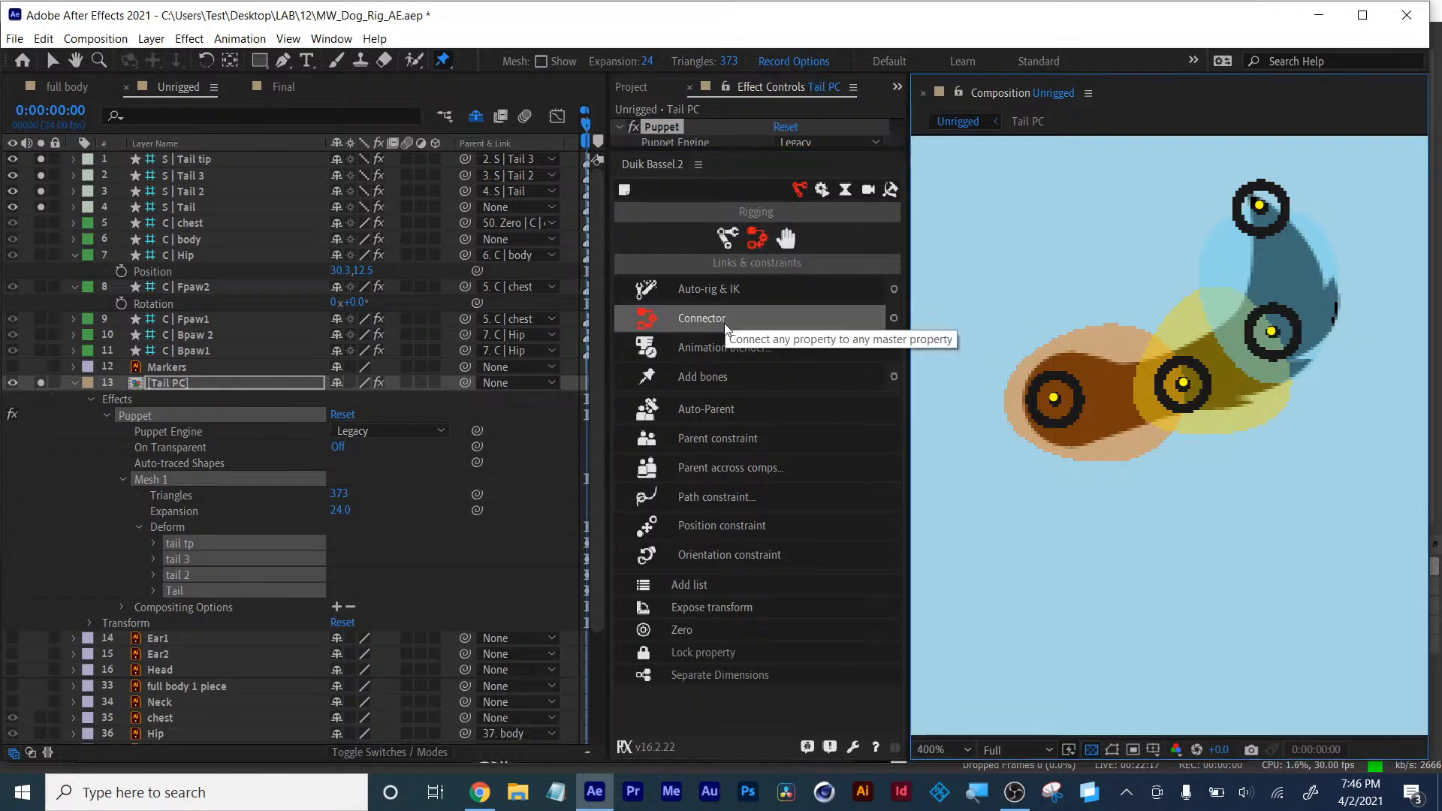
click(711, 375)
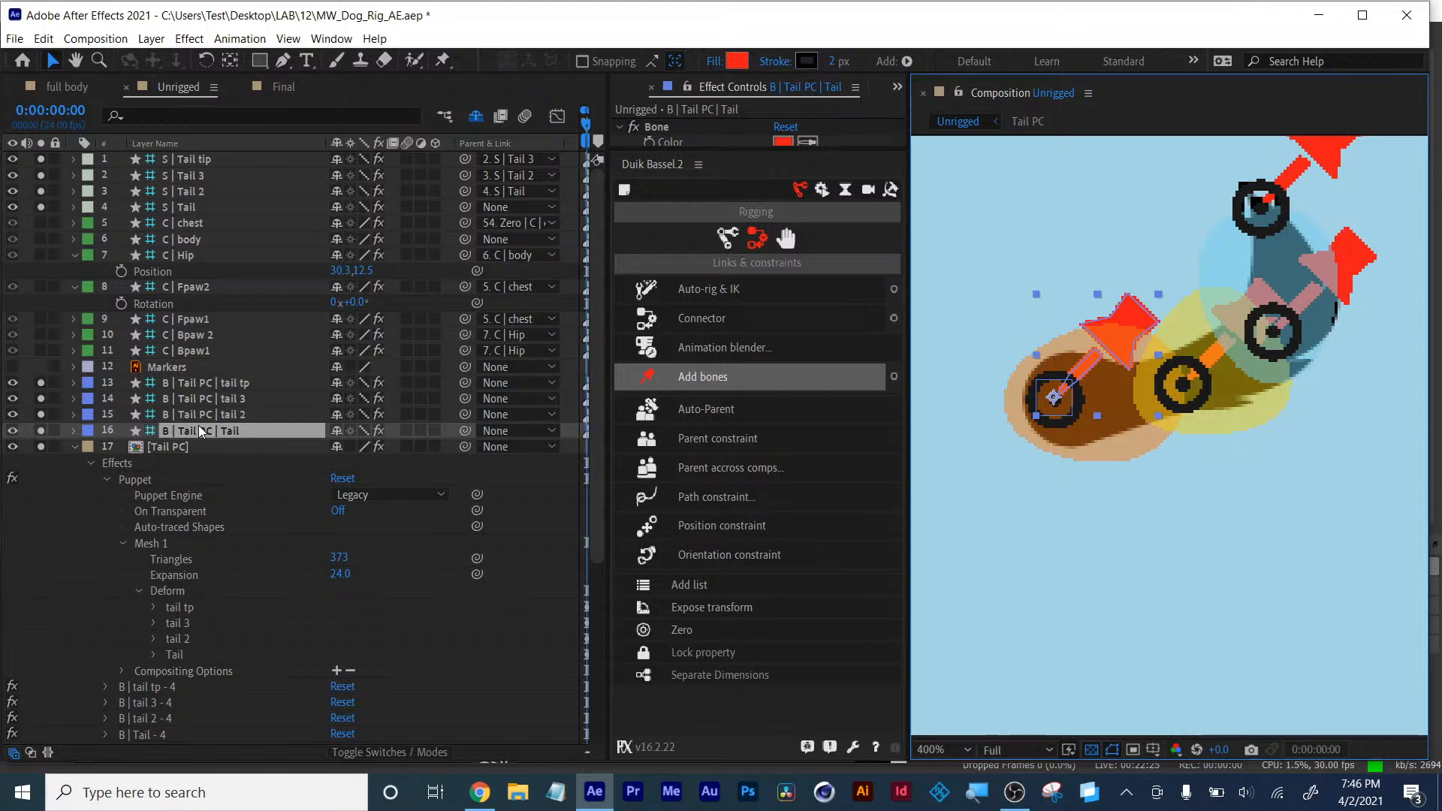
- Parent each B | Tail PC bone layer to its matching S | Tail structure bone, from base to tip
click(74, 448)
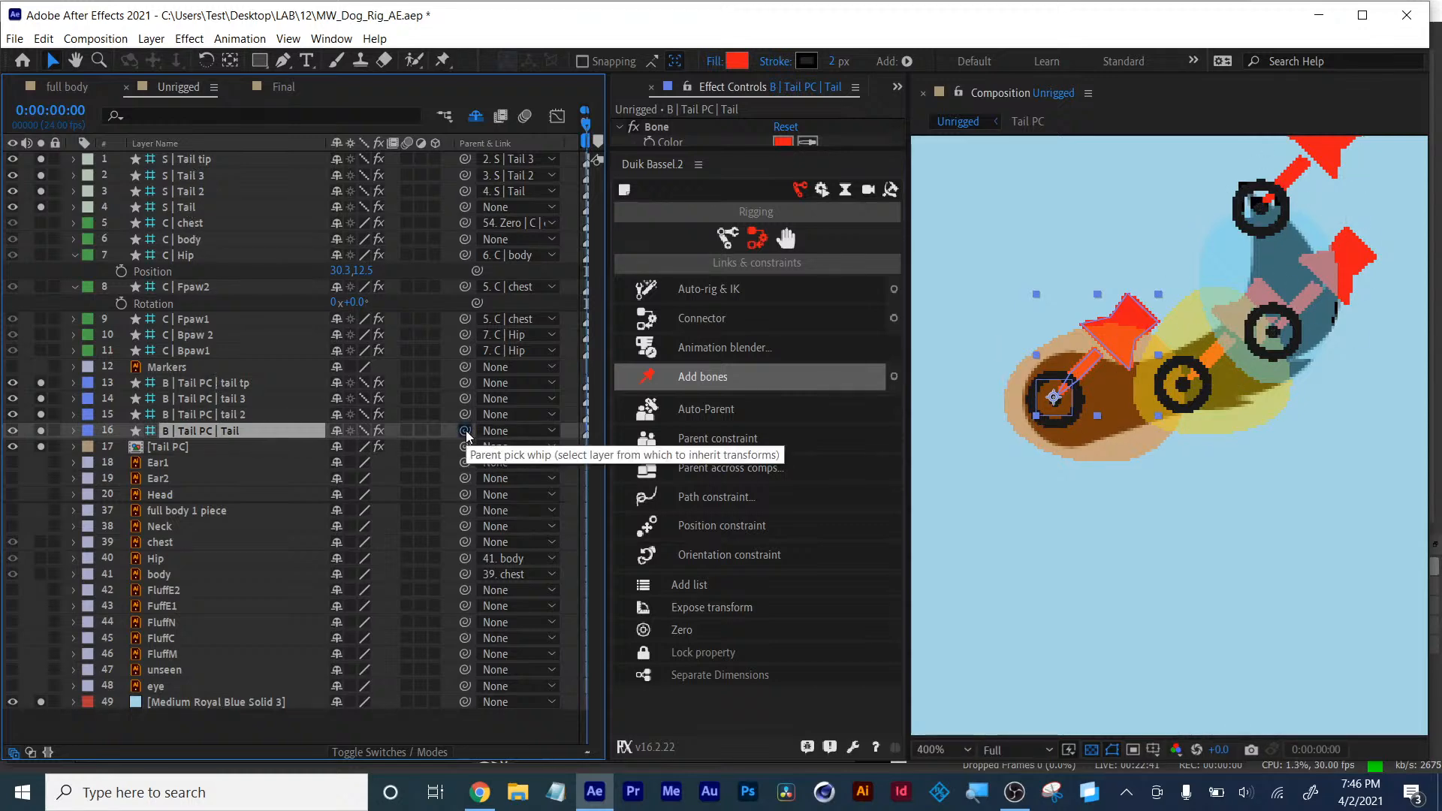
drag(465, 430, 183, 209)
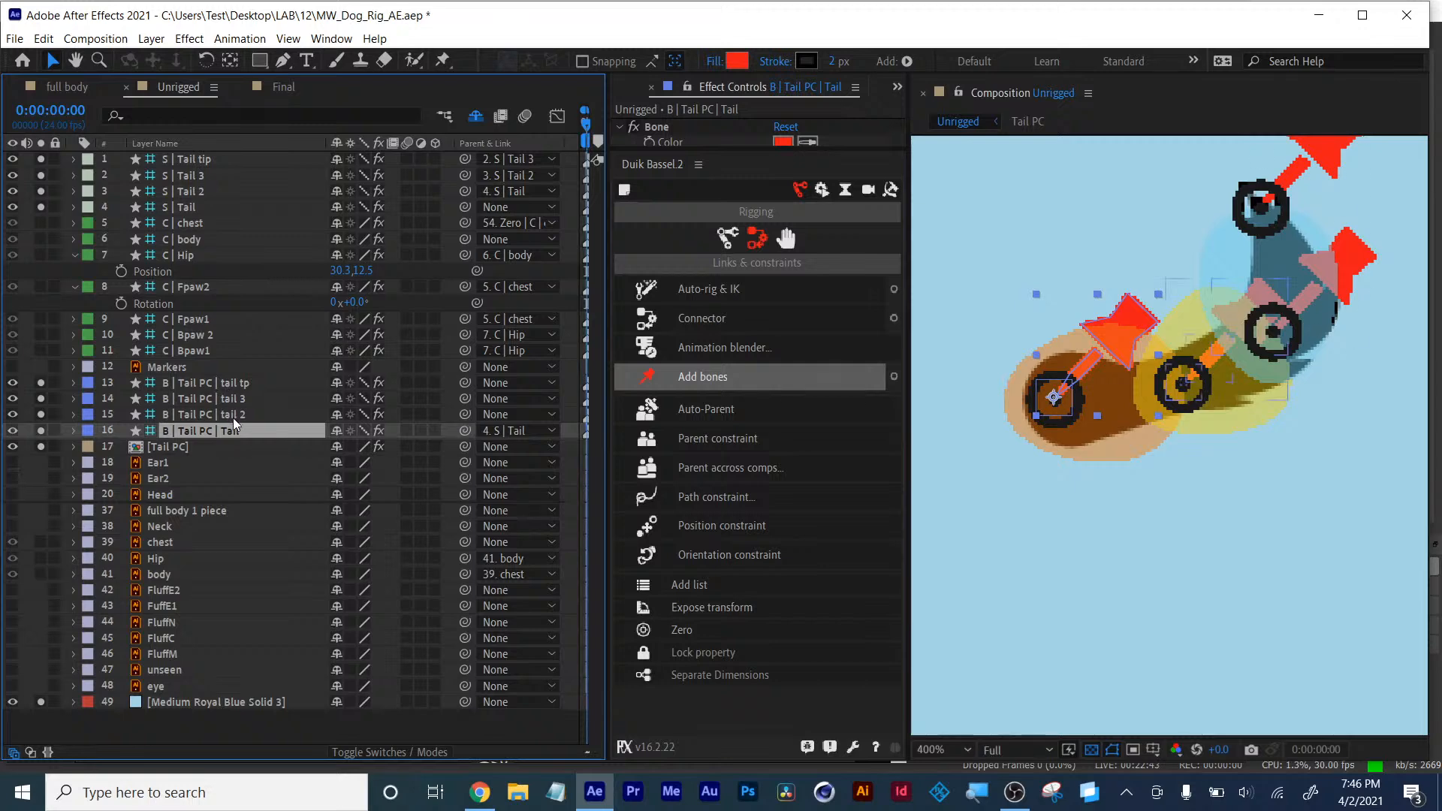
click(438, 418)
drag(466, 414, 184, 192)
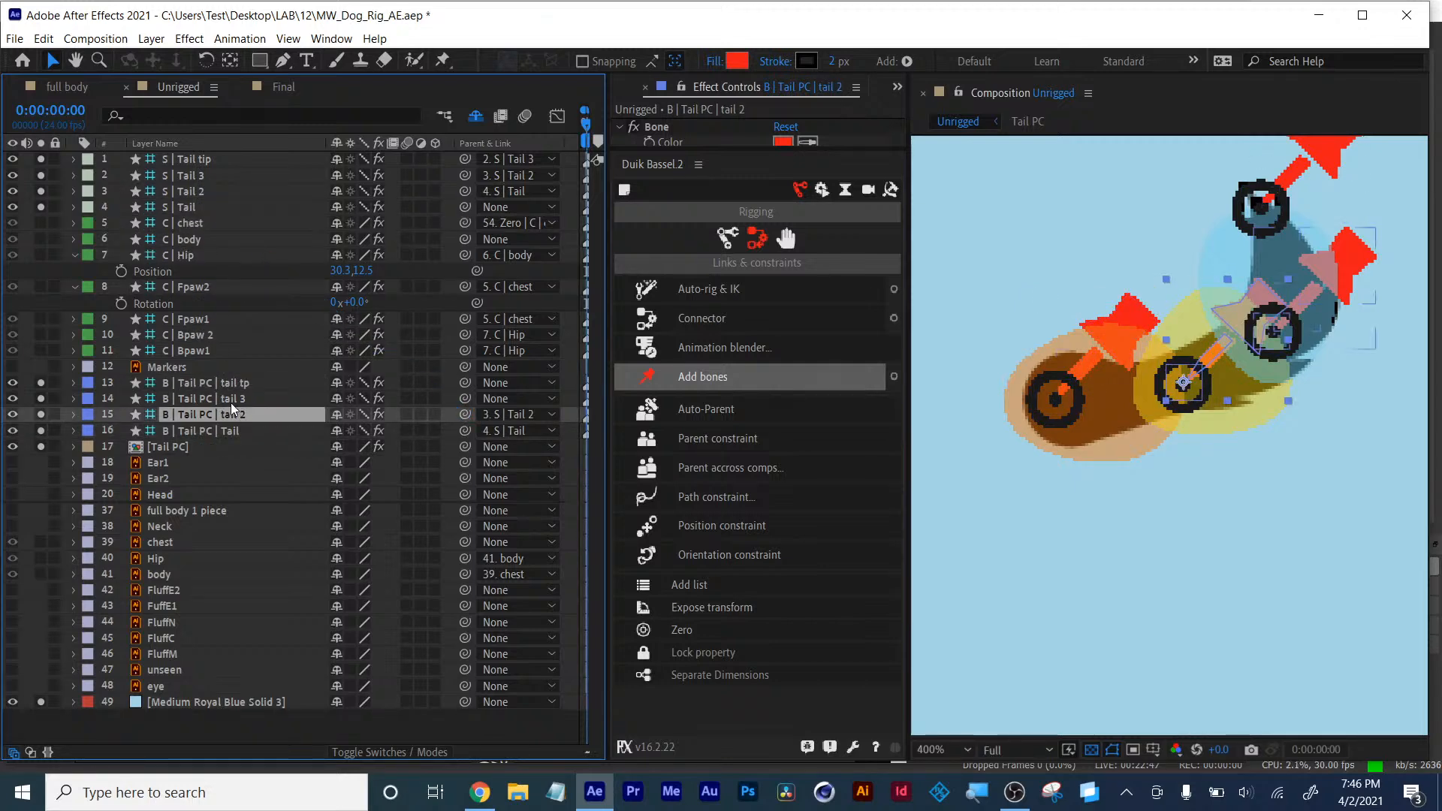
click(431, 399)
drag(463, 398, 181, 179)
click(339, 384)
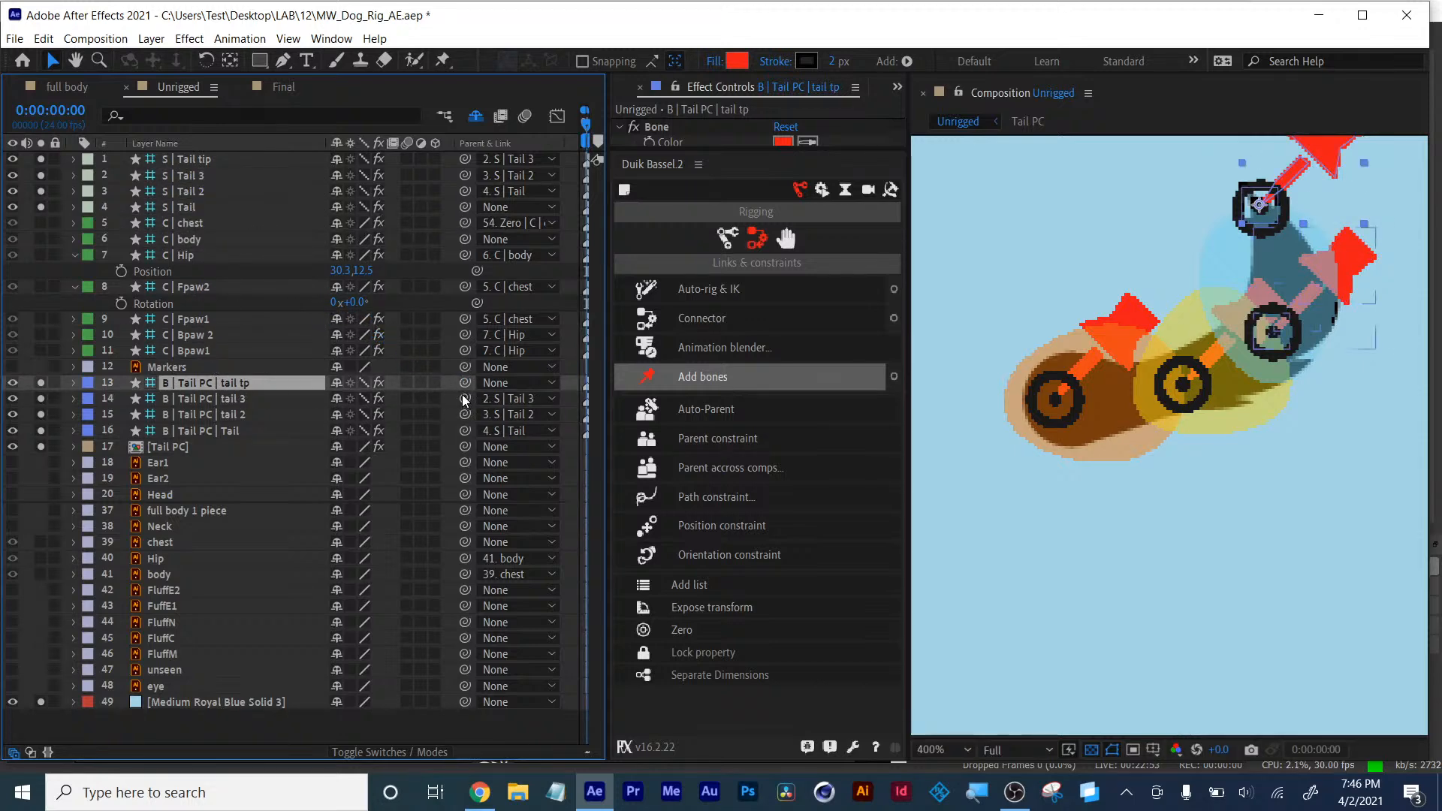
drag(465, 385, 192, 161)
shift+click(199, 431)
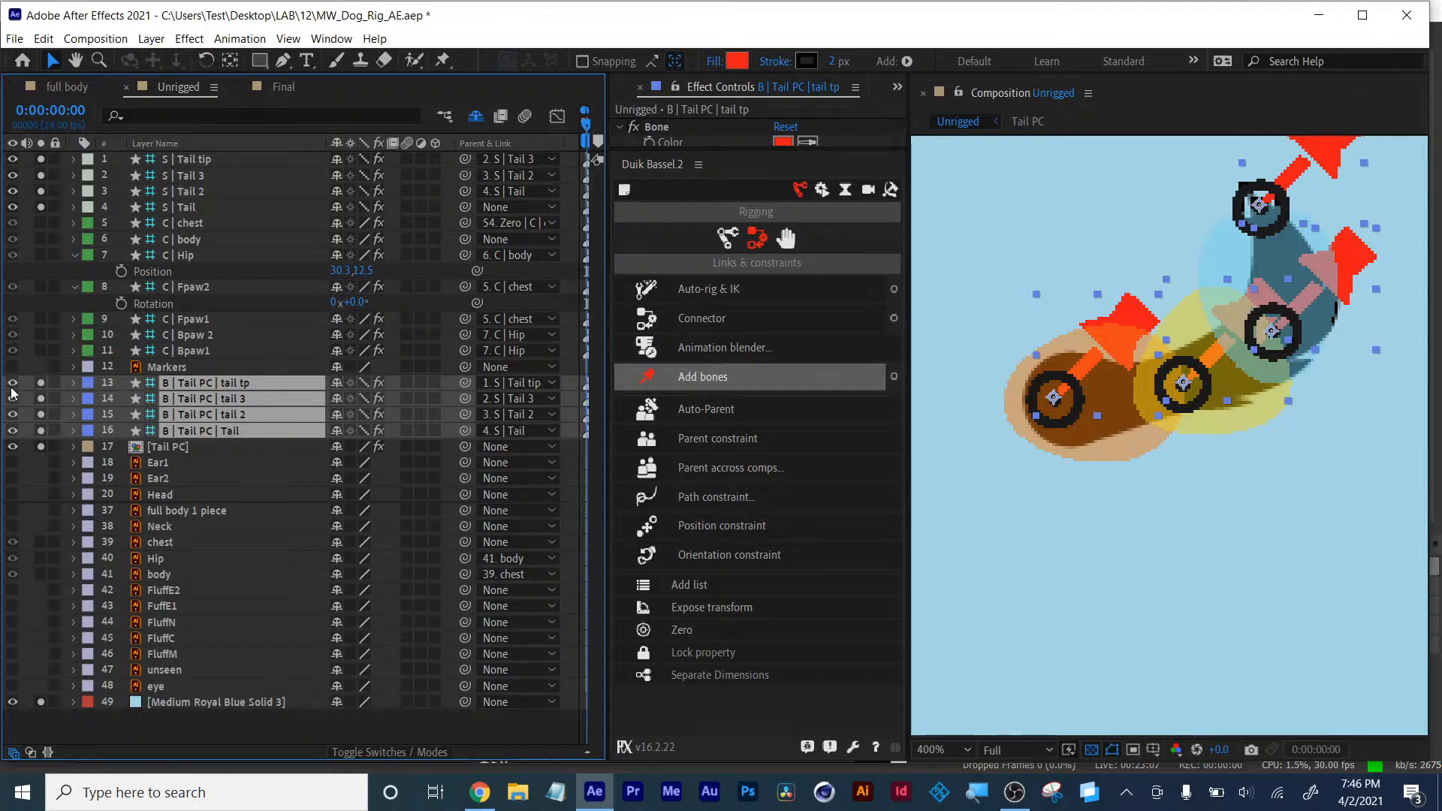
- Hide the four B | Tail PC bone layers and set them as shy so they disappear from the timeline
drag(12, 385, 12, 431)
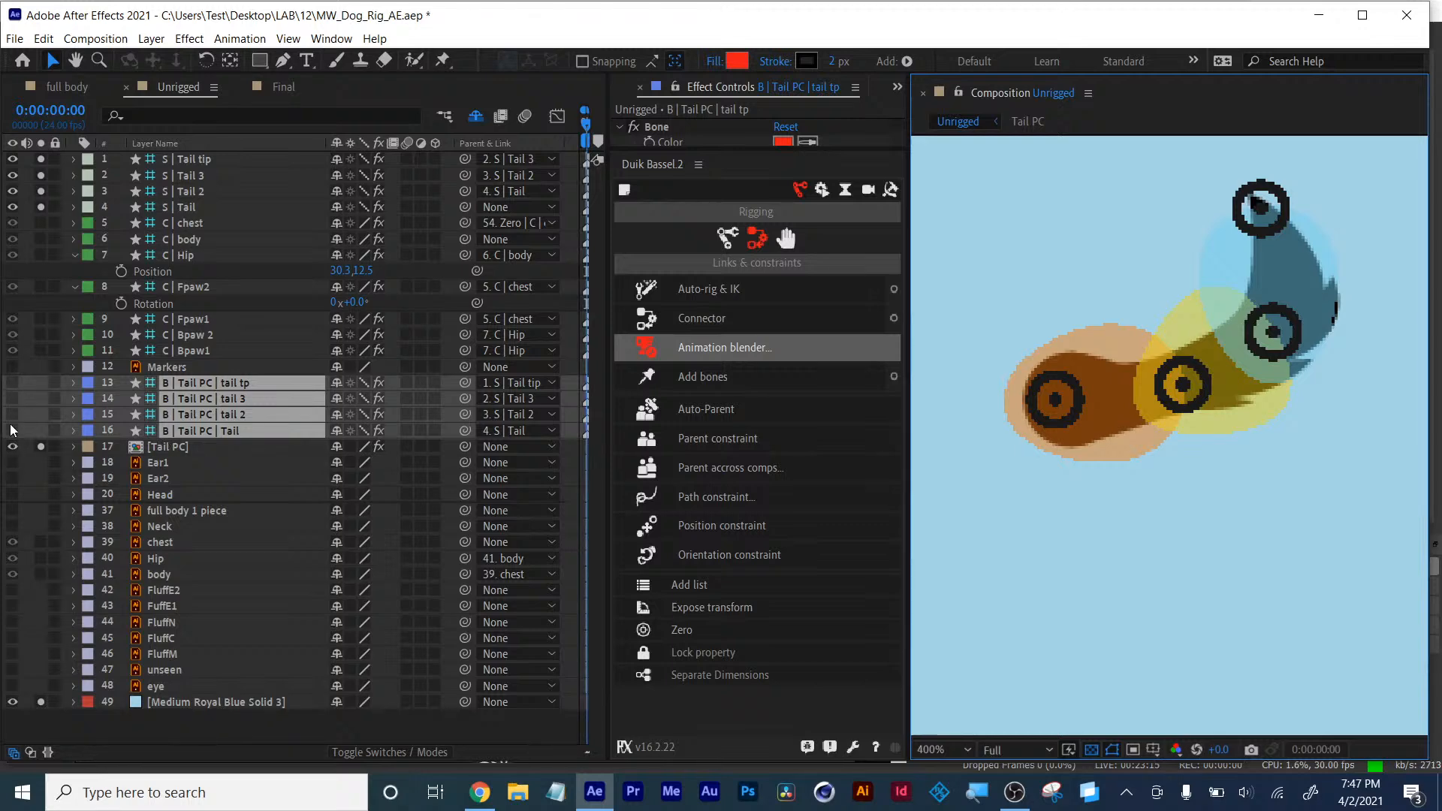
click(336, 432)
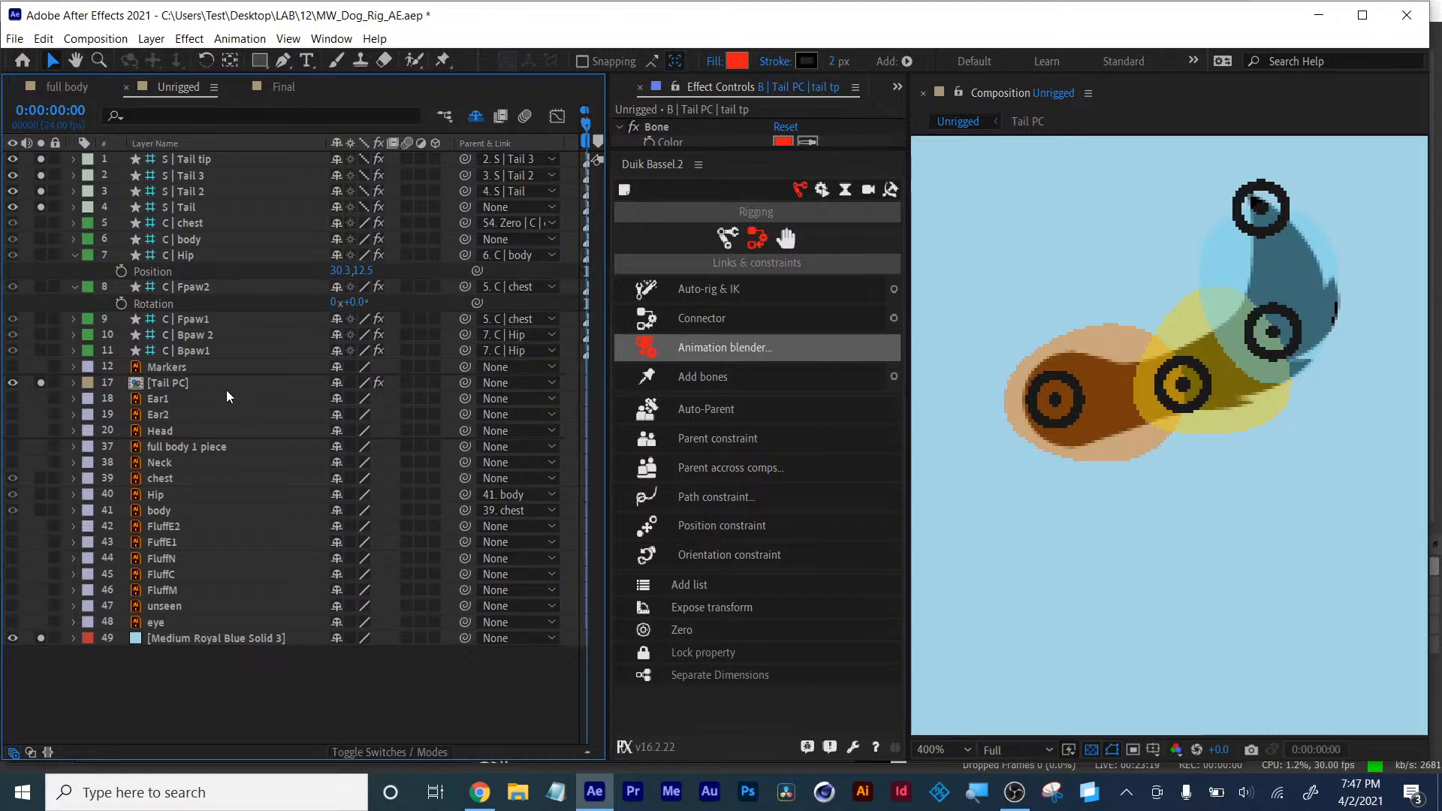
- Select the four S | Tail structure layers from base to tip and rig them with Duik's Auto-rig & IK
click(183, 212)
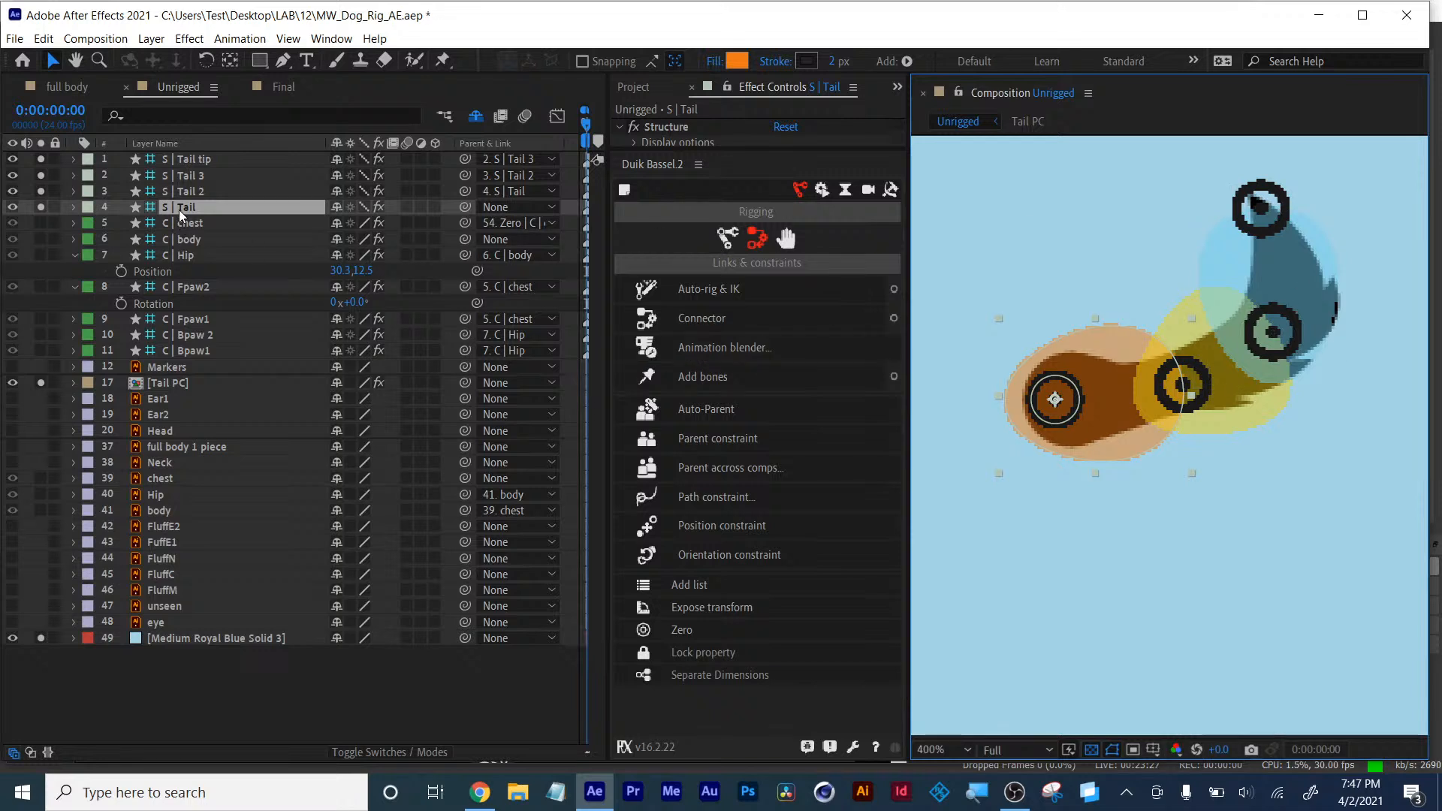
shift+click(186, 161)
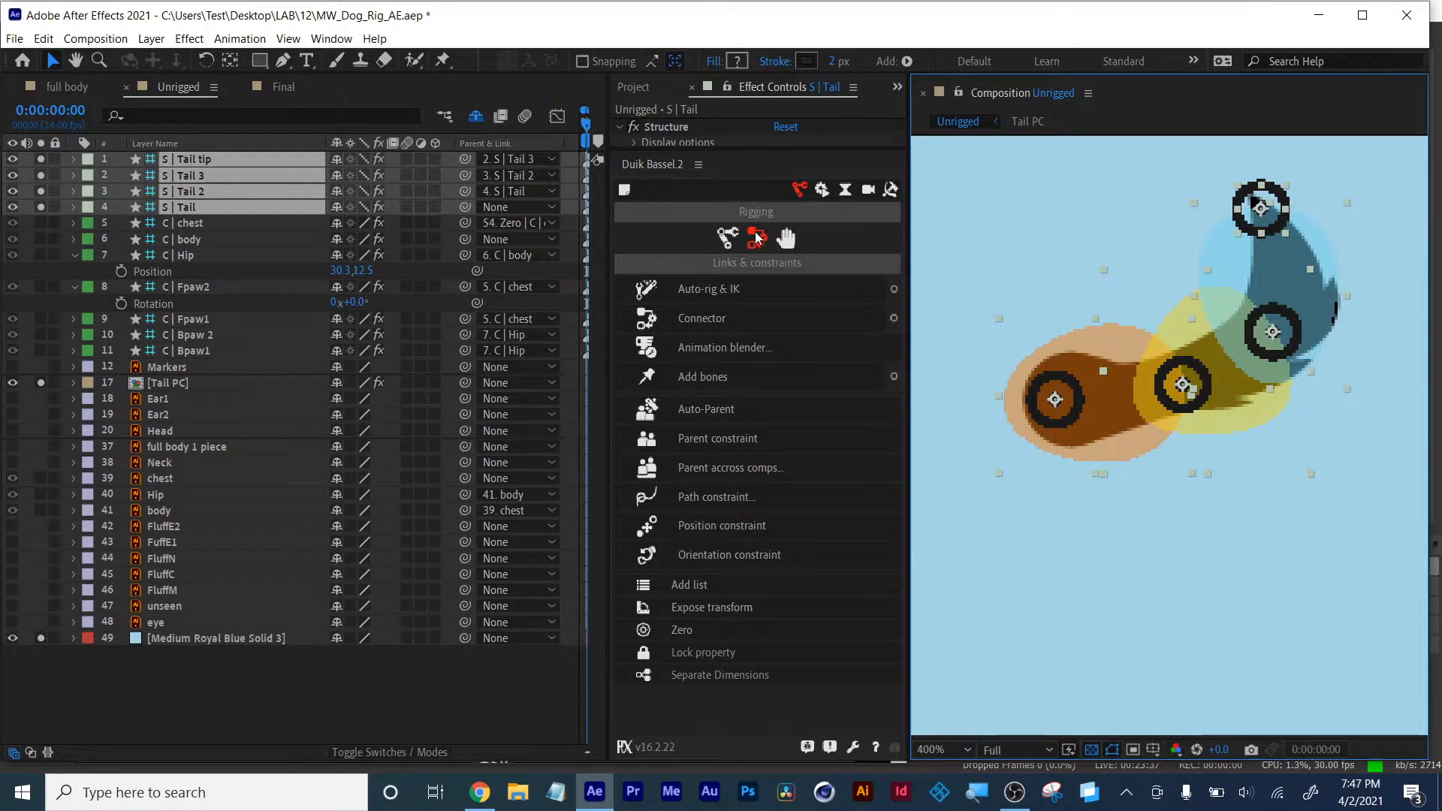
click(716, 293)
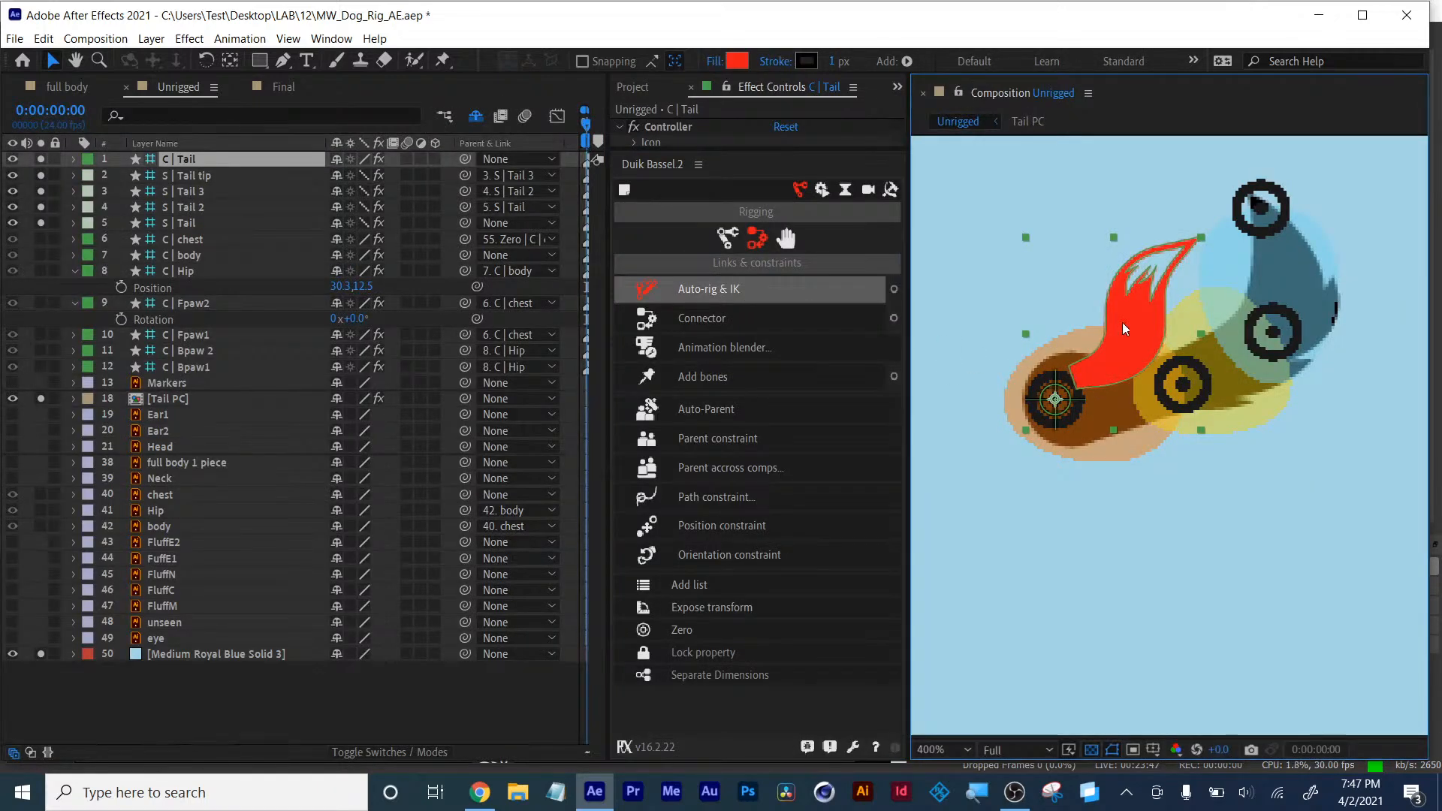
- Select the four tail structure layers, hide them and set them as shy
click(188, 162)
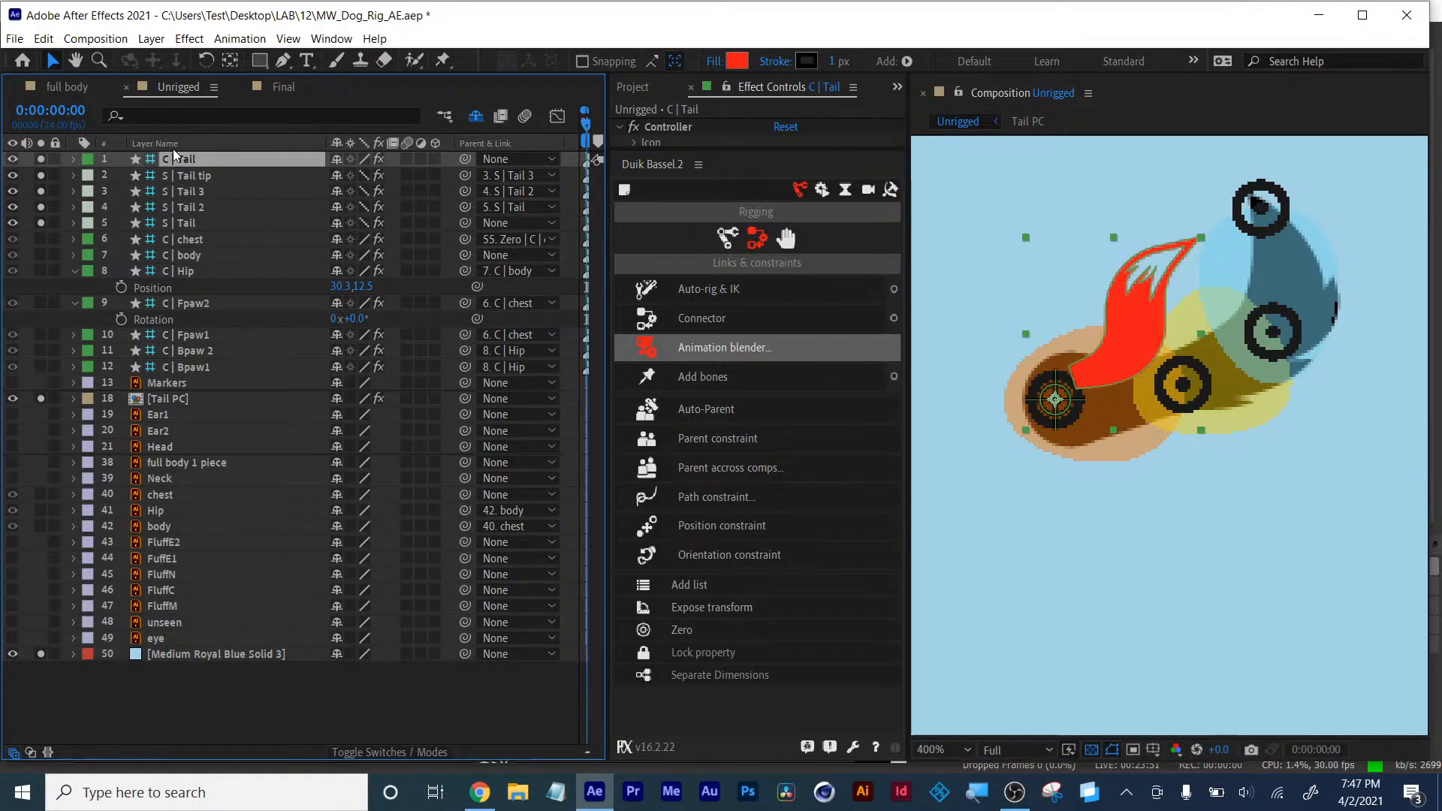
click(191, 175)
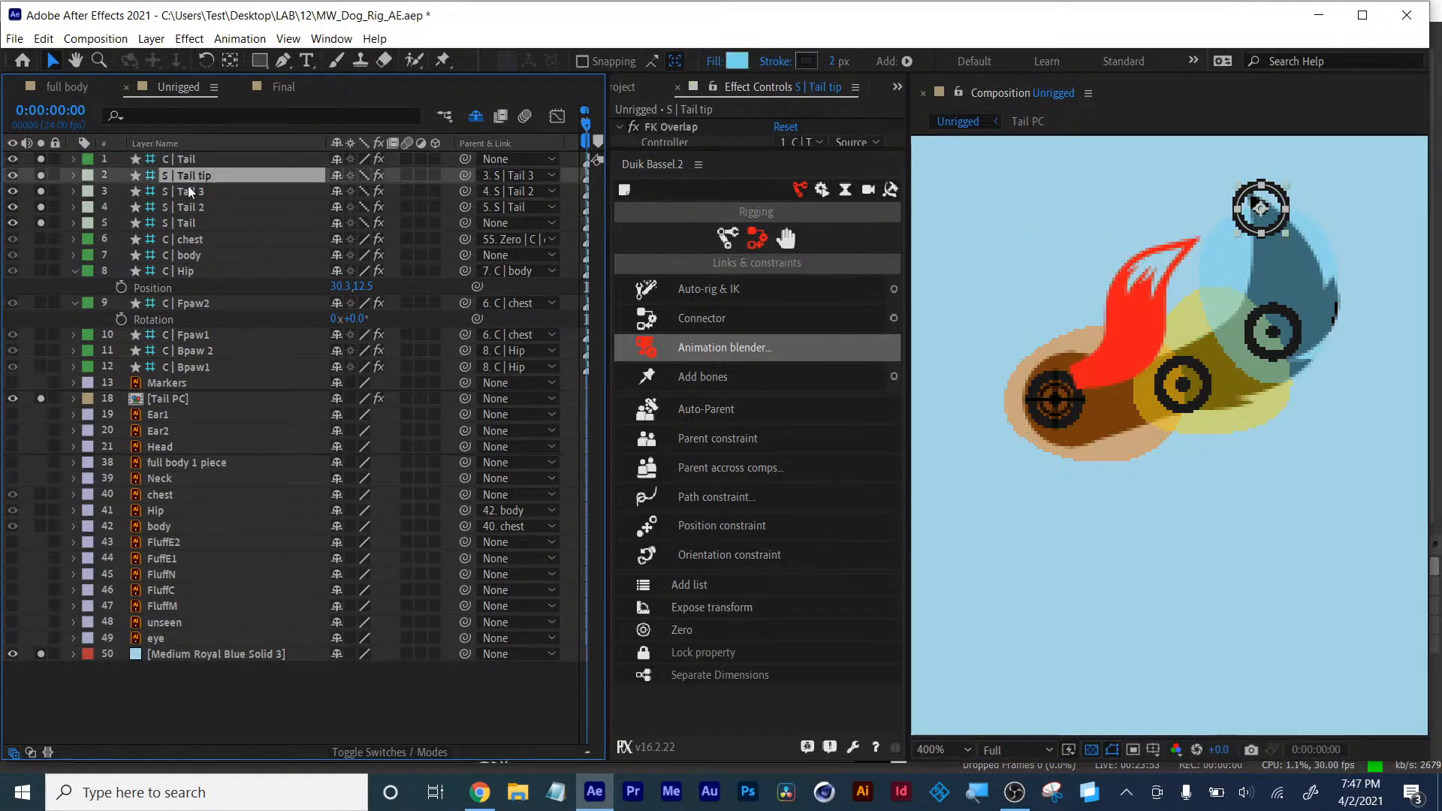
shift+click(184, 223)
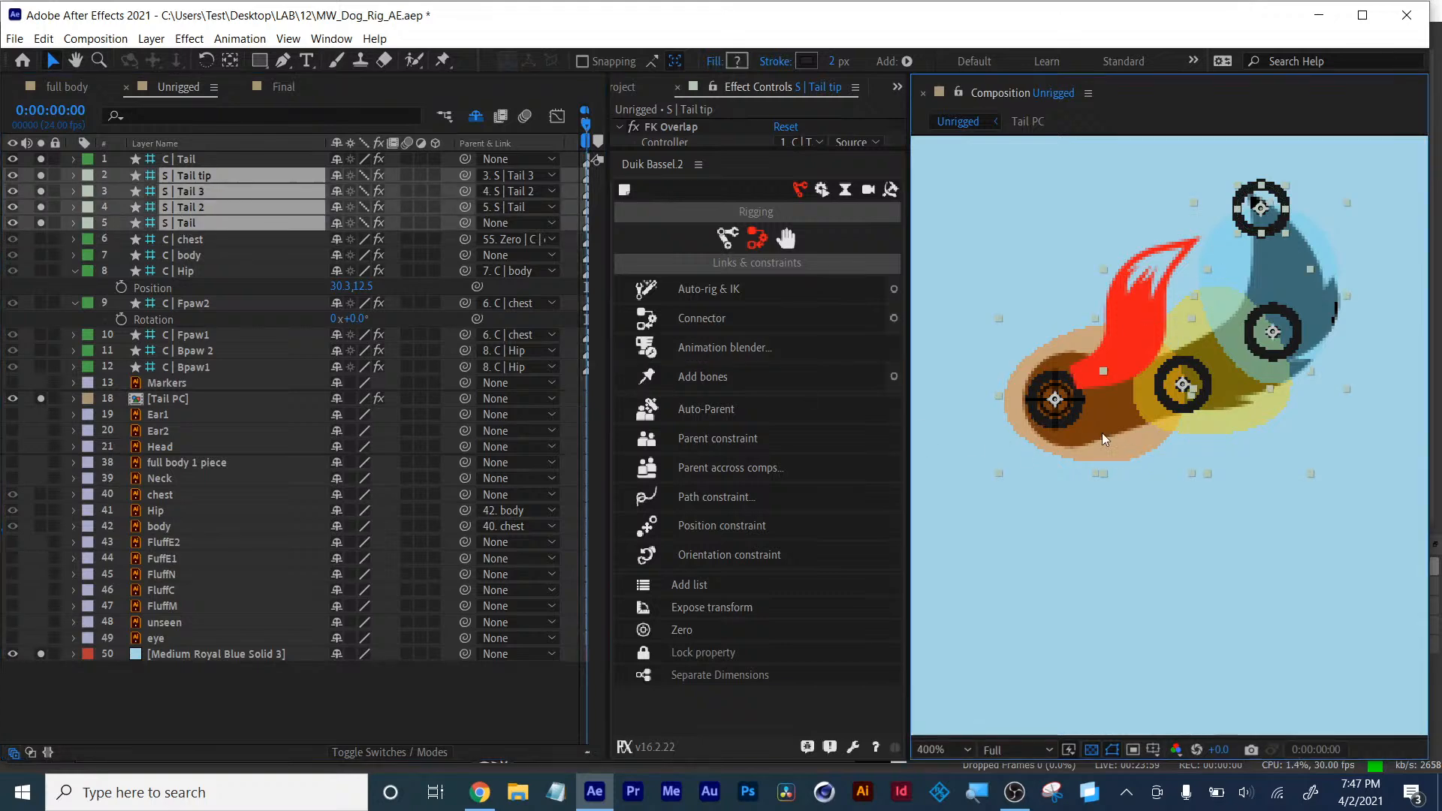
click(13, 224)
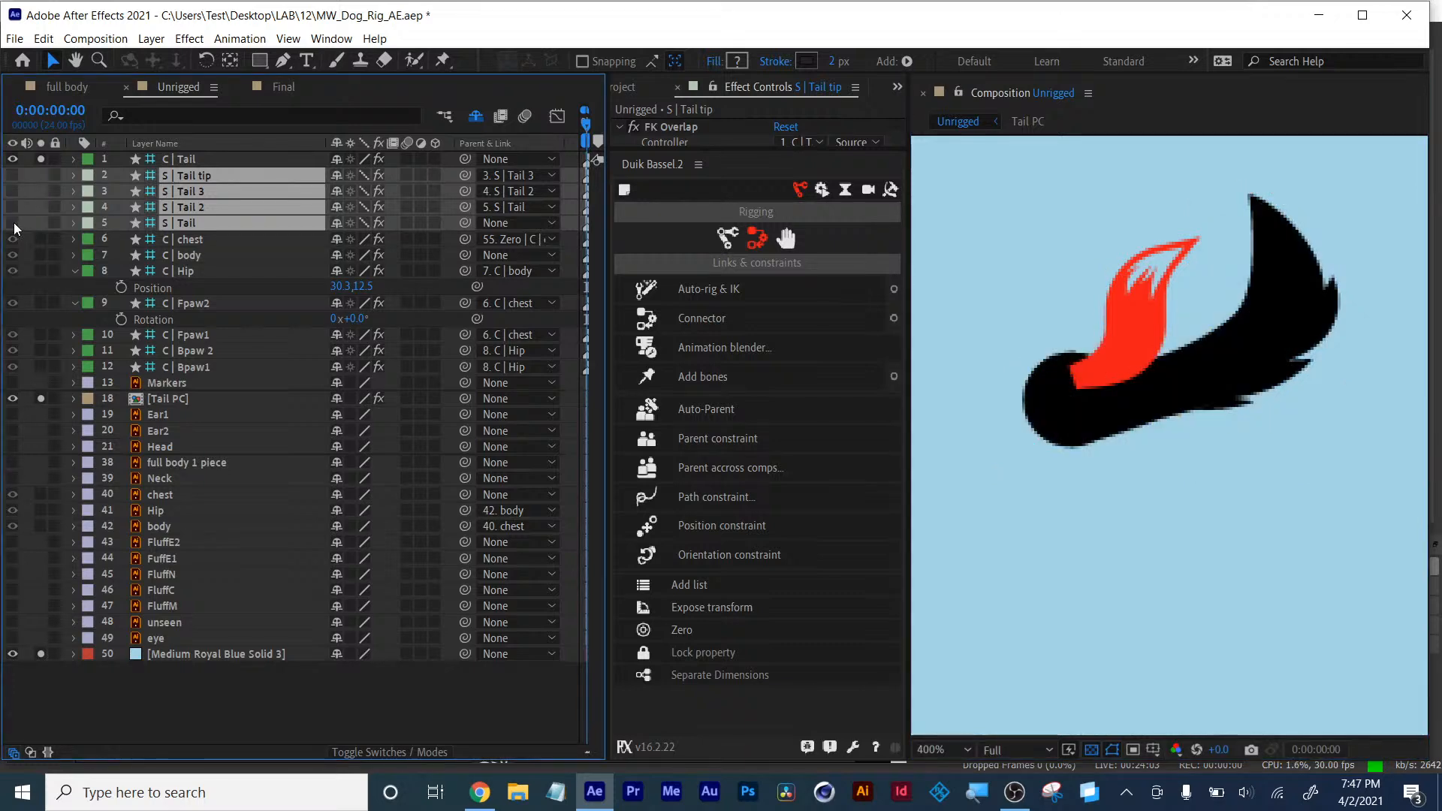
click(336, 224)
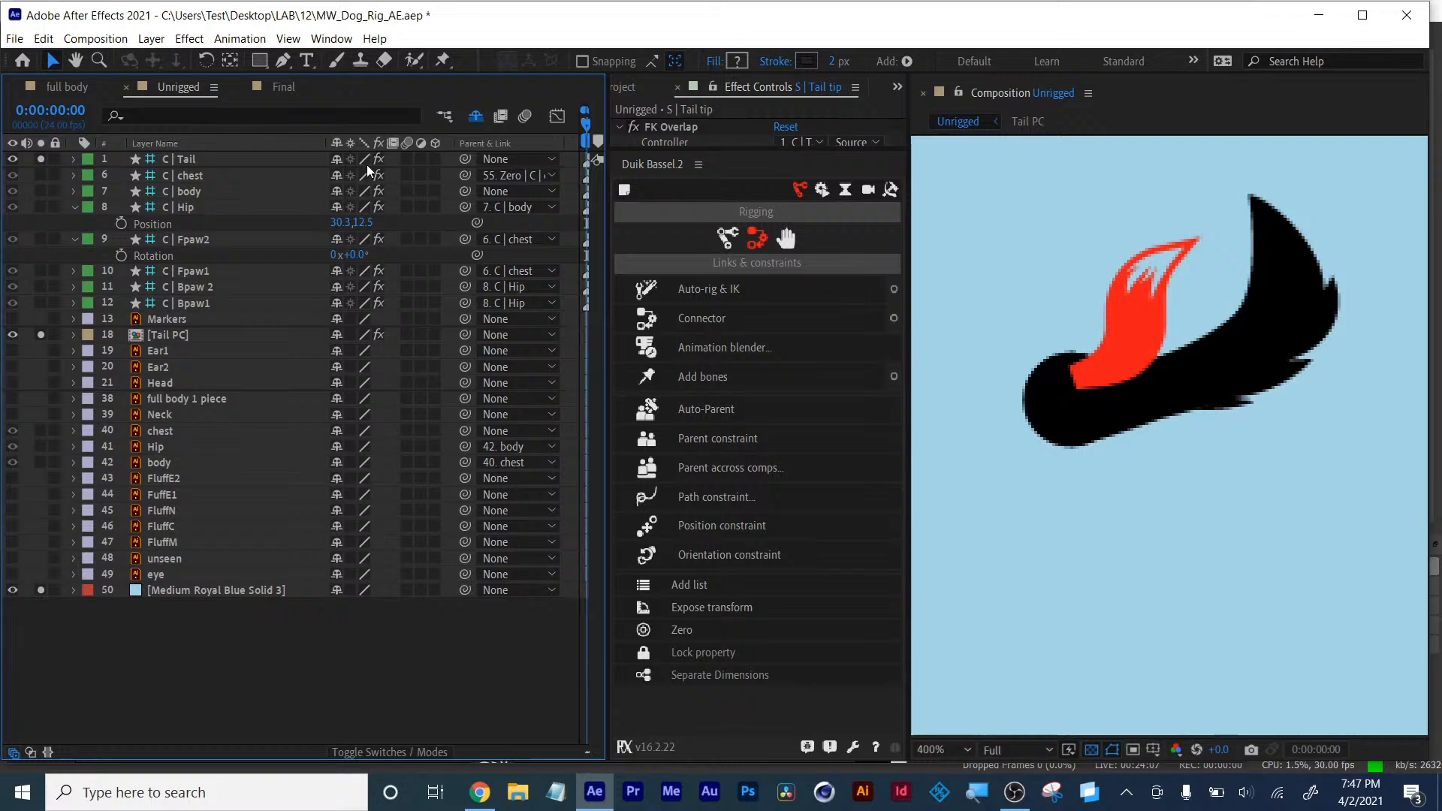
- Turn off solo on the Tail PC layer and the blue solid so the whole dog shows
click(170, 159)
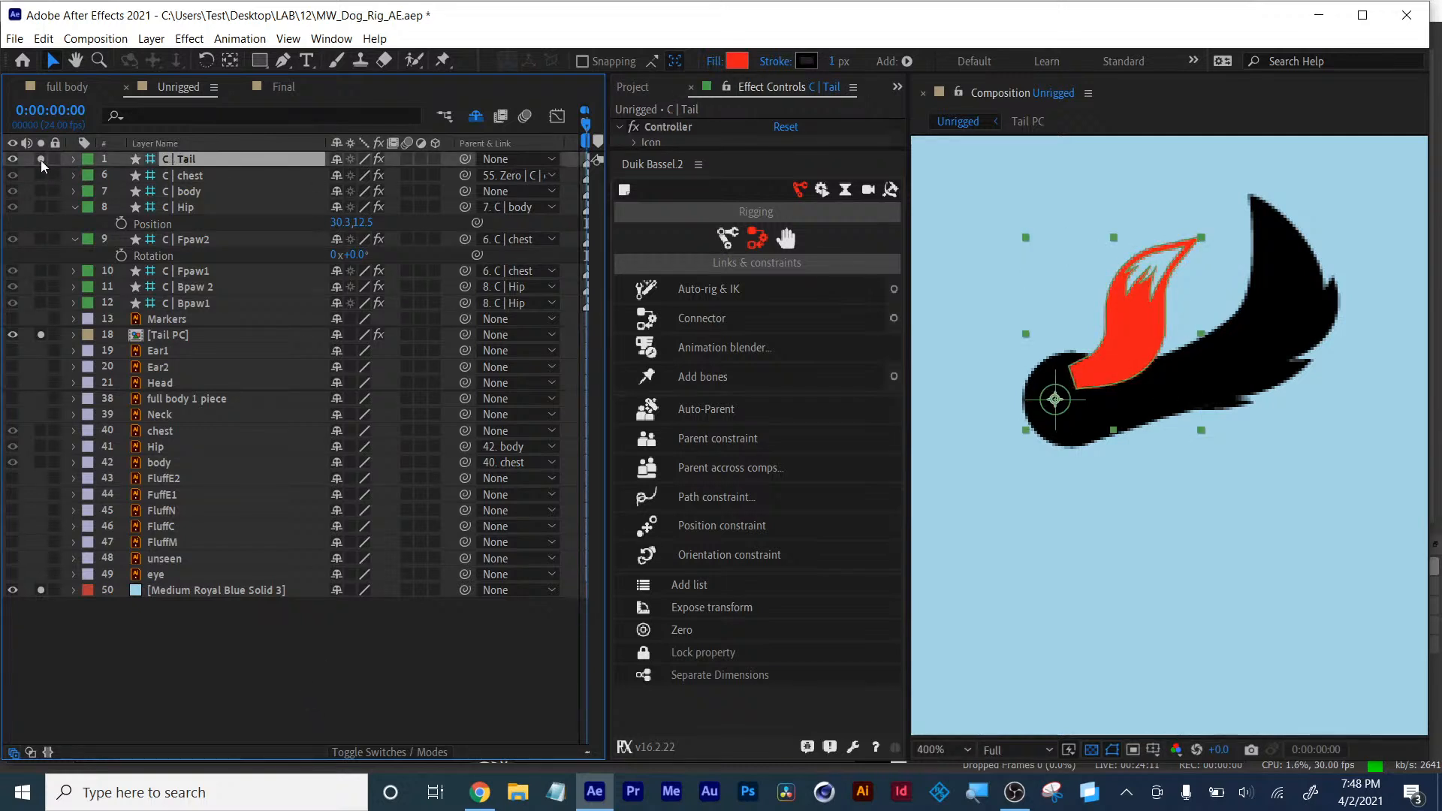
click(41, 334)
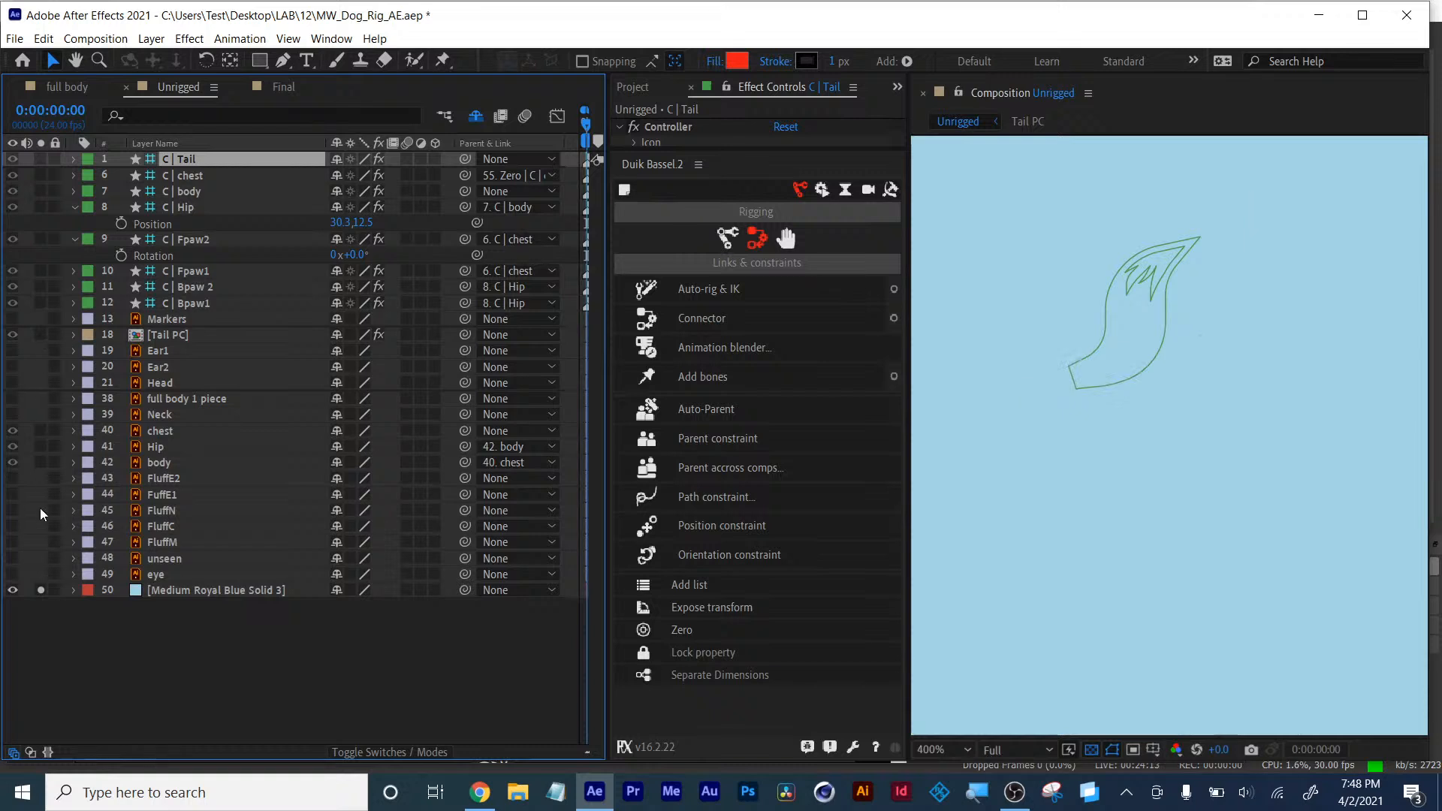
click(39, 592)
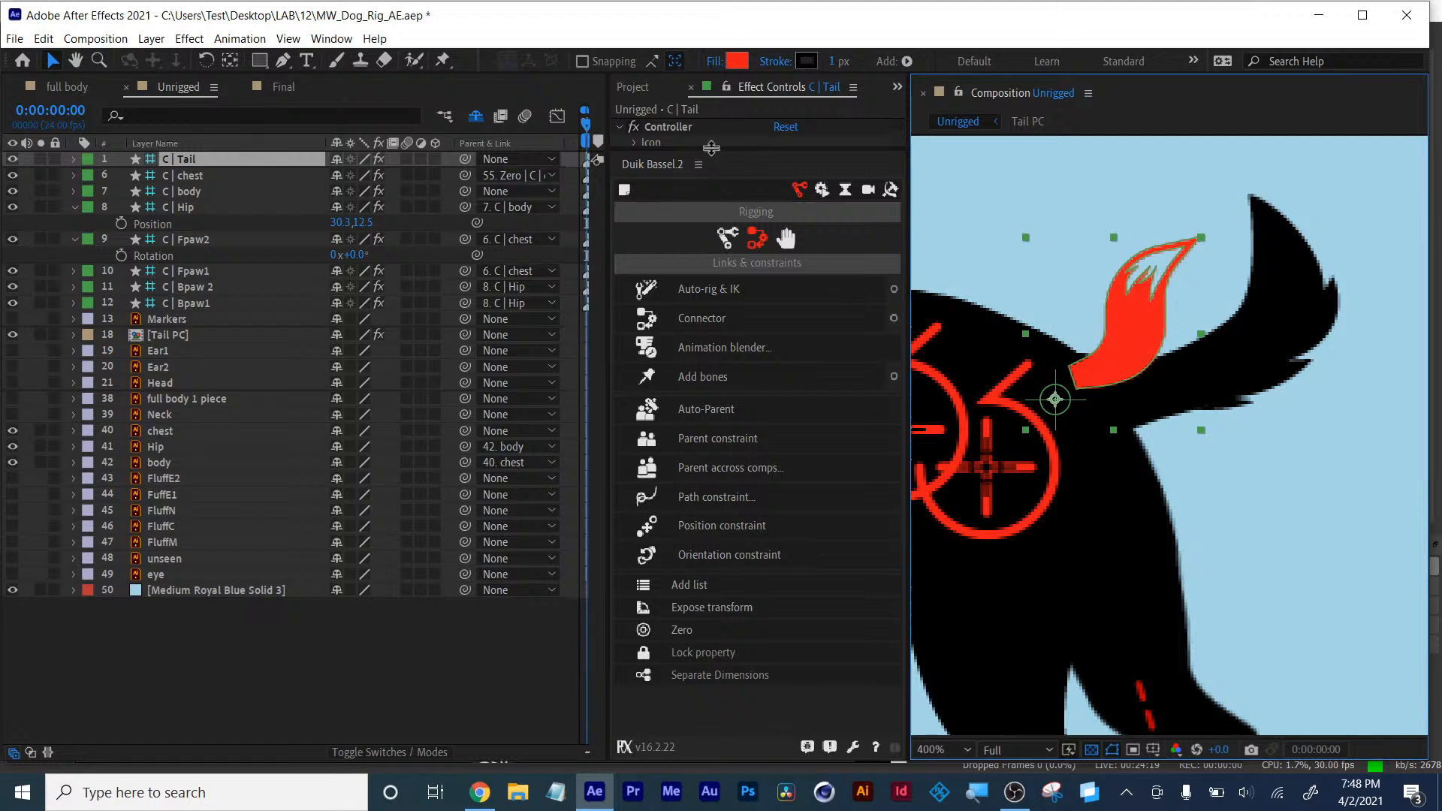
- Expand the C | Tail controller's Icon settings and offset the icon position to 86, 85
click(726, 231)
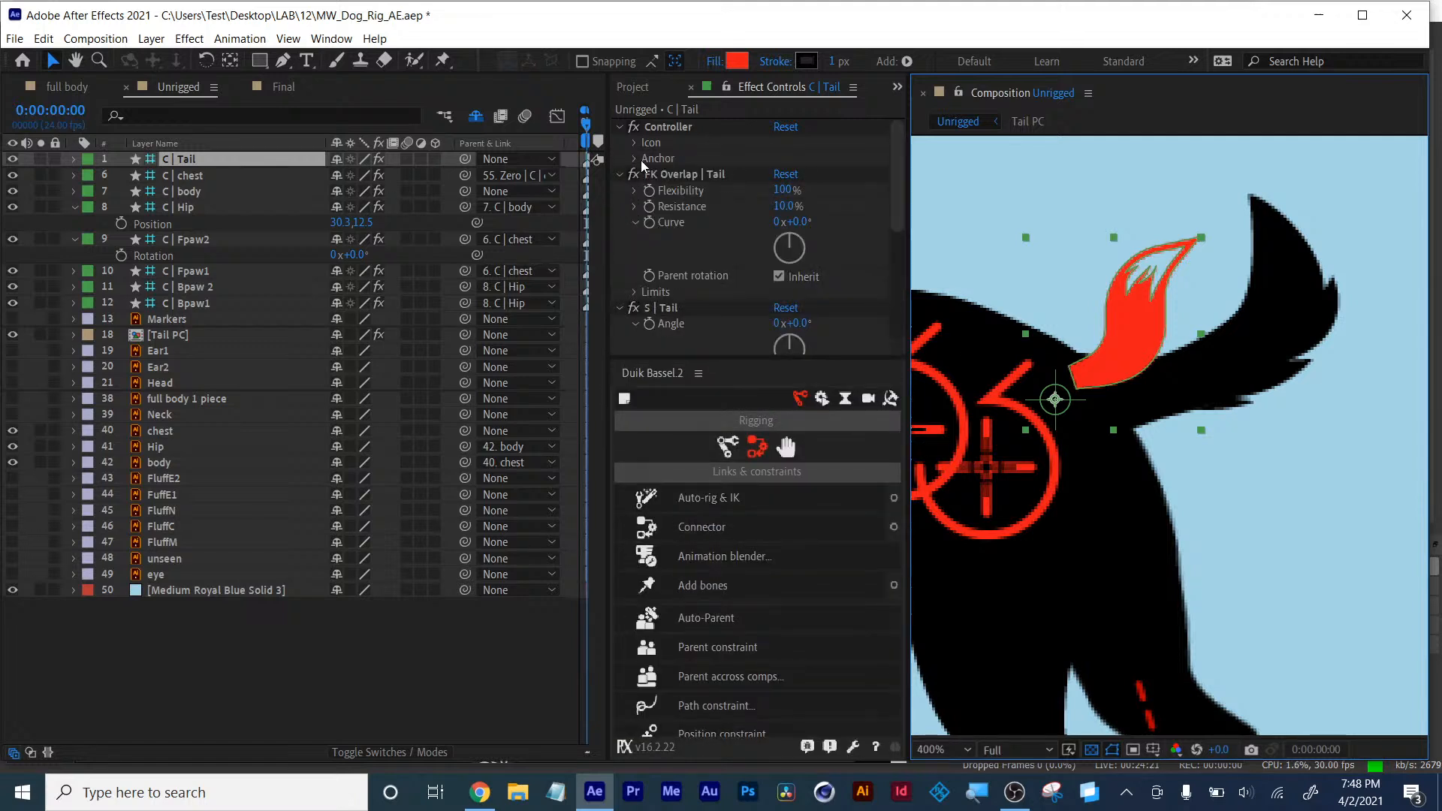
click(671, 126)
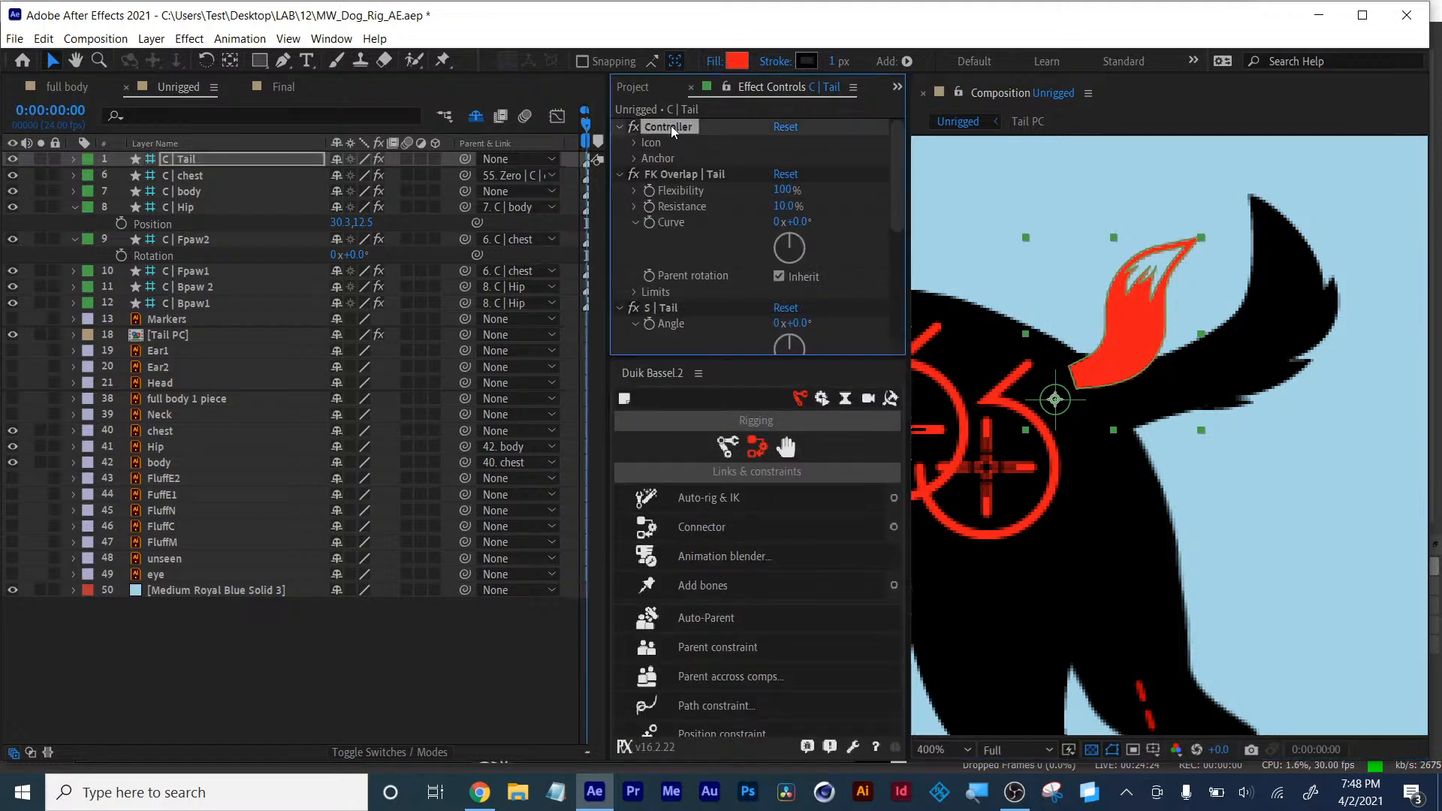
click(635, 144)
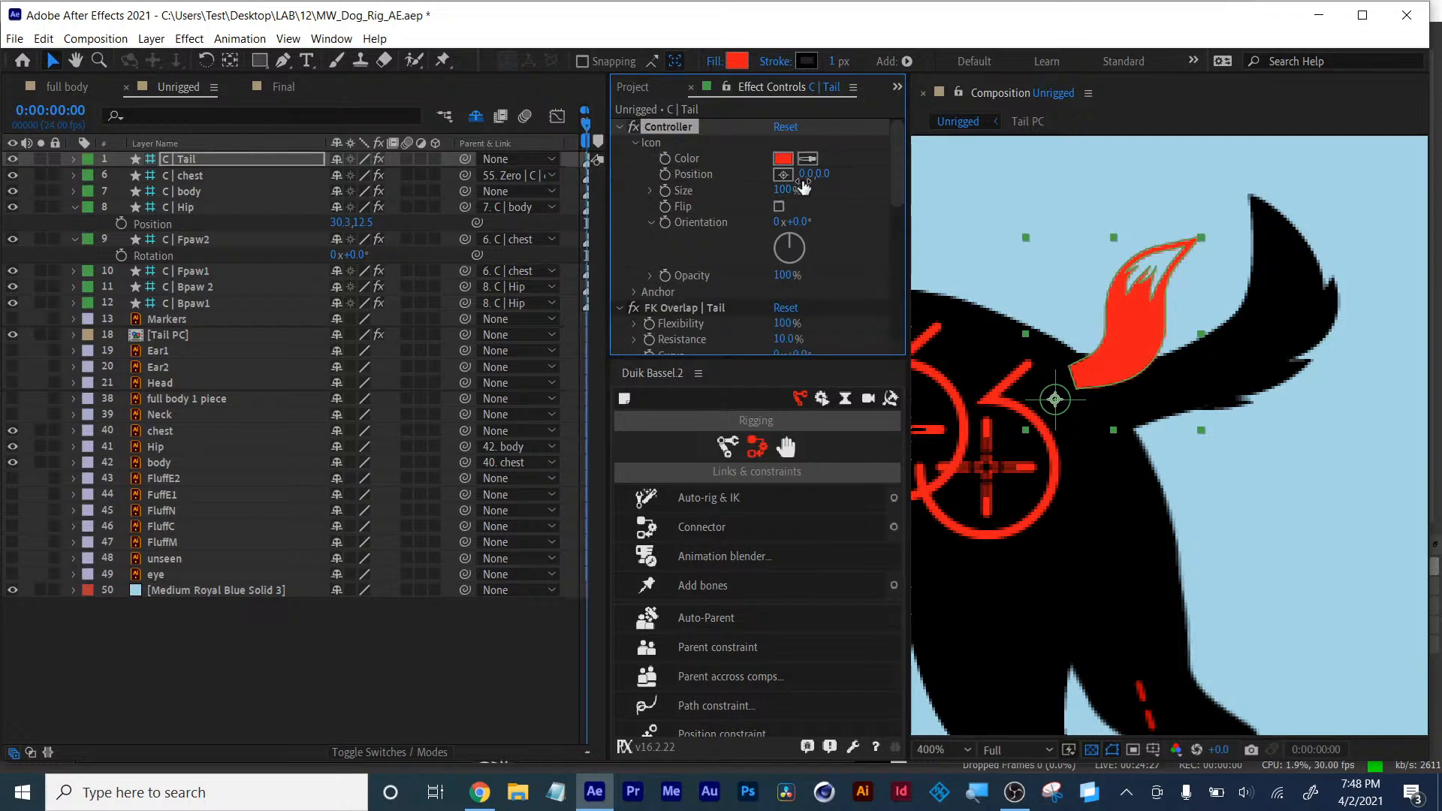
drag(807, 173, 886, 200)
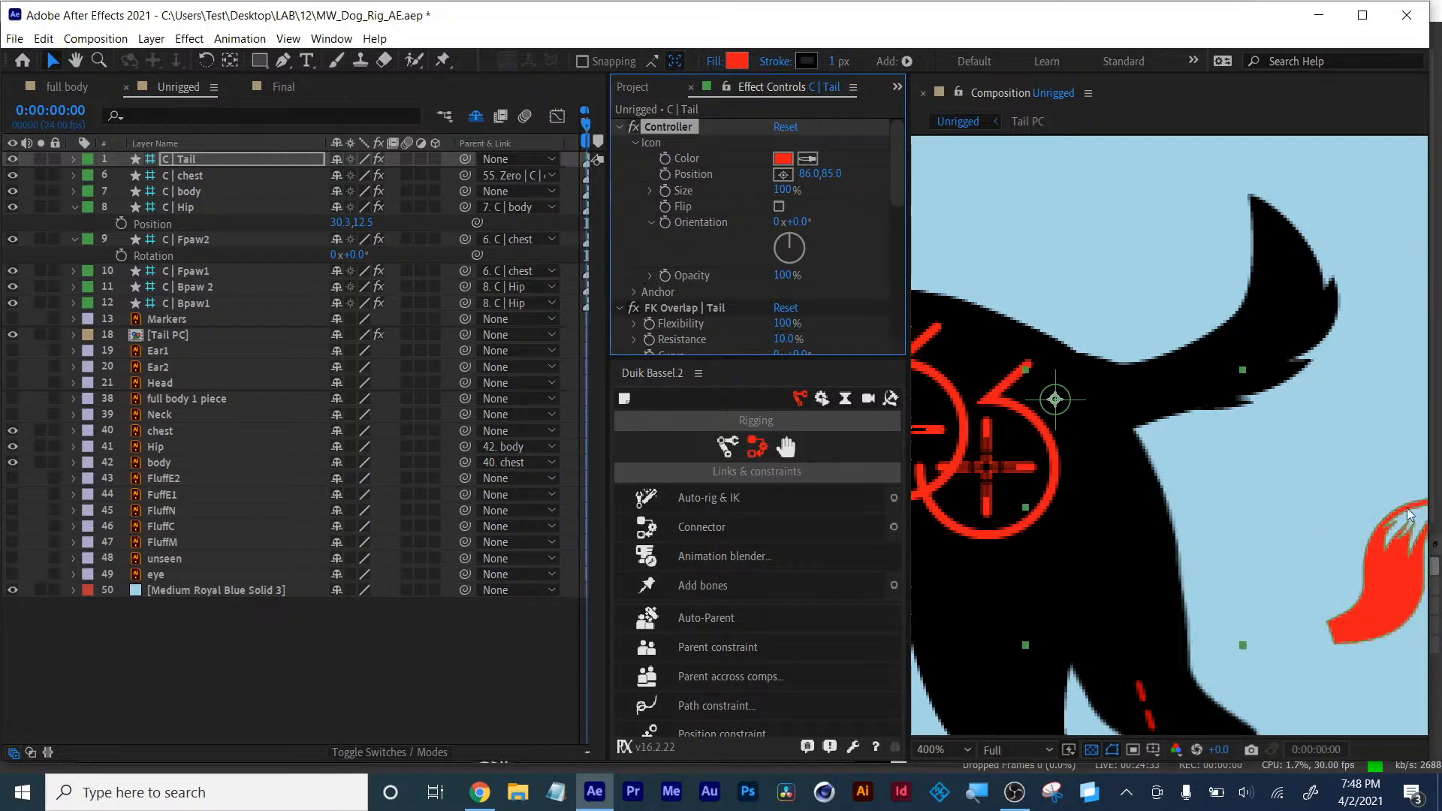
scroll(1408, 508, down, 2)
key(h)
drag(1153, 477, 1246, 440)
key(v)
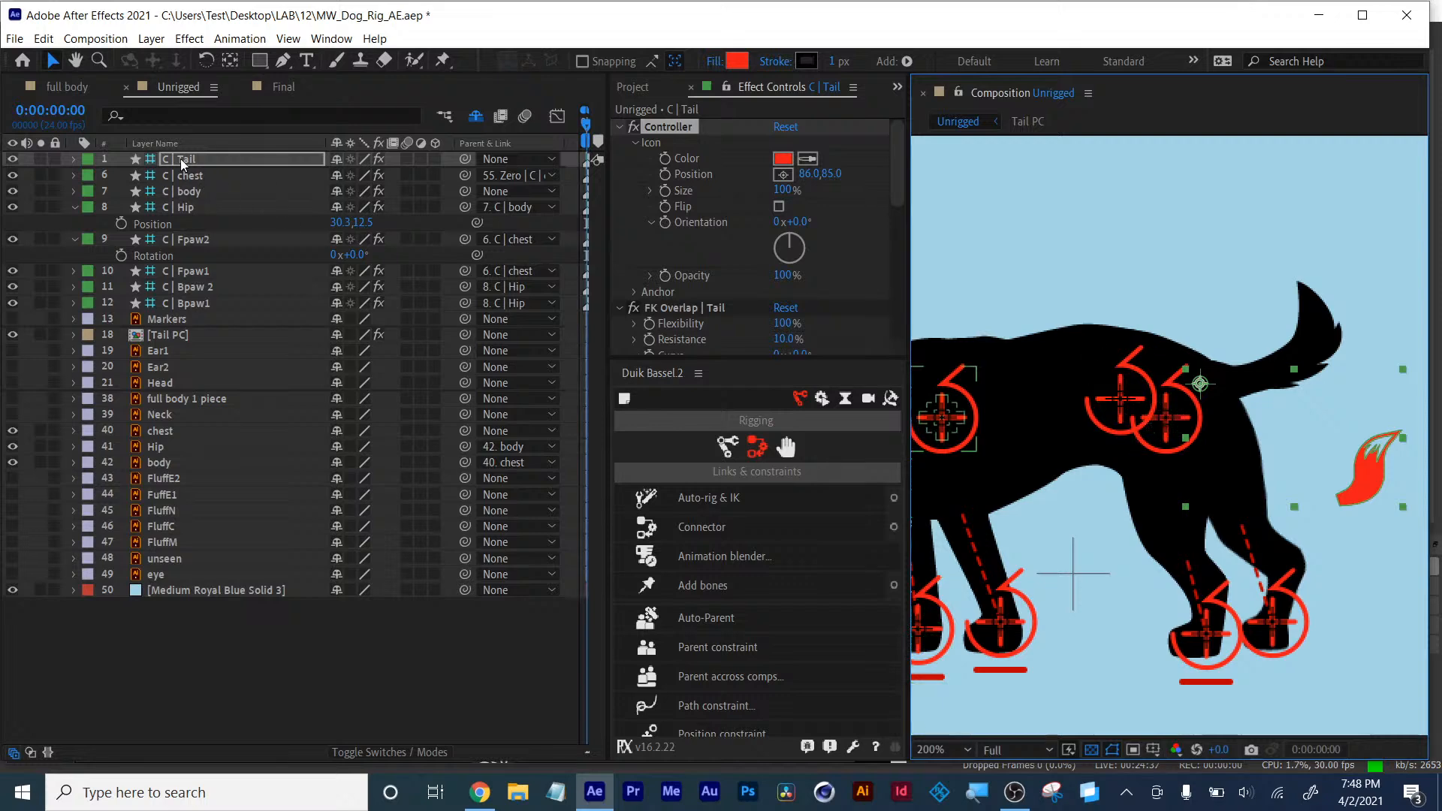
- Try adjusting the C | Tail FK Overlap curve and undo the change
click(181, 164)
scroll(714, 211, down, 3)
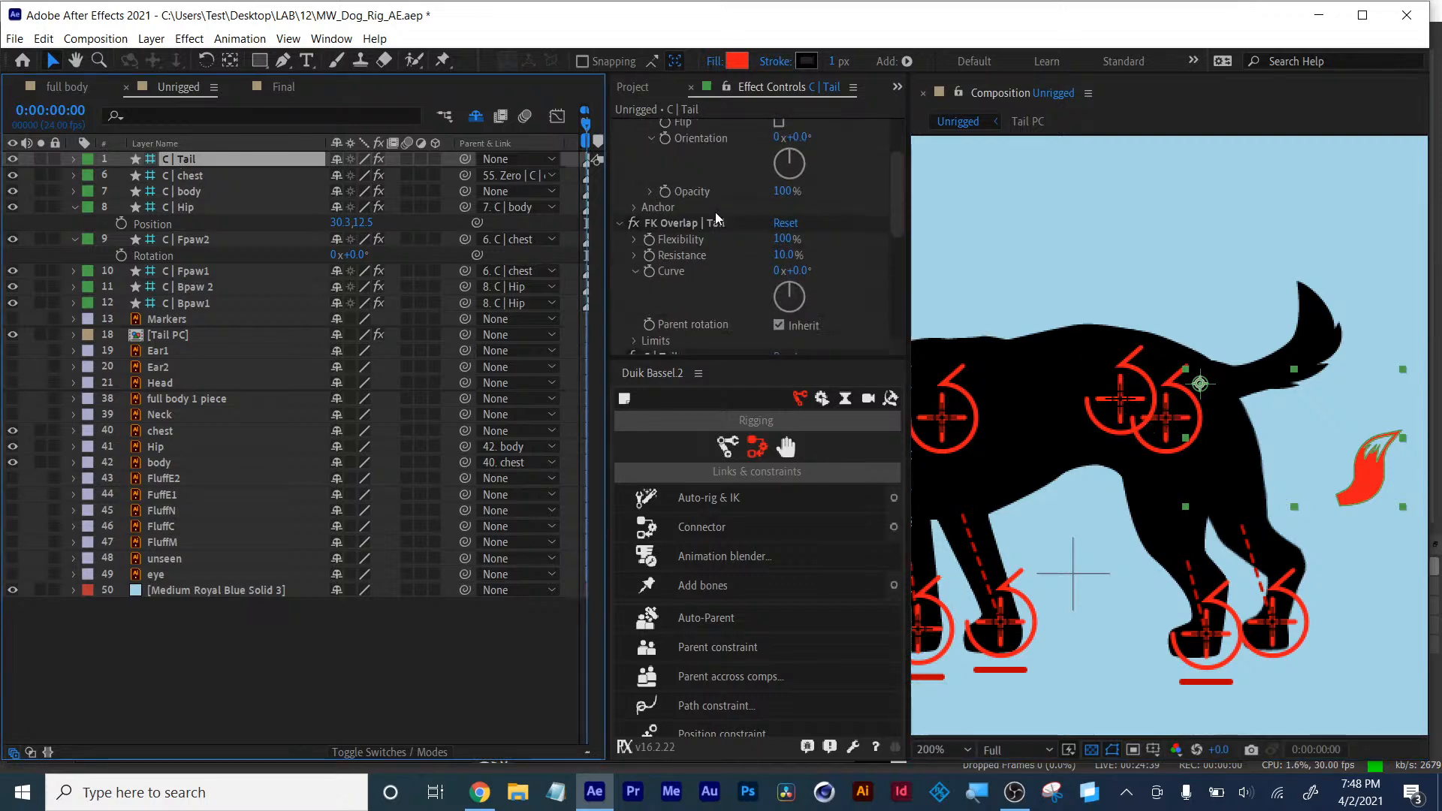
scroll(716, 218, up, 3)
scroll(716, 218, down, 3)
mouse_move(798, 270)
mouse_down()
mouse_move(815, 270)
mouse_move(789, 276)
mouse_up()
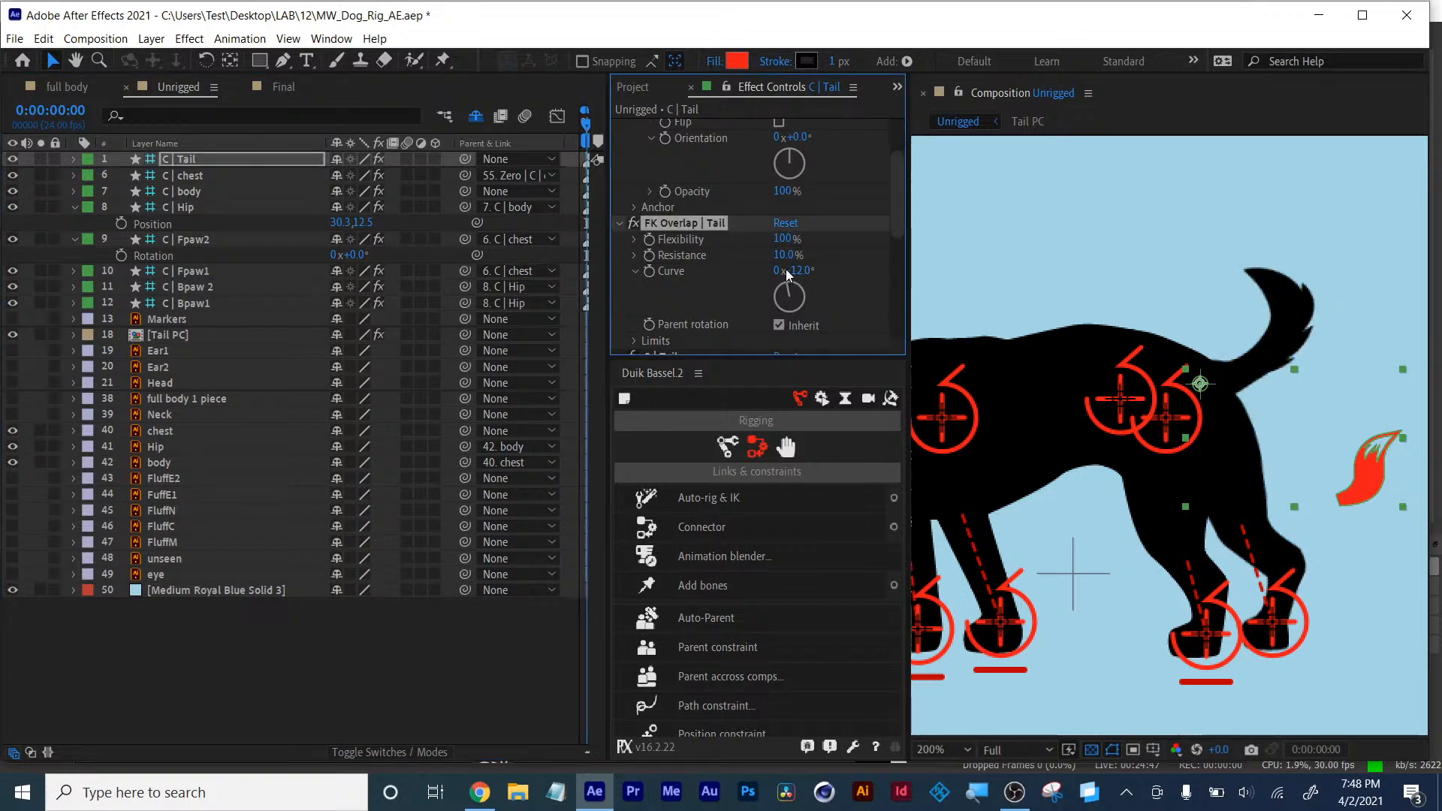
key(ctrl+z)
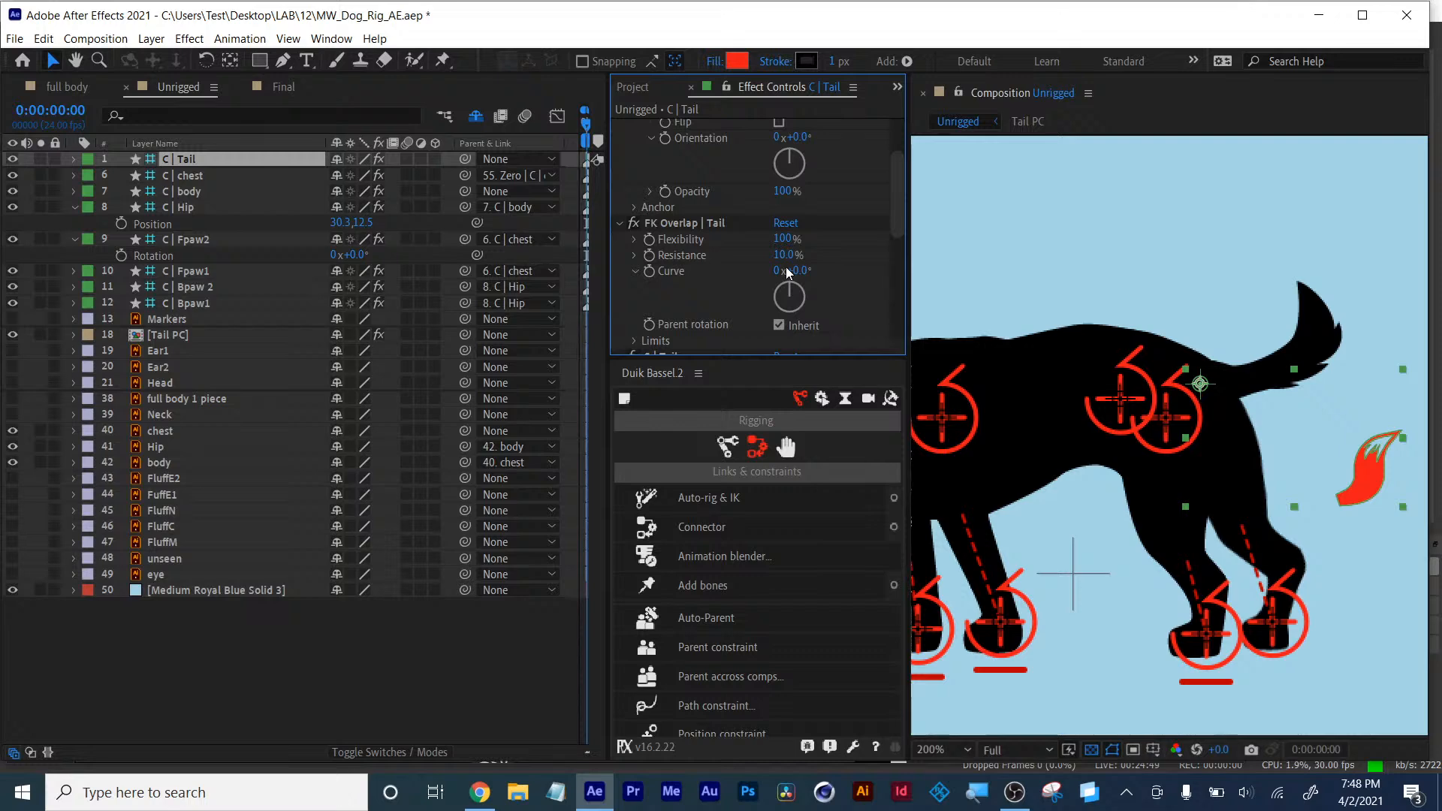
- Parent the C | Tail controller to the C | Hip controller
click(182, 160)
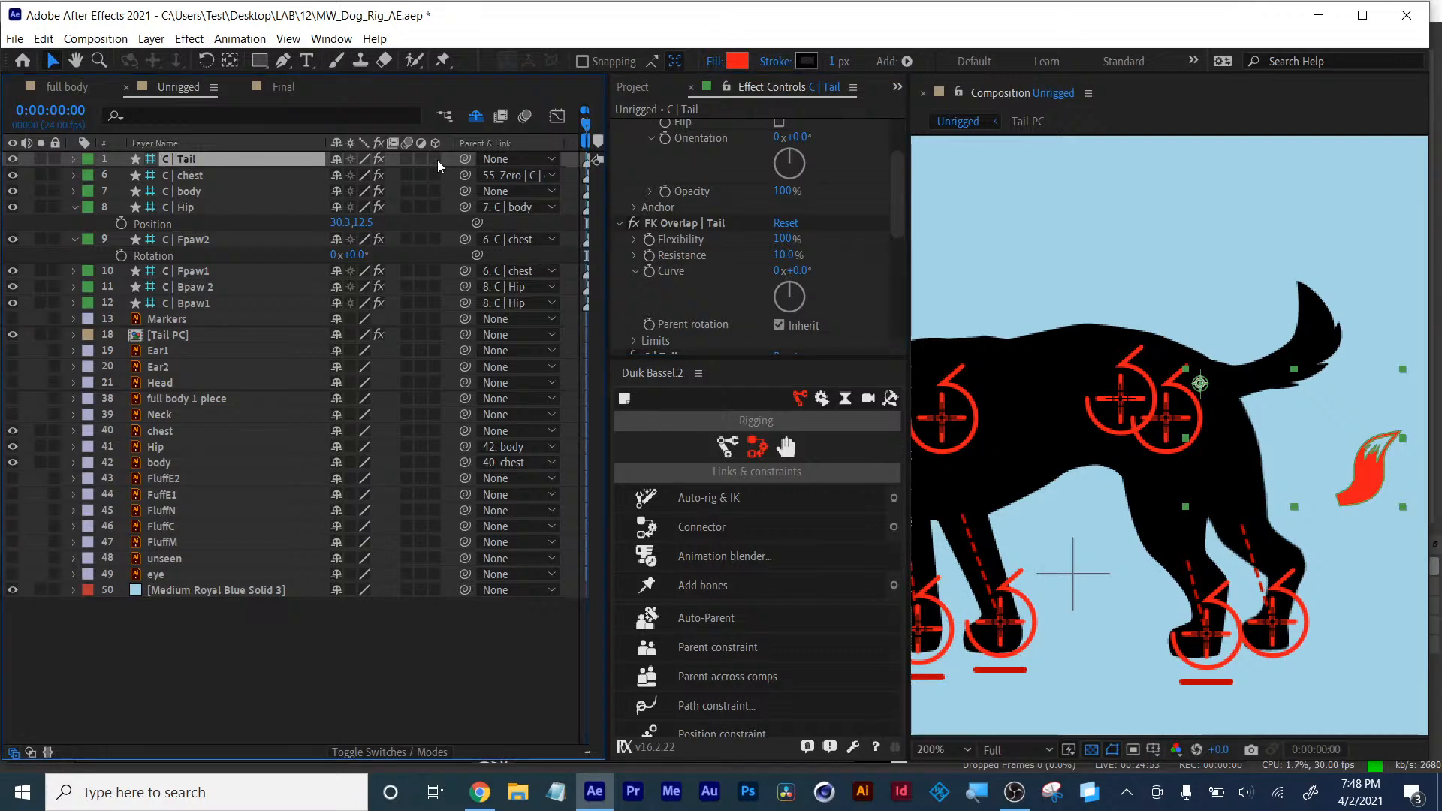
drag(465, 159, 192, 207)
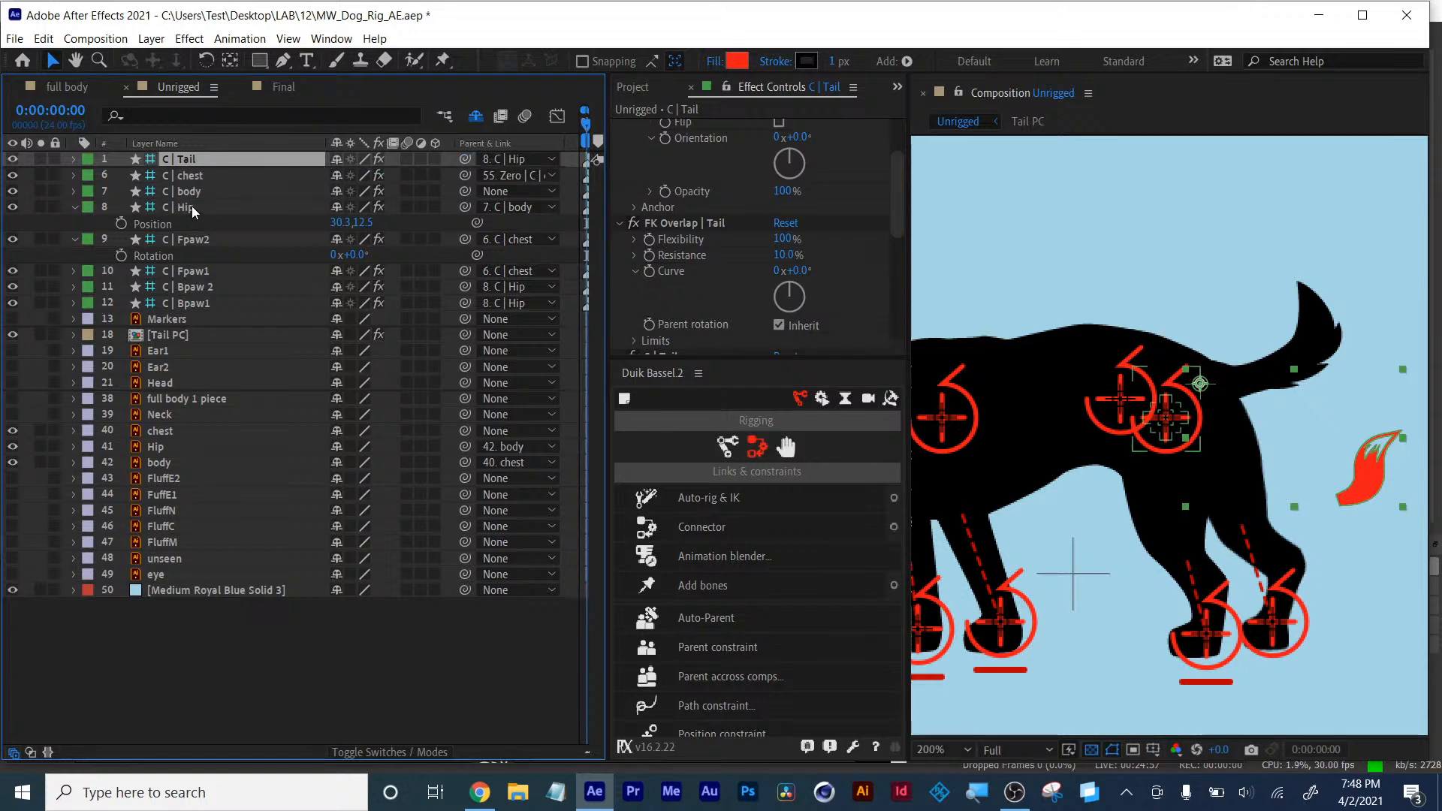
scroll(1084, 489, down, 2)
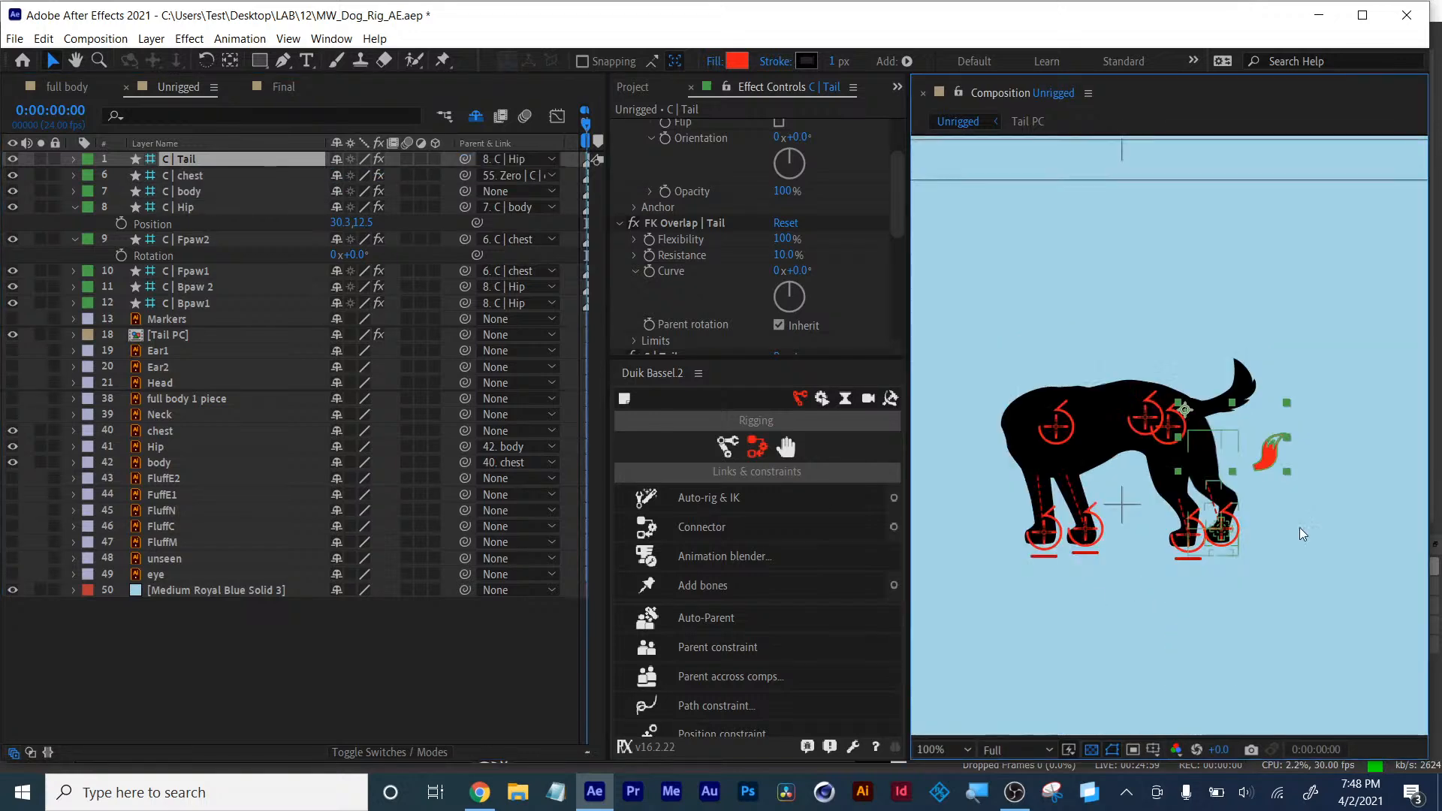
drag(1085, 490, 1125, 515)
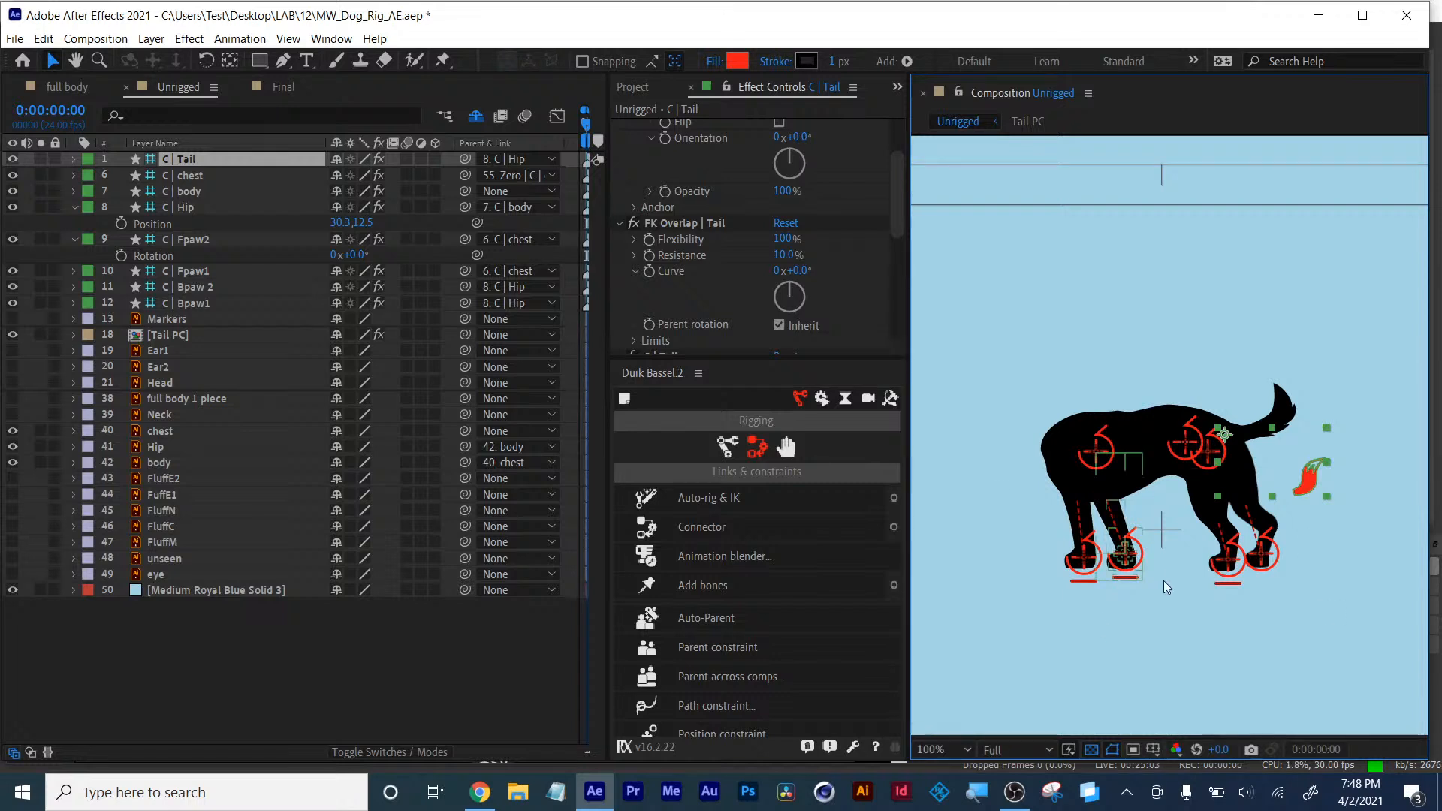
- Test the rig by moving the chest and front paw controllers and undoing the moves
click(1094, 449)
mouse_move(1091, 443)
mouse_down()
mouse_move(1082, 435)
mouse_move(1100, 451)
mouse_up()
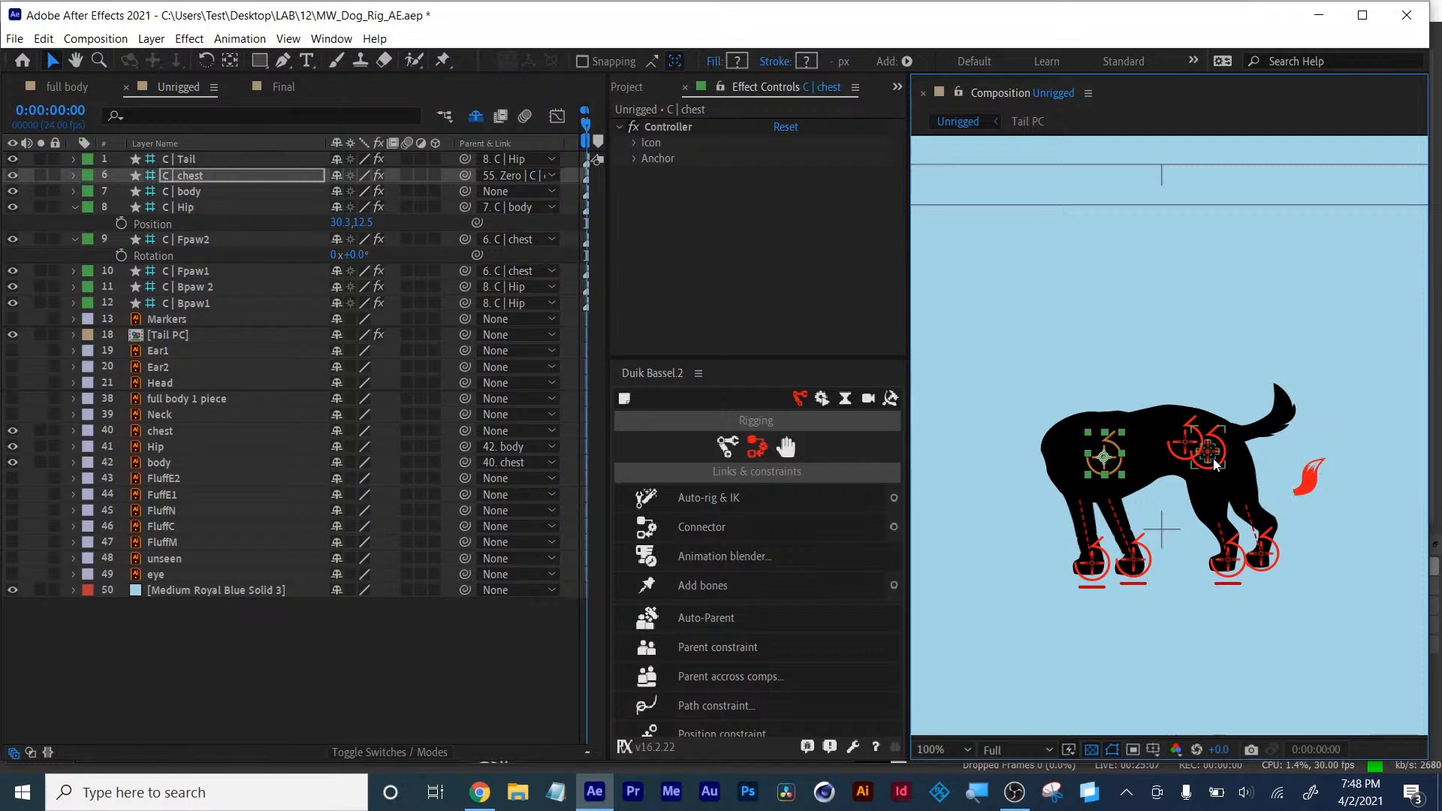
key(ctrl+z)
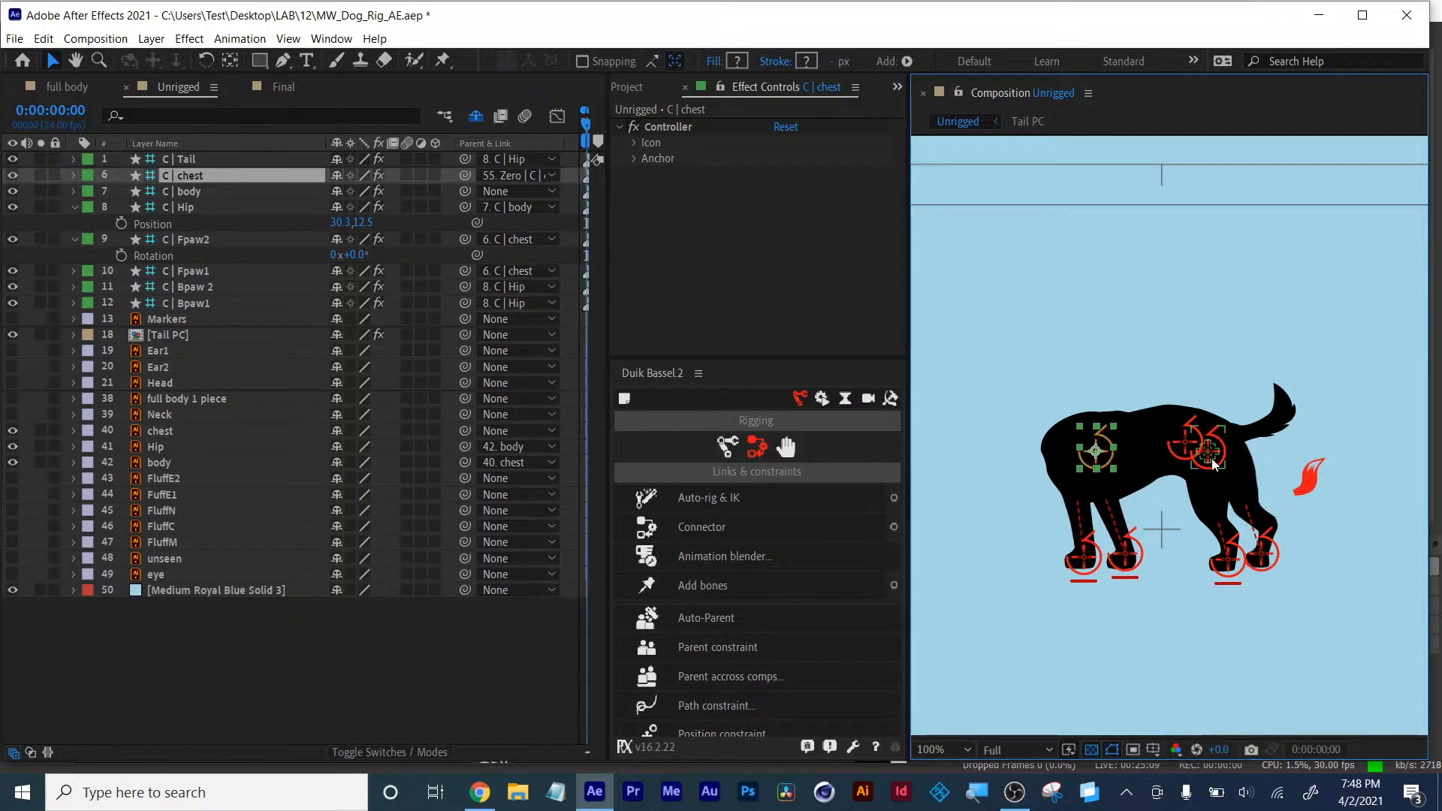
mouse_move(1077, 550)
mouse_down()
mouse_move(1067, 533)
mouse_move(1054, 548)
mouse_up()
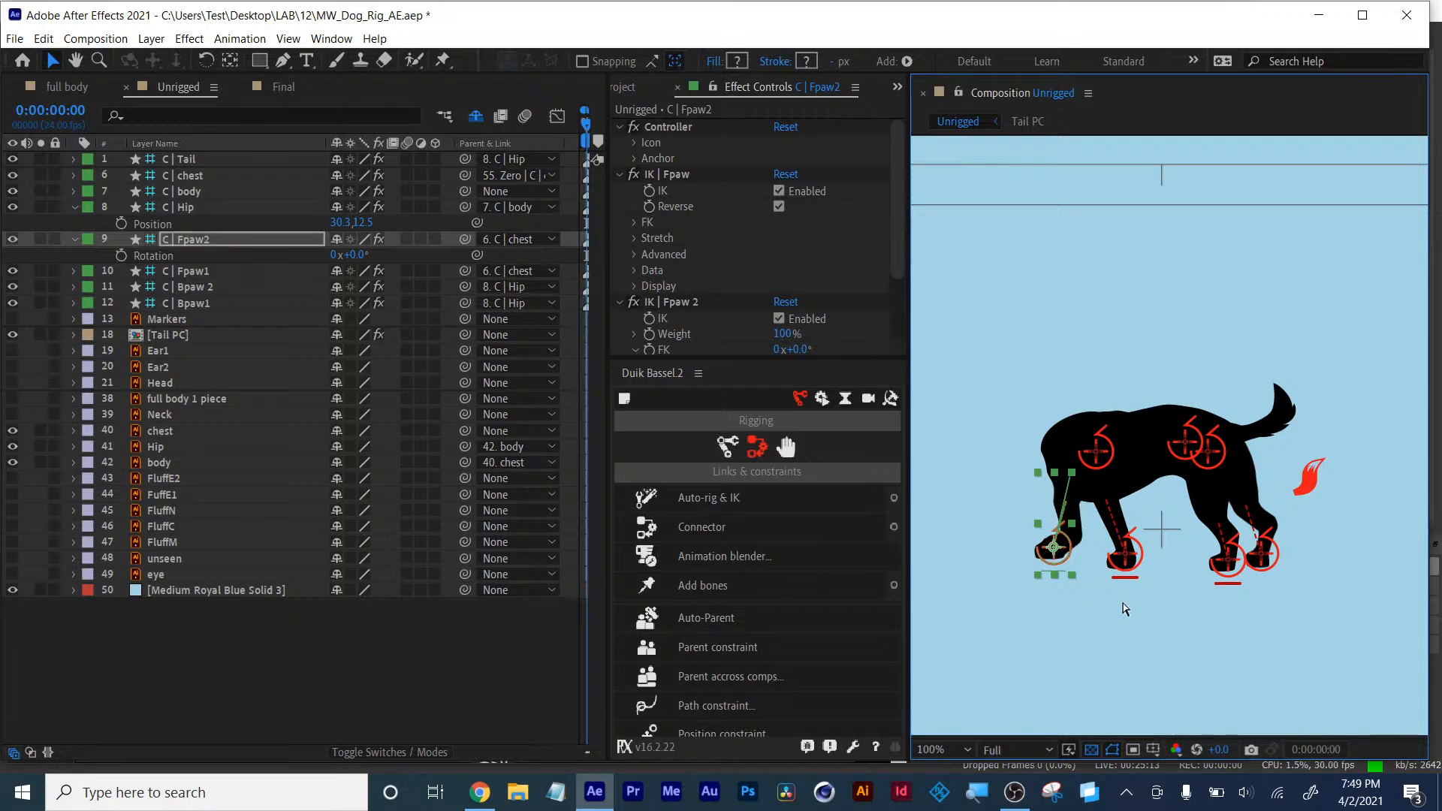
click(1119, 556)
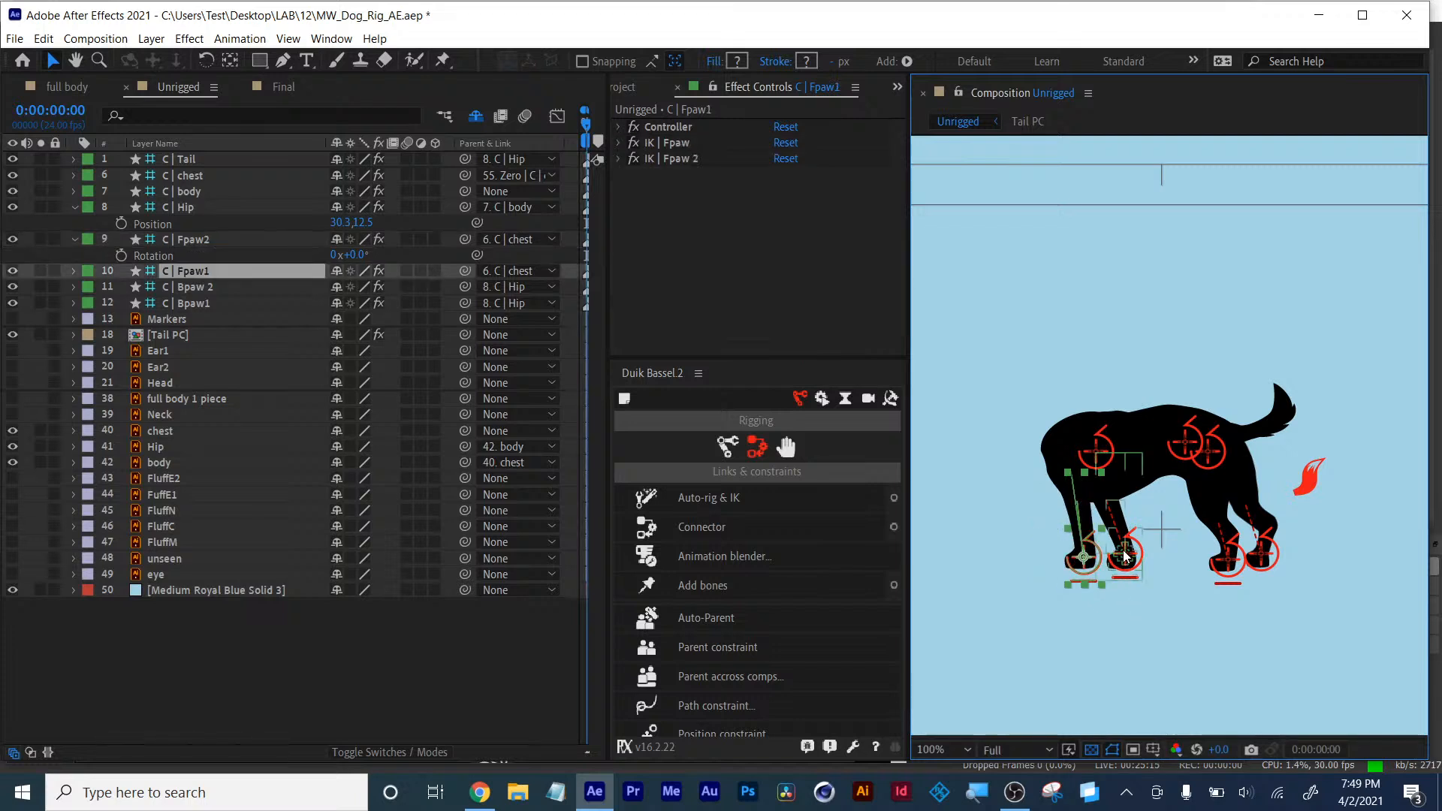
drag(1115, 547, 1100, 539)
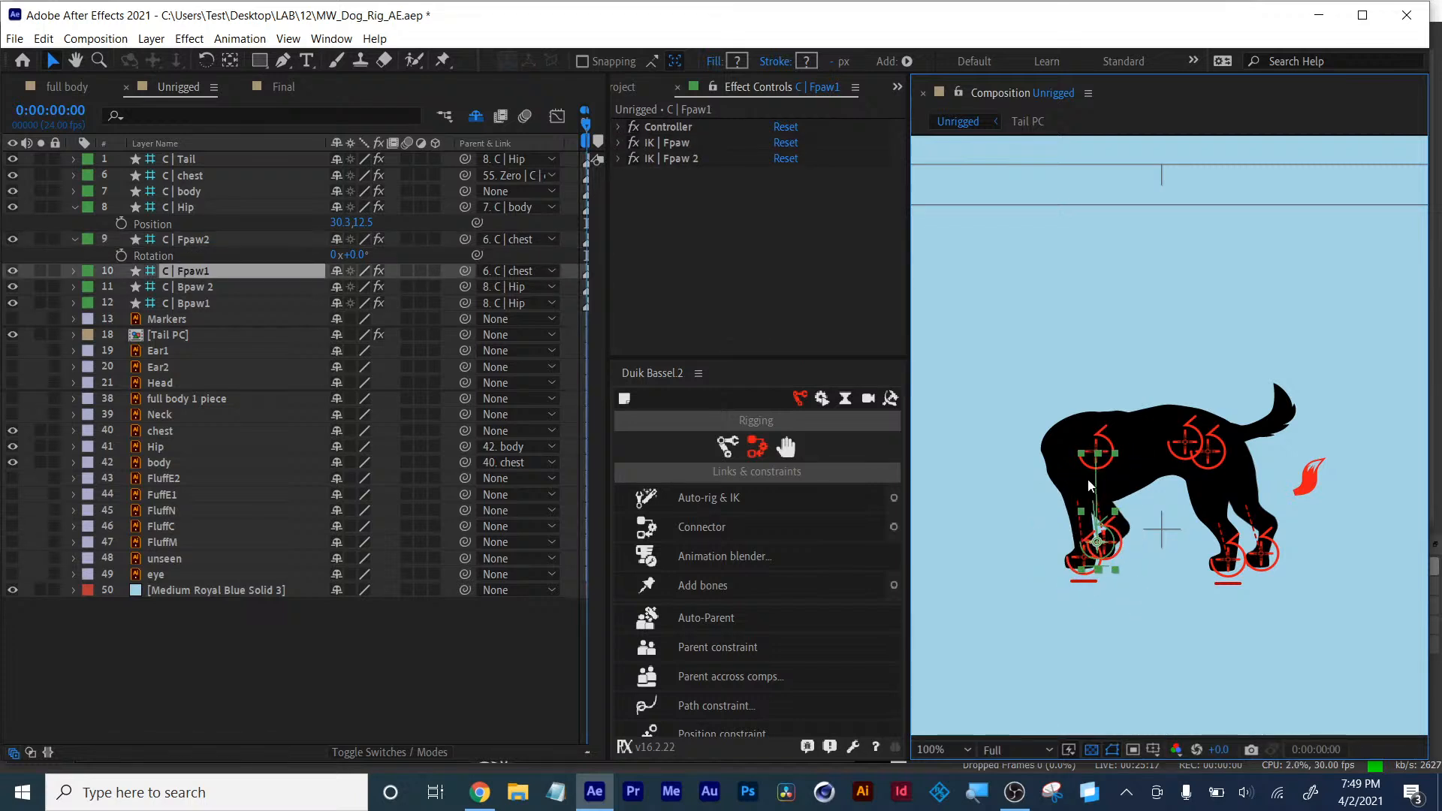
key(ctrl+z)
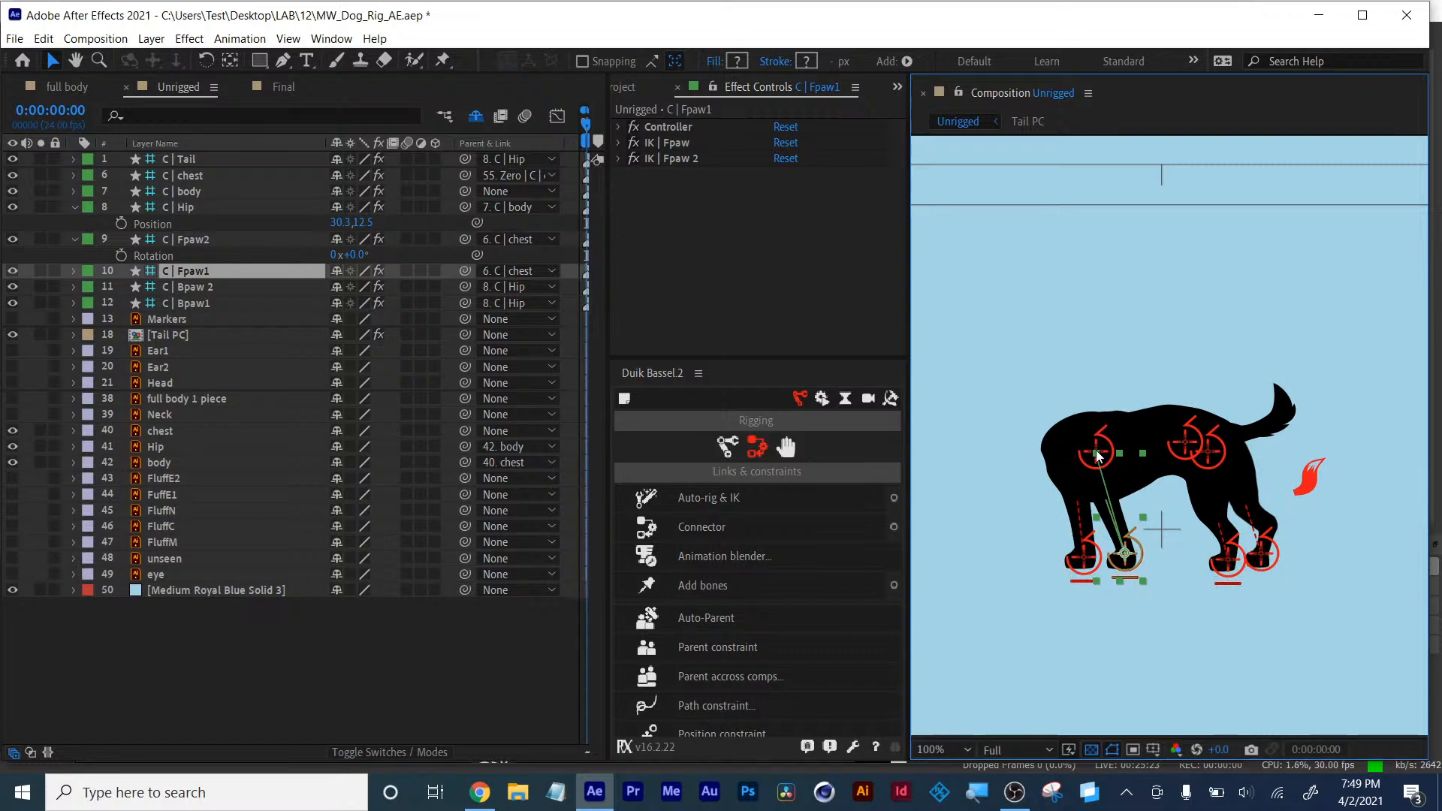
key(Return)
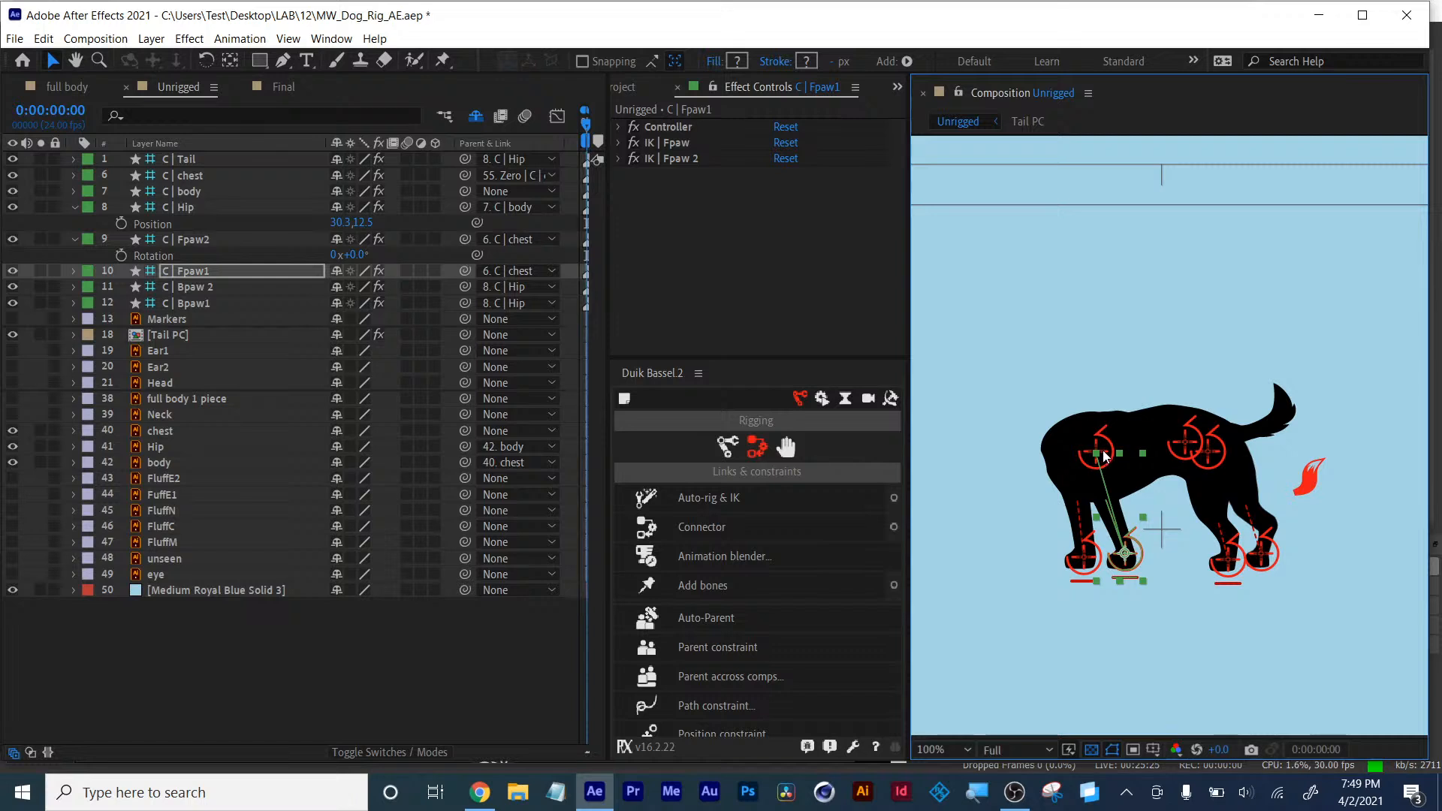
click(1088, 454)
mouse_move(1084, 452)
mouse_down()
mouse_move(1108, 457)
mouse_move(1106, 443)
mouse_move(1069, 451)
mouse_move(1102, 454)
mouse_up()
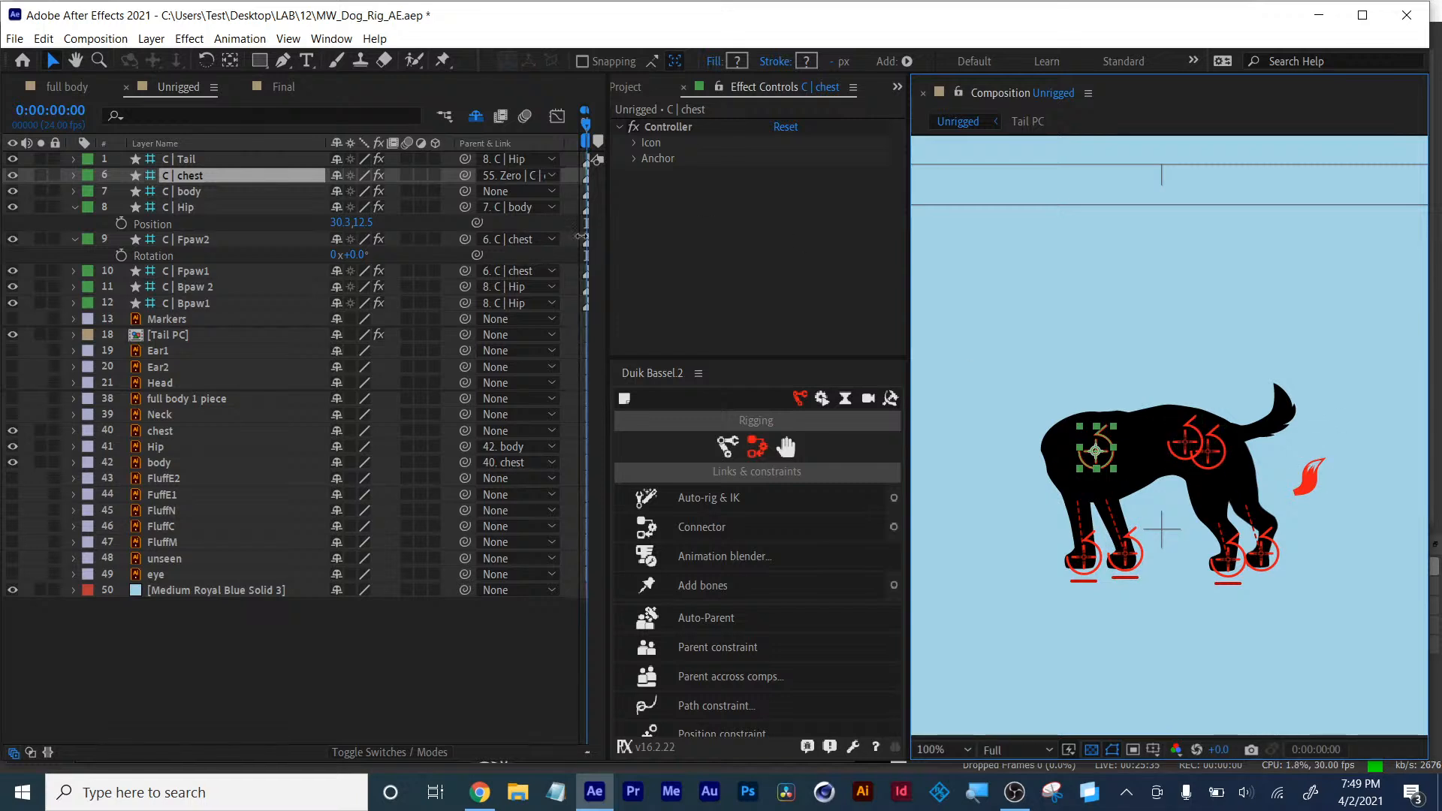
- Parent the C | body controller to the C | chest controller
click(183, 192)
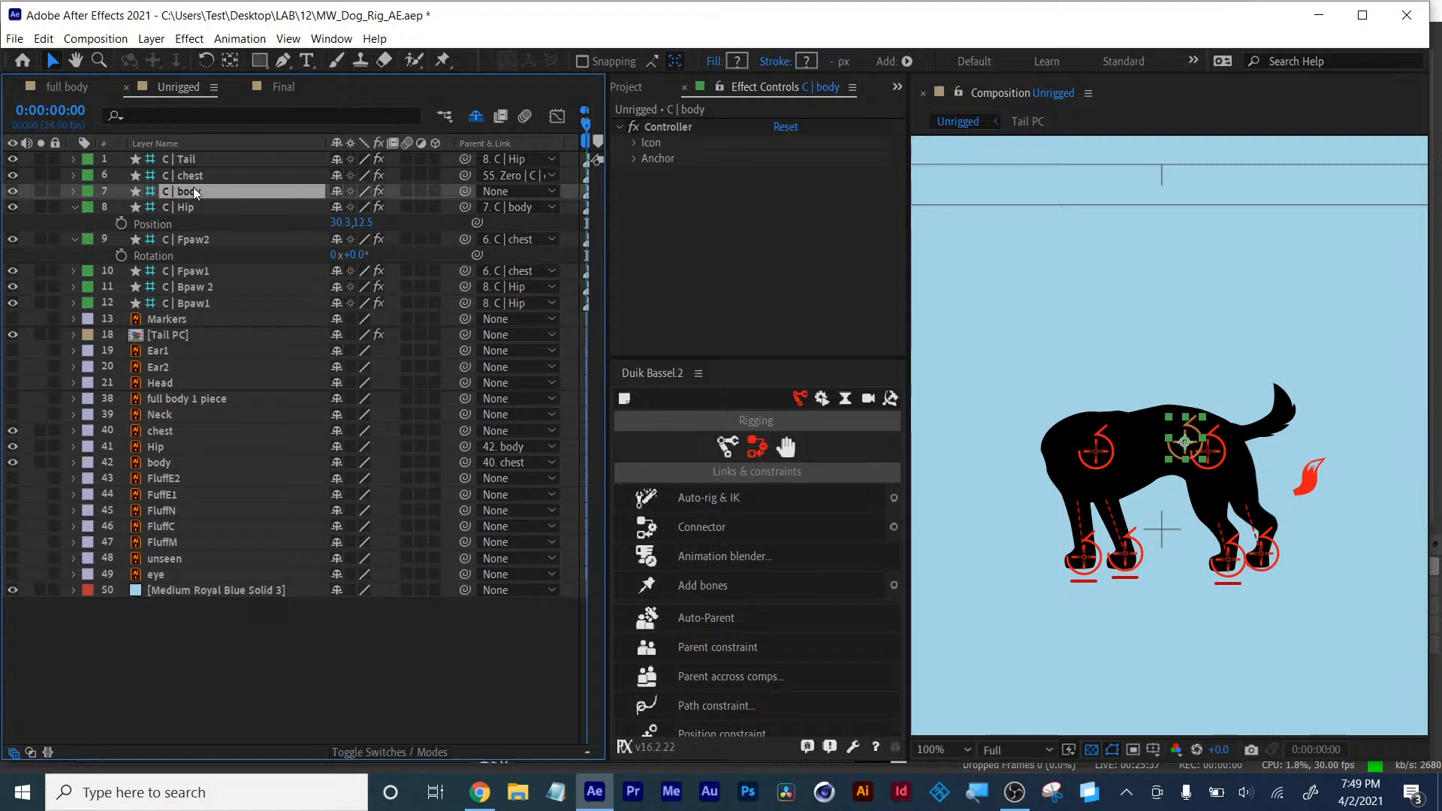
drag(462, 191, 192, 178)
click(192, 177)
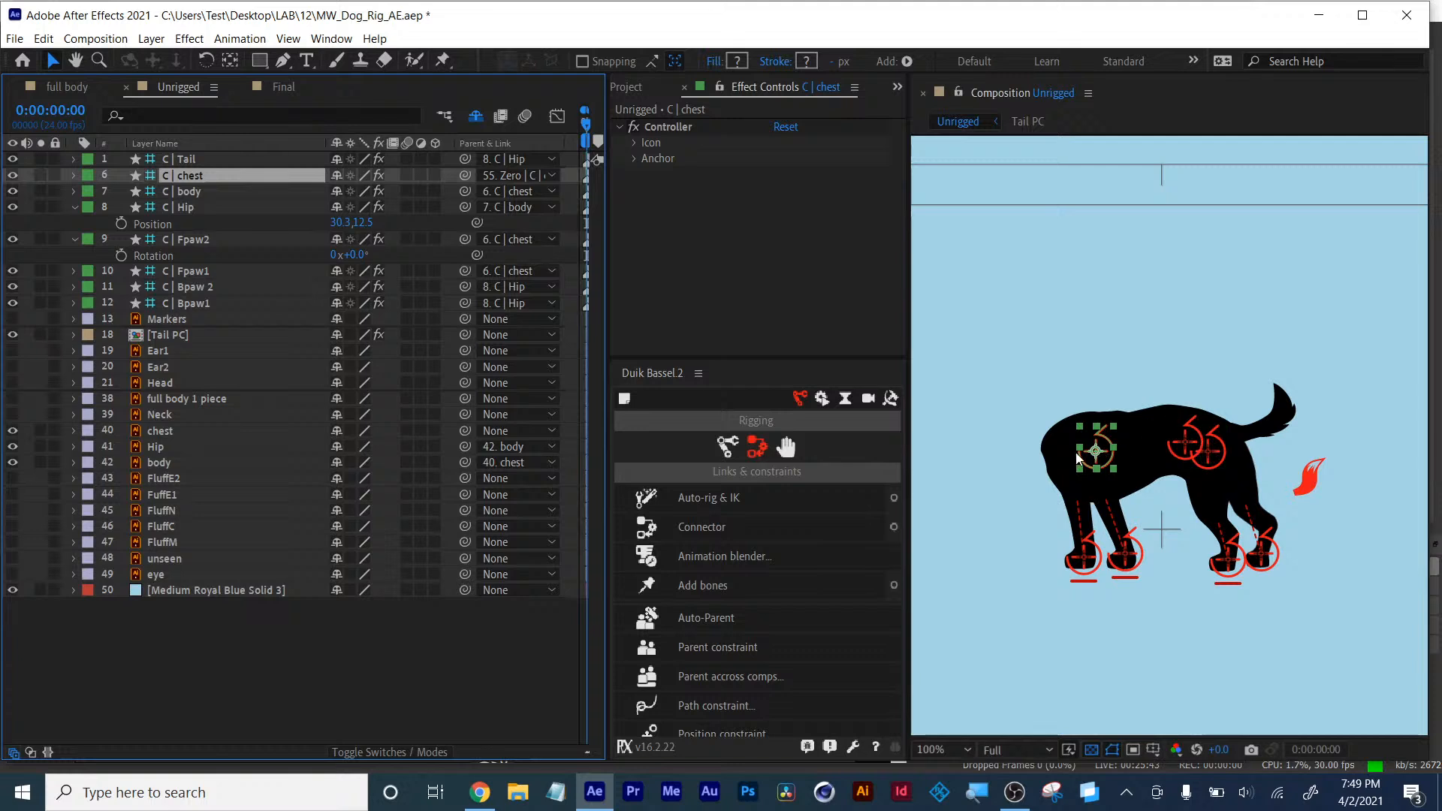
- Unparent the C | body controller by setting its parent to None
mouse_move(1090, 450)
mouse_down()
mouse_move(1074, 438)
mouse_move(1089, 477)
mouse_move(1112, 476)
mouse_move(1072, 415)
mouse_move(1066, 453)
mouse_move(1106, 475)
mouse_move(1099, 466)
mouse_up()
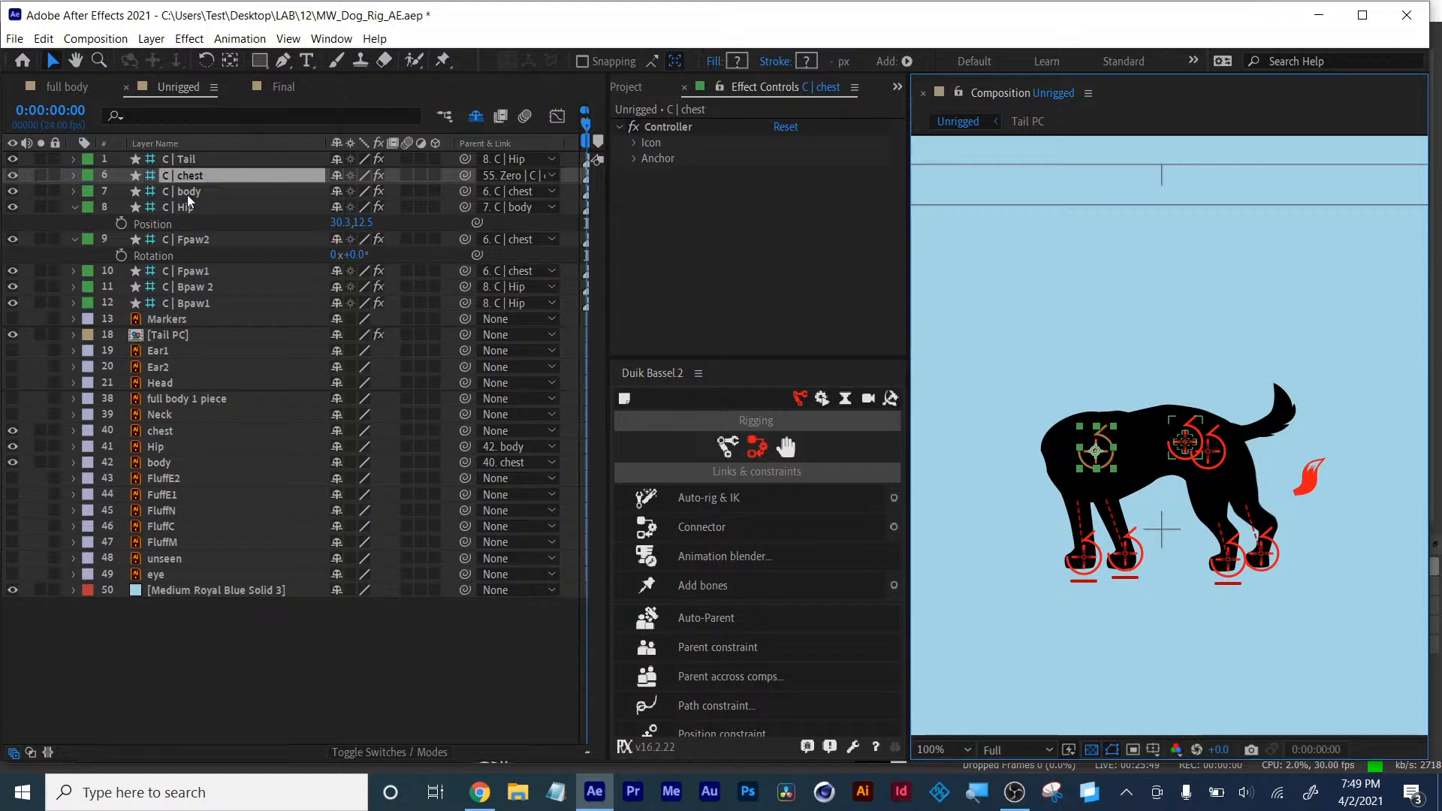
click(189, 197)
click(527, 192)
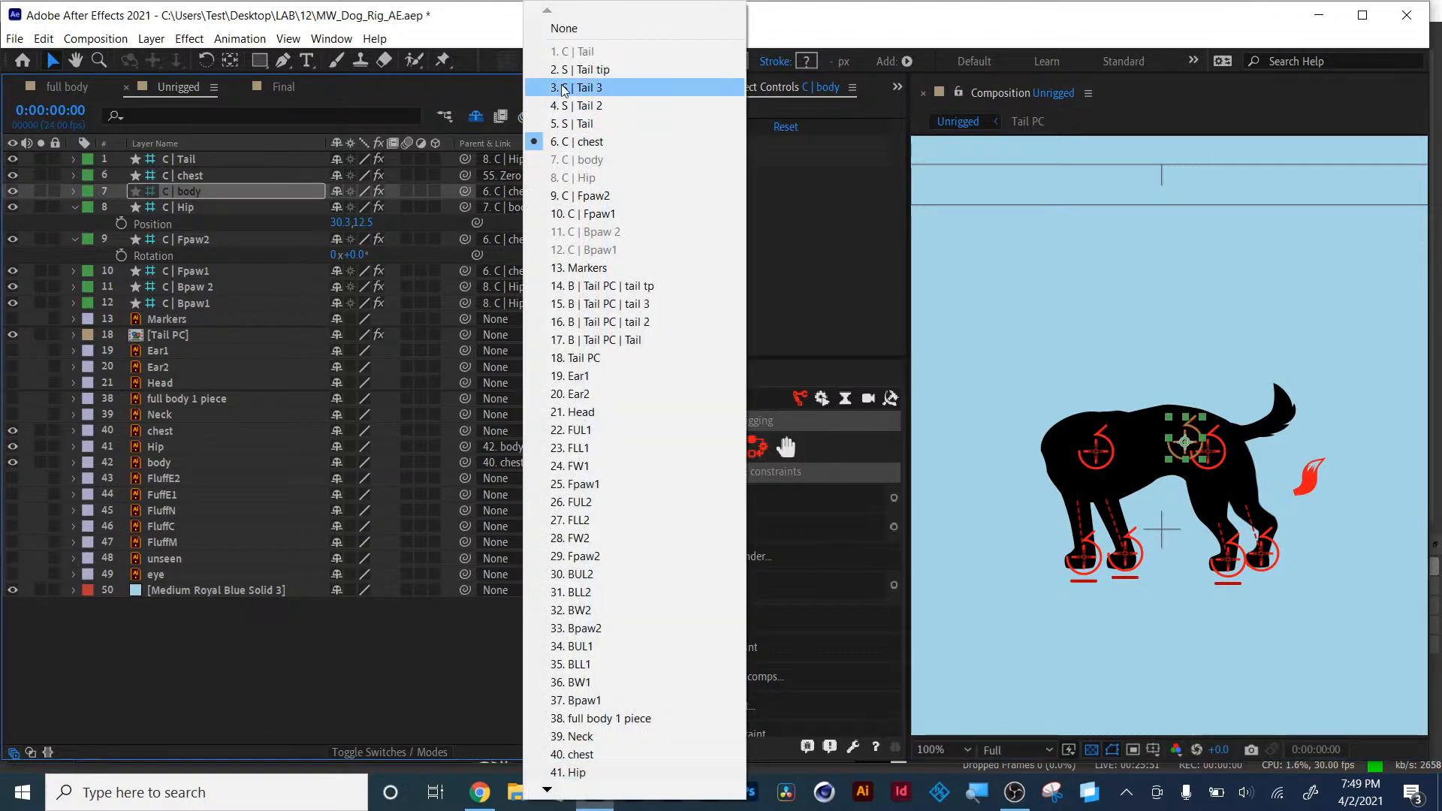
click(564, 28)
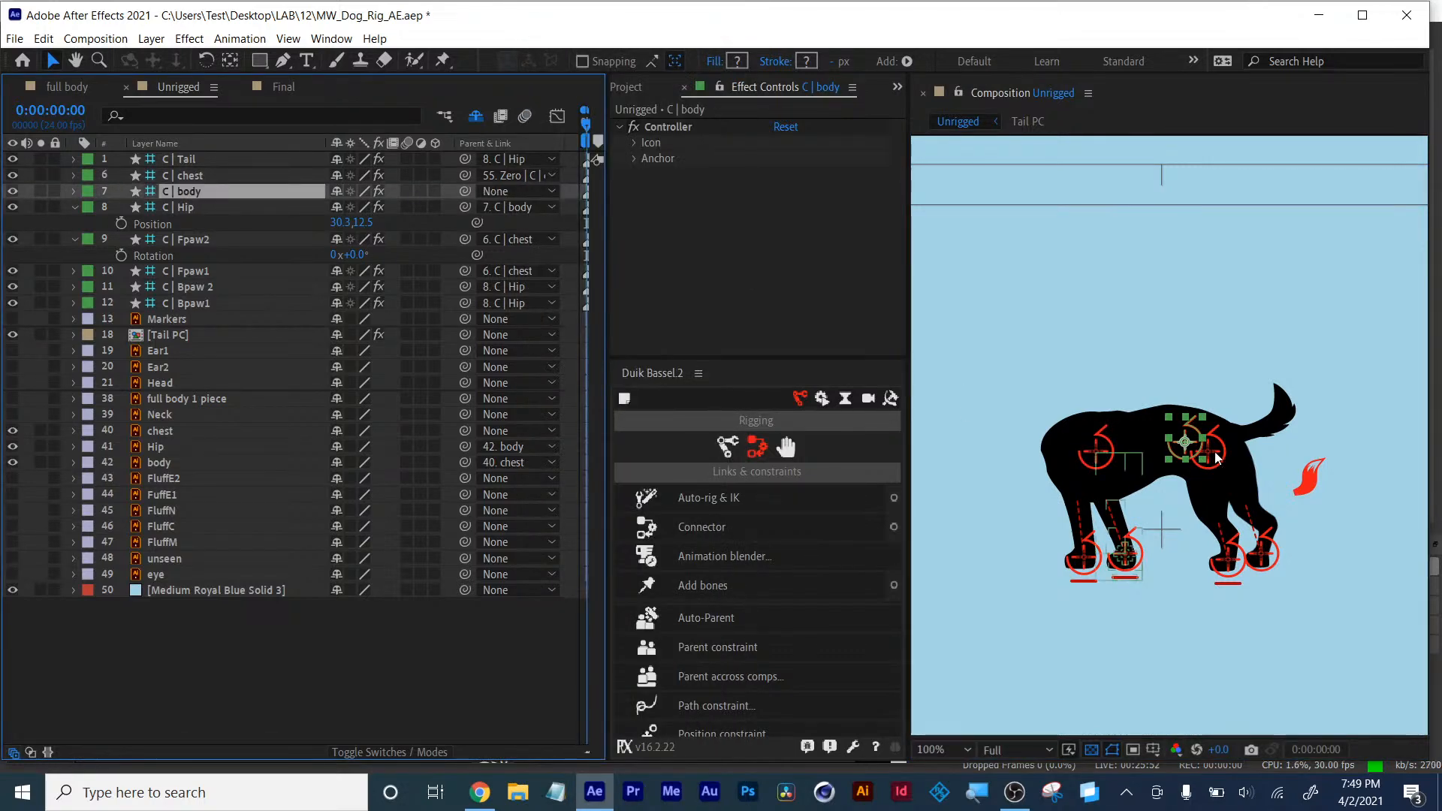
click(405, 636)
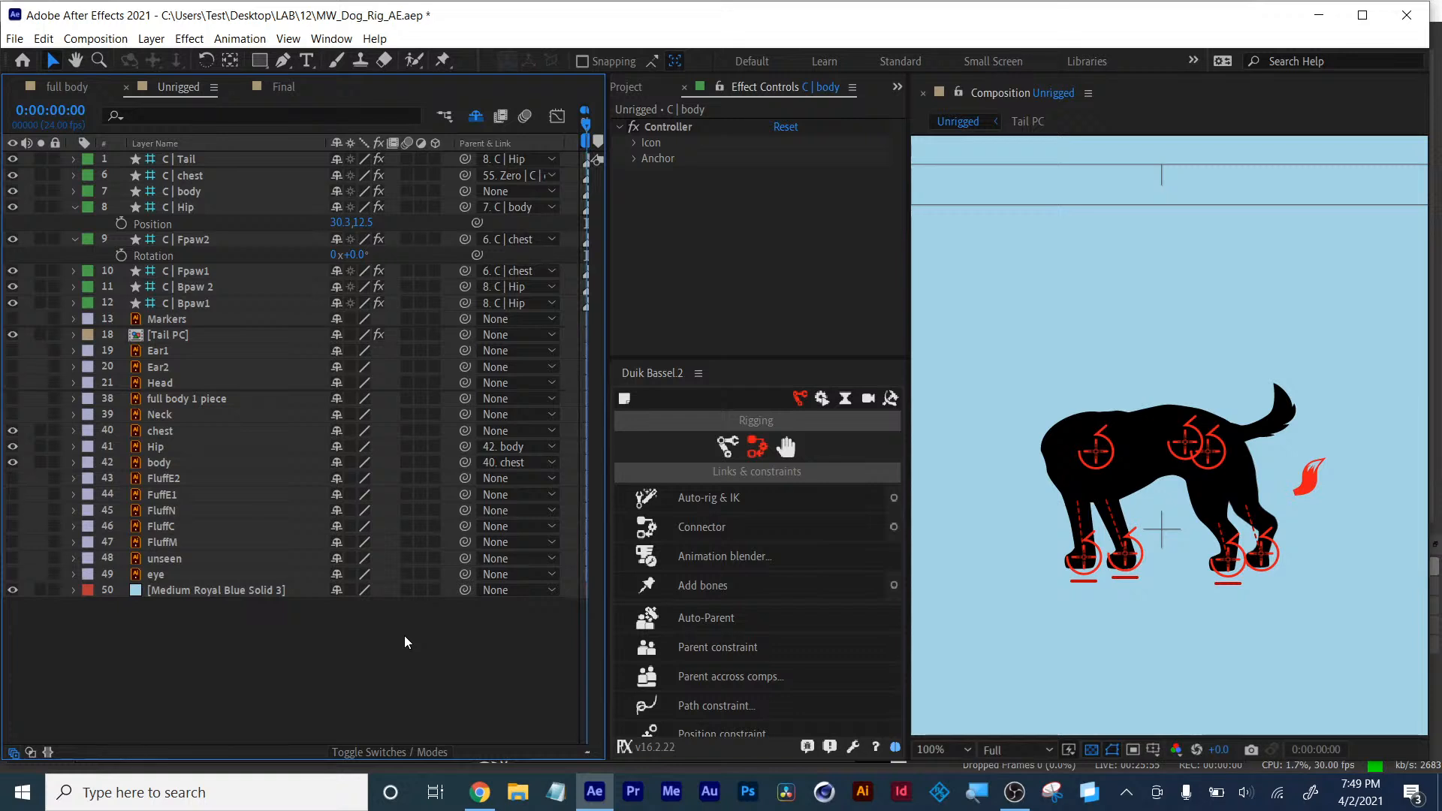
- Select the back paw controller and inspect its IK effect settings
click(1261, 564)
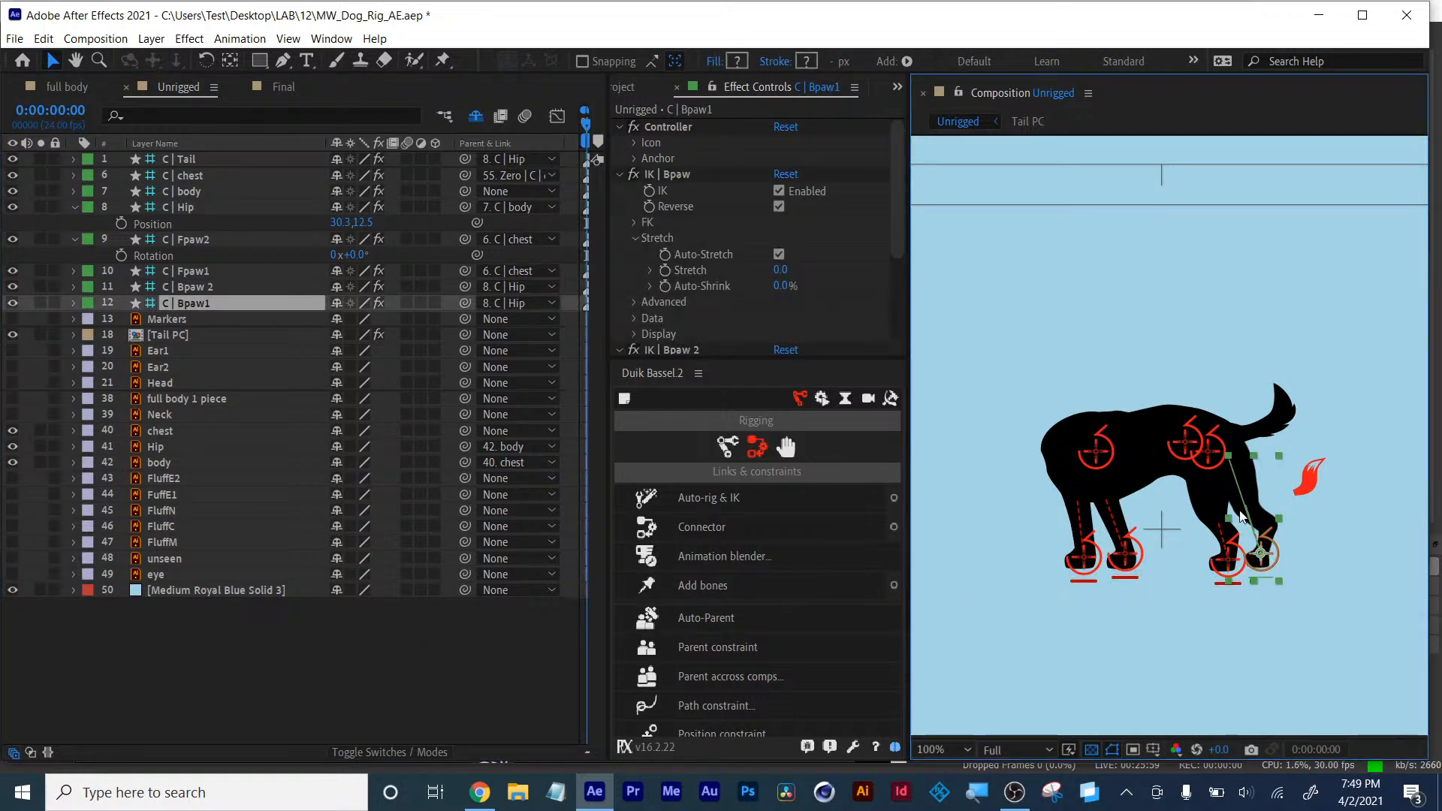
scroll(733, 260, down, 3)
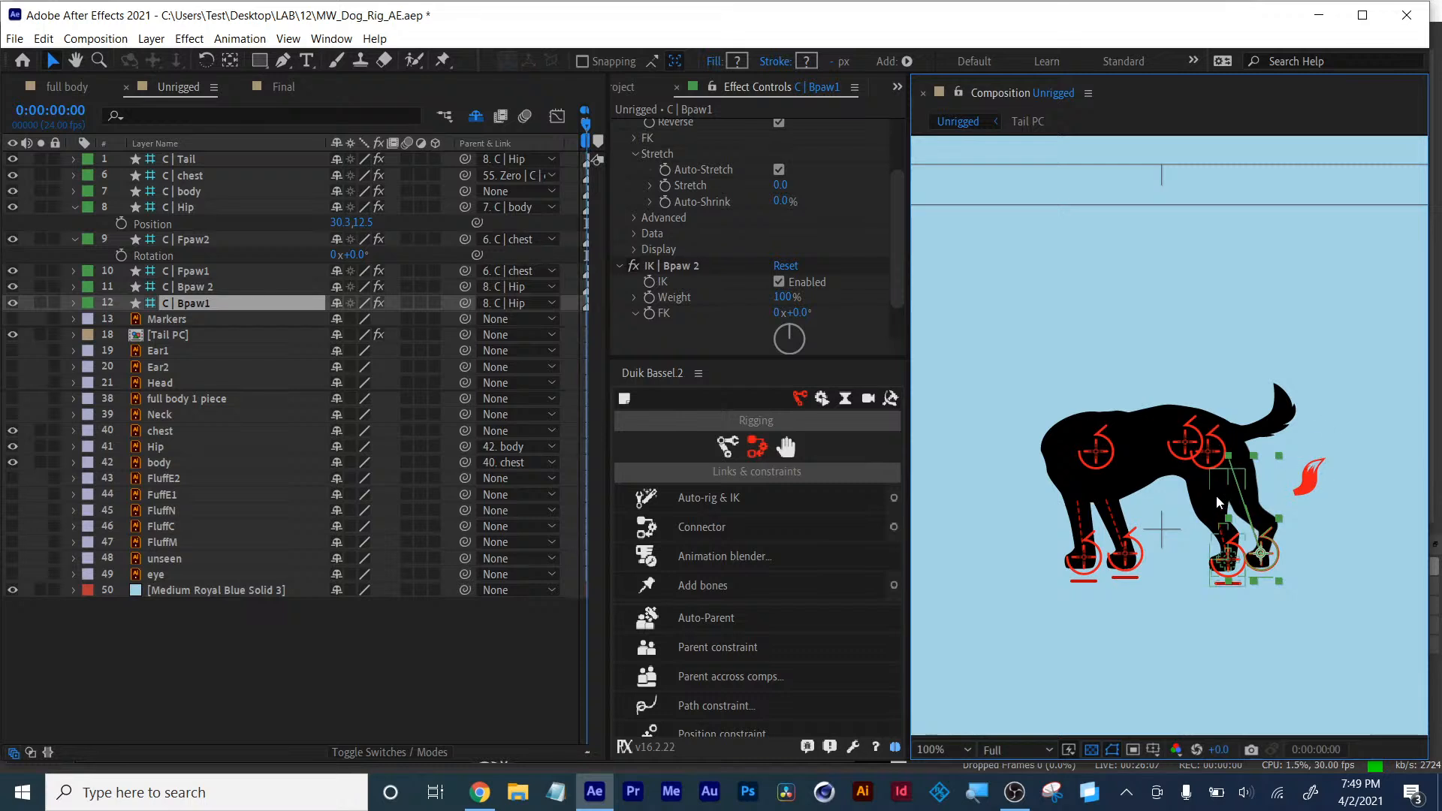
click(511, 642)
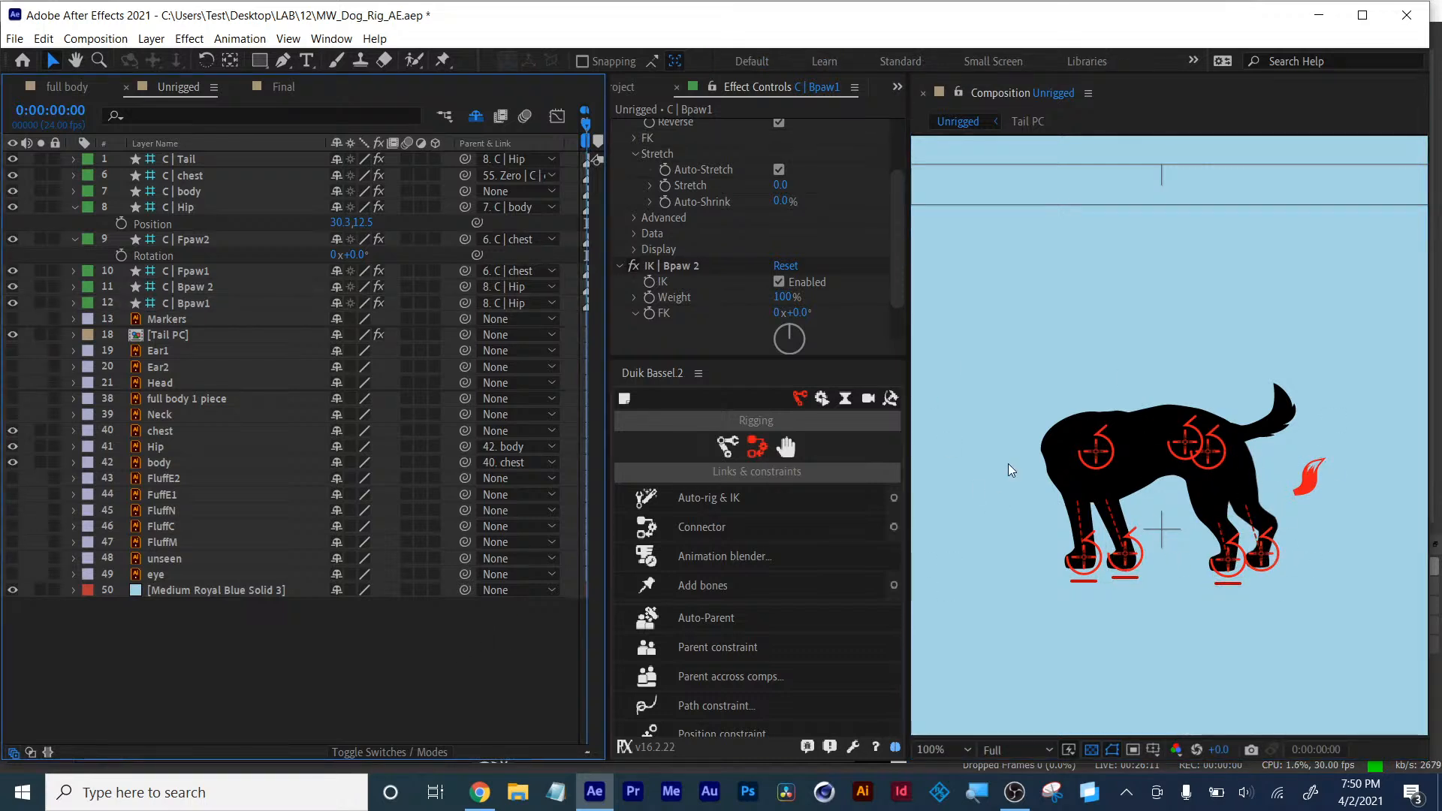
- Collapse the expanded C | Hip and C | Fpaw2 layers, then move the chest controller to test how the rig follows
click(74, 207)
click(74, 218)
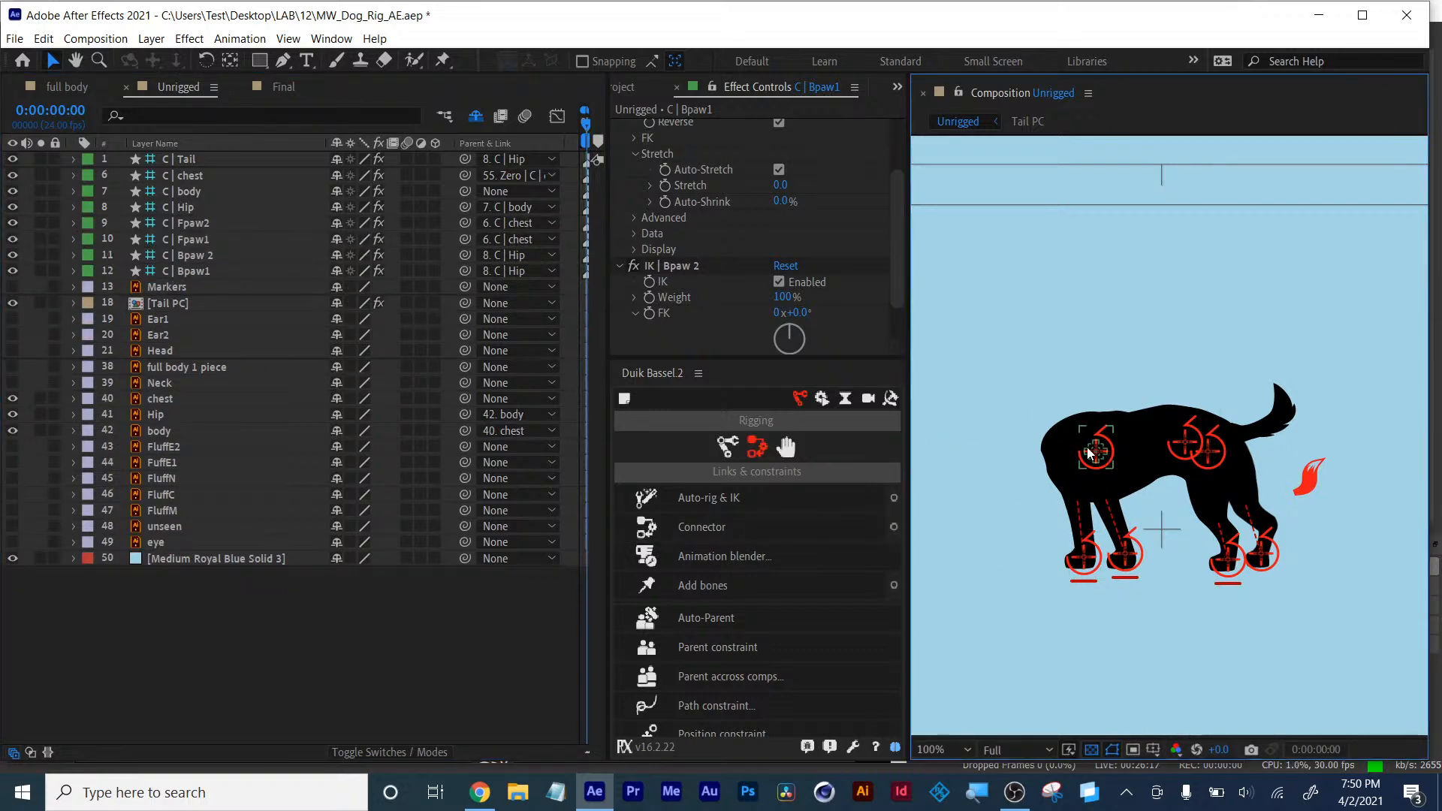
drag(1055, 417, 1108, 447)
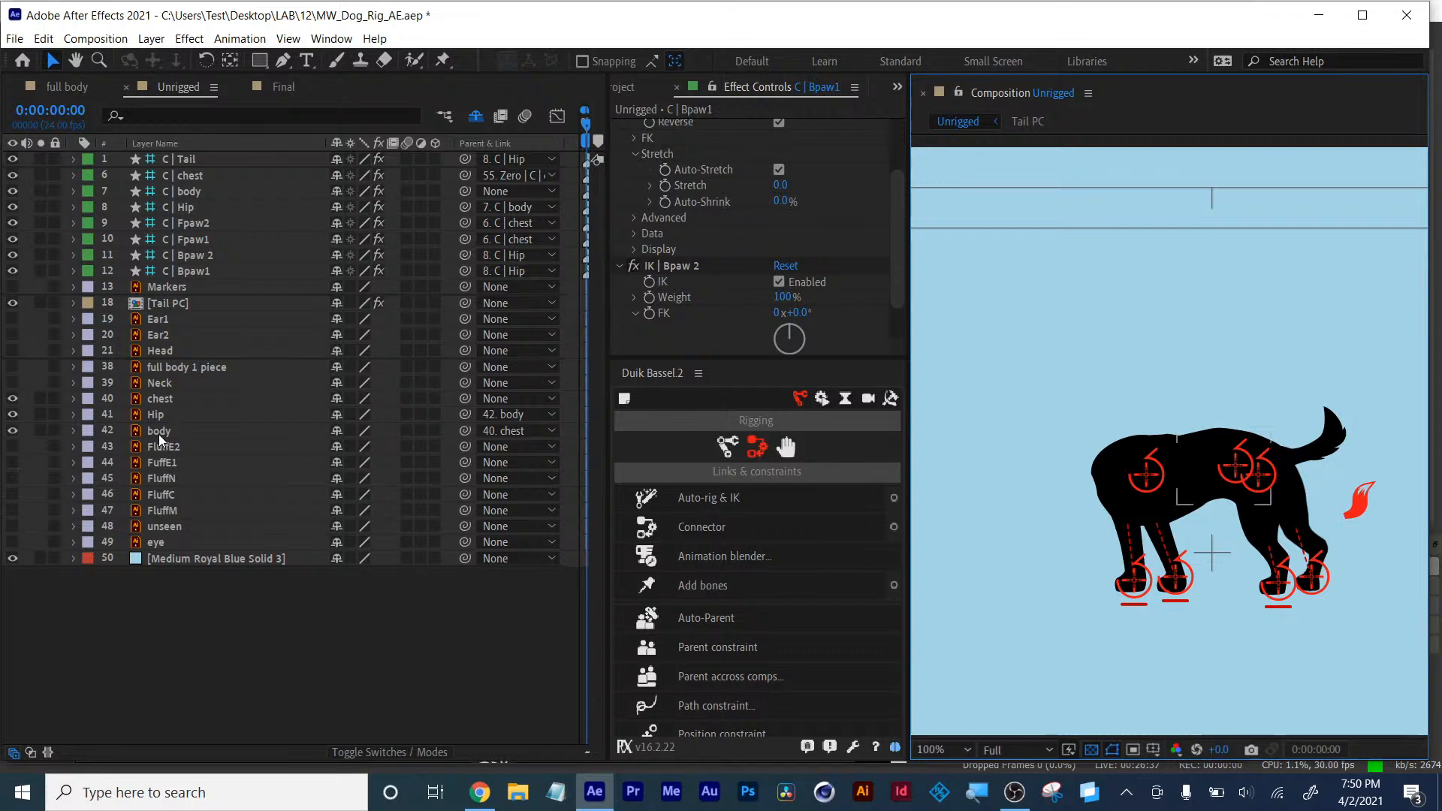
- Mark the chest, Hip and body artwork layers as shy so they disappear from the timeline
click(160, 434)
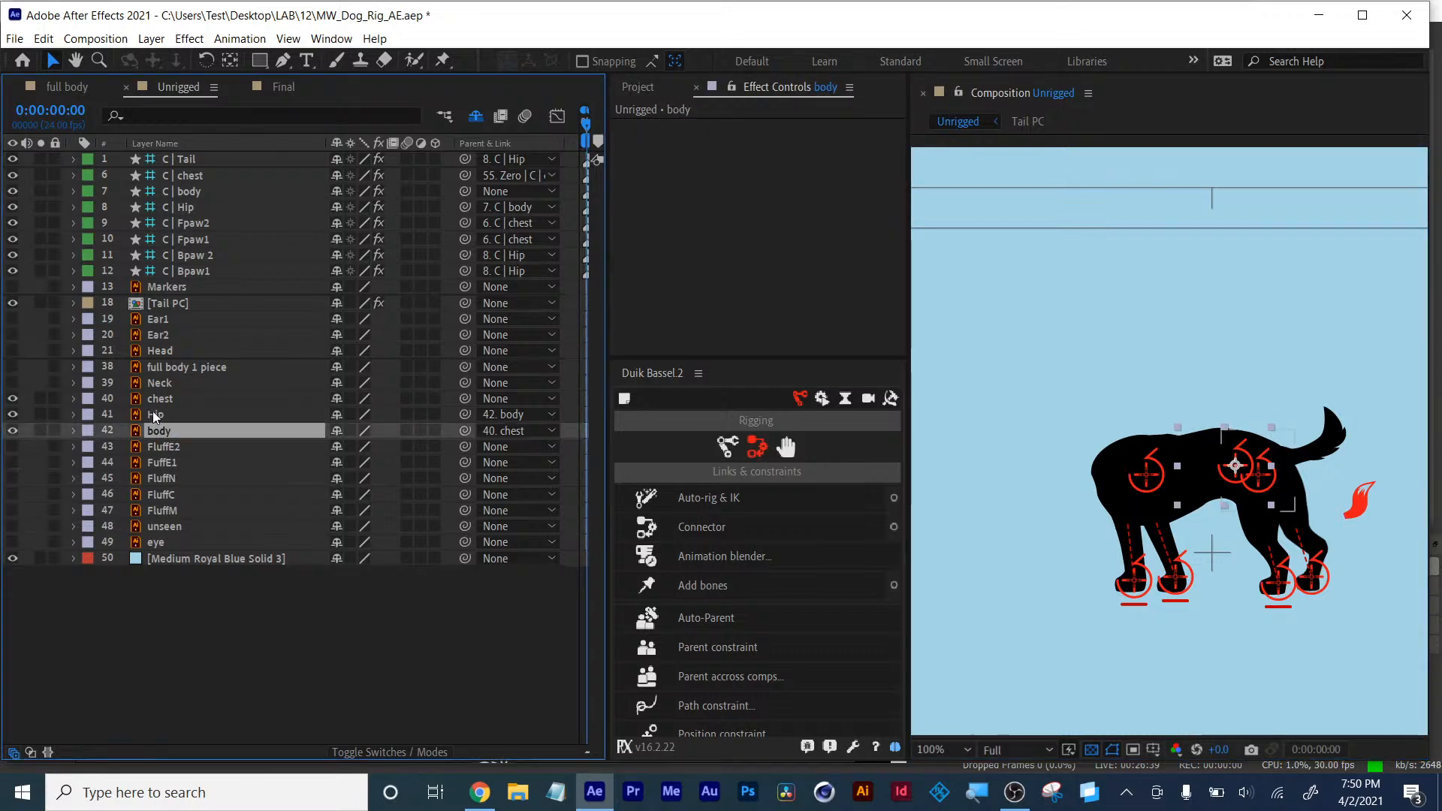
ctrl+click(159, 417)
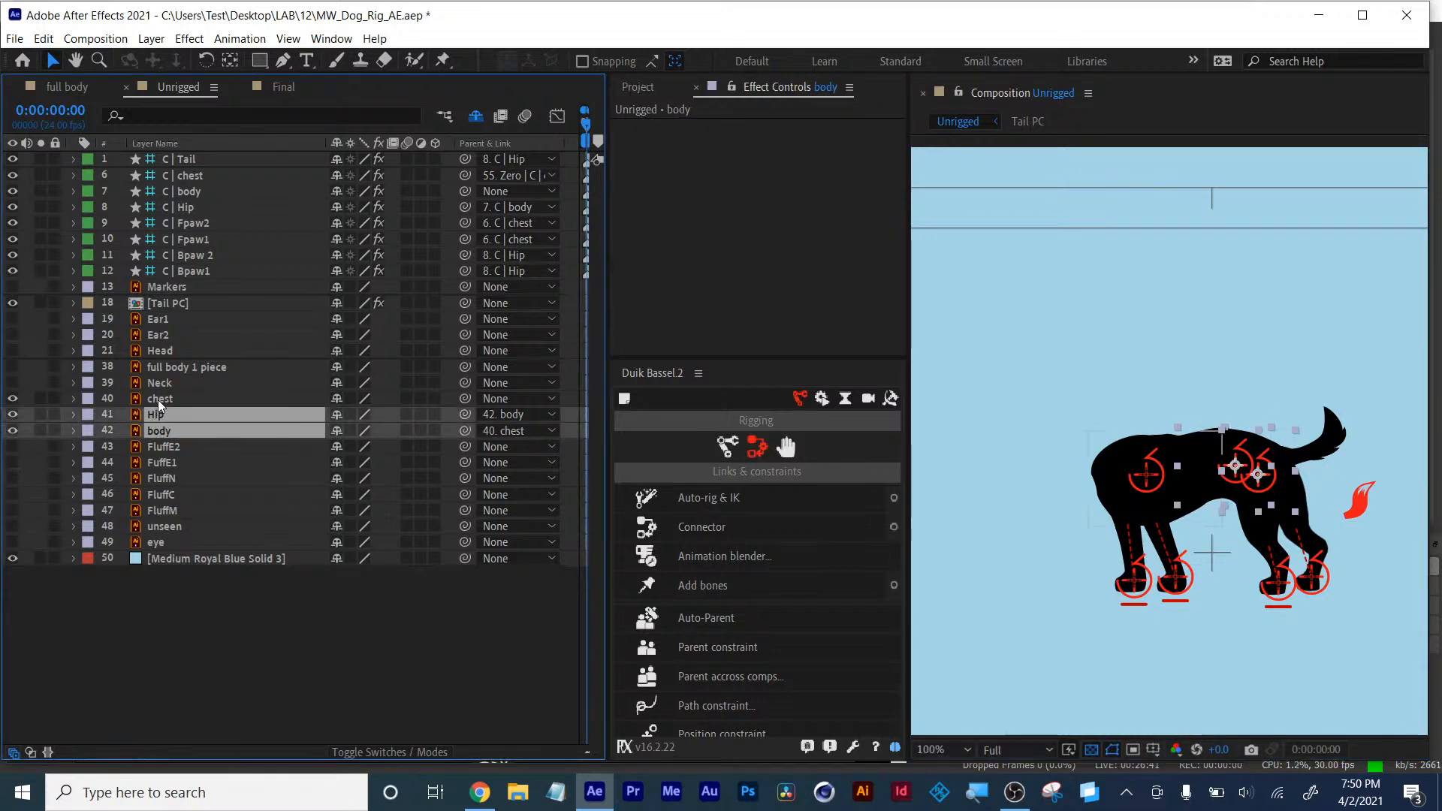
ctrl+click(159, 400)
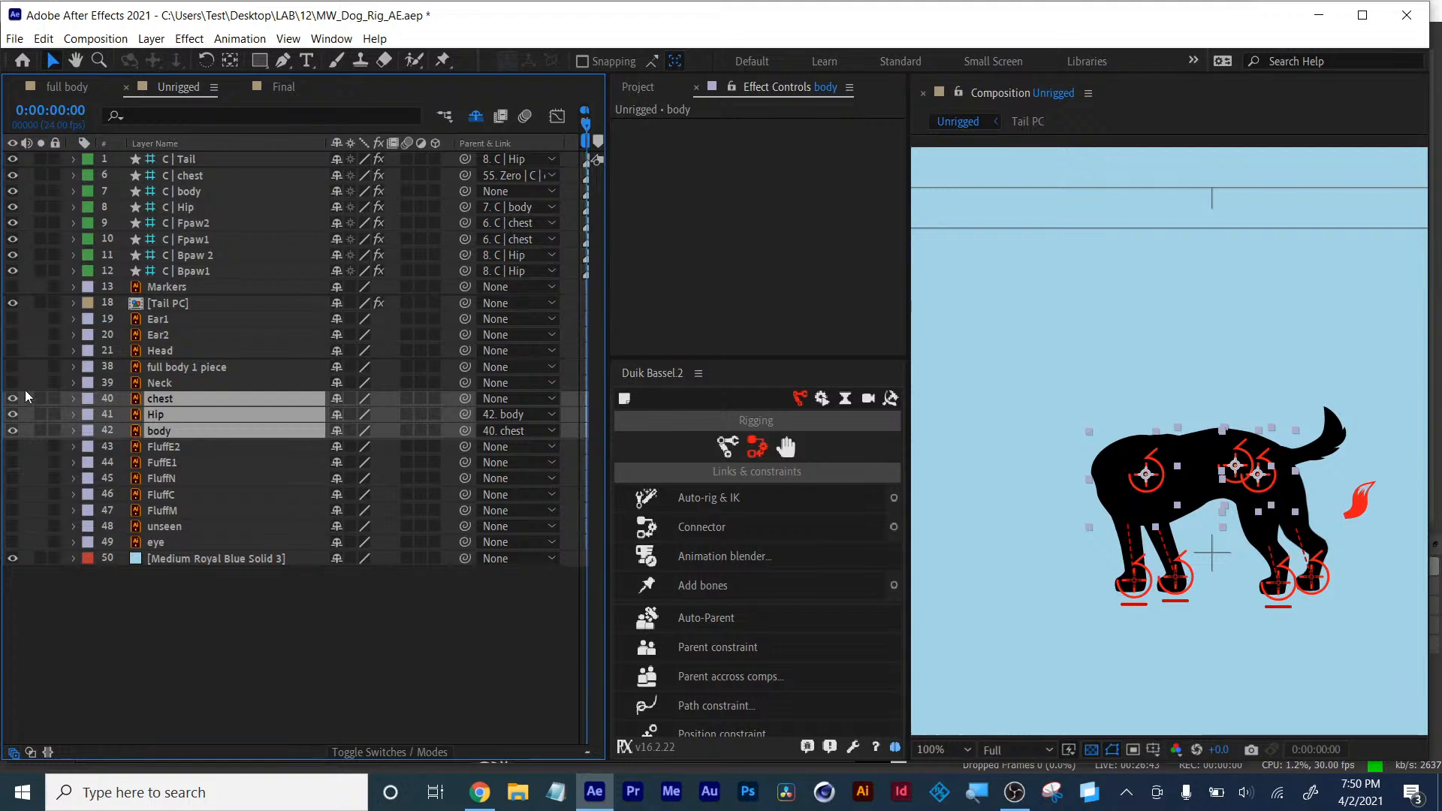
click(337, 433)
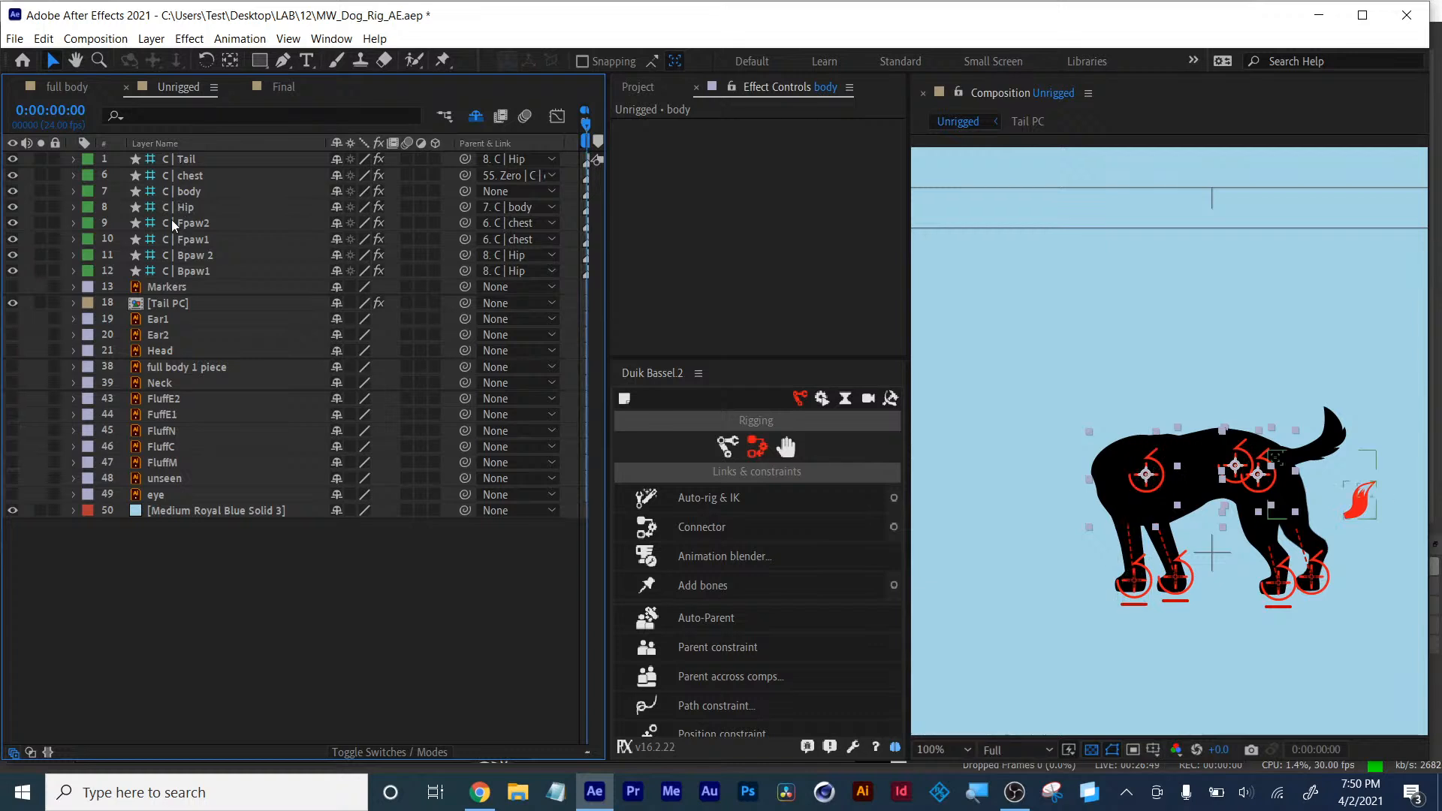
- Briefly show the Markers layer, hide it again, and mark it as shy
click(166, 178)
click(1115, 425)
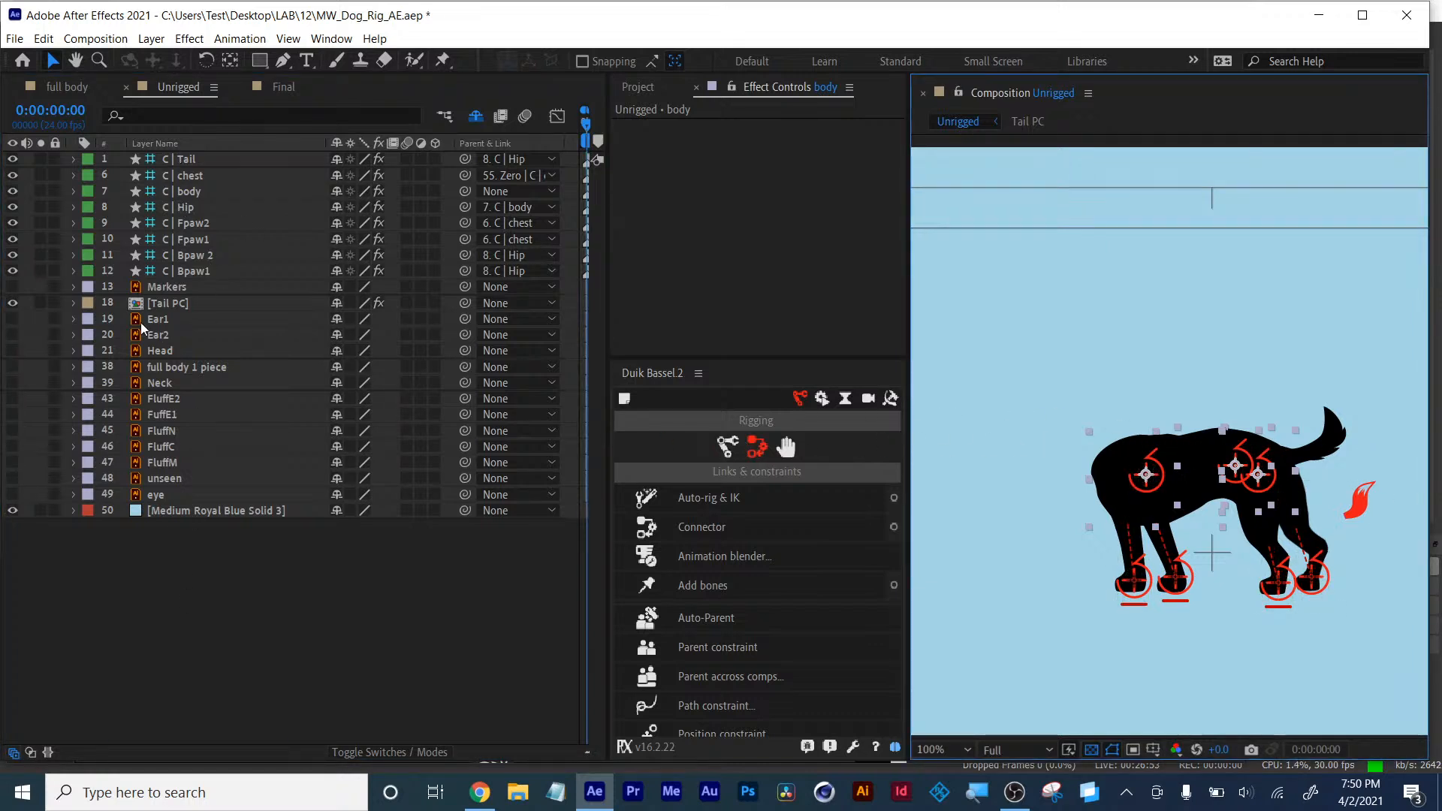
click(158, 287)
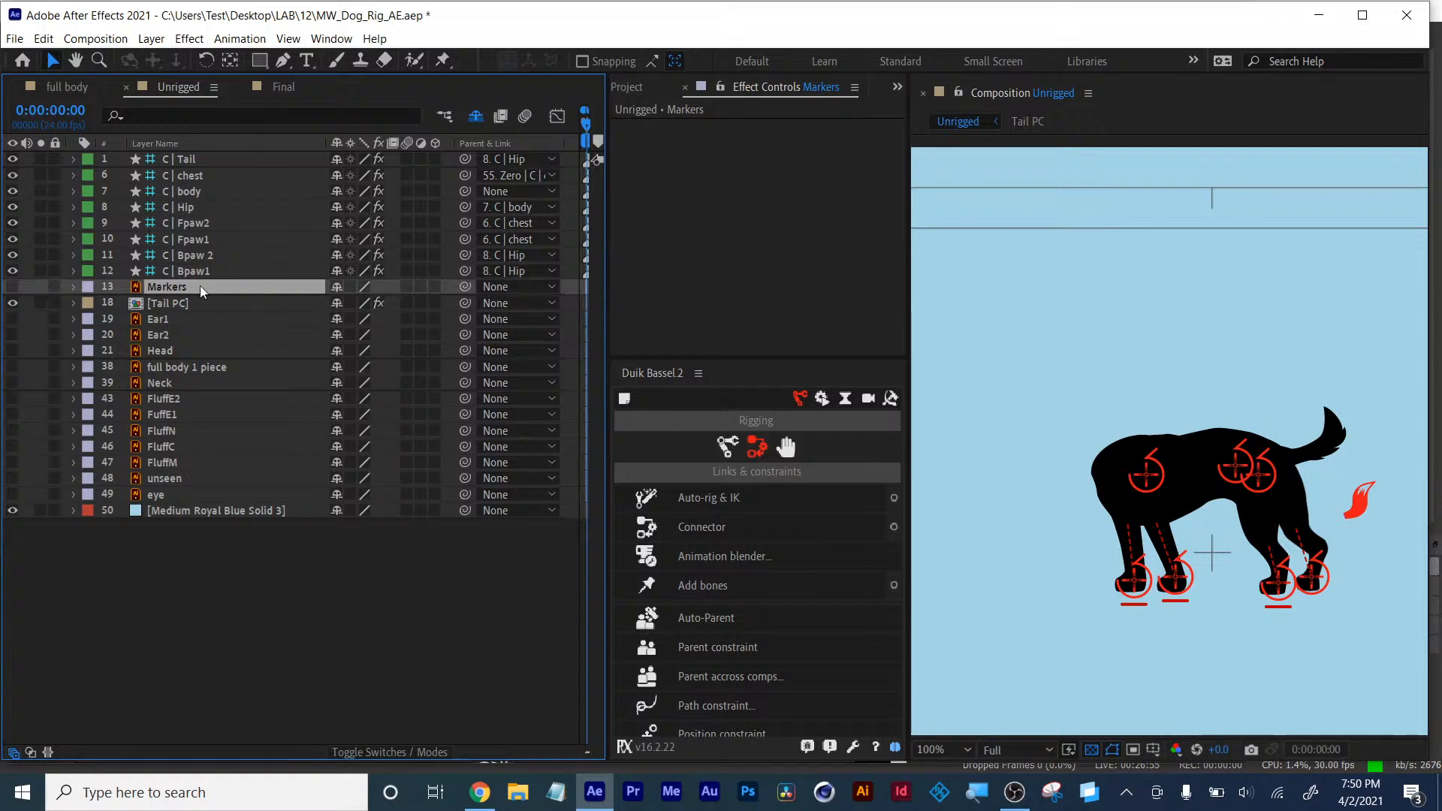
click(12, 286)
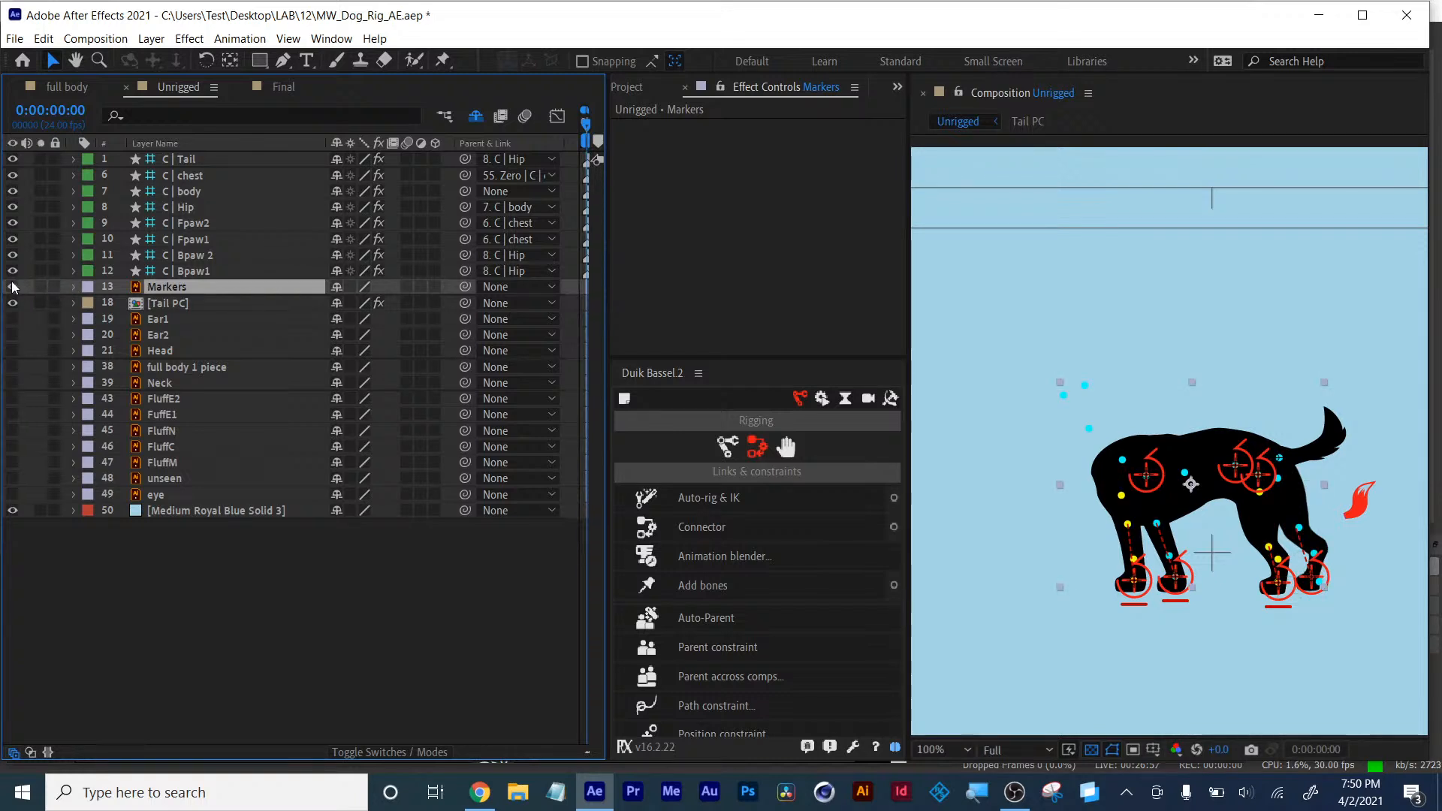
click(12, 286)
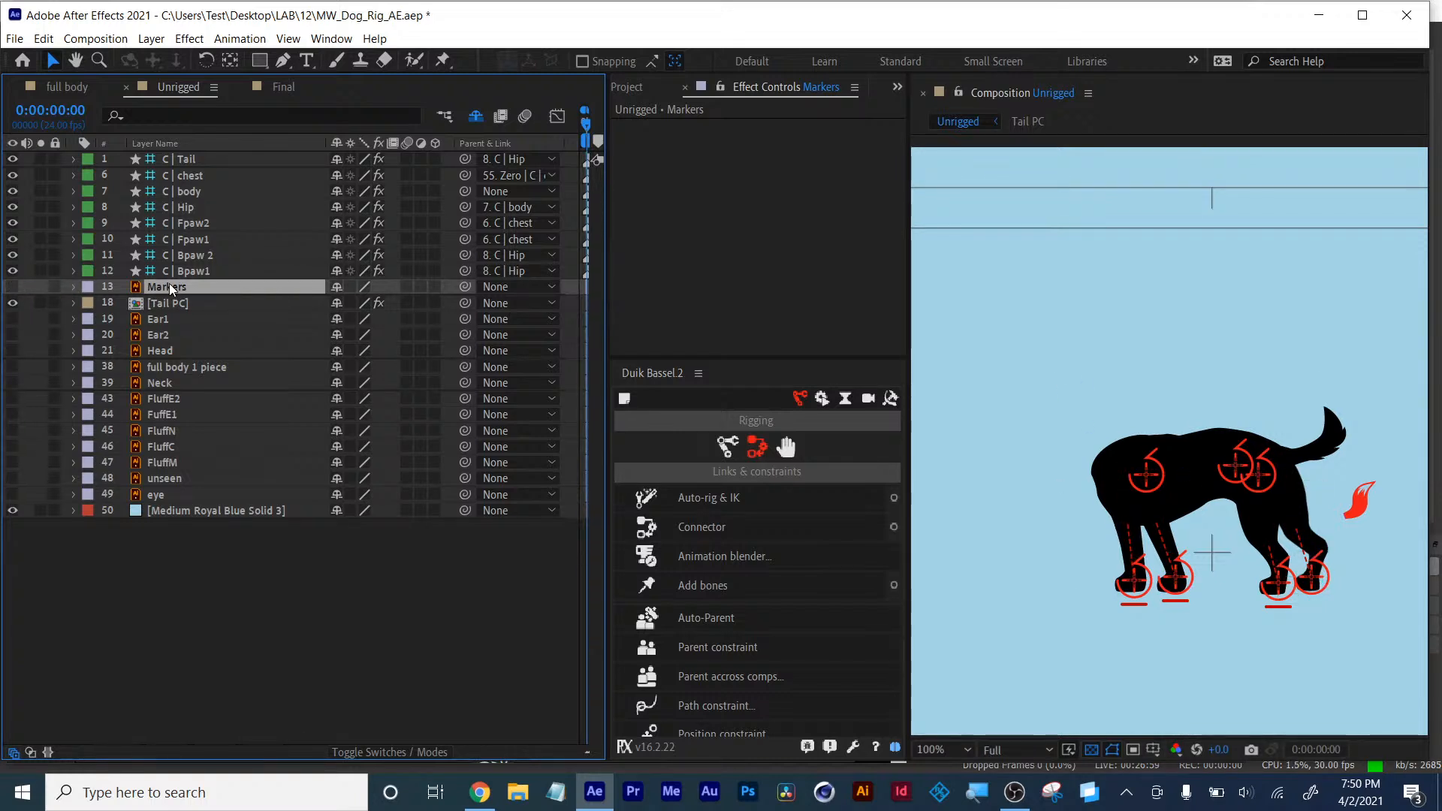
click(336, 288)
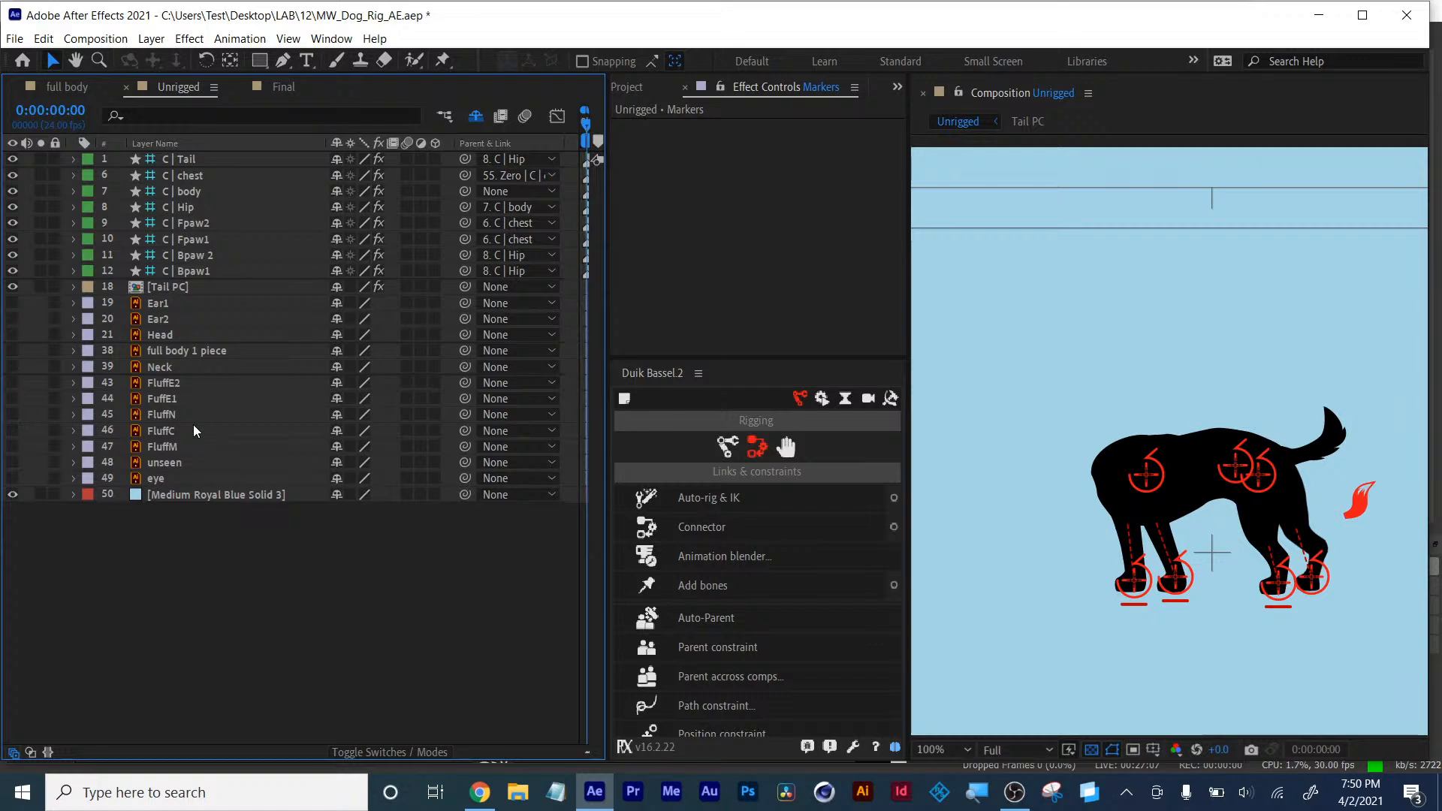
- Turn on visibility for the Head, Ear1, Ear2, FluffE2 and FuffE1 layers
click(1188, 417)
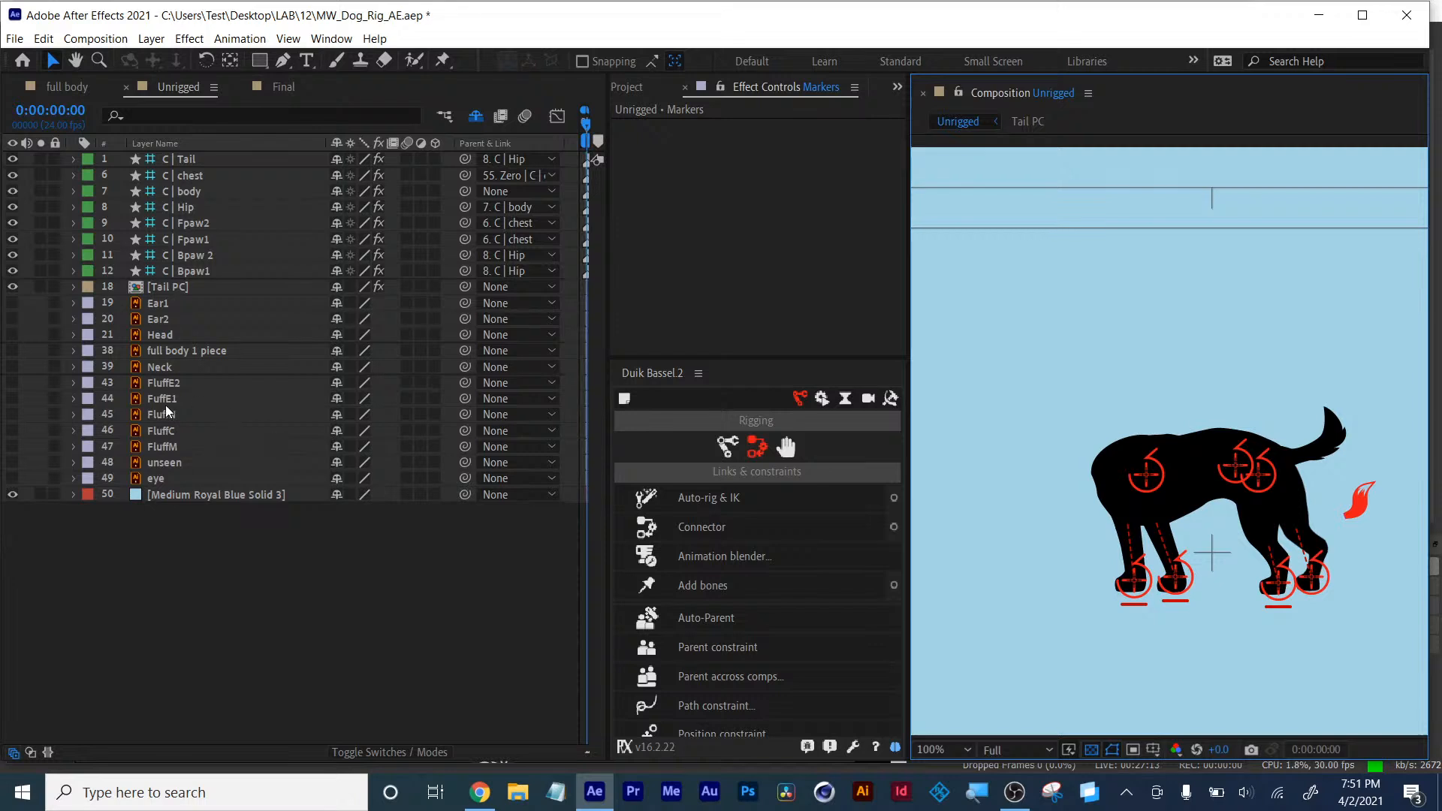
click(151, 335)
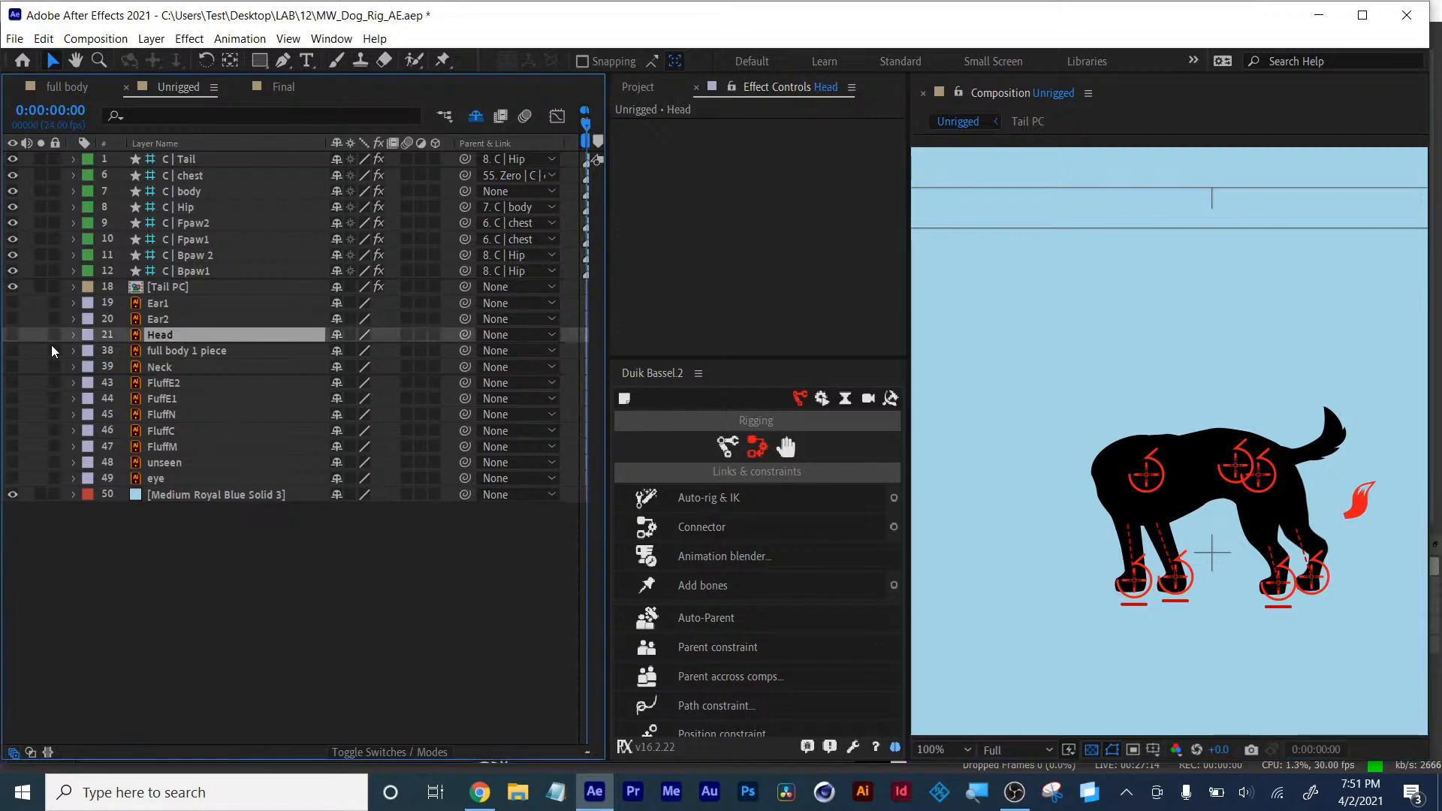
click(12, 335)
click(12, 318)
click(12, 303)
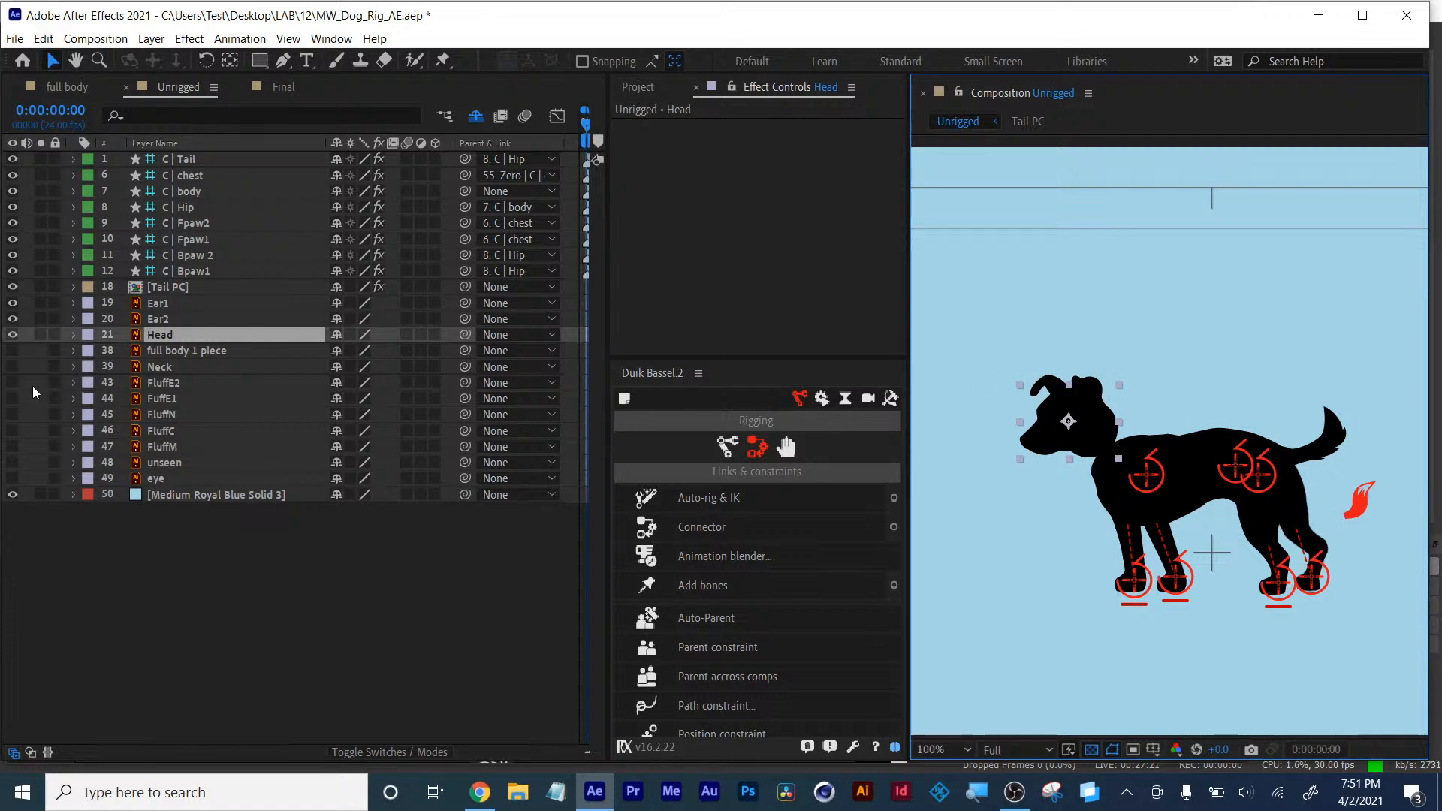
click(12, 383)
click(12, 398)
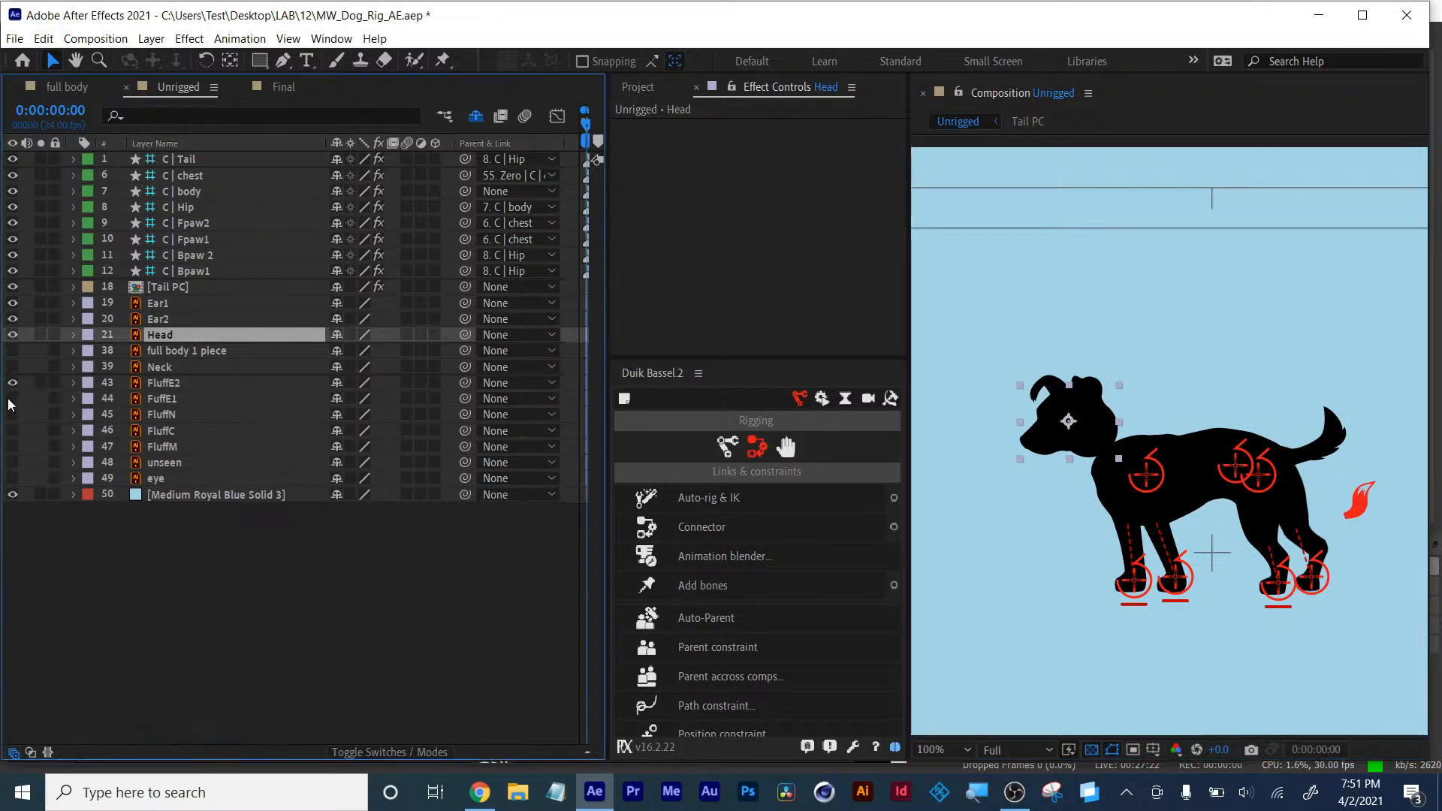
- Move FluffE2 and FuffE1 below their ears and parent FuffE1 to Ear1 and FluffE2 to Ear2
click(163, 381)
drag(162, 380, 165, 328)
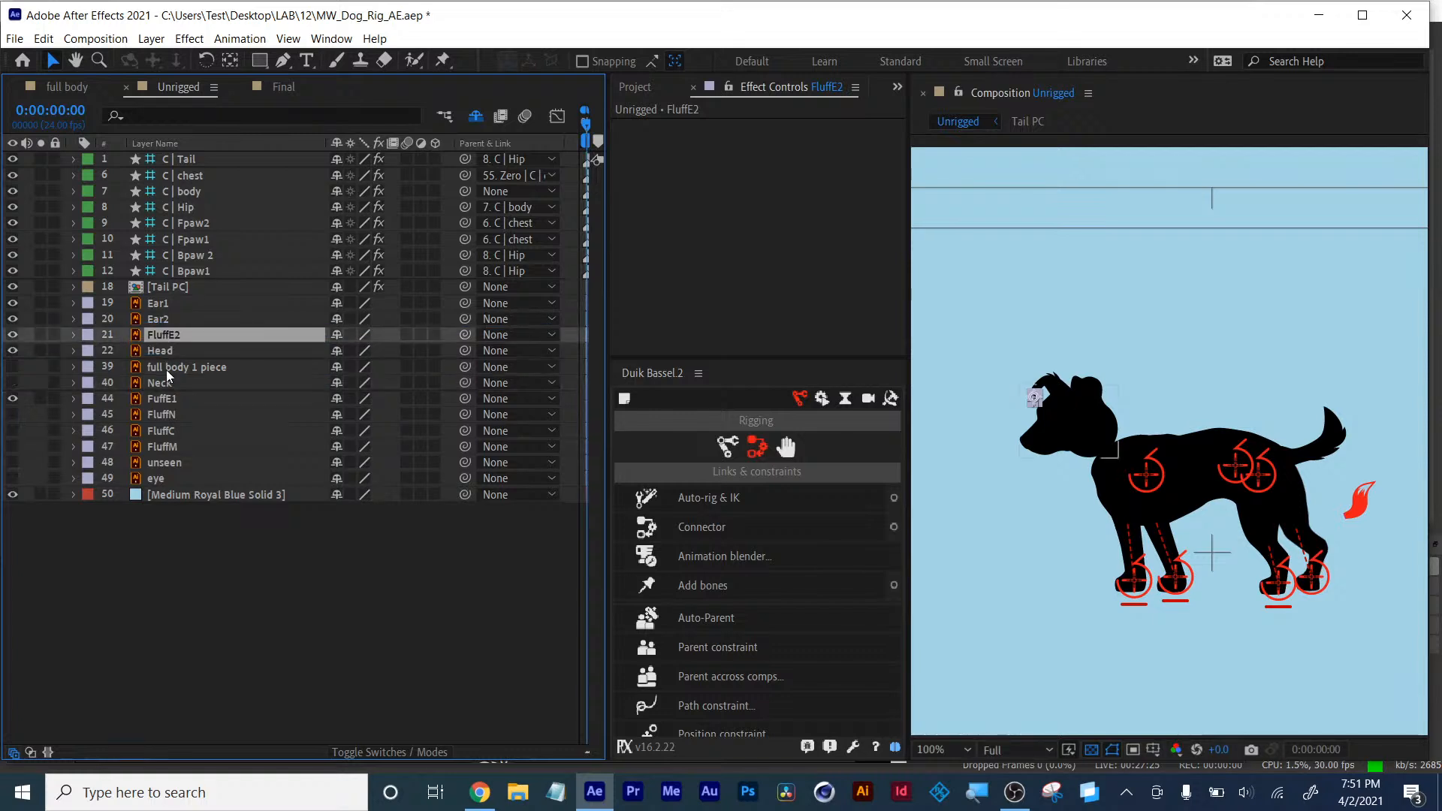
drag(158, 404, 164, 323)
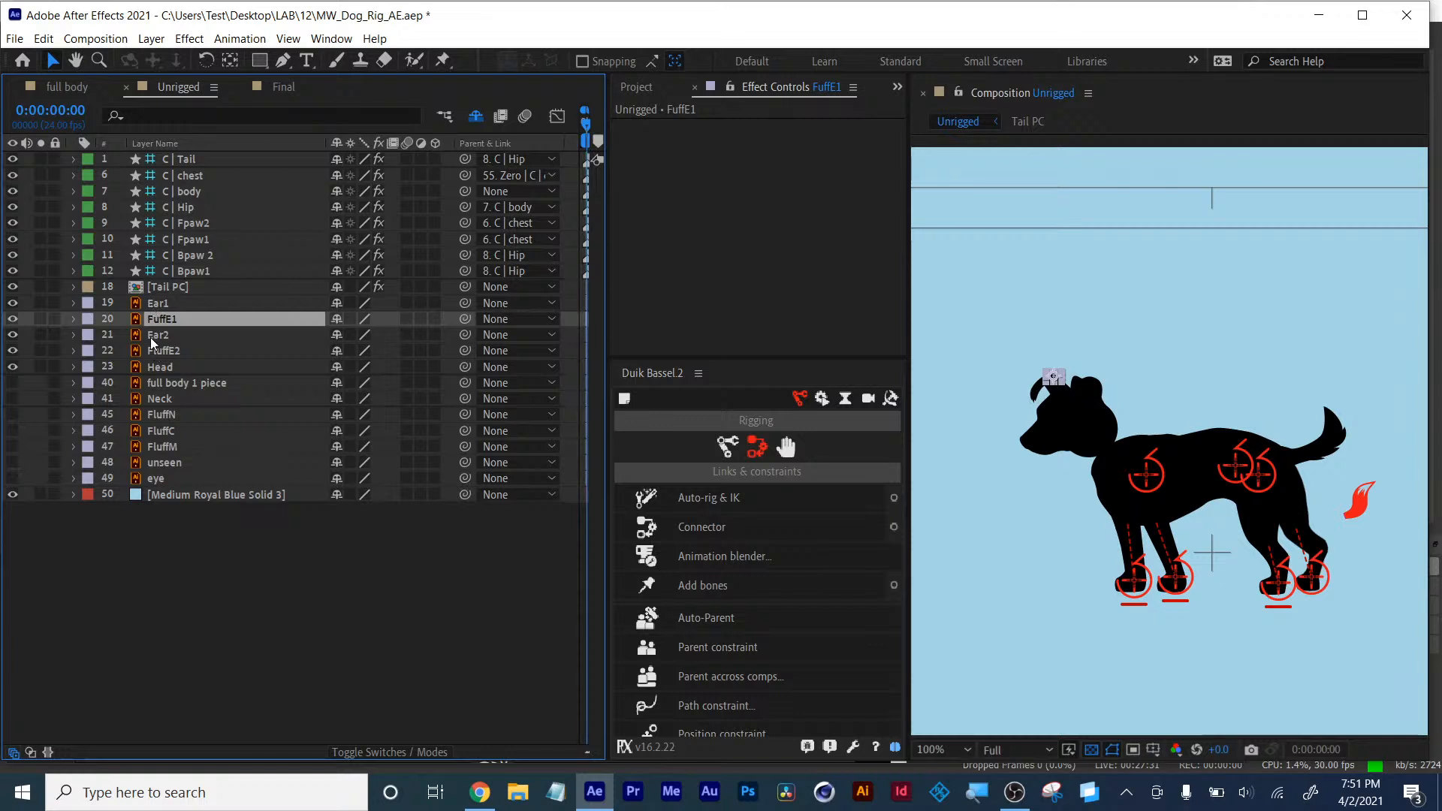
click(195, 628)
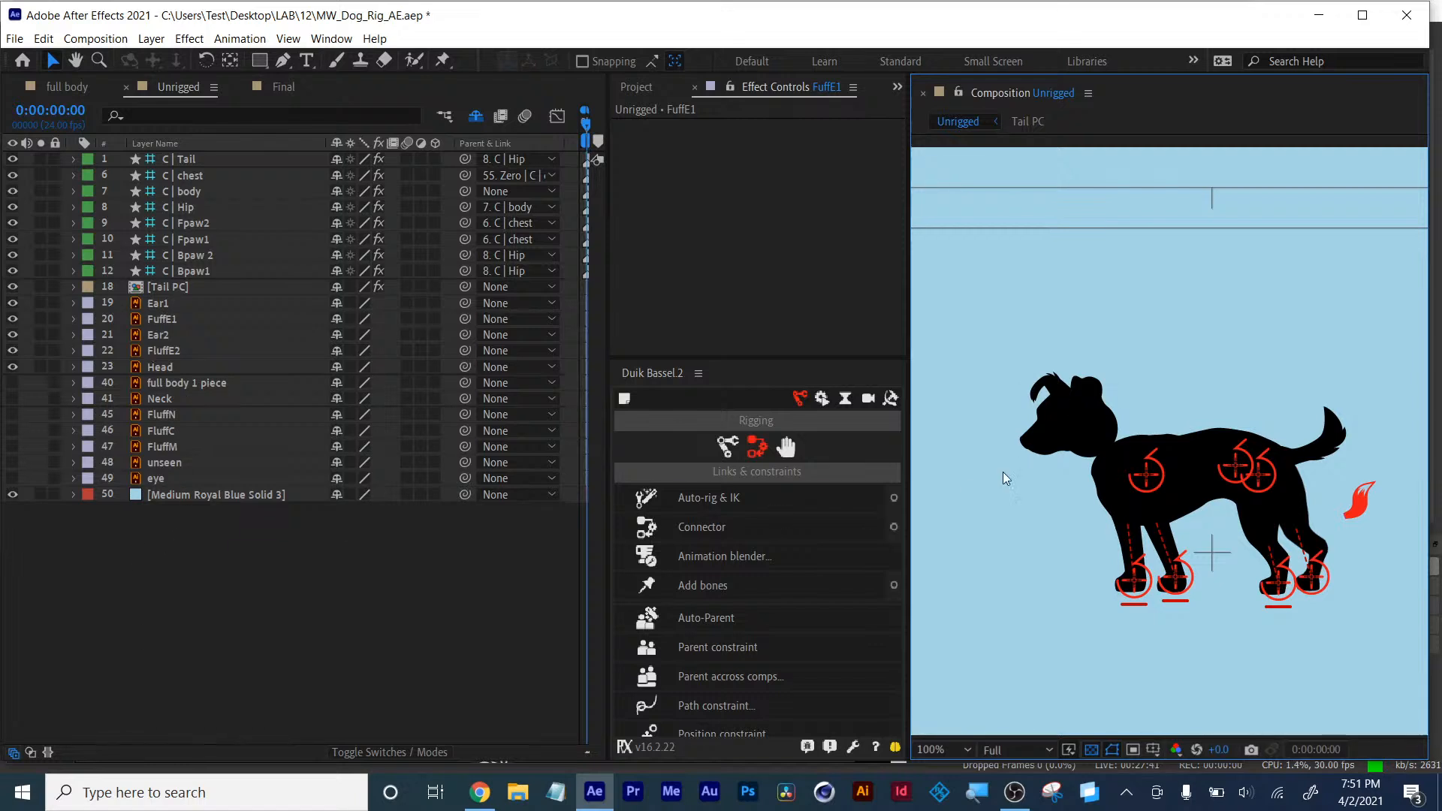
click(159, 319)
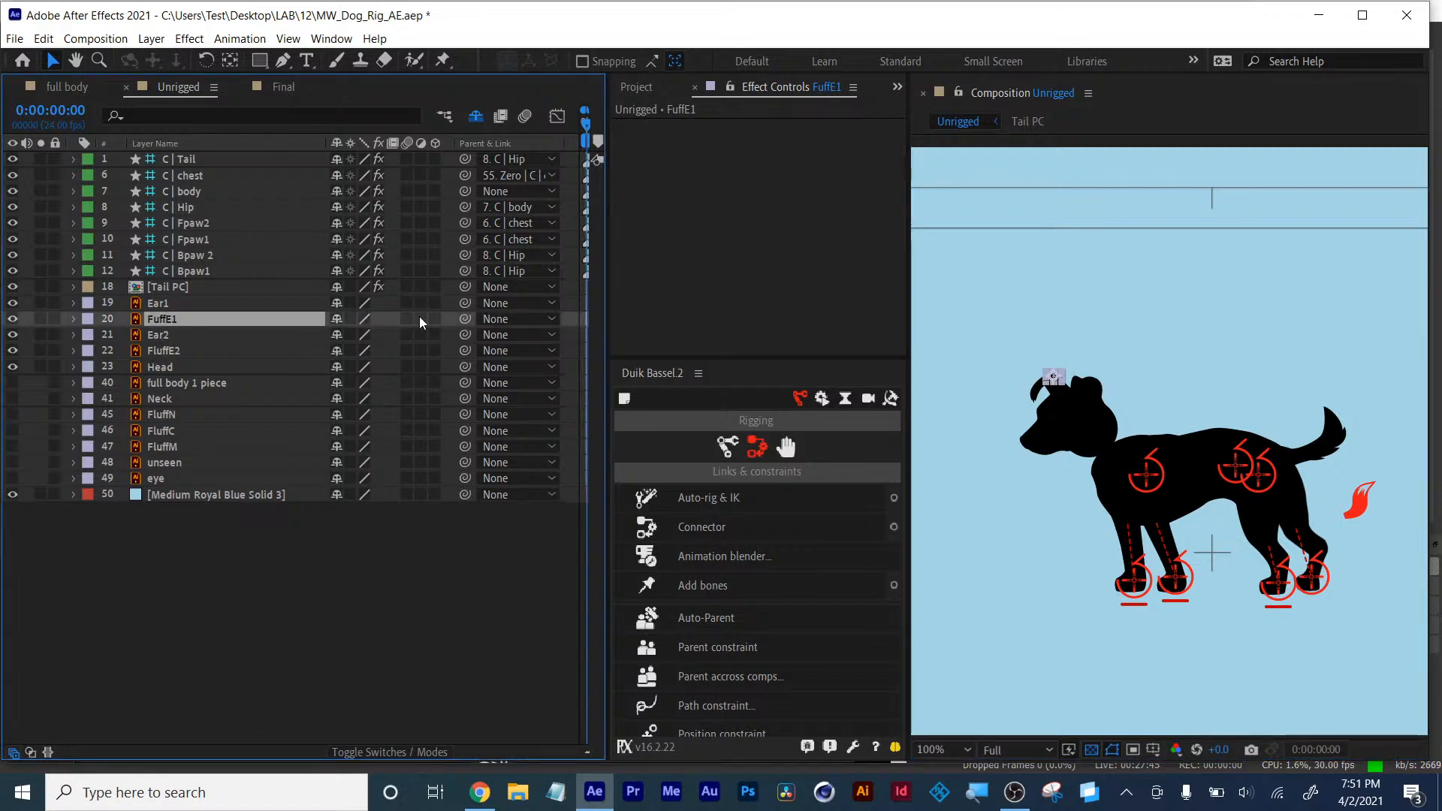
drag(461, 318, 168, 303)
click(168, 353)
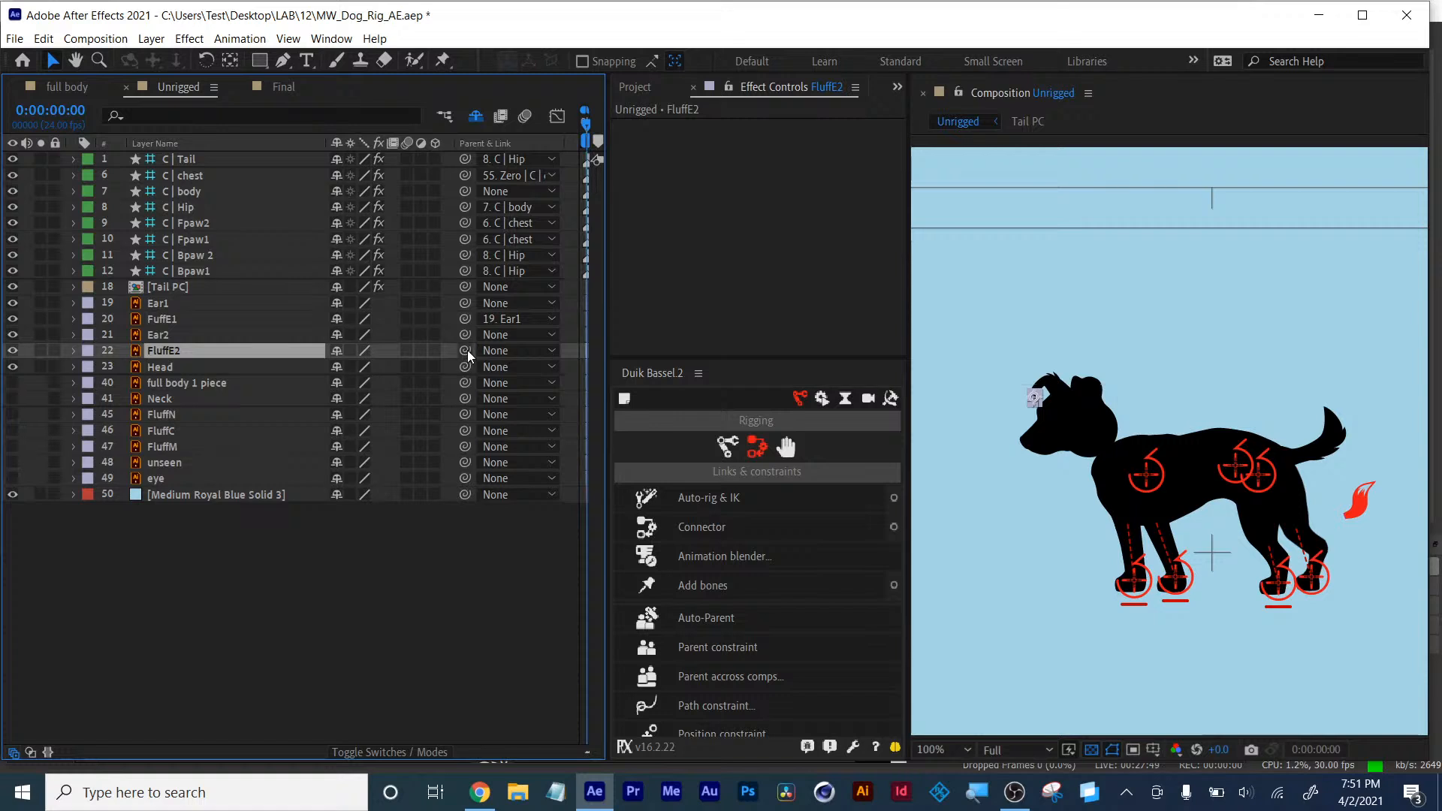
drag(465, 350, 173, 335)
- Delete the FuffE1 and FluffE2 layers
click(166, 320)
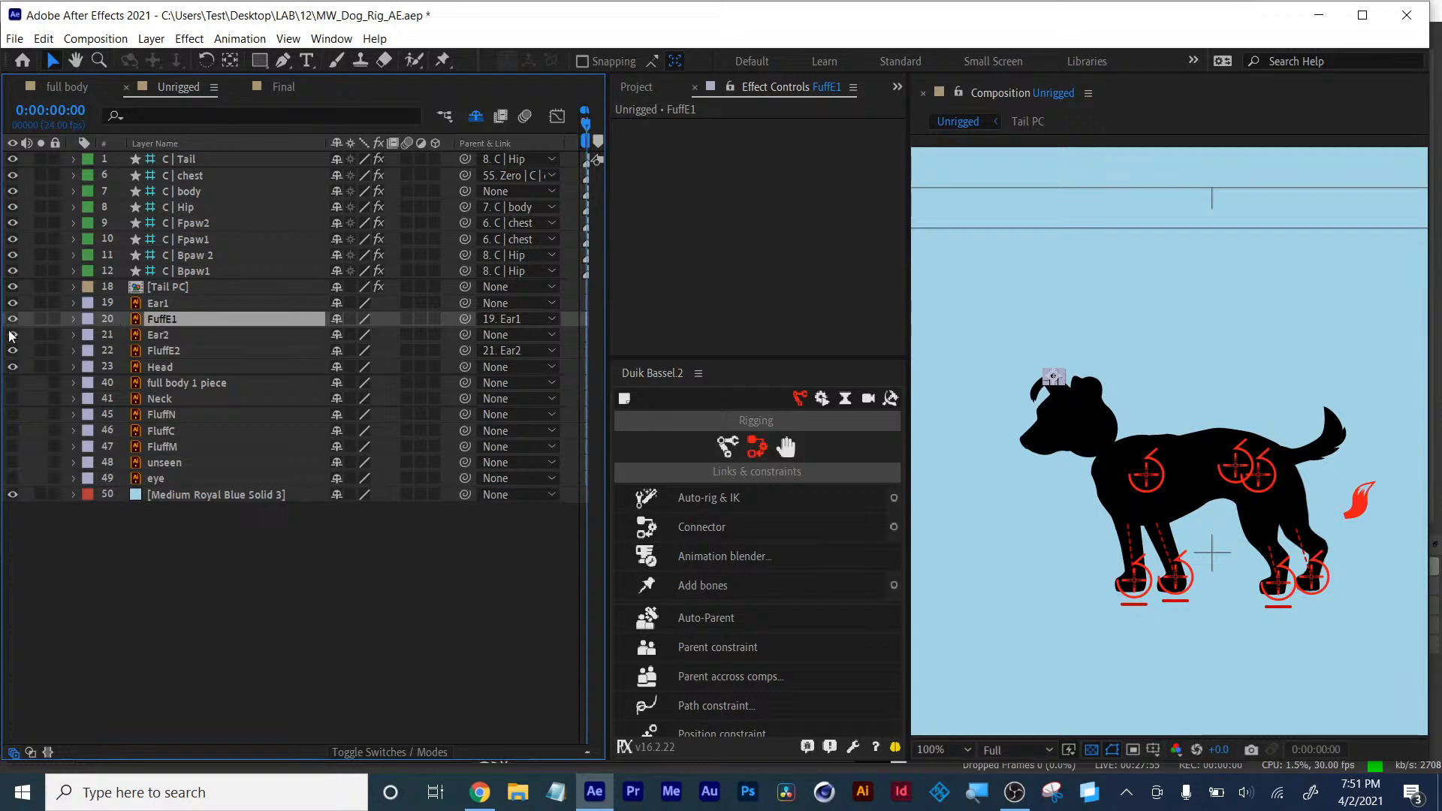
key(Delete)
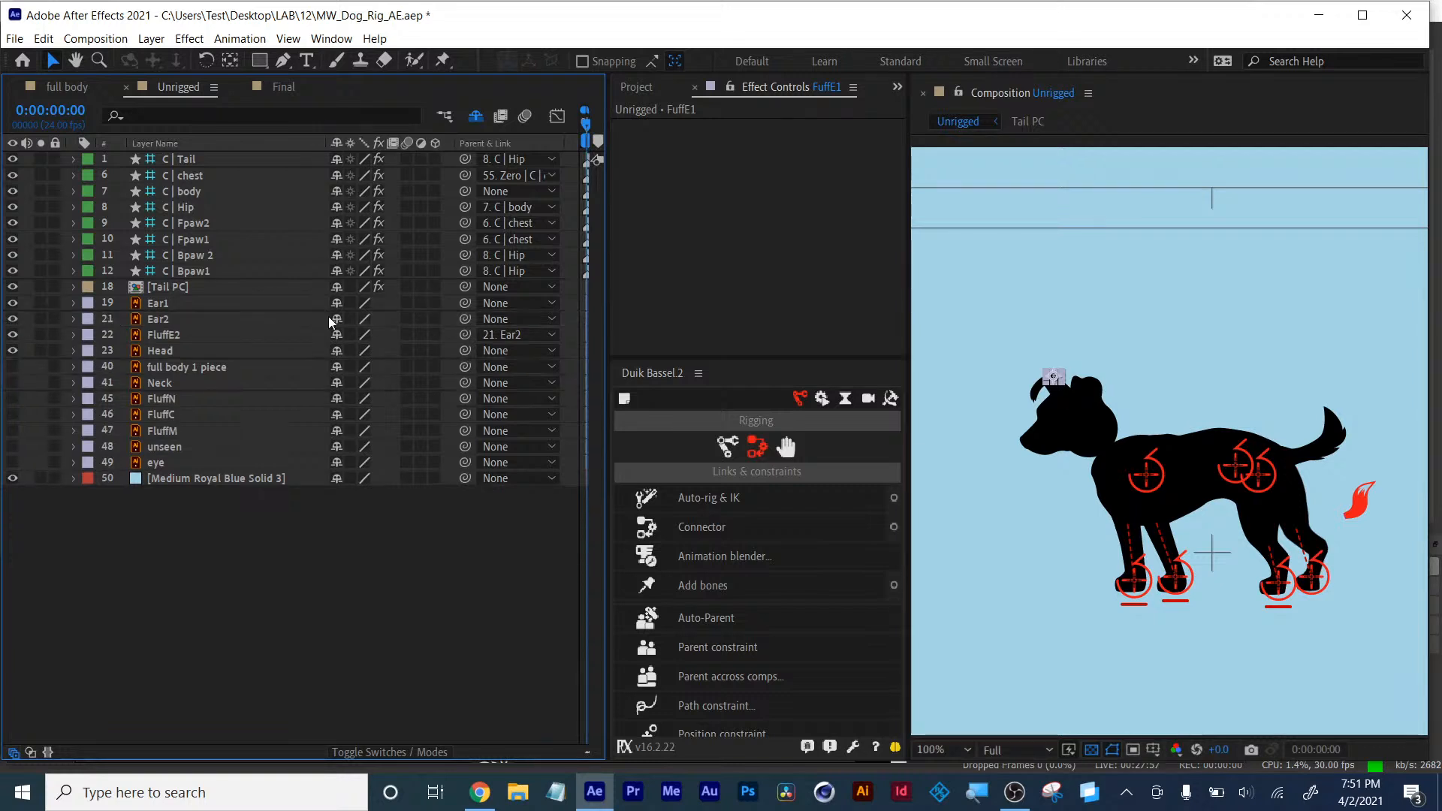
click(165, 335)
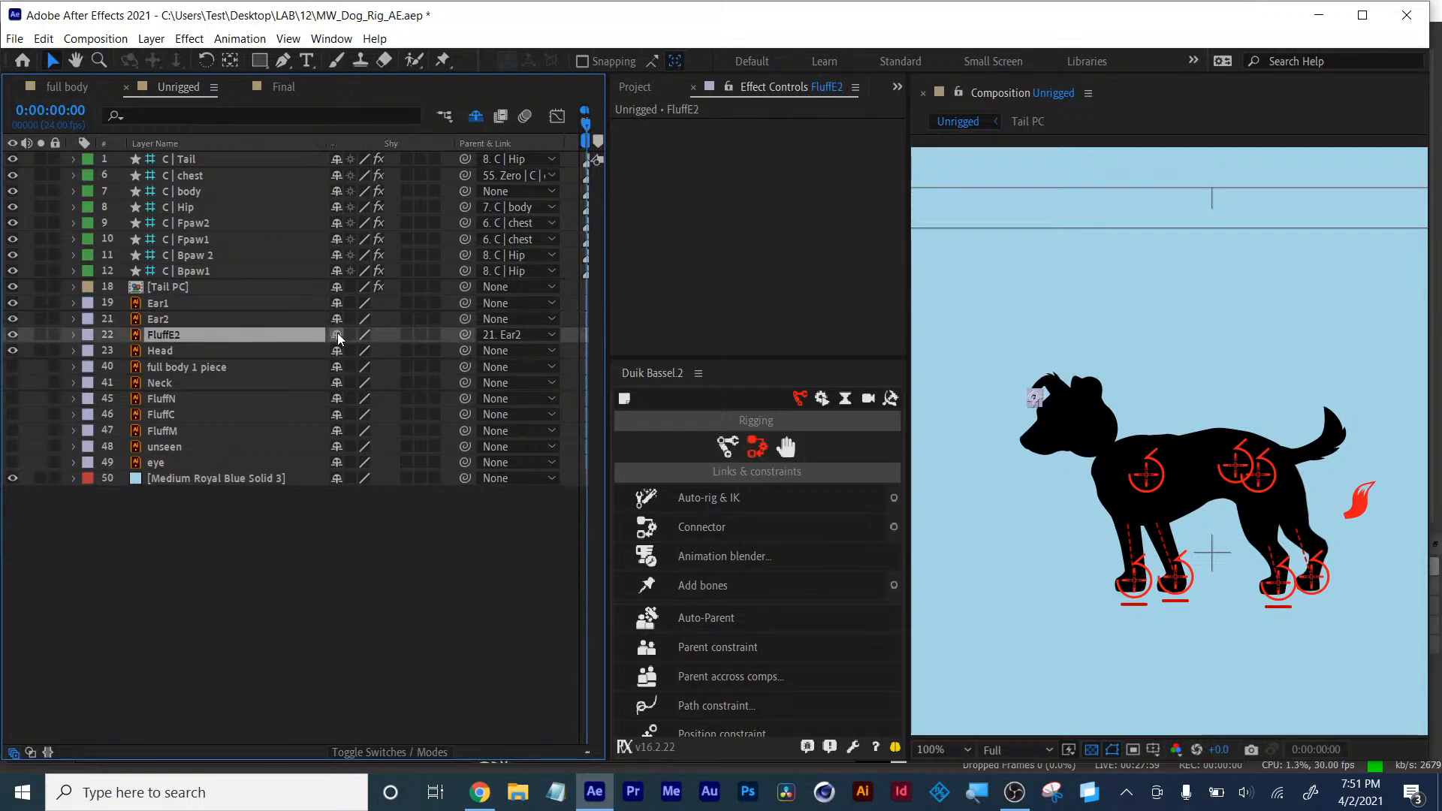
key(Delete)
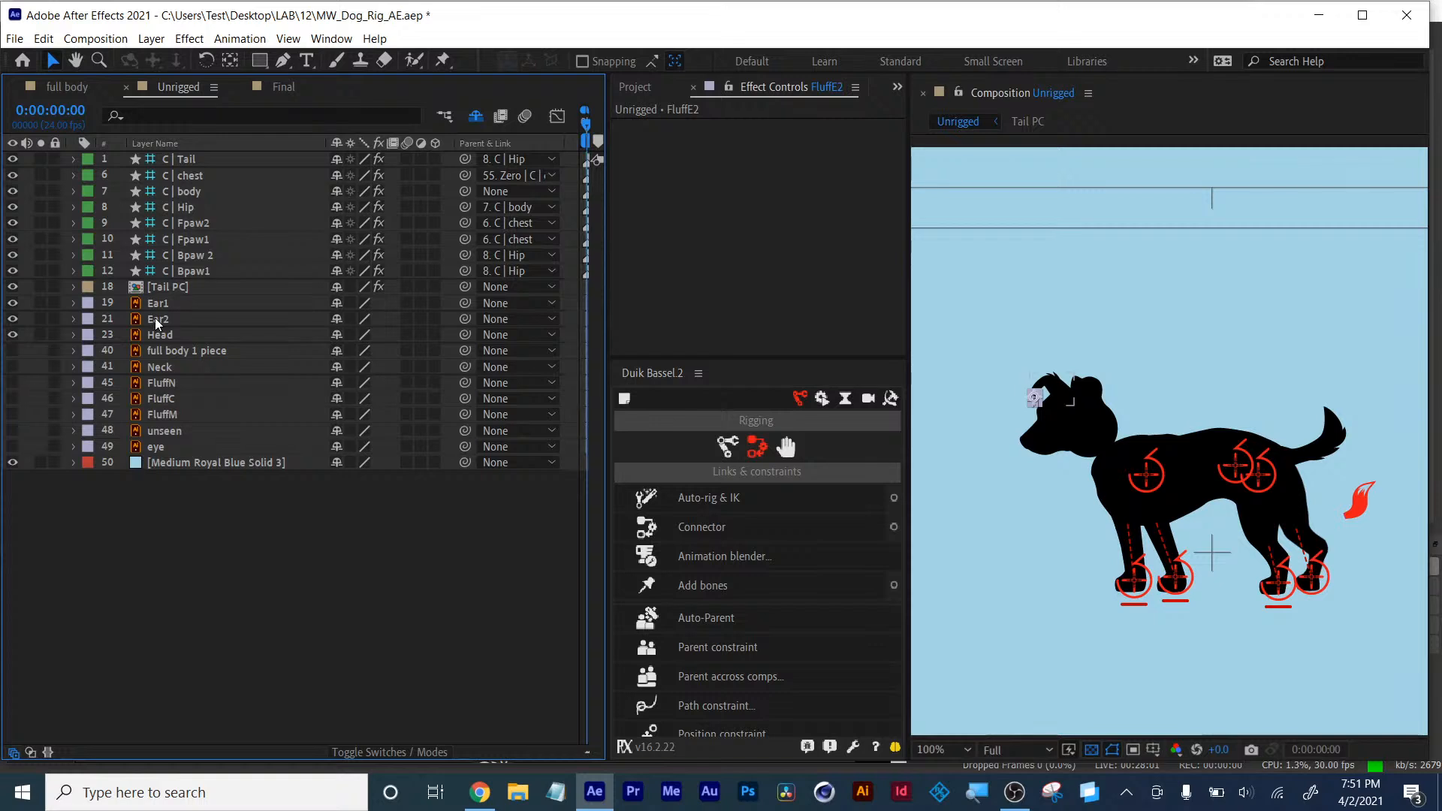
- Parent both Ear1 and Ear2 layers to the Head layer
click(158, 320)
ctrl+click(158, 303)
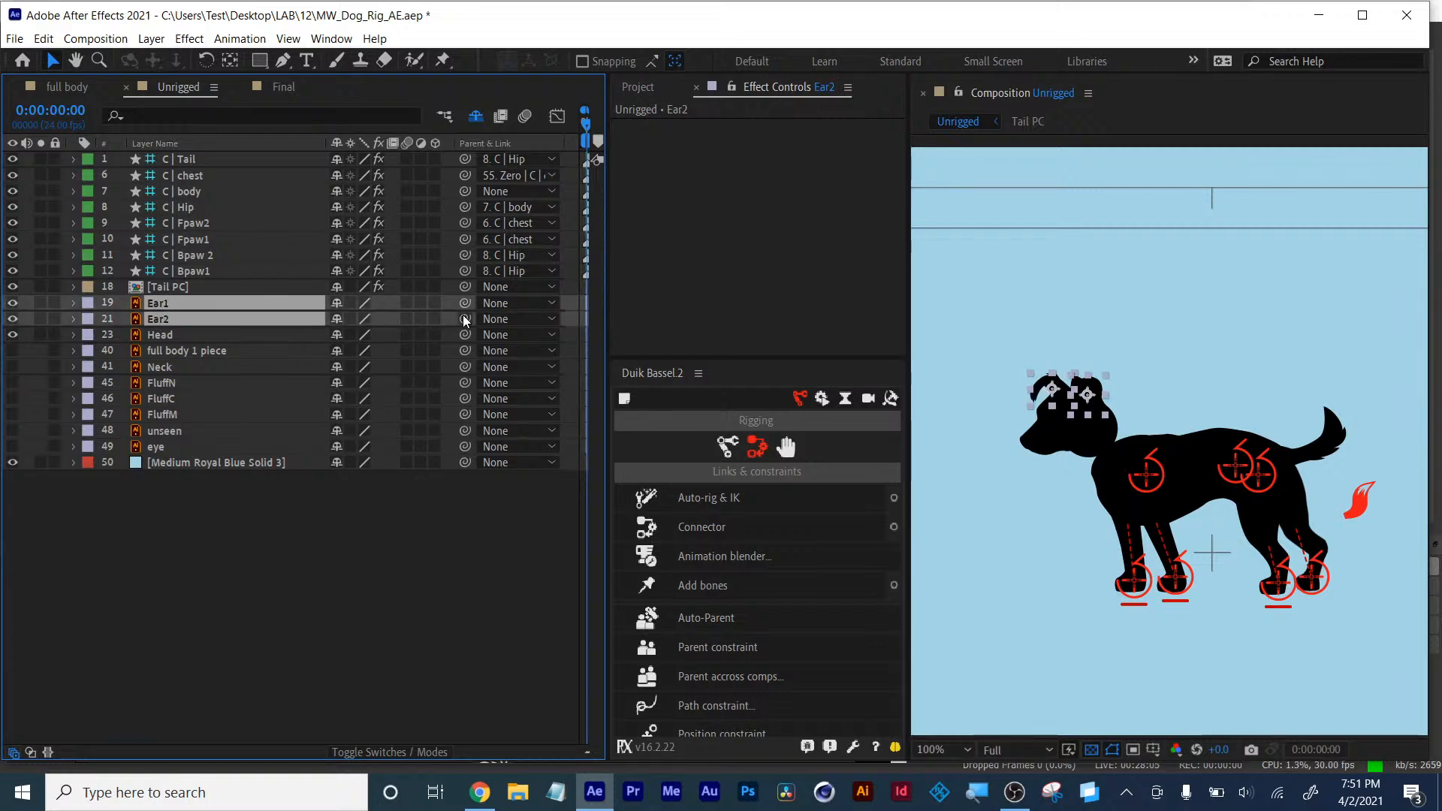
drag(464, 317, 168, 336)
- Test rotating the Head layer to about -13°, then undo the rotation
click(164, 336)
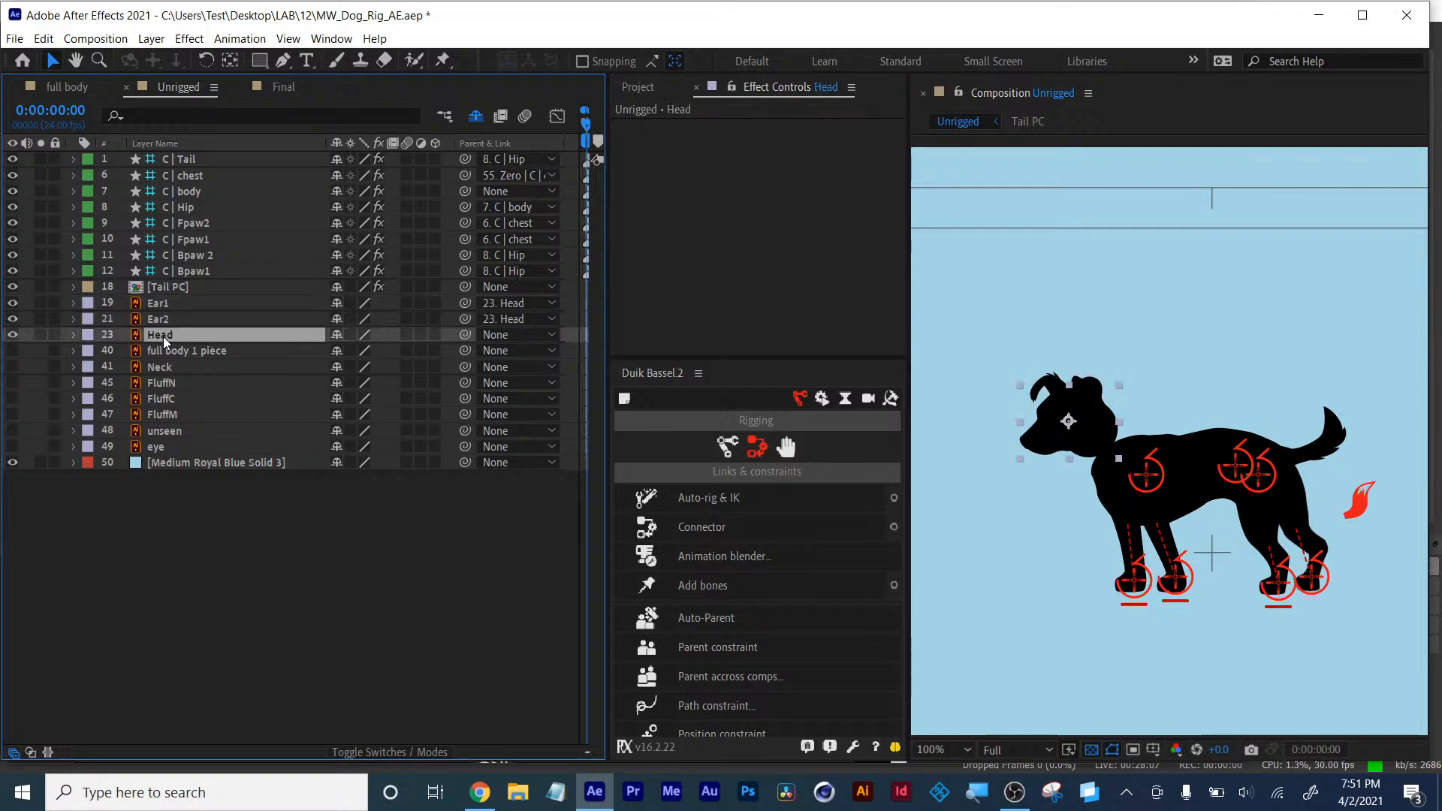
key(r)
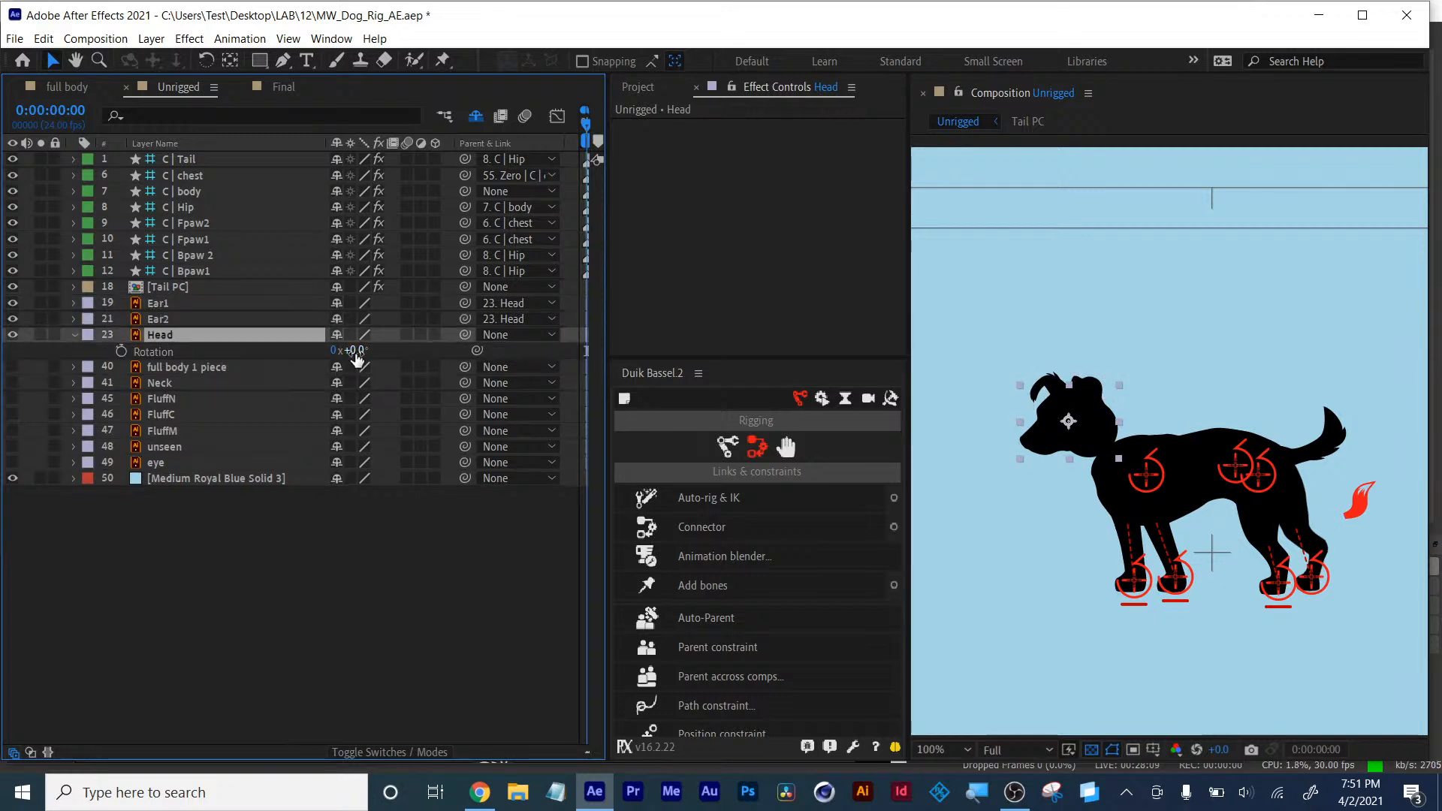
drag(353, 350, 324, 350)
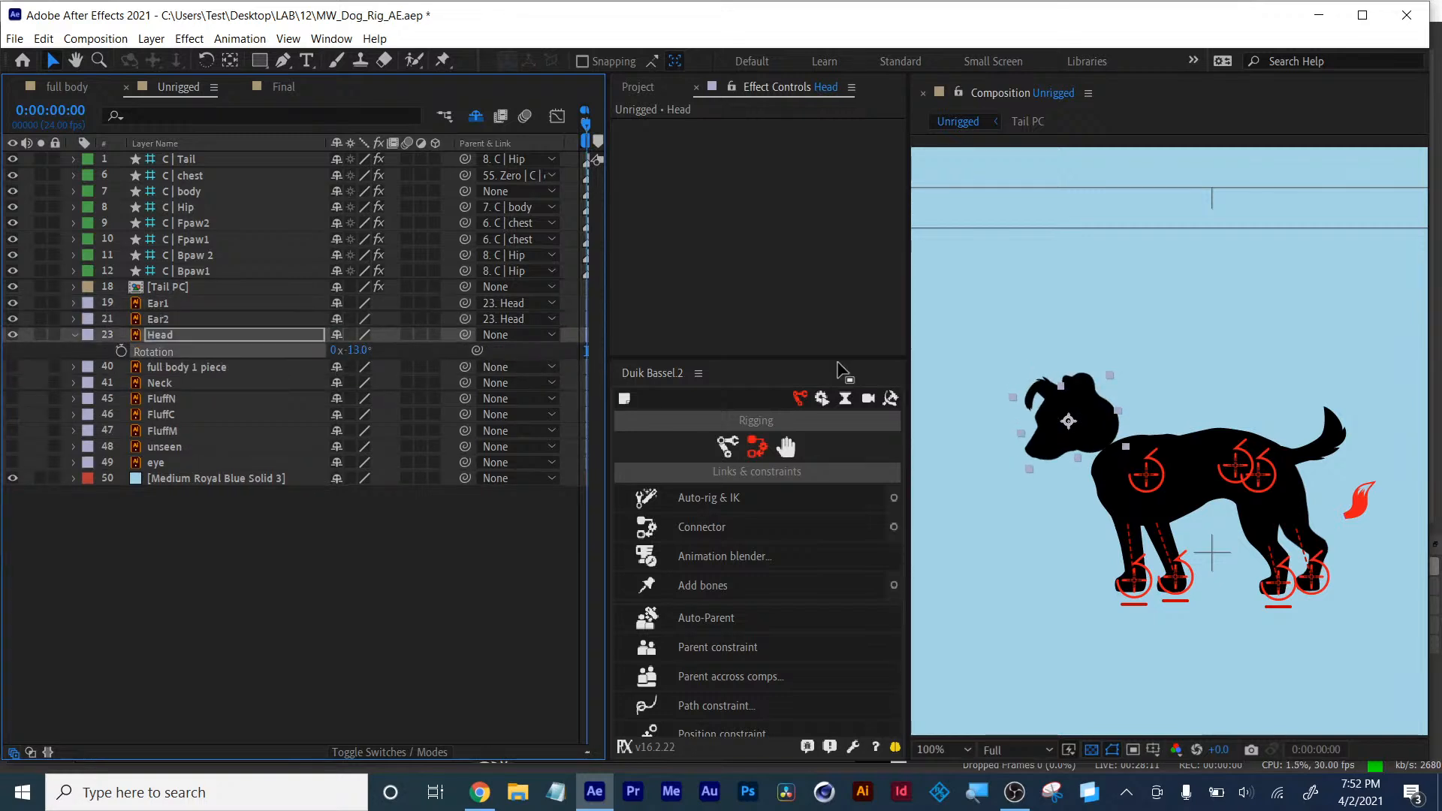
key(ctrl+z)
- Move the Head layer's anchor point down to the base of the neck with the Pan Behind tool
scroll(1088, 421, up, 4)
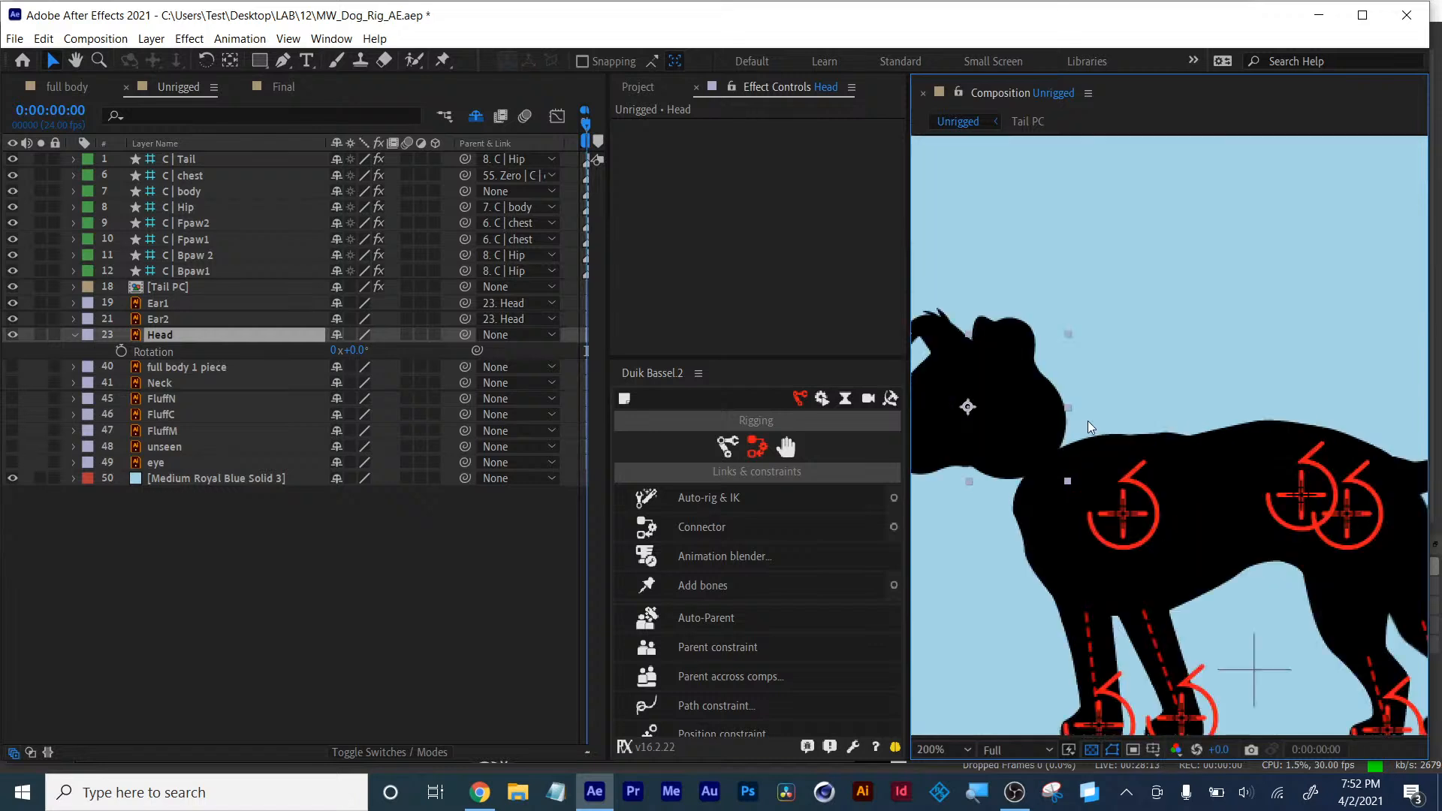
drag(1061, 449, 1404, 305)
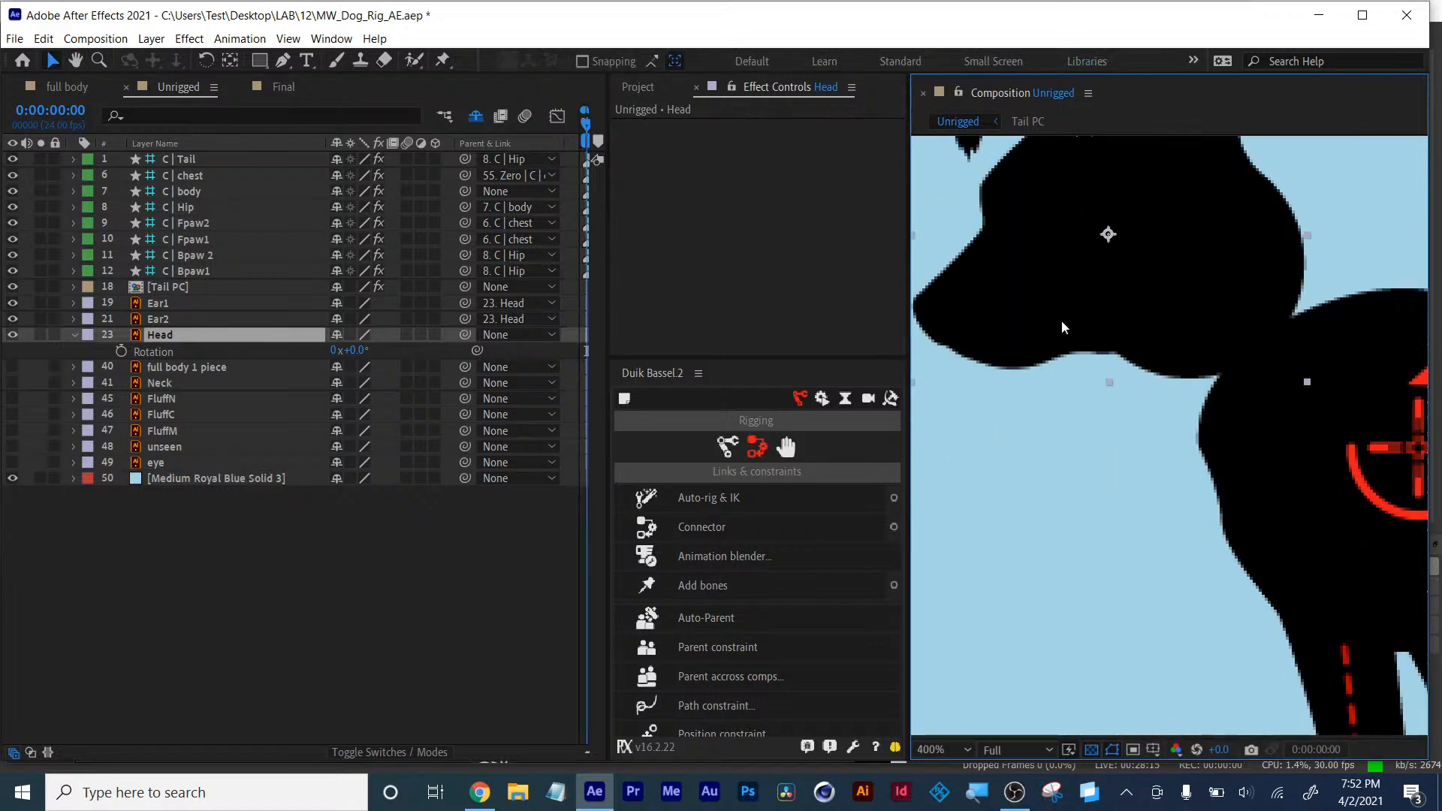
scroll(1082, 308, down, 1)
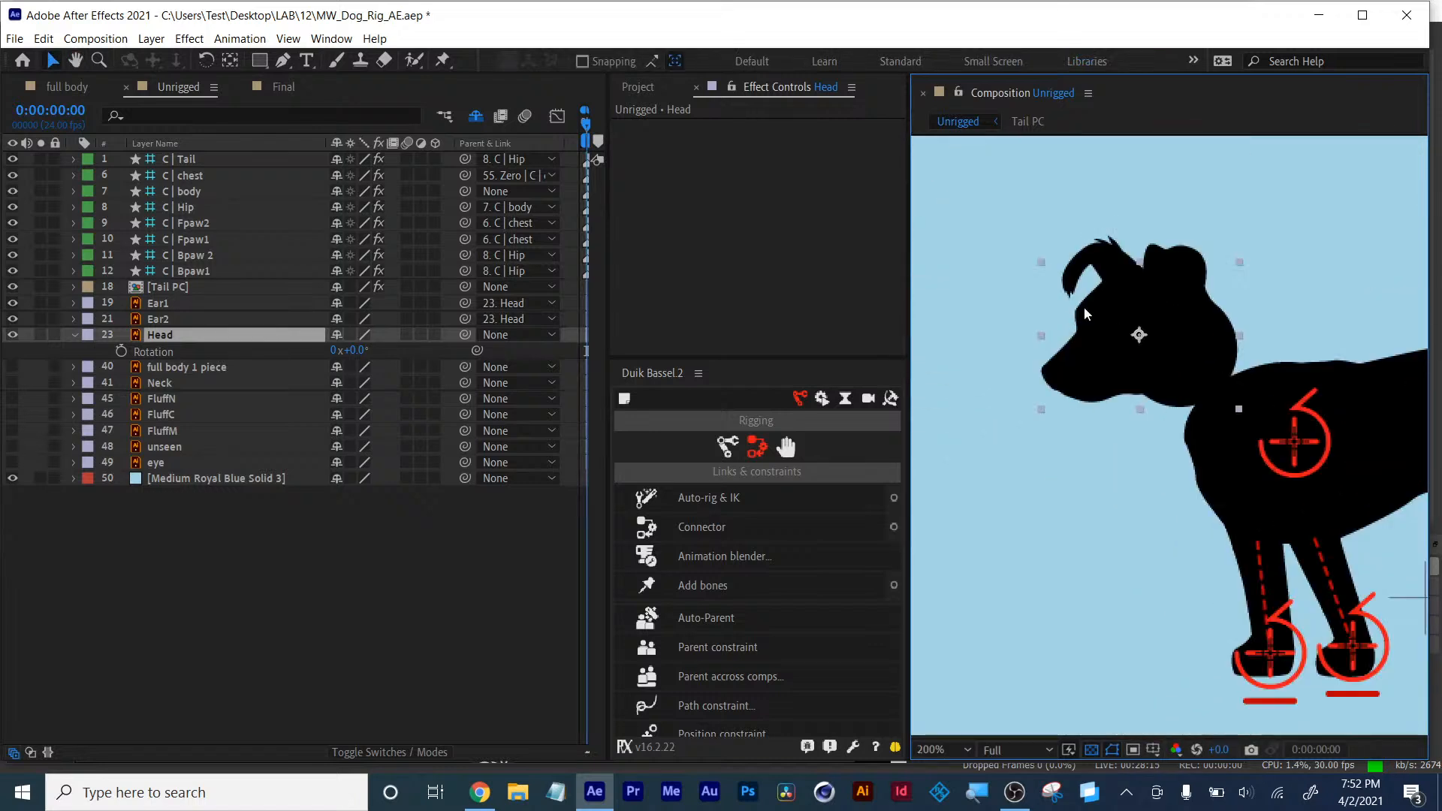
click(230, 60)
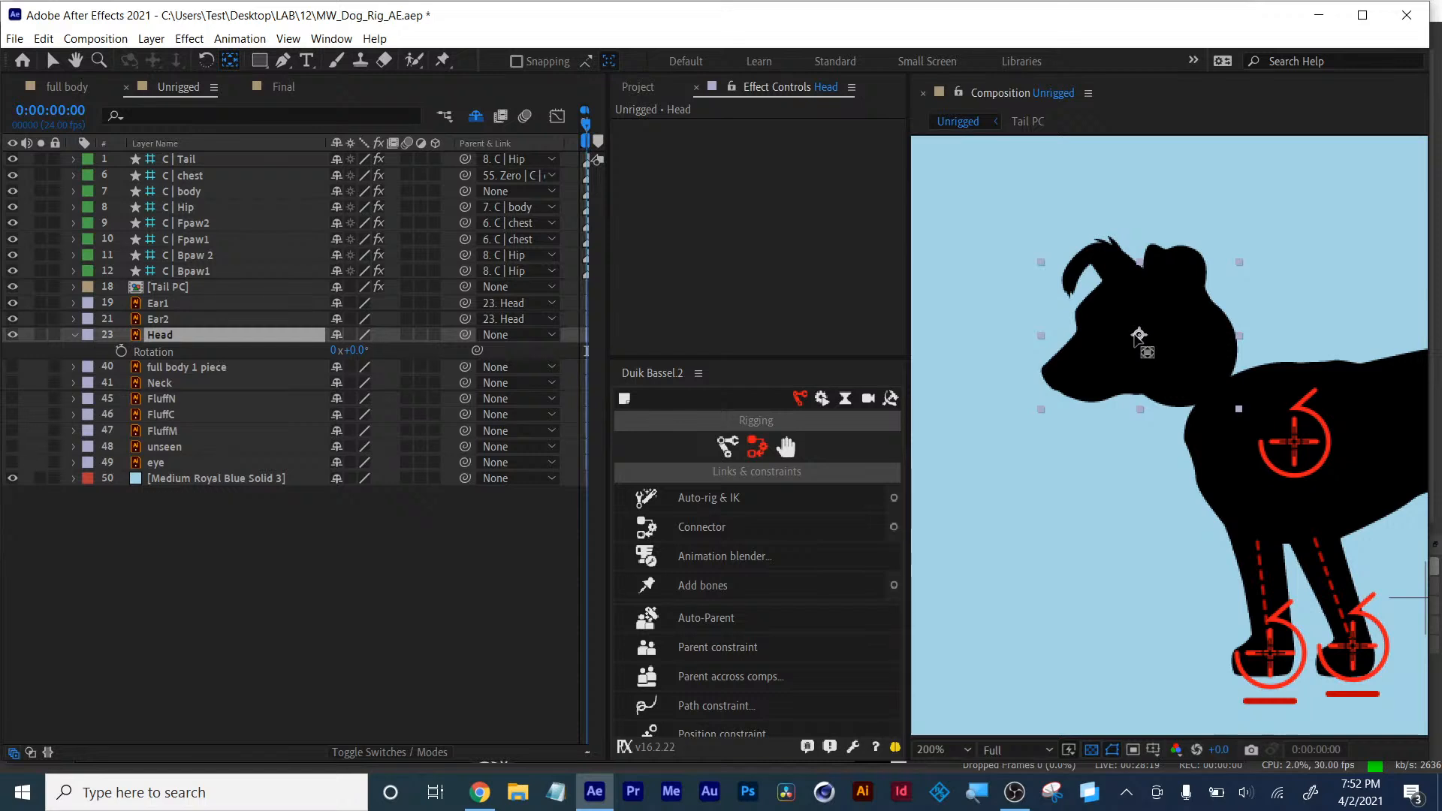
drag(1137, 337, 1209, 375)
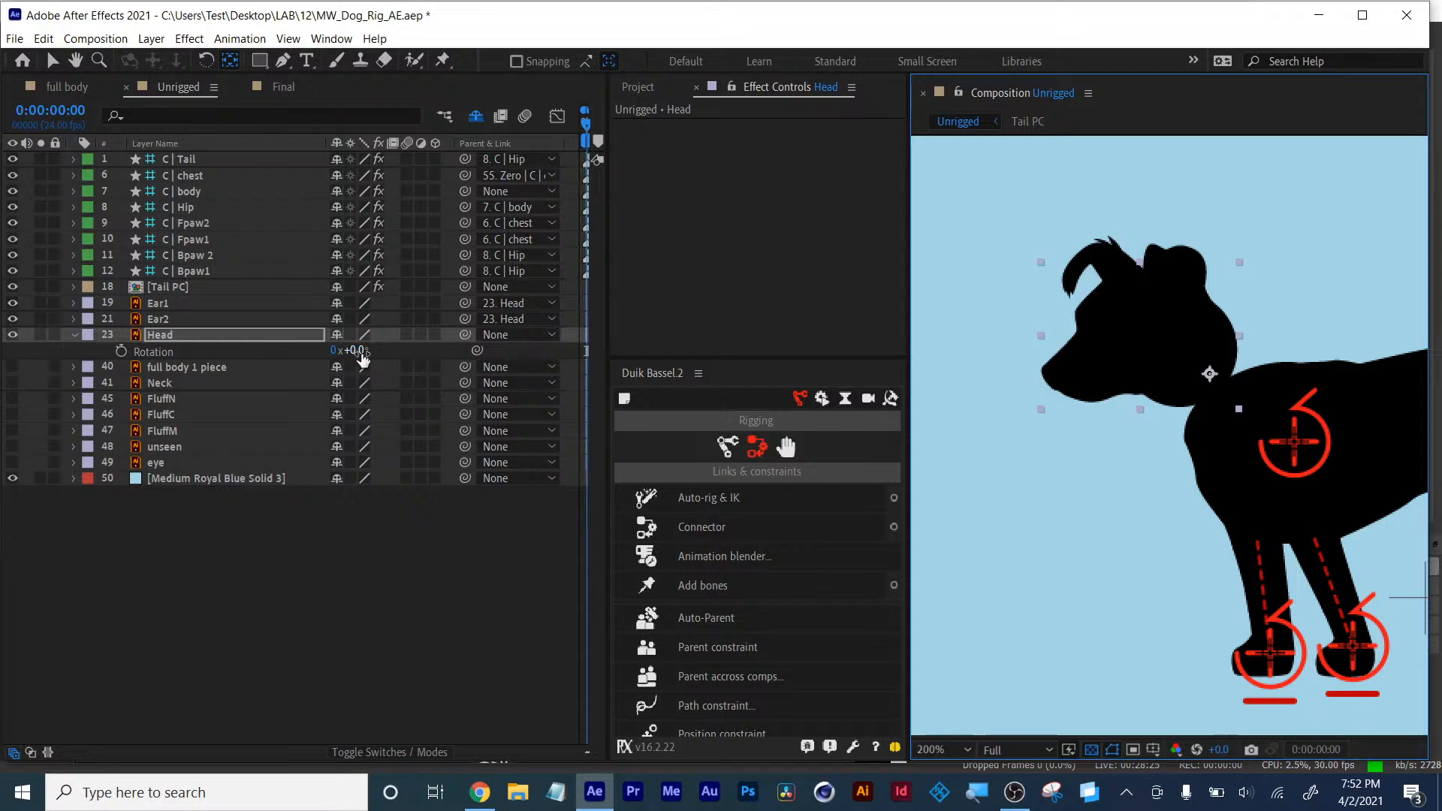
drag(362, 360, 367, 358)
key(ctrl+z)
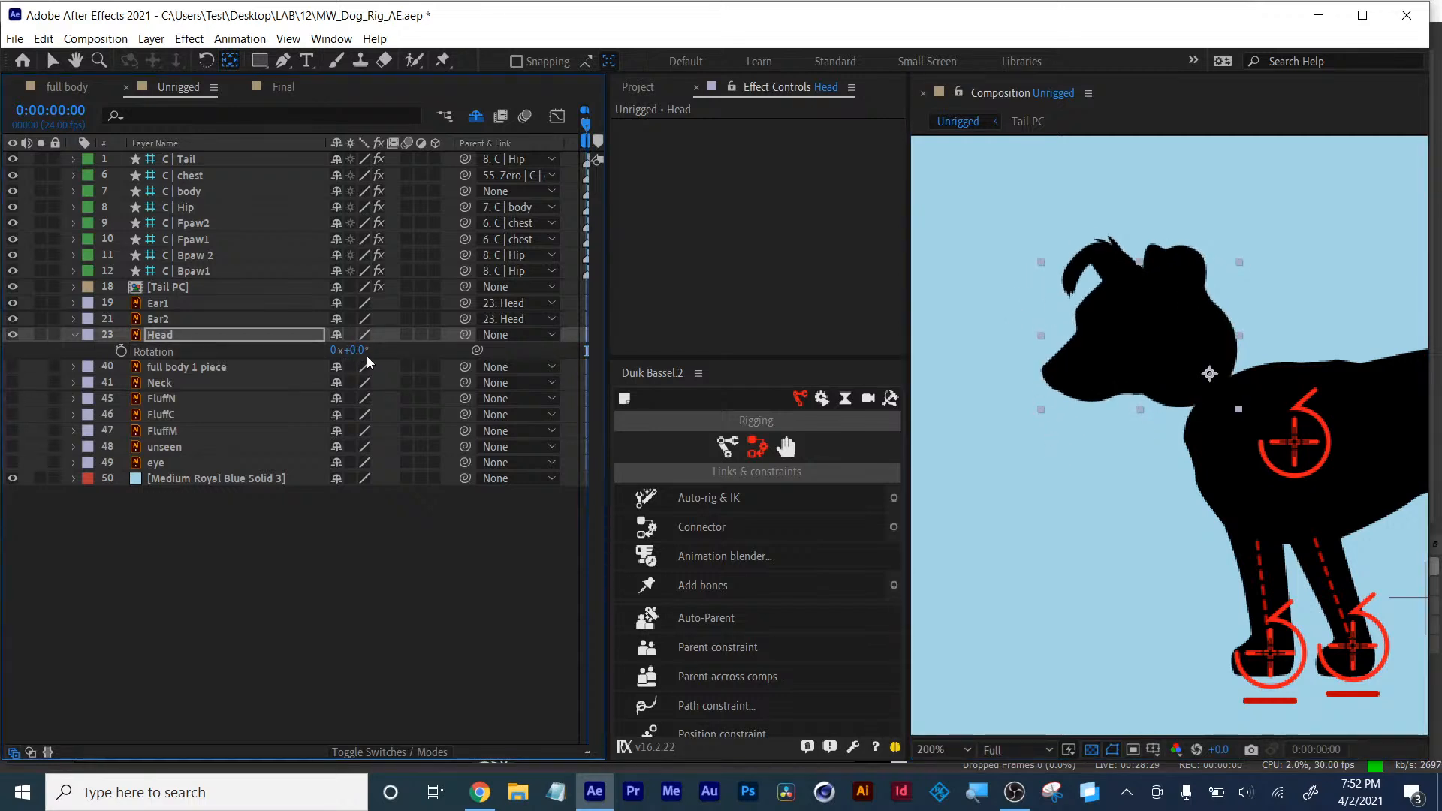
- Reveal the ears' rotation and rotate the Head layer to -14° to check the ears follow
click(157, 318)
ctrl+click(158, 304)
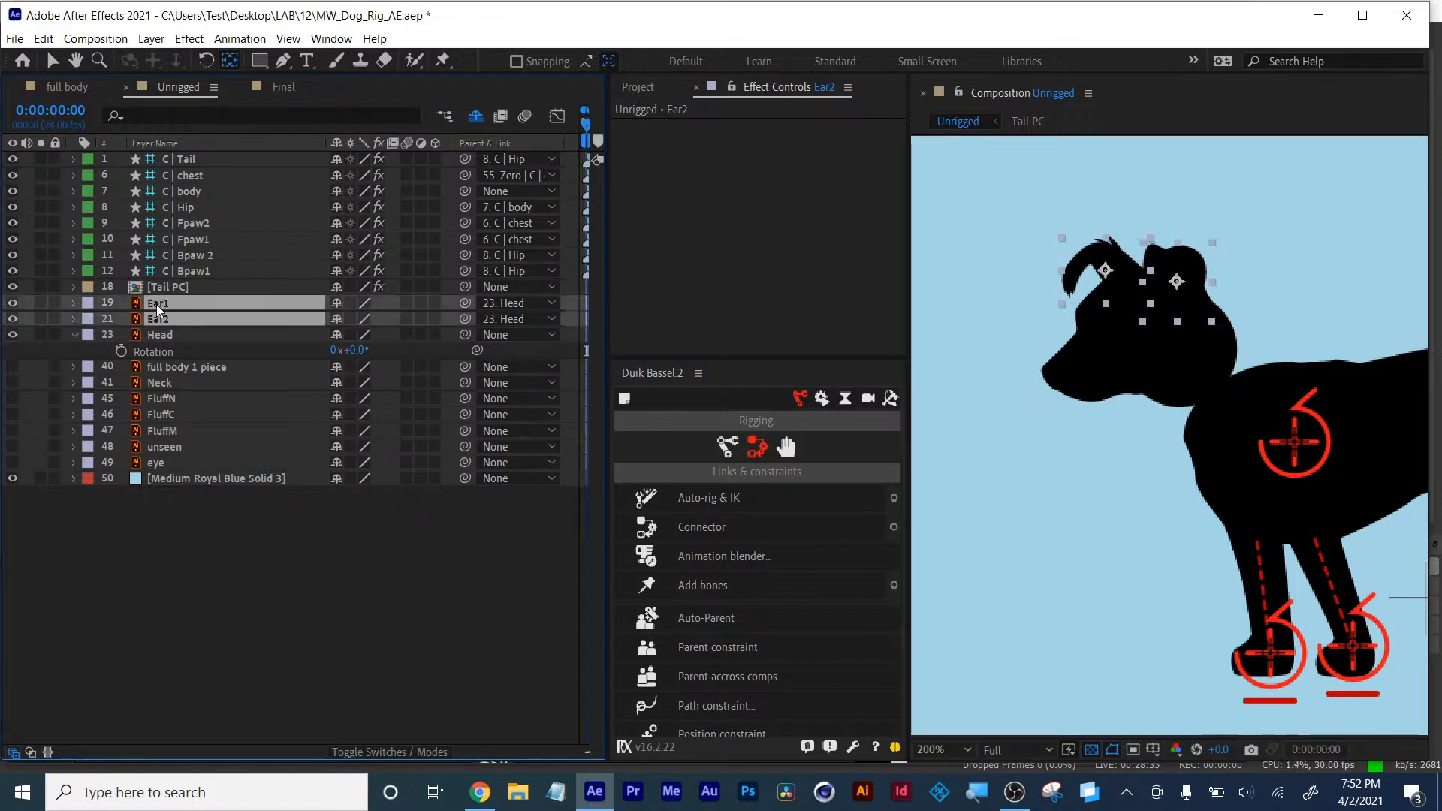
key(r)
click(198, 622)
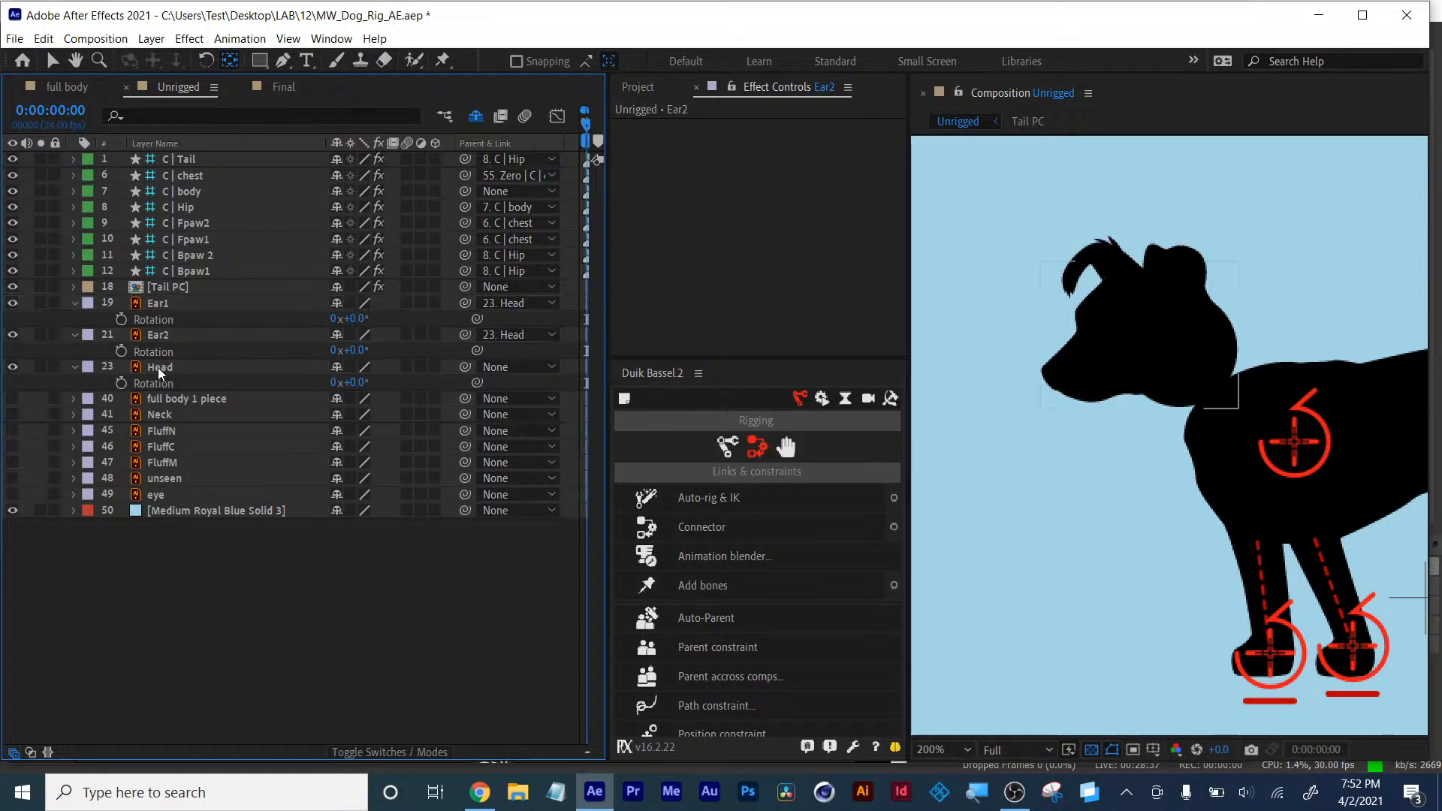
drag(357, 384, 346, 382)
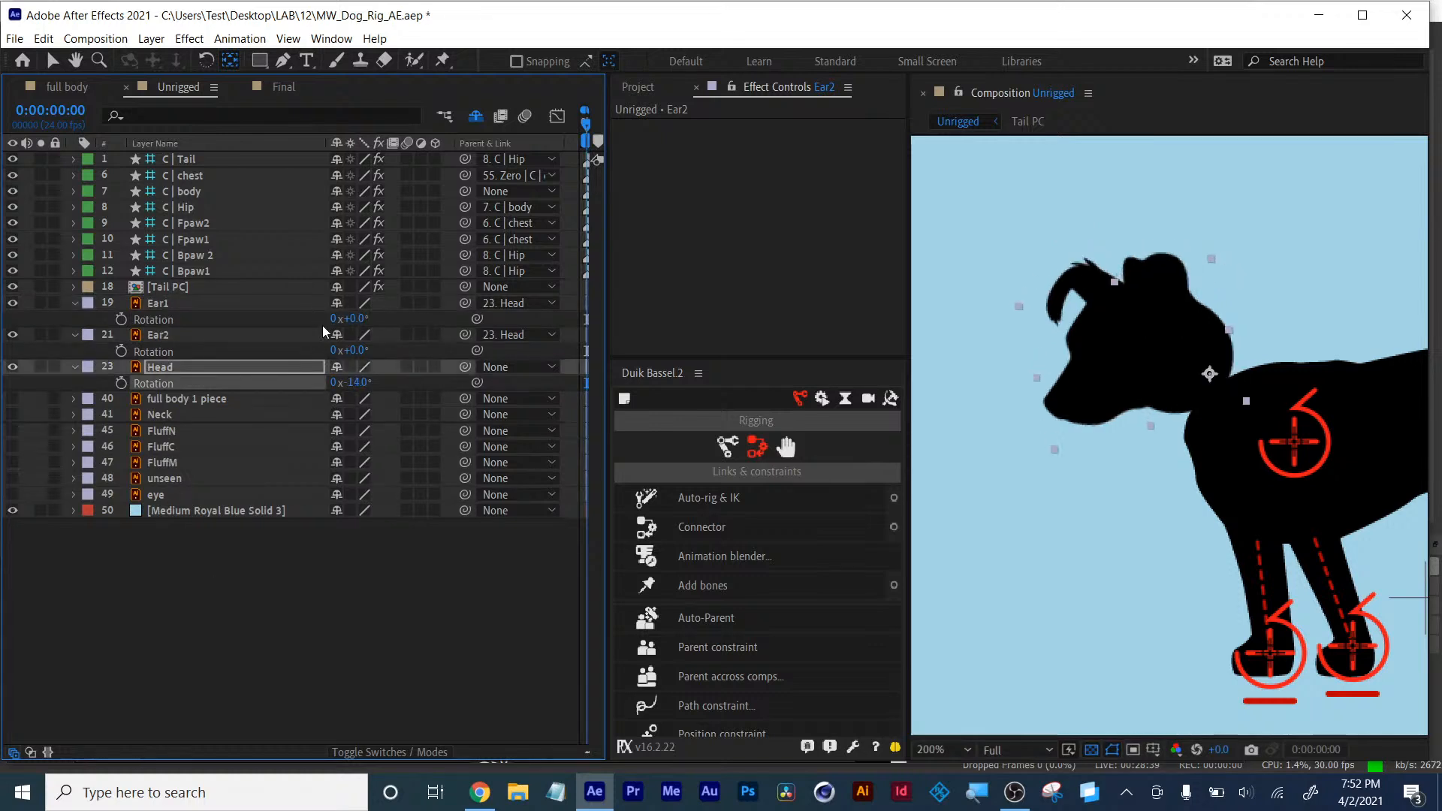
- Rotate the Ear2 layer to -6° and reveal the shy layers in the timeline
drag(351, 320, 350, 360)
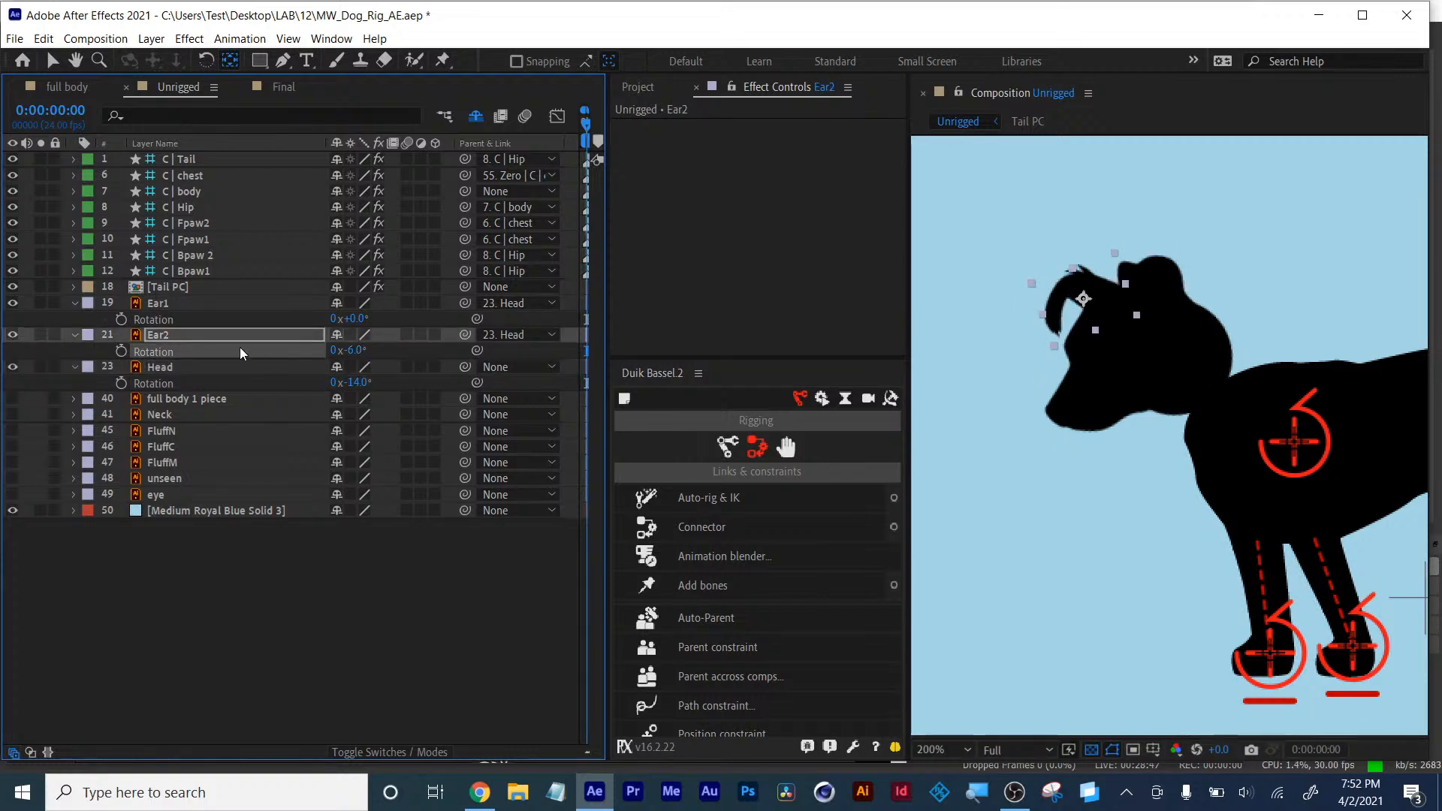
click(475, 116)
scroll(181, 428, down, 1)
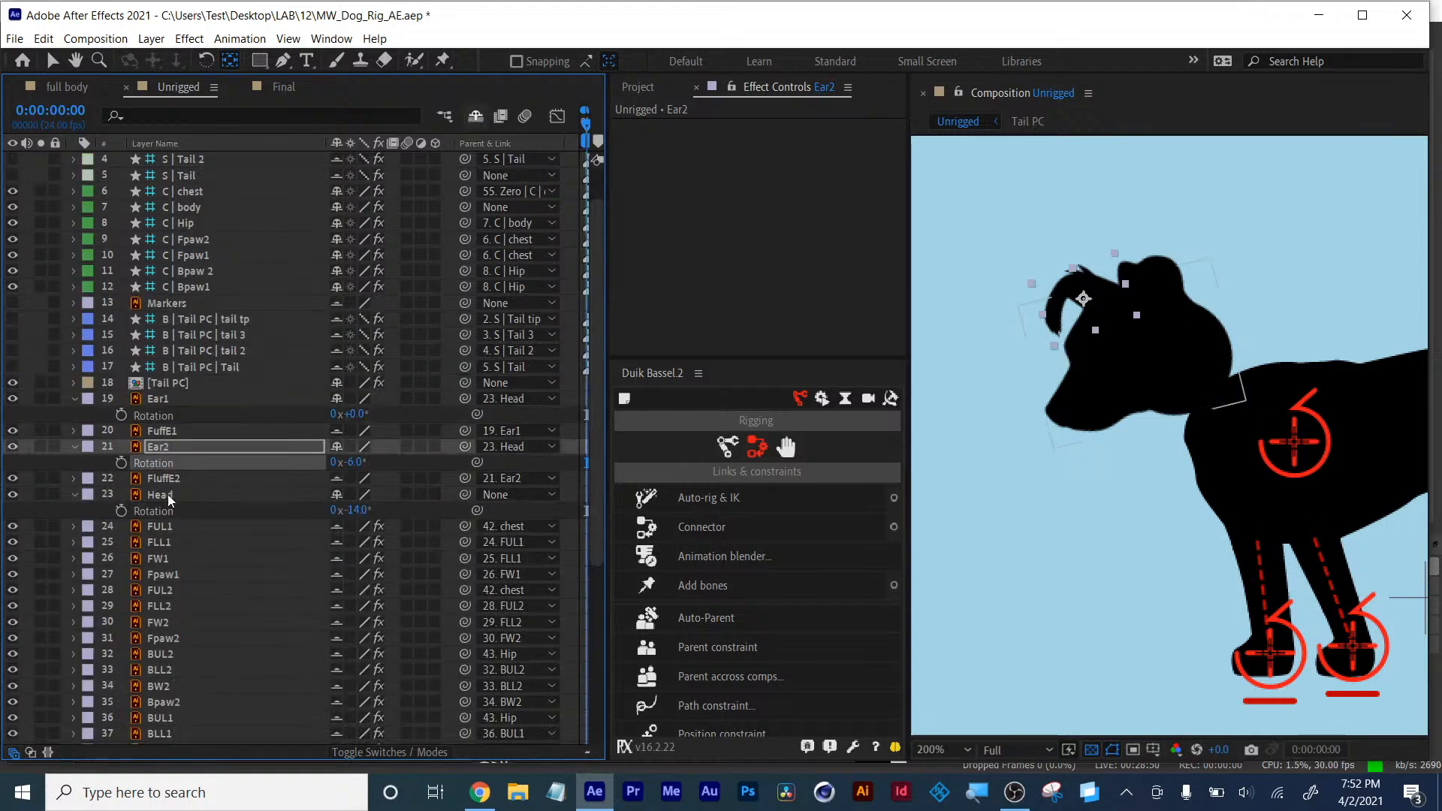
- Parent the FuffE1 layer to Ear2, check the ear fluff layers, and hide the shy layers again
click(164, 433)
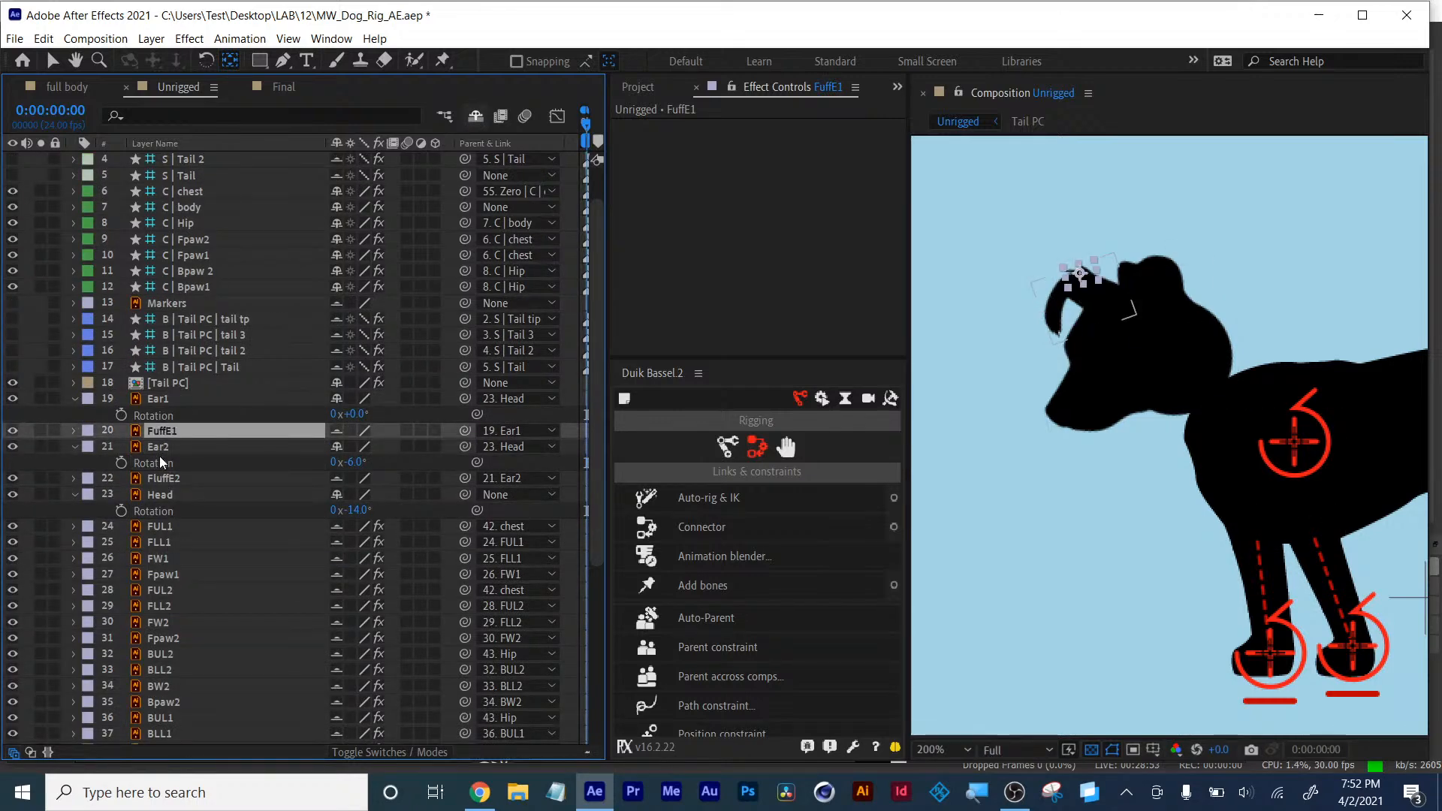
click(160, 449)
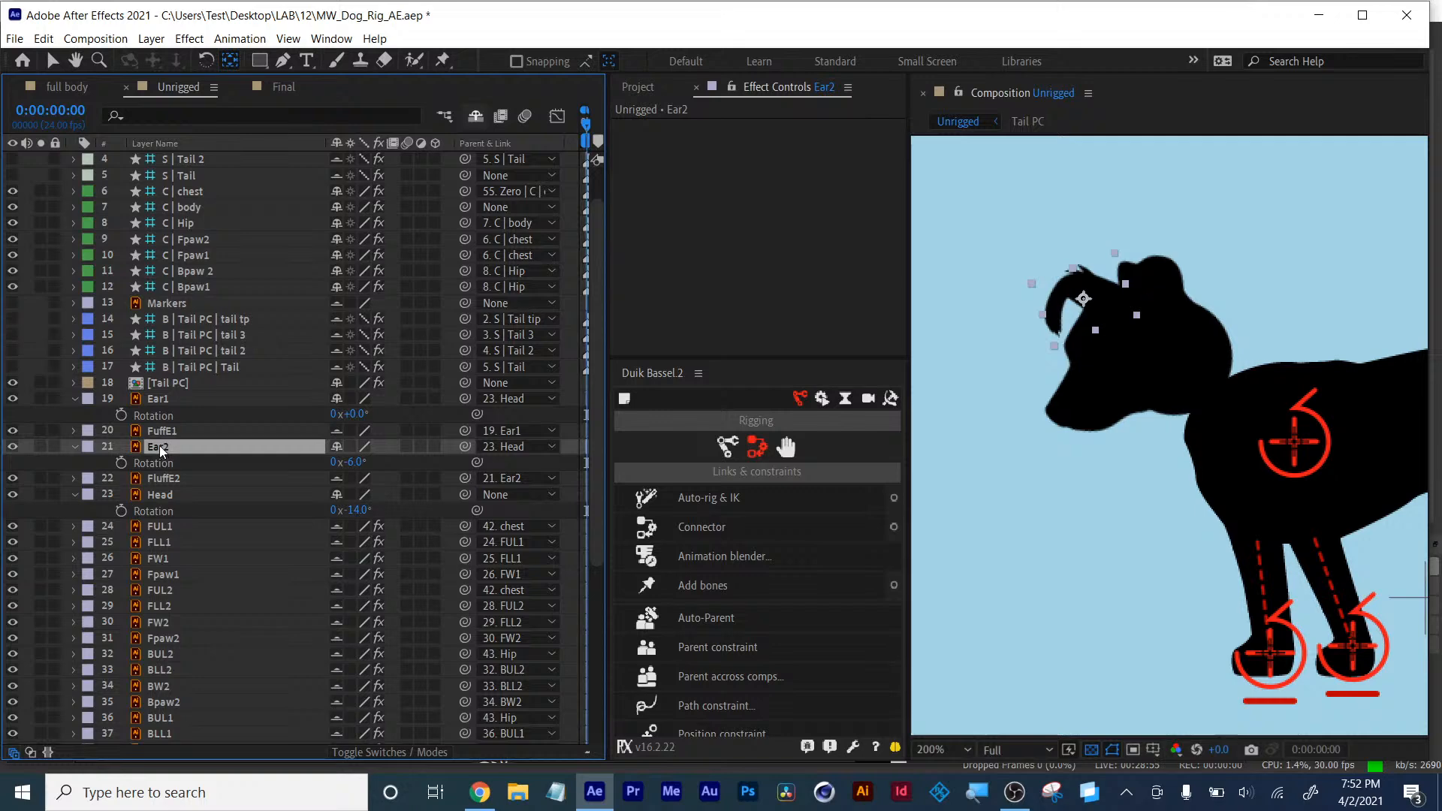
click(159, 431)
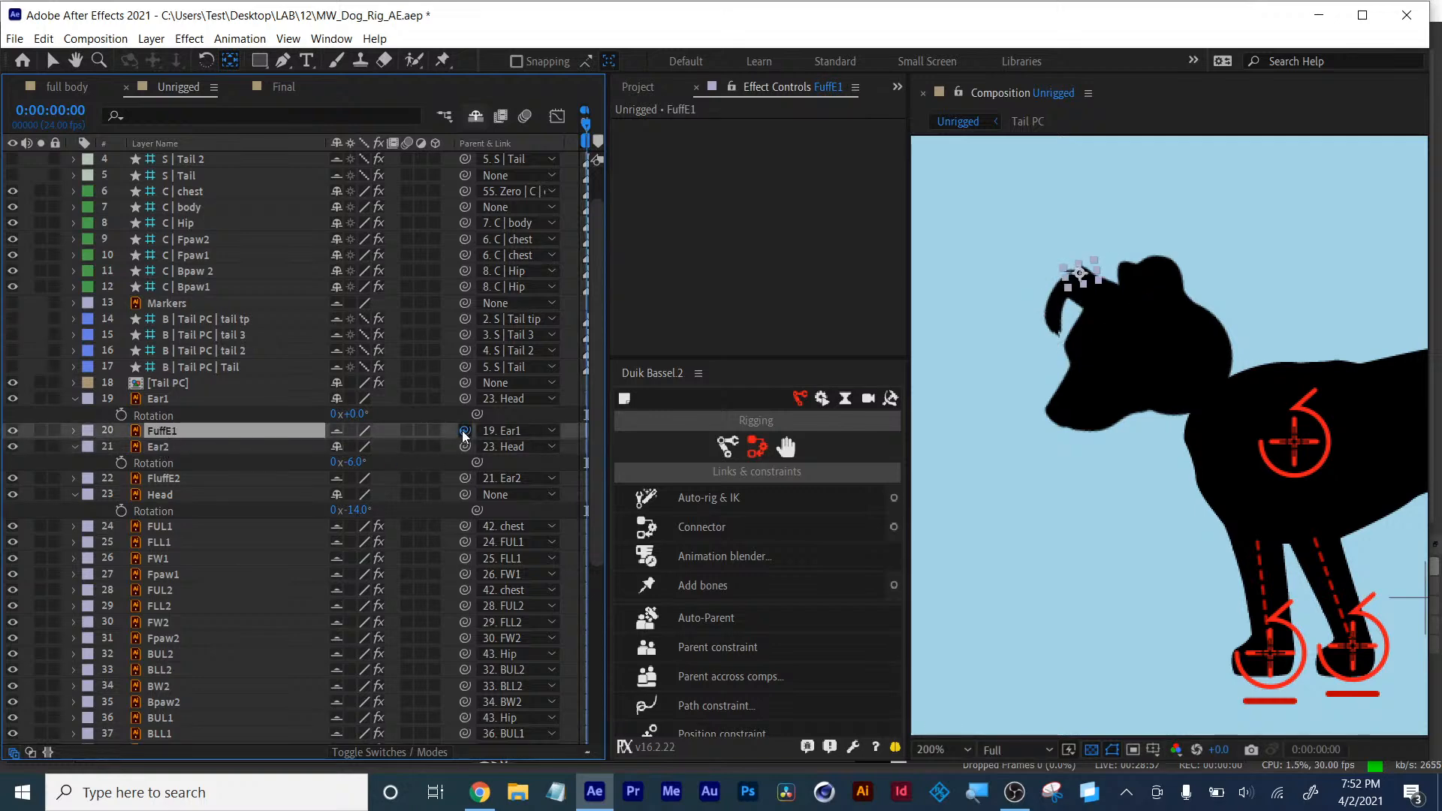
drag(464, 431, 176, 450)
click(159, 400)
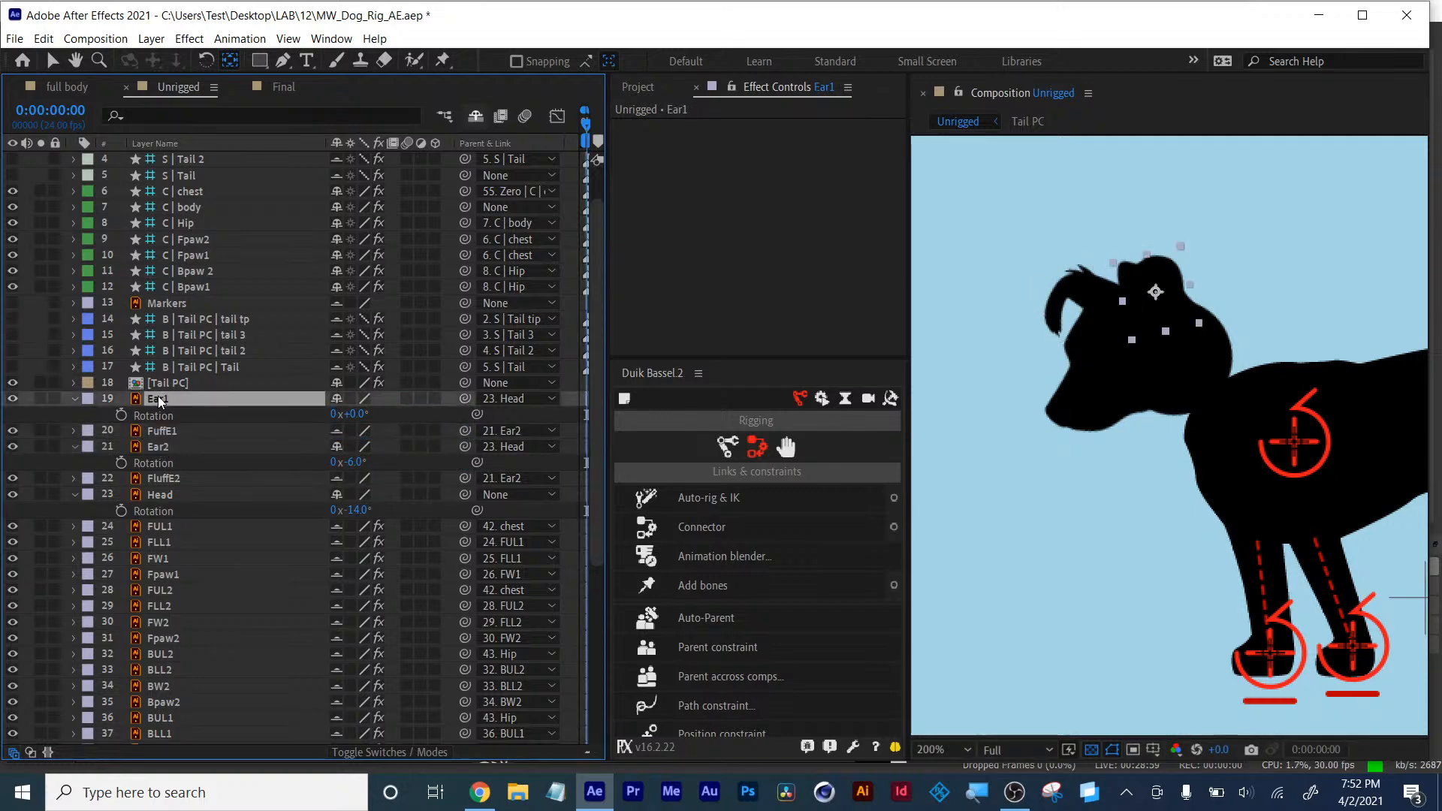
click(163, 434)
click(165, 448)
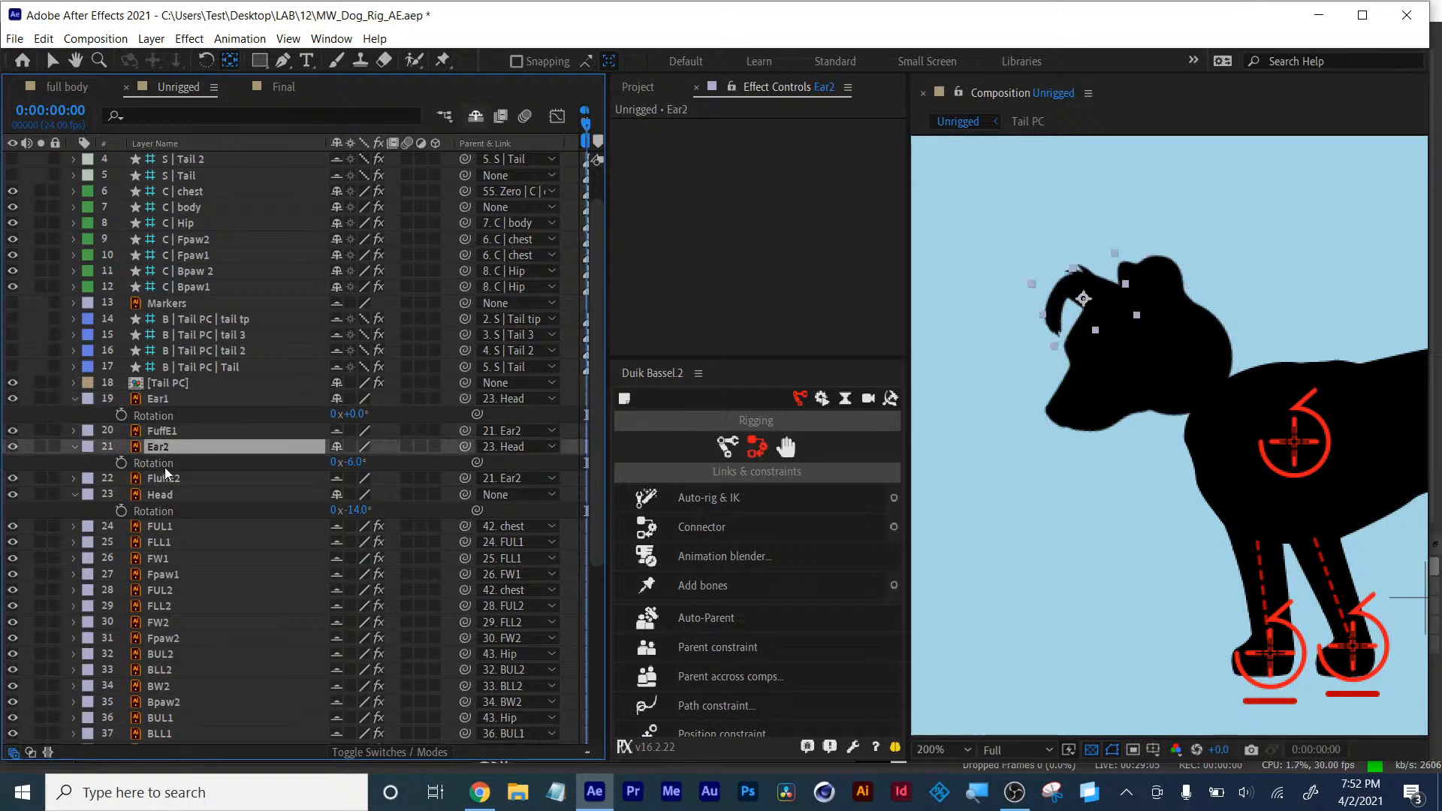
click(168, 479)
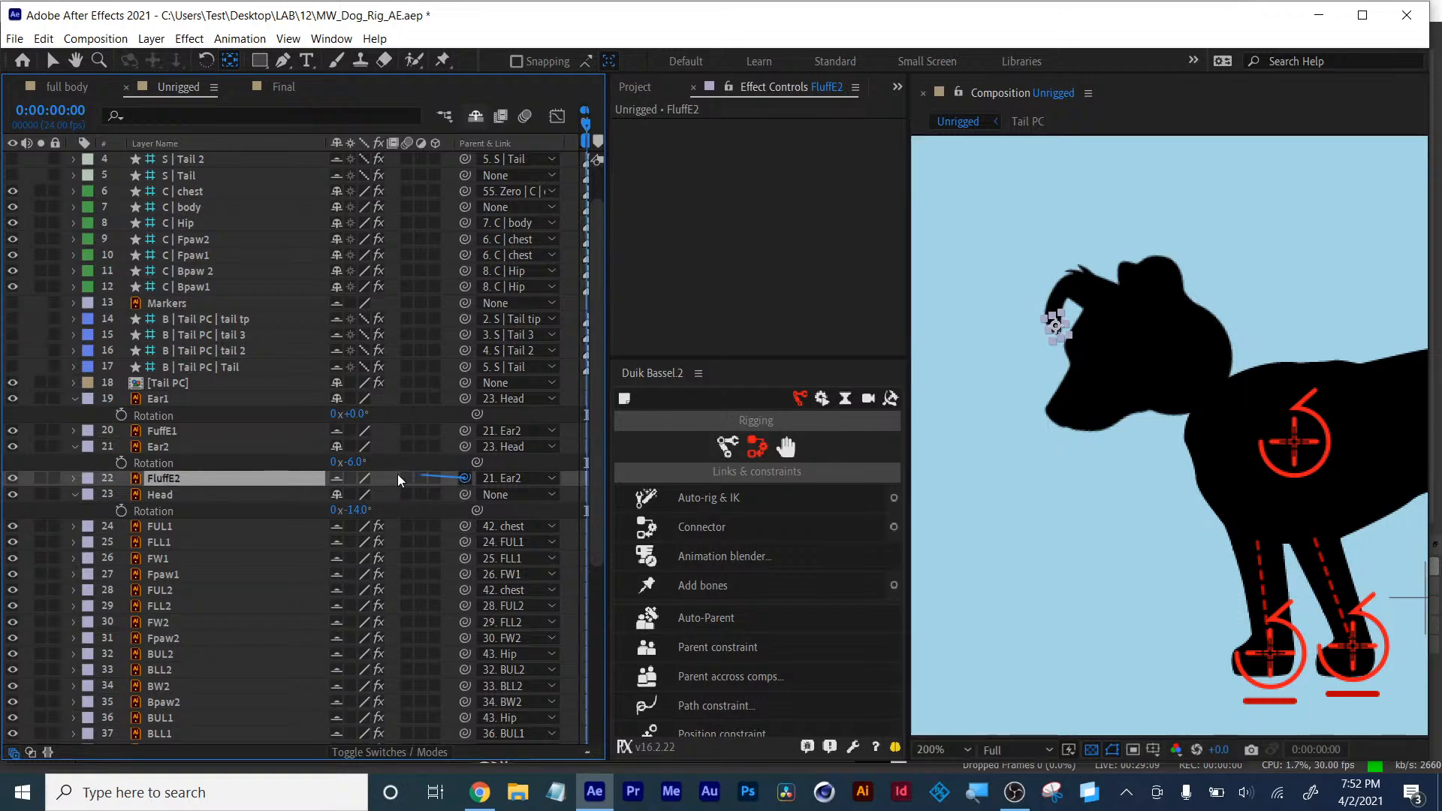
drag(398, 478, 175, 436)
click(475, 117)
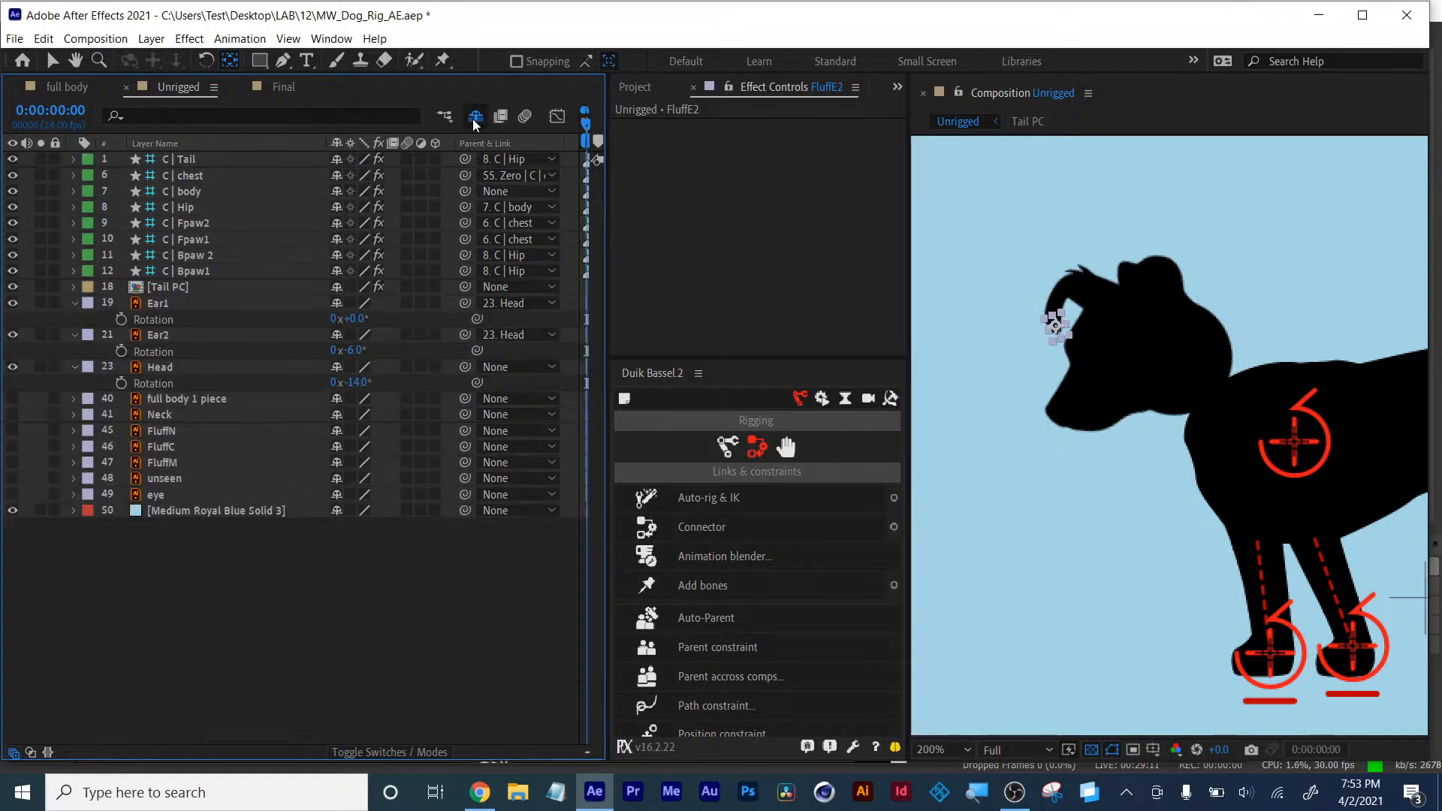
- Move Ear2's anchor point to the base of the ear, testing and undoing its rotation
click(156, 336)
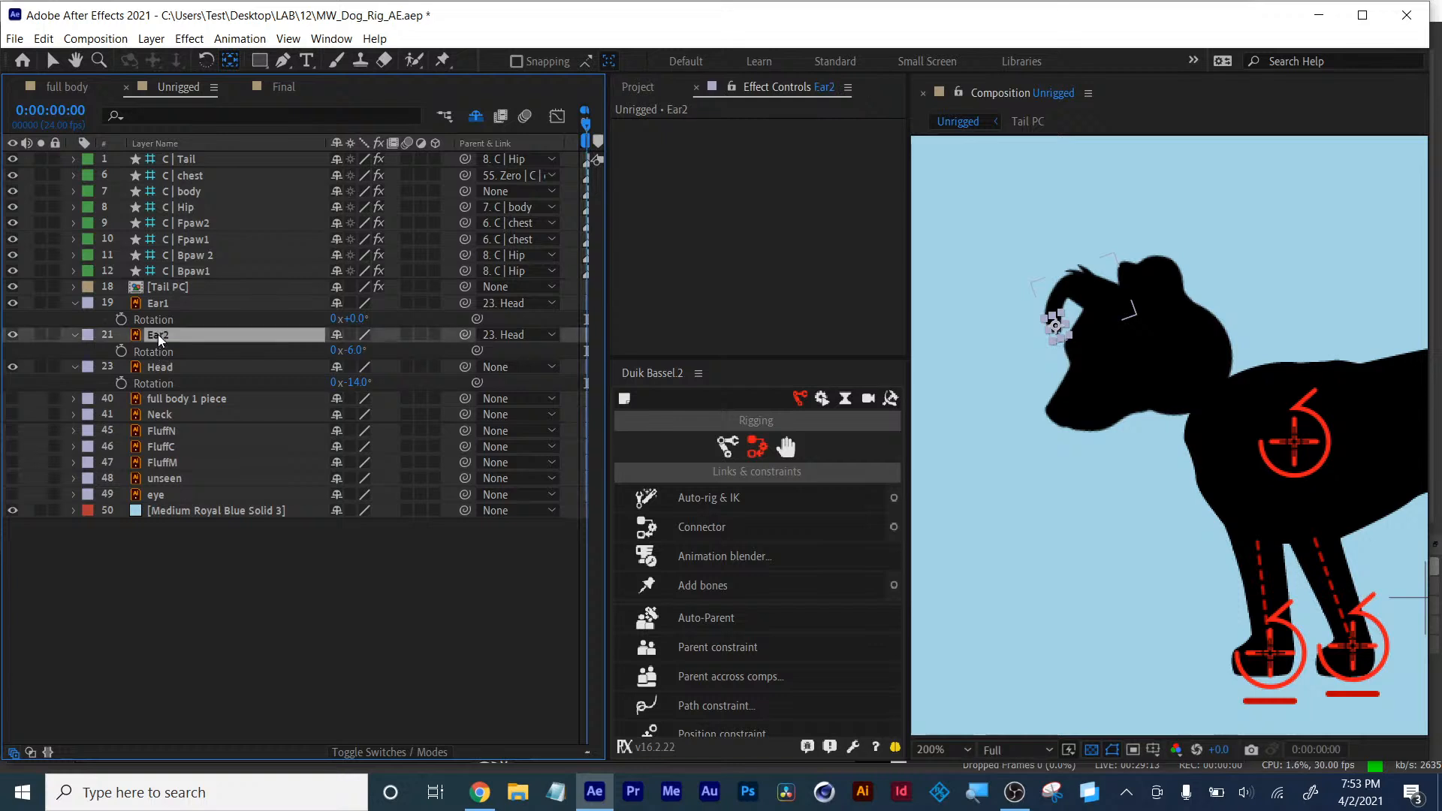
drag(355, 360, 344, 358)
key(ctrl+z)
click(1076, 327)
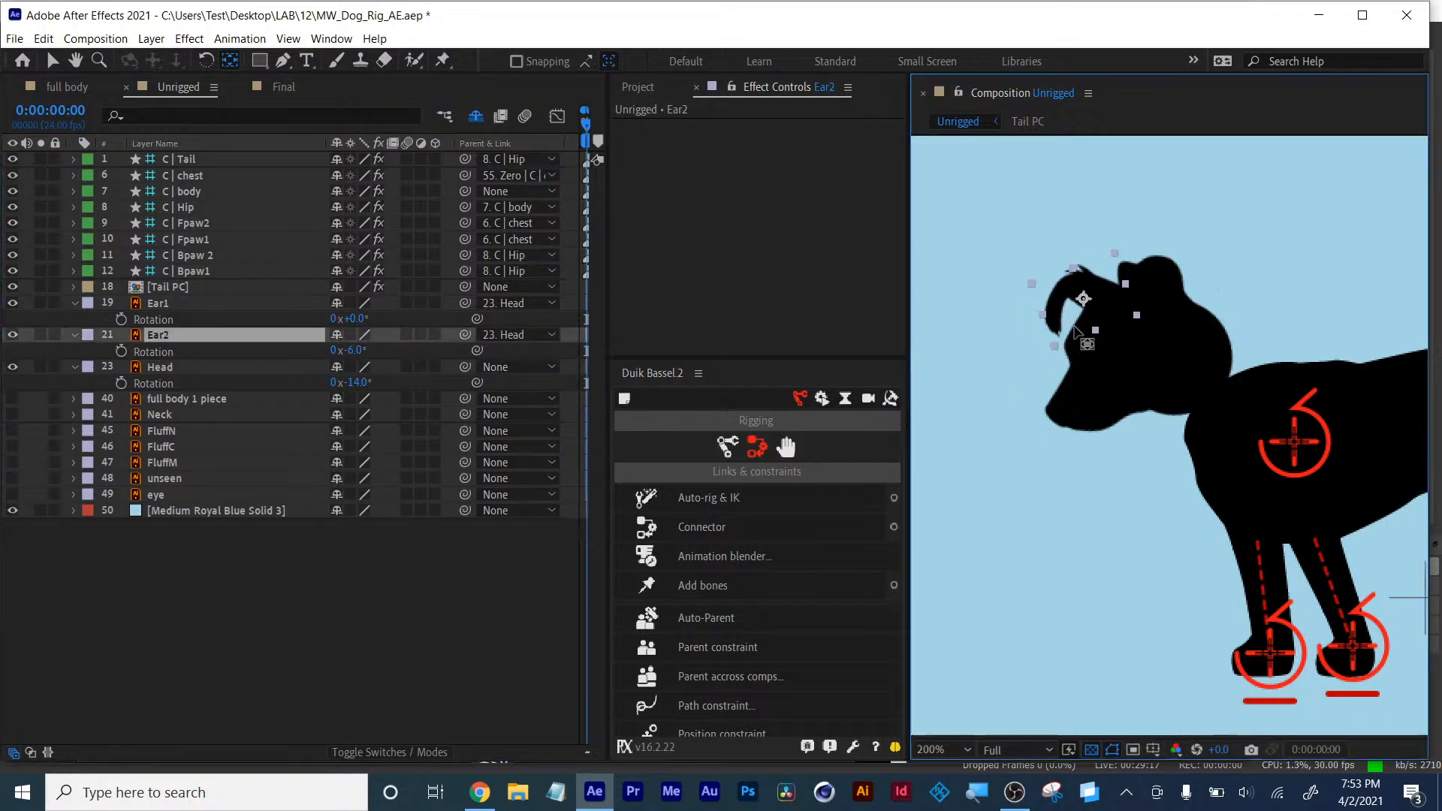
drag(1088, 302, 1108, 305)
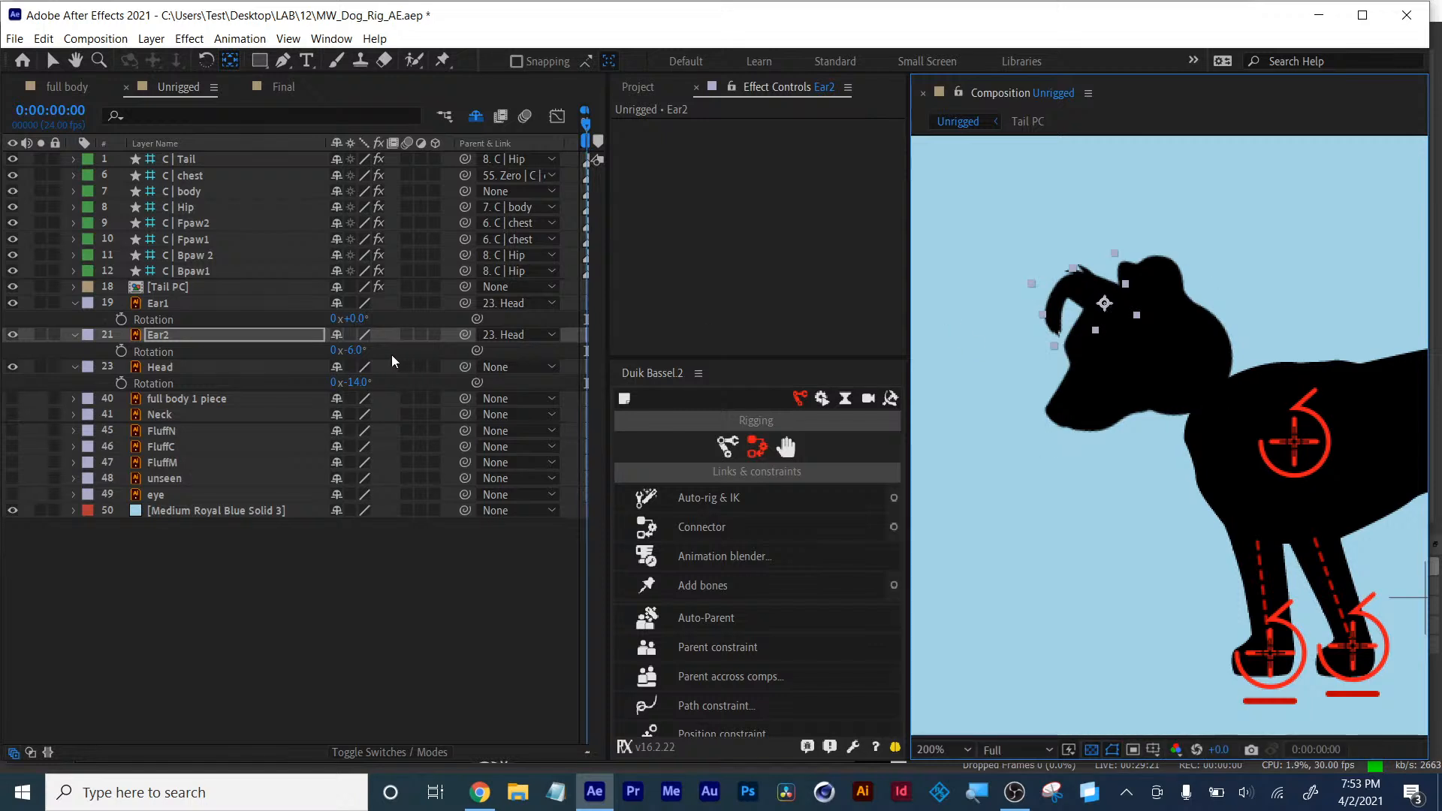
drag(360, 356, 364, 351)
key(ctrl+z)
- Move Ear1's anchor point to the base of the ear to match Ear2
click(109, 303)
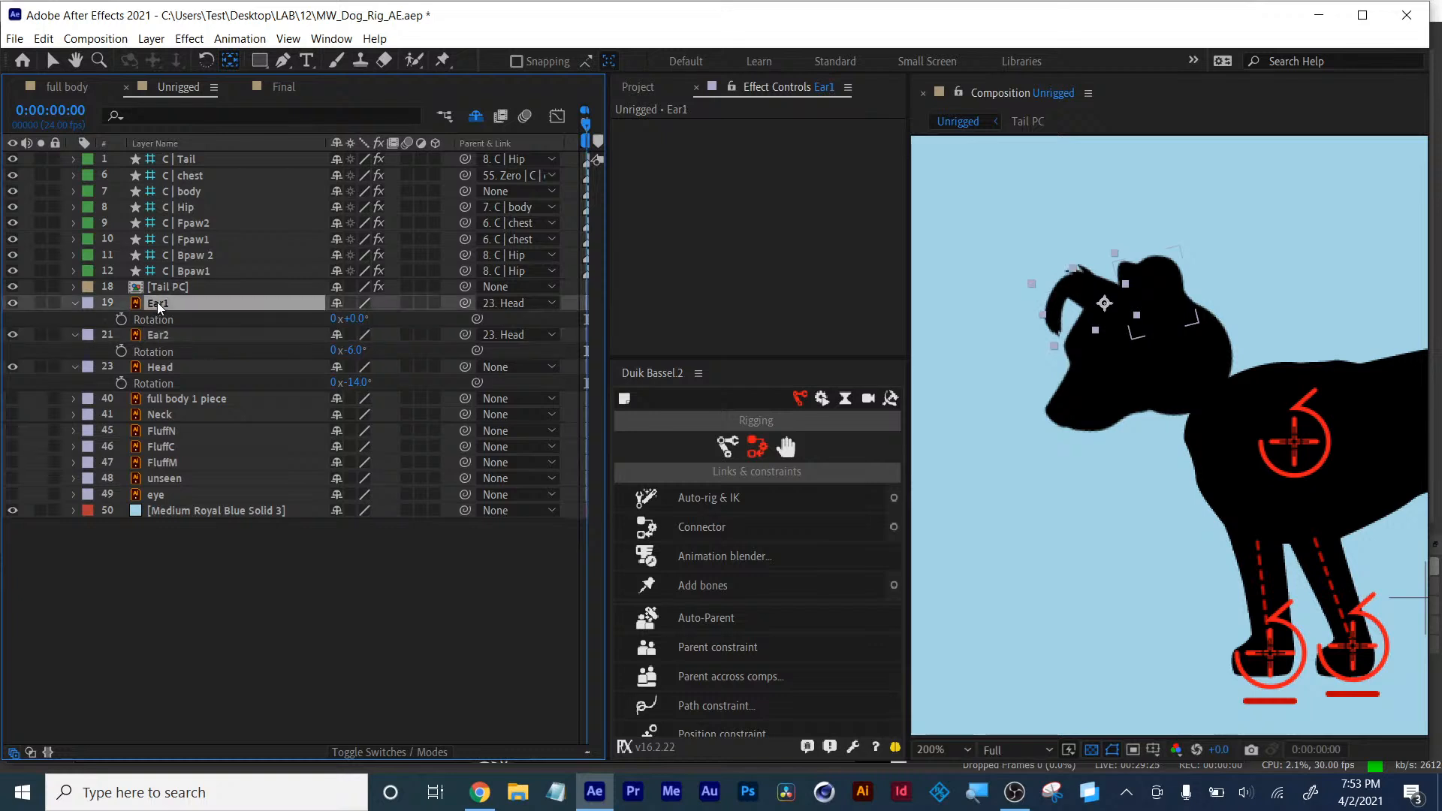
drag(1155, 292, 1103, 306)
drag(350, 318, 351, 319)
key(ctrl+z)
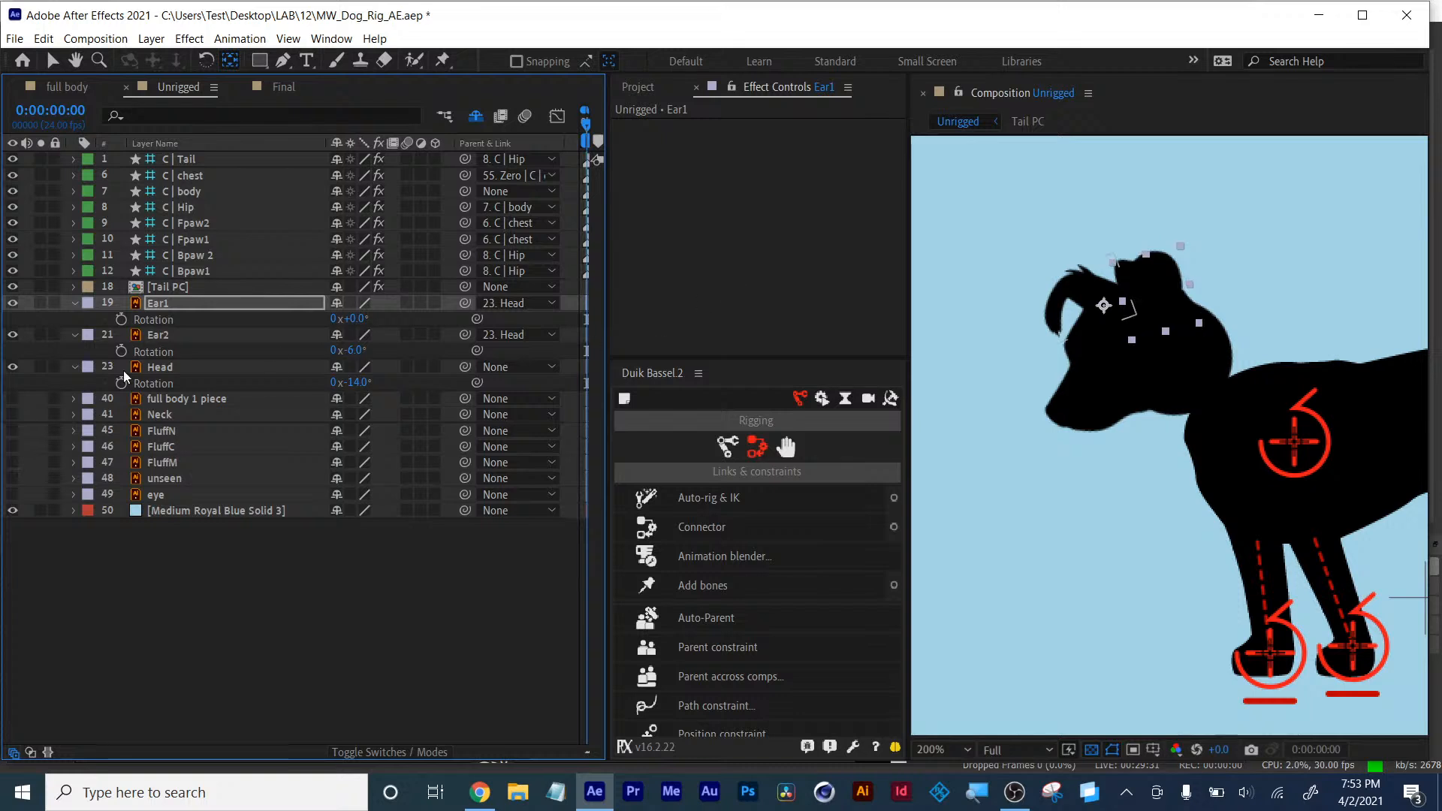
- Test rotating the Head layer, undo it, and set the Head rotation to 0°
click(161, 383)
drag(354, 383, 378, 376)
key(ctrl+z)
key(ctrl+z)
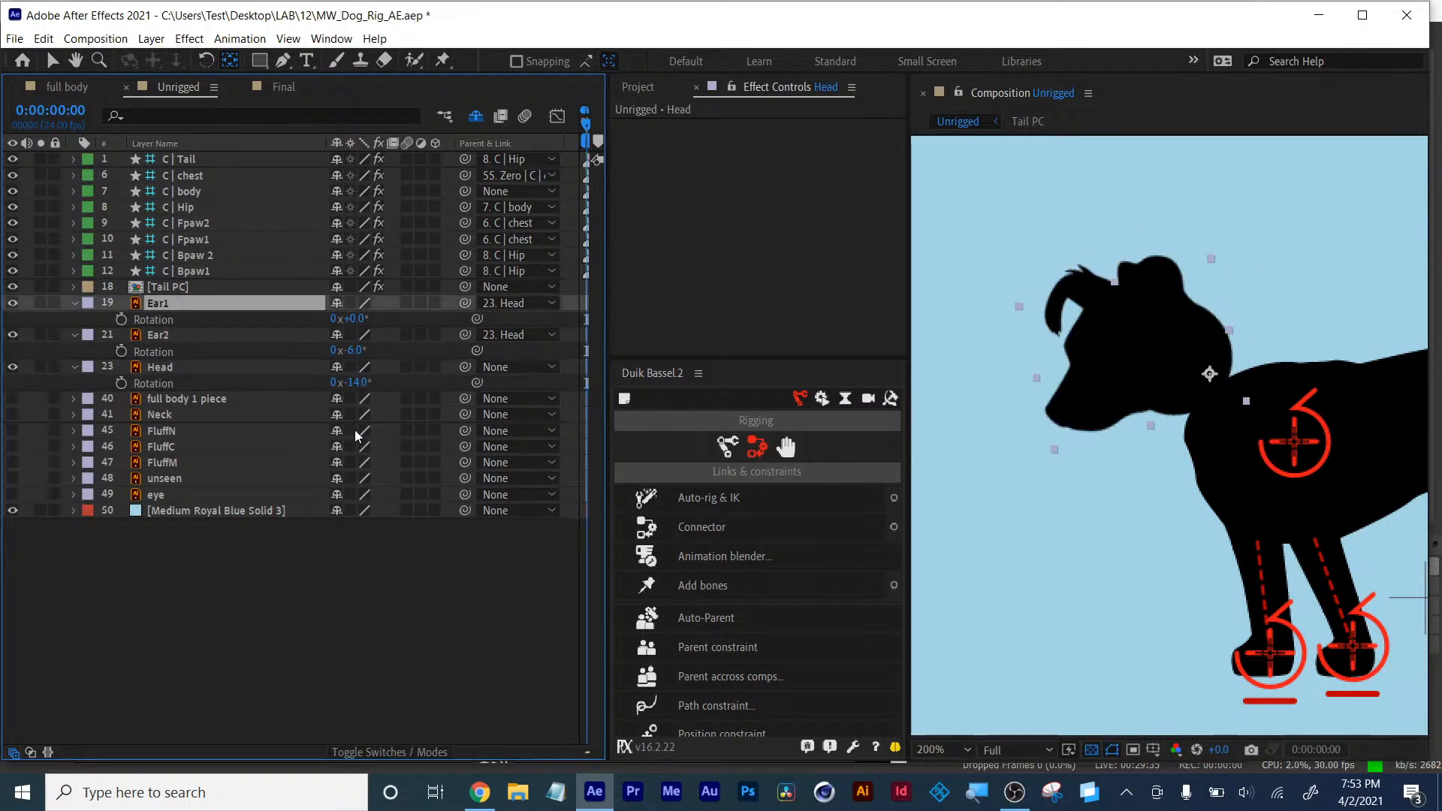
key(Return)
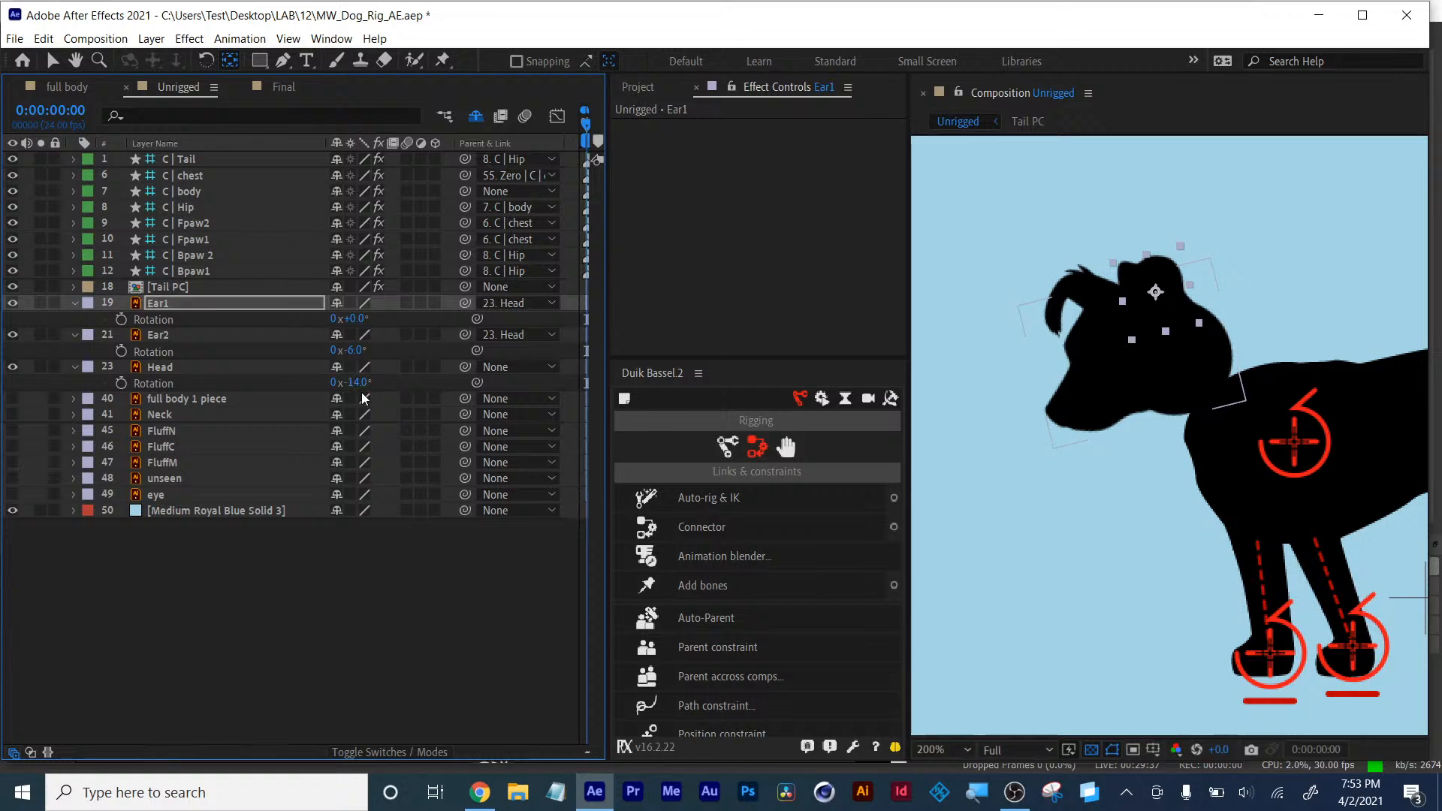
click(358, 382)
text(0)
key(Return)
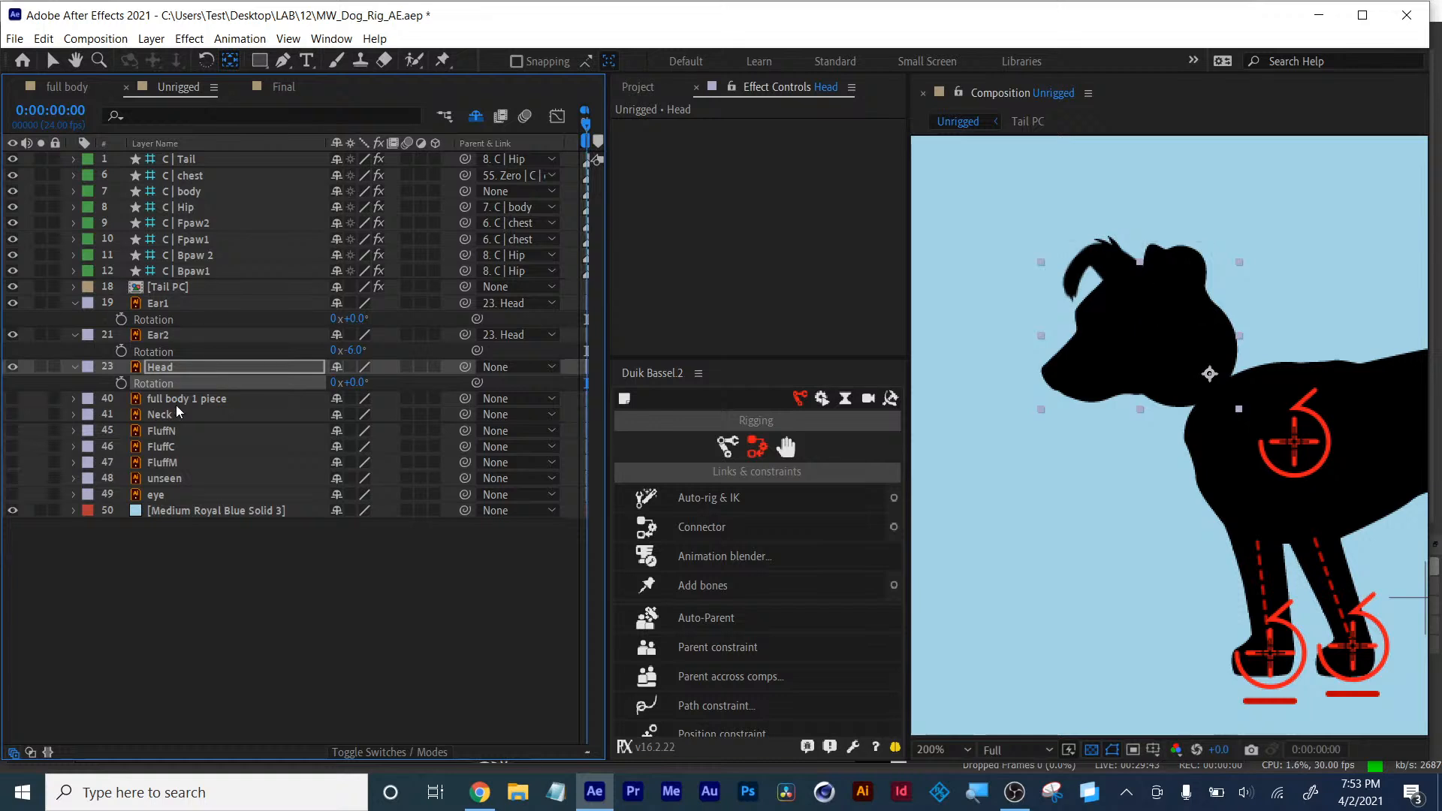
- Collapse the rotation properties of Ear1, Ear2 and Head, then select the Head layer with the Selection tool
click(203, 625)
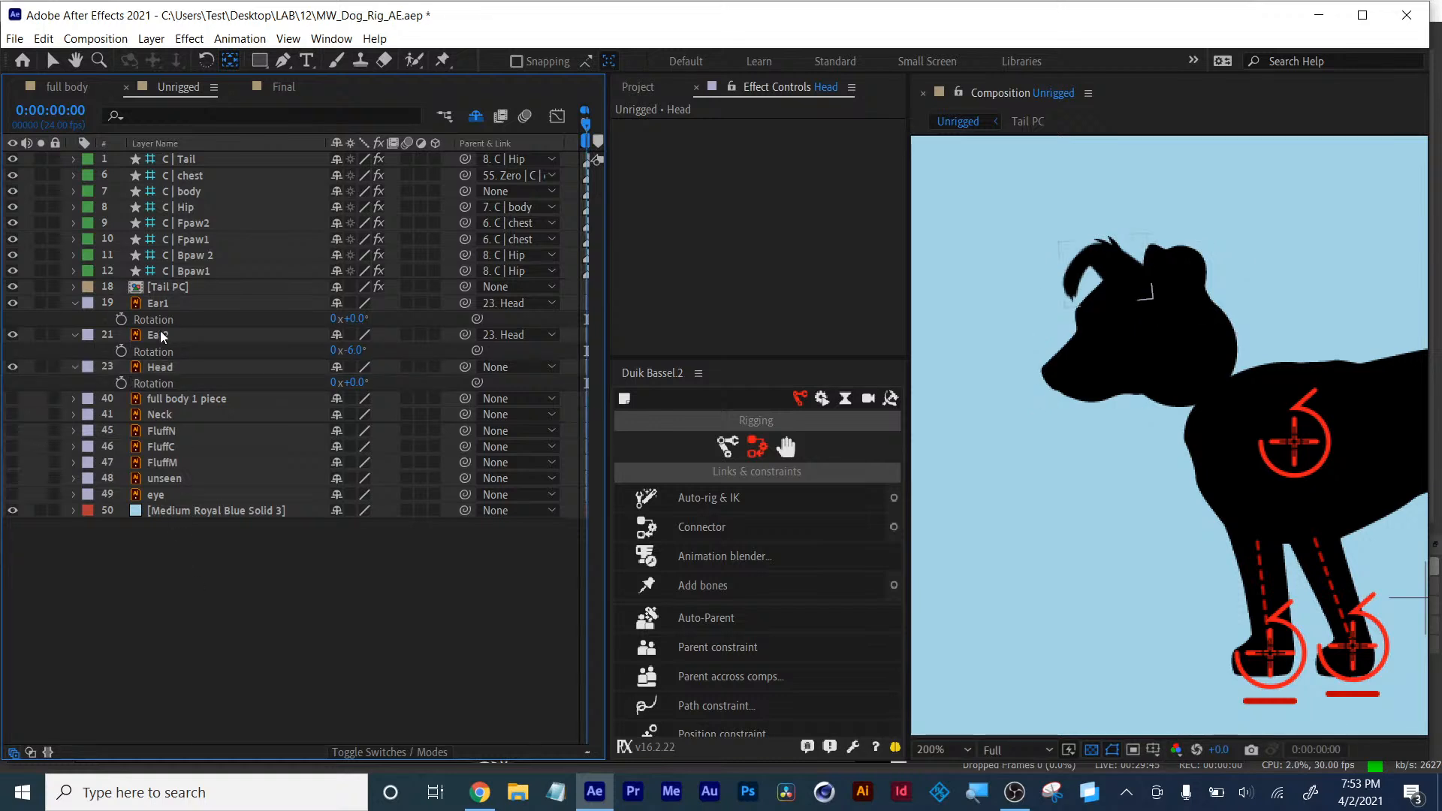
click(156, 305)
key(r)
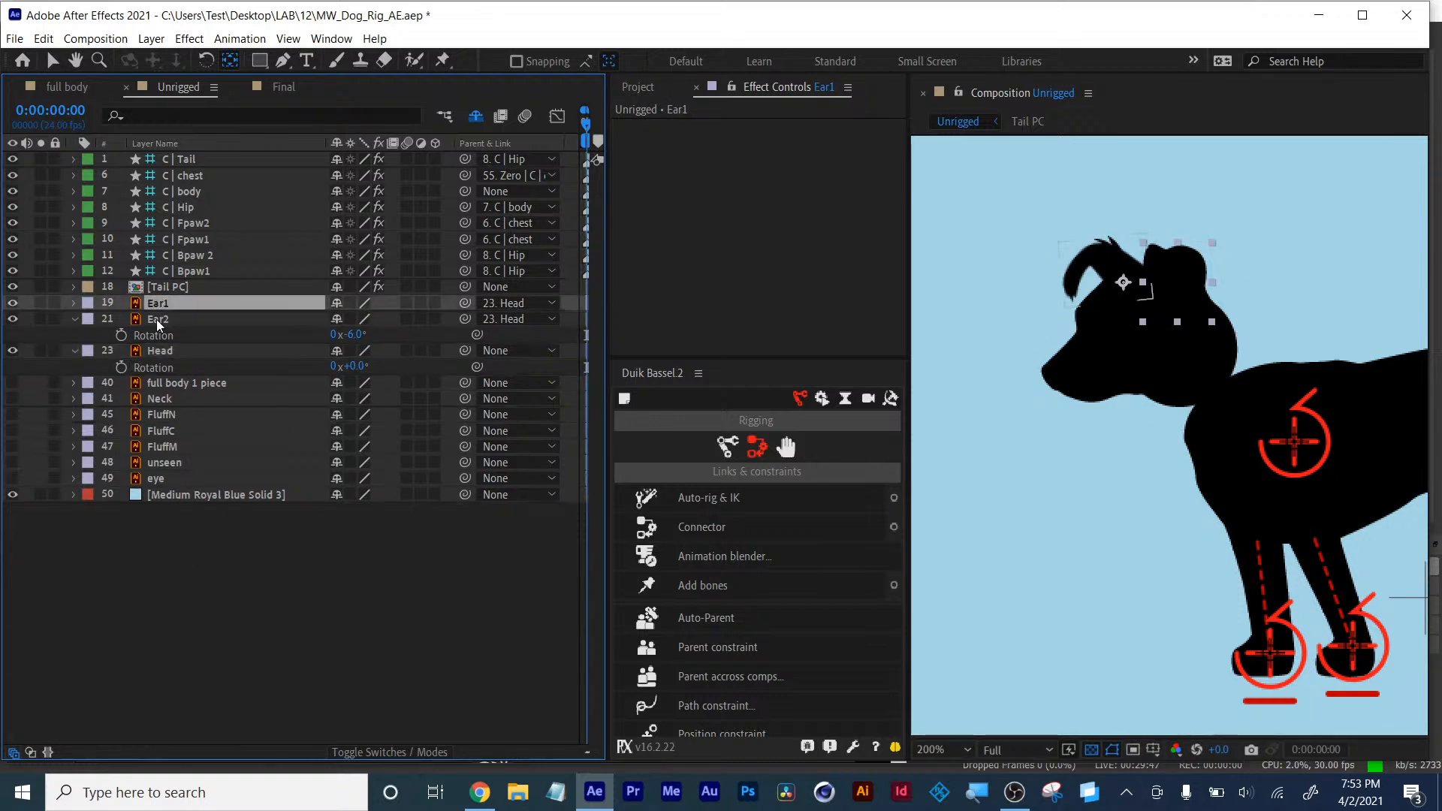
click(157, 321)
key(r)
click(156, 332)
key(r)
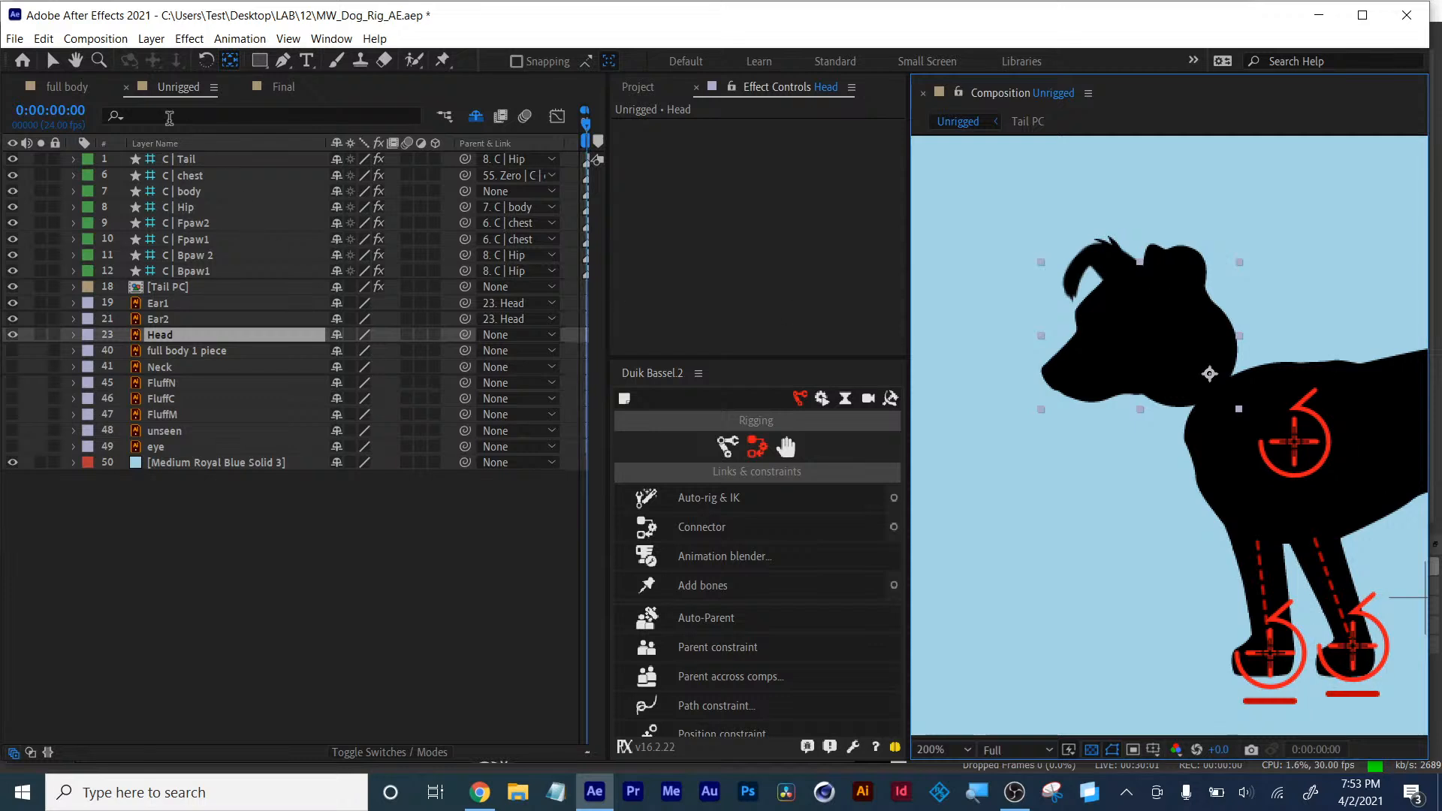
click(52, 62)
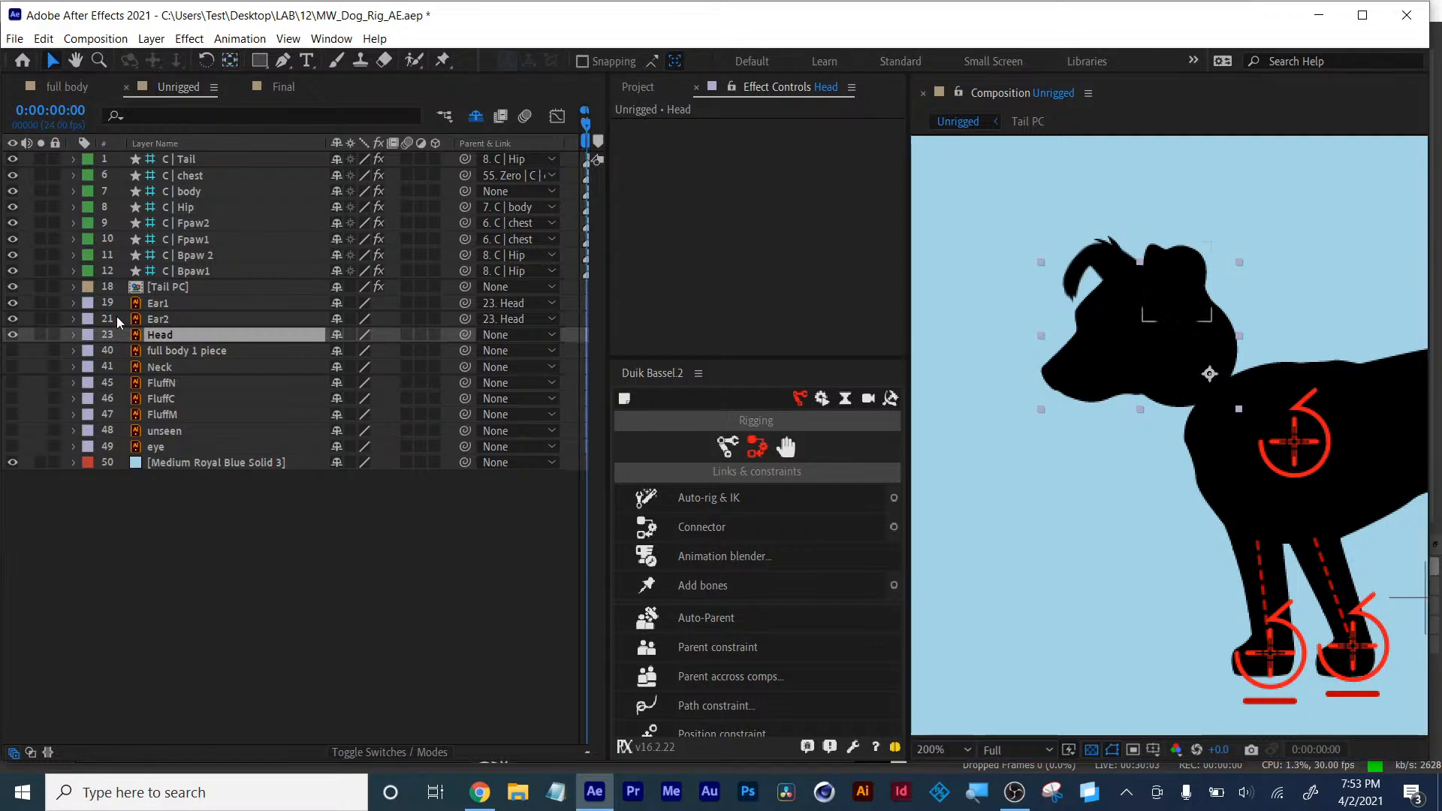
click(165, 338)
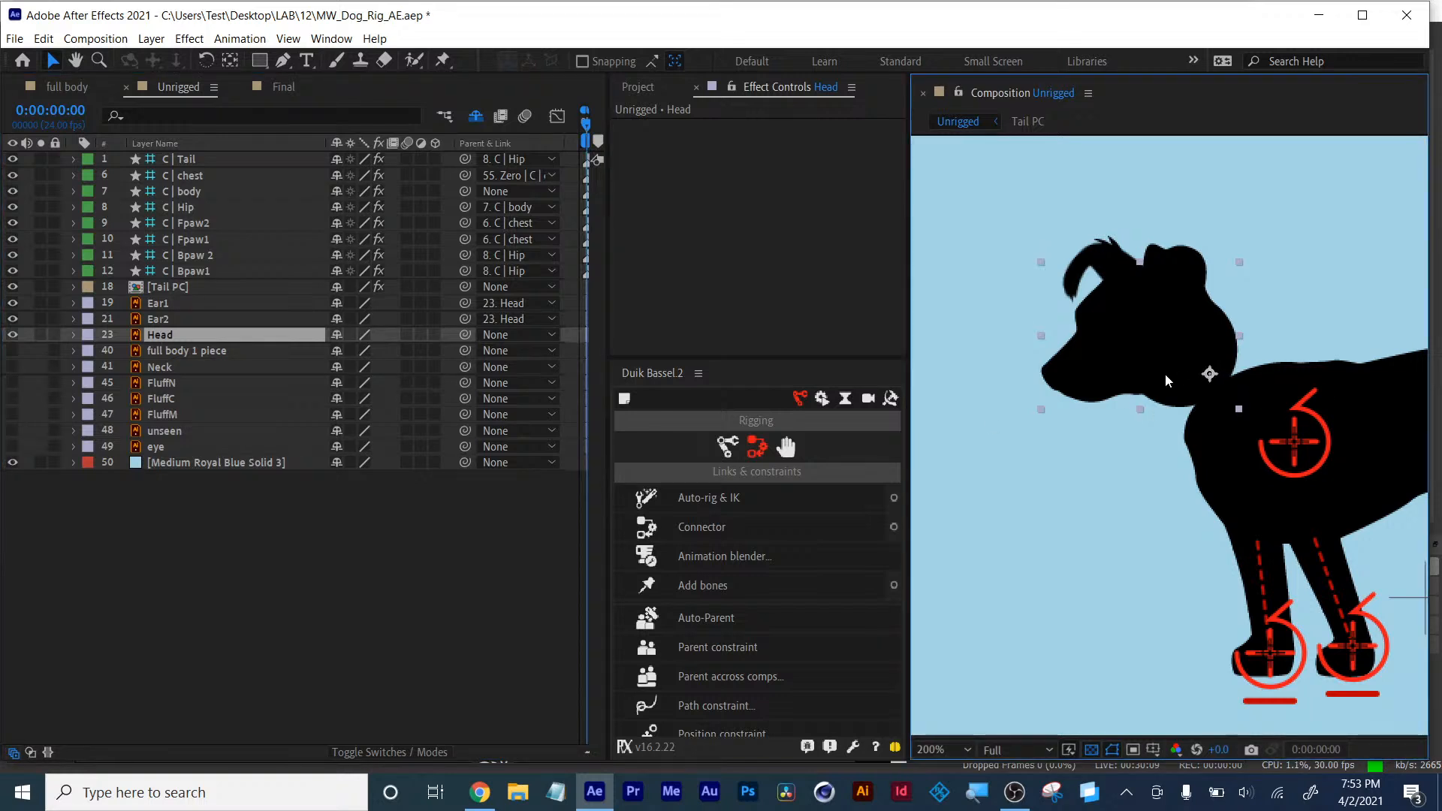
- Create a Duik Bassel move controller for the Head layer from the Controllers panel
click(786, 448)
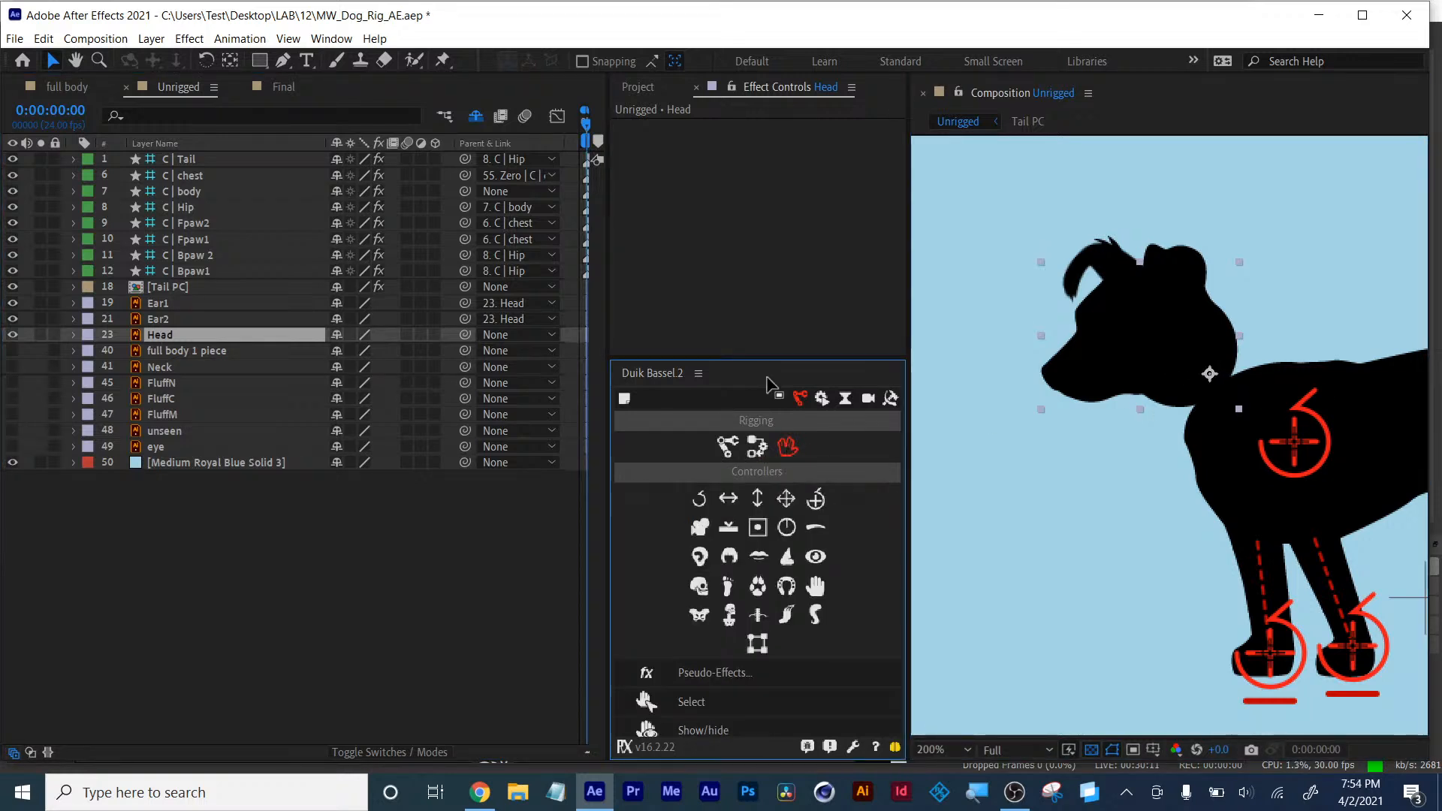
drag(765, 361, 763, 145)
click(789, 205)
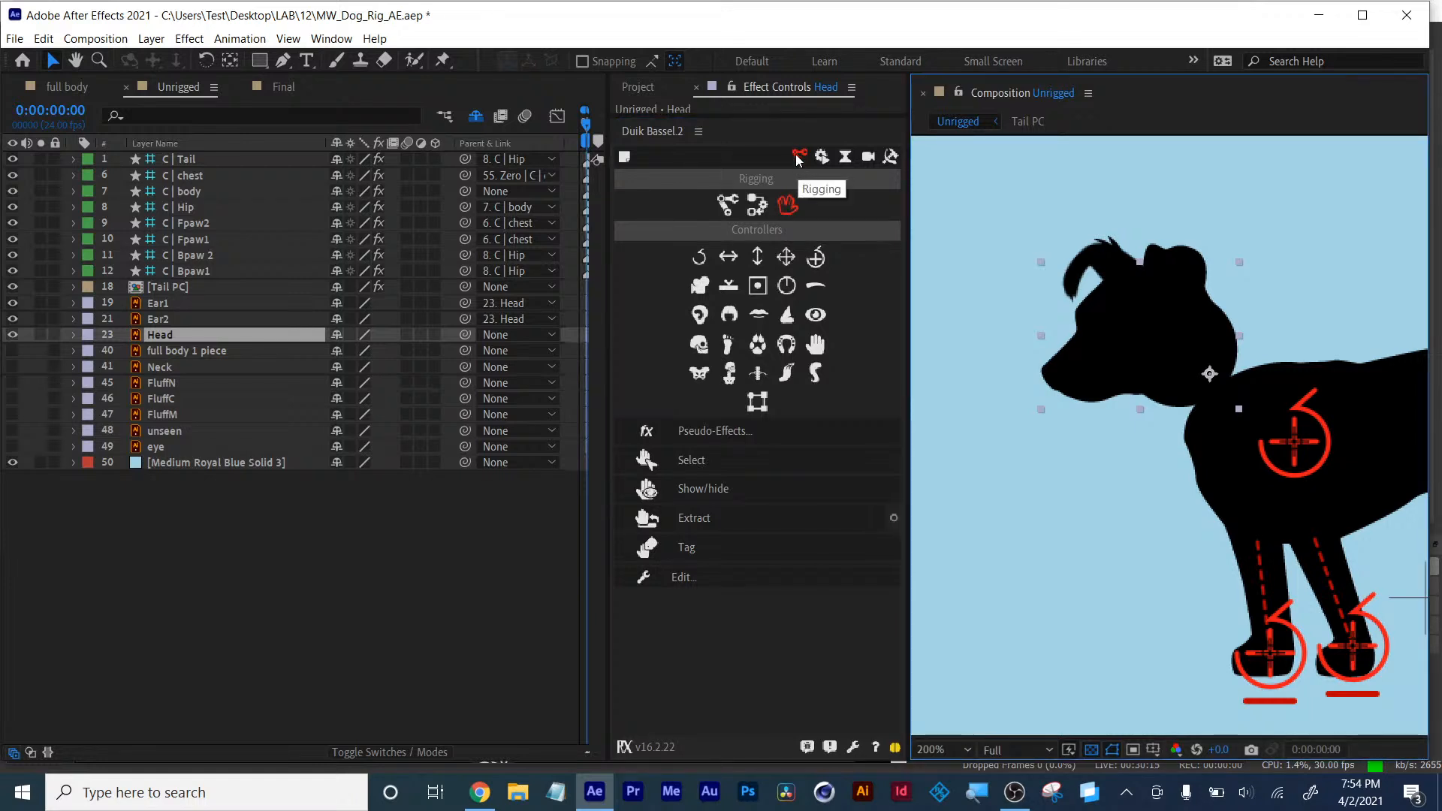
click(787, 257)
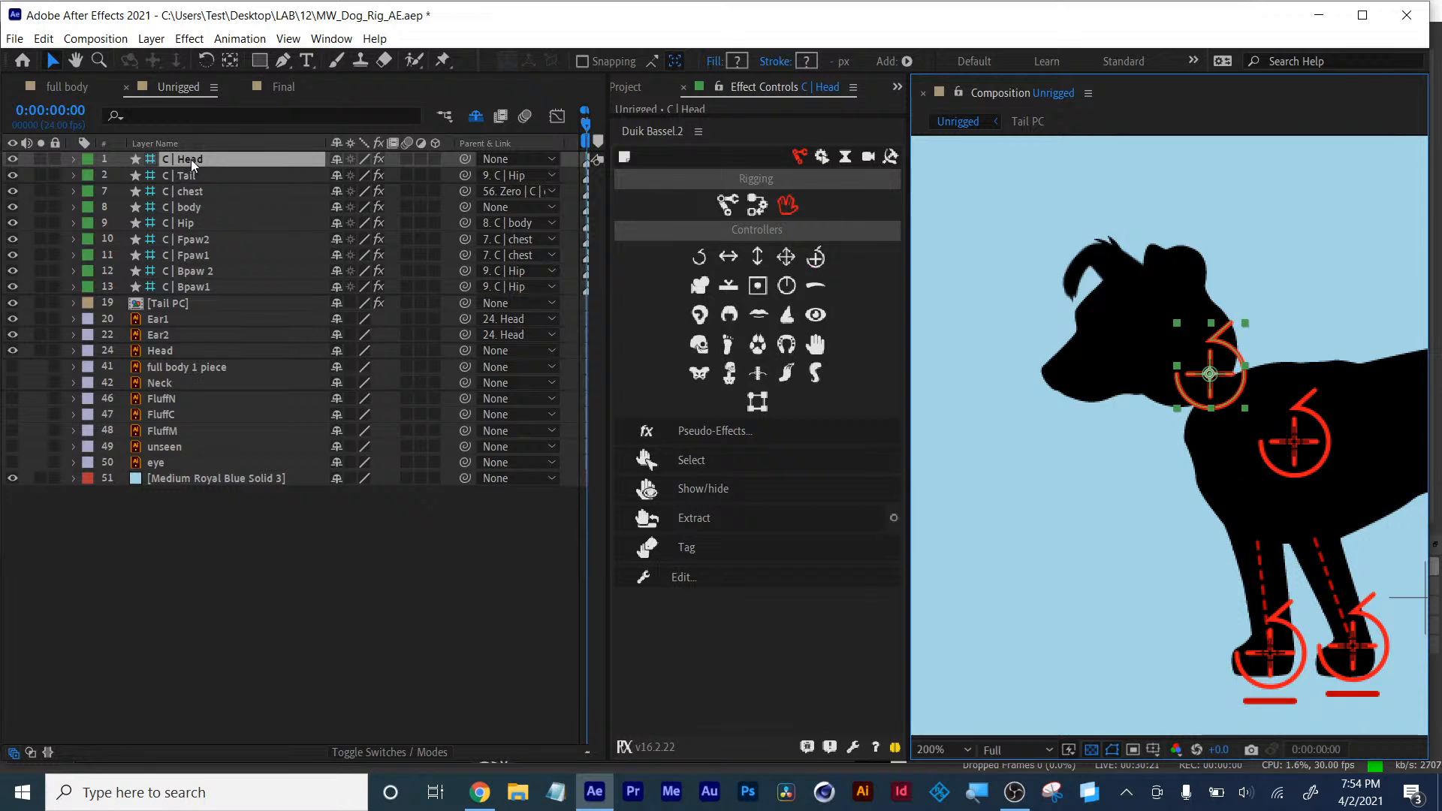
- Zero the Head controller's position with Duik's Zero tool
key(p)
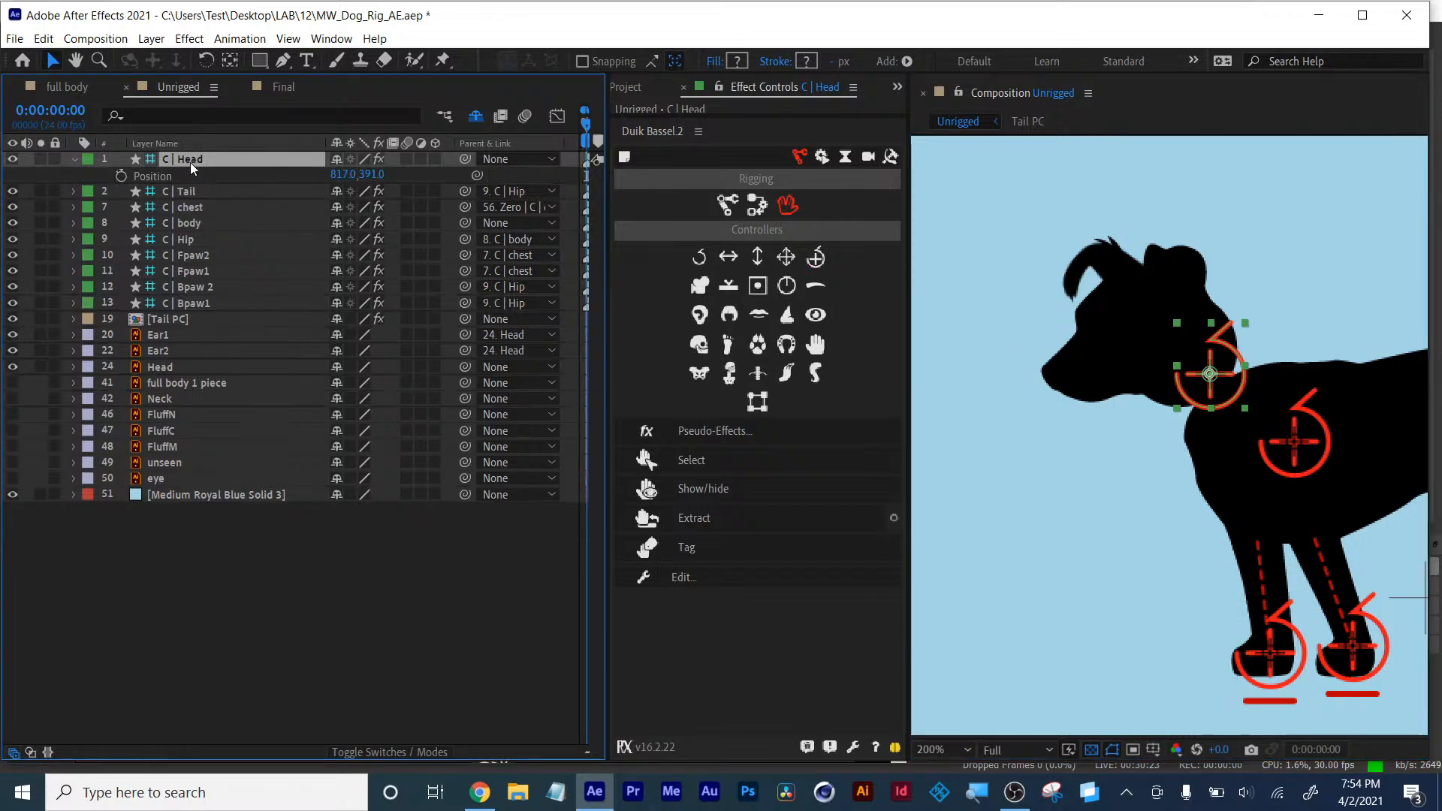
click(758, 205)
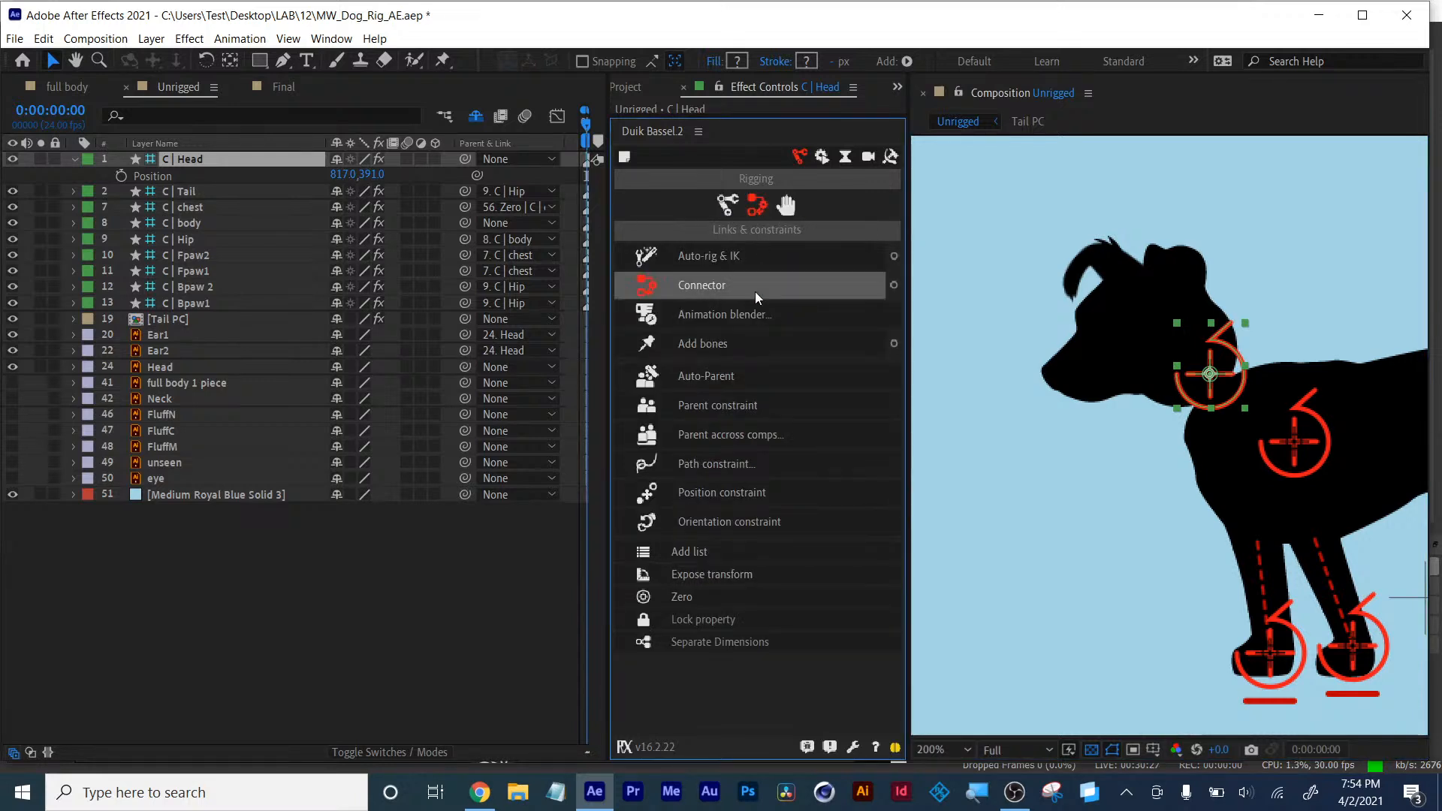
click(694, 598)
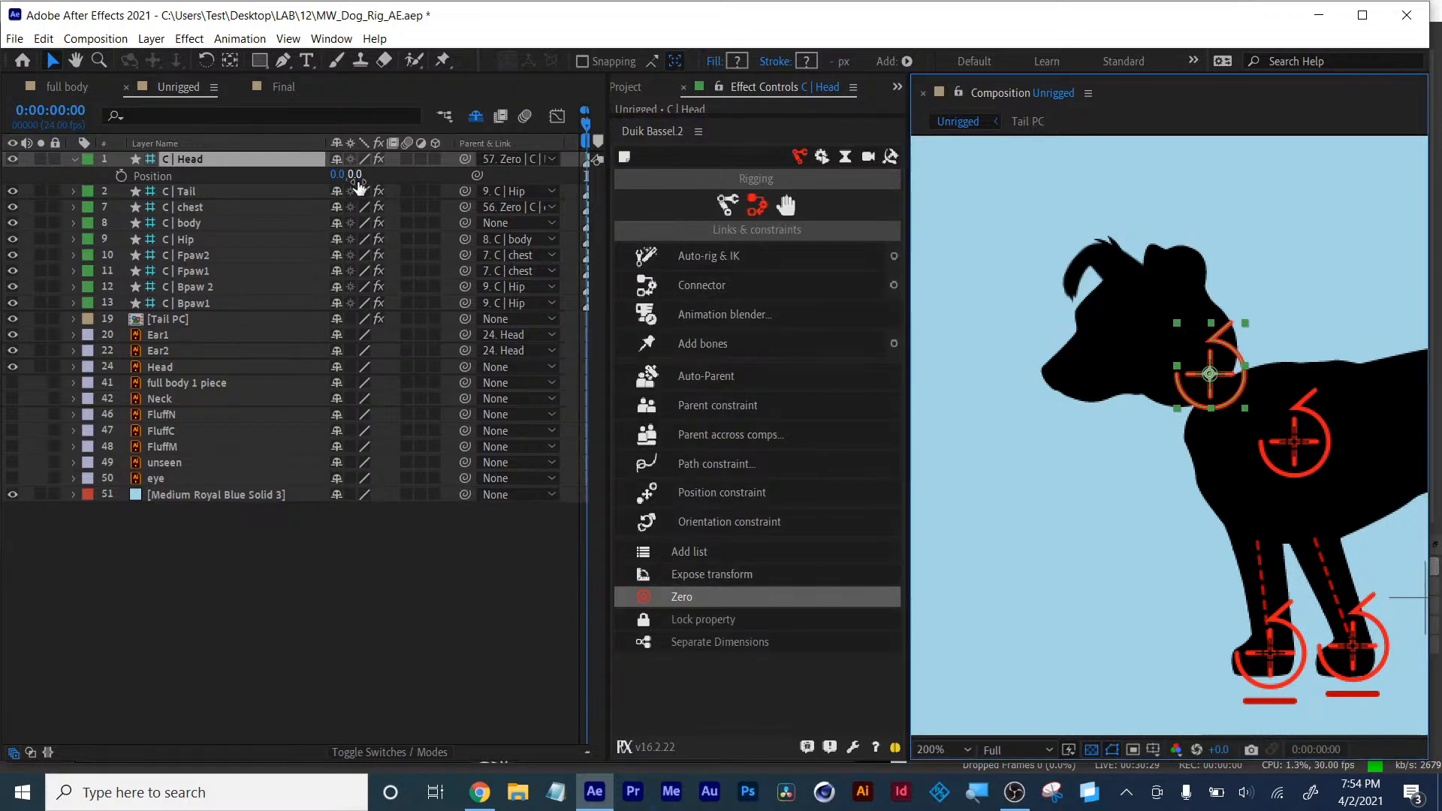
drag(337, 176, 300, 174)
key(ctrl+z)
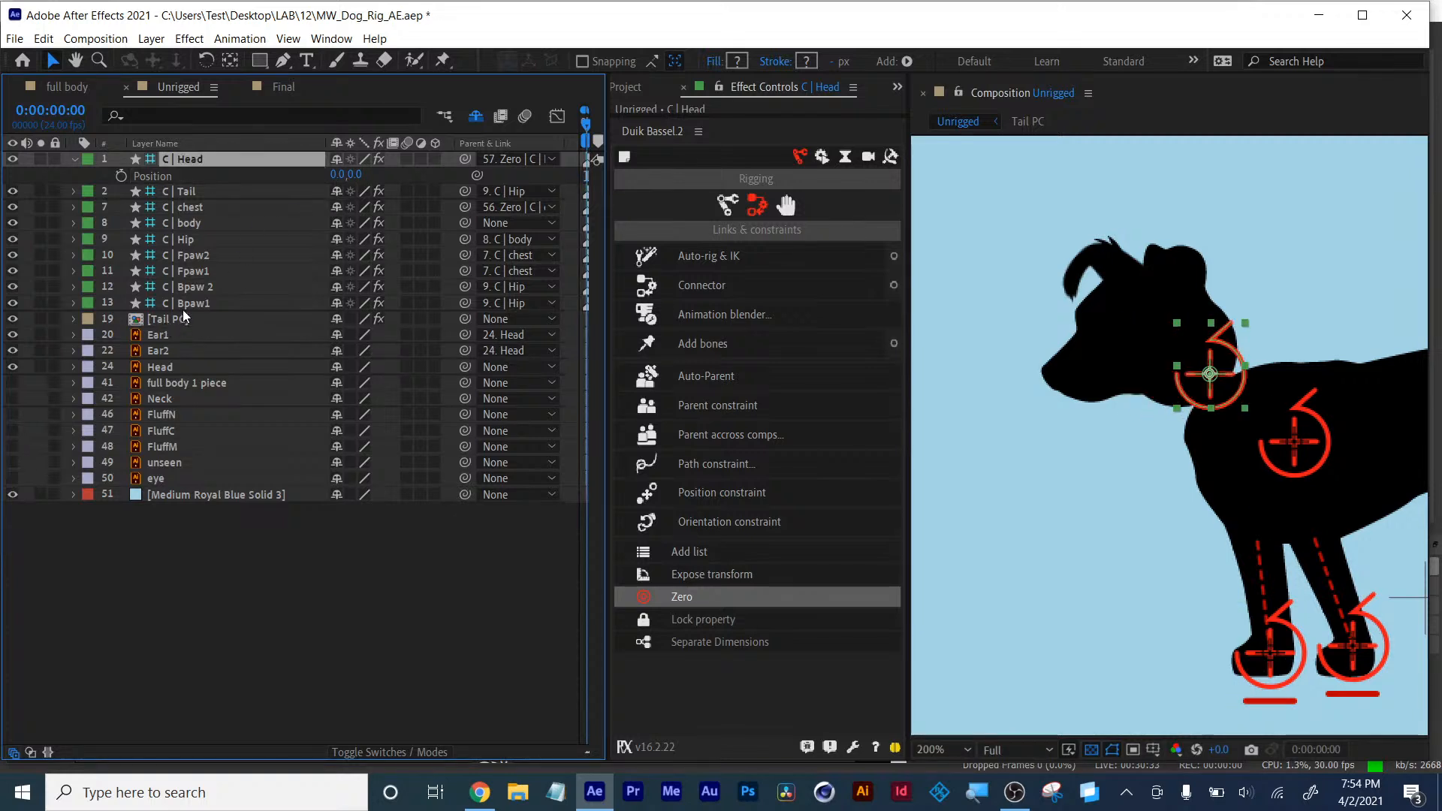
- Parent the Head layer to the C | Head controller and test moving it
click(164, 365)
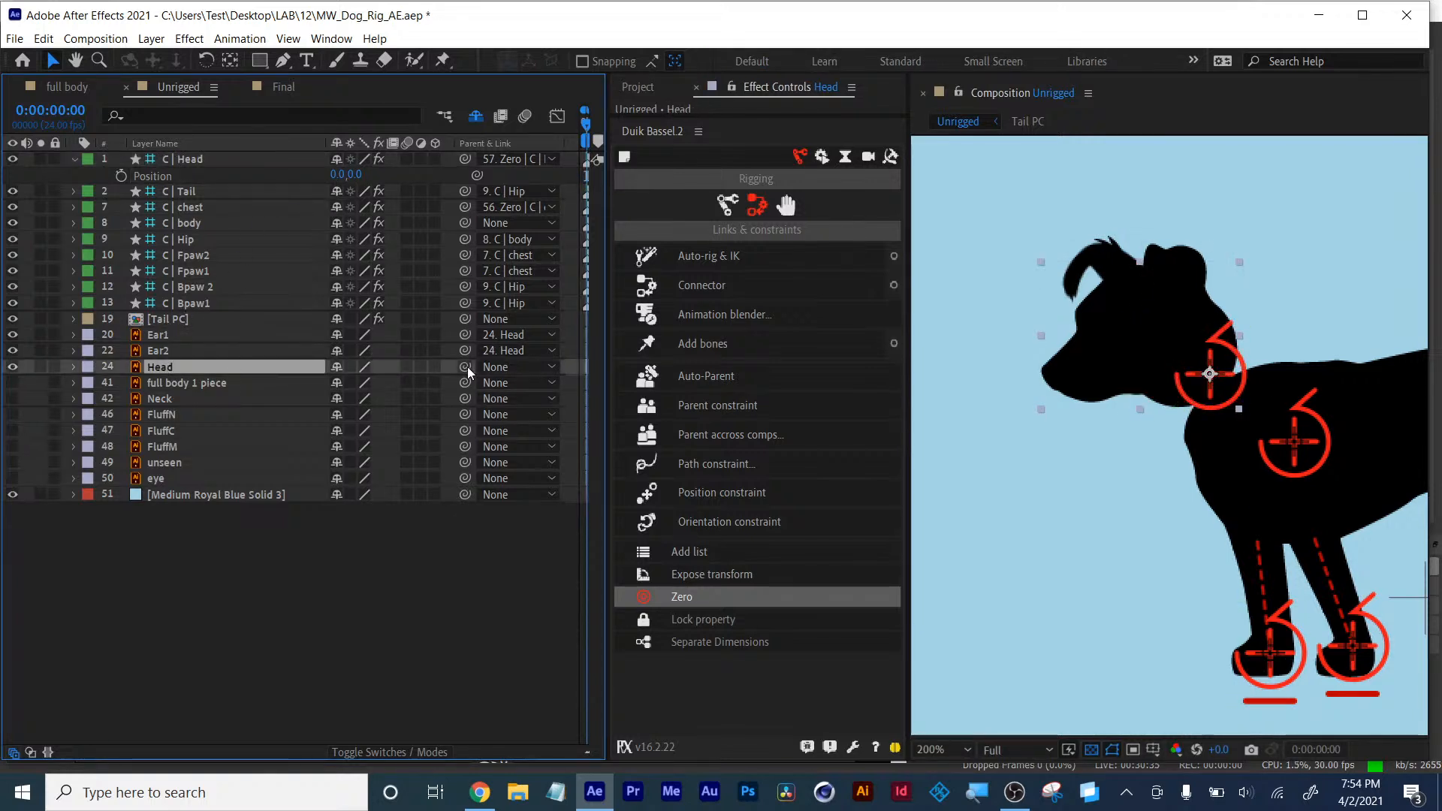
drag(464, 367, 191, 159)
drag(324, 175, 314, 177)
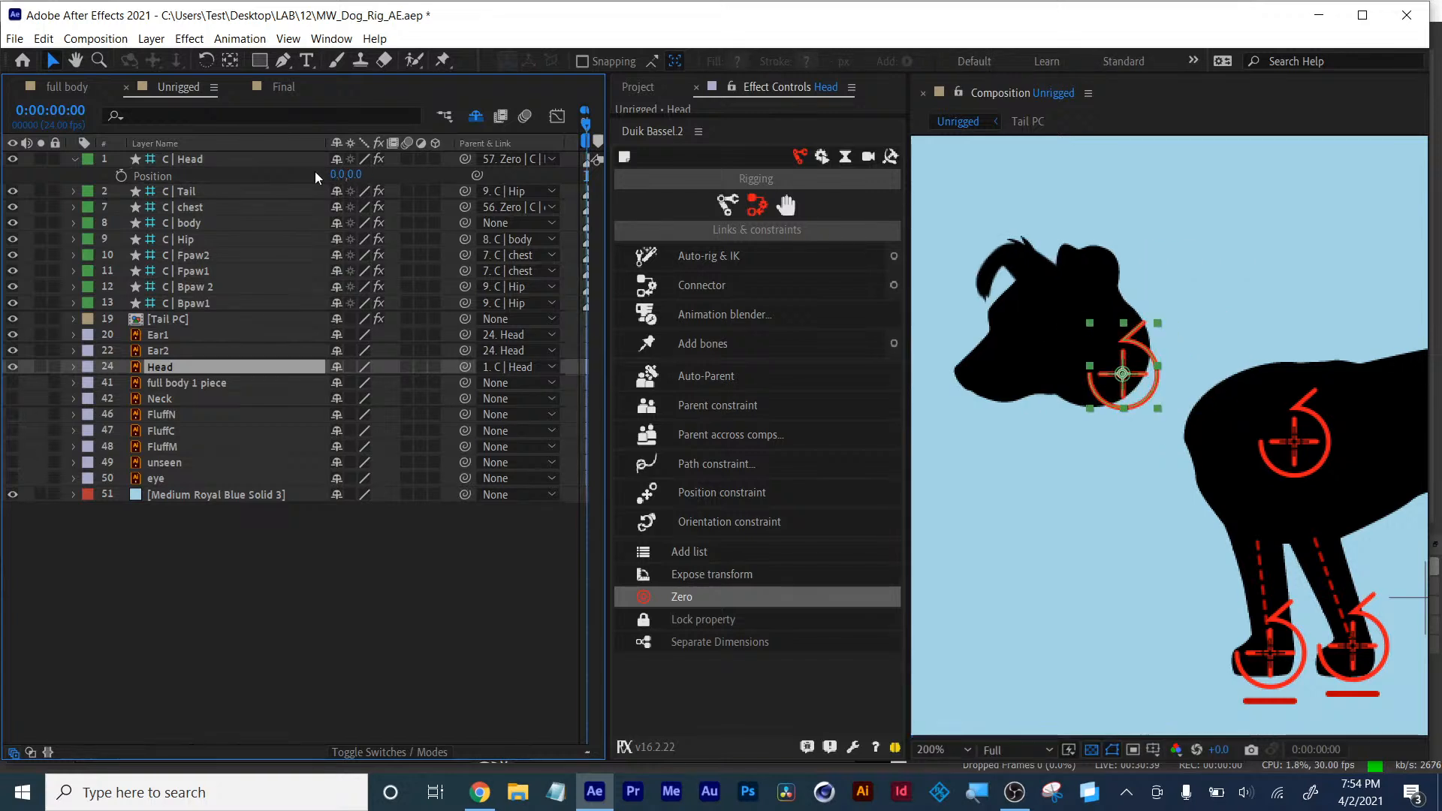
key(r)
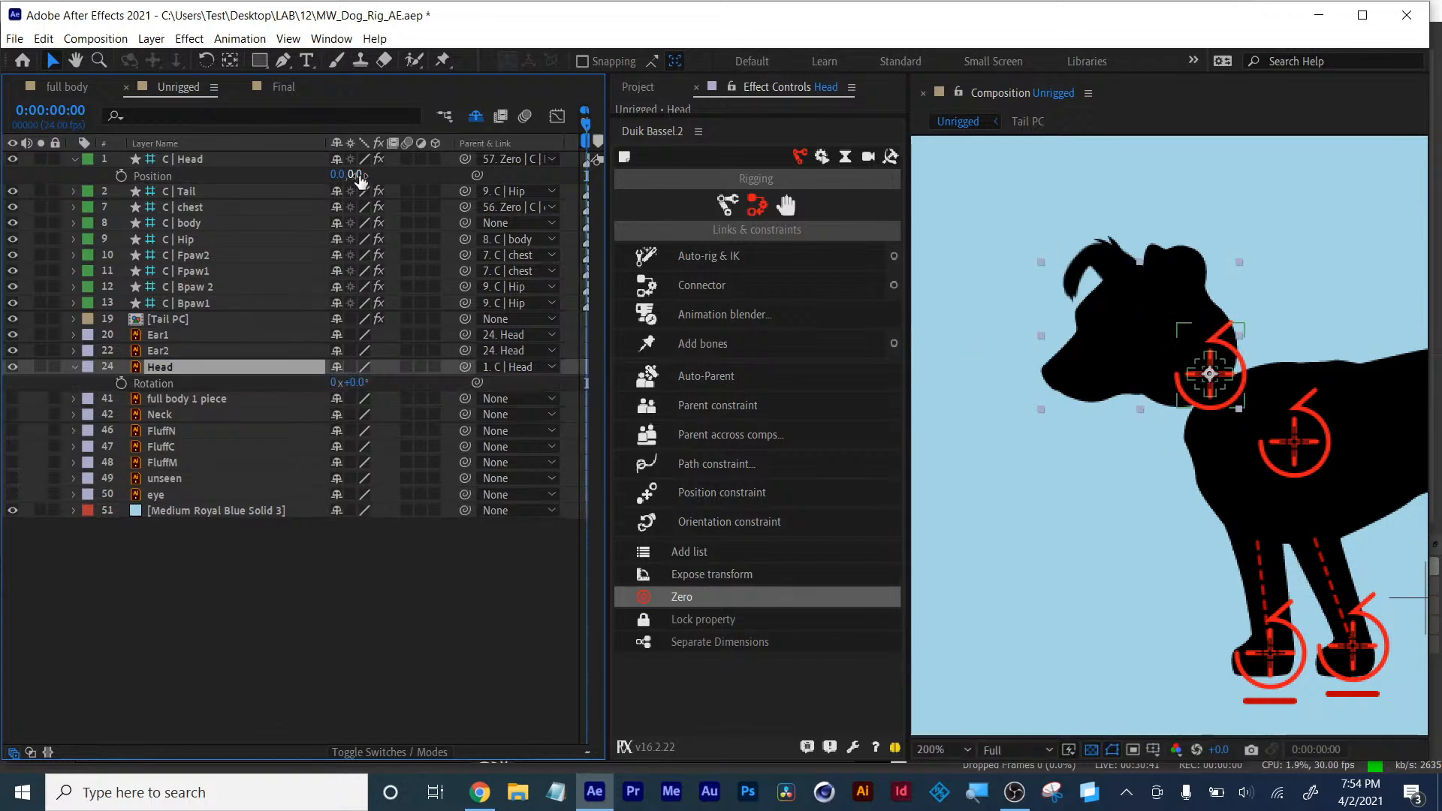
- Test moving and rotating the Head controller, undoing each change, then collapse it
drag(356, 174, 375, 201)
key(ctrl+z)
click(190, 160)
key(r)
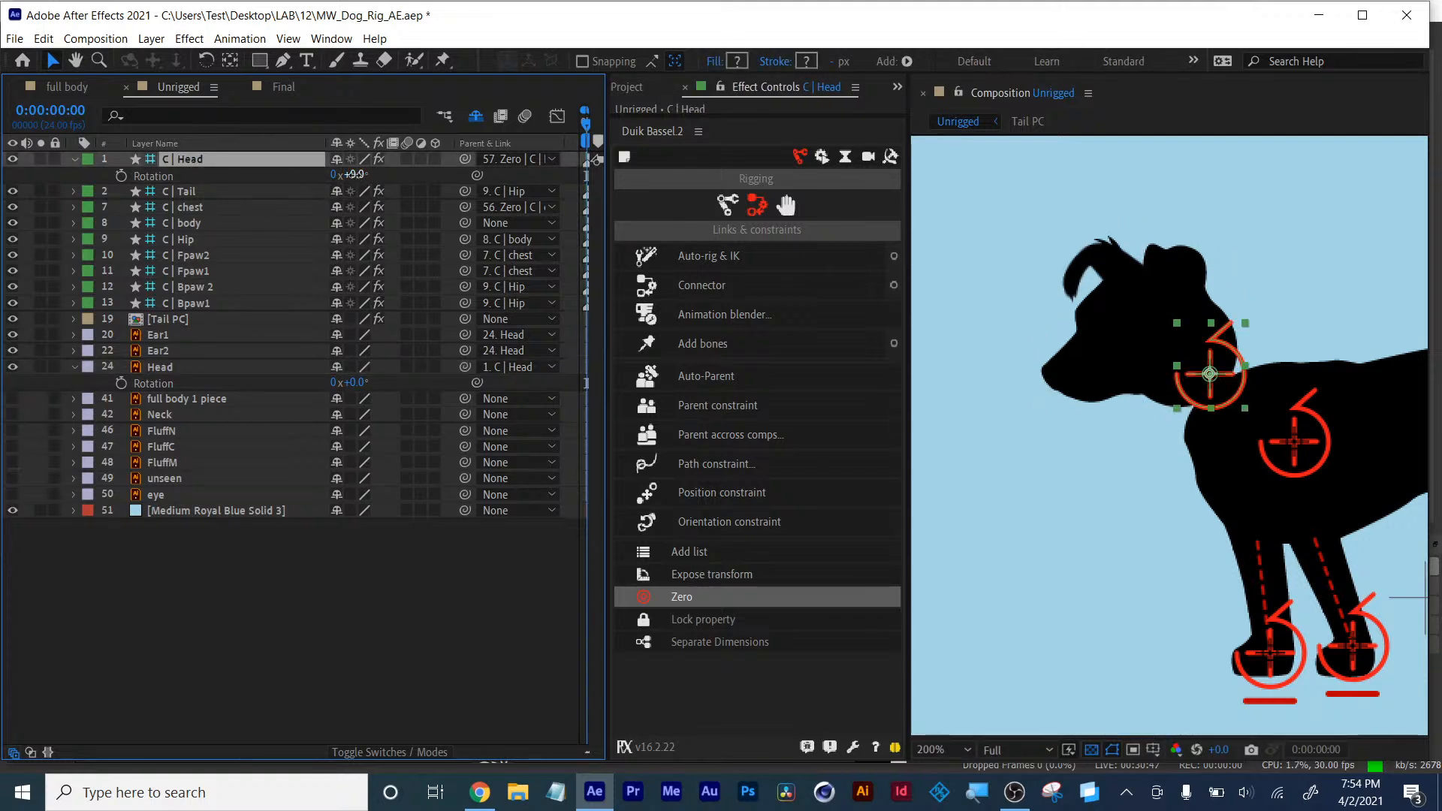
drag(357, 175, 340, 185)
key(ctrl+z)
click(74, 160)
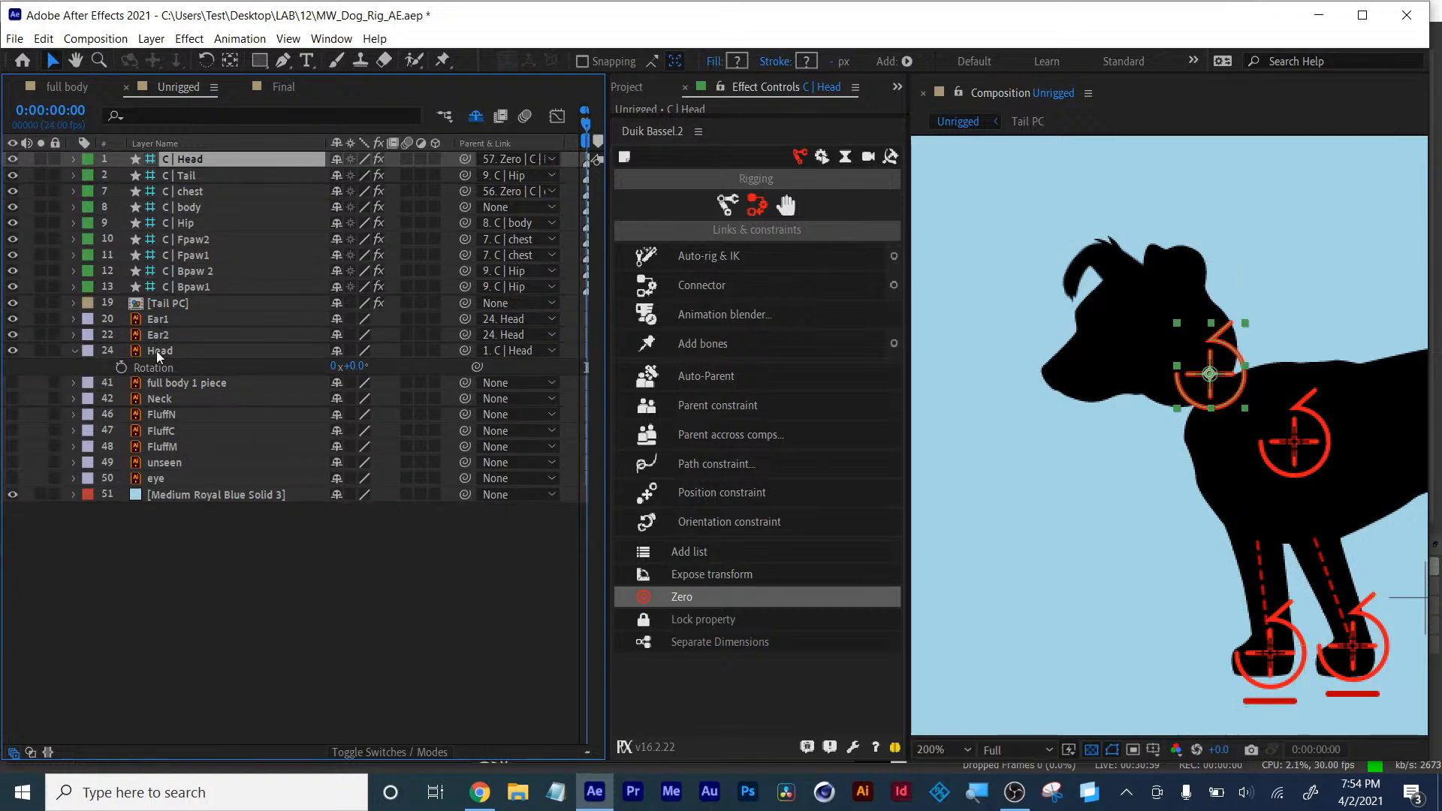
- Show the Neck layer and hide the full body 1 piece layer with its shy switch
click(167, 399)
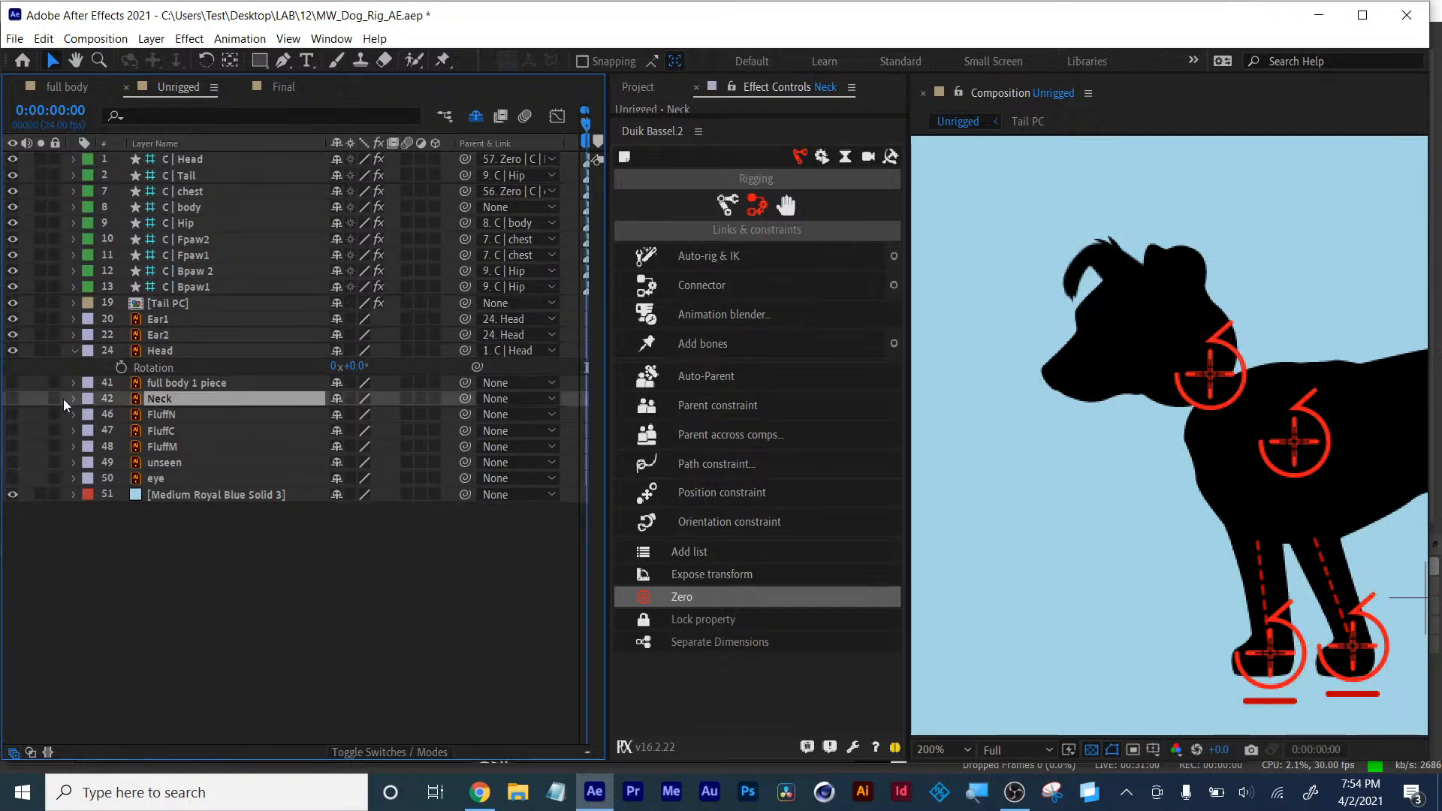
click(12, 400)
click(193, 384)
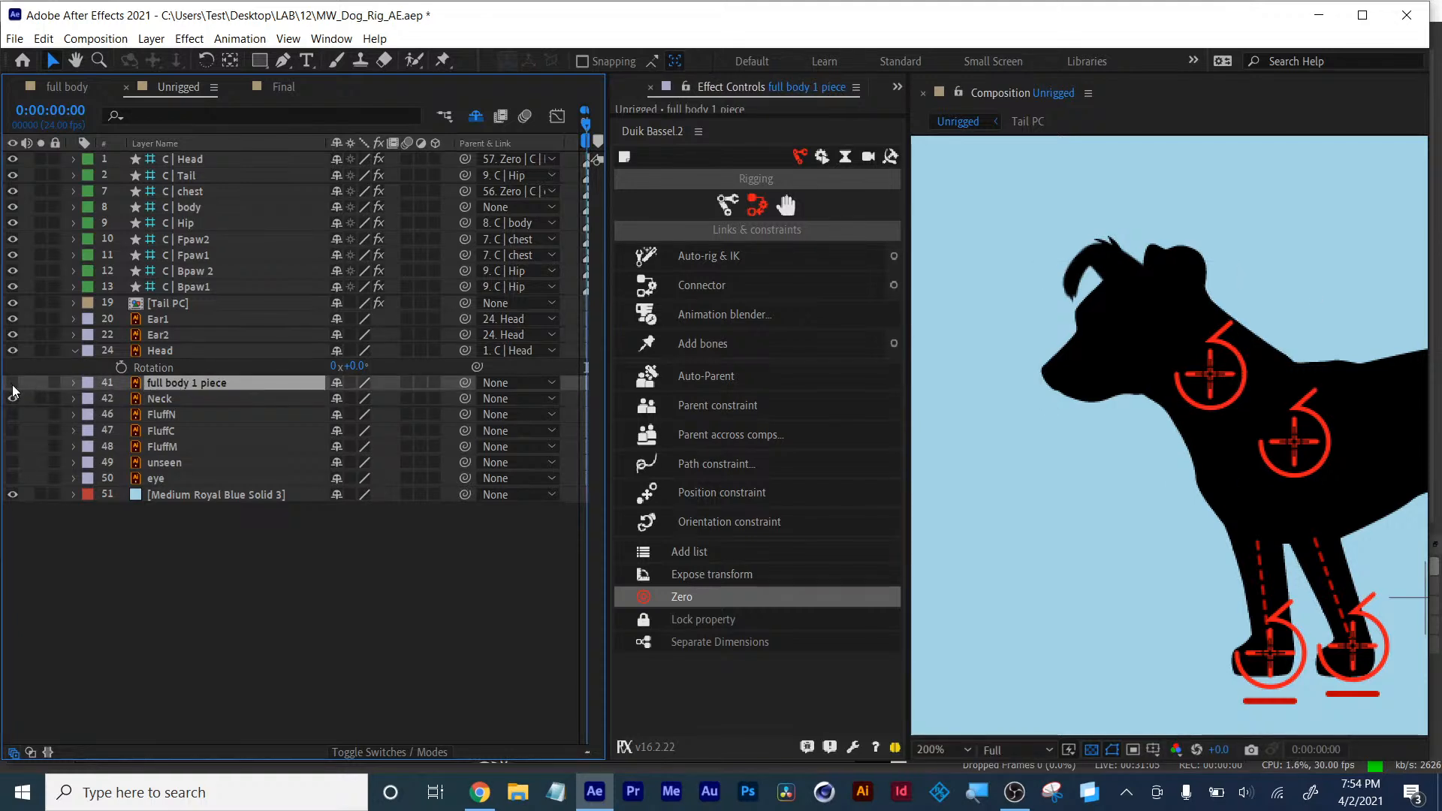
click(337, 386)
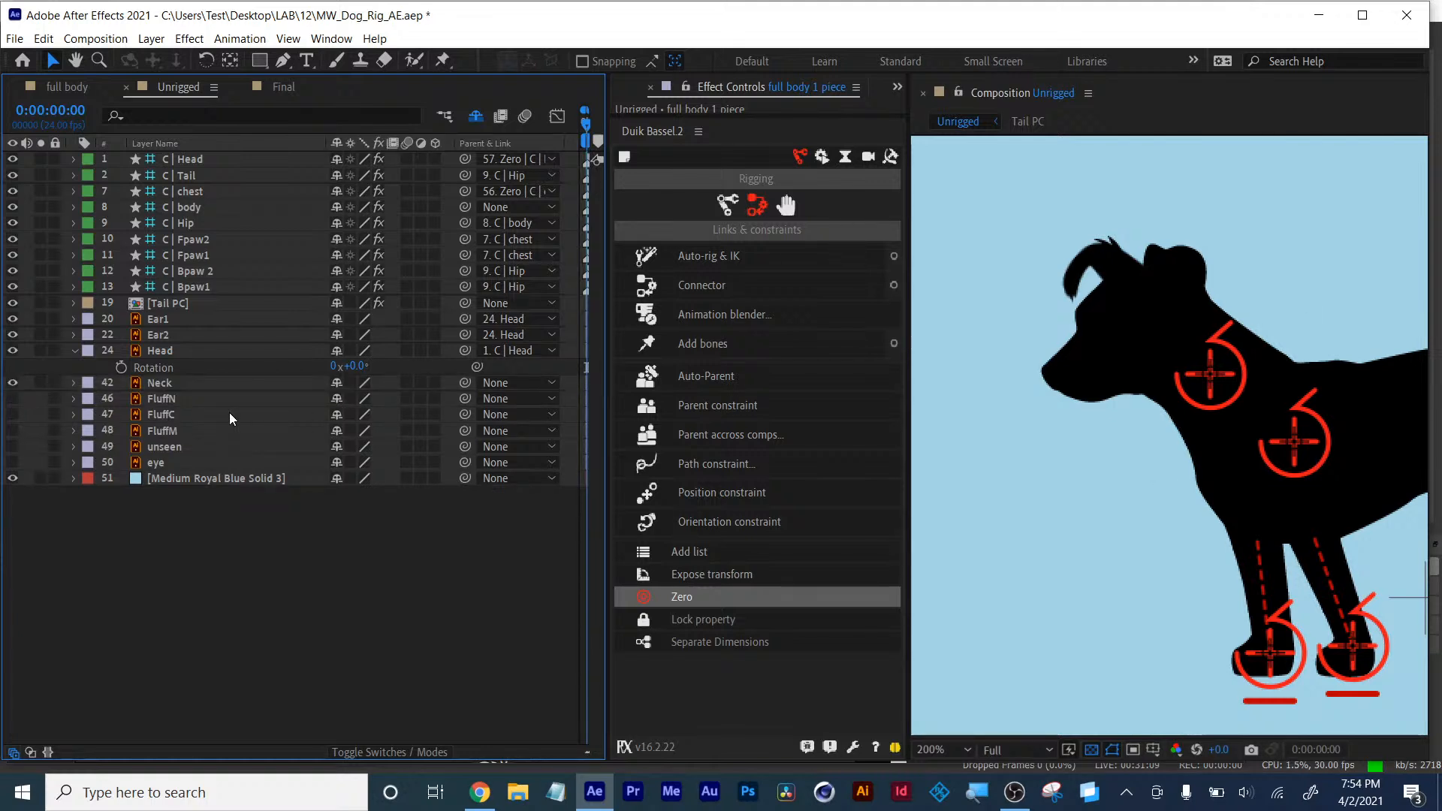
- Show the FluffN layer, parent FluffN to Neck, and parent Neck to the Head layer
click(12, 399)
click(160, 401)
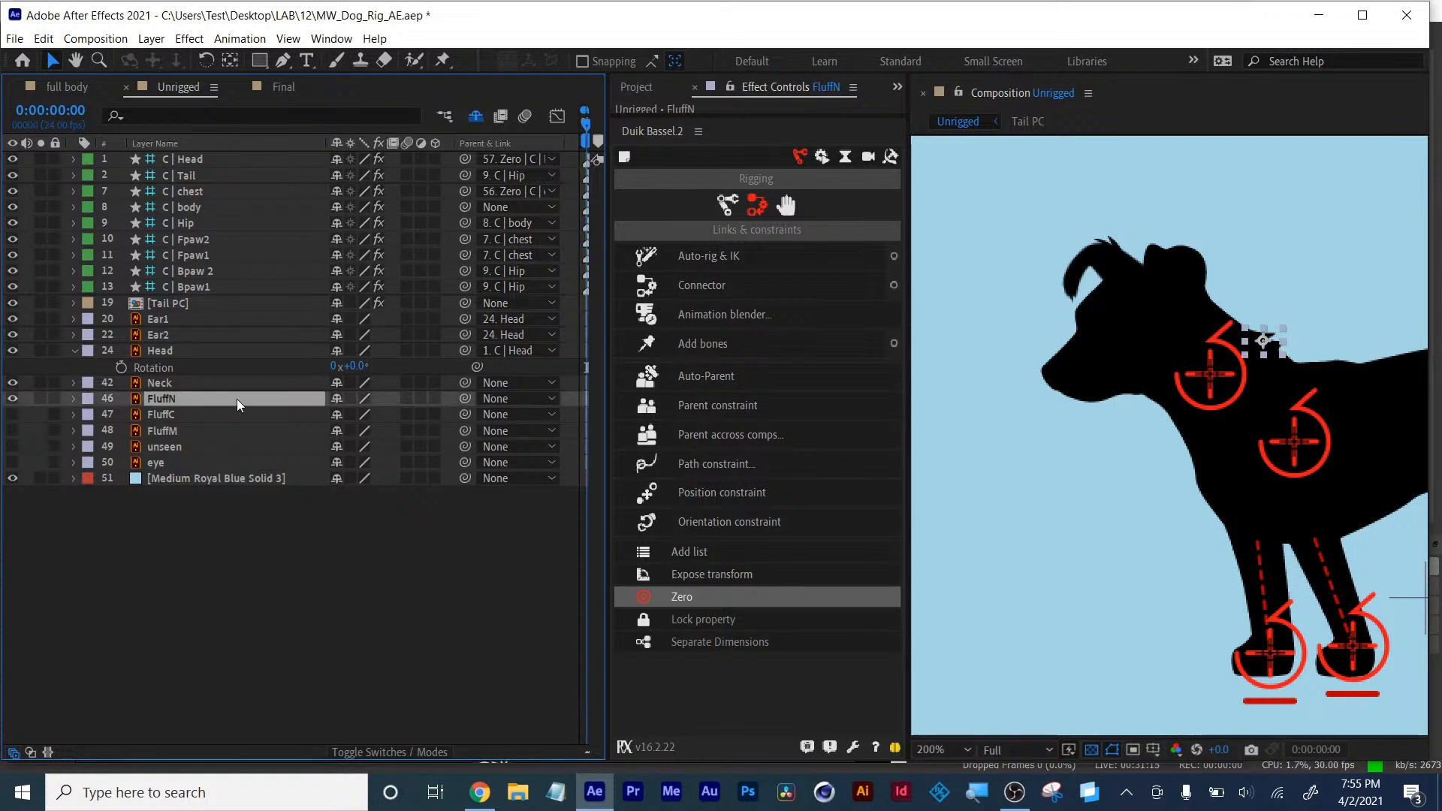
drag(462, 402, 158, 387)
click(157, 386)
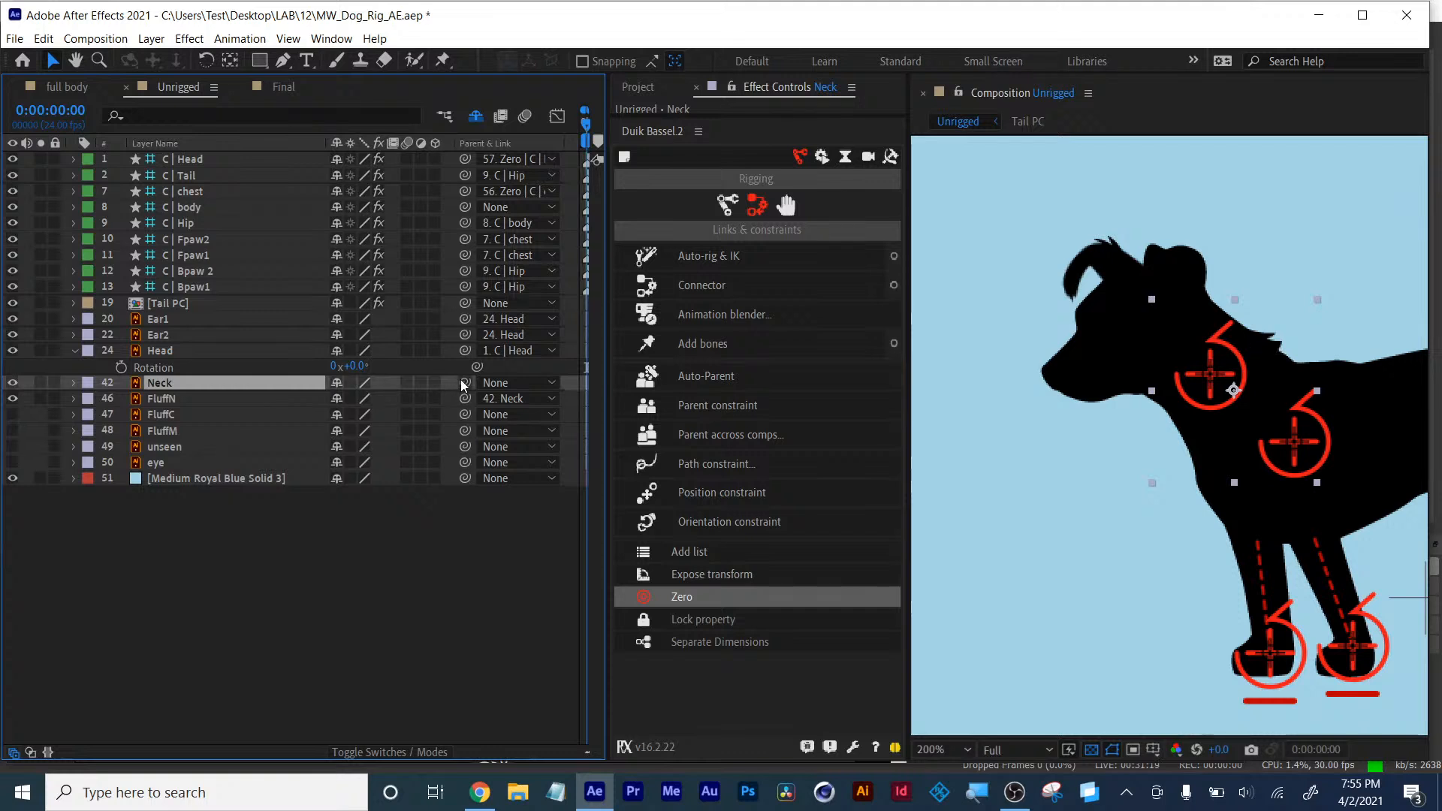
drag(465, 382, 164, 351)
- Test rotating the C | Head controller, undo the rotation, and deselect
click(195, 157)
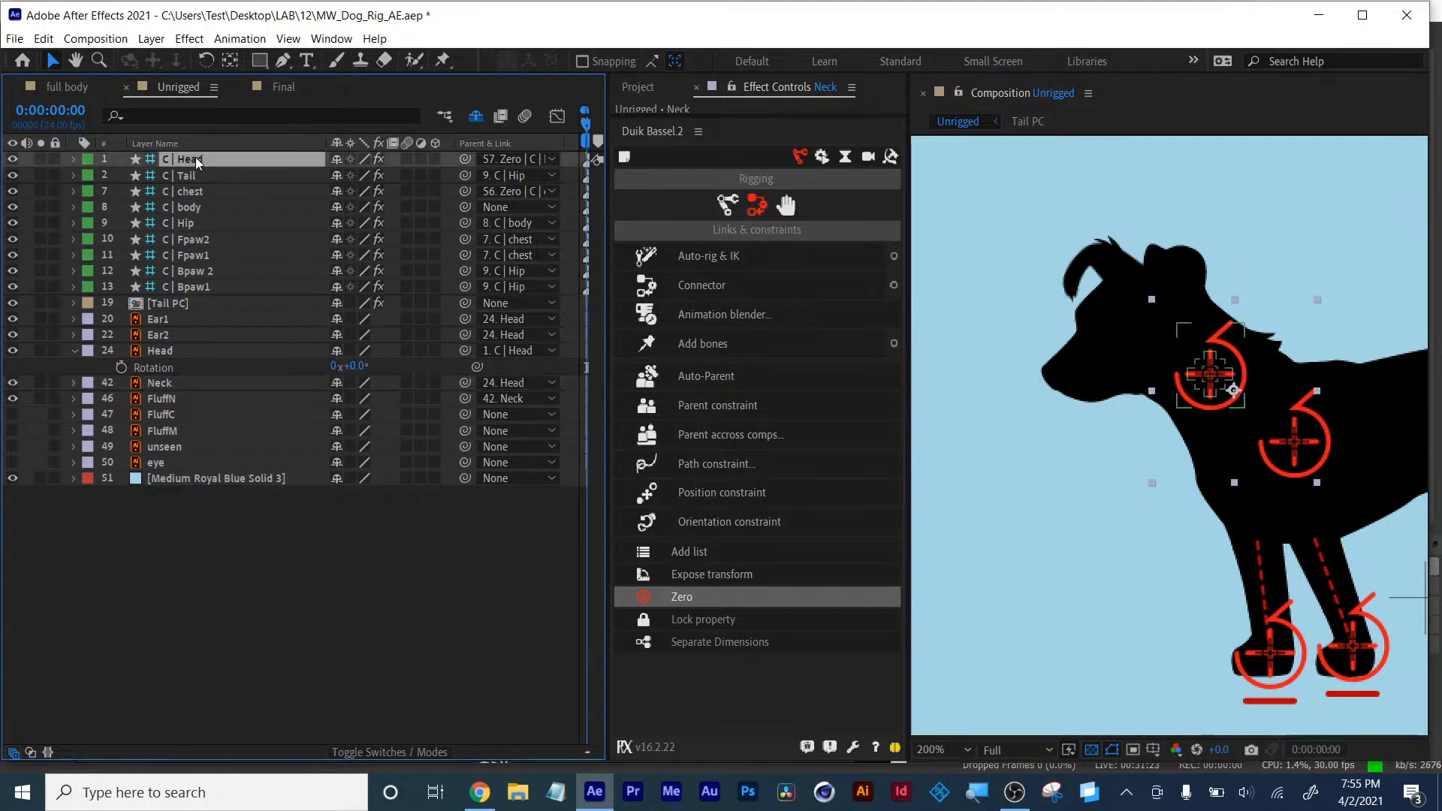
key(r)
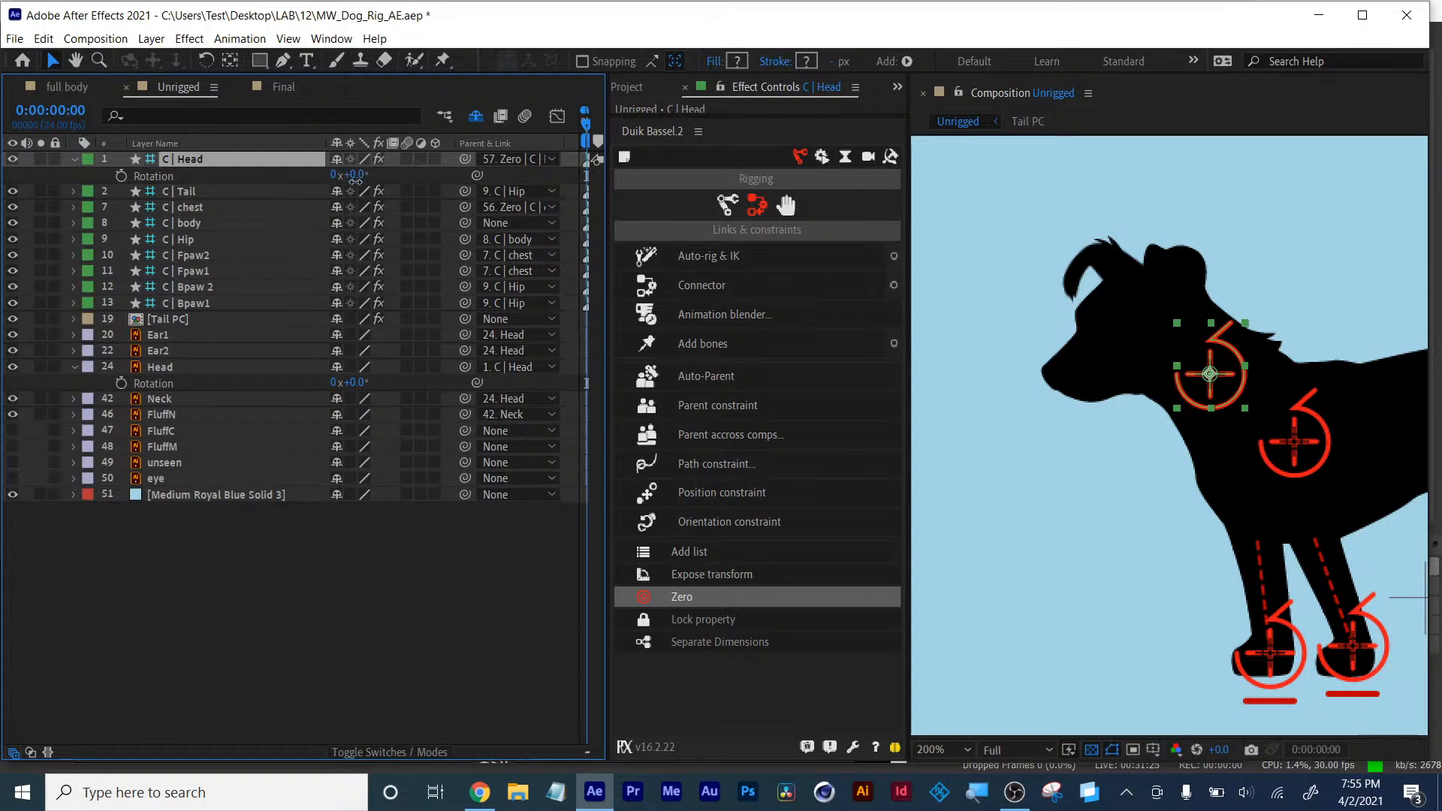
drag(355, 181, 353, 193)
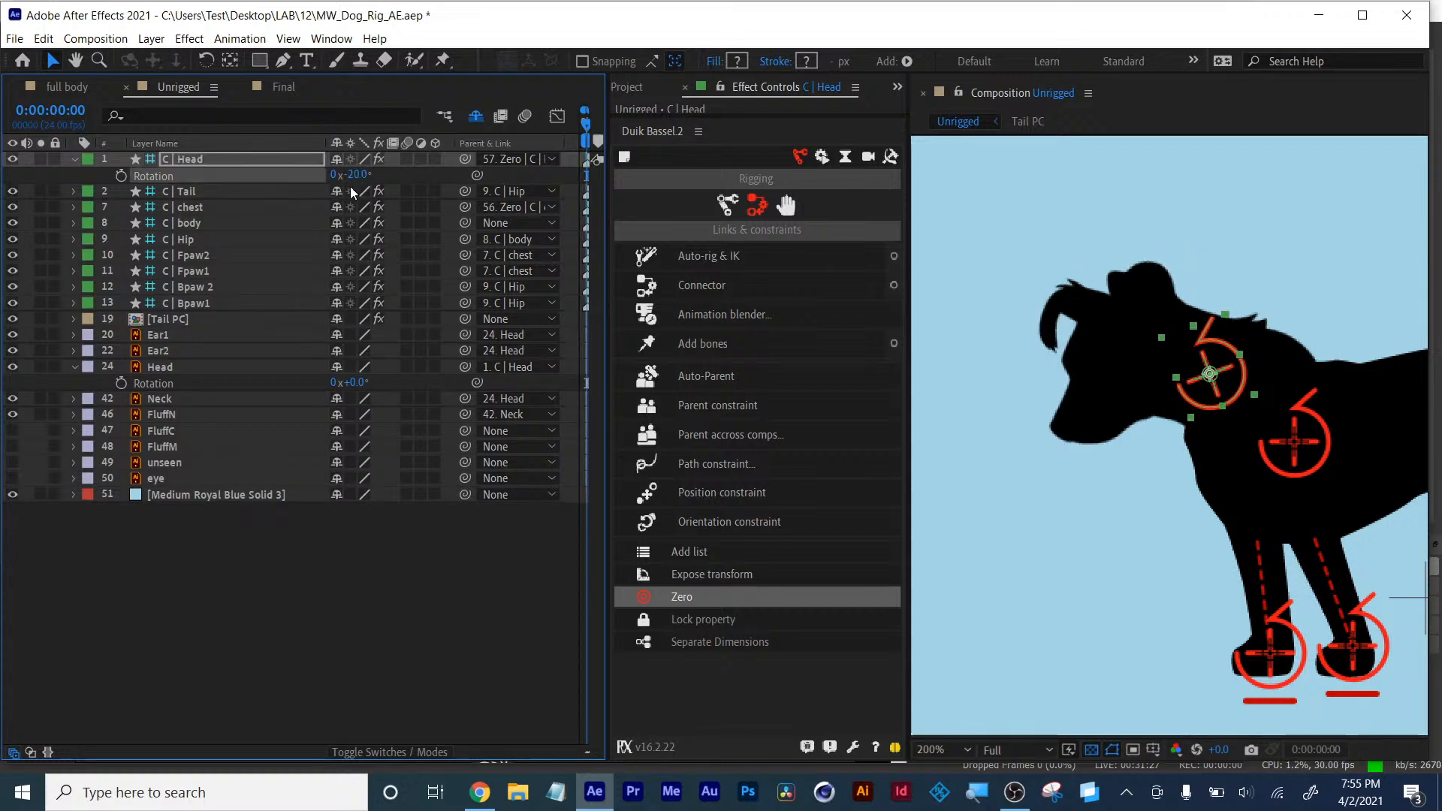
key(ctrl+z)
click(182, 594)
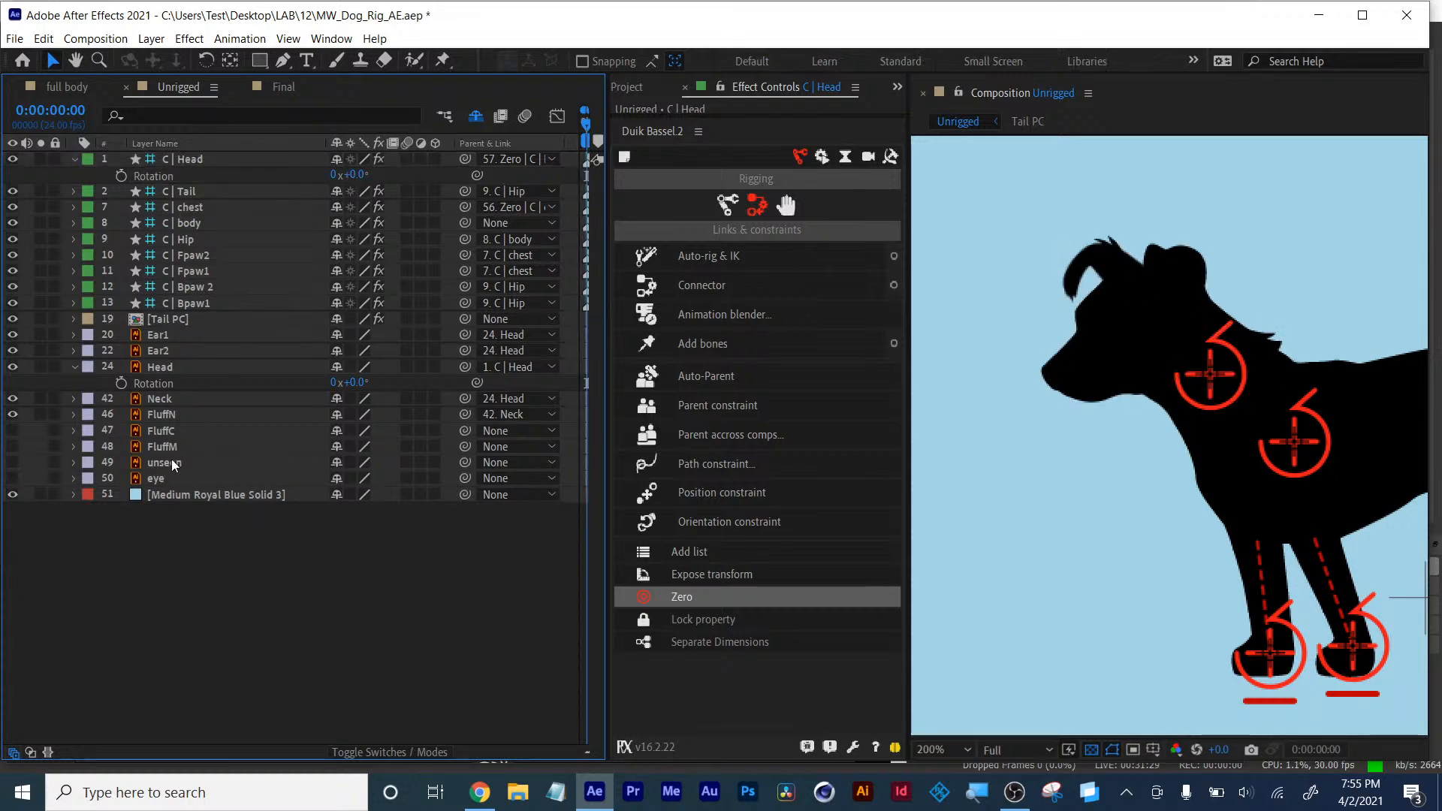
- Try moving the Neck layer's anchor point with the Pan Behind tool while soloed, then undo and unsolo
click(159, 398)
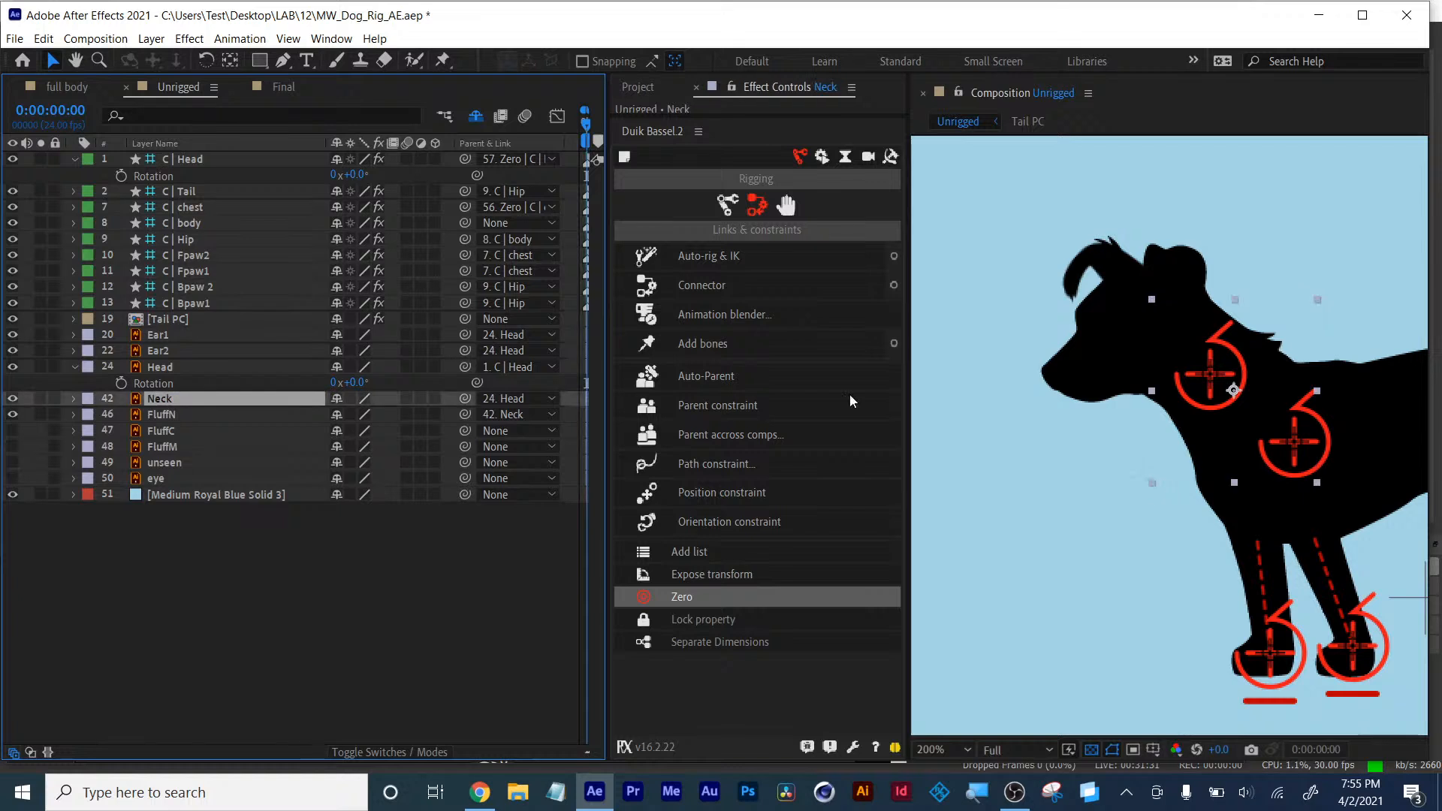
click(853, 405)
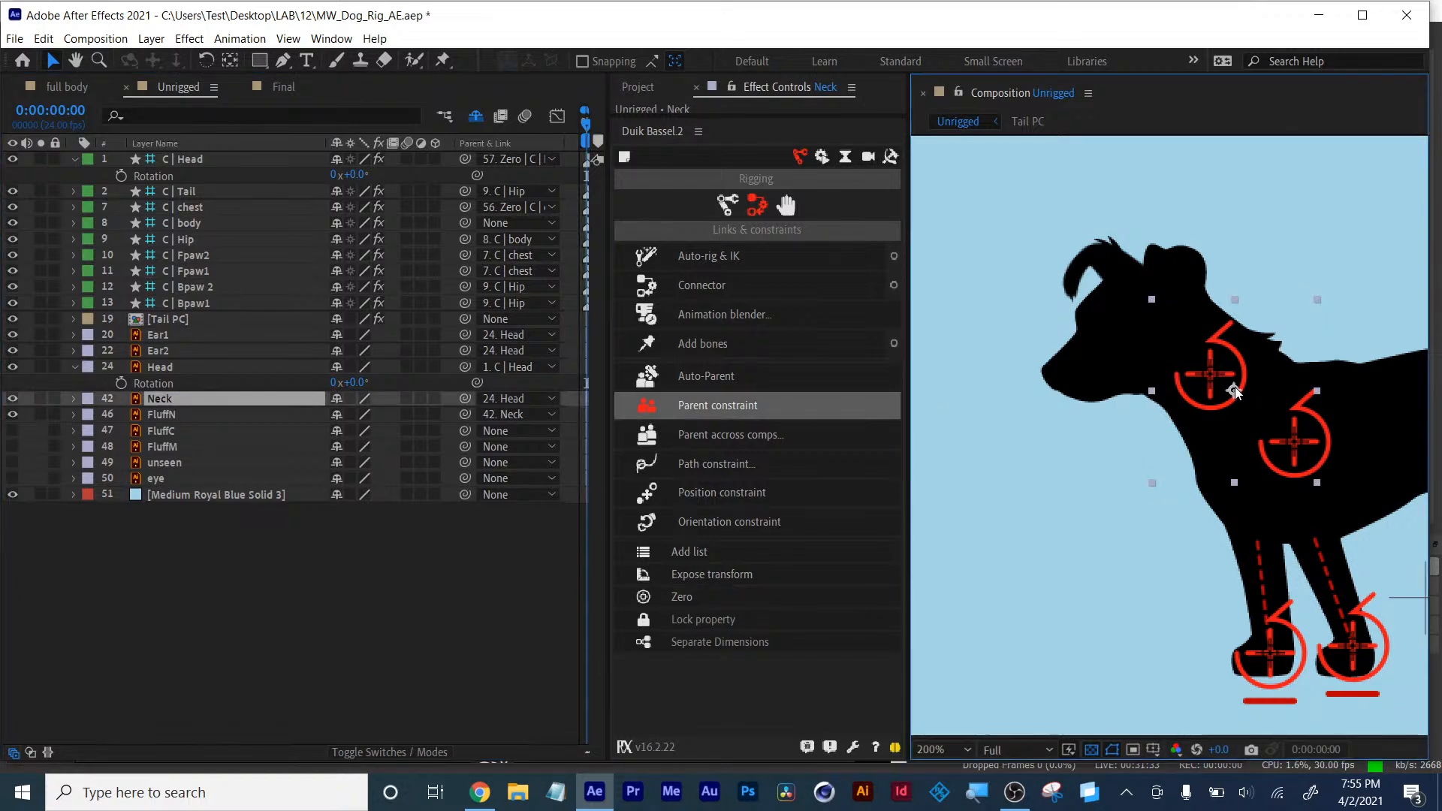
click(33, 399)
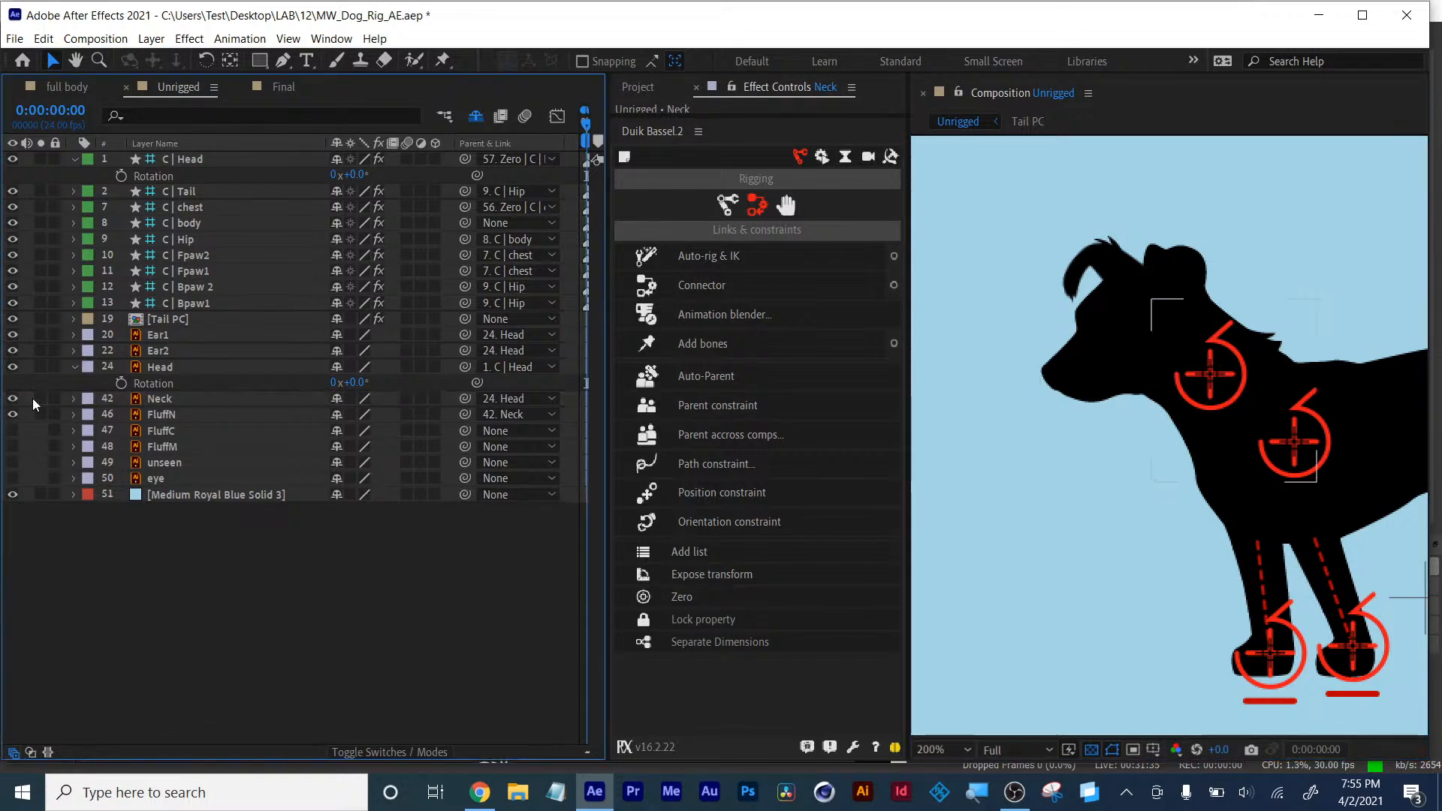
click(39, 399)
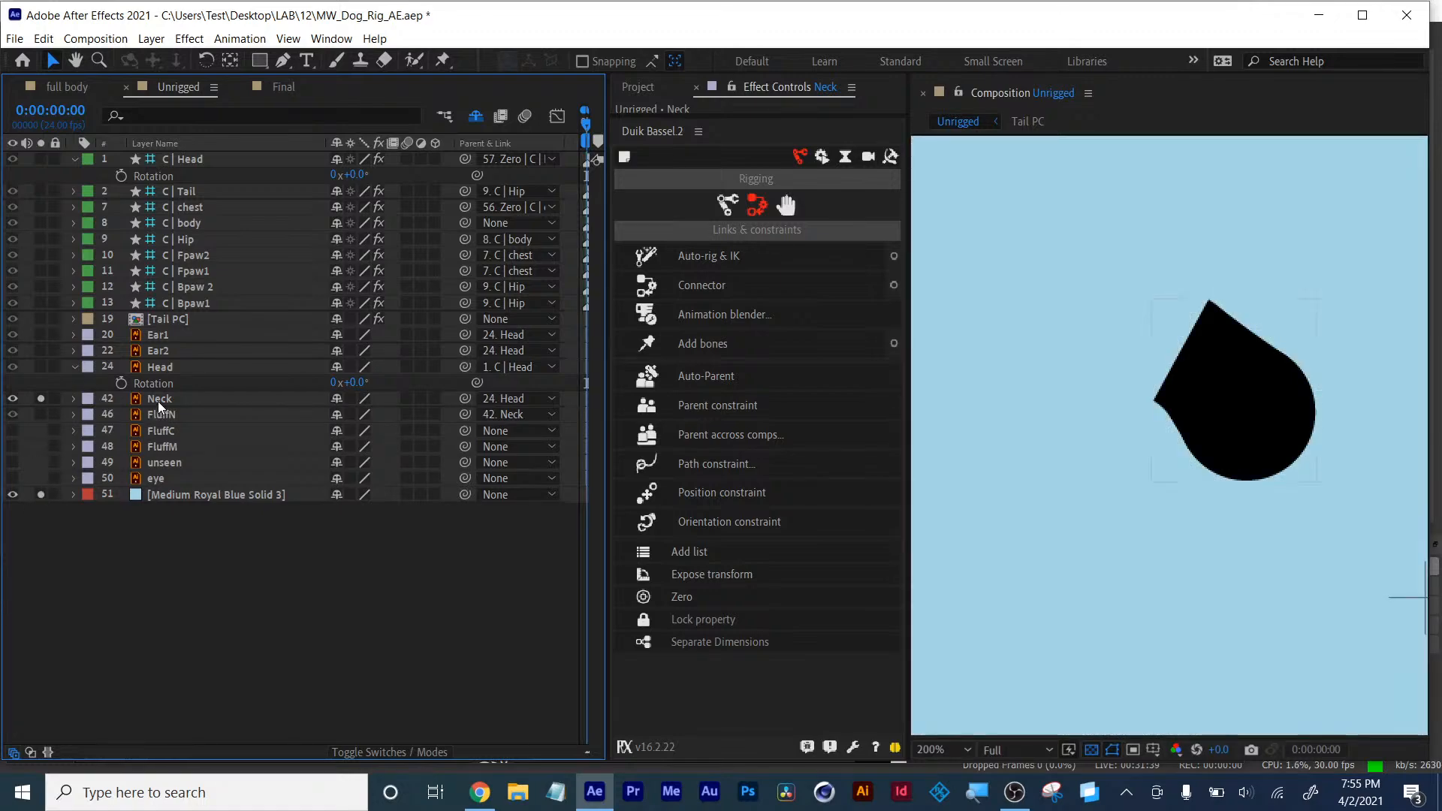
click(158, 399)
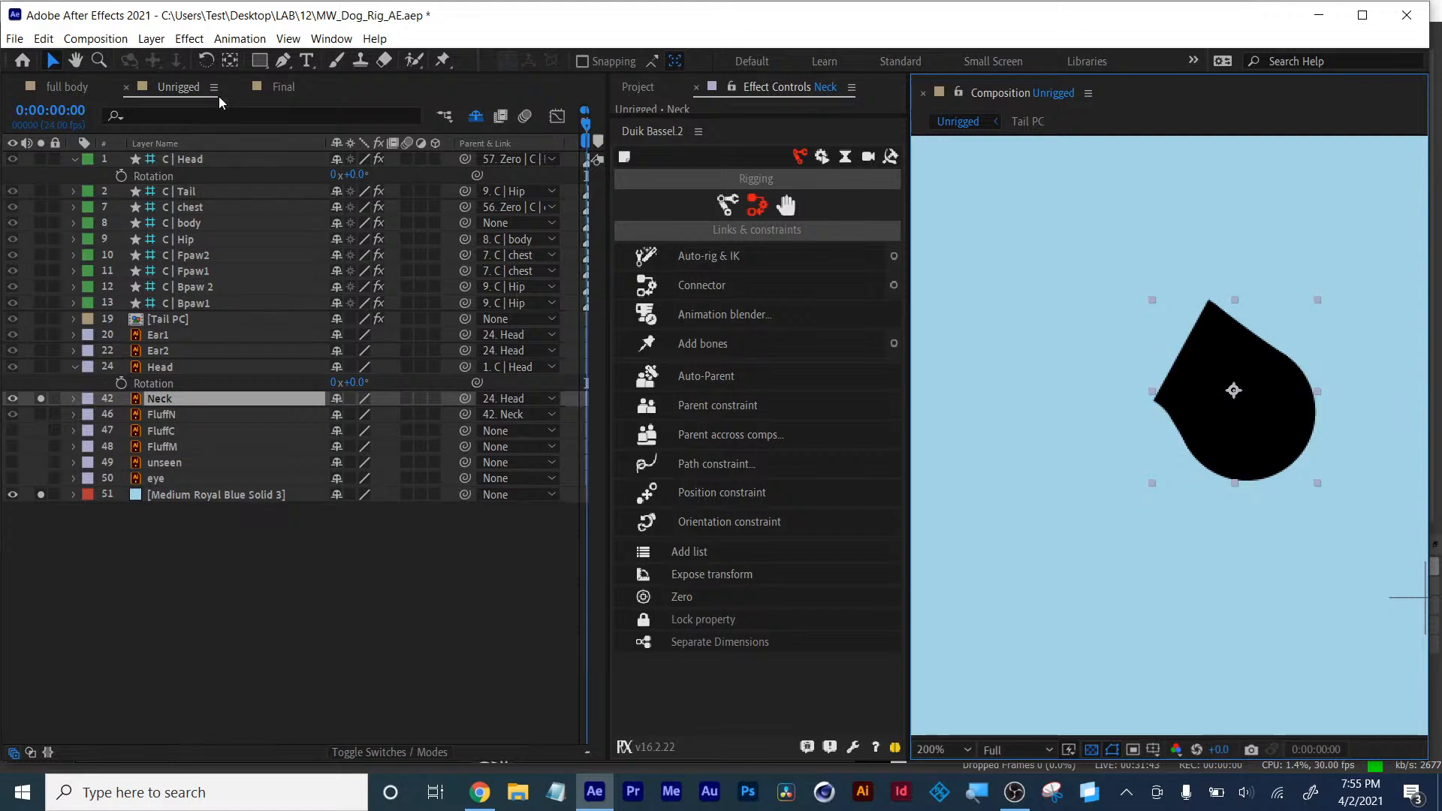
click(231, 60)
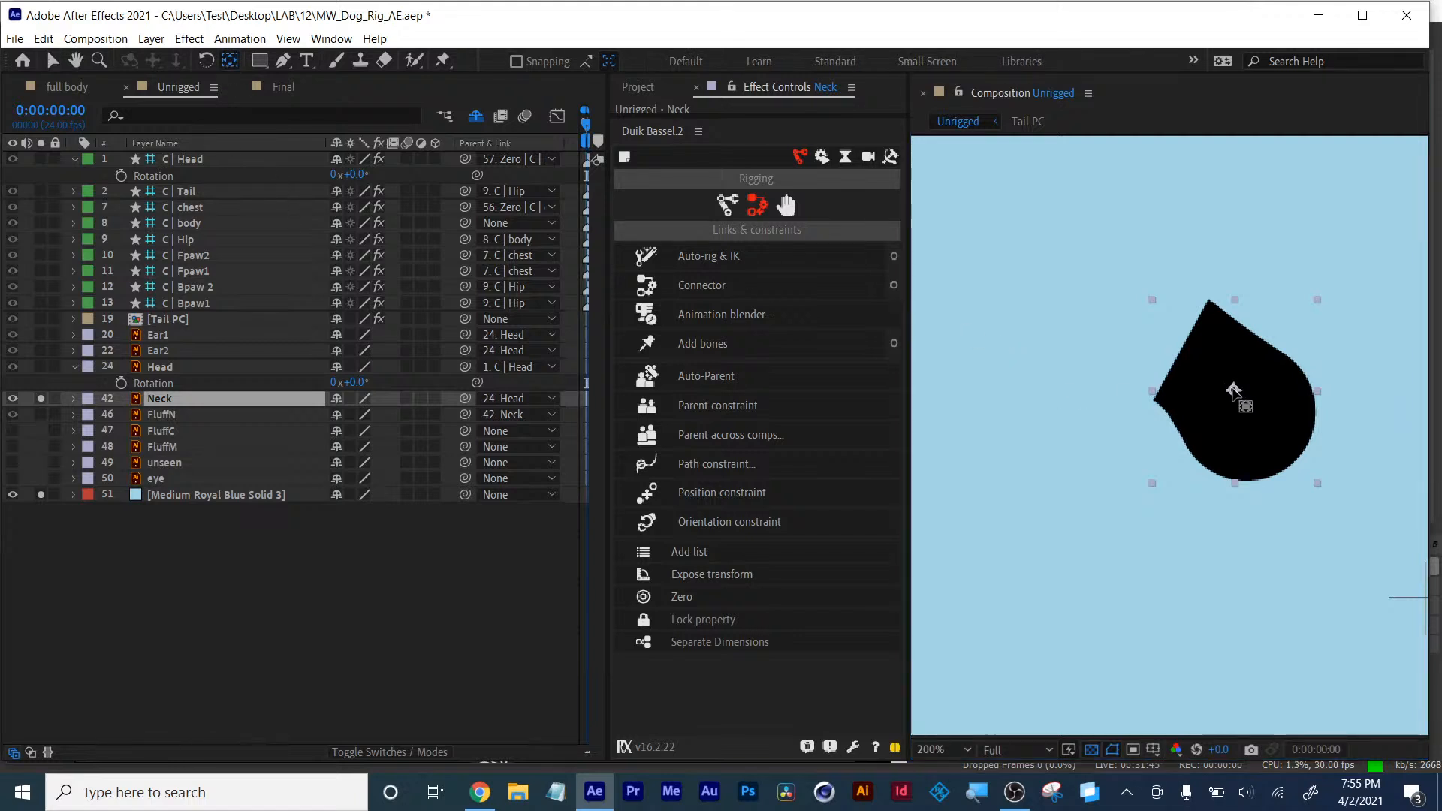
drag(1235, 391, 1280, 445)
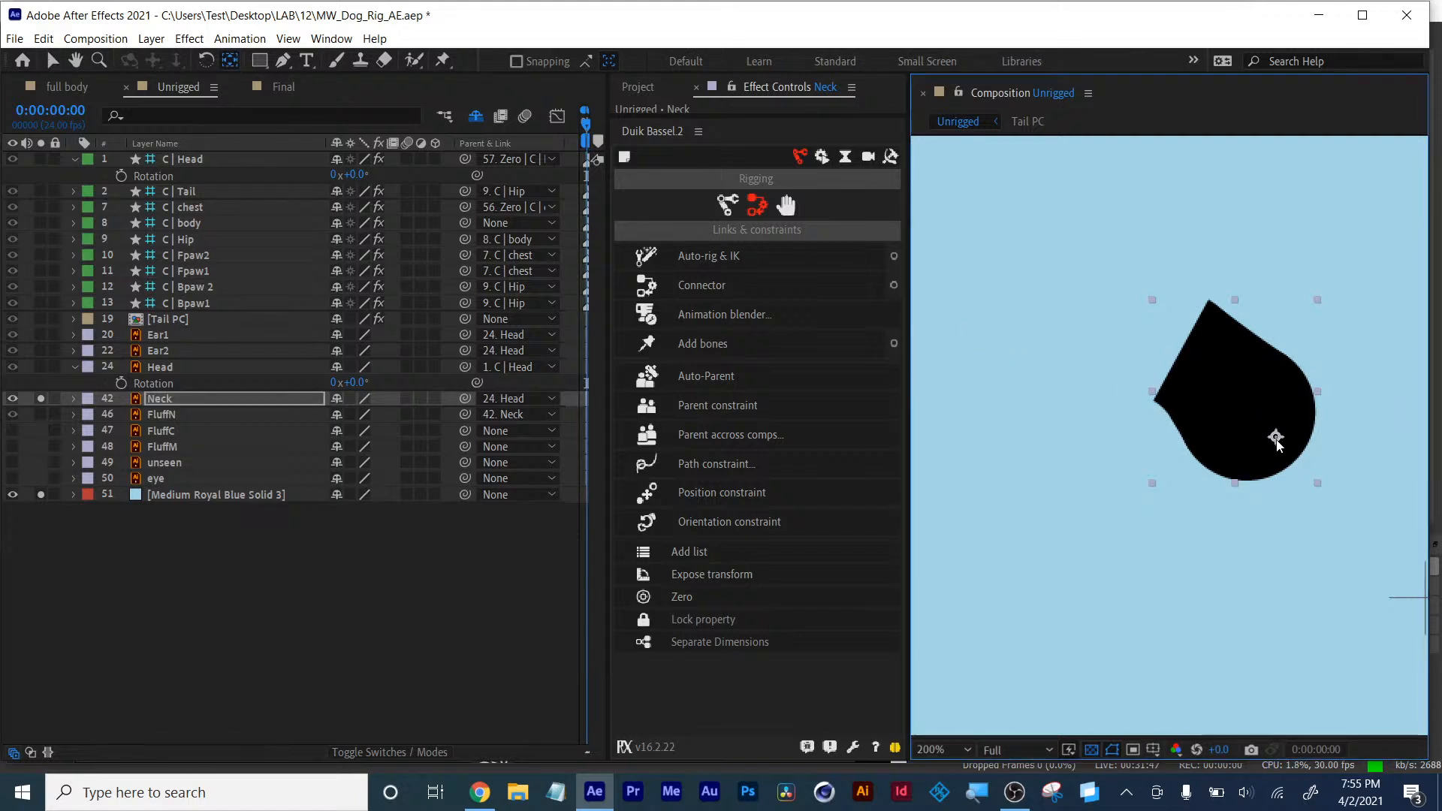
key(ctrl+z)
click(40, 401)
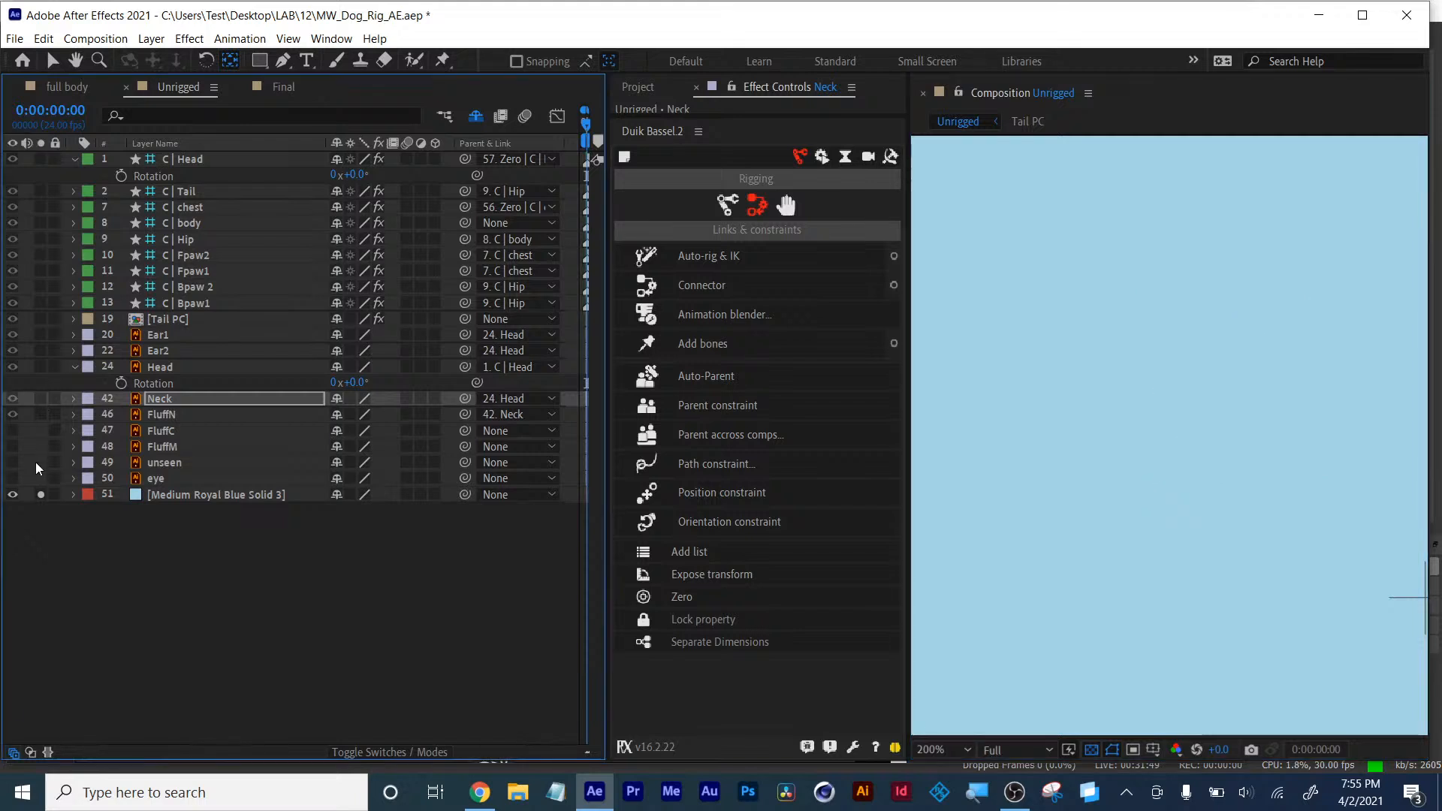
click(41, 495)
- Test rotating the C | Head controller and undo the change
click(188, 161)
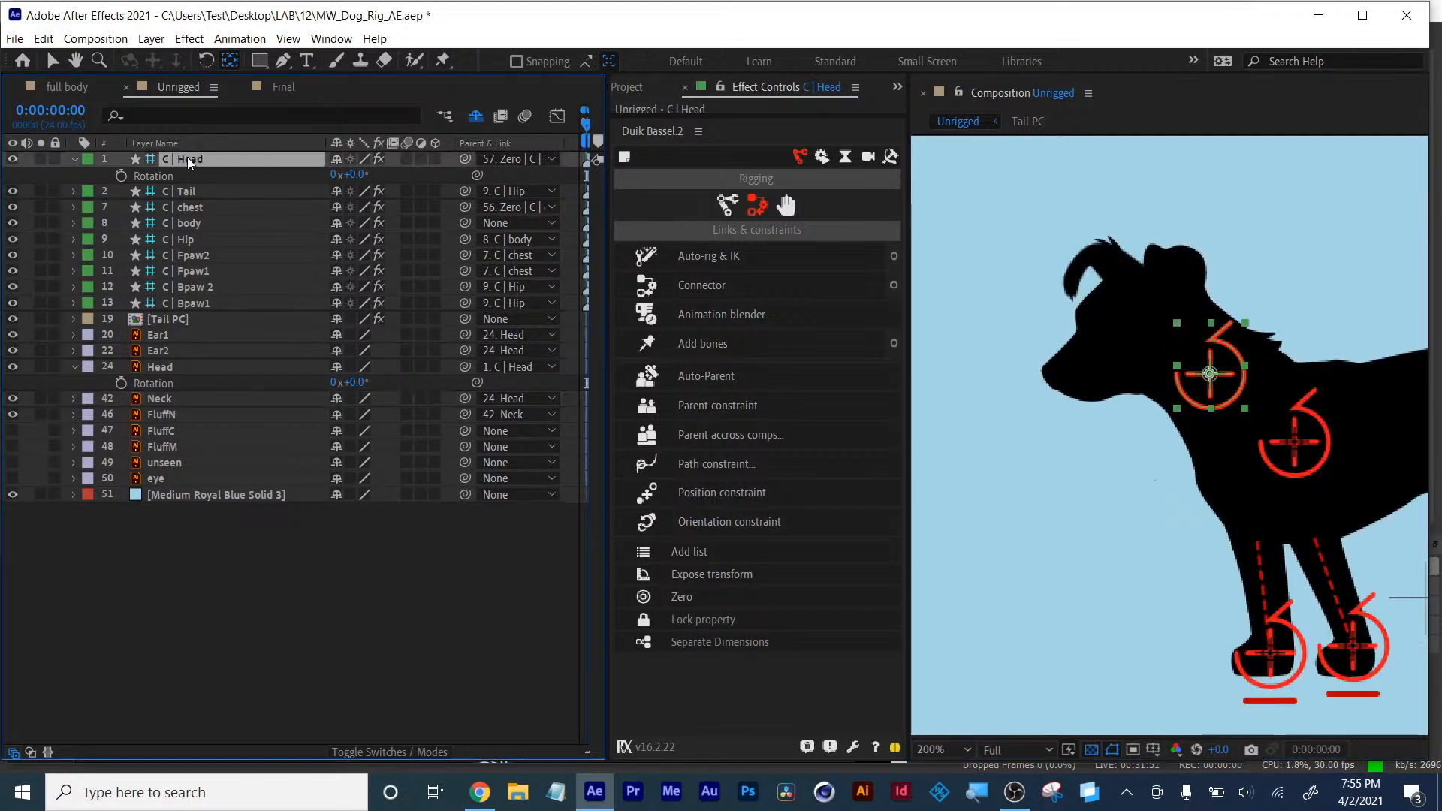
drag(357, 176, 358, 179)
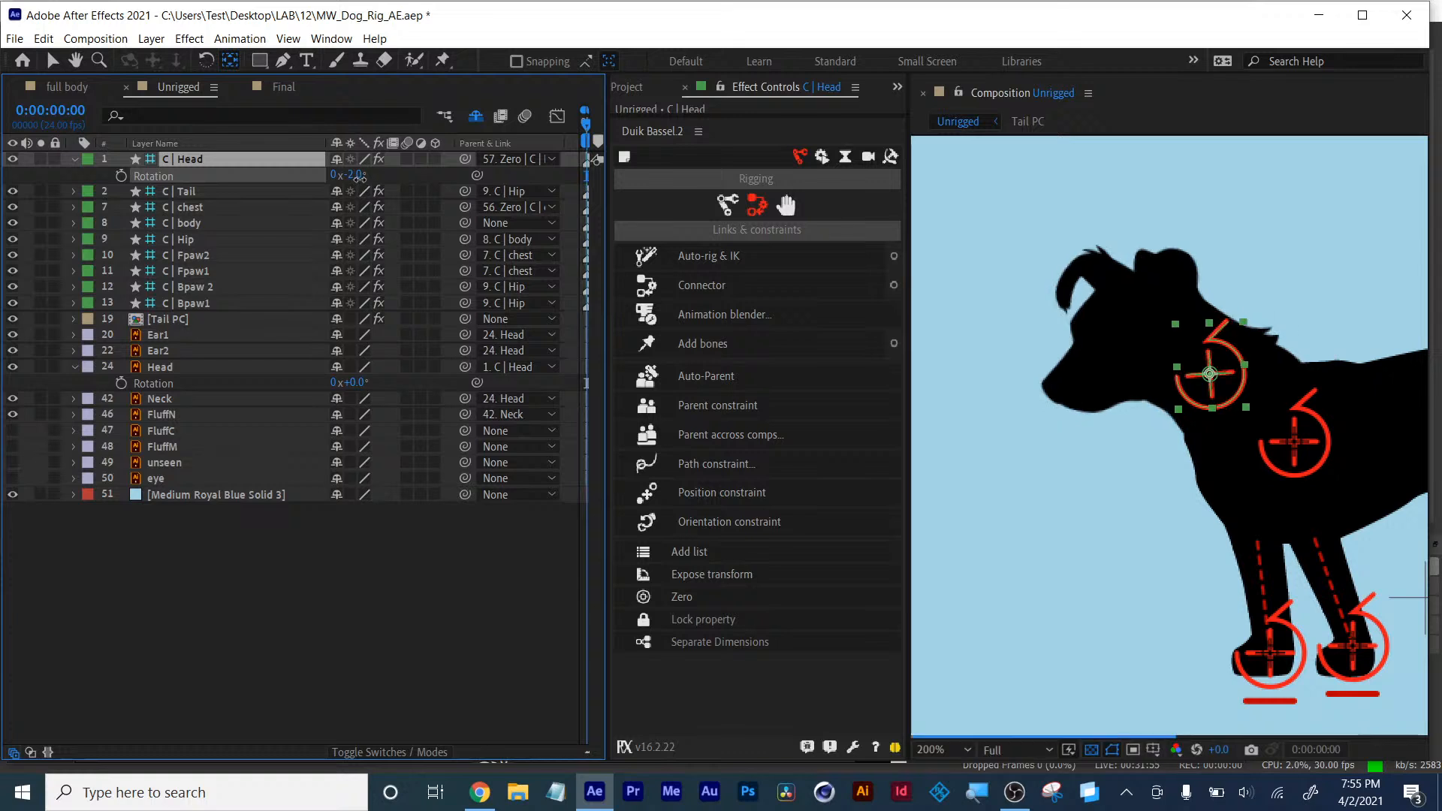
key(ctrl+z)
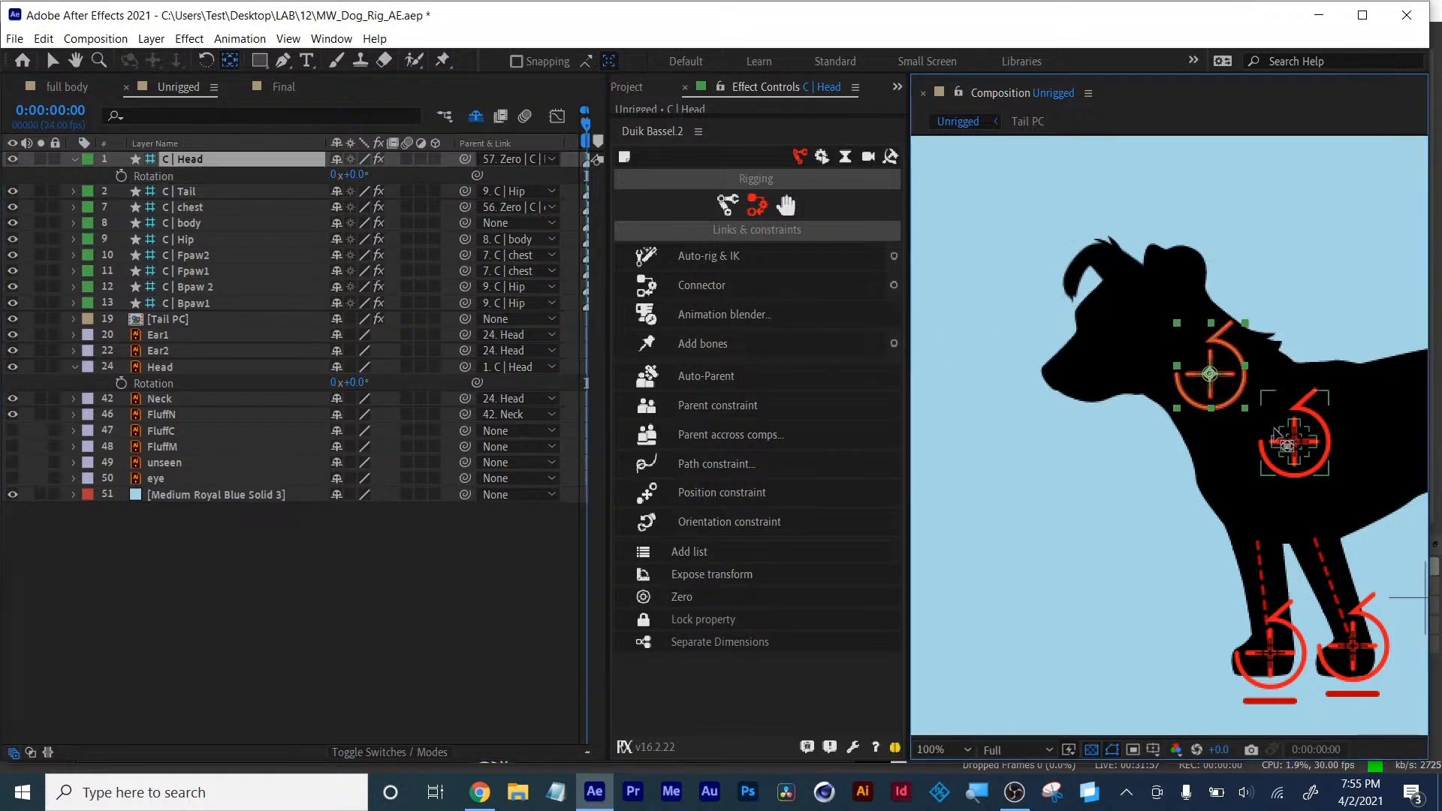
- Test moving the C | chest and C | Fpaw2 controllers in the full dog view, undoing each move
scroll(1171, 435, down, 2)
drag(1353, 419, 1240, 414)
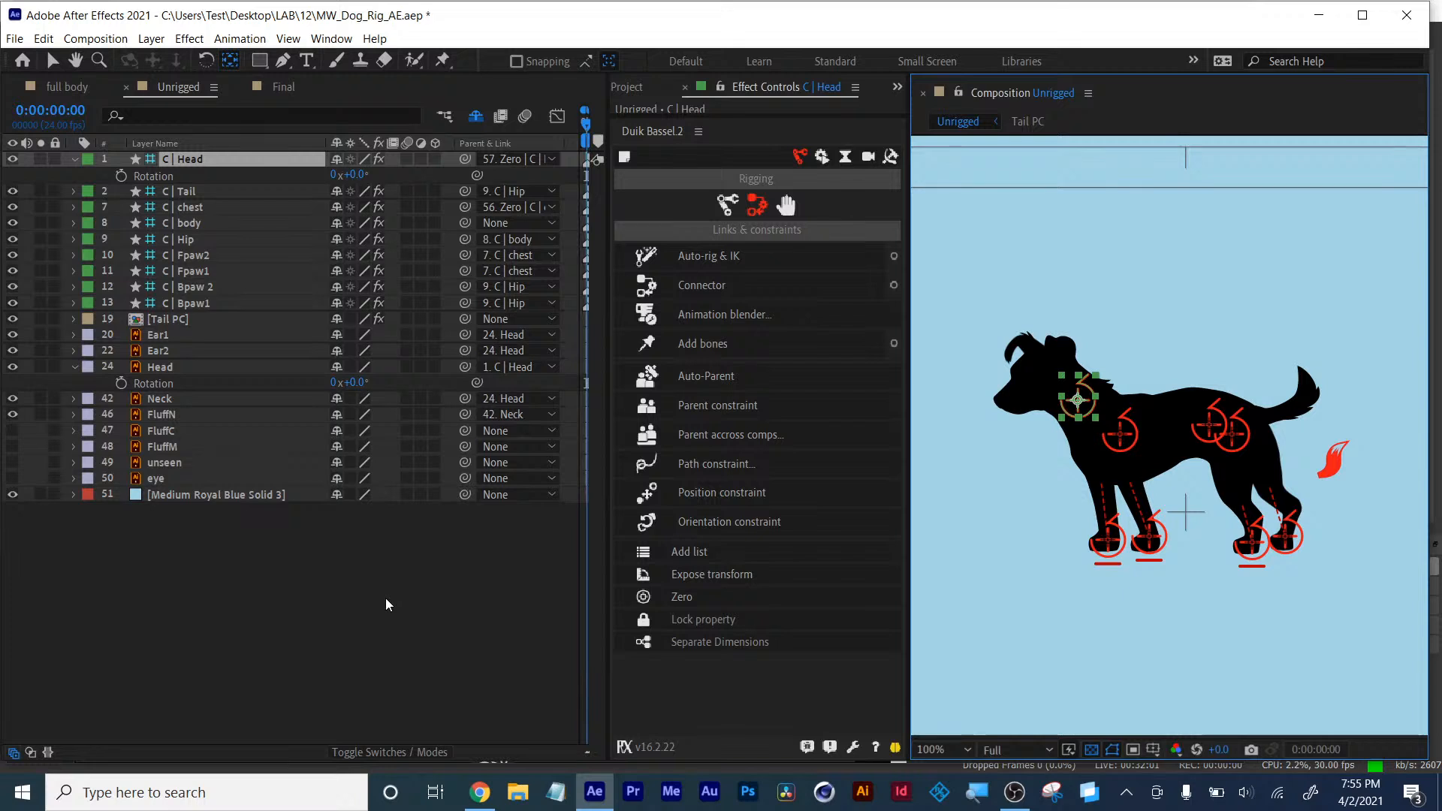
click(52, 61)
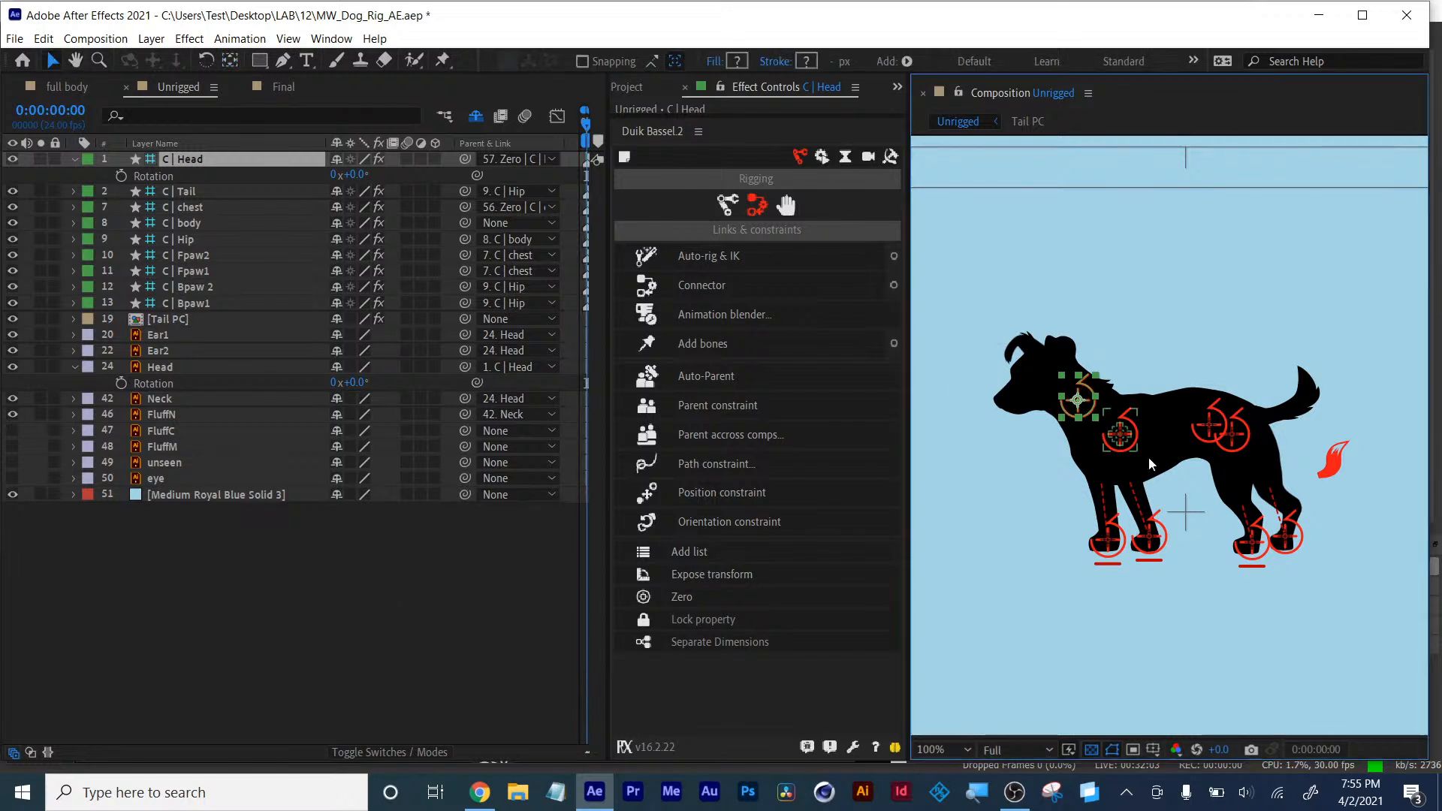
click(1125, 444)
drag(1125, 444, 1095, 439)
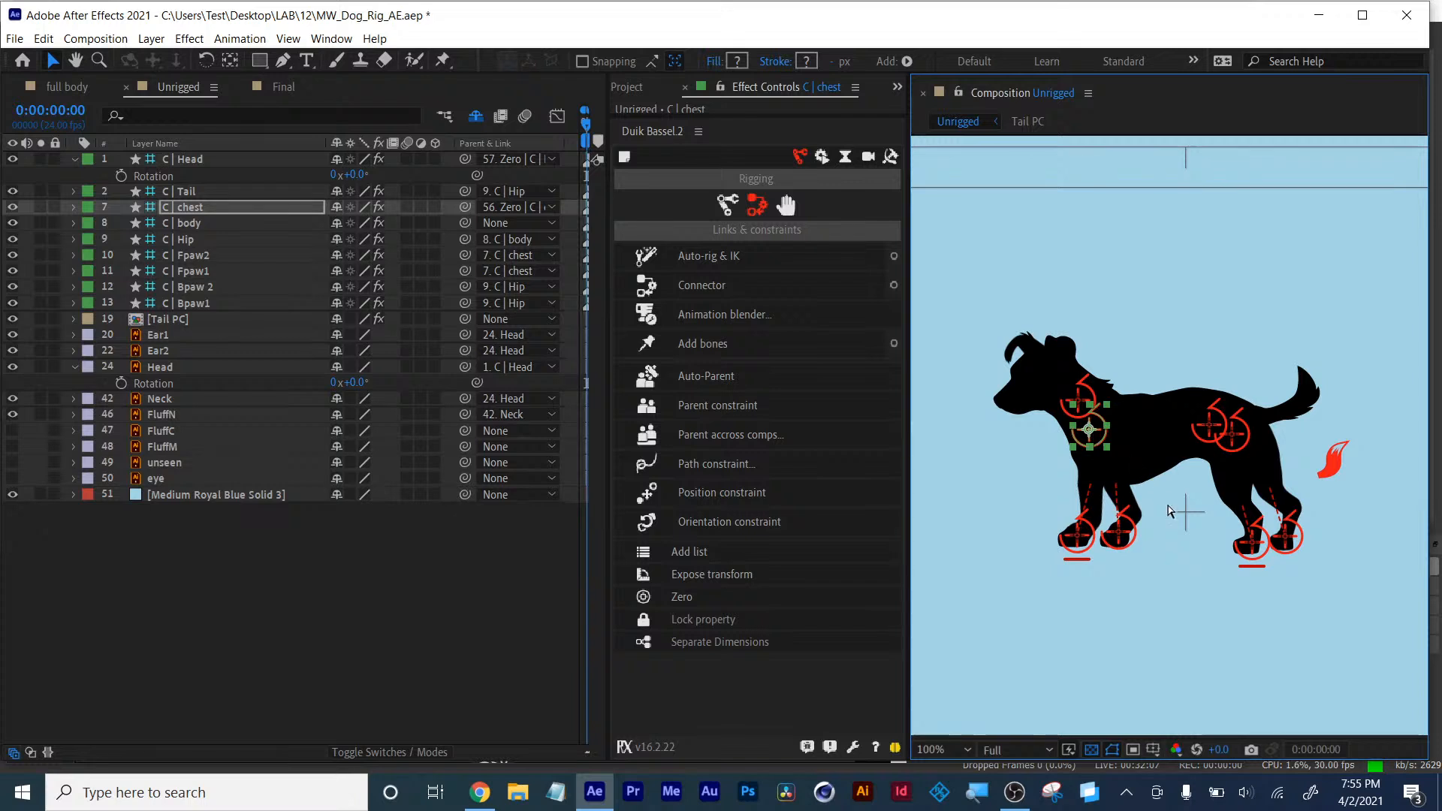
key(ctrl+z)
drag(1104, 534, 1085, 519)
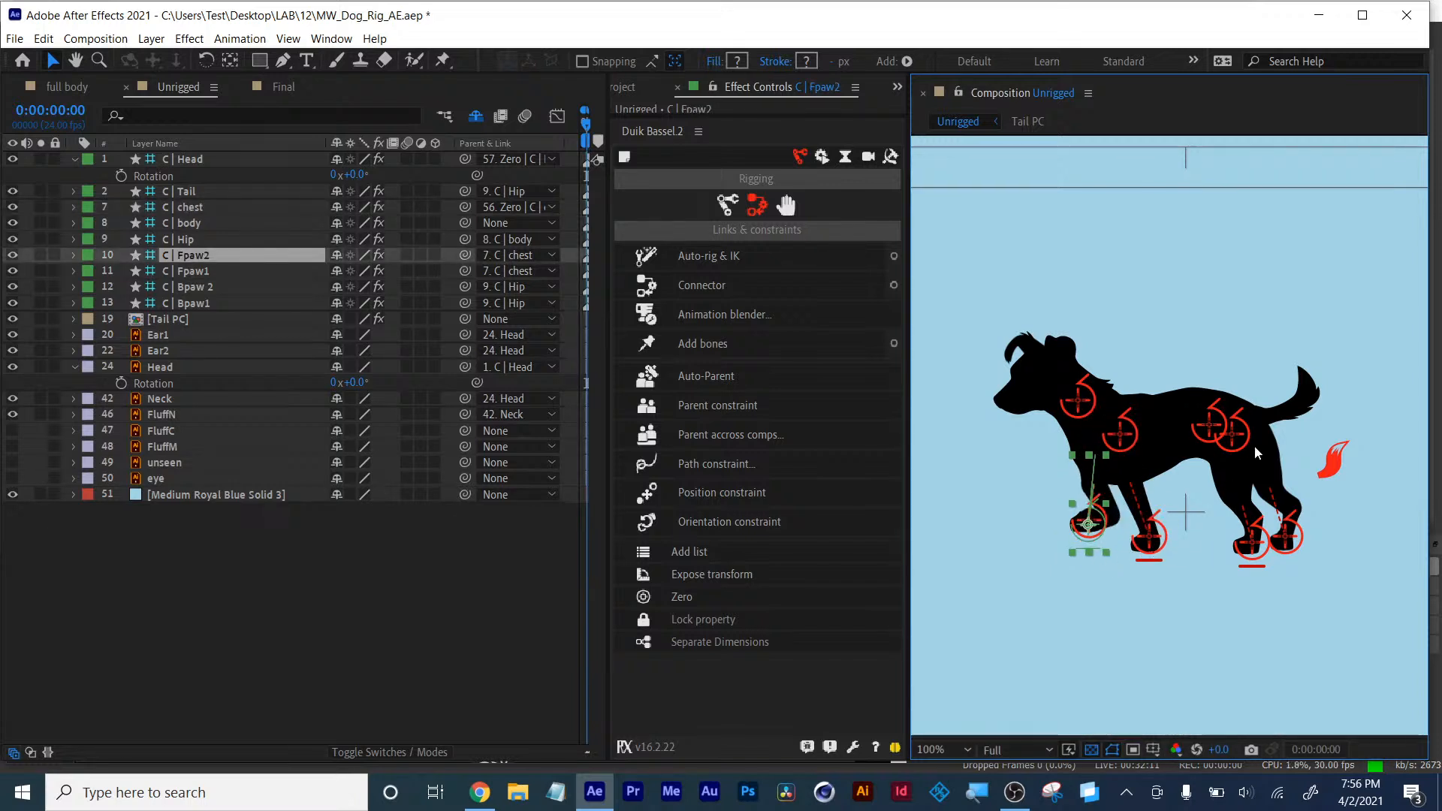
key(ctrl+z)
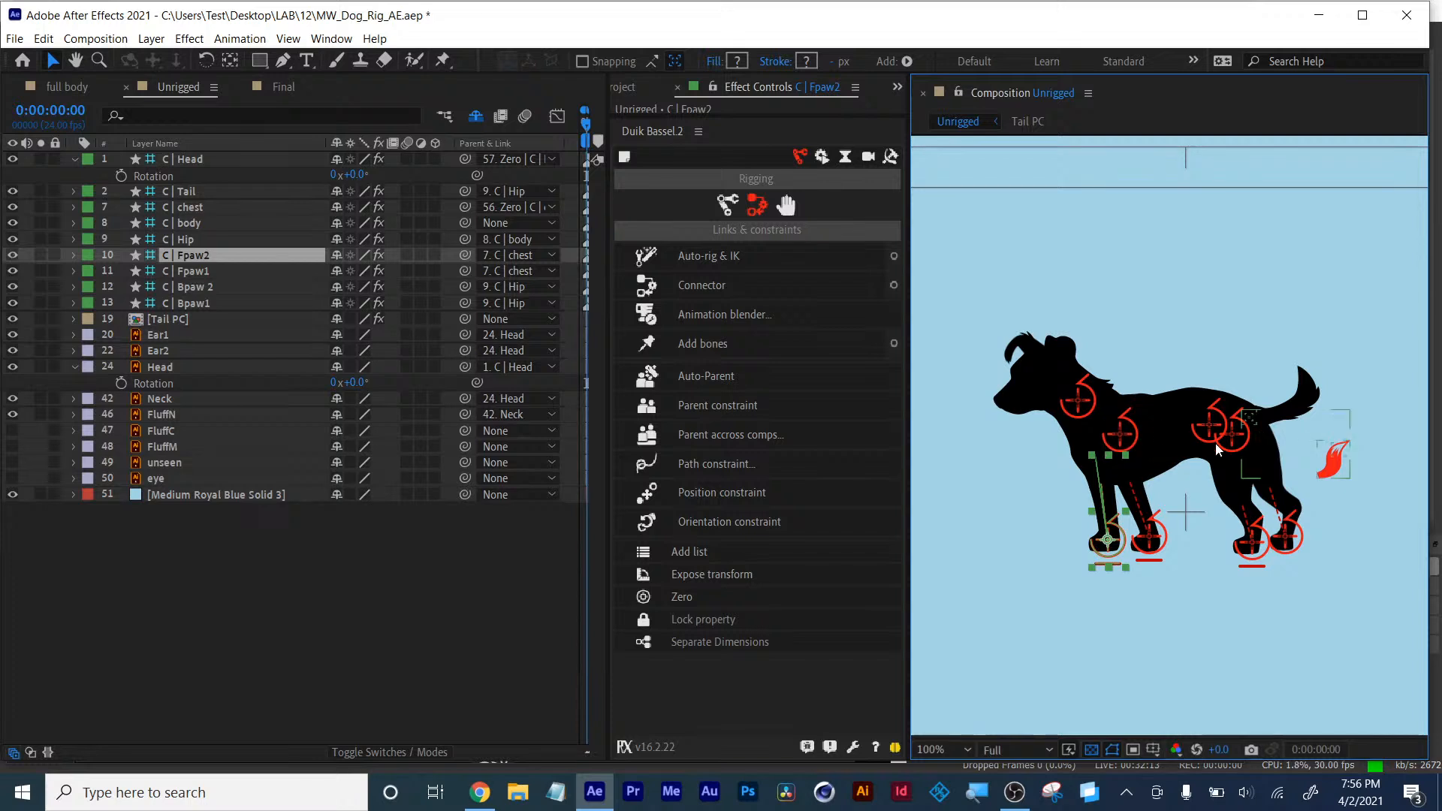
click(1238, 443)
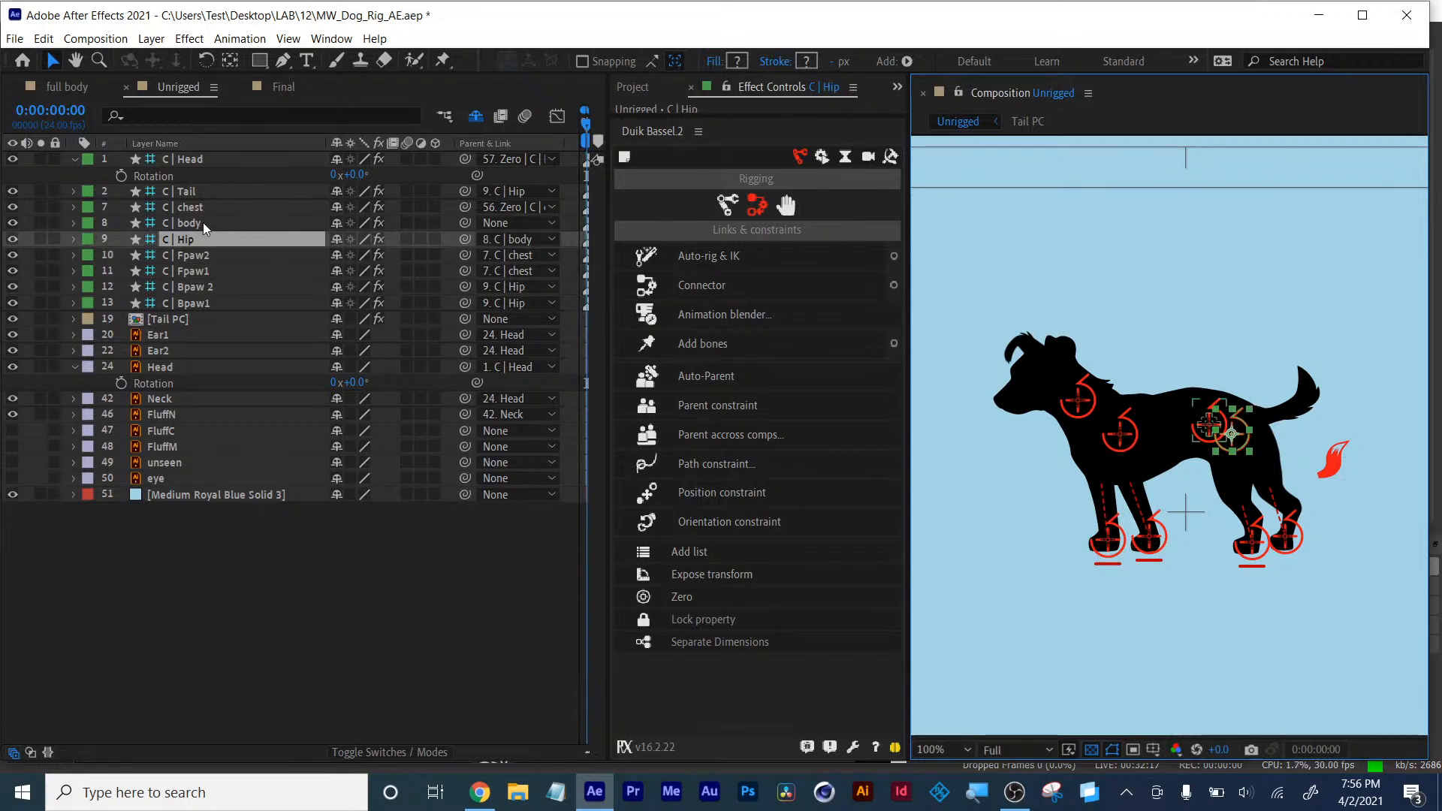
- Parent the C | body controller to C | chest and test moving it, undoing the move
click(183, 226)
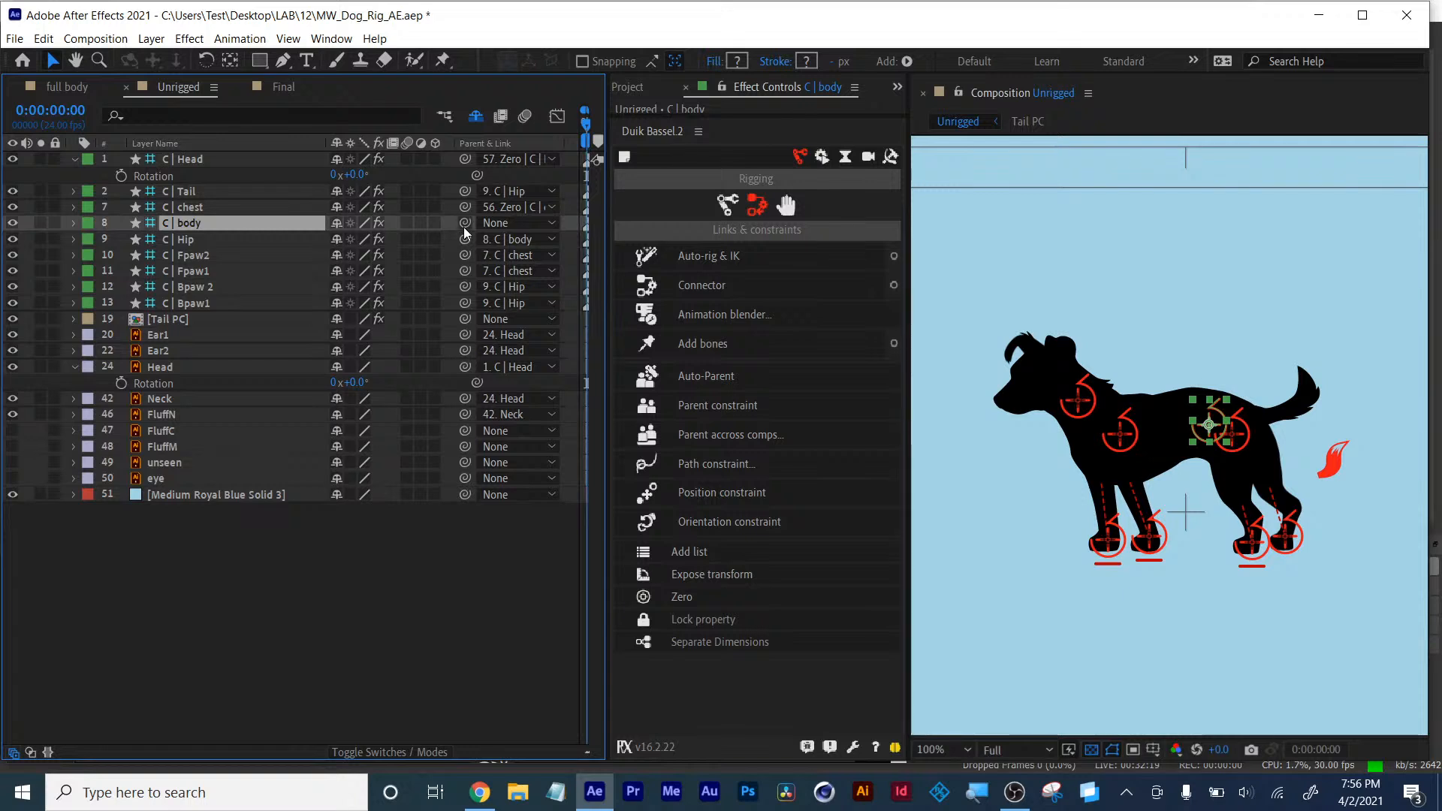
drag(465, 223, 242, 215)
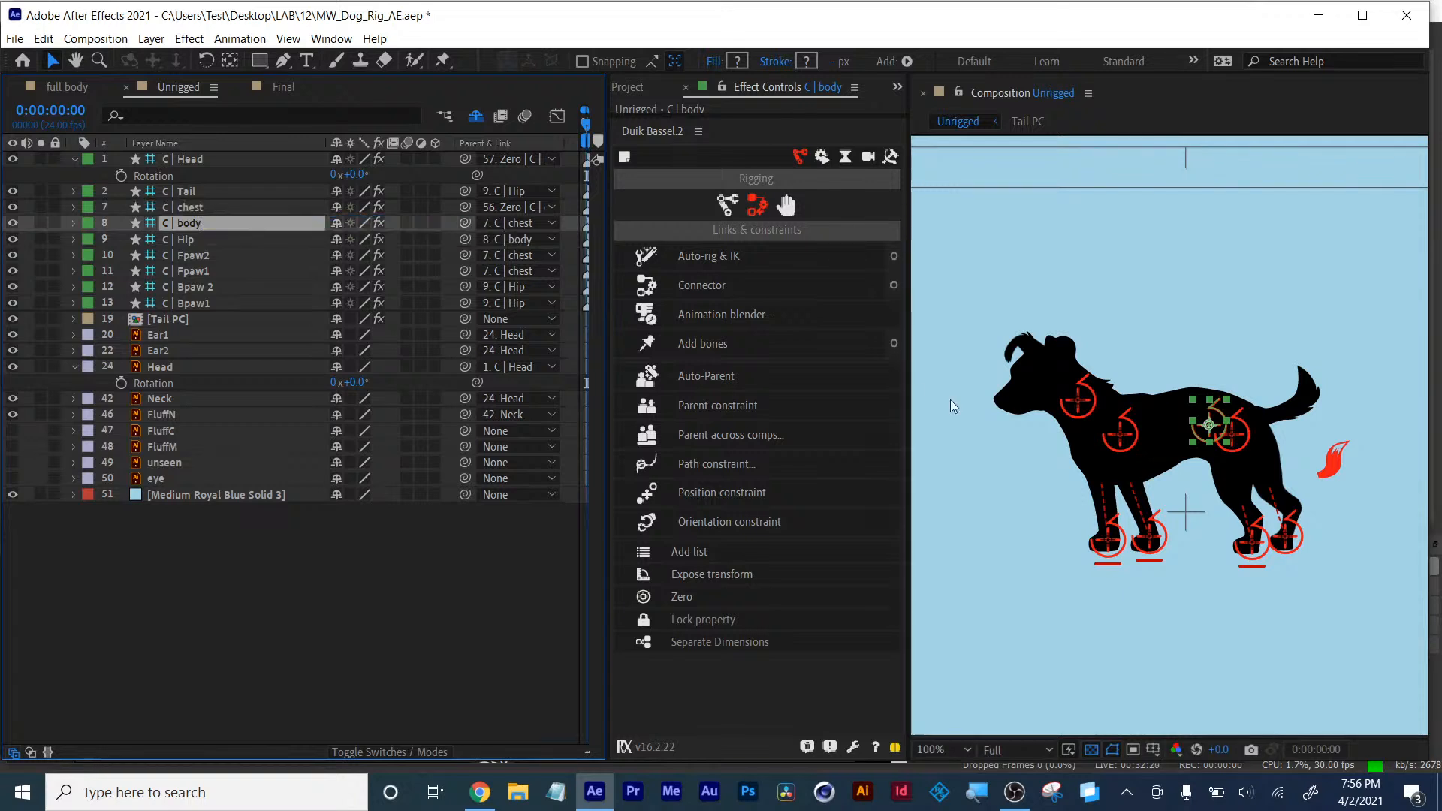
click(1121, 435)
mouse_move(1122, 433)
mouse_down()
mouse_move(1096, 435)
mouse_move(1118, 446)
mouse_up()
key(ctrl+z)
- Set the C | body controller's parent back to None and deselect
click(197, 224)
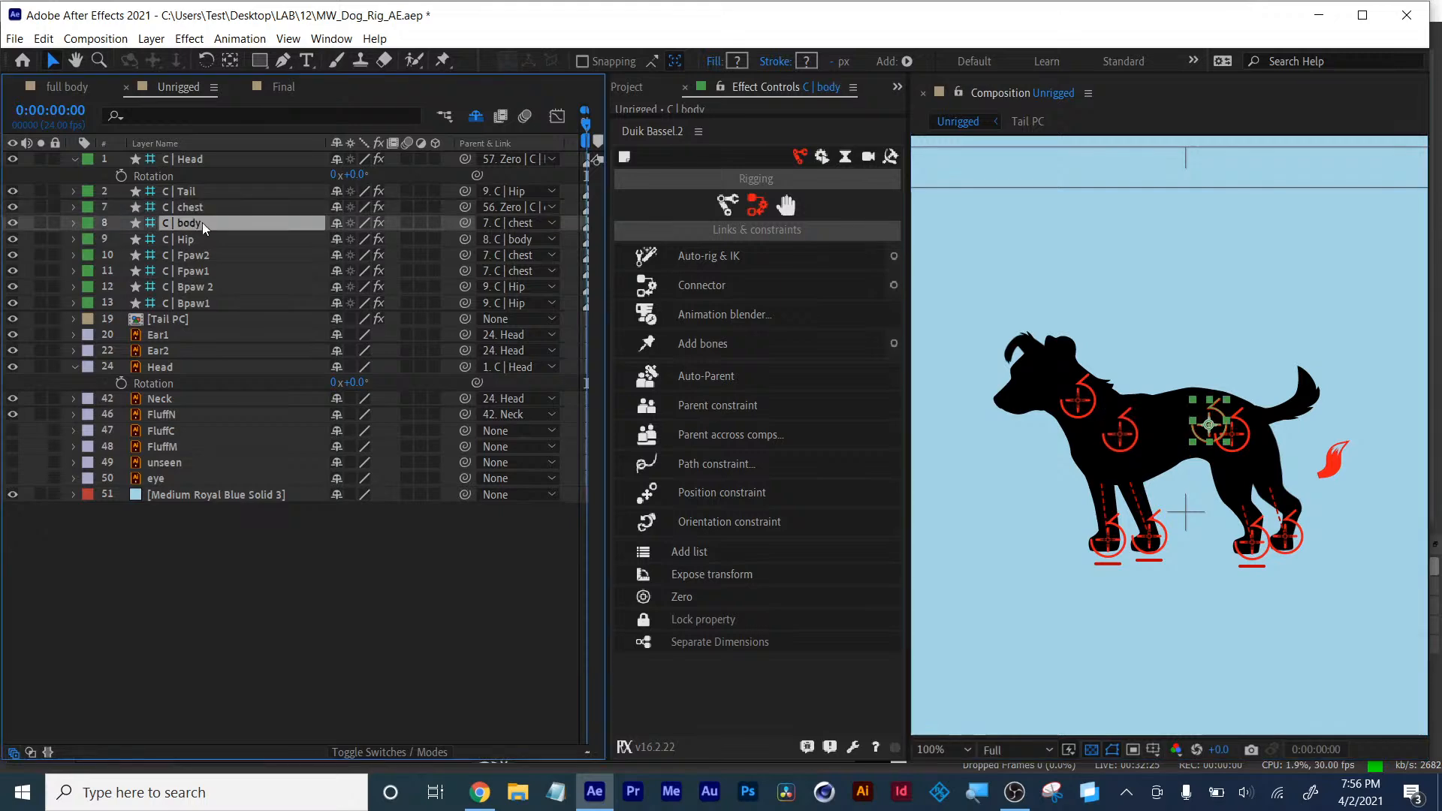
click(519, 223)
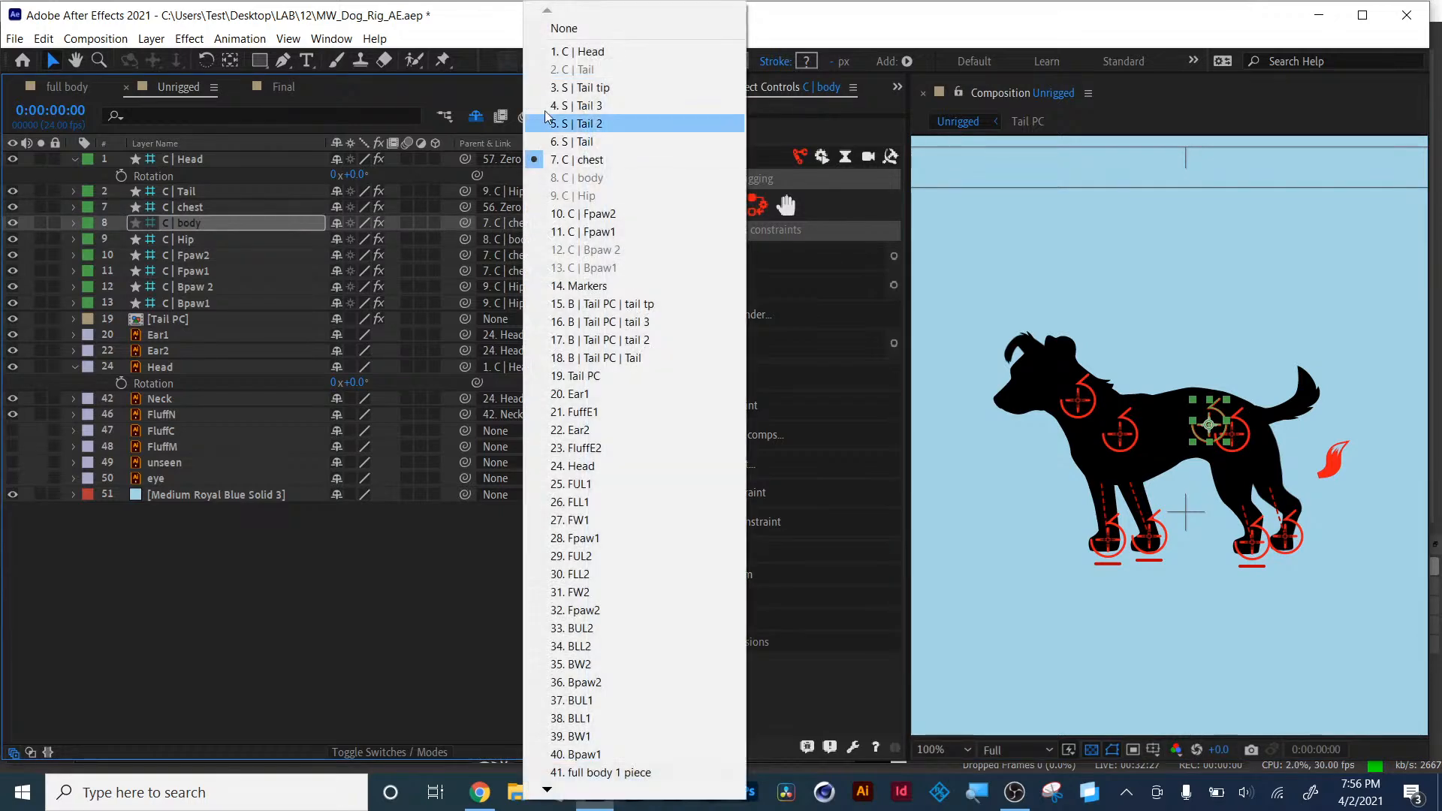
click(564, 28)
click(370, 595)
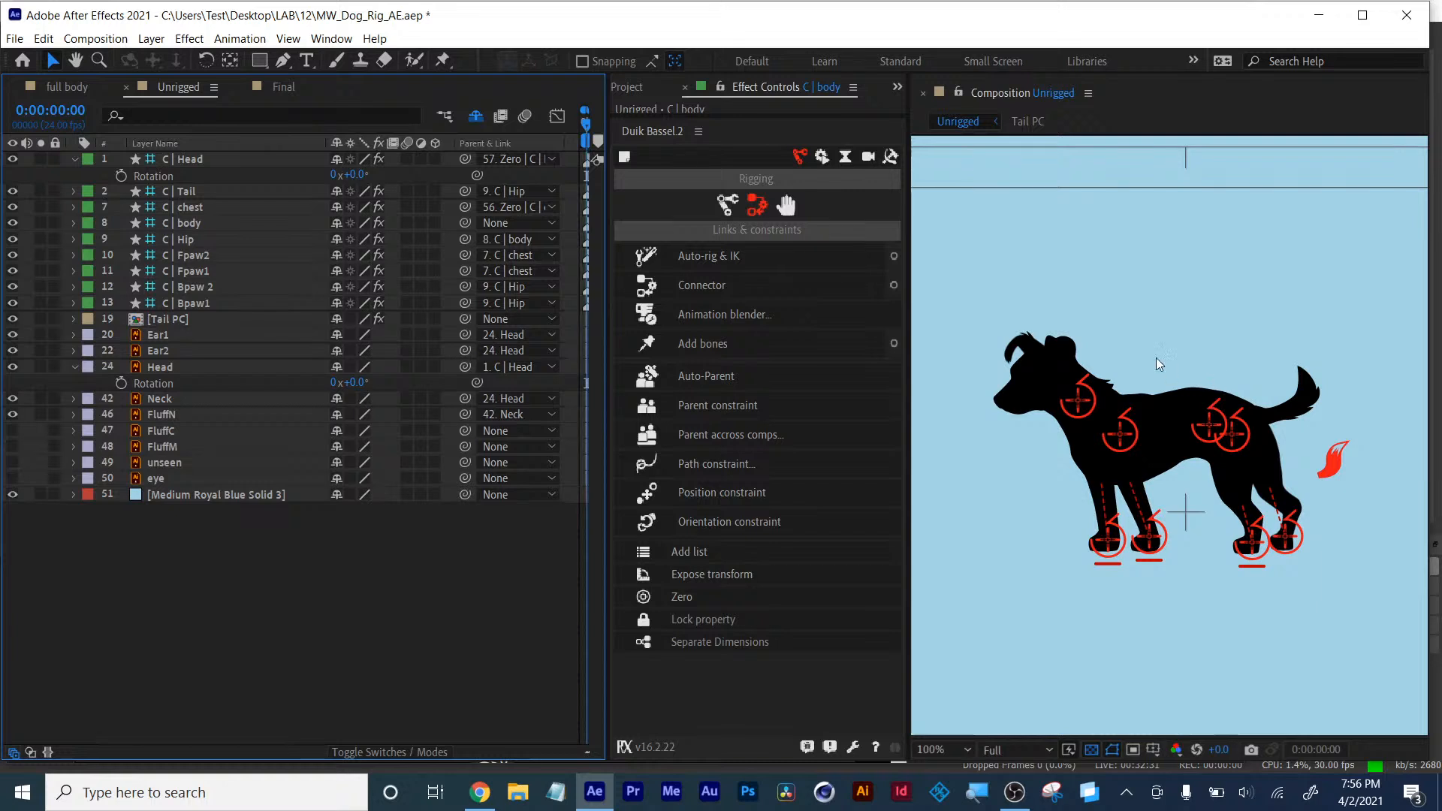
- Rearrange the workspace so the Duik Bassel panel sits below the Effect Controls panel
click(371, 584)
drag(608, 100, 569, 100)
drag(677, 115, 682, 368)
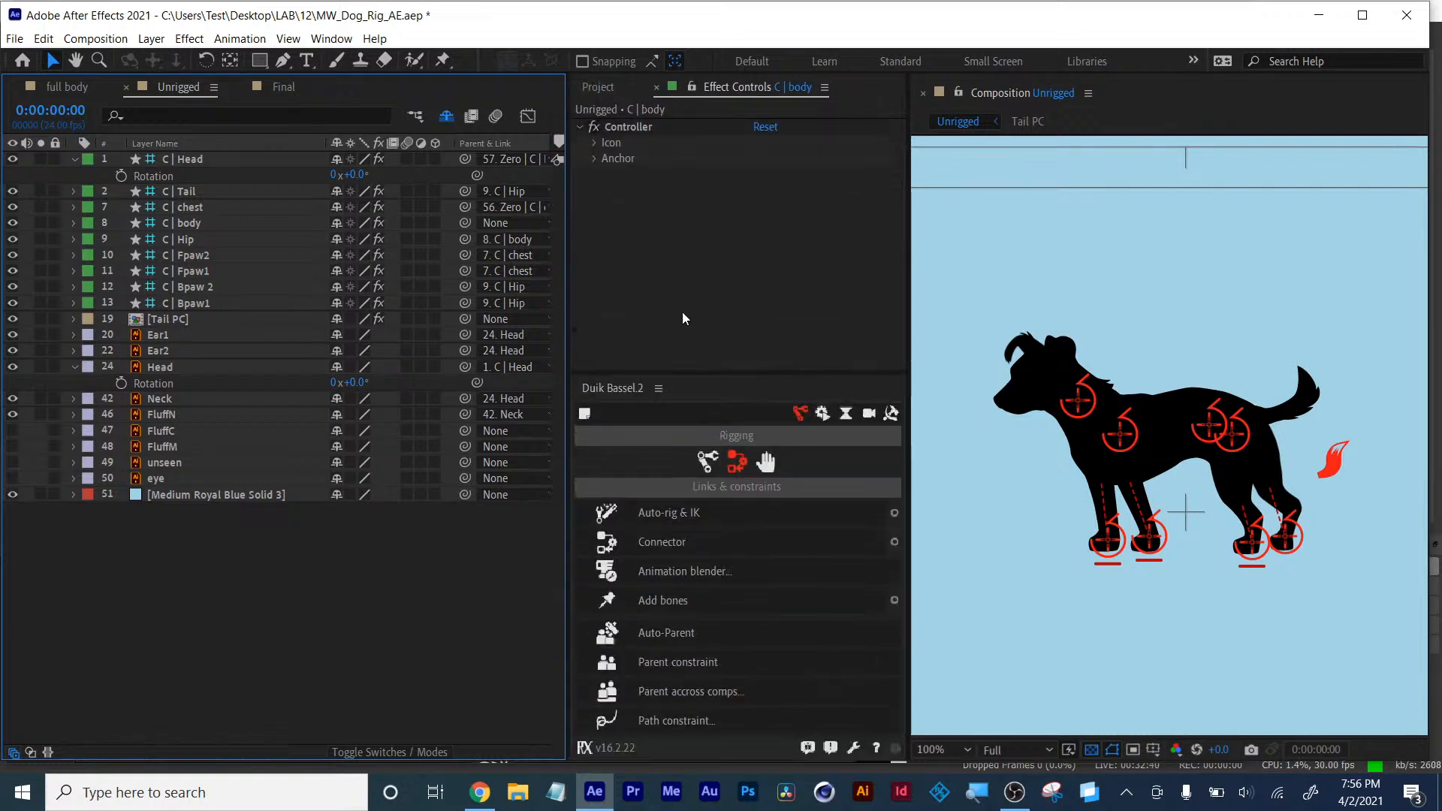
- Create a new 1920x1080, 24 fps composition named main animation from the Project panel
click(598, 87)
click(629, 359)
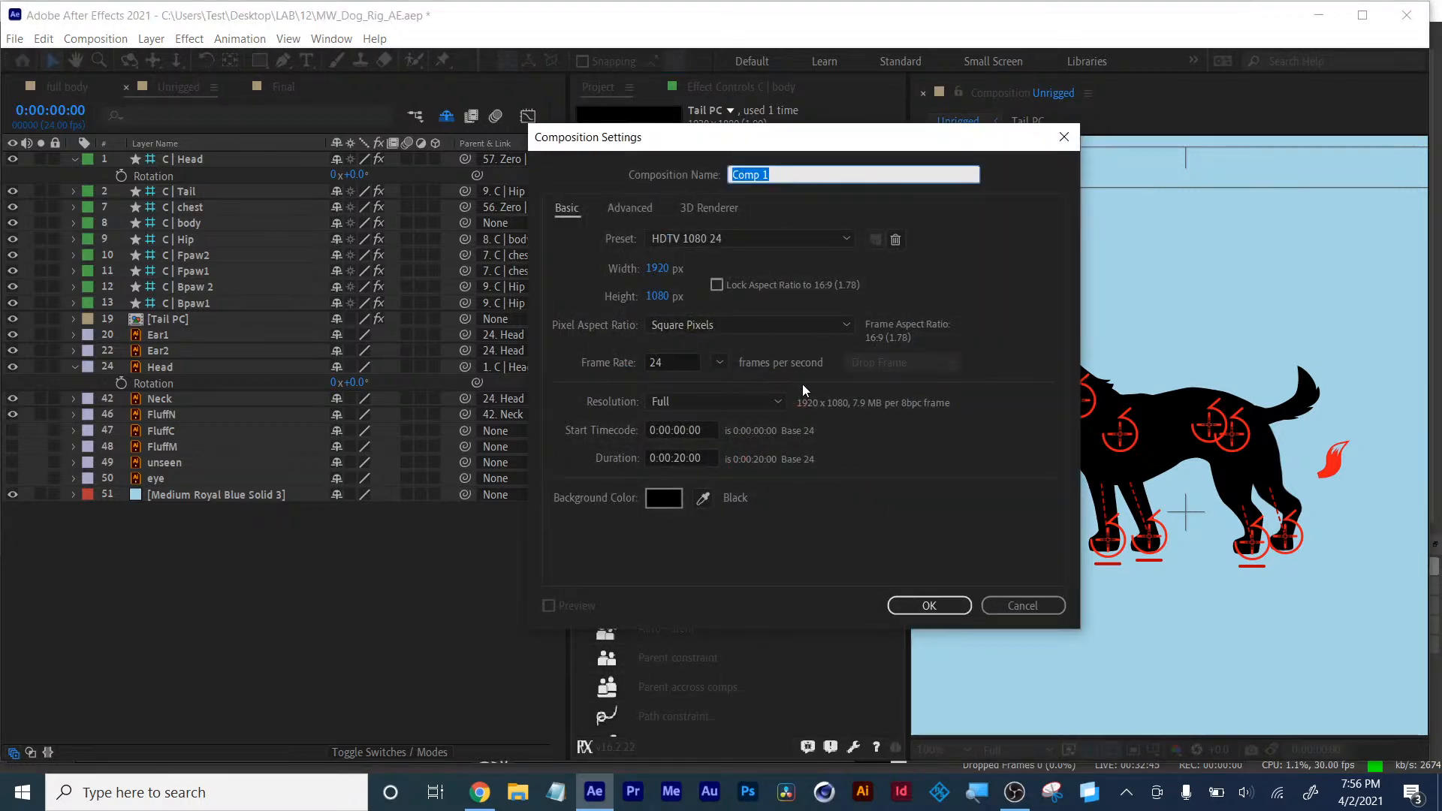
text(maoin animation)
click(949, 607)
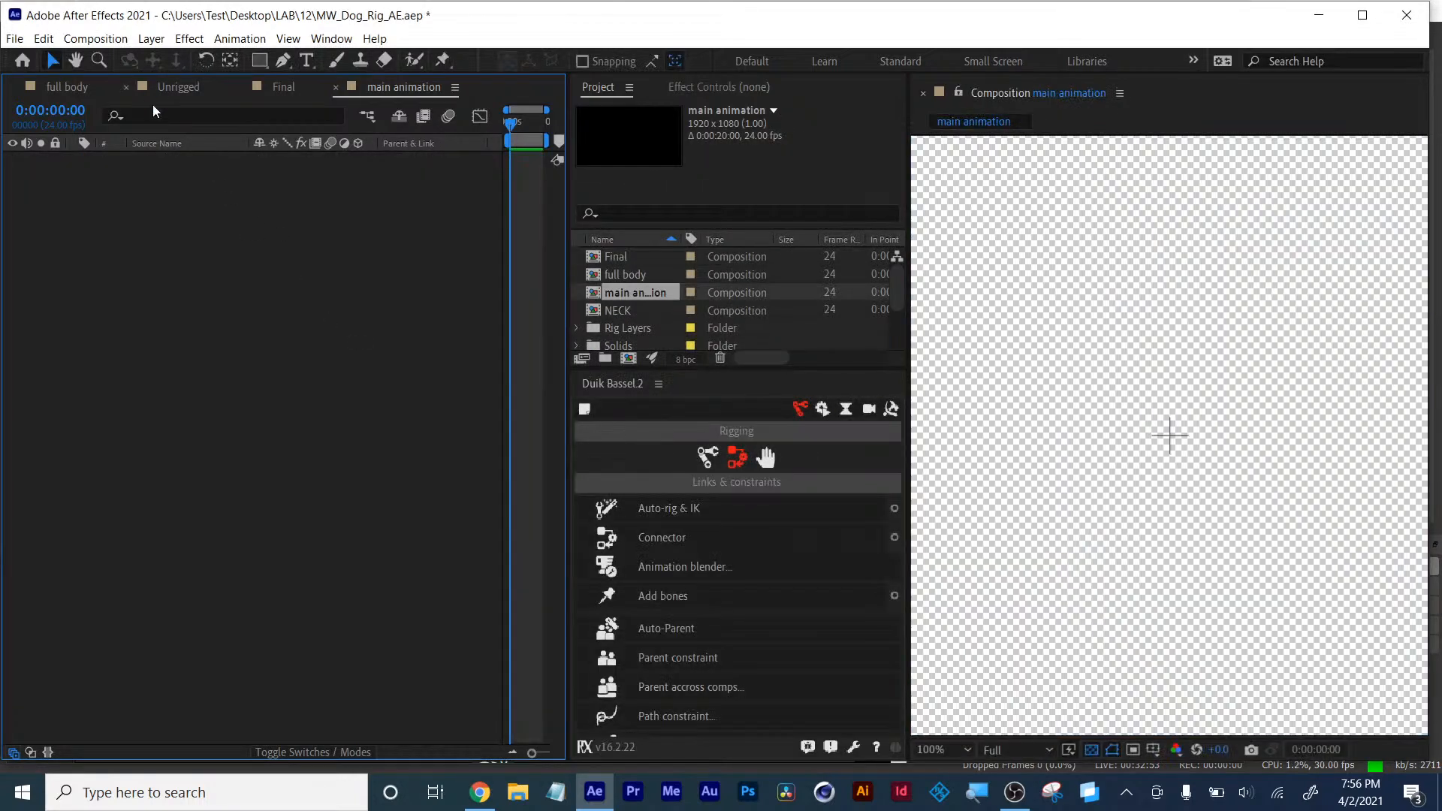
scroll(638, 309, down, 2)
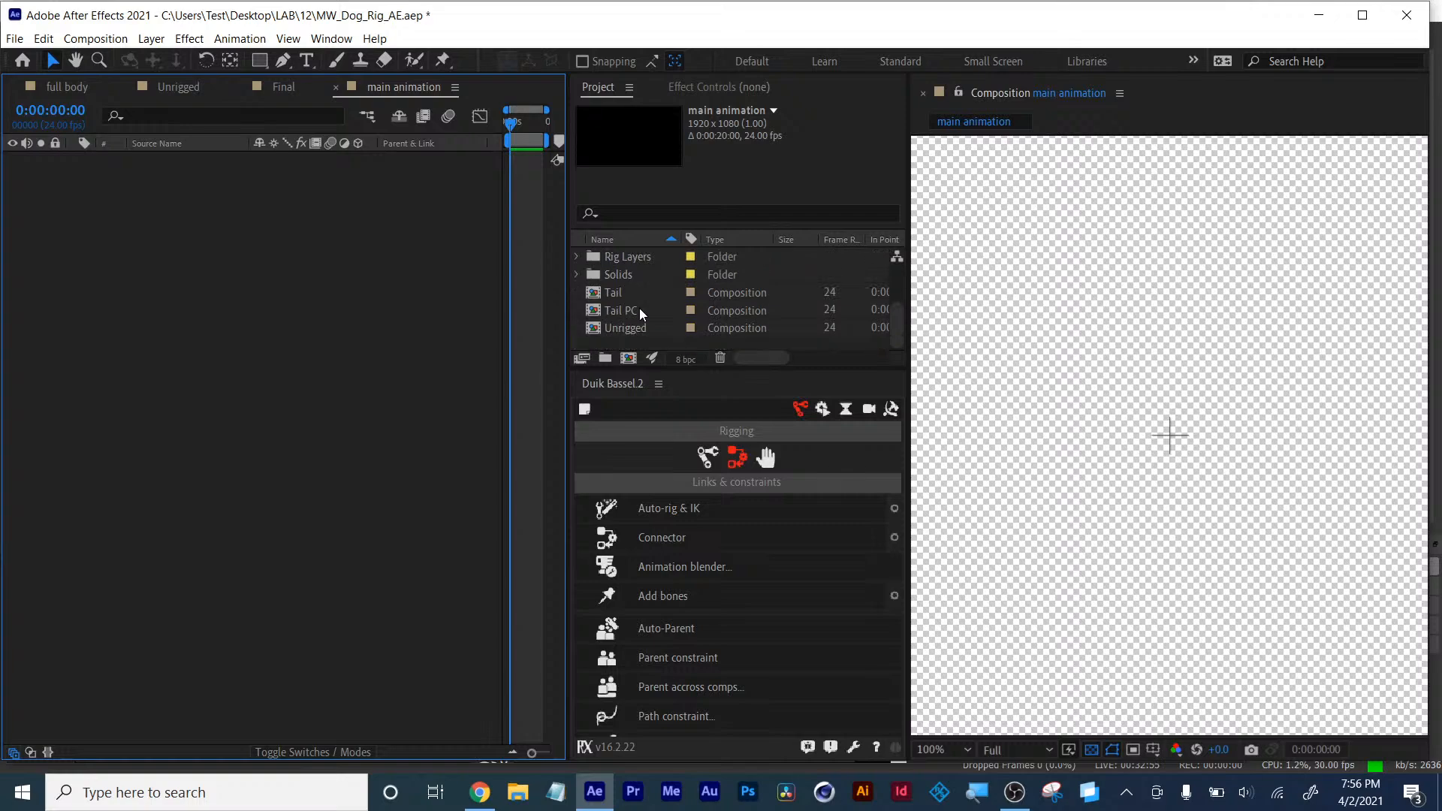
- Add the Unrigged composition as a layer in the main animation composition
drag(619, 331, 282, 278)
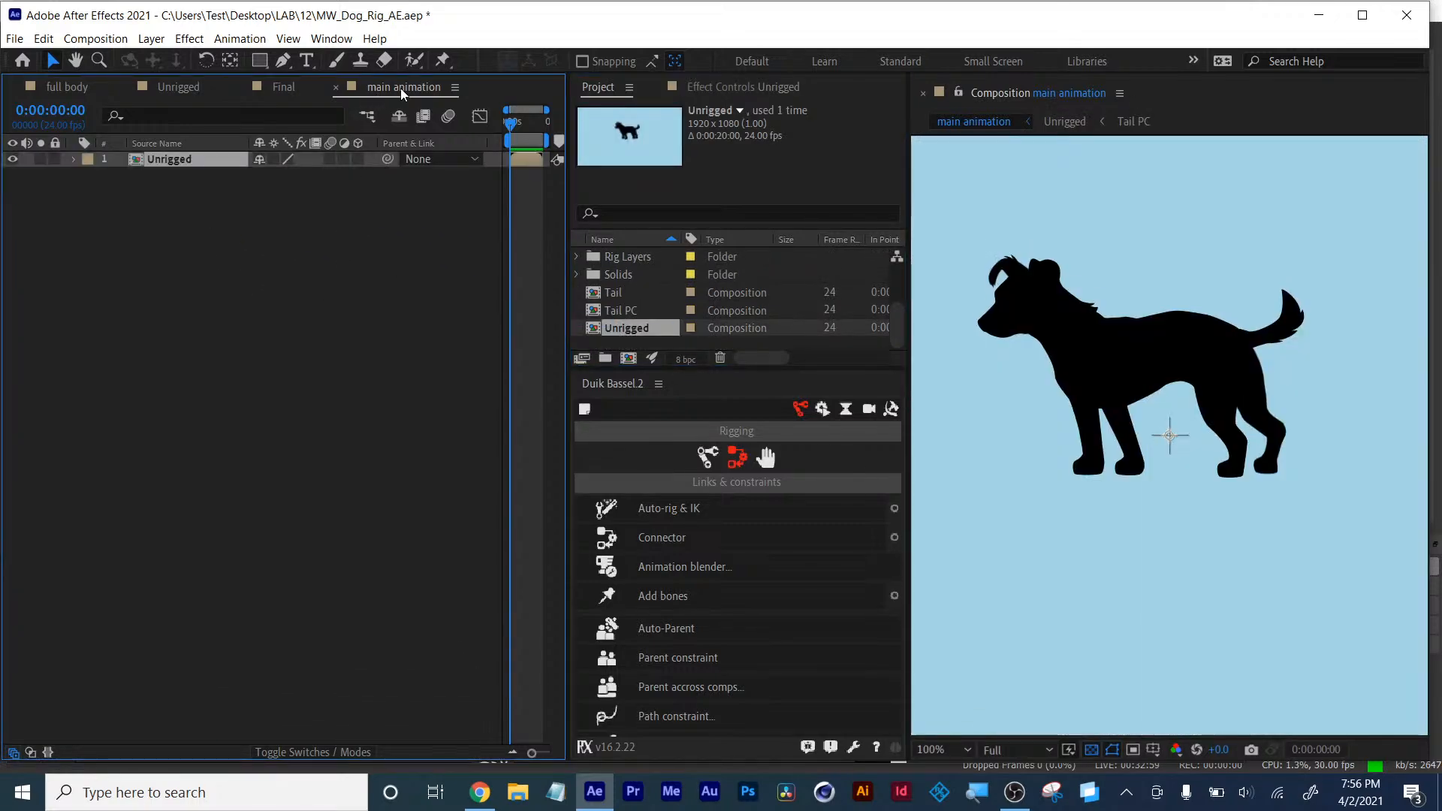
click(286, 88)
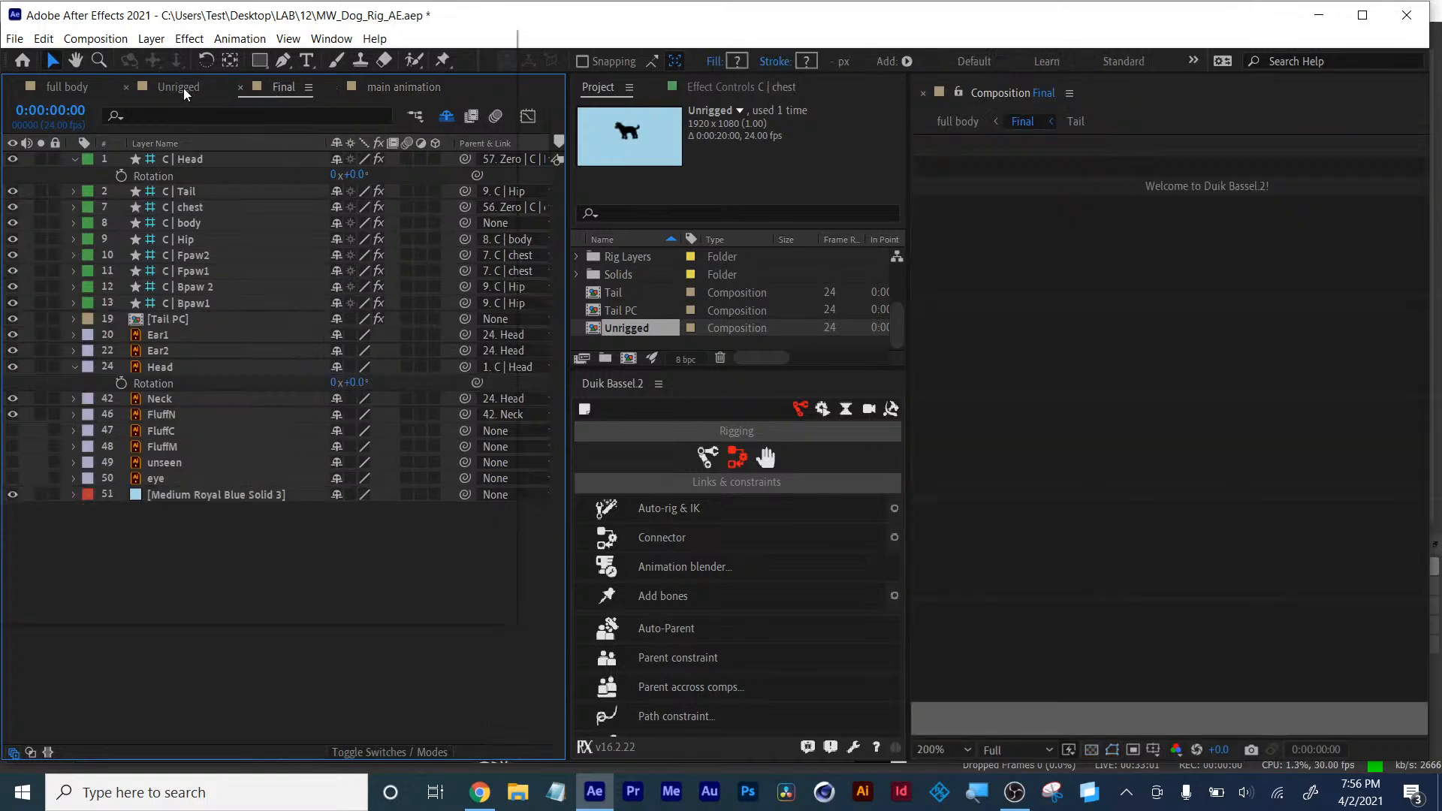
click(183, 88)
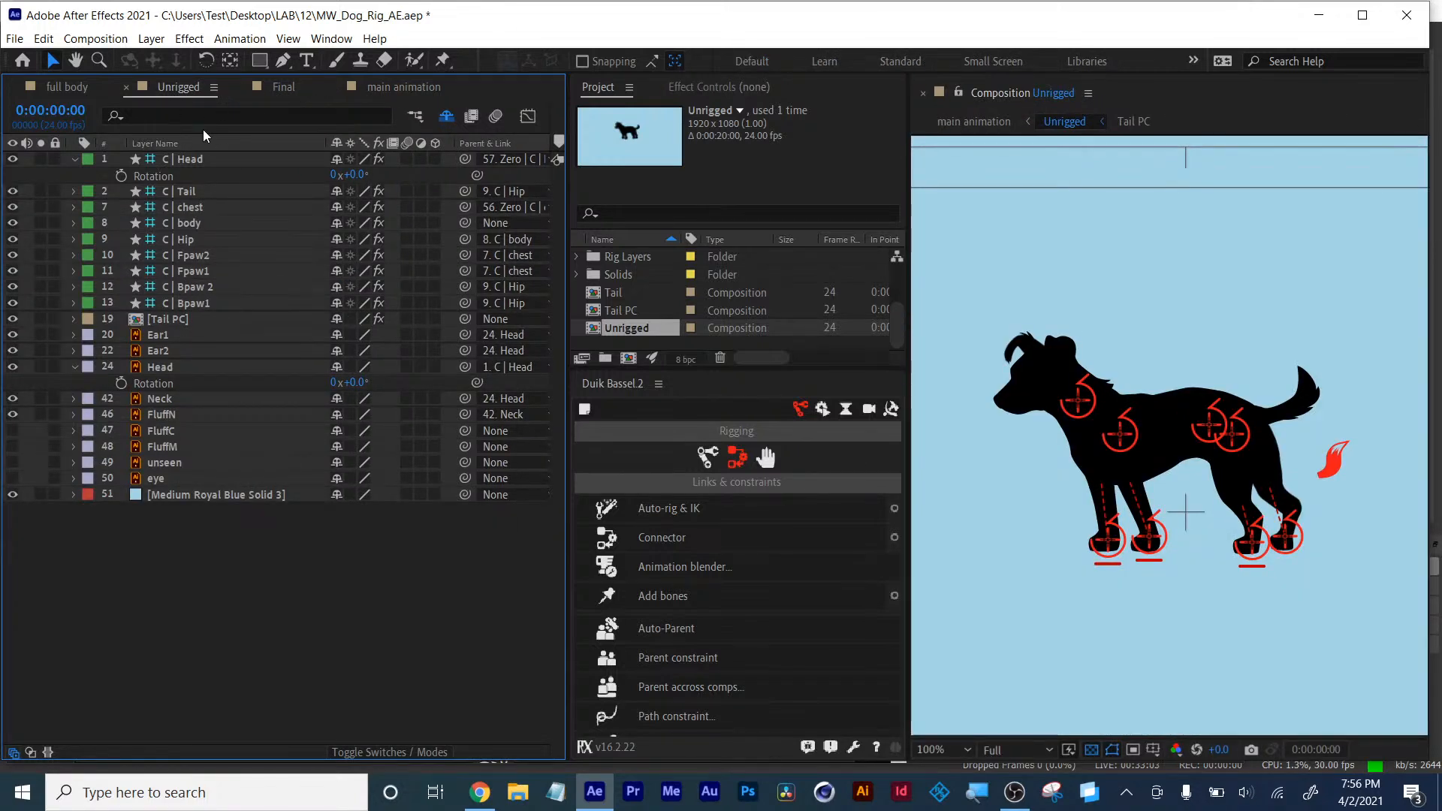
click(380, 88)
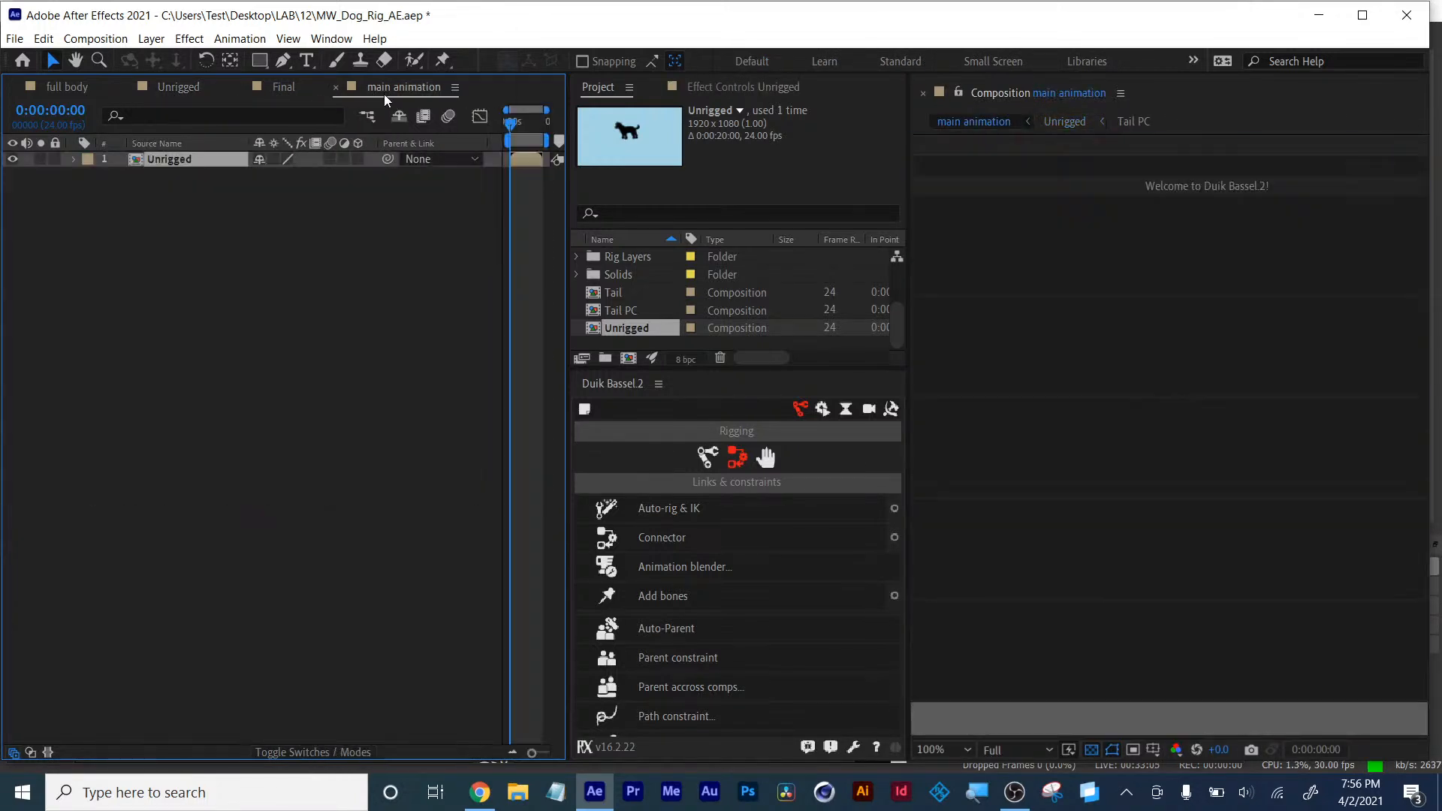
- Close the Final and full body timeline tabs and stack the Unrigged timeline above the main animation timeline
drag(314, 267, 395, 85)
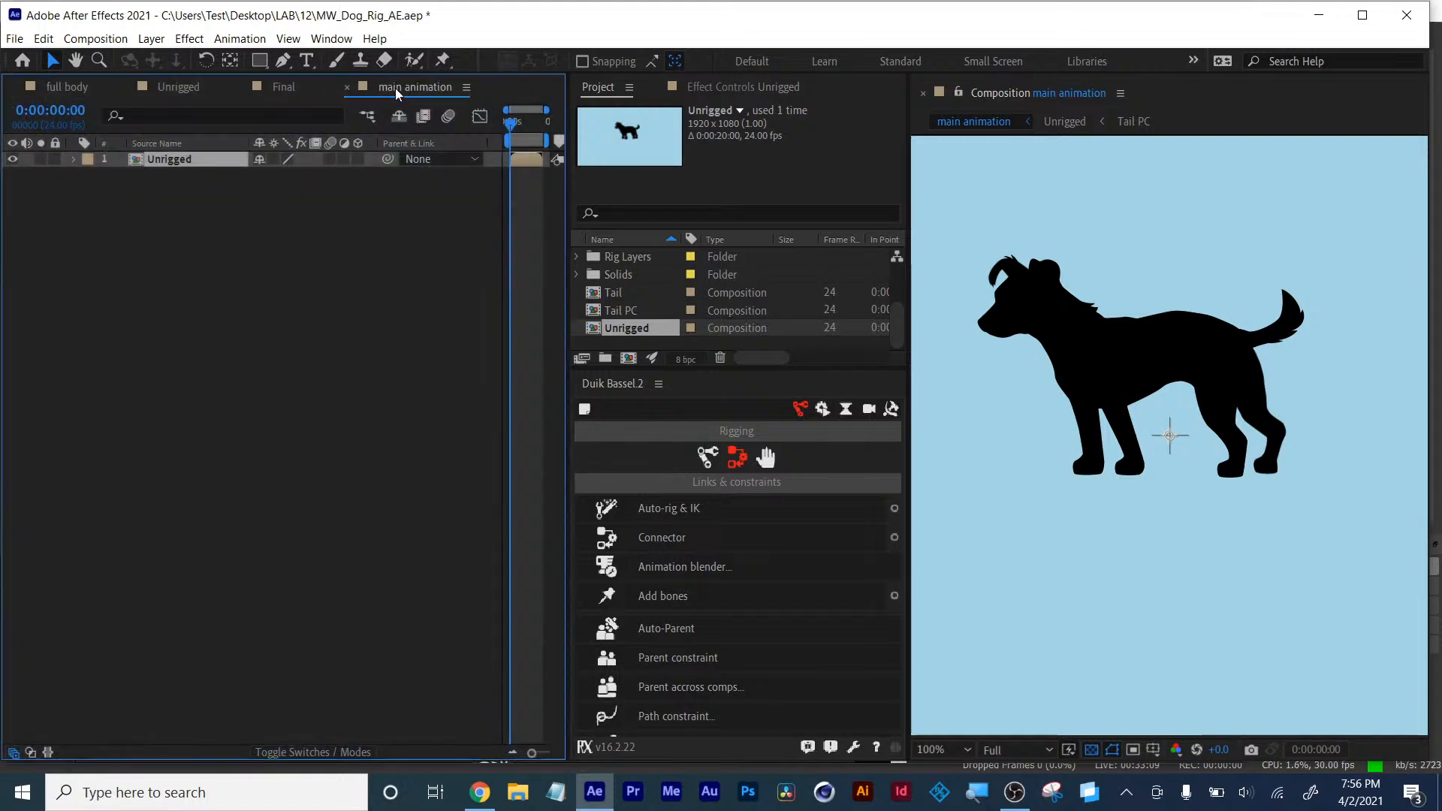
click(174, 87)
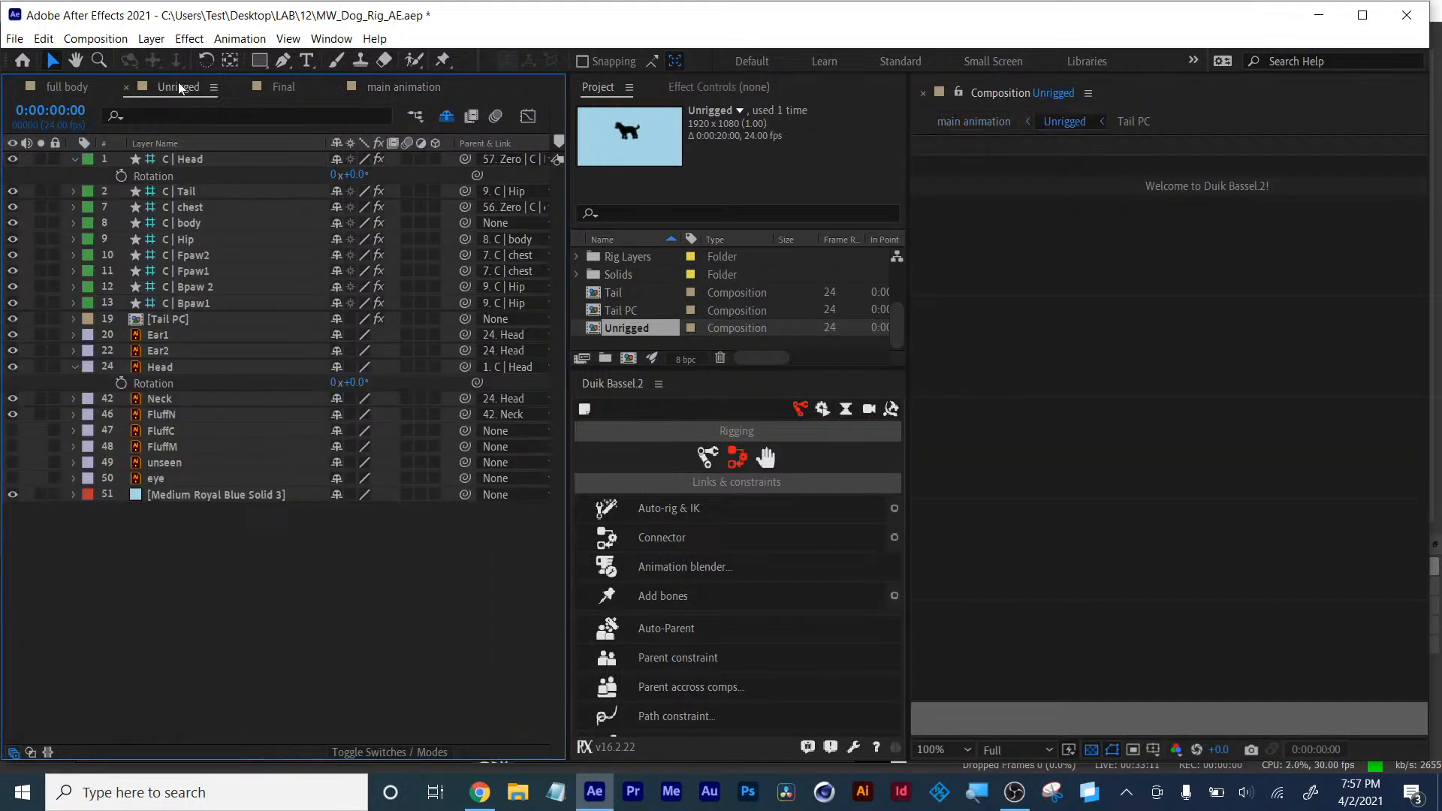
click(241, 88)
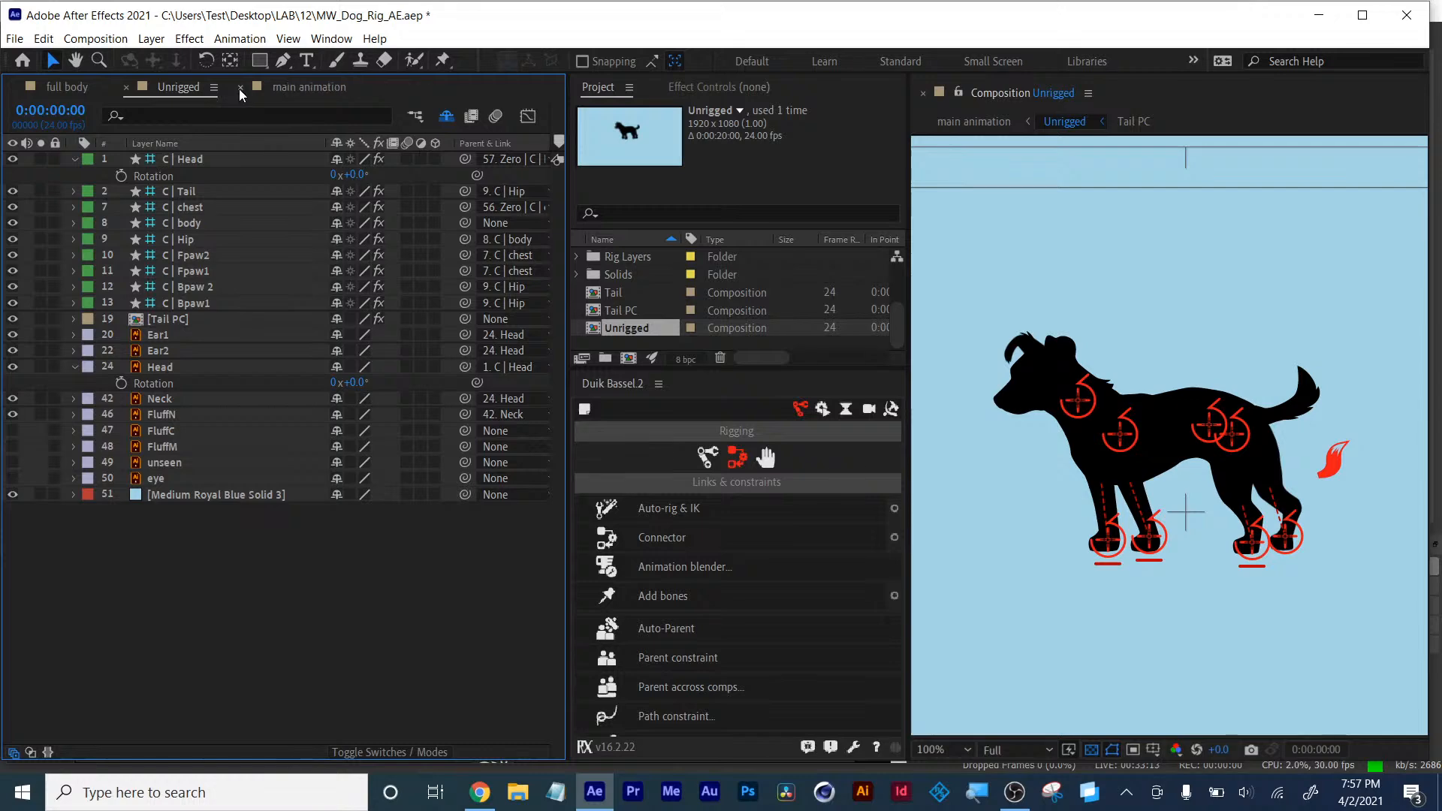
click(15, 88)
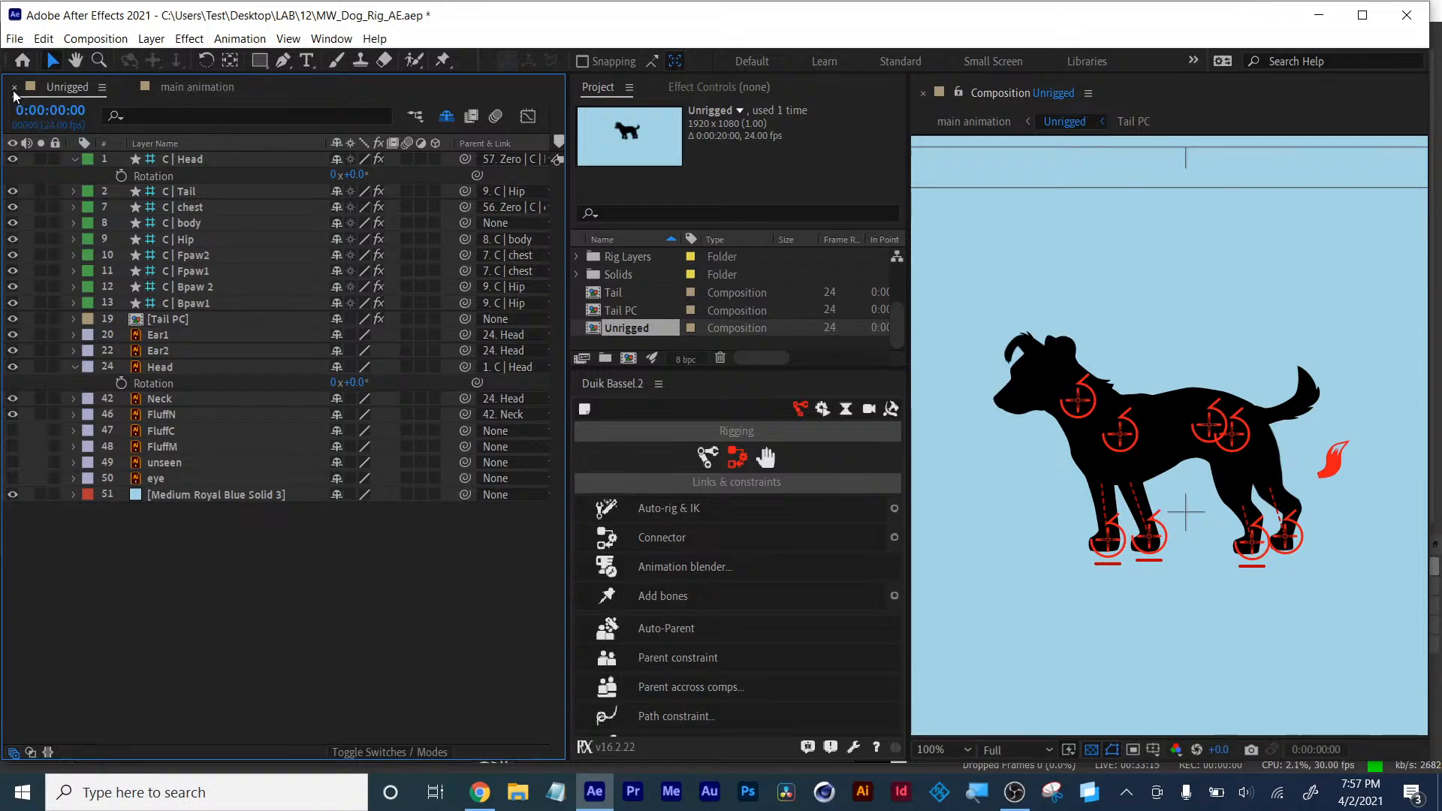
drag(180, 94, 173, 748)
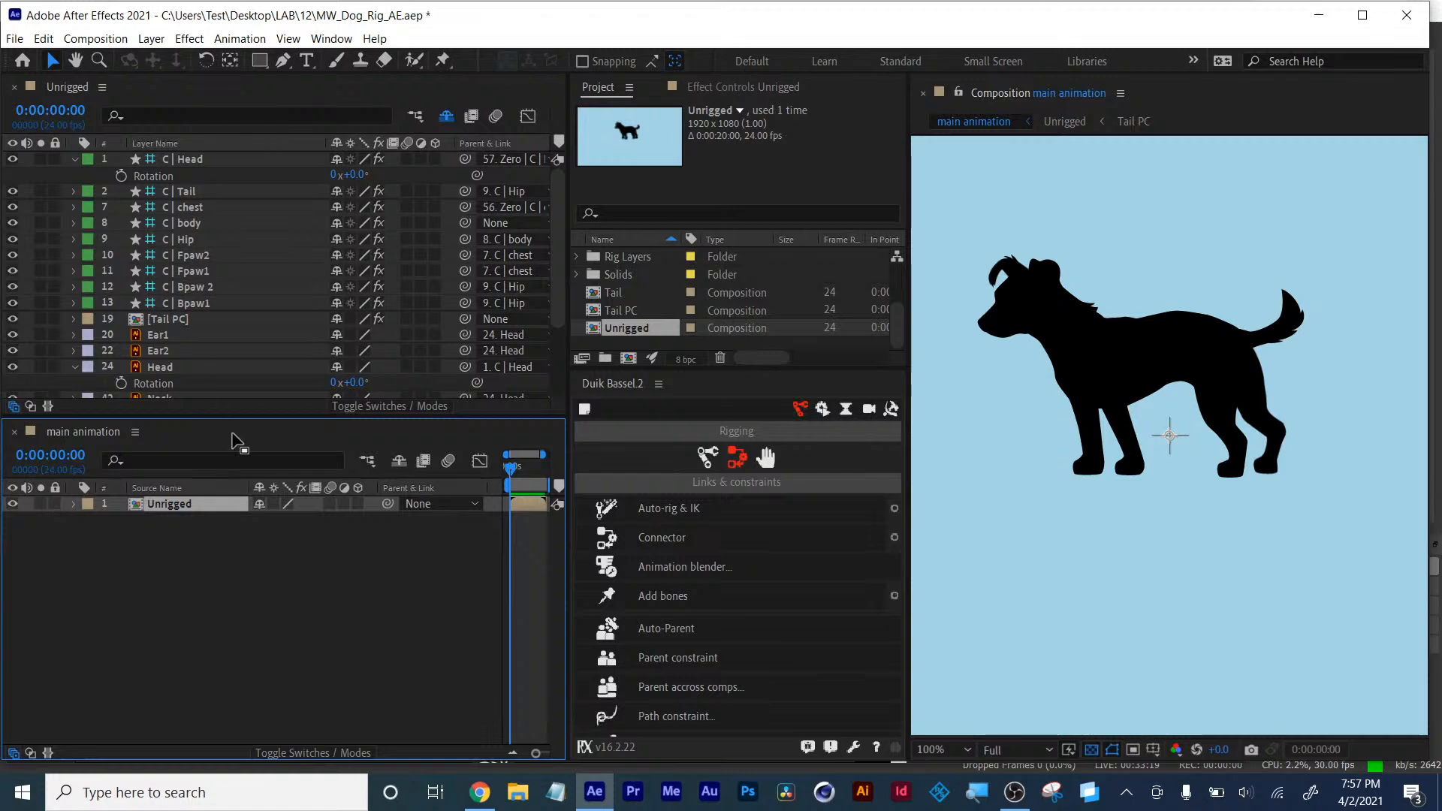
drag(243, 418, 195, 499)
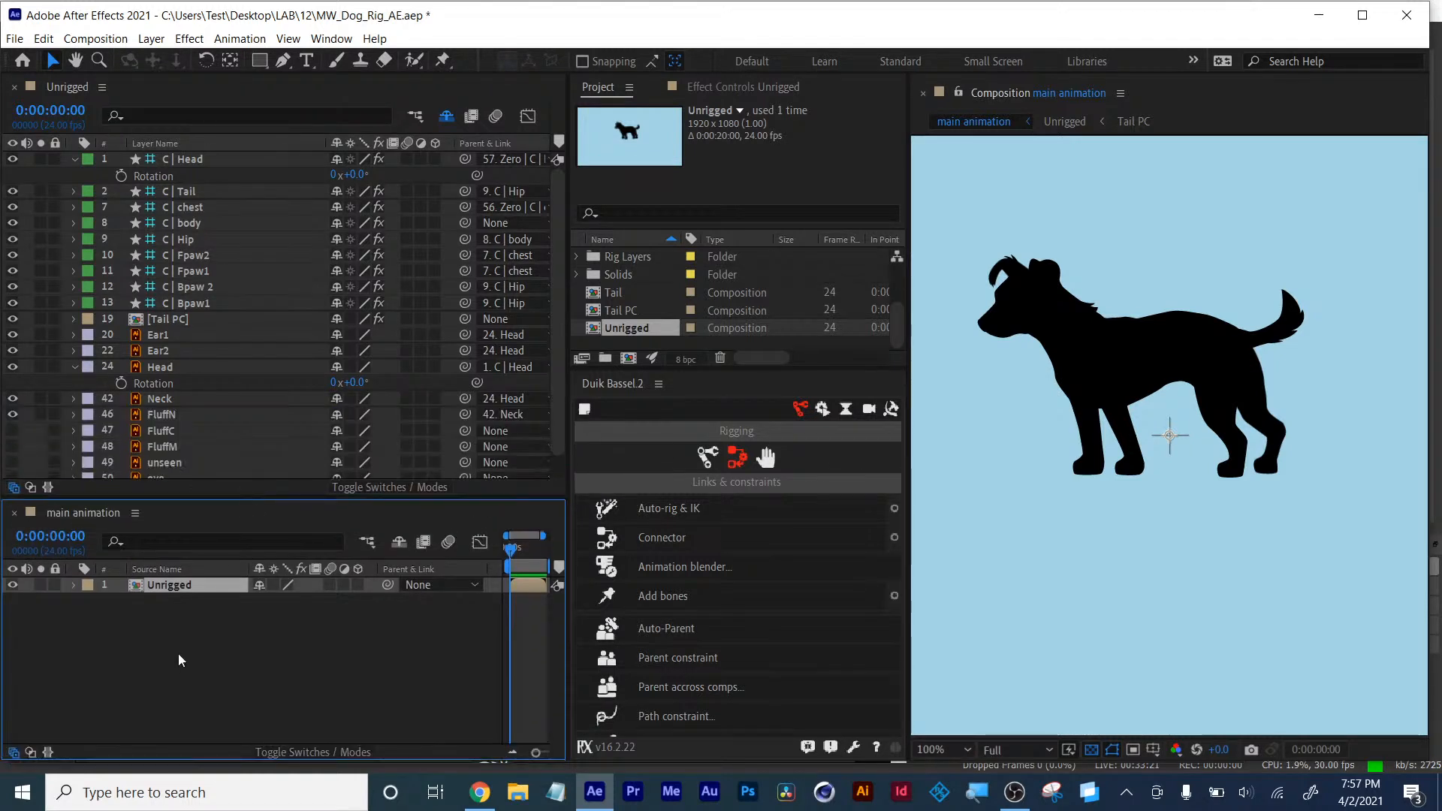
- Reveal the Unrigged layer's Position in main animation and test scrubbing it, undoing the change
key(p)
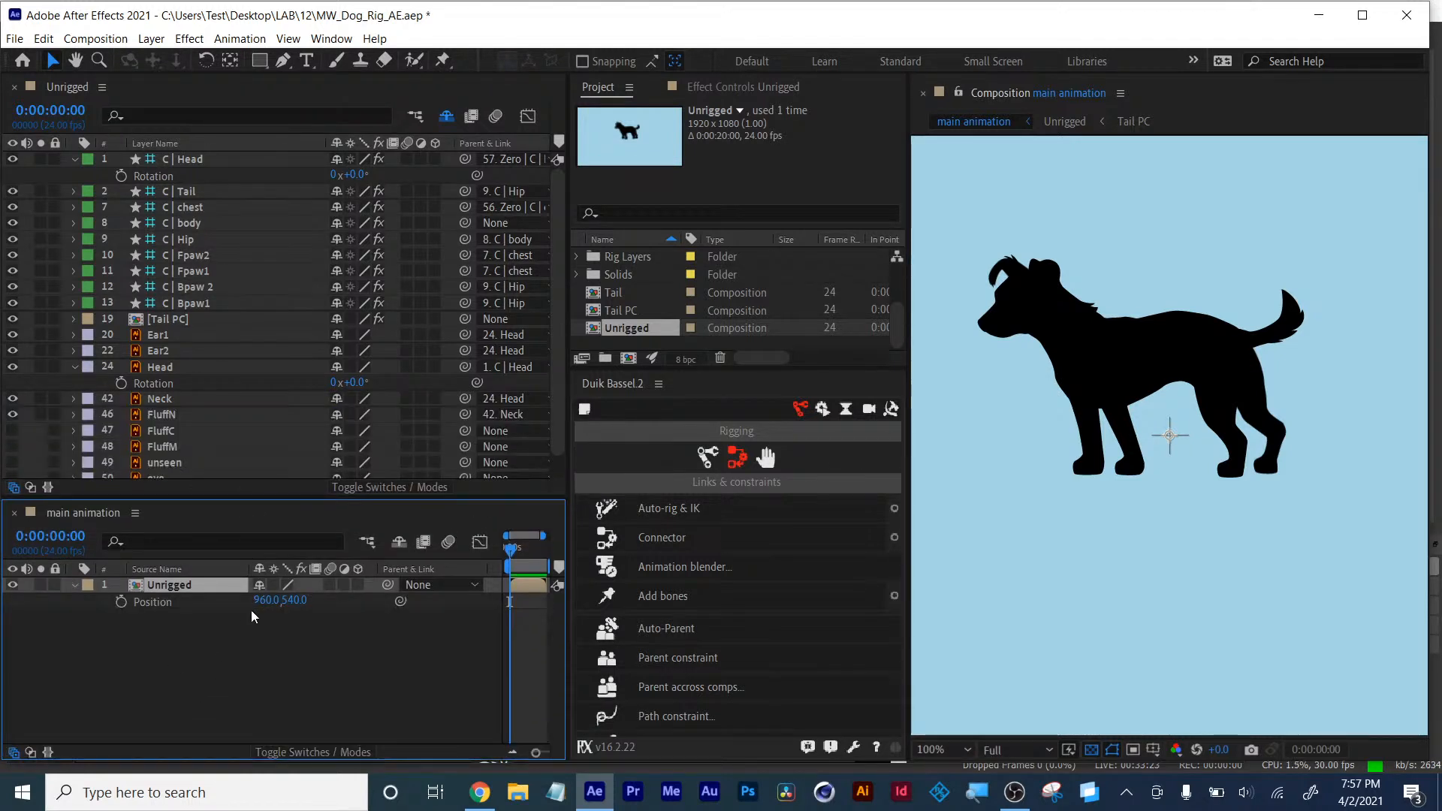
drag(260, 605, 342, 612)
key(ctrl+z)
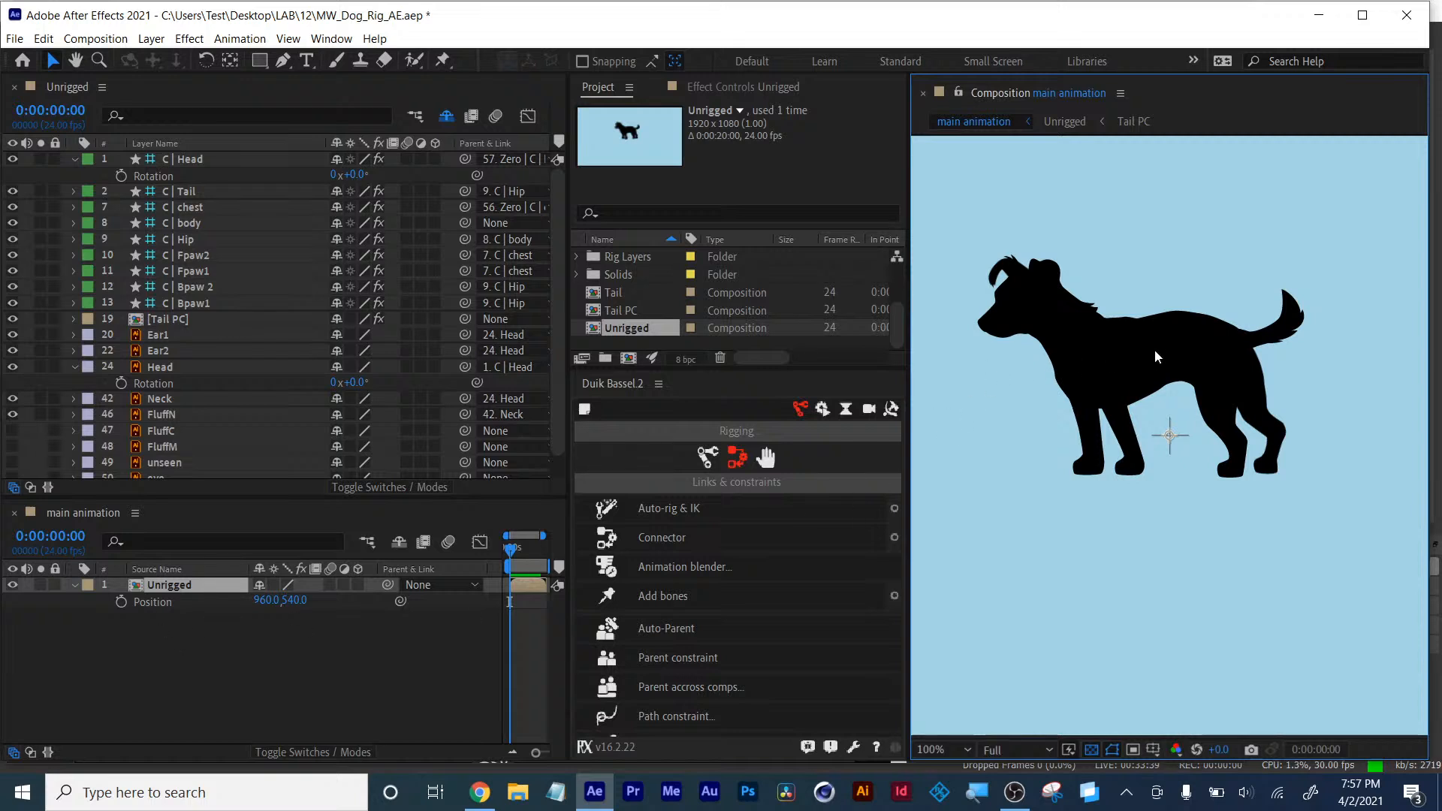
- Enlarge the Unrigged timeline panel relative to the main animation timeline
click(246, 271)
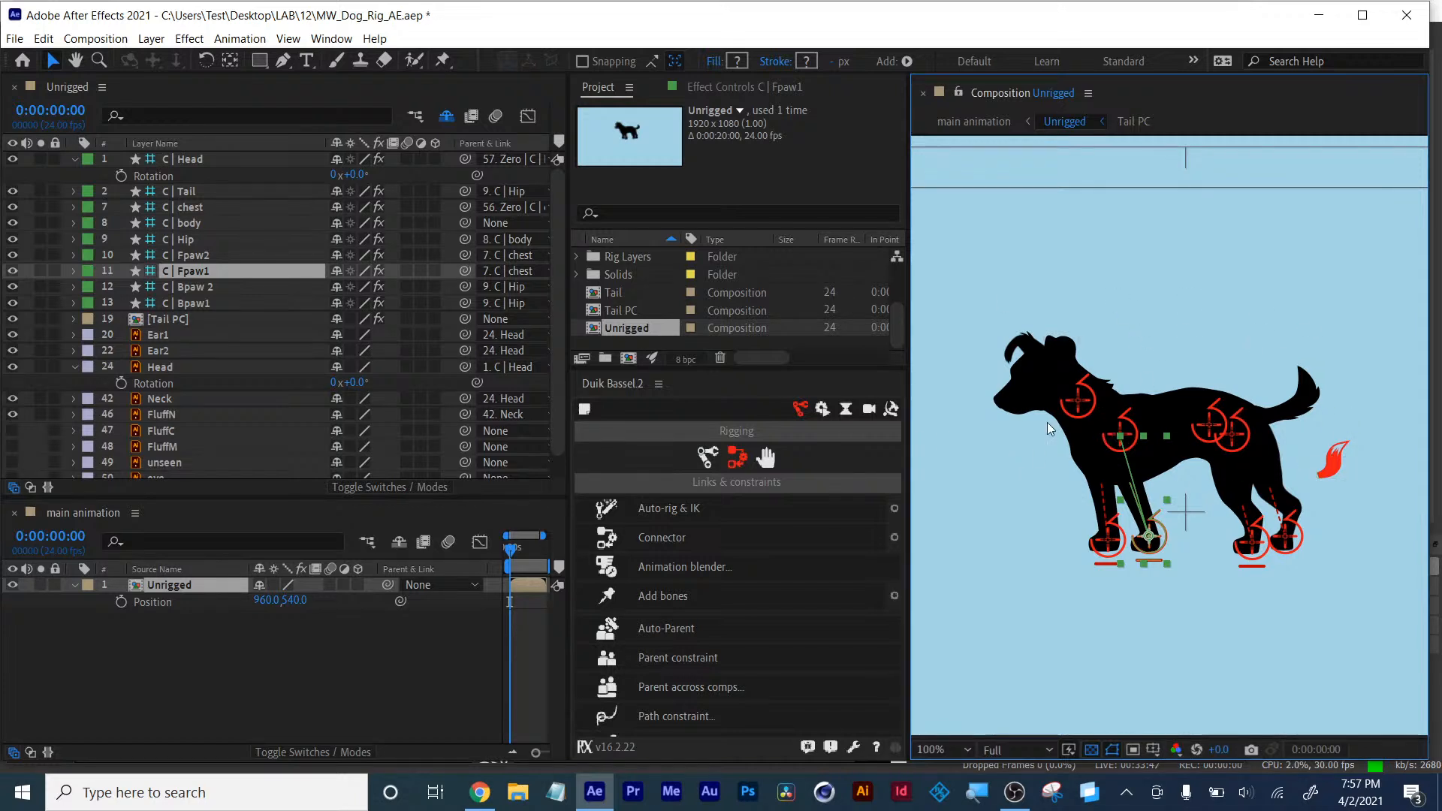
click(282, 666)
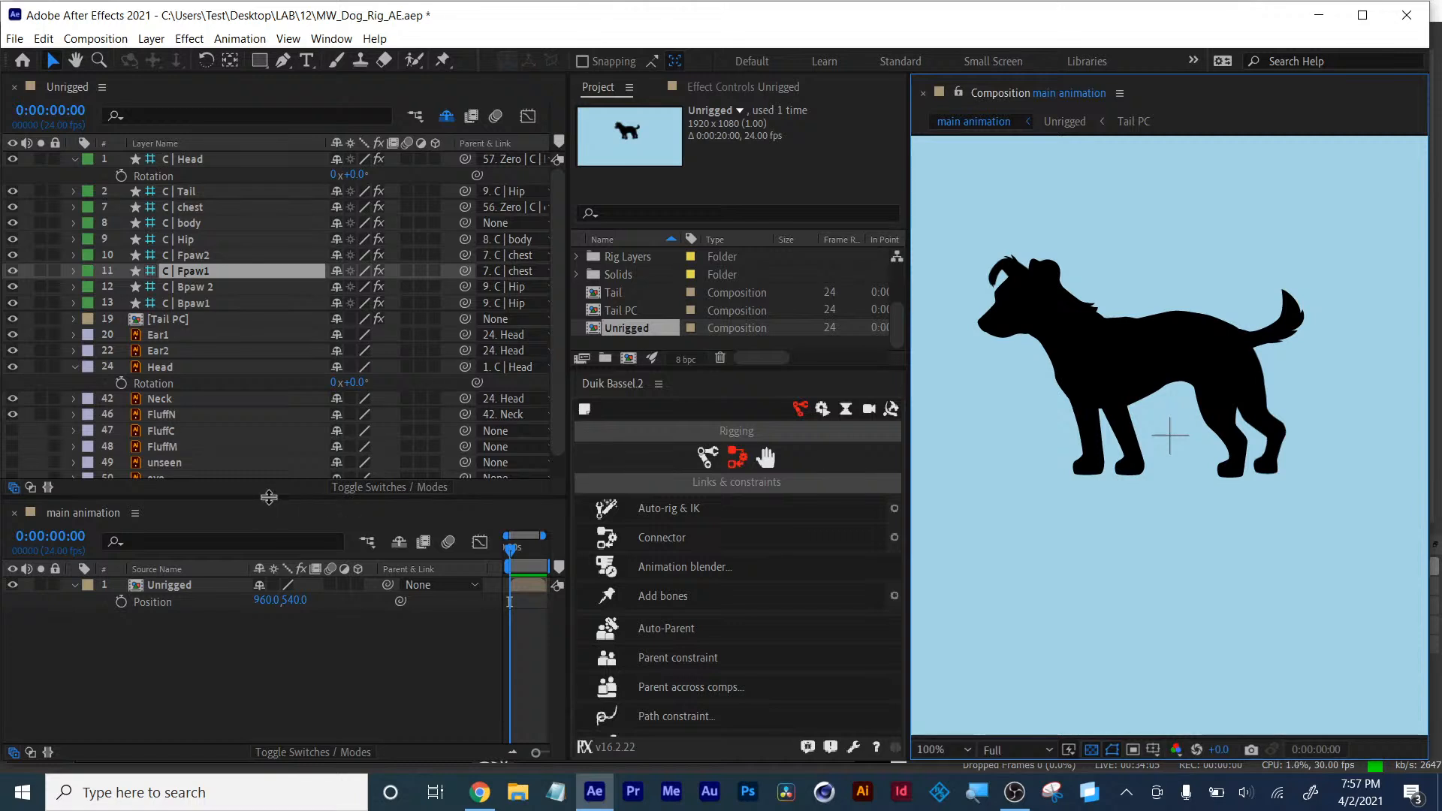
drag(271, 500, 268, 571)
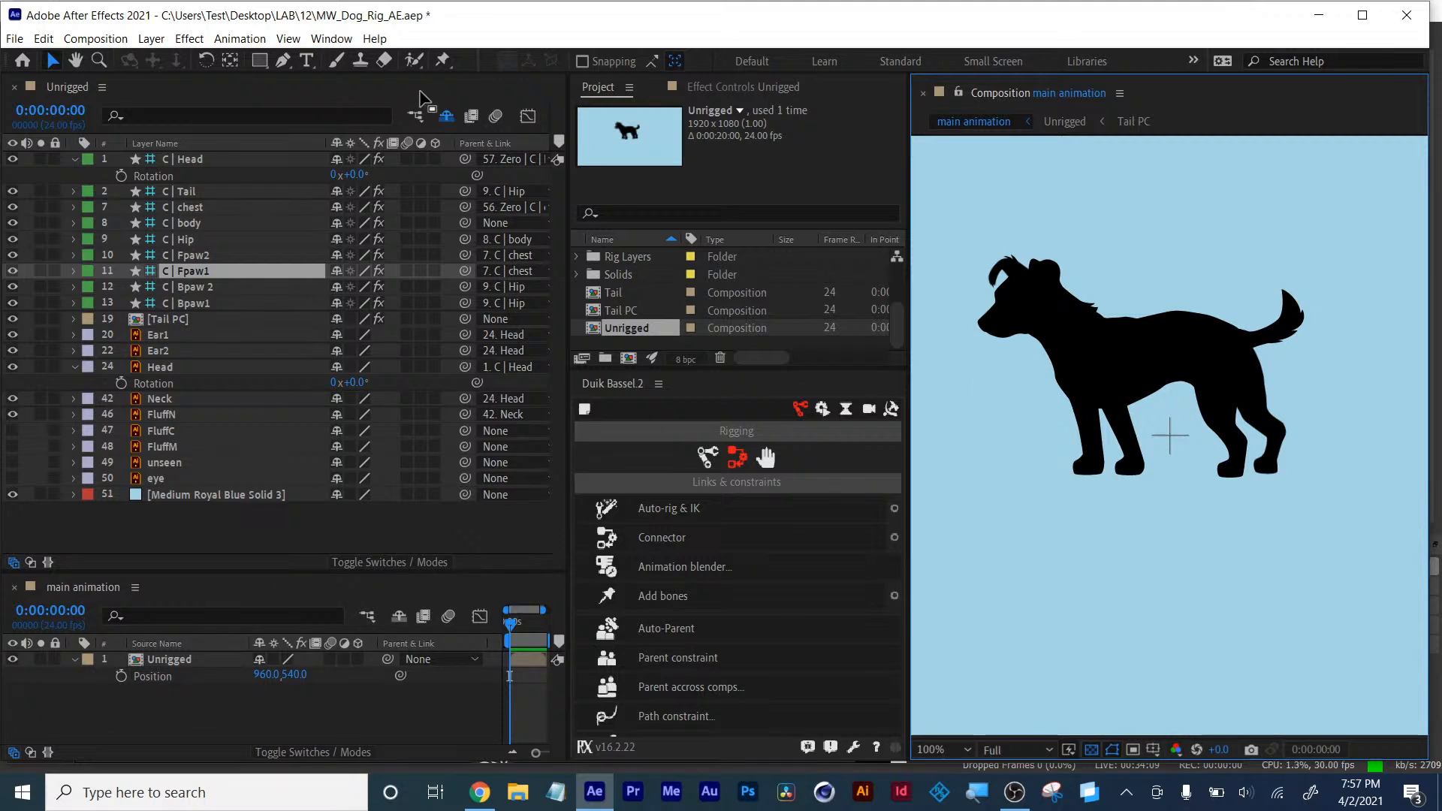
click(462, 103)
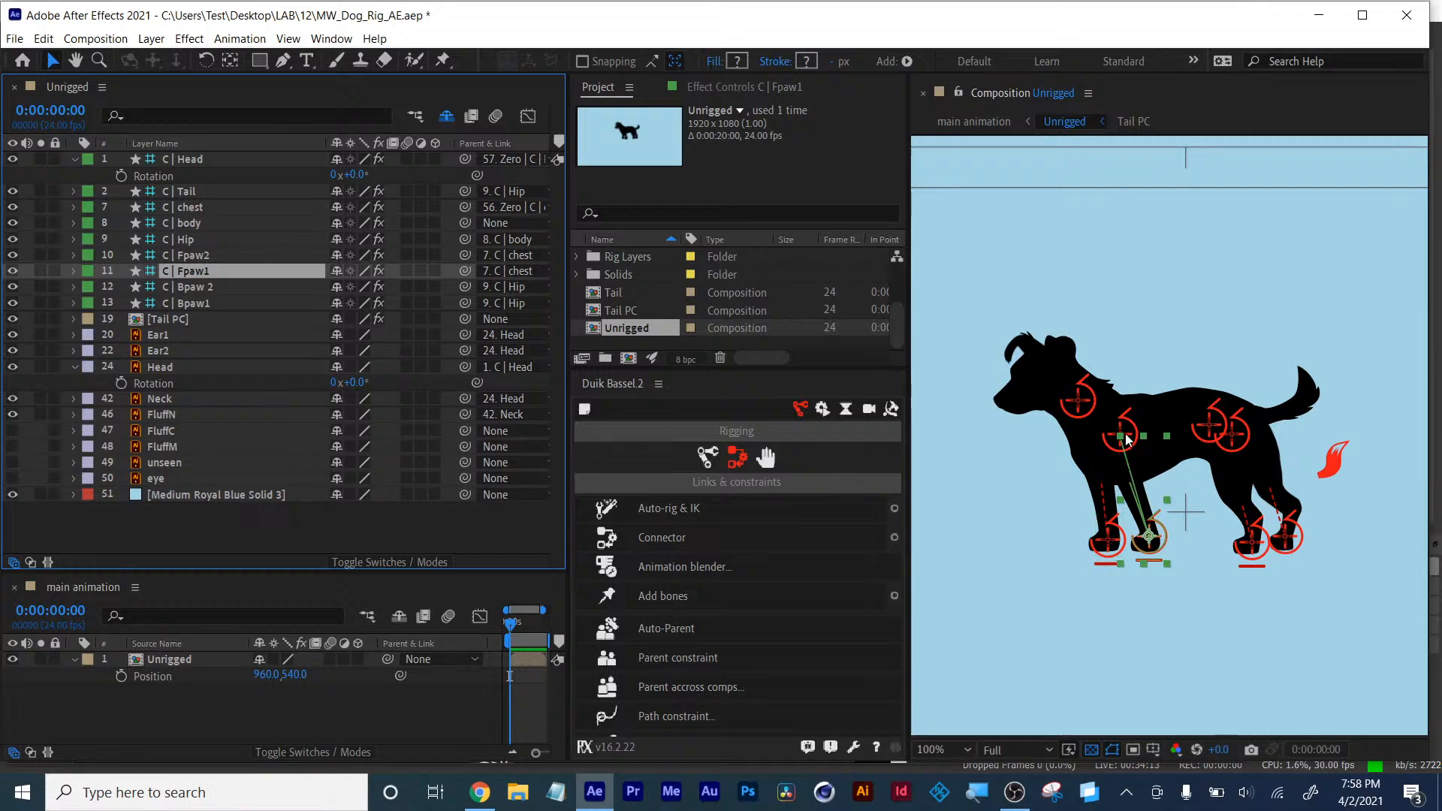
click(1108, 435)
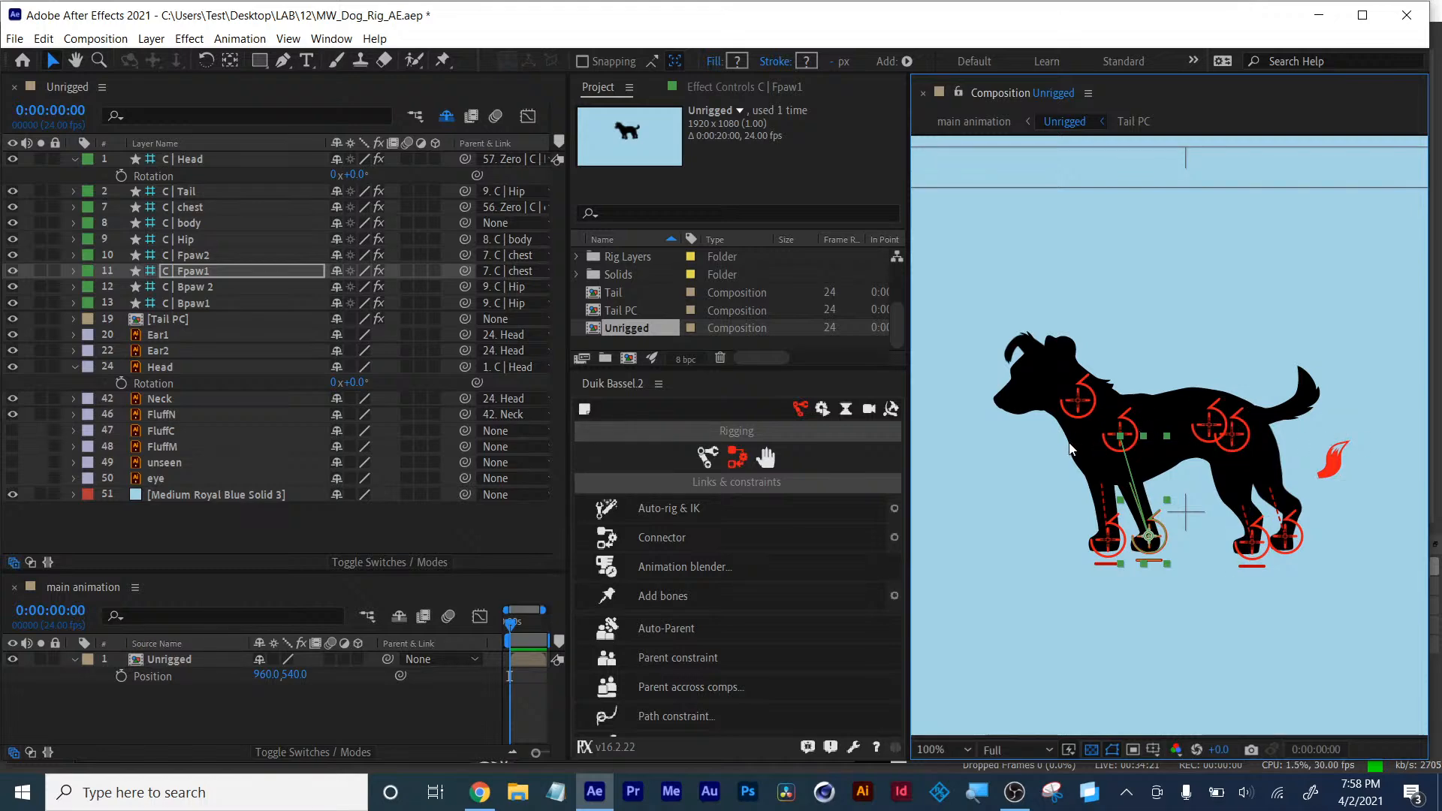
- Select the C | Tail controller and test its FK Overlap curve in Effect Controls, undoing the change
click(1337, 455)
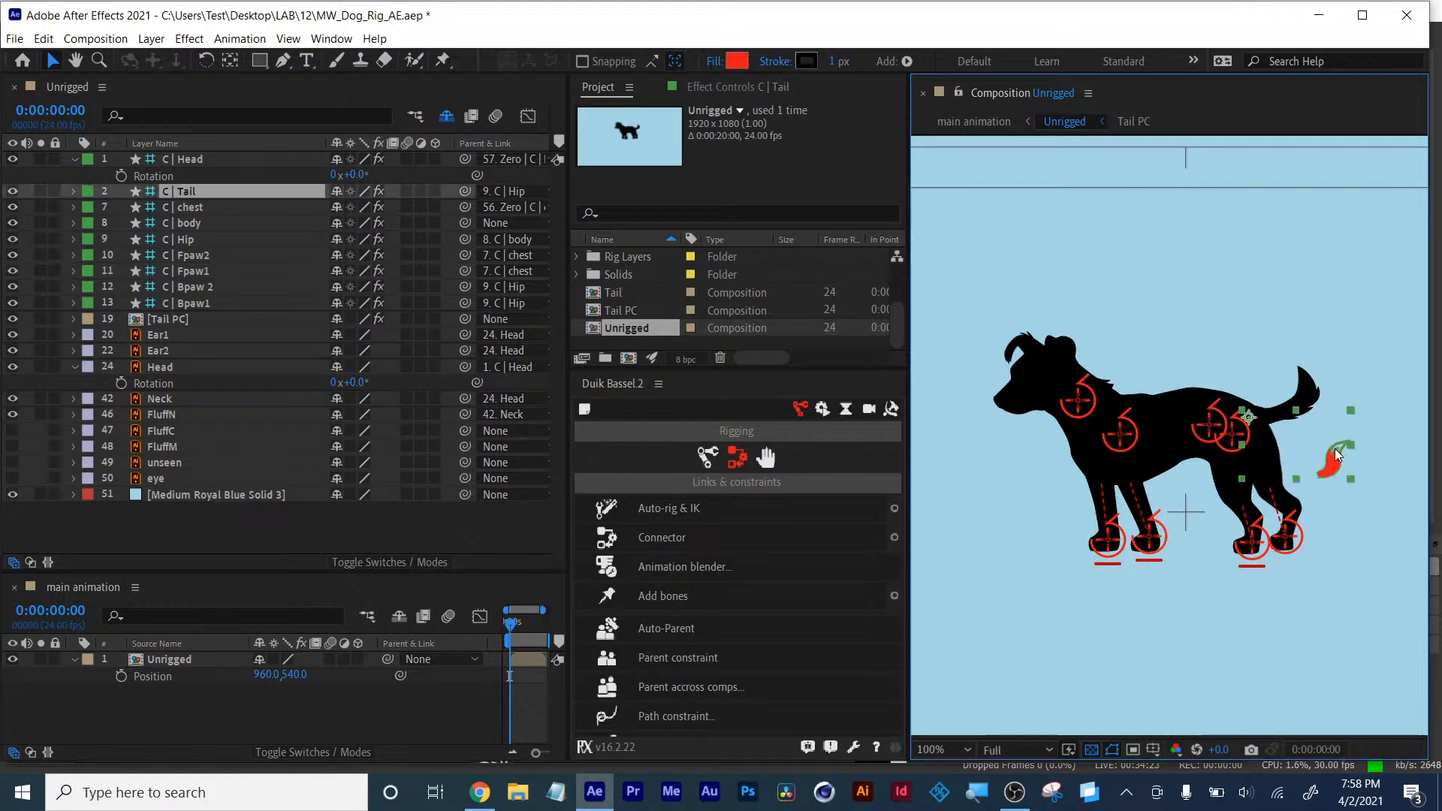
click(756, 85)
scroll(751, 281, down, 3)
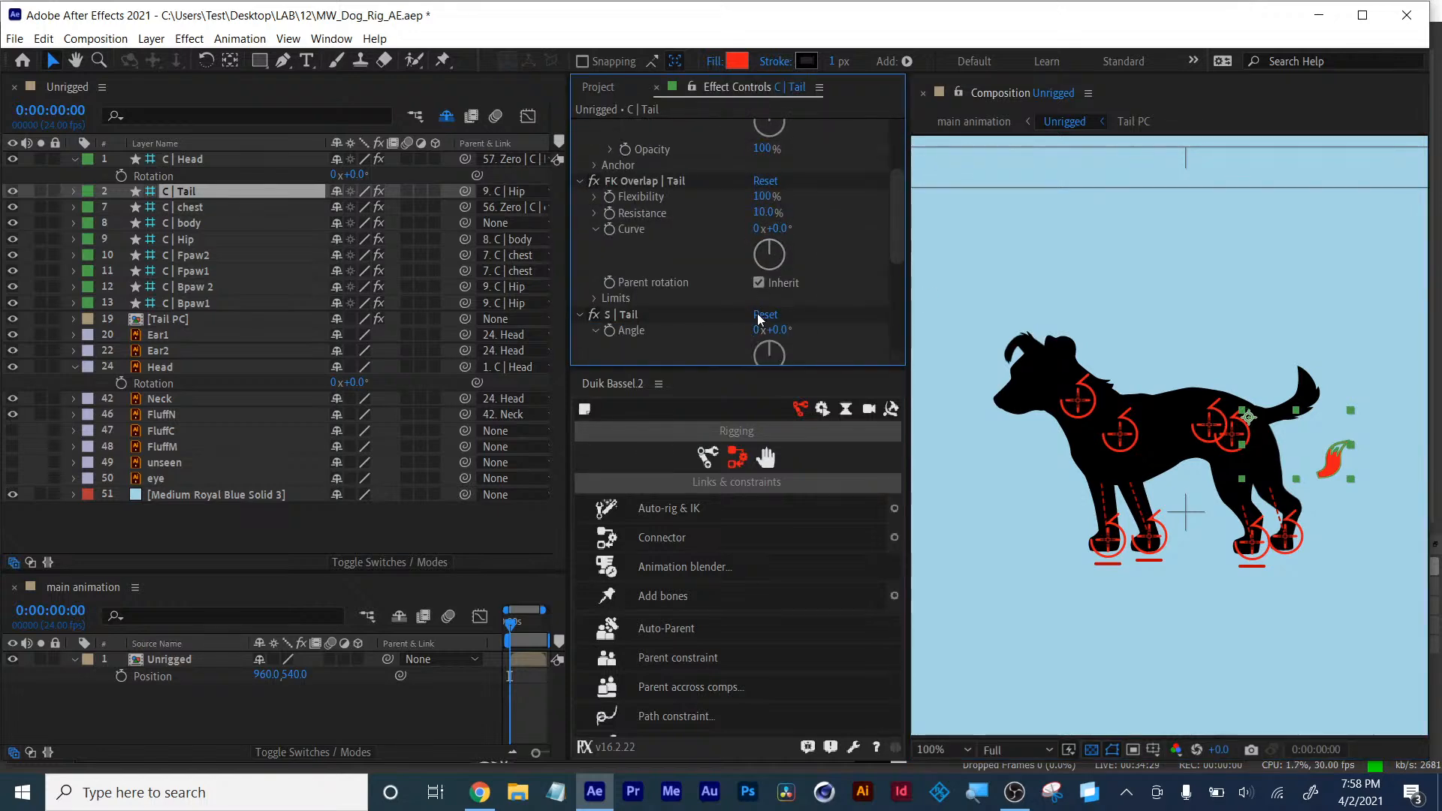
scroll(765, 327, down, 1)
drag(776, 185, 798, 187)
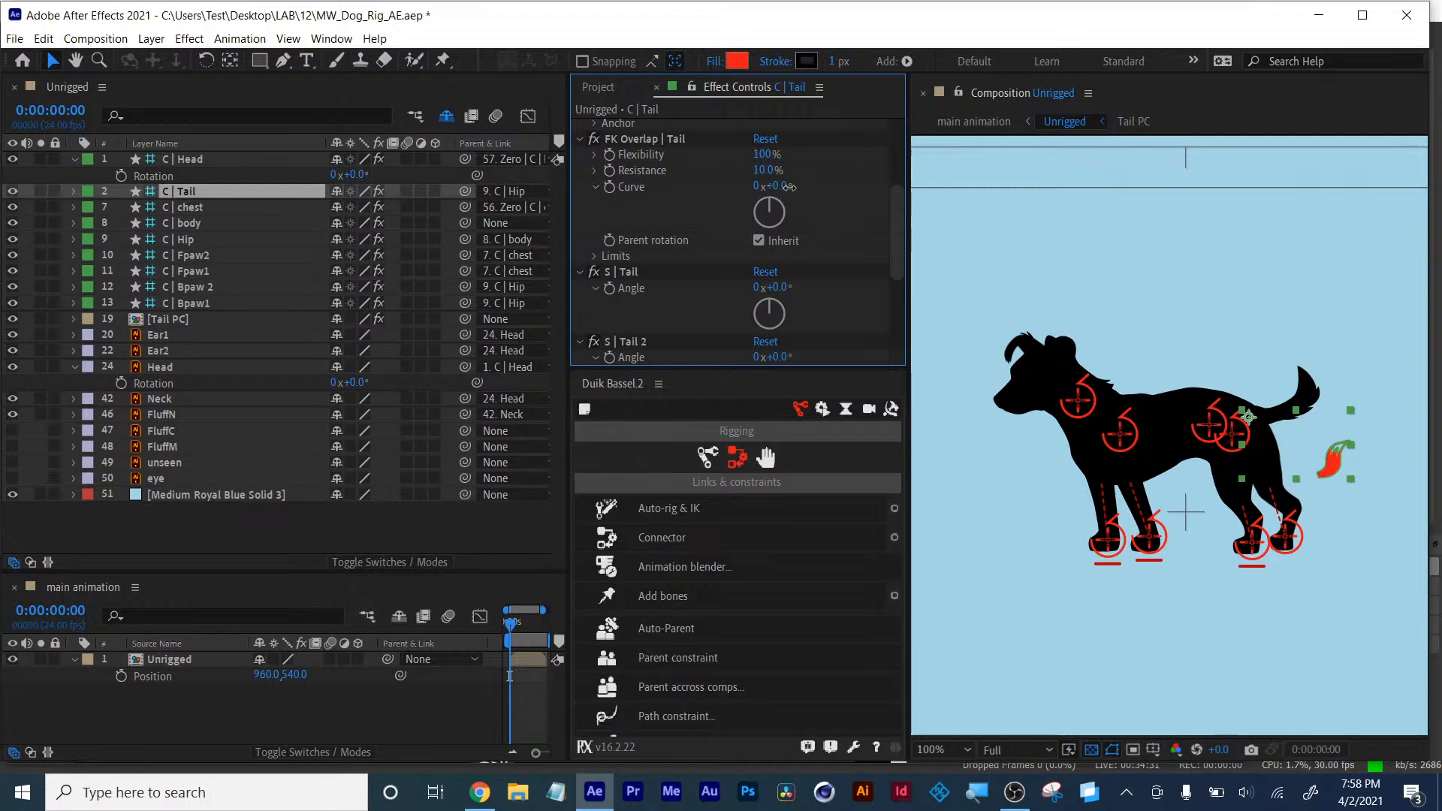
key(ctrl+z)
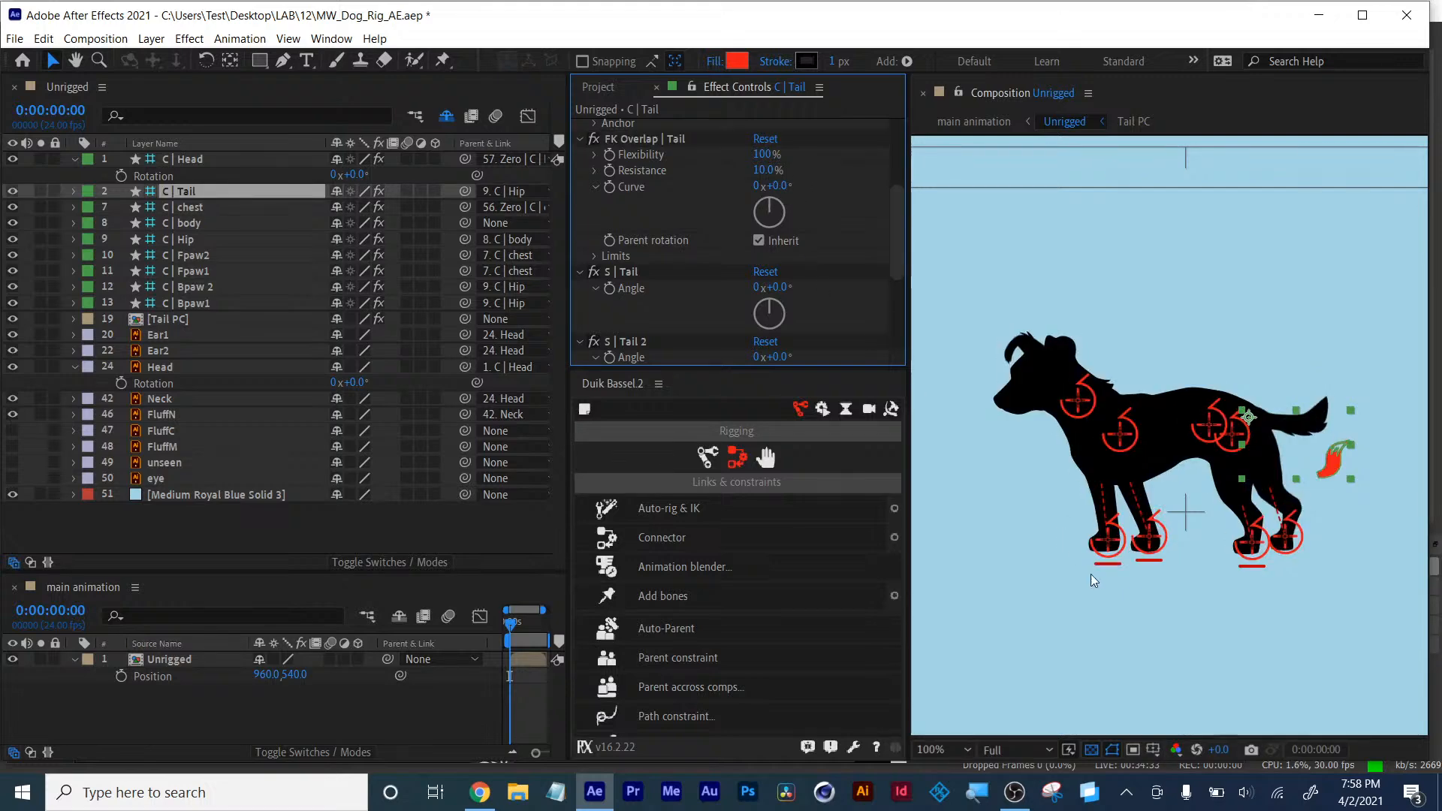
- Select the C | Fpaw2 controller and test the IK | Fpaw 2 weight at 155%, undoing it
click(1106, 541)
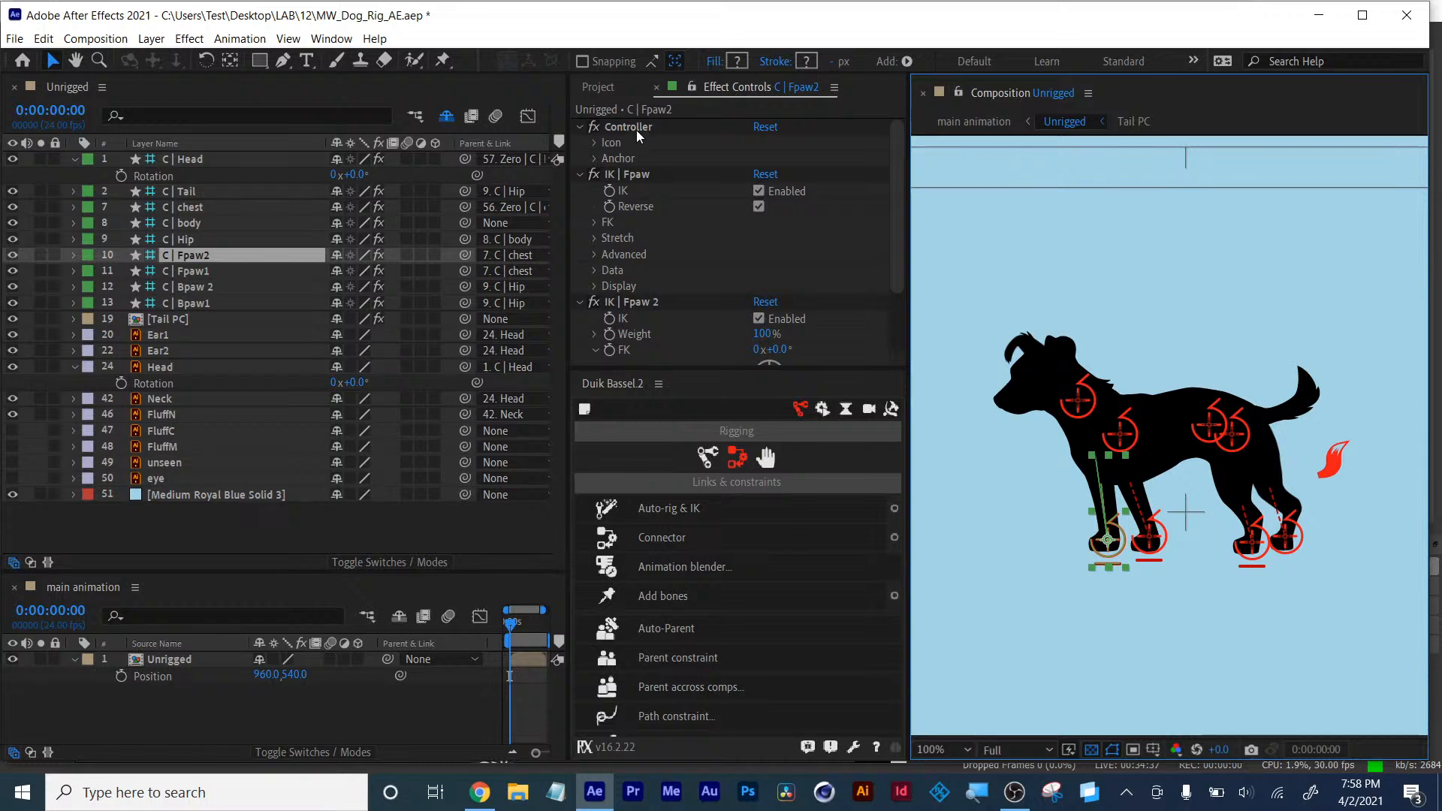
scroll(658, 323, down, 1)
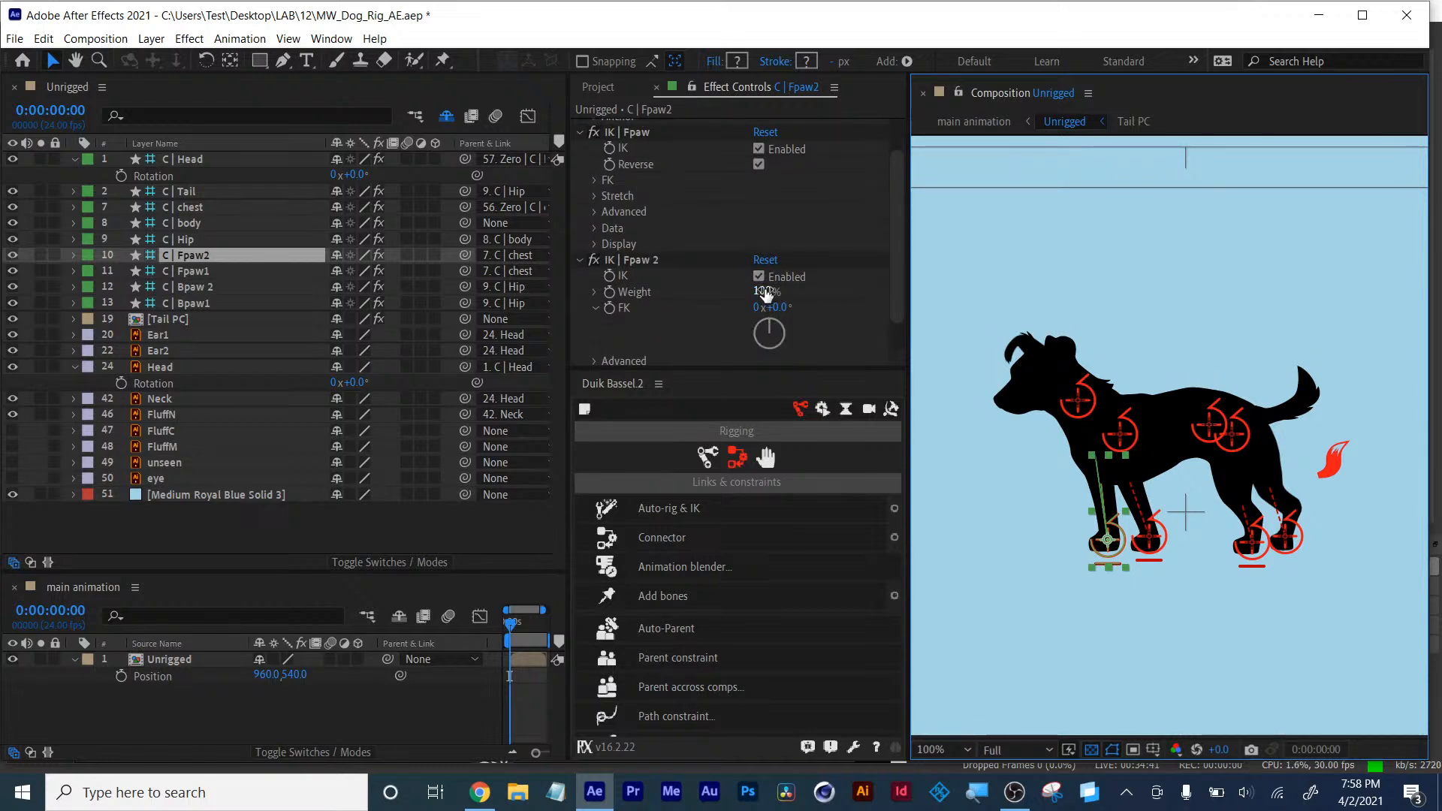
drag(762, 294, 820, 294)
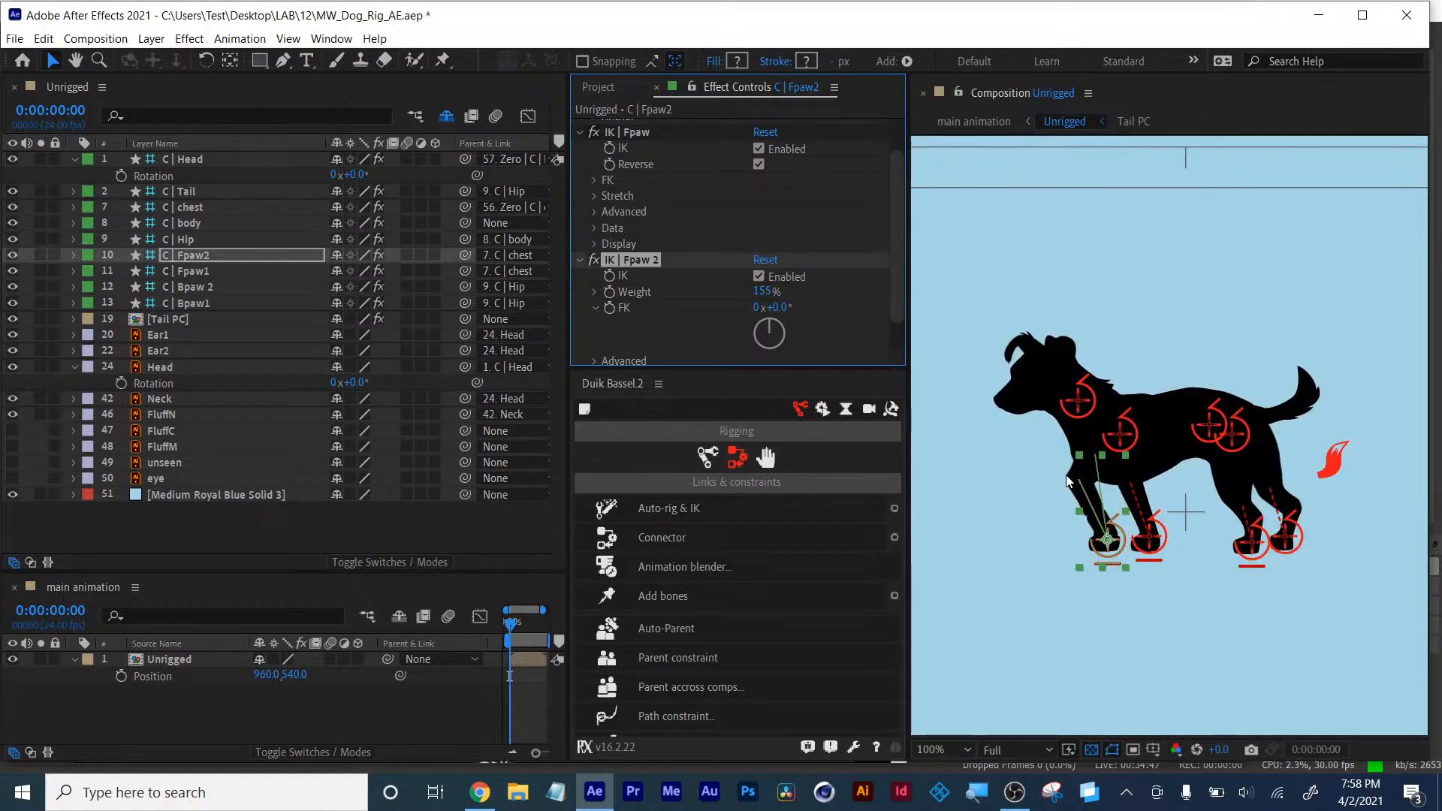
key(ctrl+z)
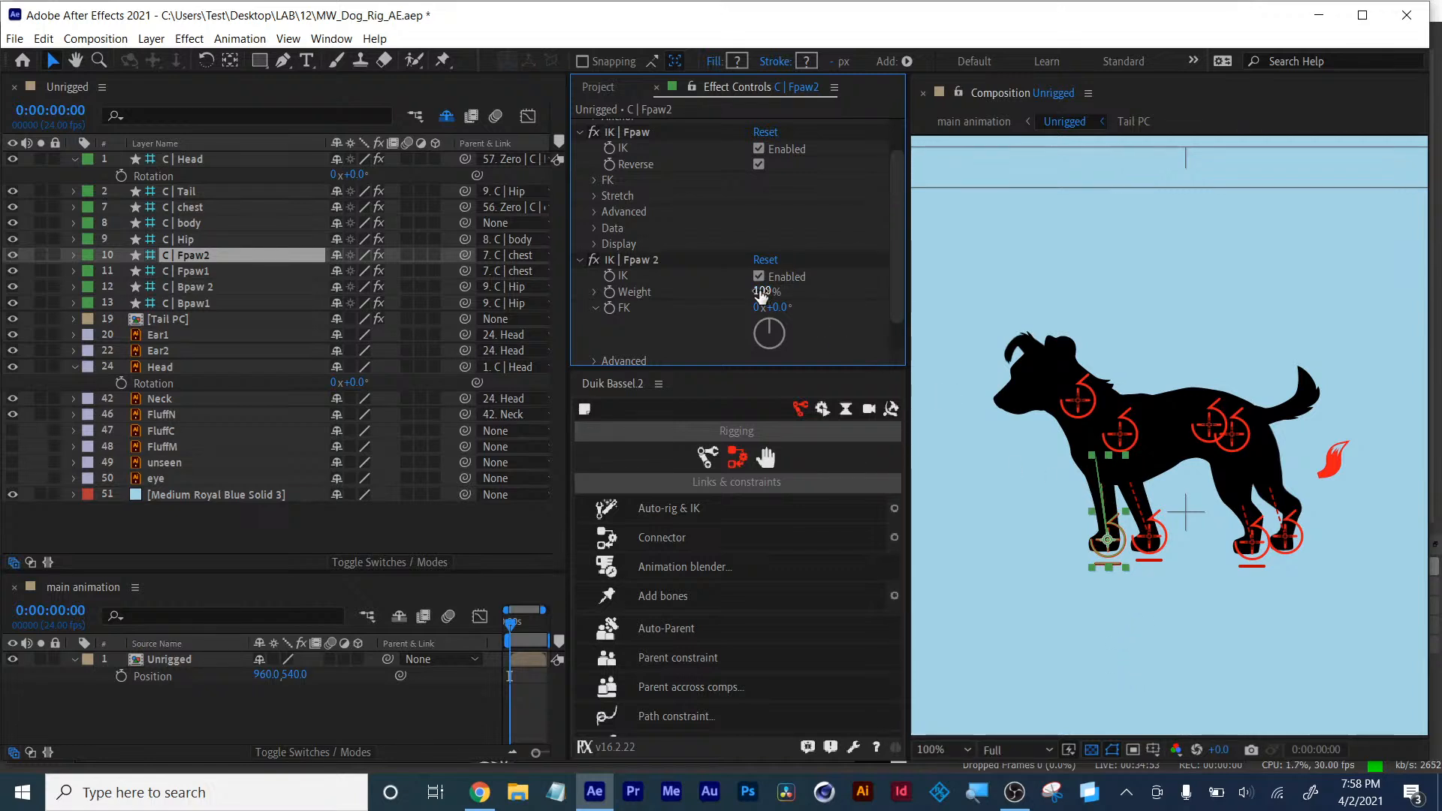
- Test moving the front paw controller in the viewer, undoing the move
scroll(823, 322, down, 1)
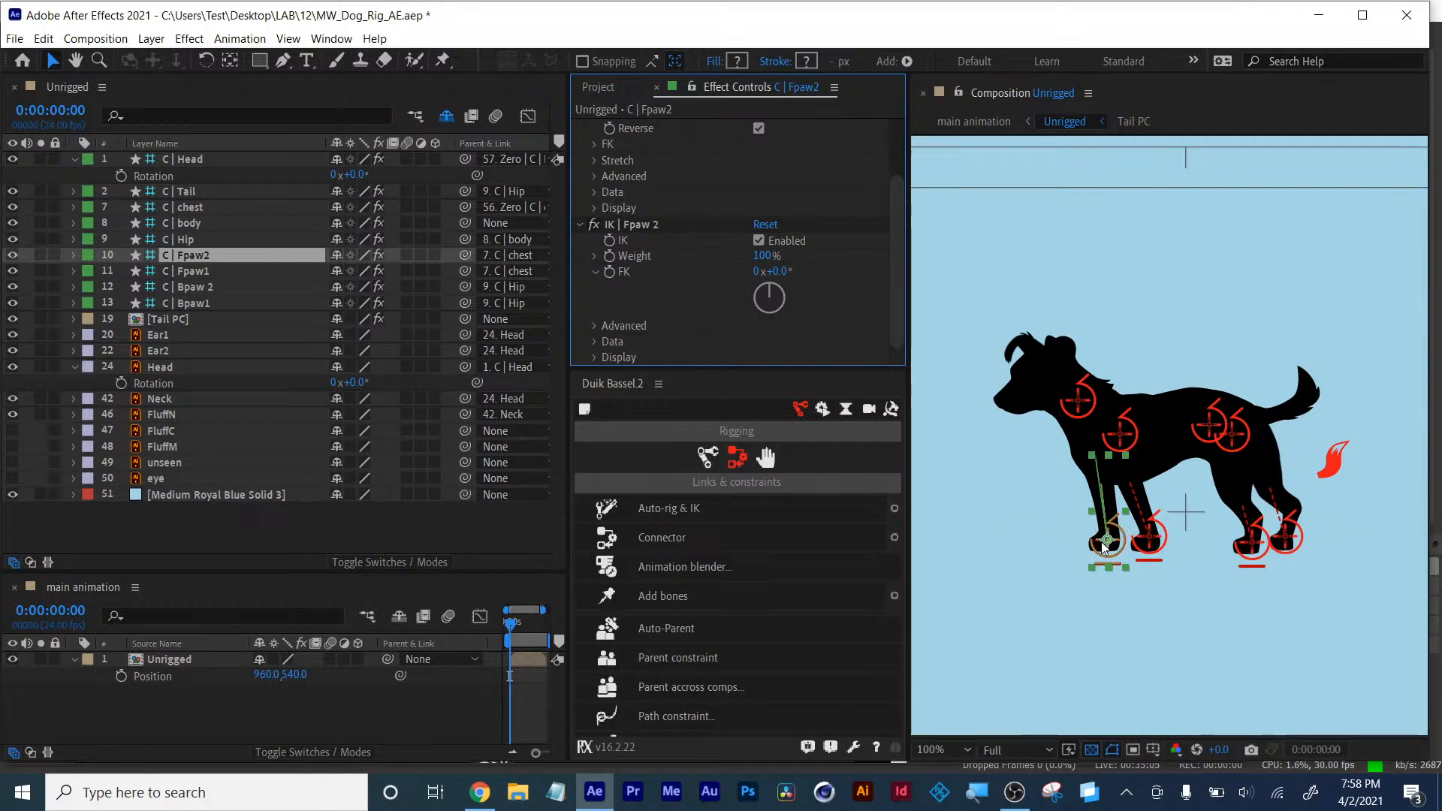
drag(1104, 548, 1090, 520)
key(ctrl+z)
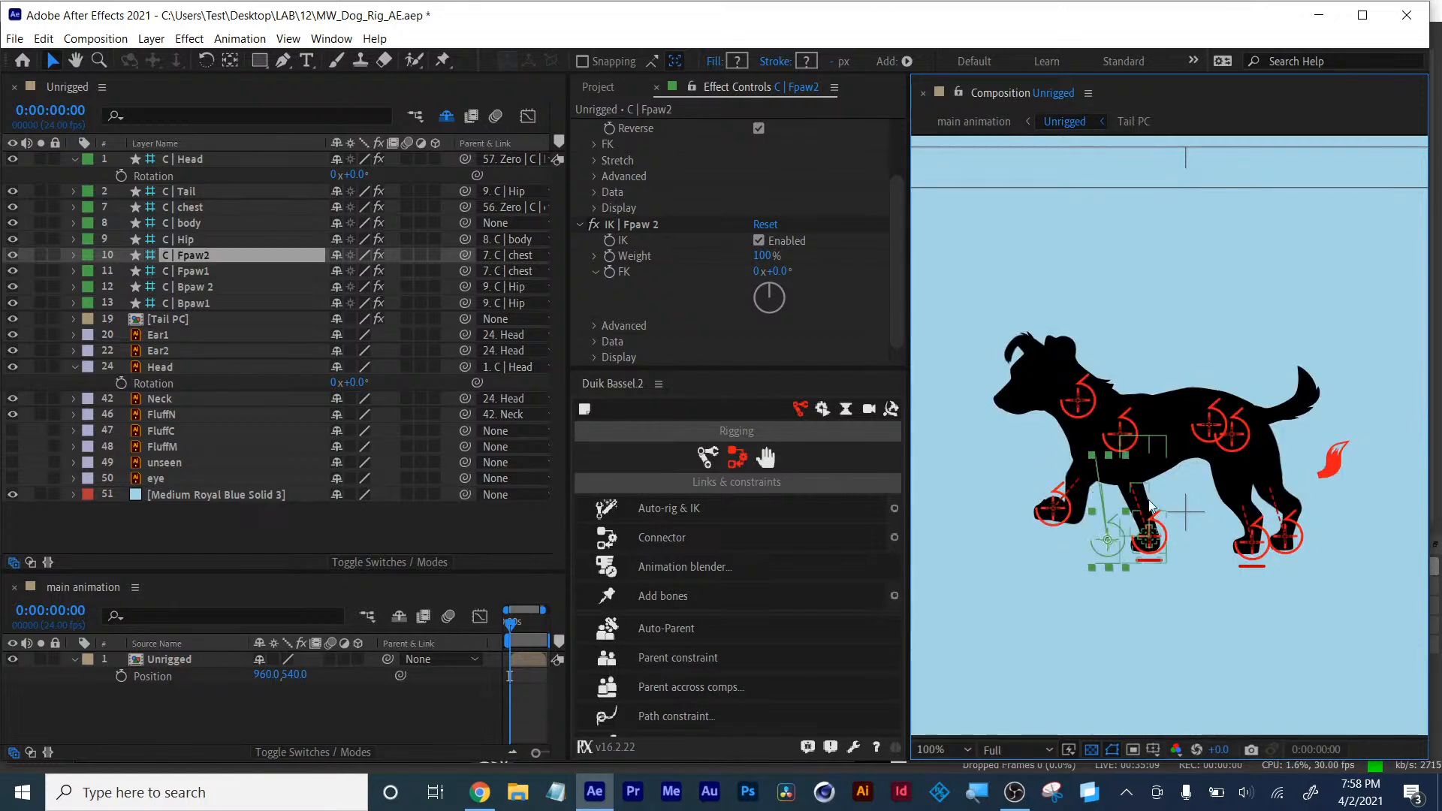
- Select the C | chest controller and open Duik's rigging structures section
click(1119, 438)
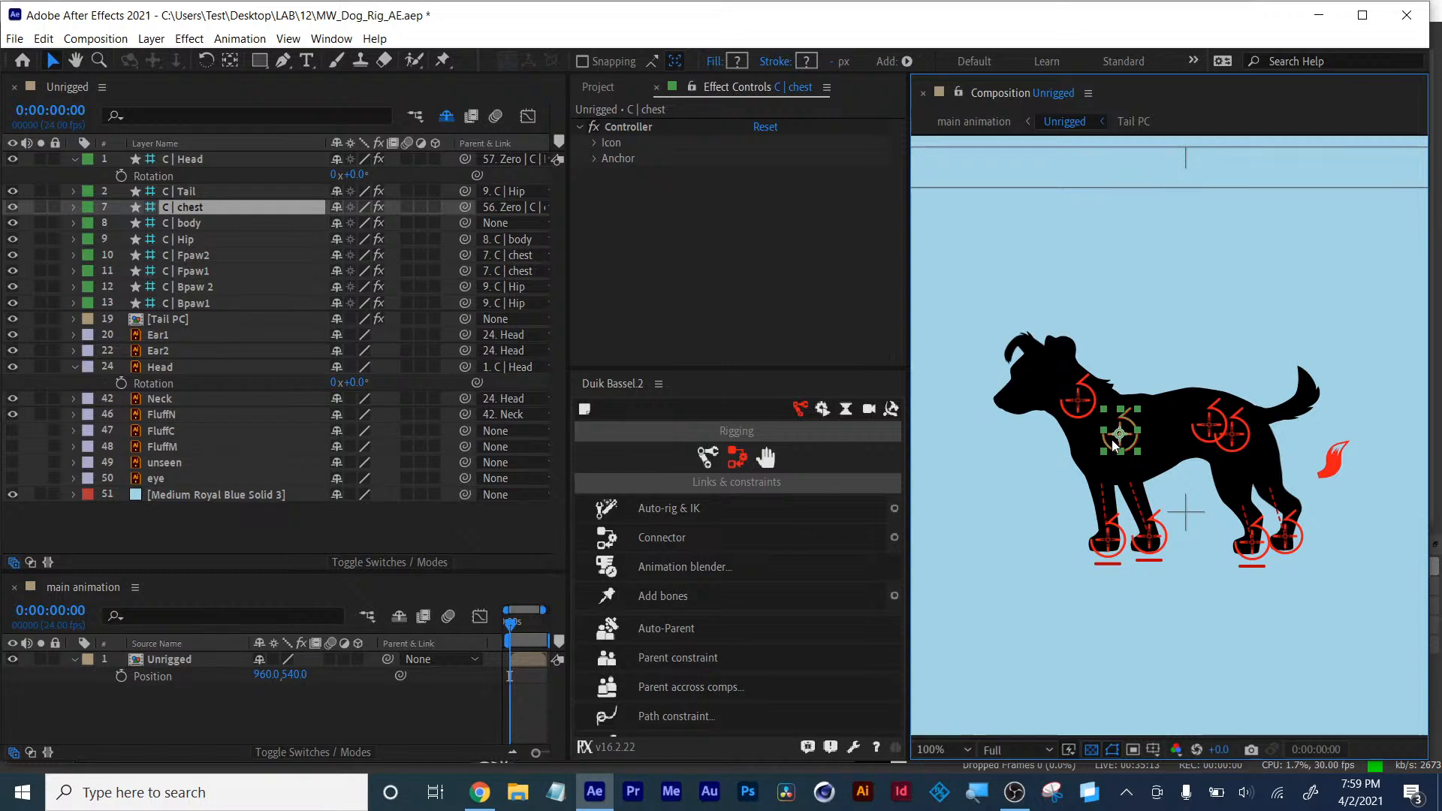
click(707, 456)
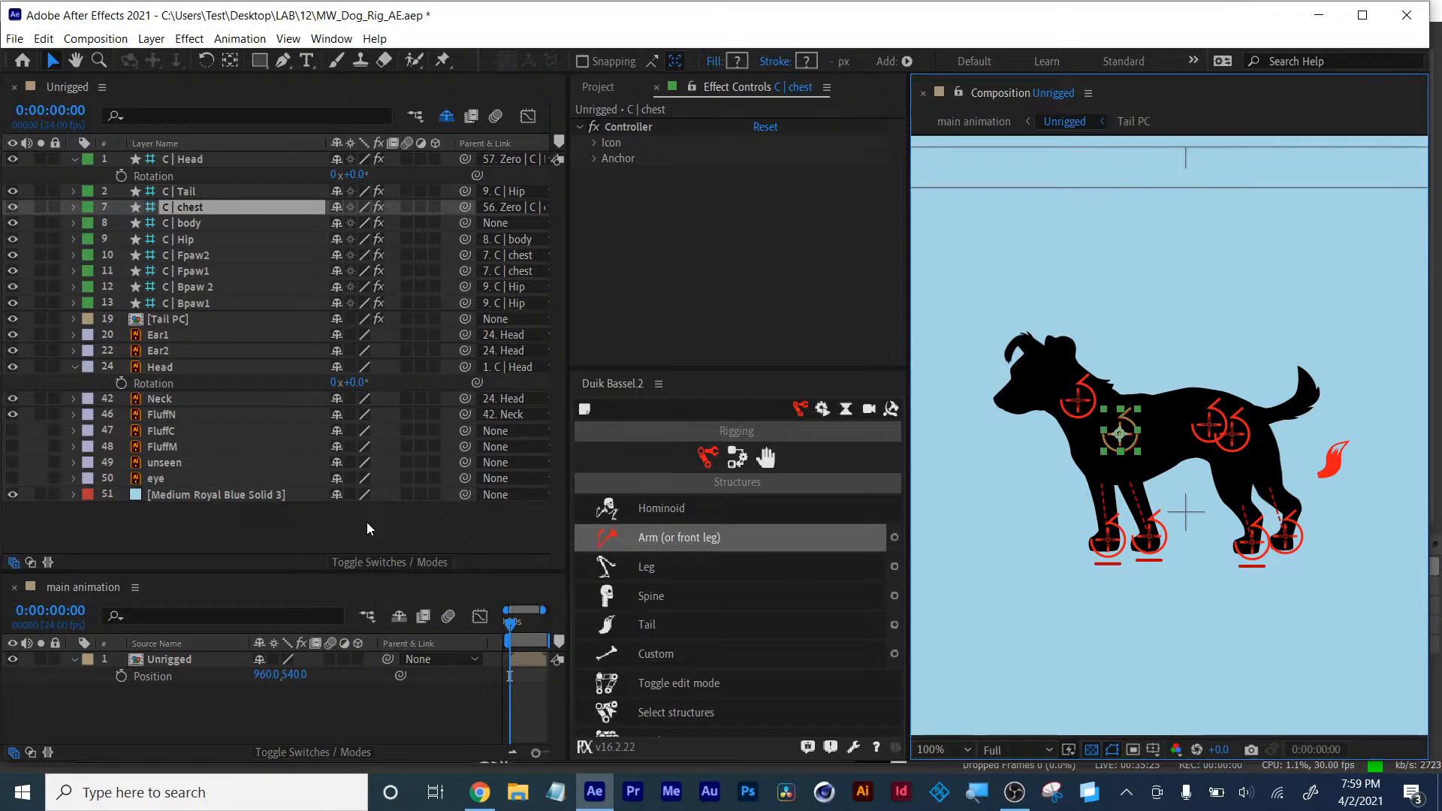
- Switch to YouTube Studio in the browser and end the live stream
click(480, 793)
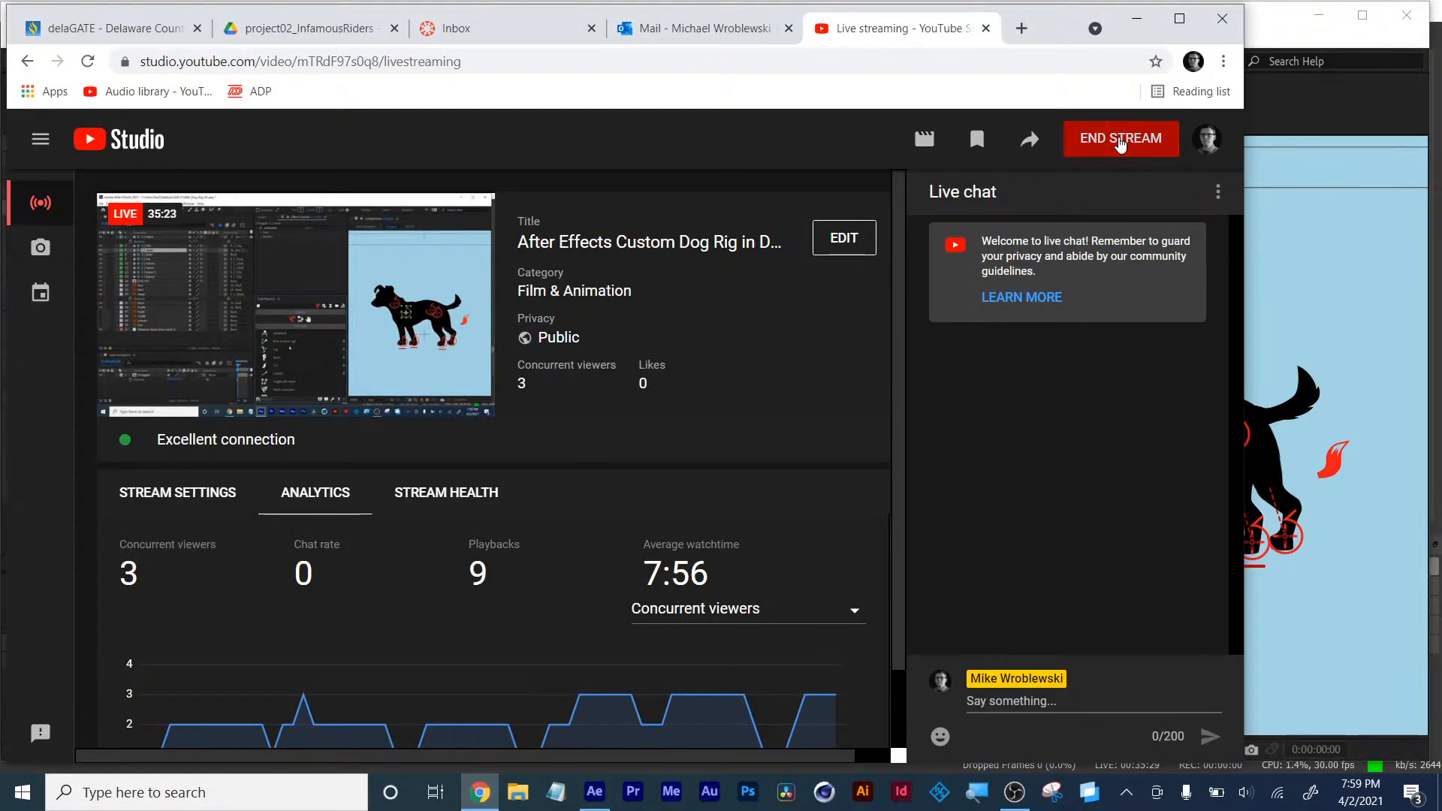
click(1121, 140)
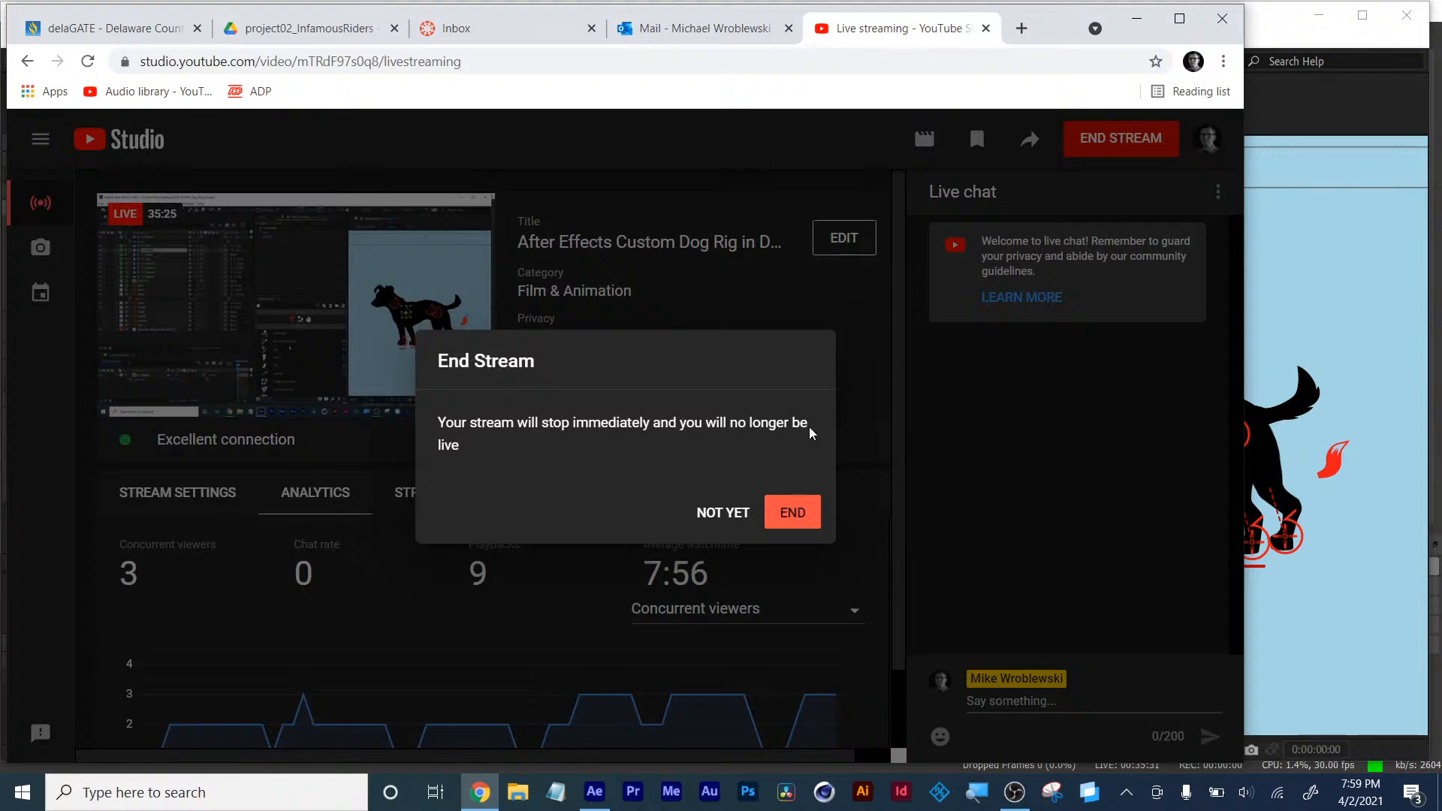
click(792, 511)
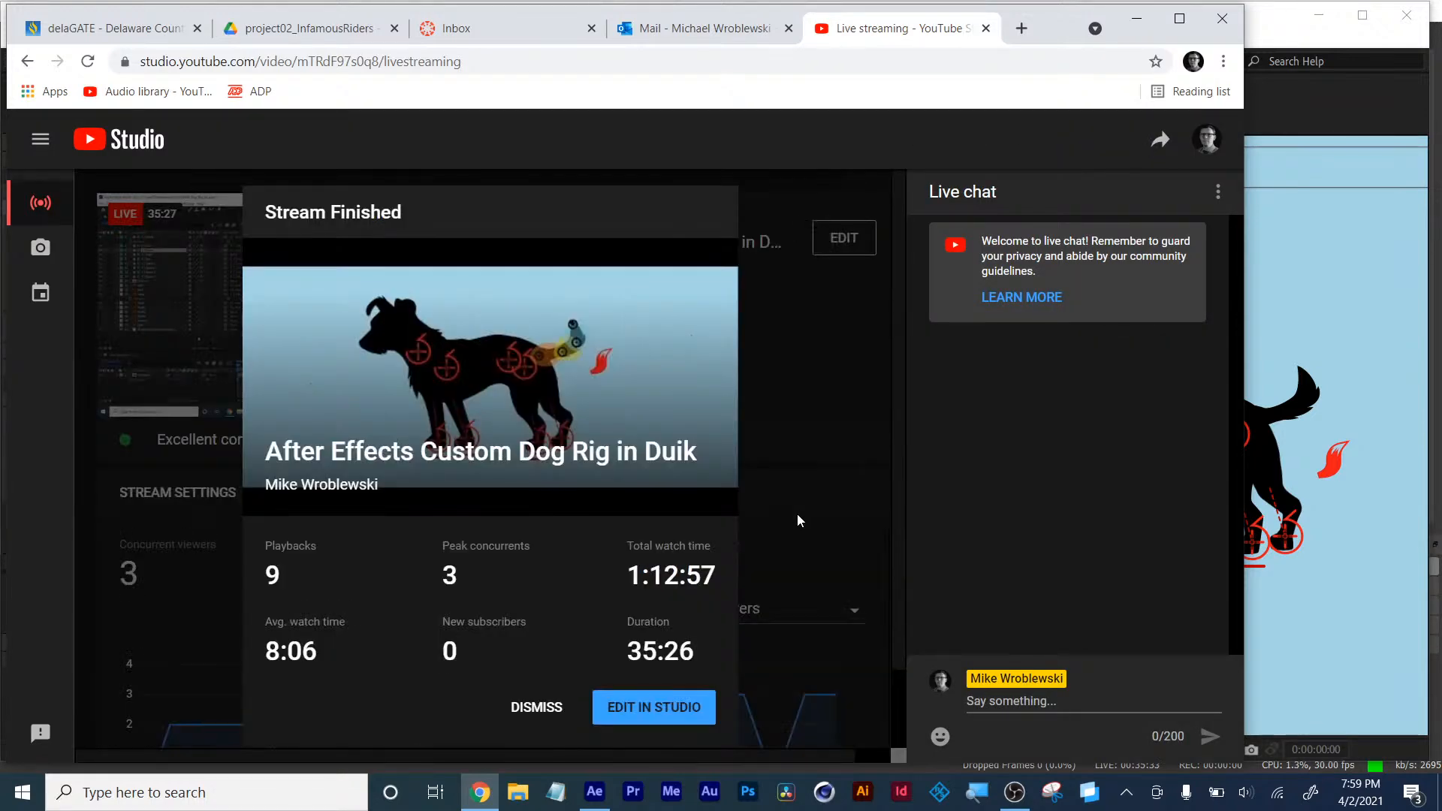